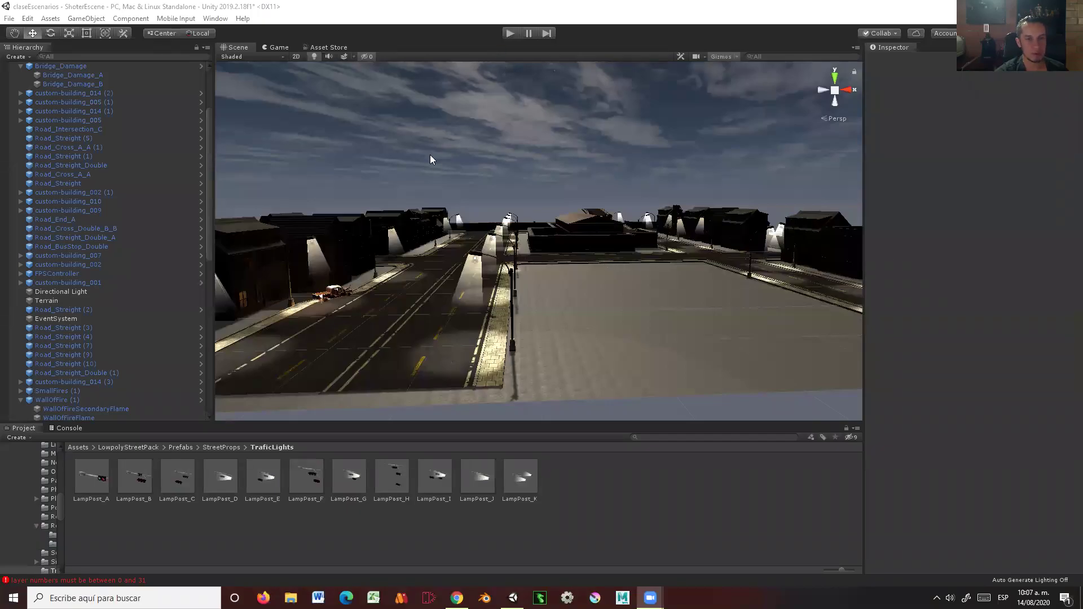
Step: Orbit the Scene view around the town, from overhead views down to low side angles
scroll(528, 271, down, 3)
mouse_move(550, 364)
alt+mouse_down()
mouse_move(560, 306)
mouse_move(661, 318)
mouse_move(568, 303)
mouse_move(502, 384)
alt+mouse_up()
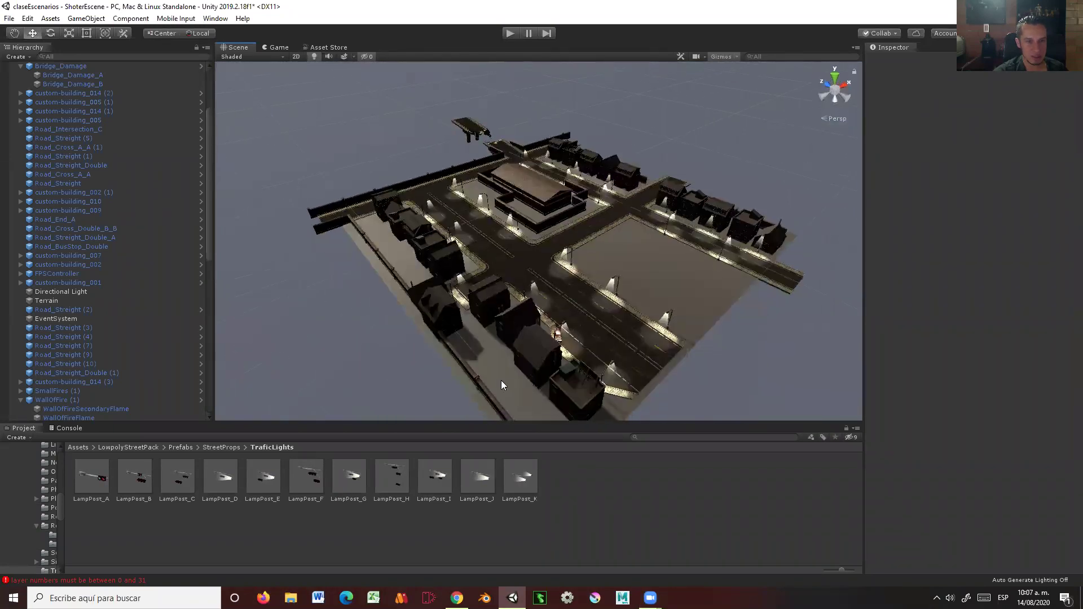
alt+drag(472, 151, 616, 175)
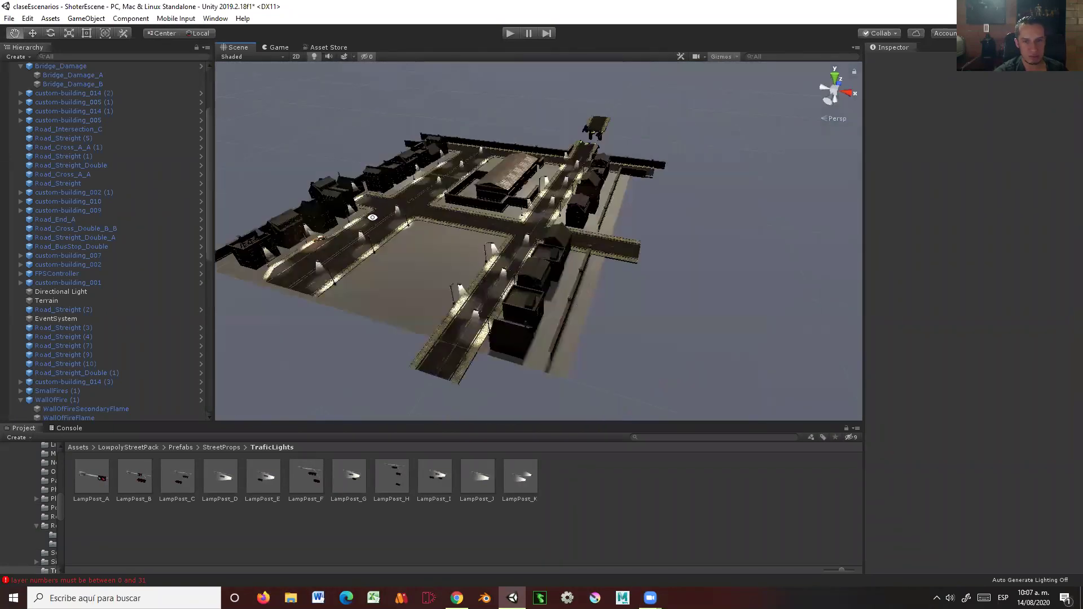
alt+drag(520, 344, 638, 228)
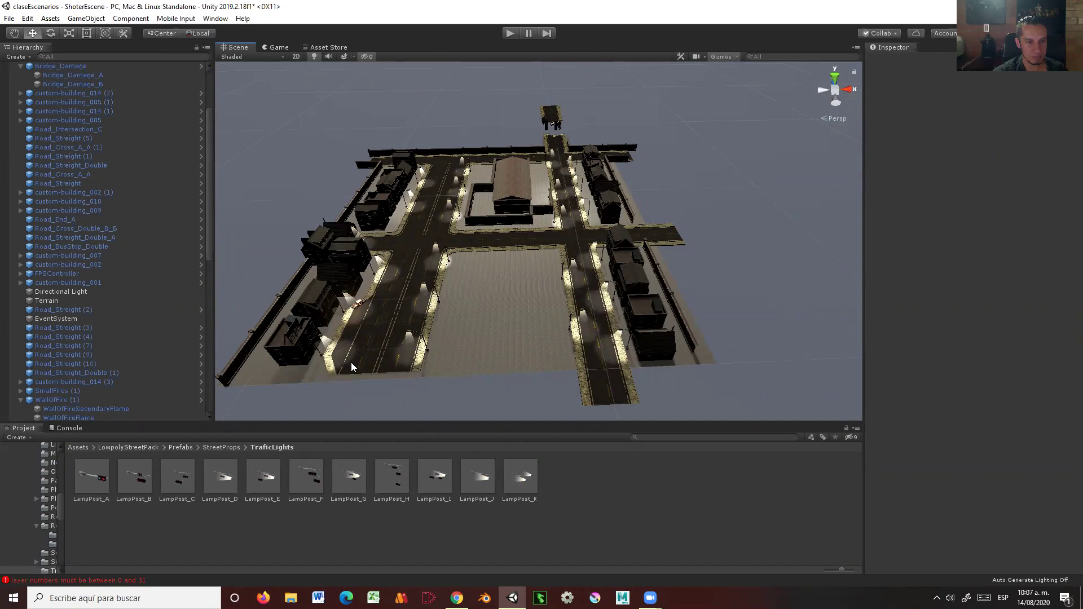
mouse_move(373, 343)
alt+mouse_down()
mouse_move(566, 305)
mouse_move(493, 272)
alt+mouse_up()
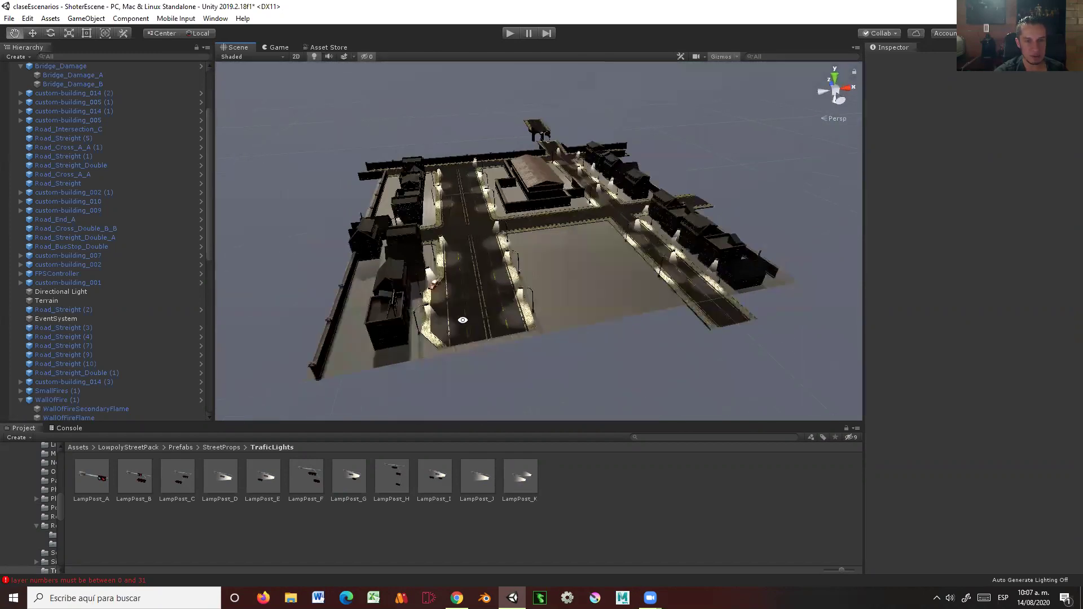
mouse_move(519, 195)
alt+mouse_down()
mouse_move(507, 205)
mouse_move(564, 206)
mouse_move(510, 196)
alt+mouse_up()
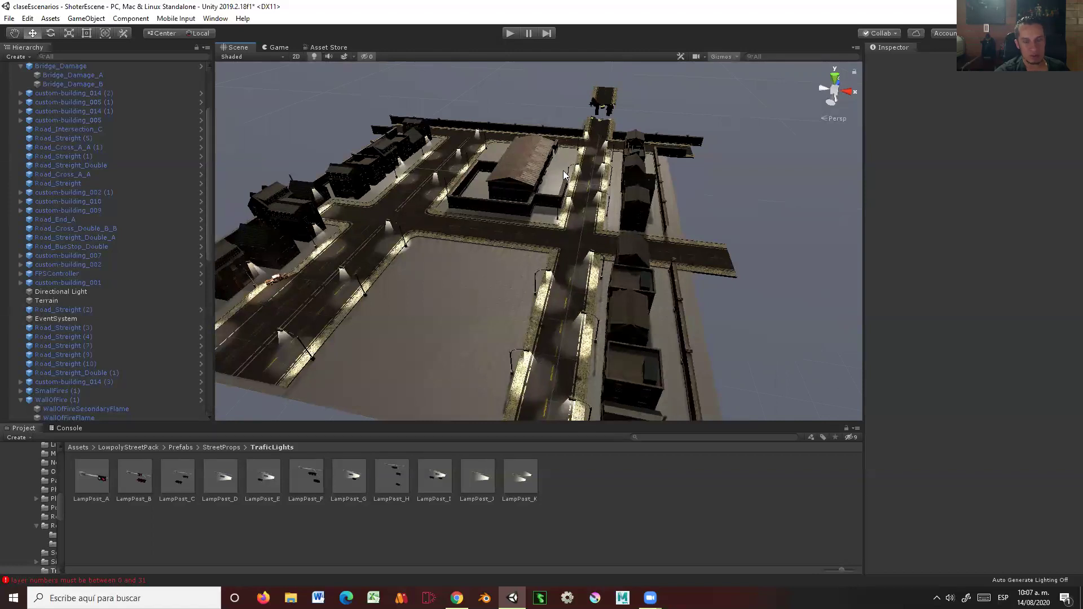
mouse_move(502, 207)
alt+mouse_down()
mouse_move(523, 223)
mouse_move(513, 238)
alt+mouse_up()
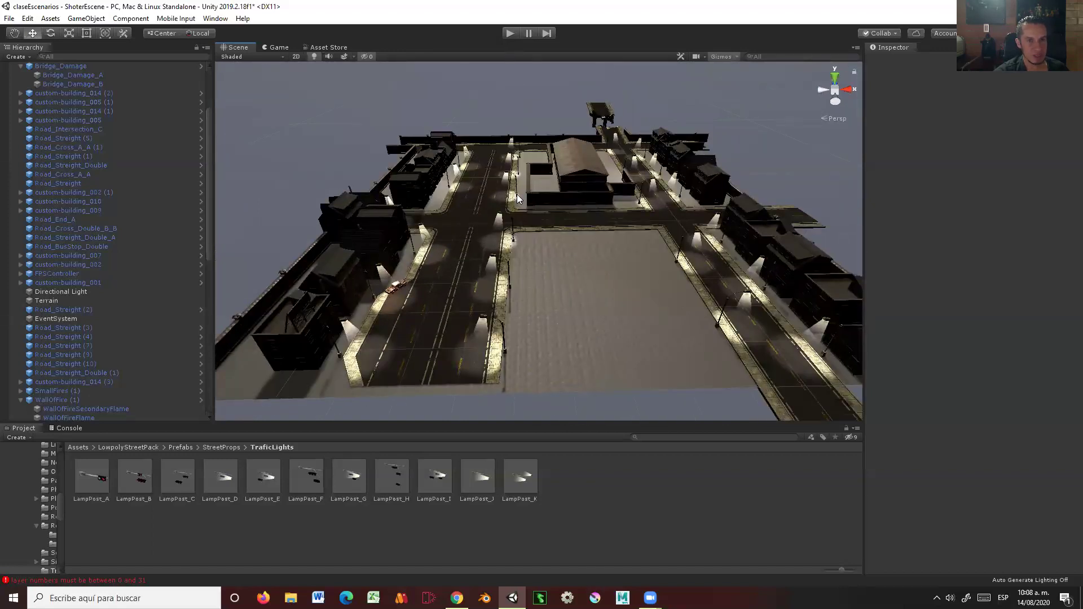
mouse_move(502, 203)
alt+mouse_down()
mouse_move(536, 177)
mouse_move(476, 123)
alt+mouse_up()
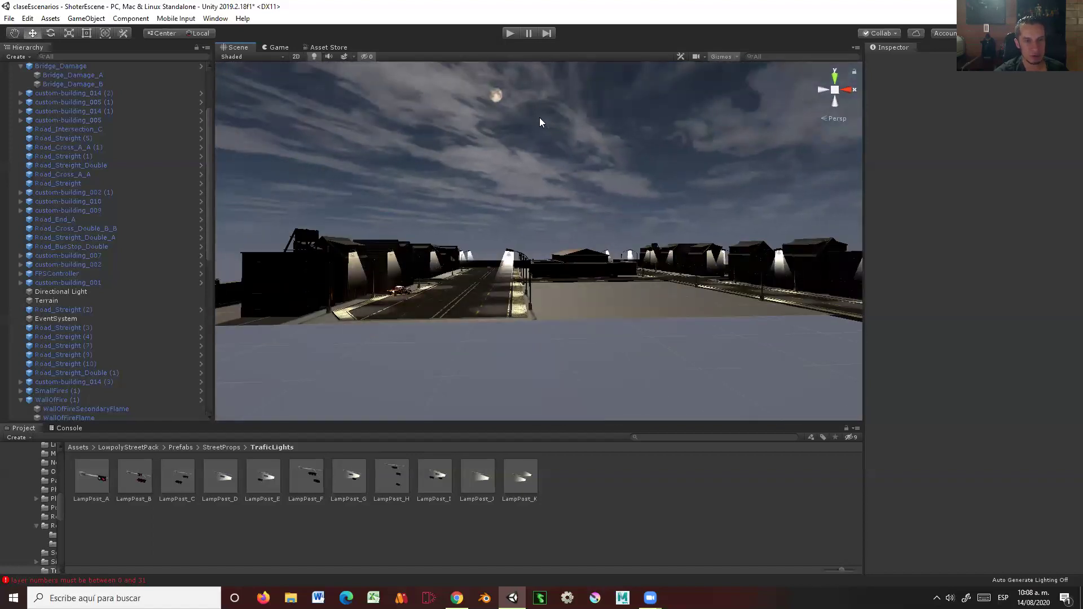
alt+drag(554, 130, 544, 224)
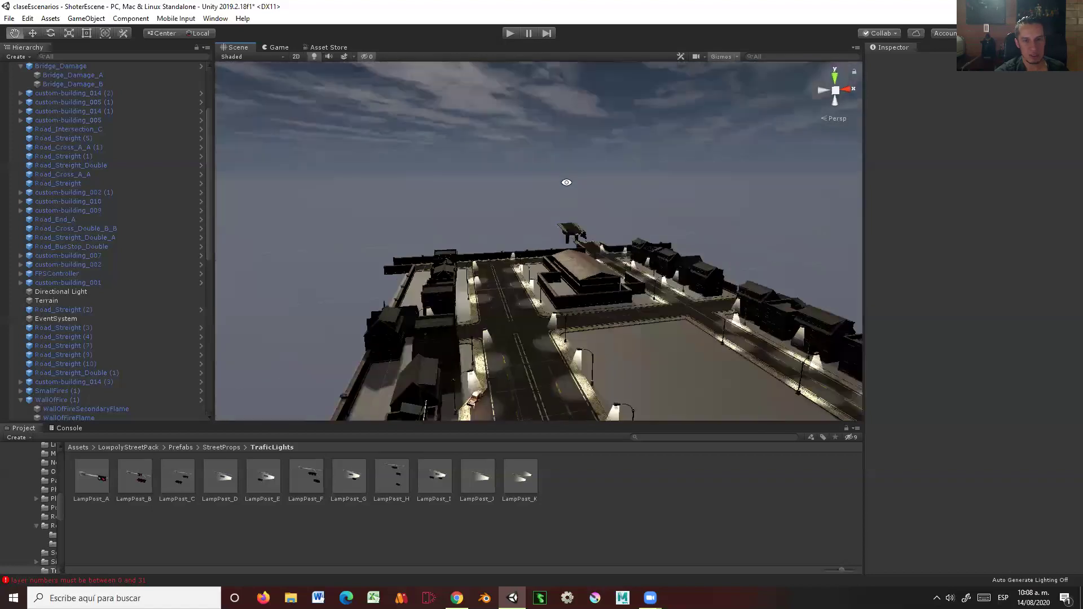
alt+drag(544, 223, 518, 50)
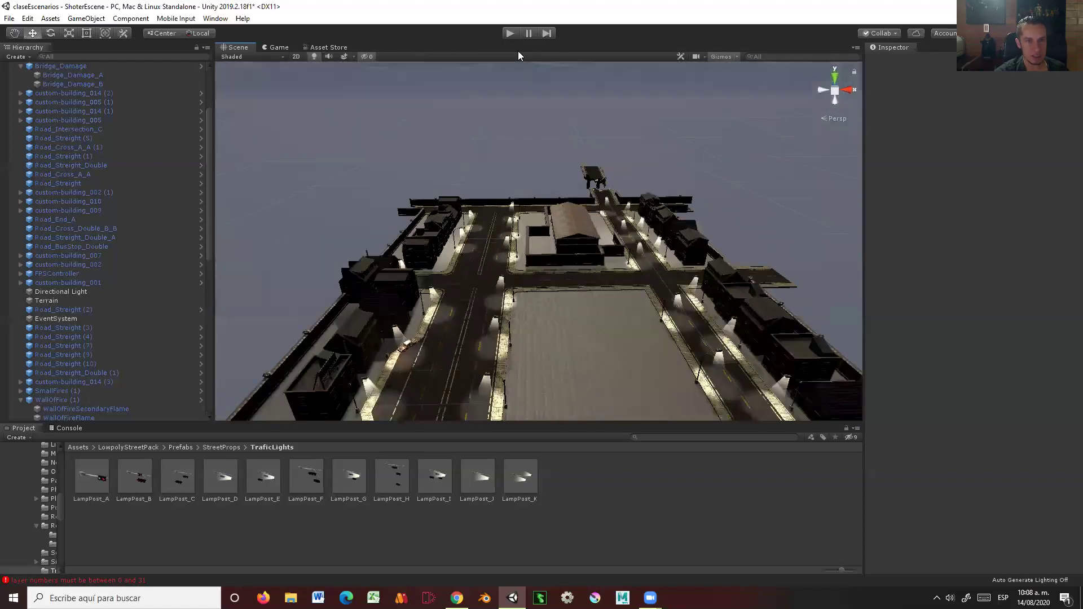
Step: Enter Play mode and walk first-person along the lamp-lit road up to the burning truck
click(510, 33)
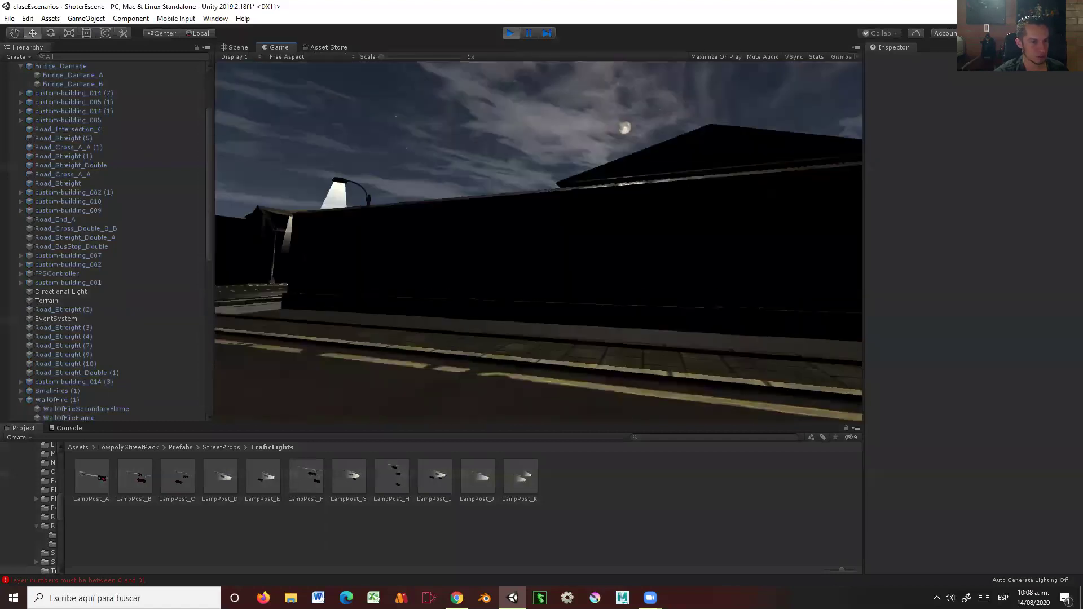
key(w)
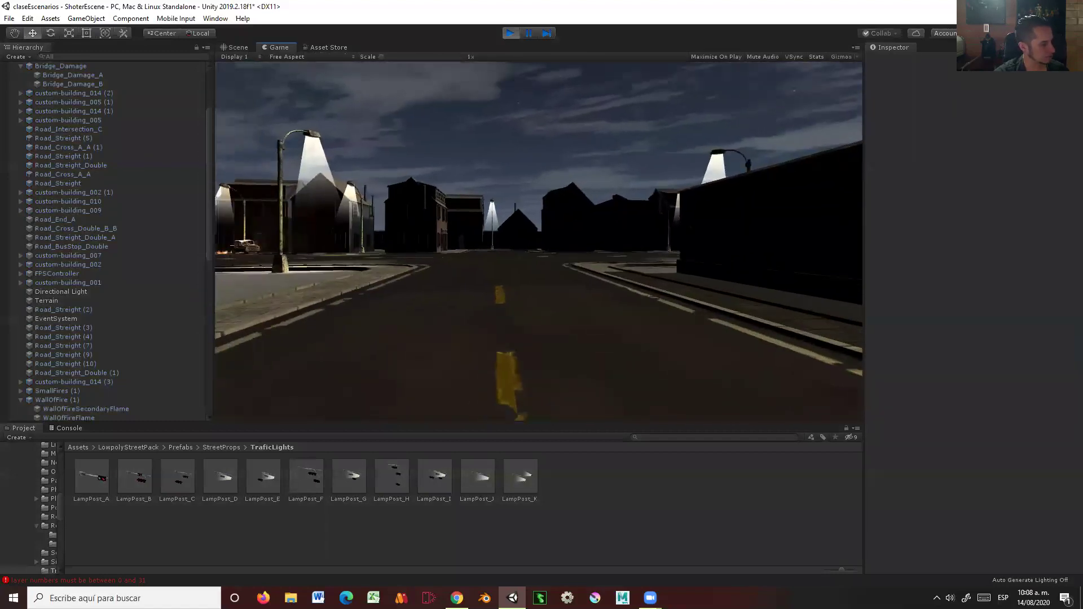
key(w)
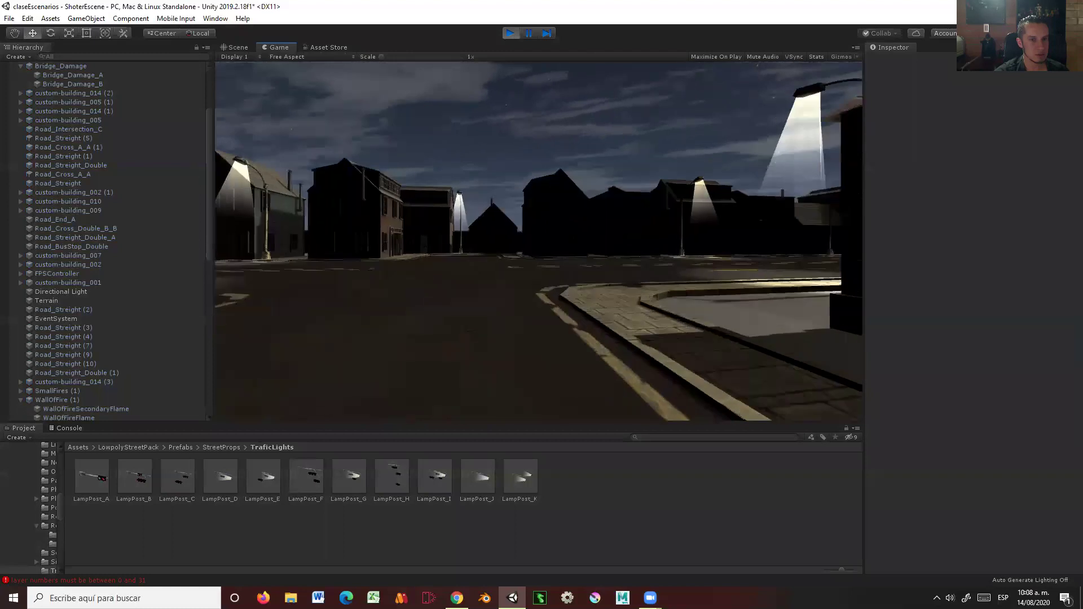
key(w)
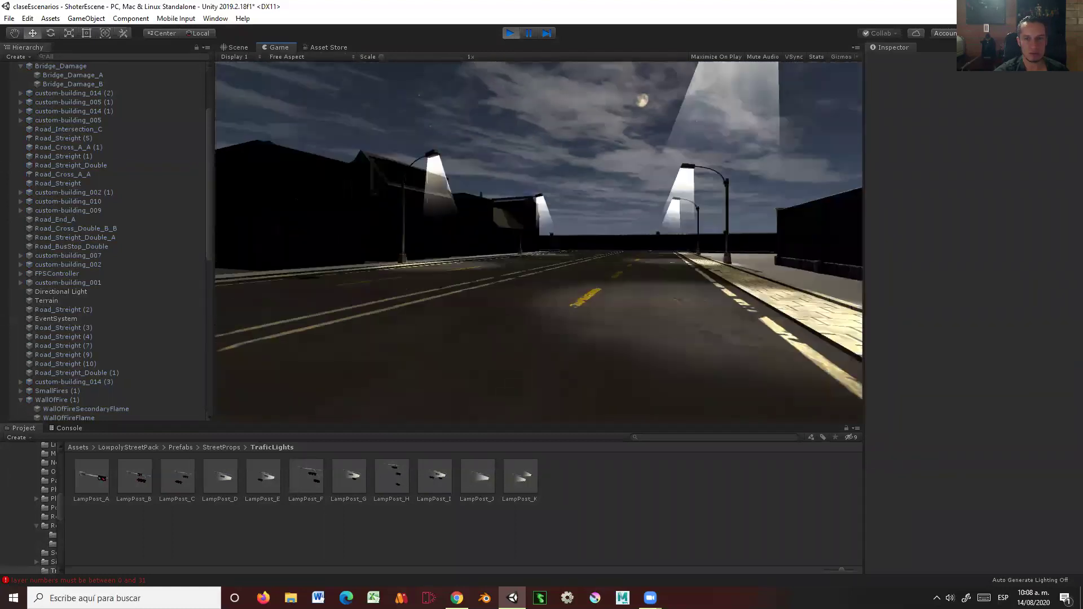
key(w)
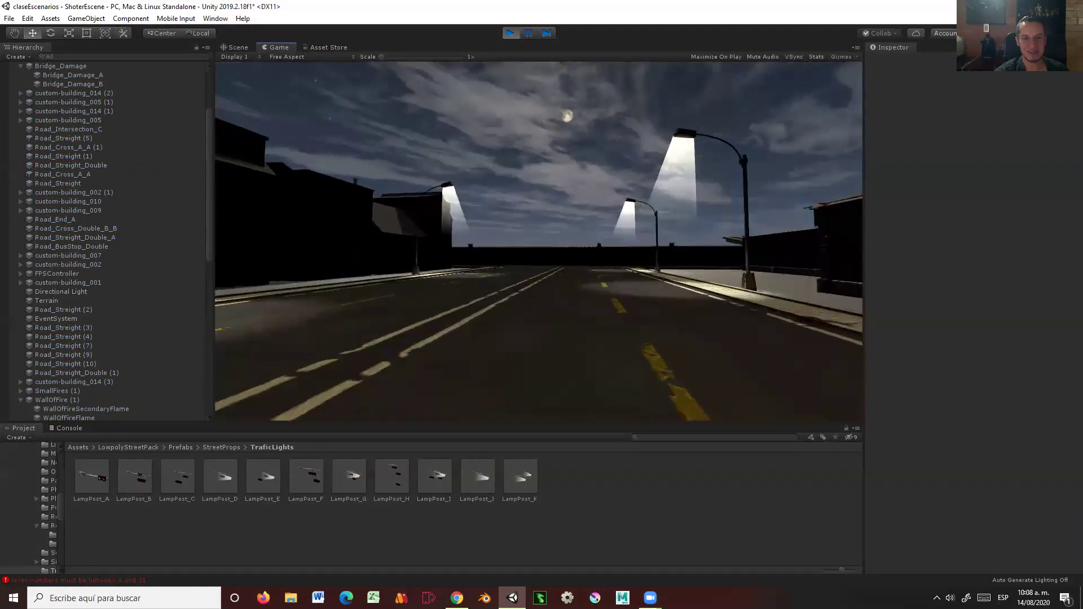
key(w)
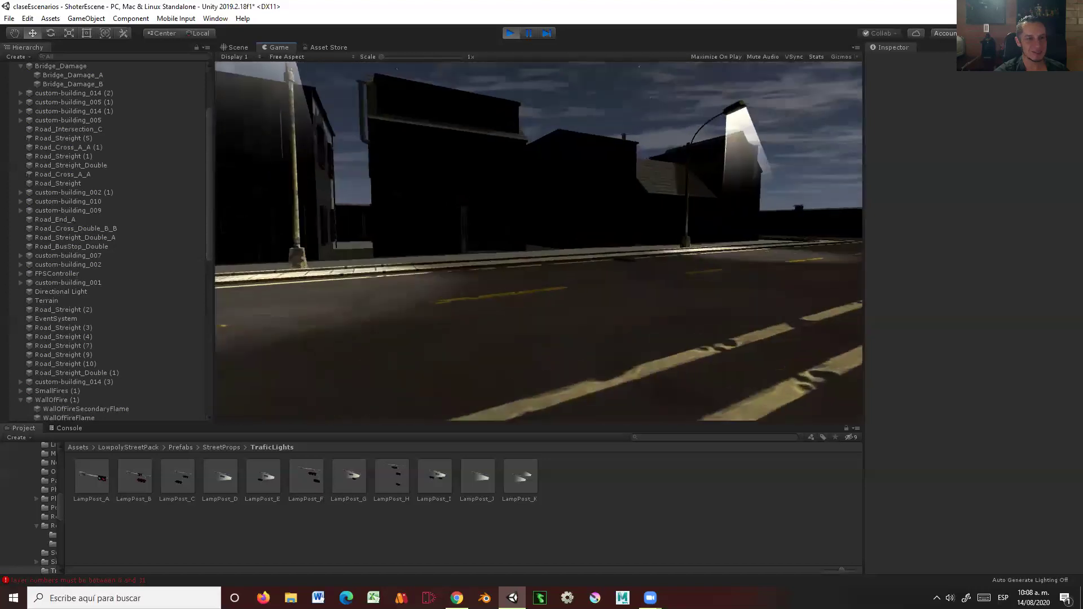
key(w)
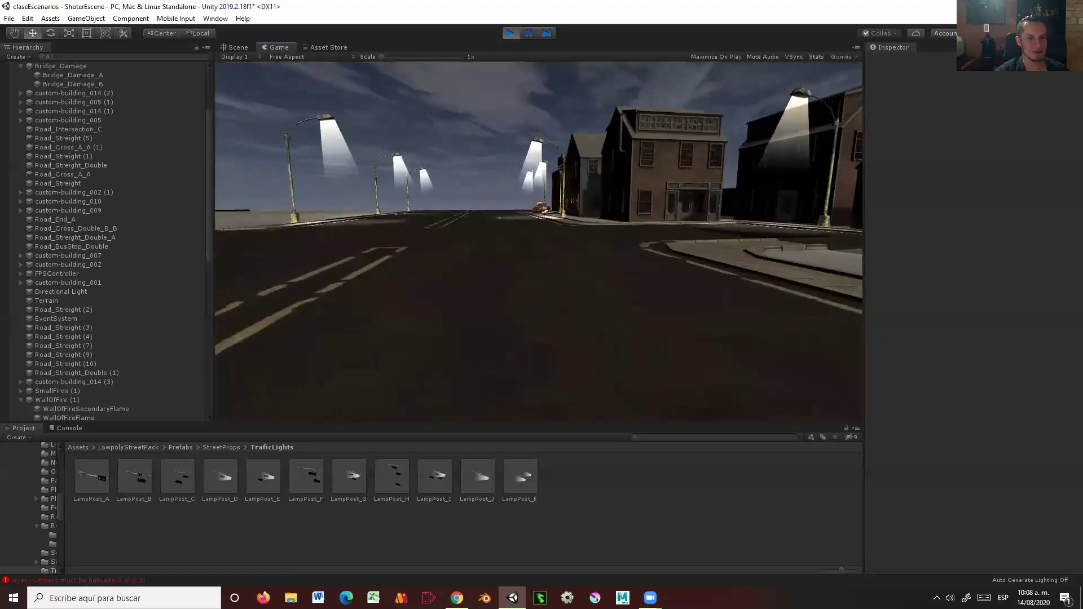
key(w)
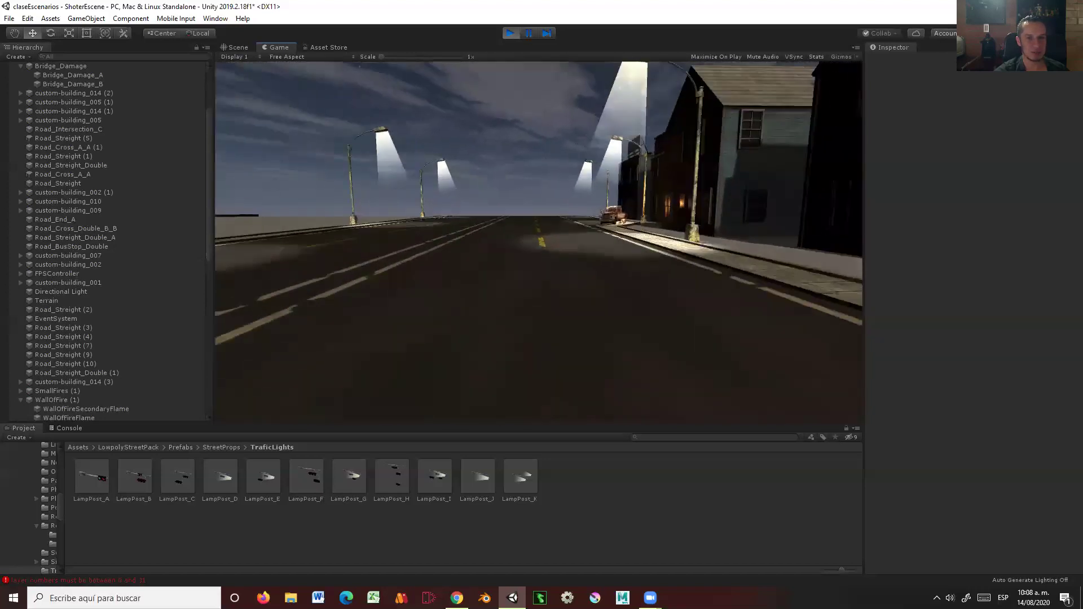
key(w)
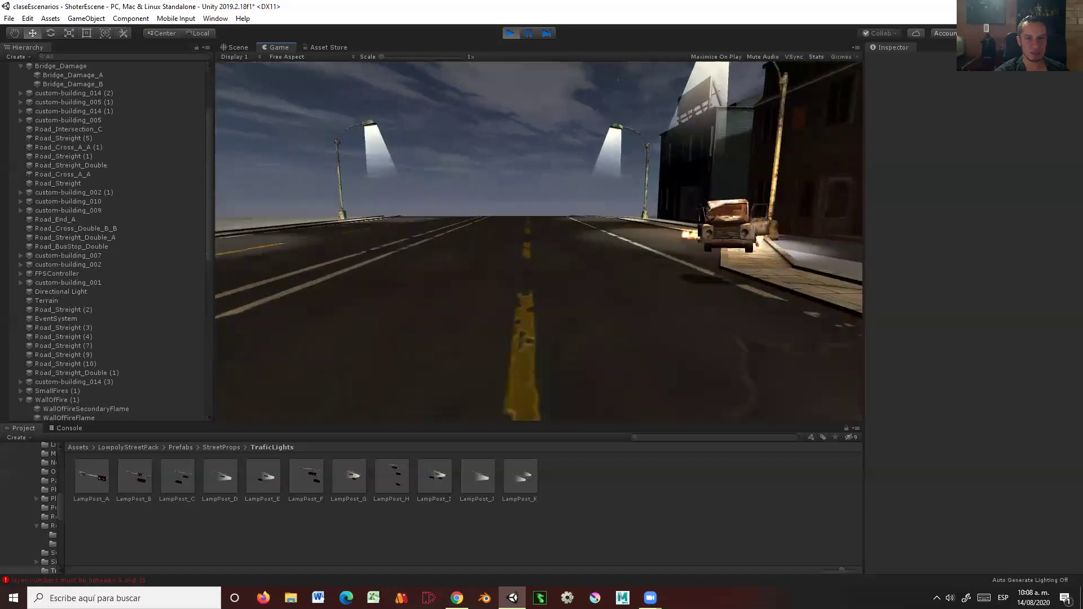
key(w)
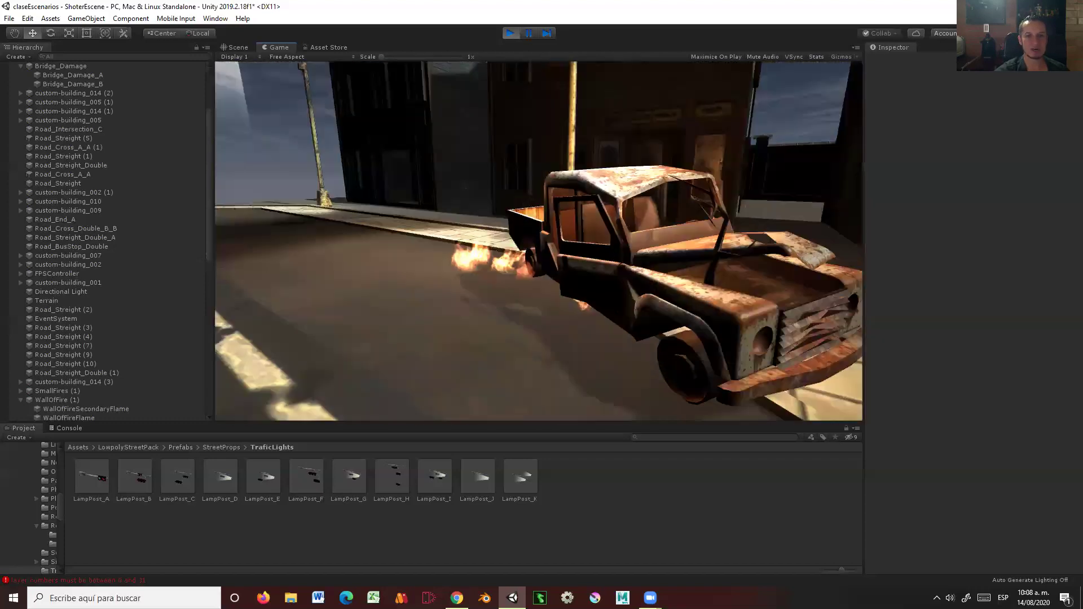
key(w)
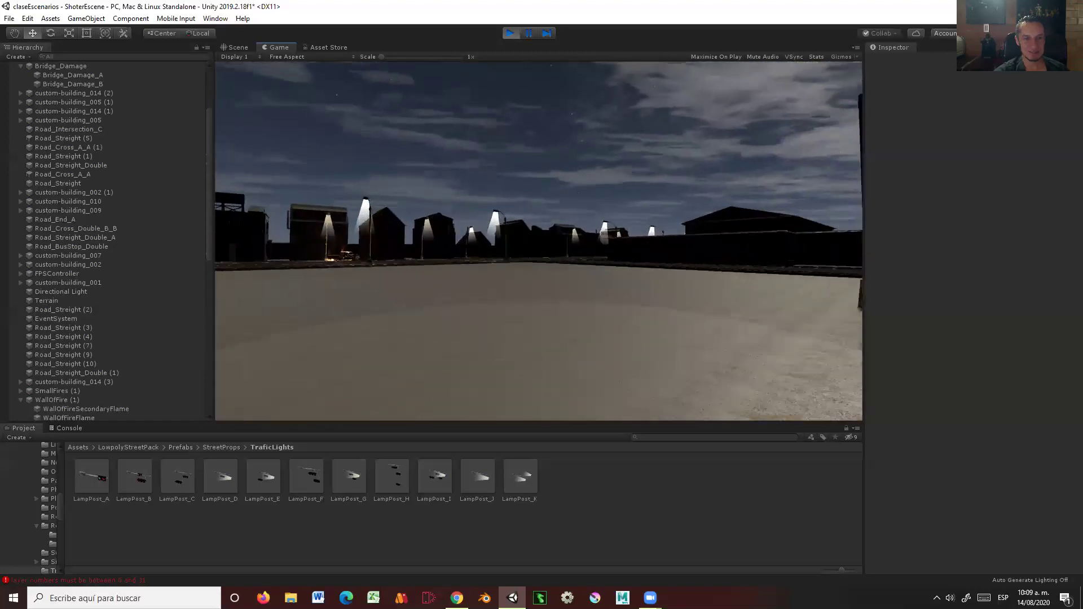
Step: Exit Play mode and tilt the Scene view up toward the moon in the sky
click(510, 32)
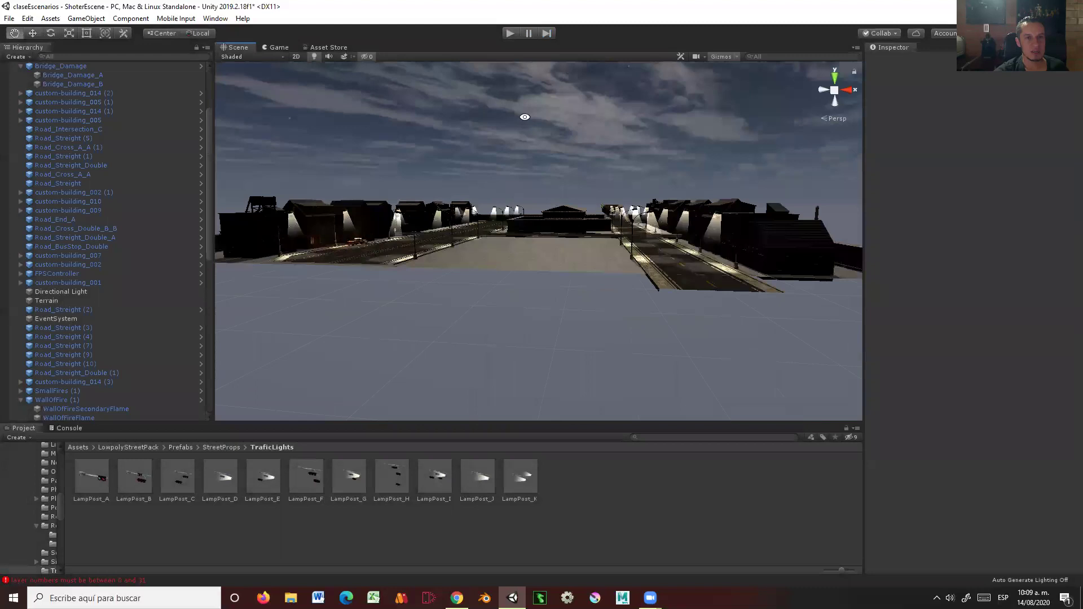
mouse_move(542, 170)
right_down()
mouse_move(527, 194)
mouse_move(594, 141)
mouse_move(383, 160)
mouse_move(542, 206)
right_up()
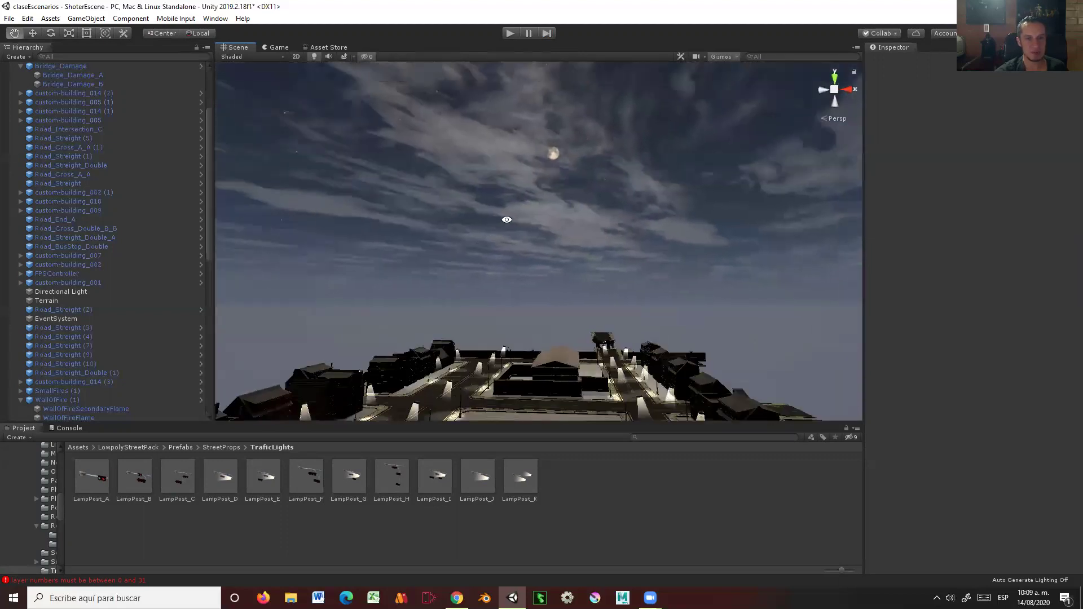
right_drag(541, 205, 567, 211)
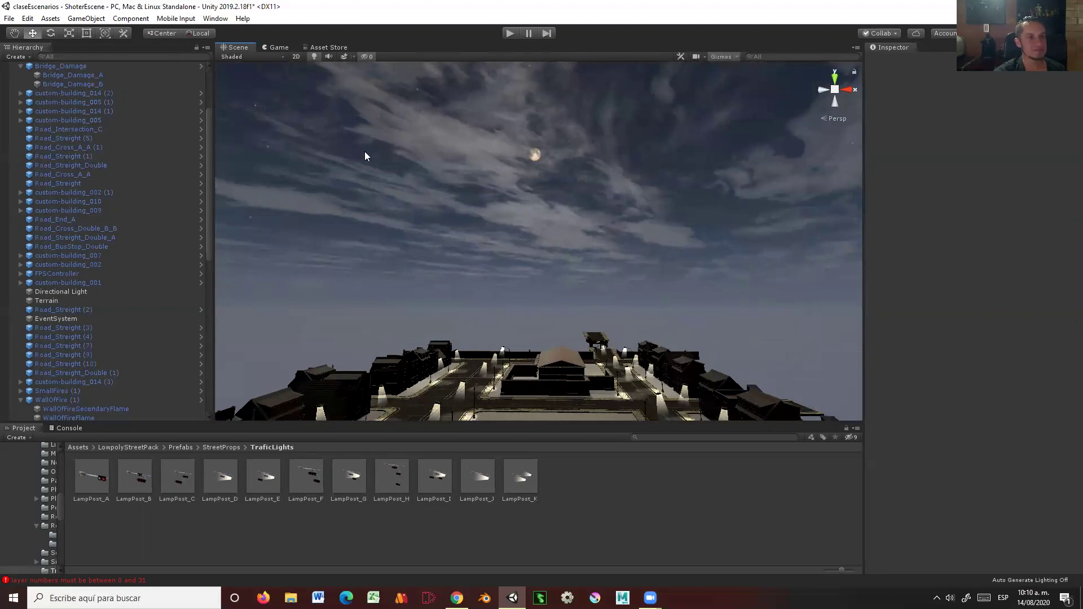
click(216, 22)
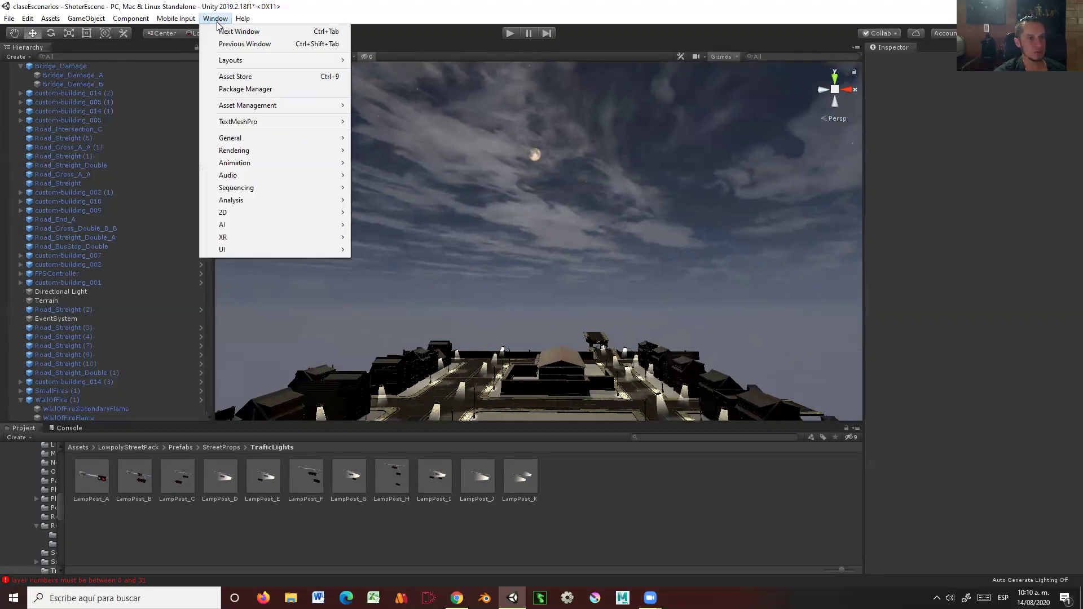
mouse_move(282, 153)
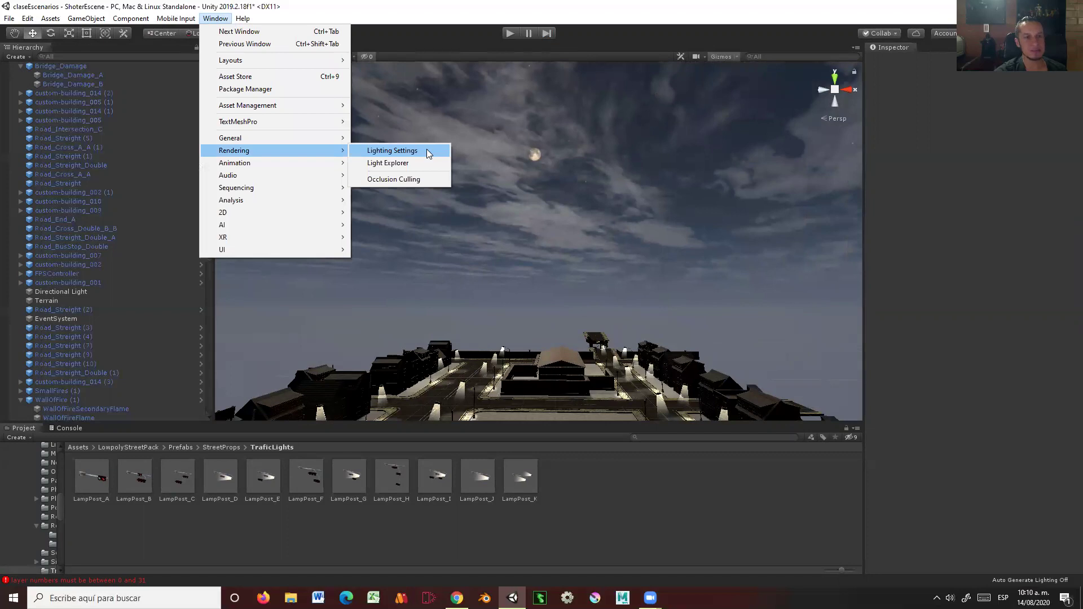
click(428, 153)
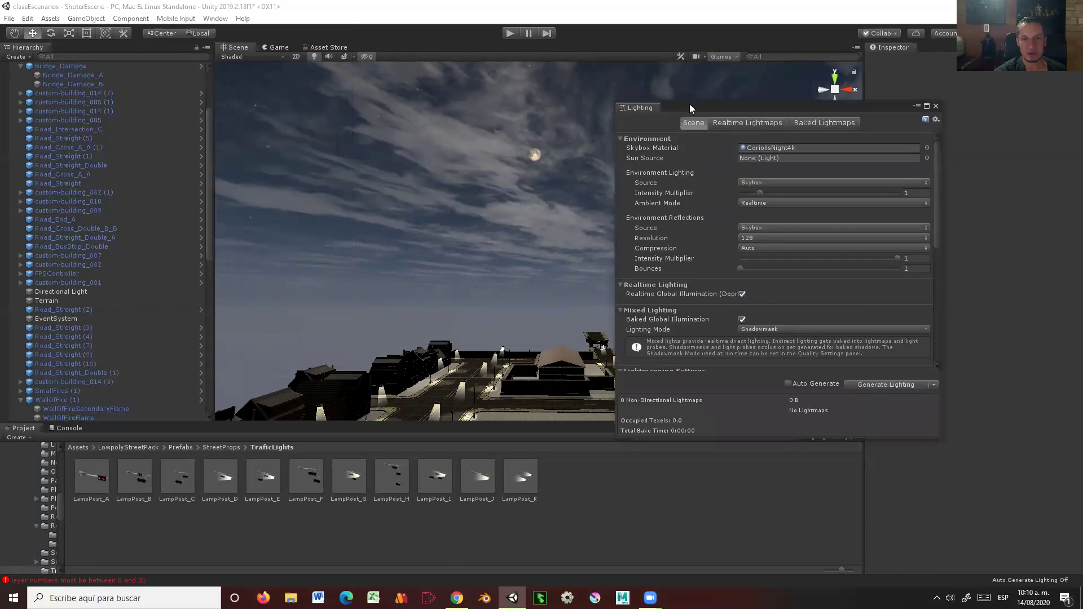
drag(689, 104, 641, 95)
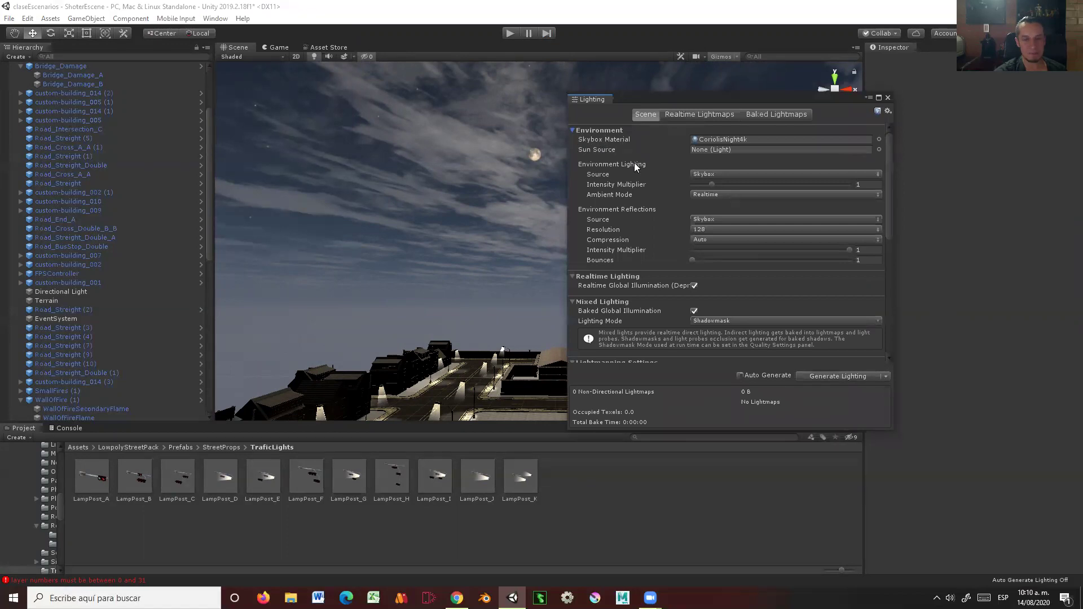
click(888, 98)
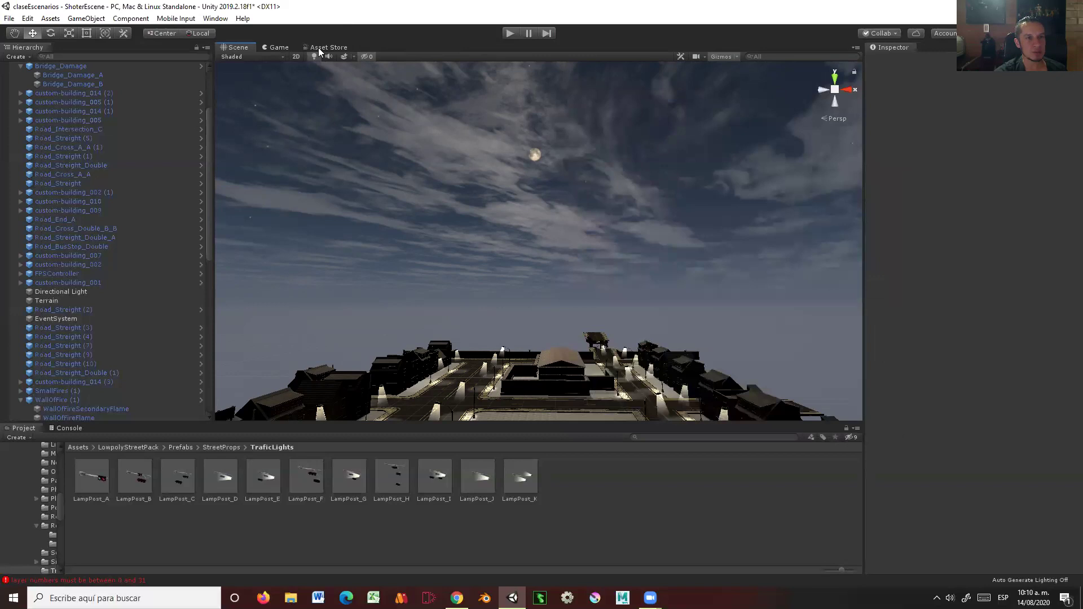
Step: Search the in-editor Asset Store for skyboxes
click(318, 48)
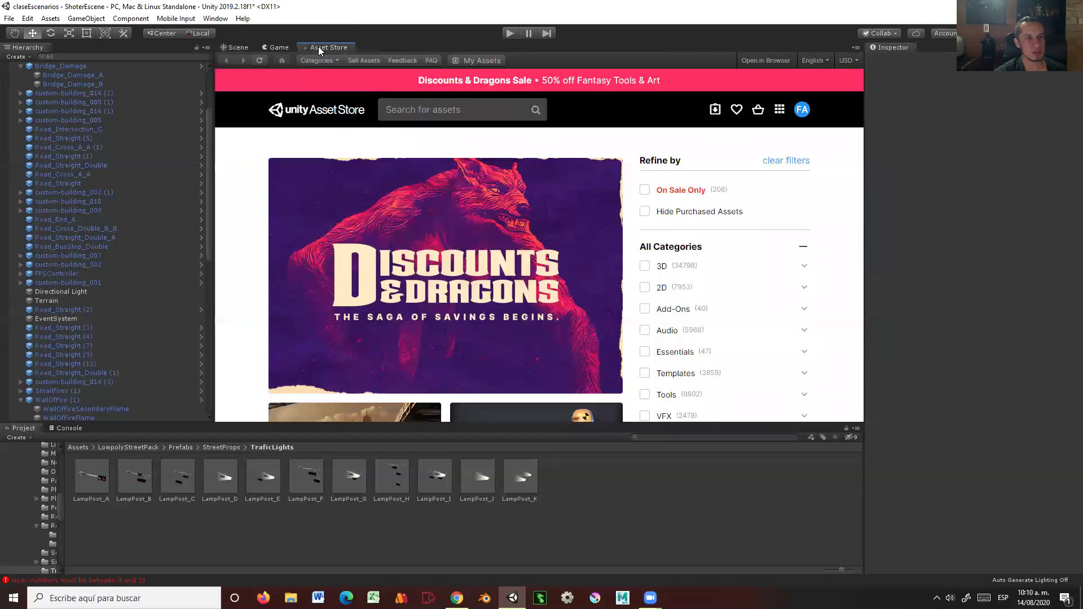
click(482, 109)
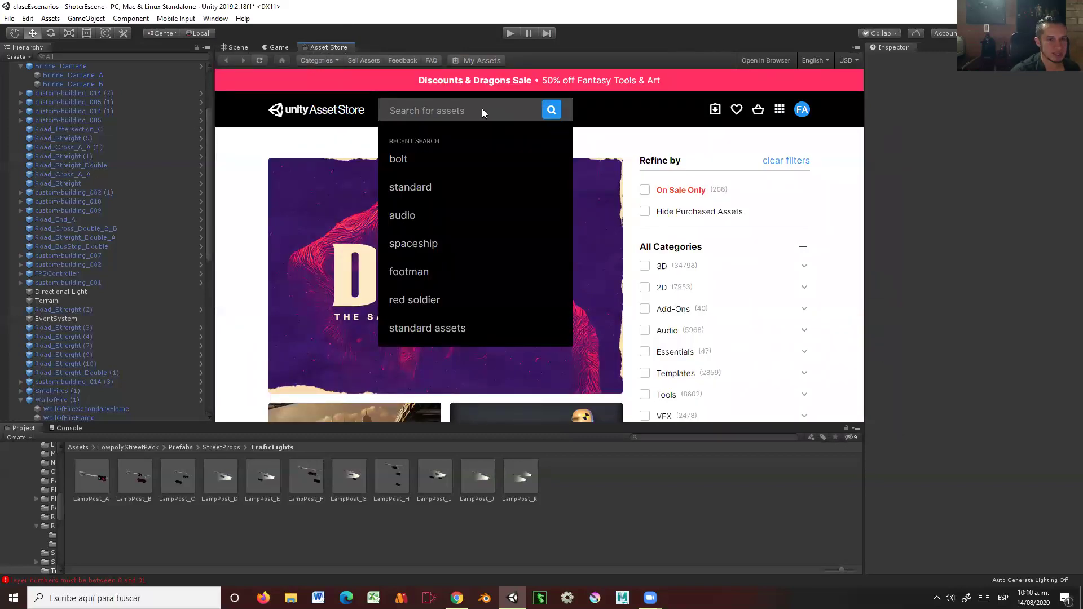
text(SK)
key(Return)
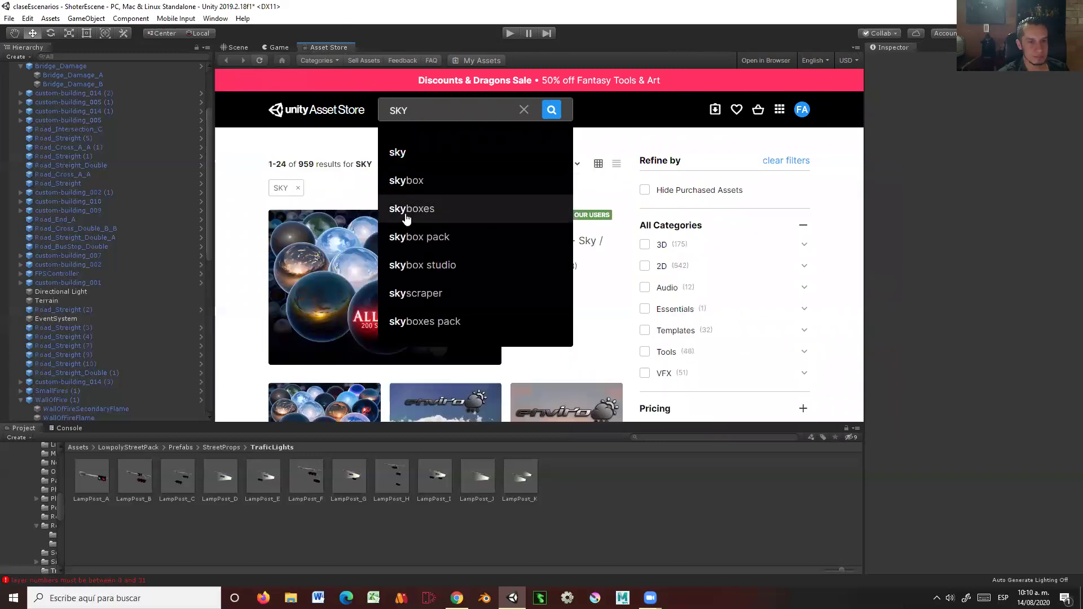
click(406, 209)
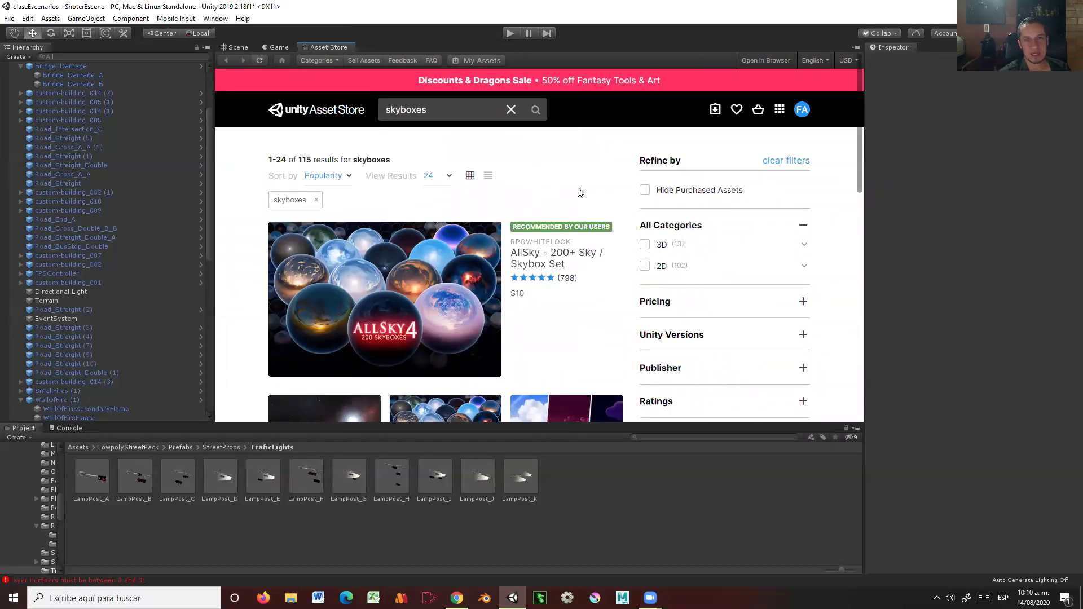
Step: Sort the skybox results by Price (Low to High), browse them, and return to the Scene
click(350, 178)
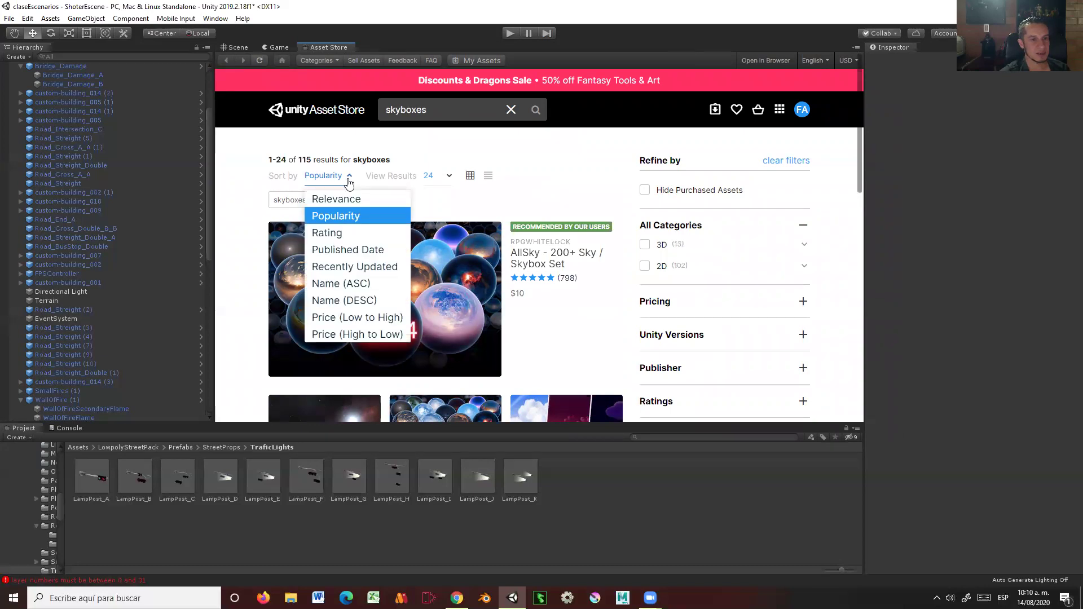
click(363, 316)
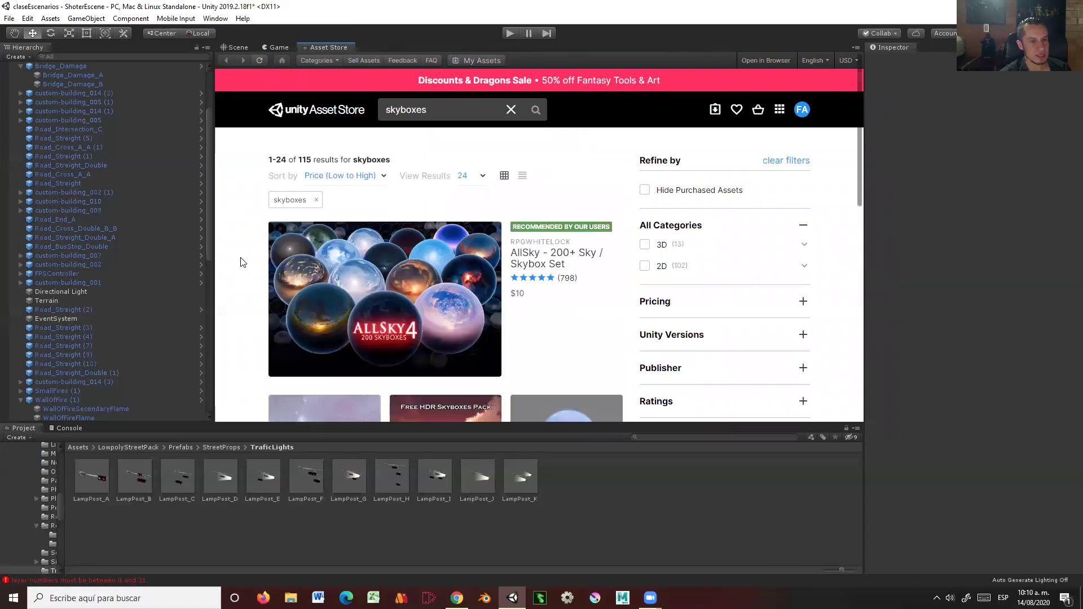
scroll(234, 262, down, 1)
scroll(235, 262, down, 1)
scroll(236, 264, down, 2)
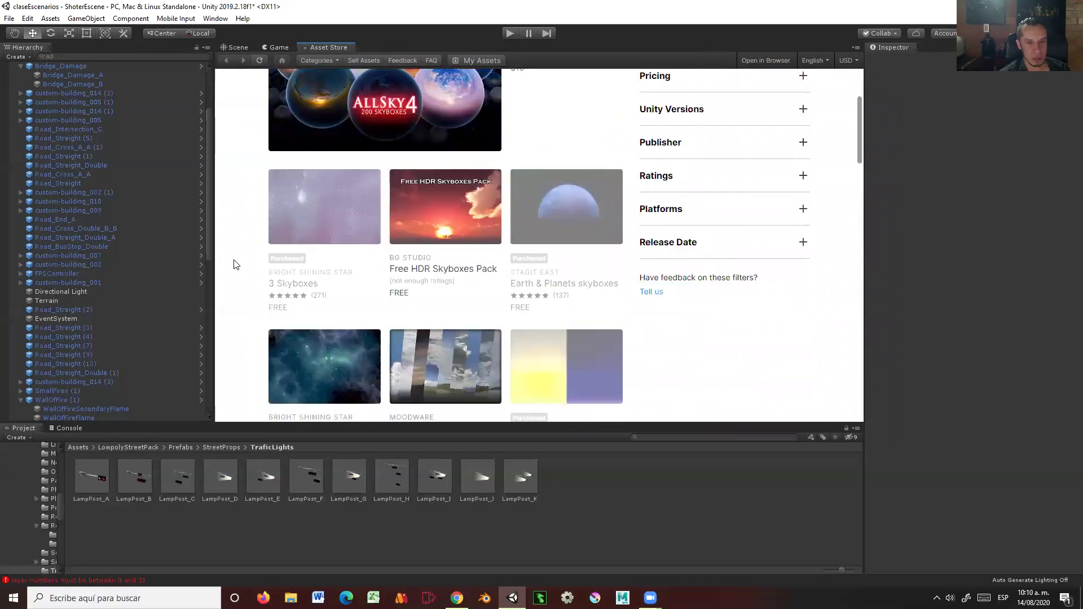
scroll(235, 264, down, 1)
scroll(235, 264, down, 1)
scroll(236, 264, down, 1)
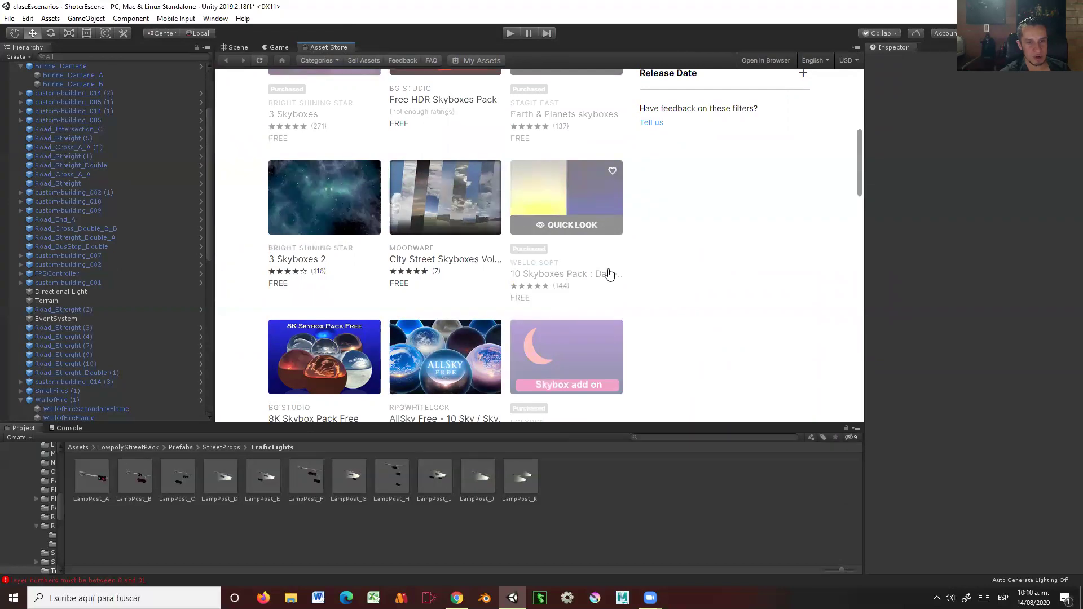
scroll(604, 232, down, 1)
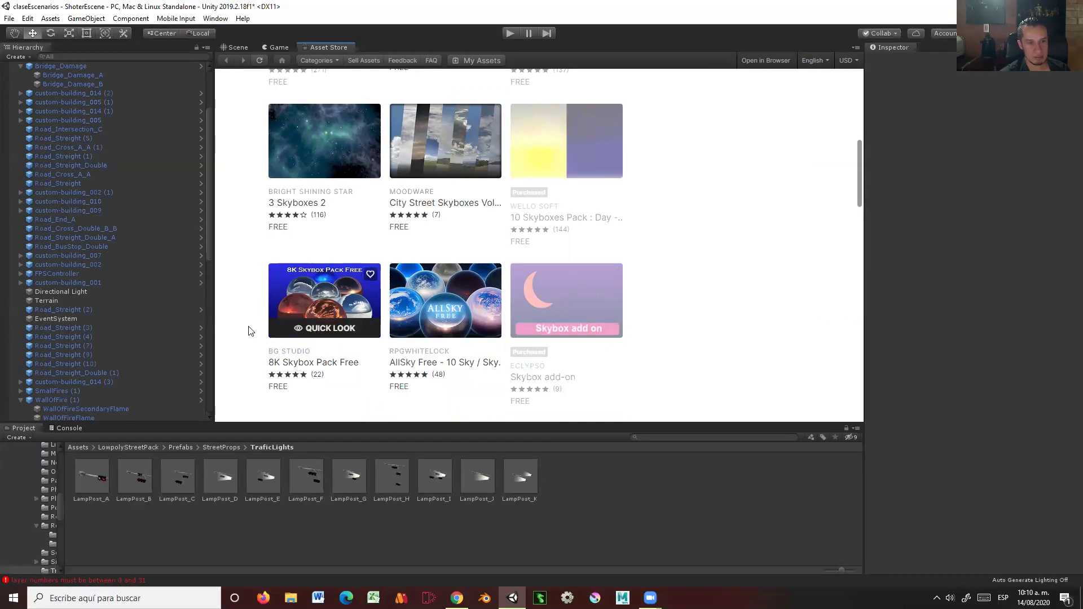
scroll(226, 318, down, 3)
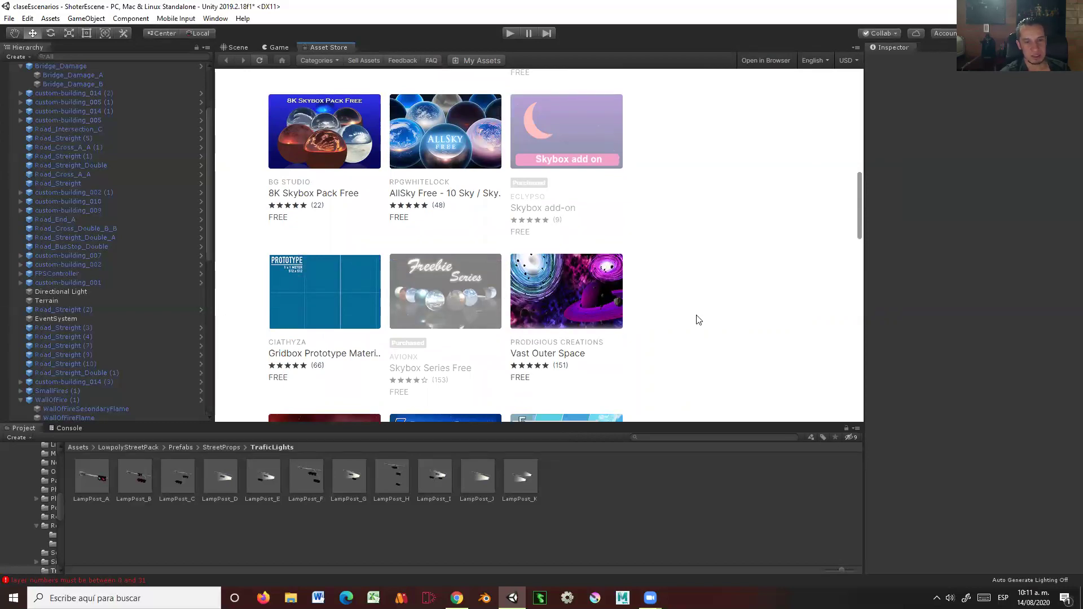
scroll(726, 321, down, 2)
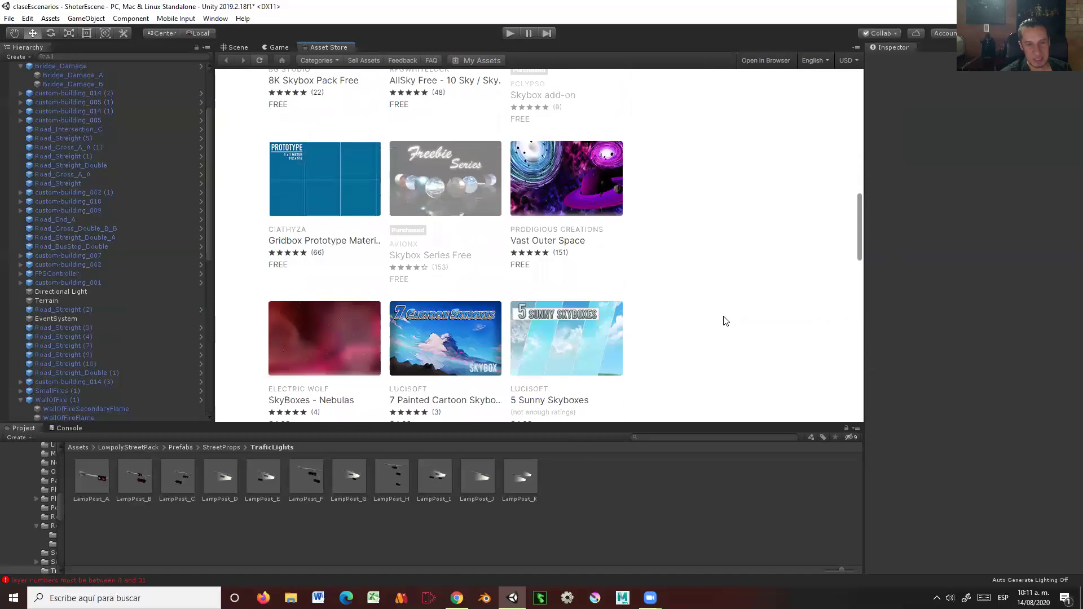
scroll(704, 315, up, 10)
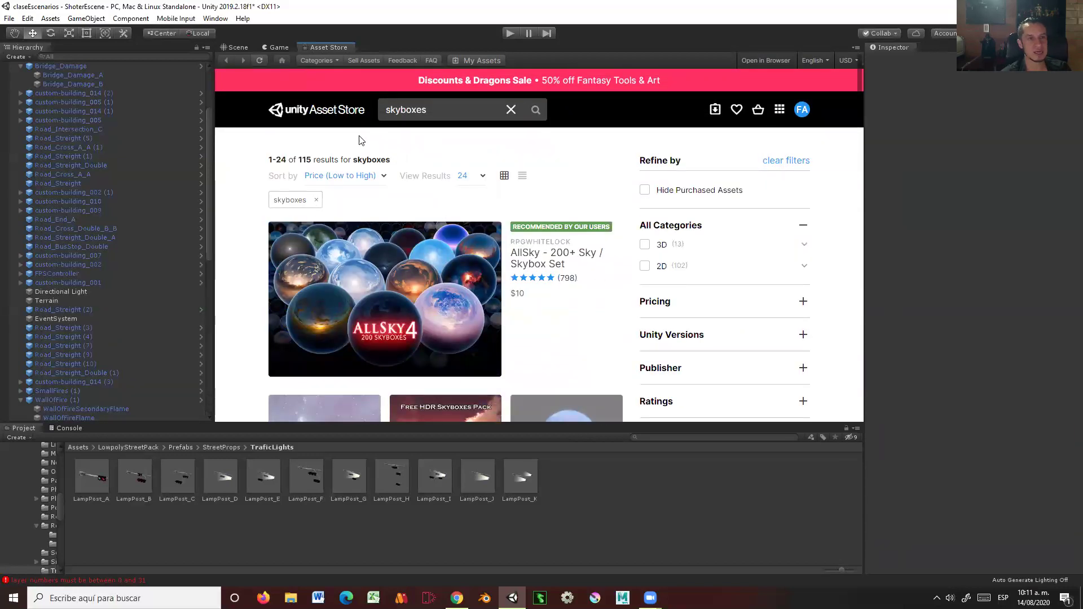
click(236, 47)
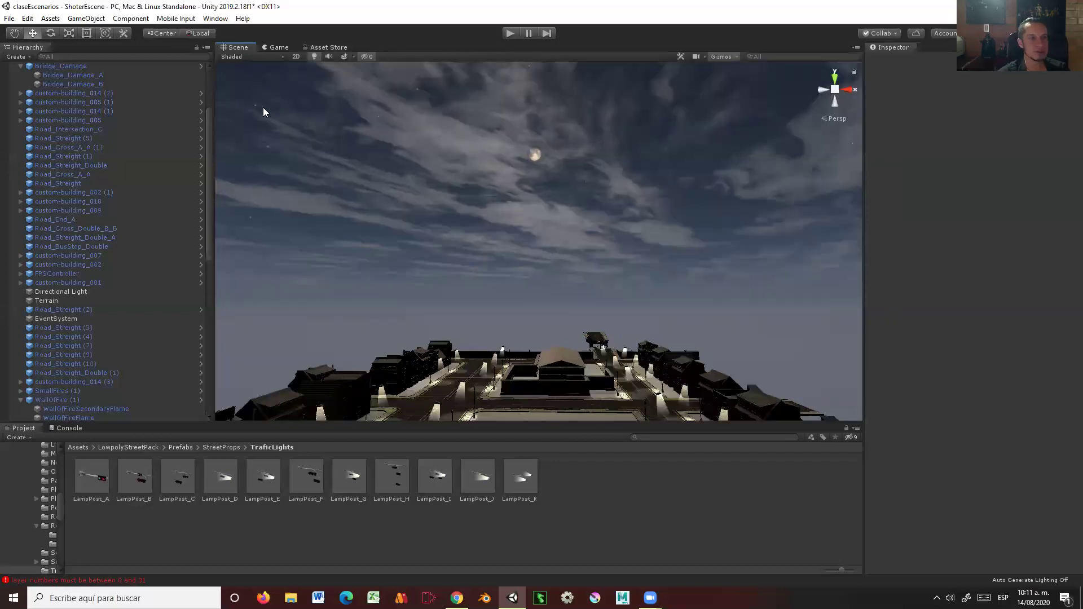
click(214, 19)
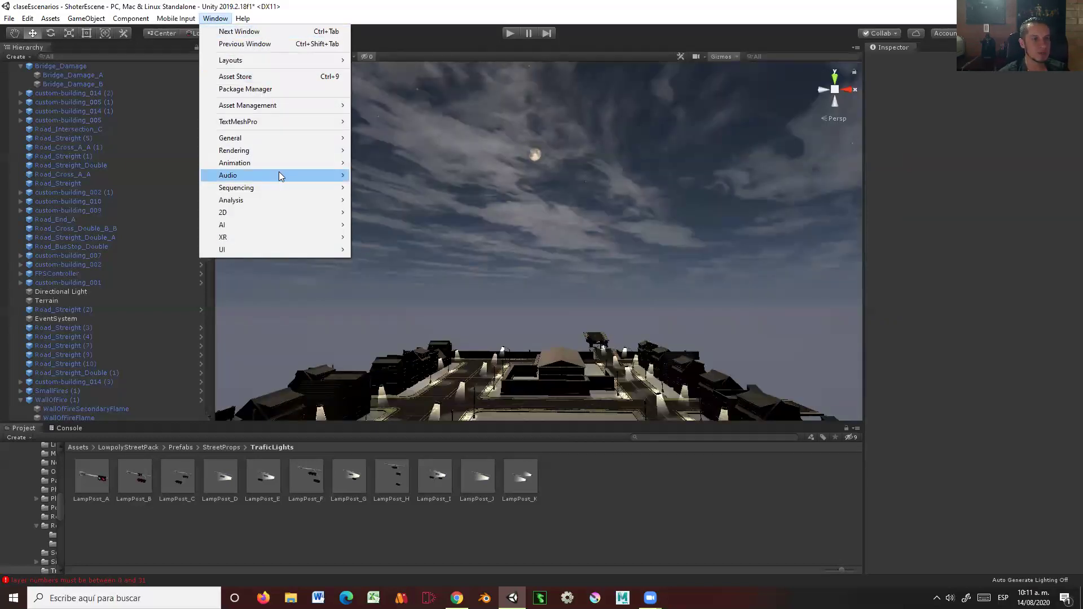
Step: Open Window > Rendering > Lighting Settings and bring up the skybox material picker
mouse_move(292, 153)
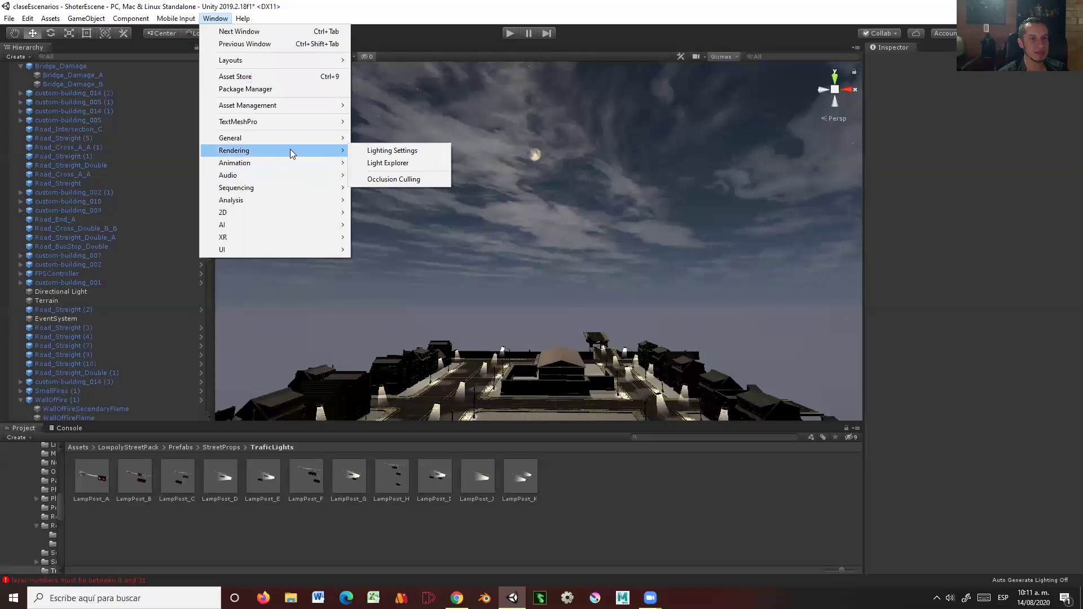
click(419, 151)
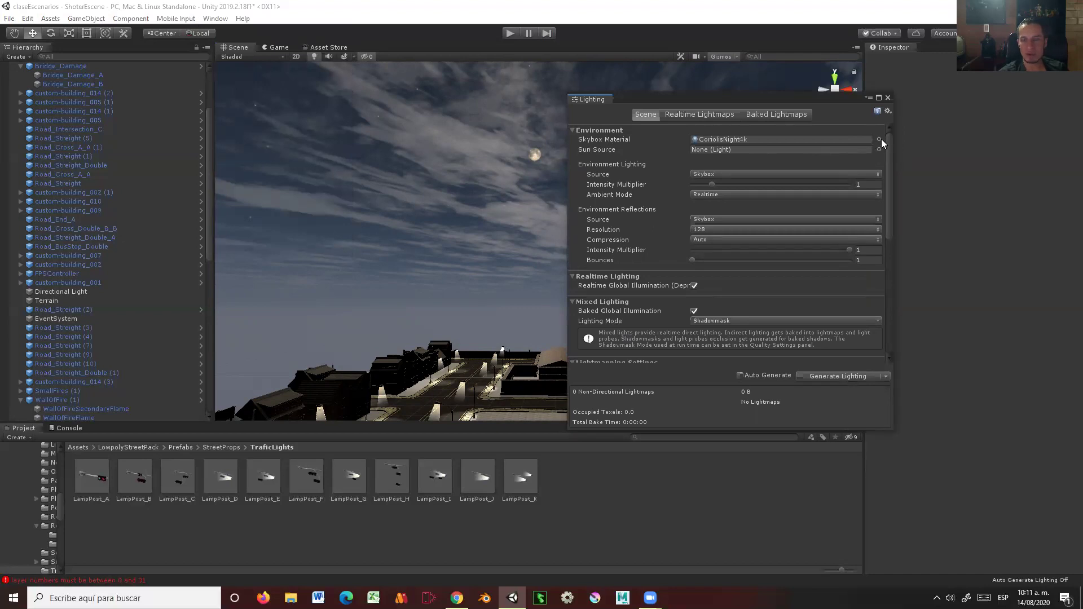
click(879, 140)
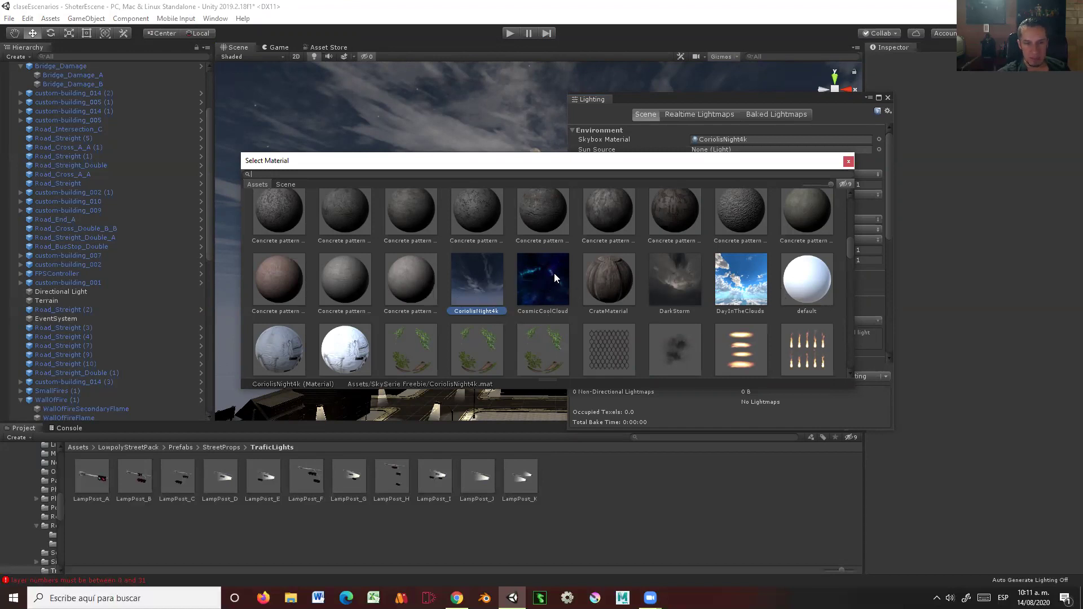
Step: Pick DarkStorm in Select Material and close the picker
click(669, 283)
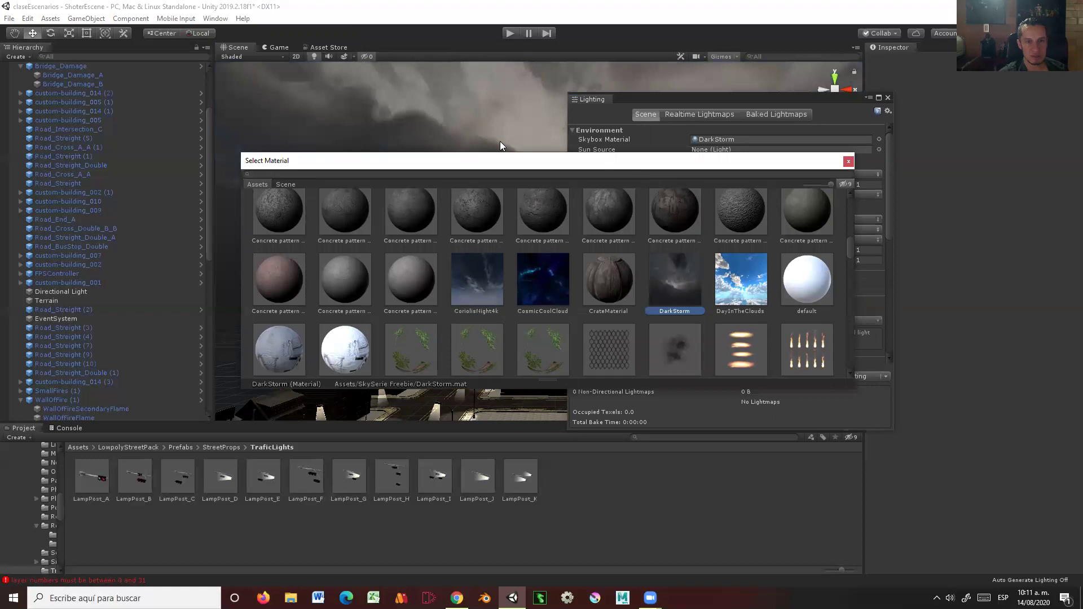
click(848, 162)
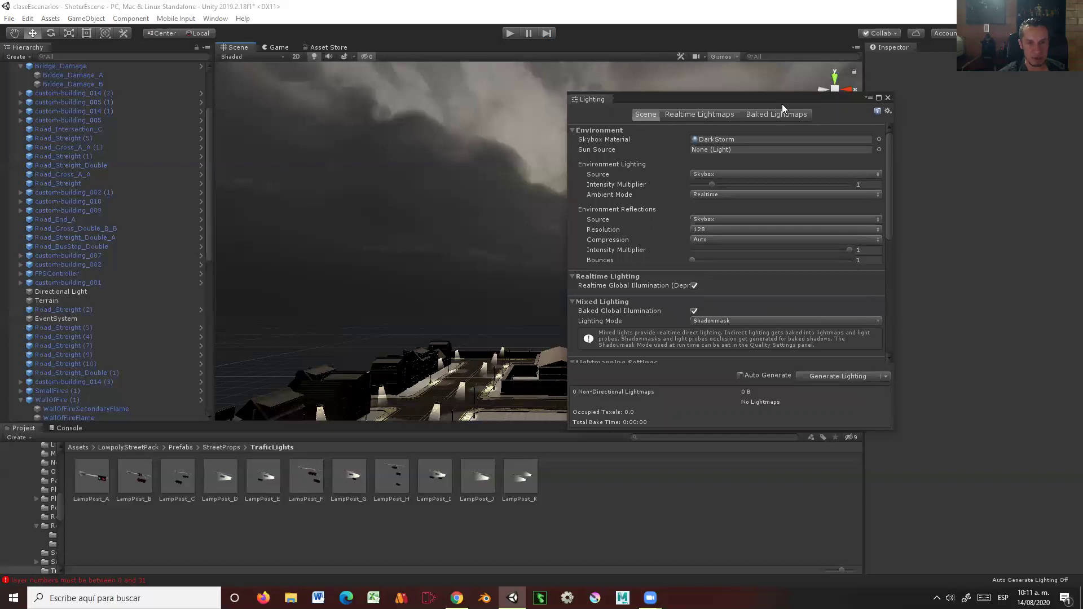
Step: Confirm Source as Skybox and Ambient Mode as Realtime, then scroll to Other Settings
drag(782, 103, 795, 131)
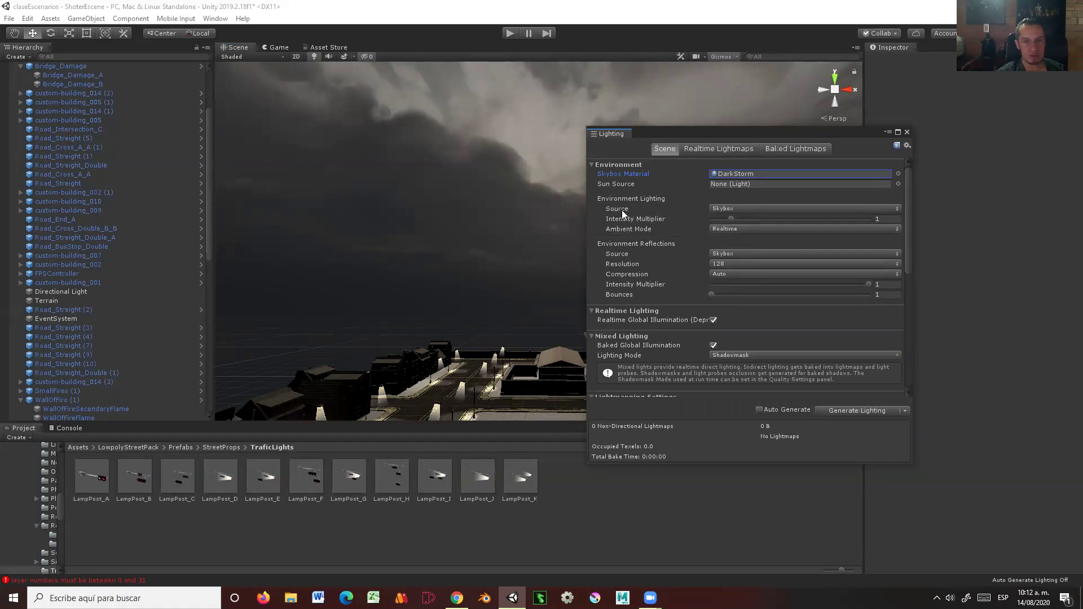
click(717, 208)
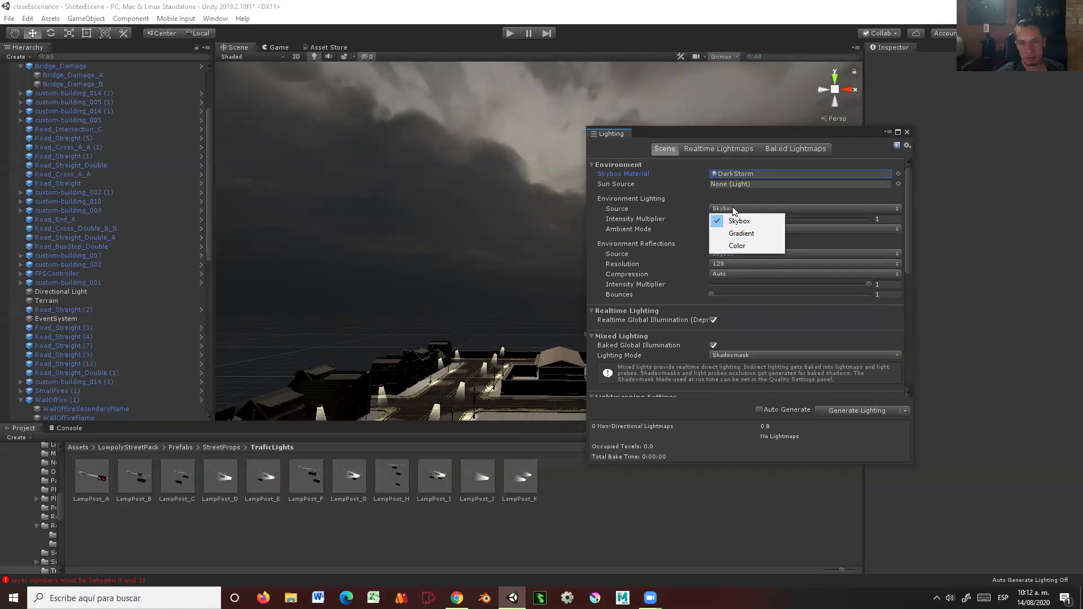
click(705, 205)
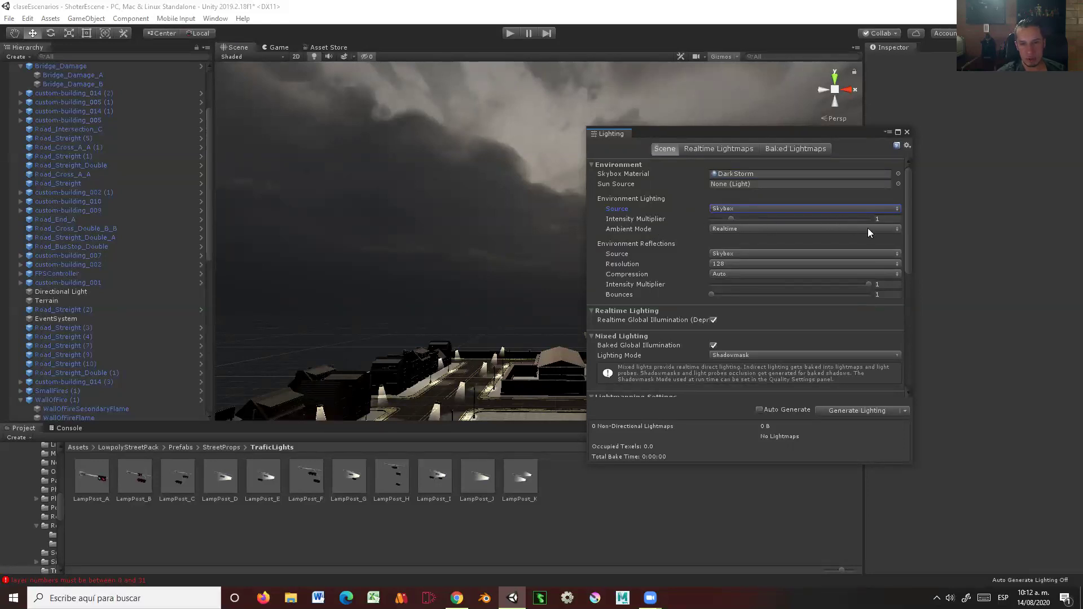
click(739, 228)
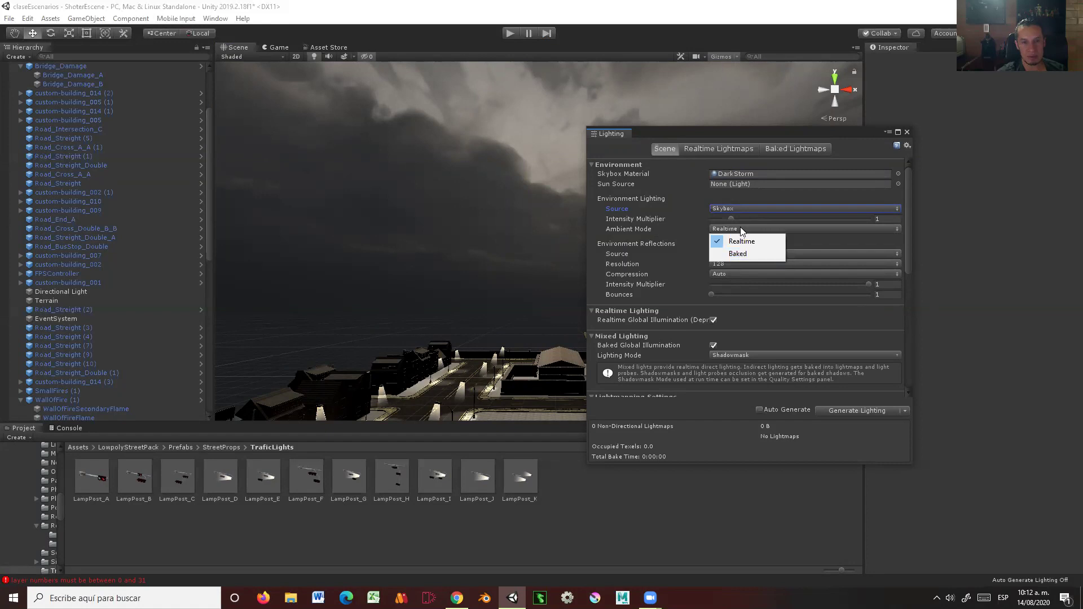
click(669, 227)
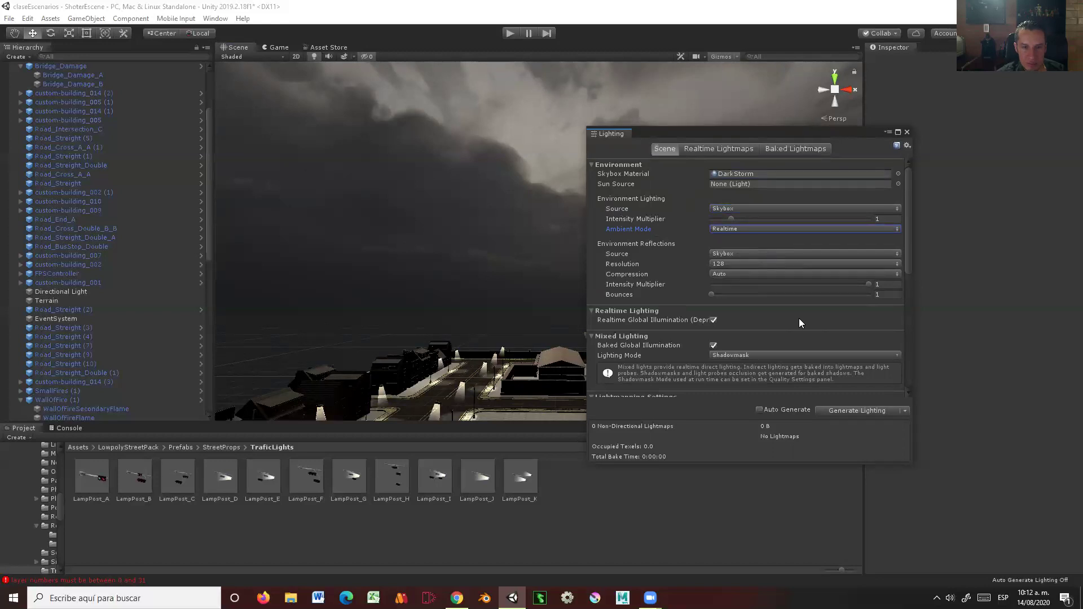
drag(908, 248, 909, 379)
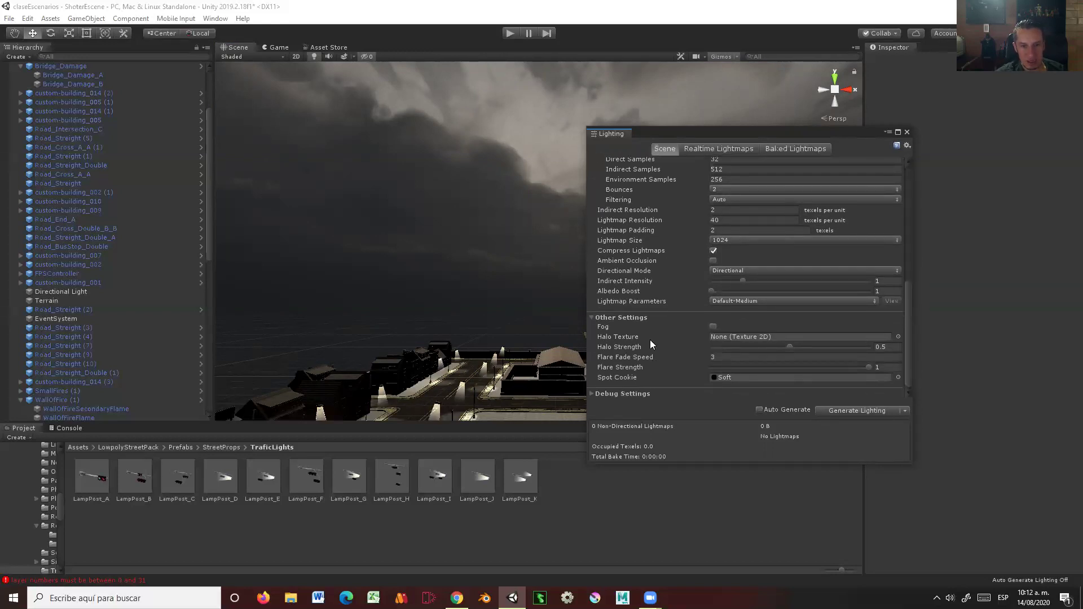
Step: Enable Exponential Squared fog at density 0.01, view the hazy city from above, and press Play
click(714, 328)
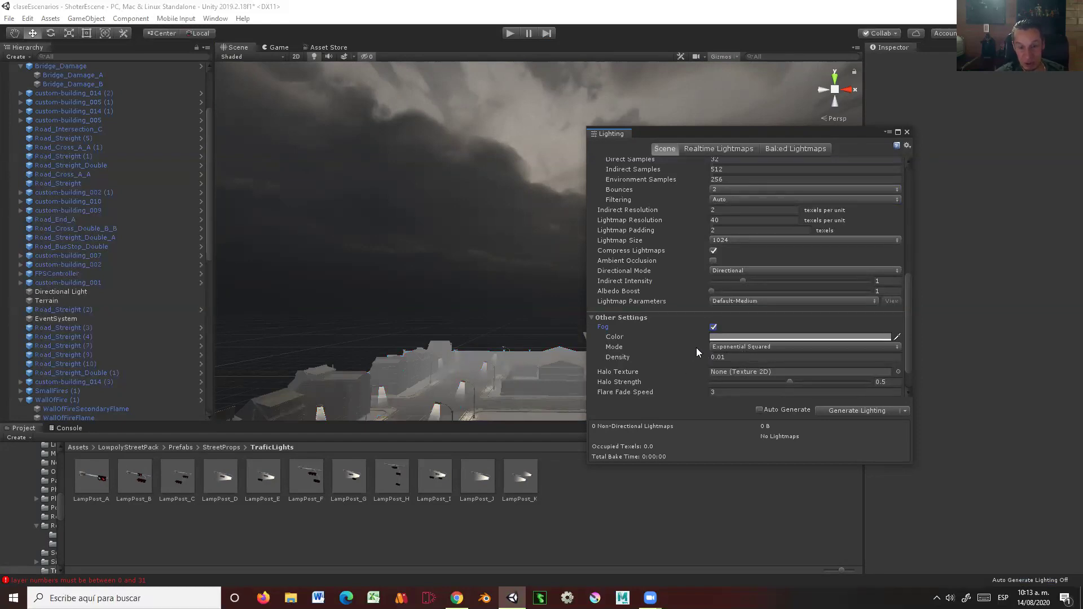
mouse_move(396, 312)
right_down()
mouse_move(494, 366)
mouse_move(432, 330)
mouse_move(498, 286)
right_up()
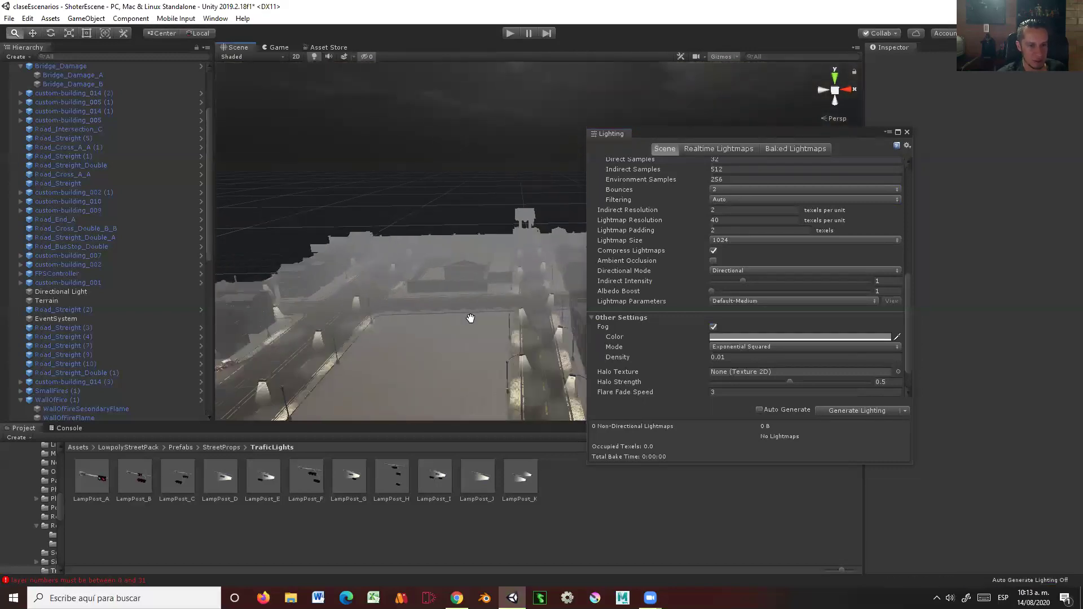
click(508, 34)
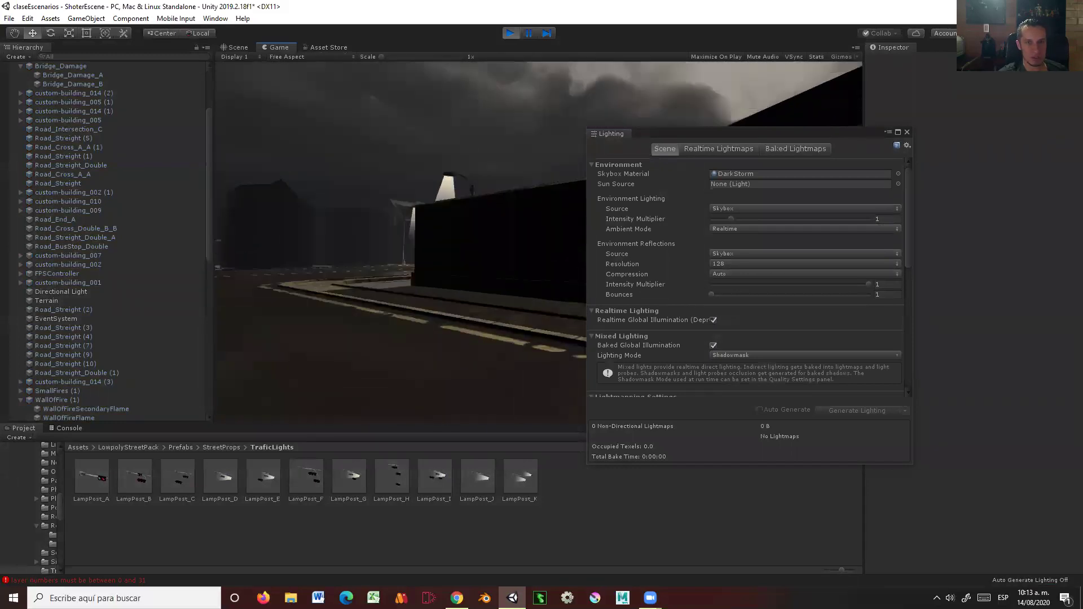
Step: Walk past the lamp posts toward the perimeter wall, closing the Lighting window, then stop Play mode
key(w)
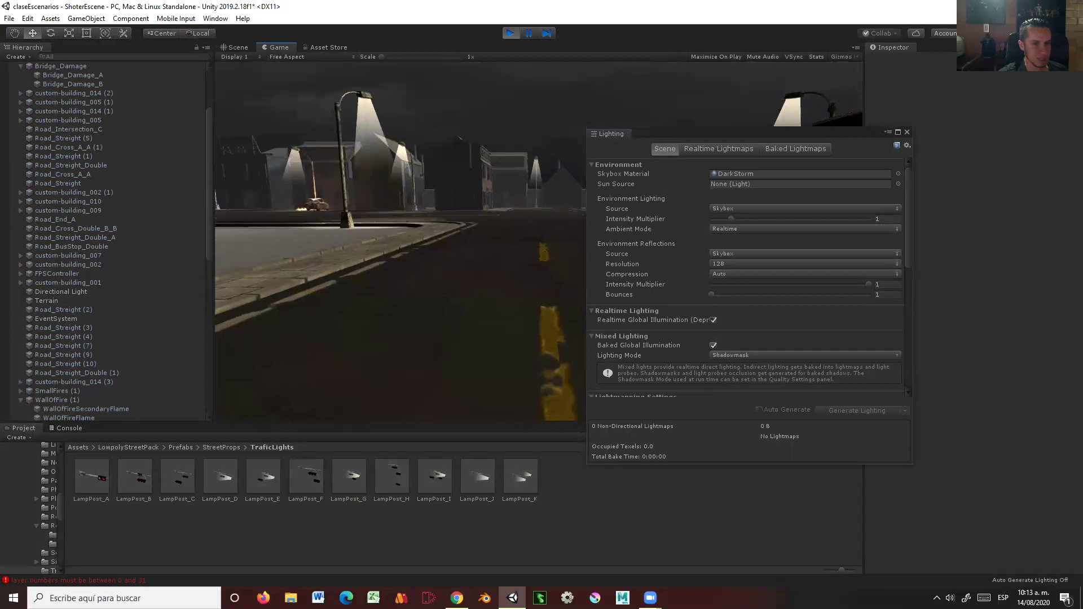
key(w)
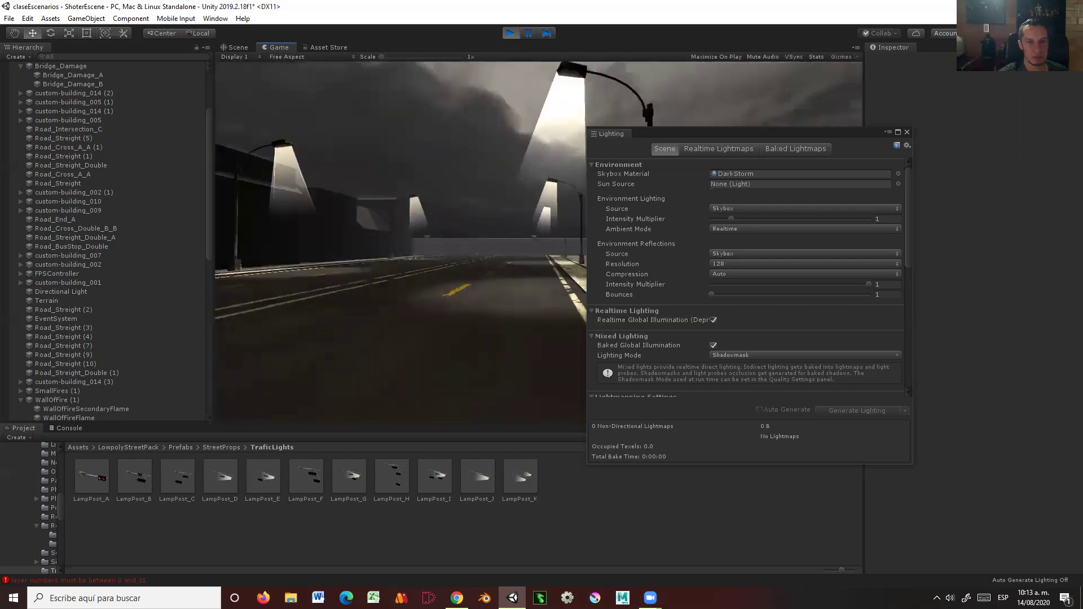
key(Escape)
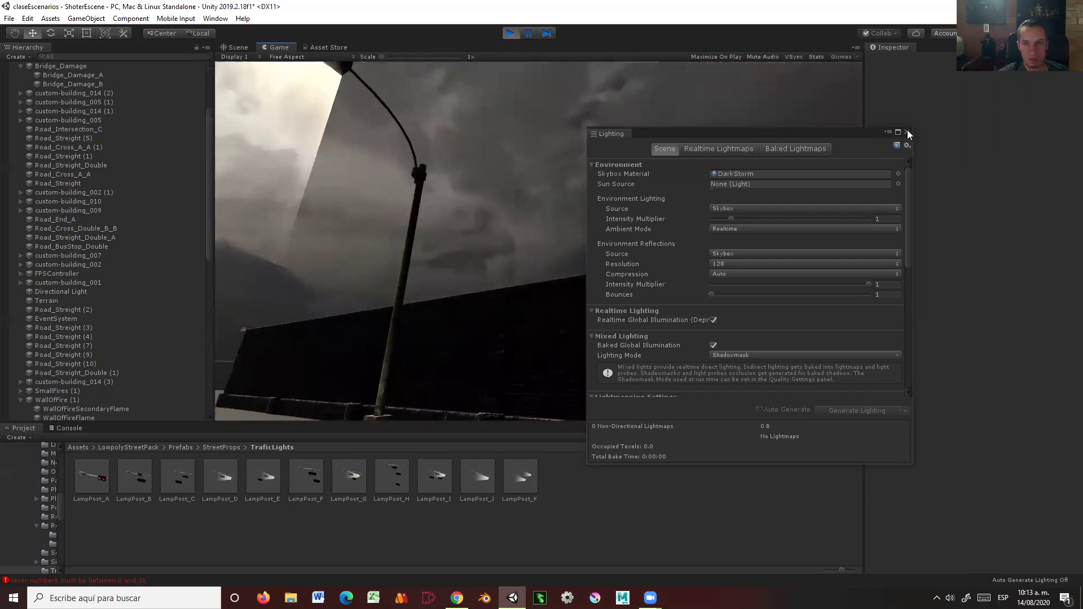
click(907, 132)
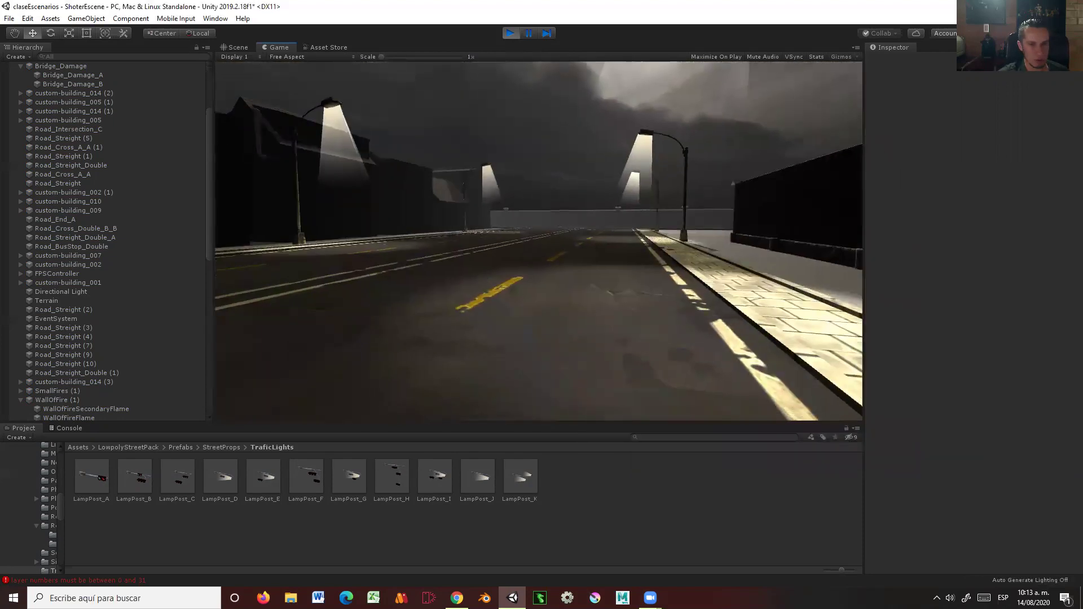
key(w)
key(w)
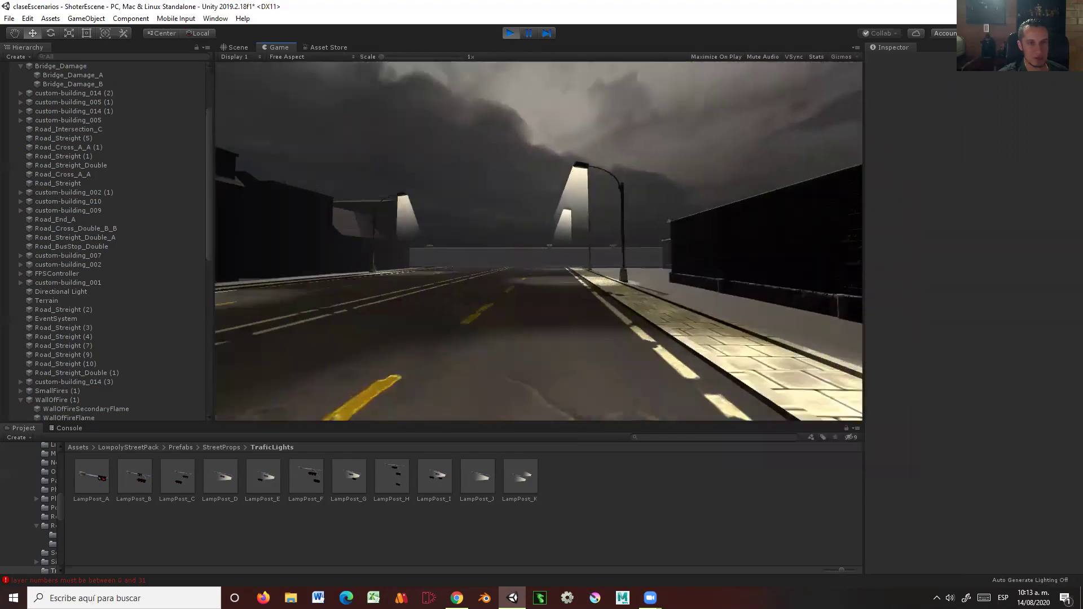
key(w)
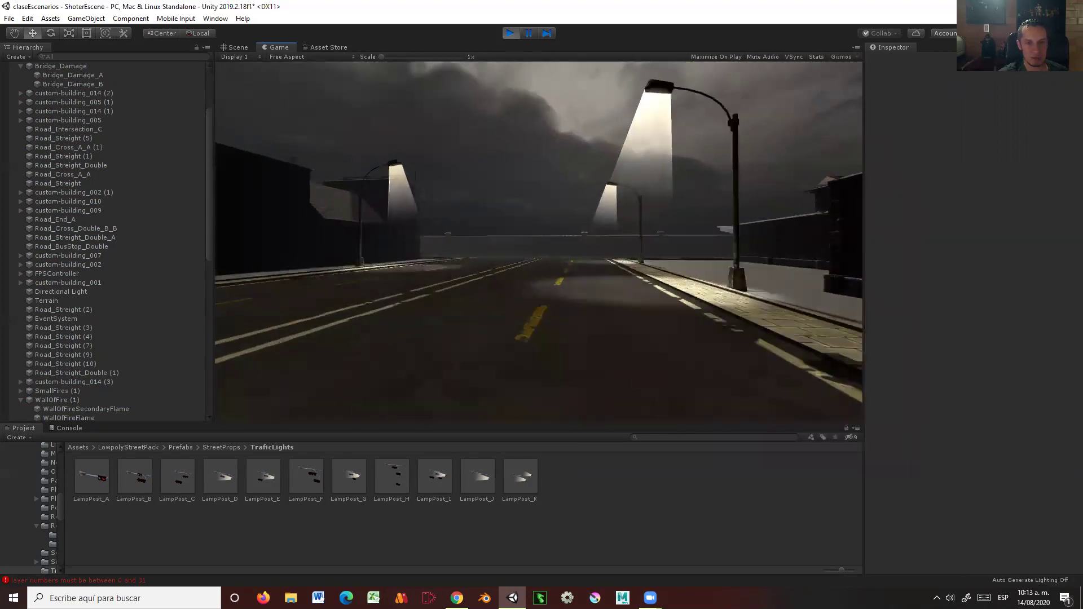
key(w)
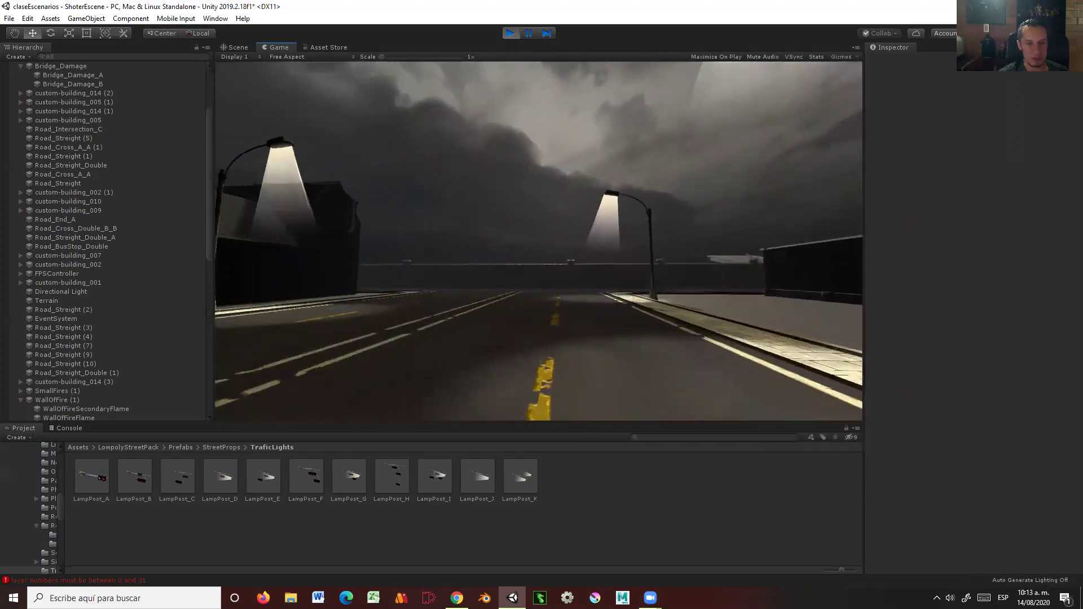
key(w)
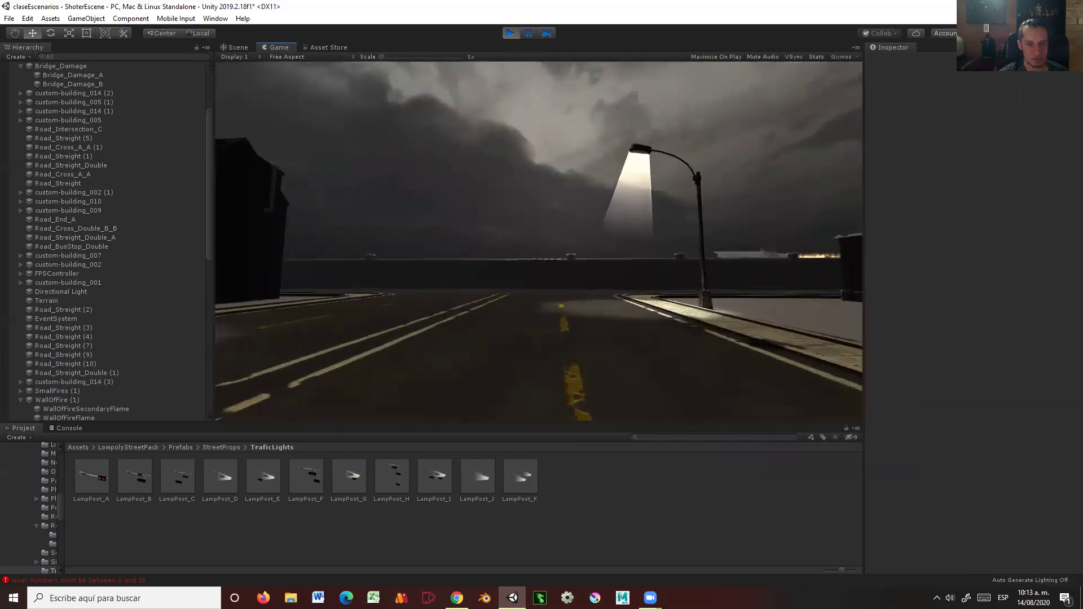
key(w)
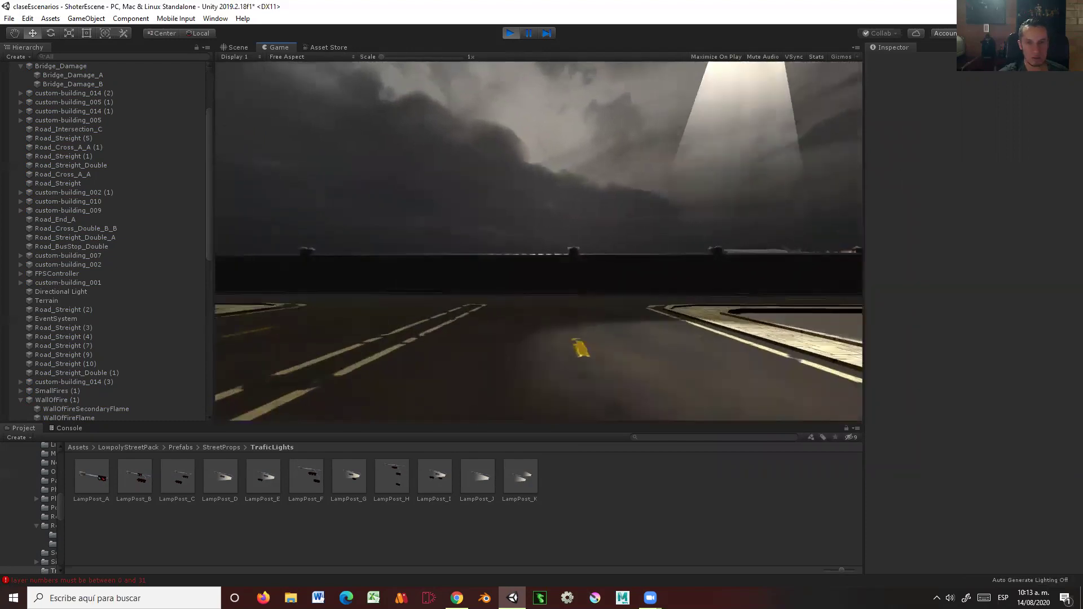
key(w)
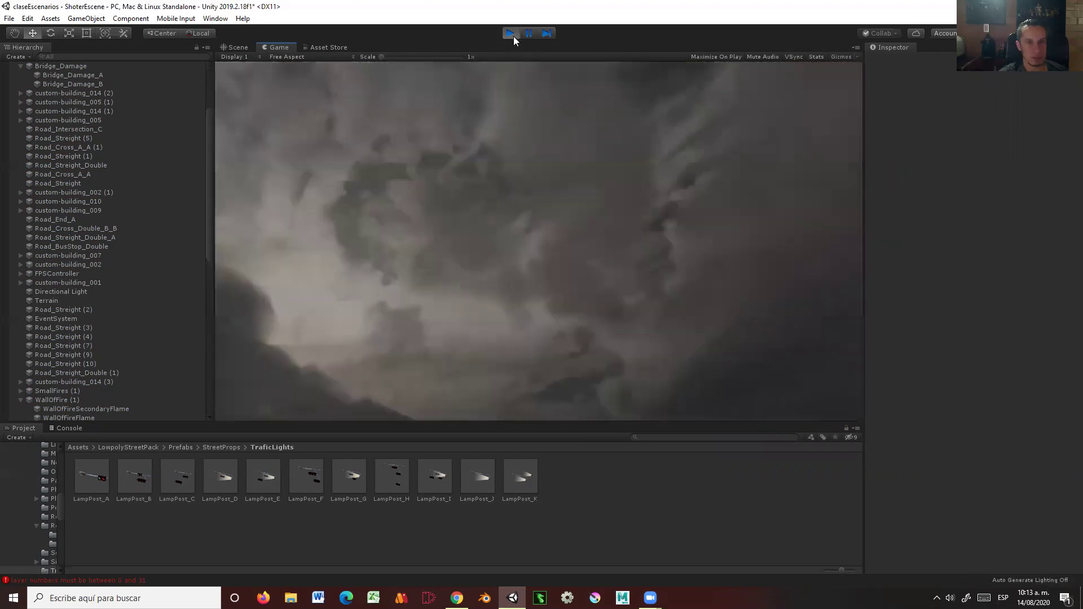
click(512, 32)
Step: Reopen Window > Rendering > Lighting Settings and scroll to the fog options
click(215, 18)
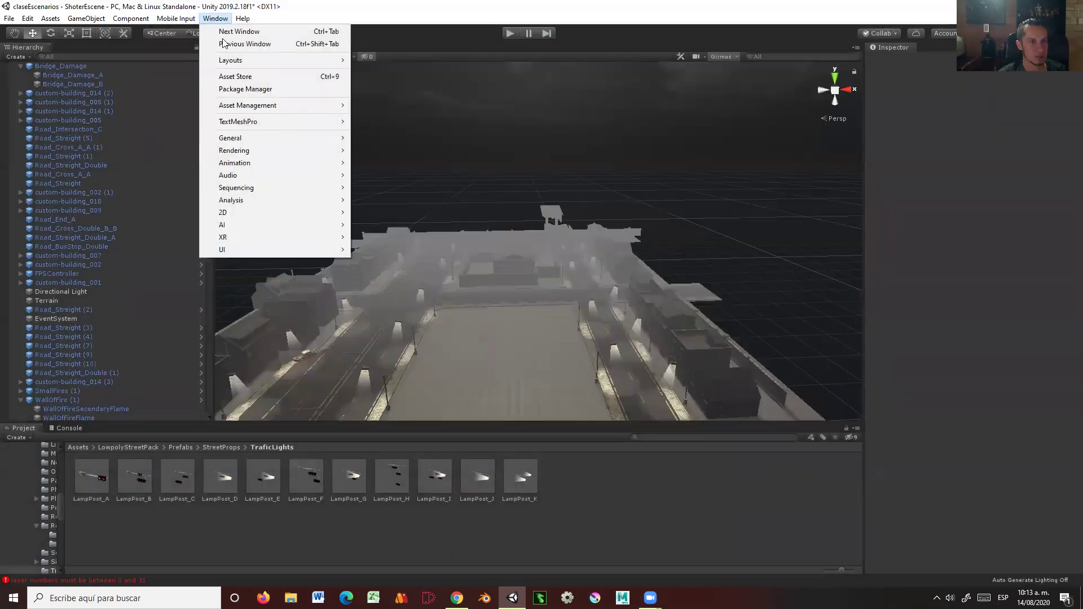
mouse_move(314, 139)
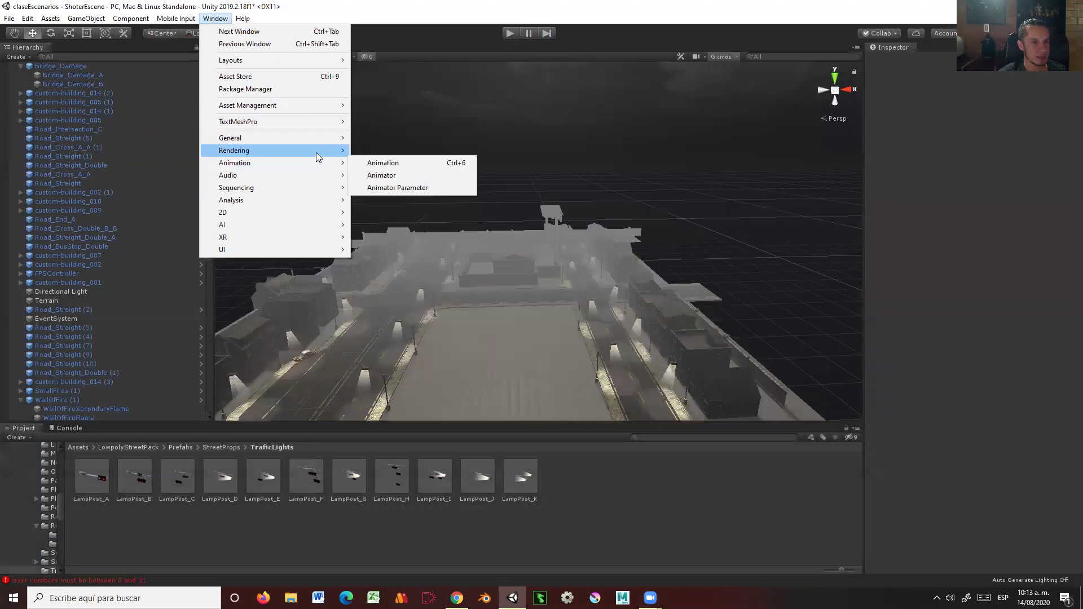
click(419, 153)
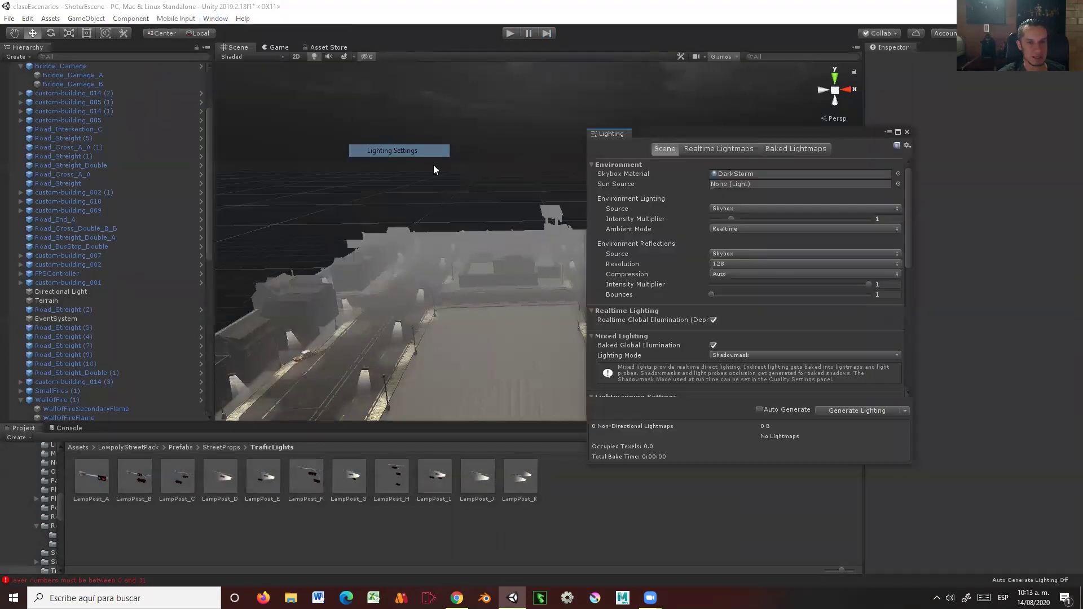
scroll(747, 282, down, 5)
scroll(788, 273, down, 5)
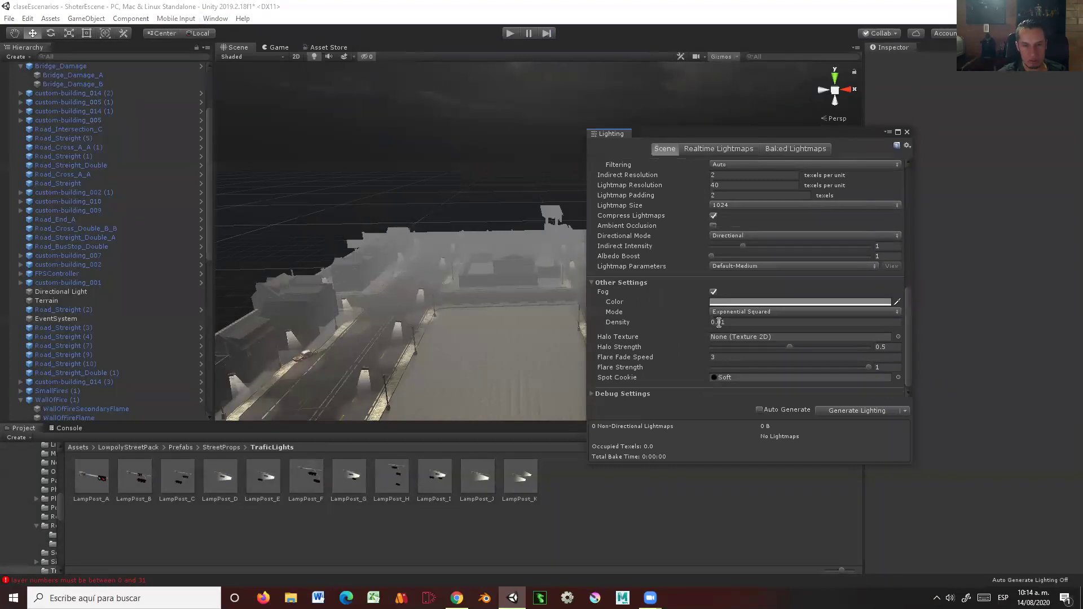
Step: Set Fog Density to 1, test the solid grey fog in Play mode, then stop
click(693, 323)
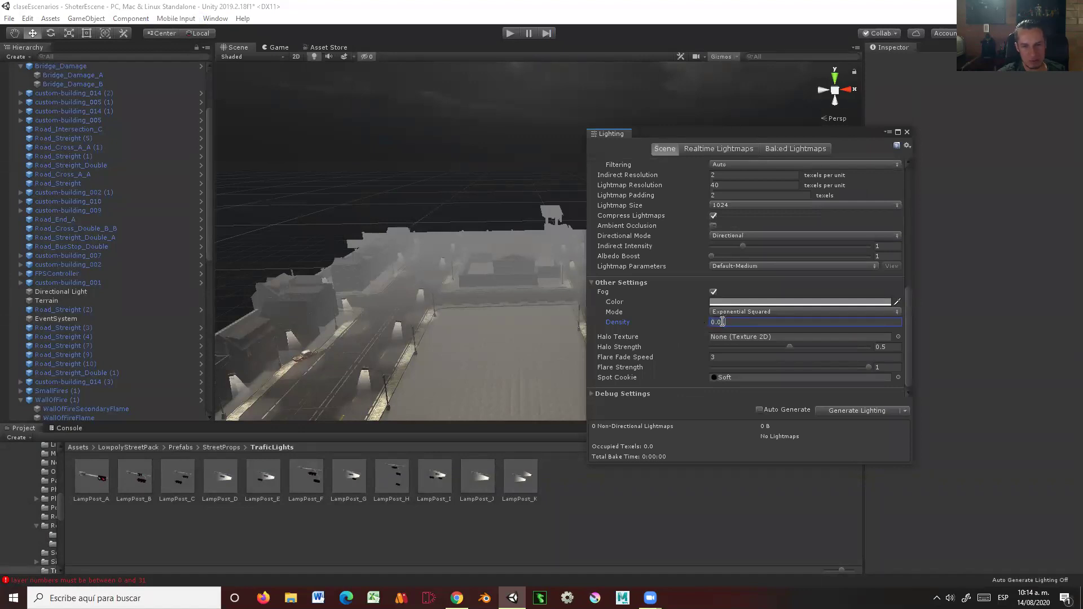
text(51)
text(1)
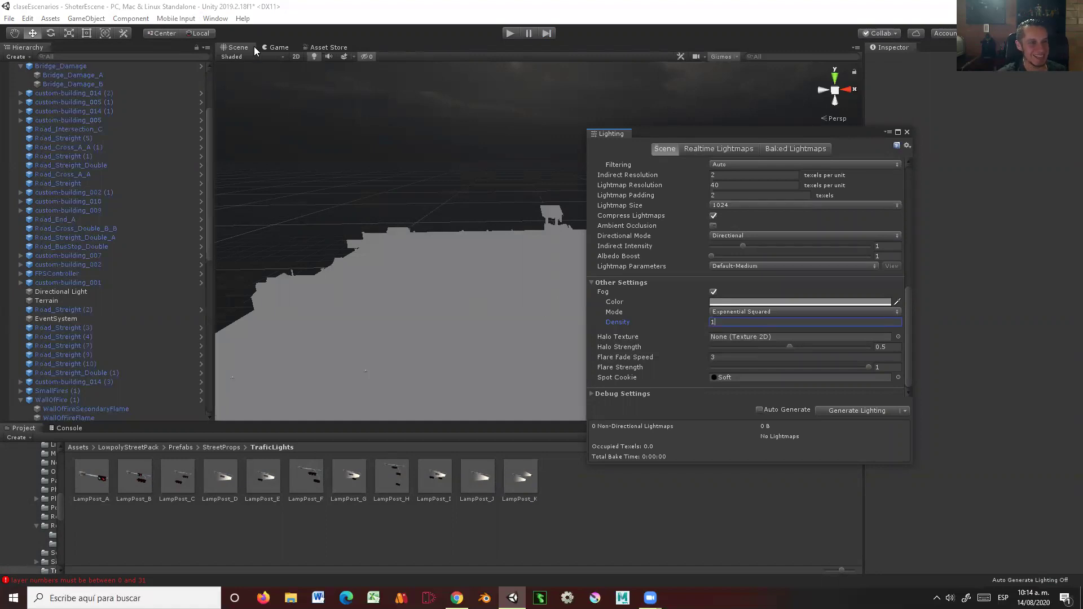
click(510, 35)
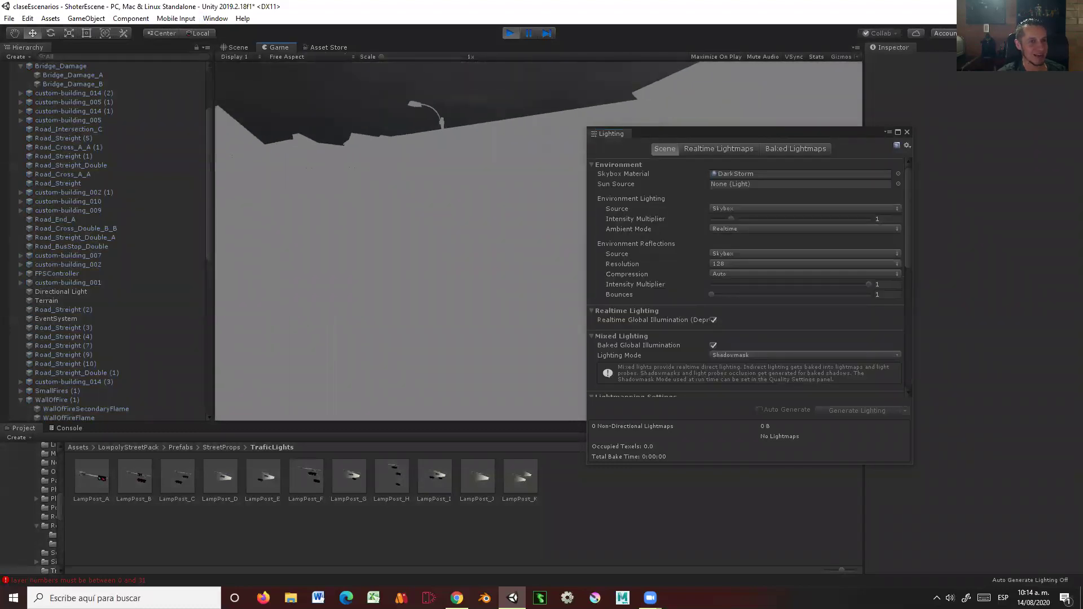
key(Escape)
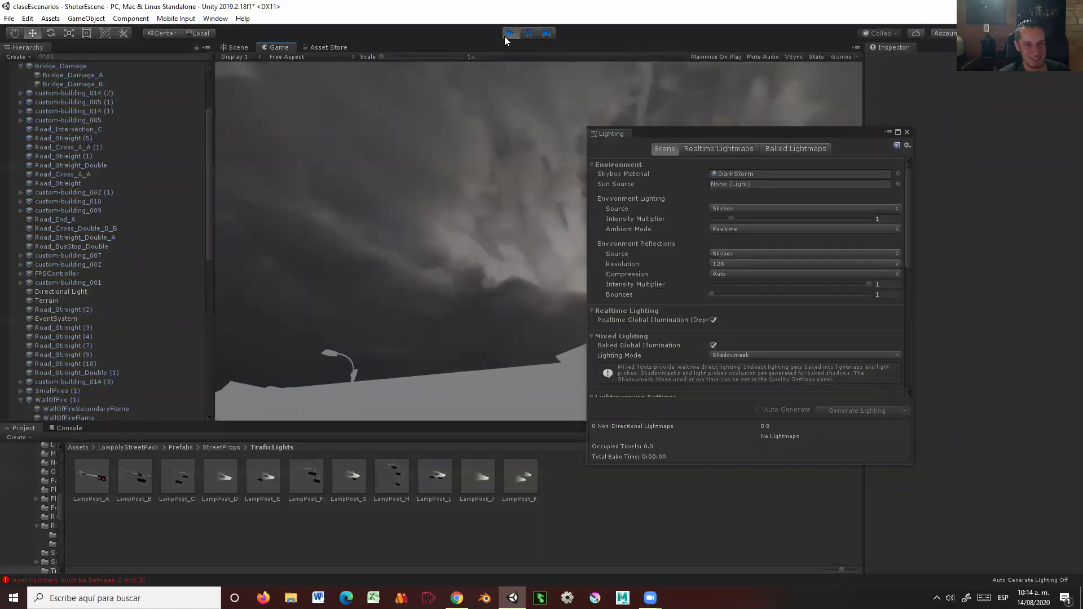
click(510, 32)
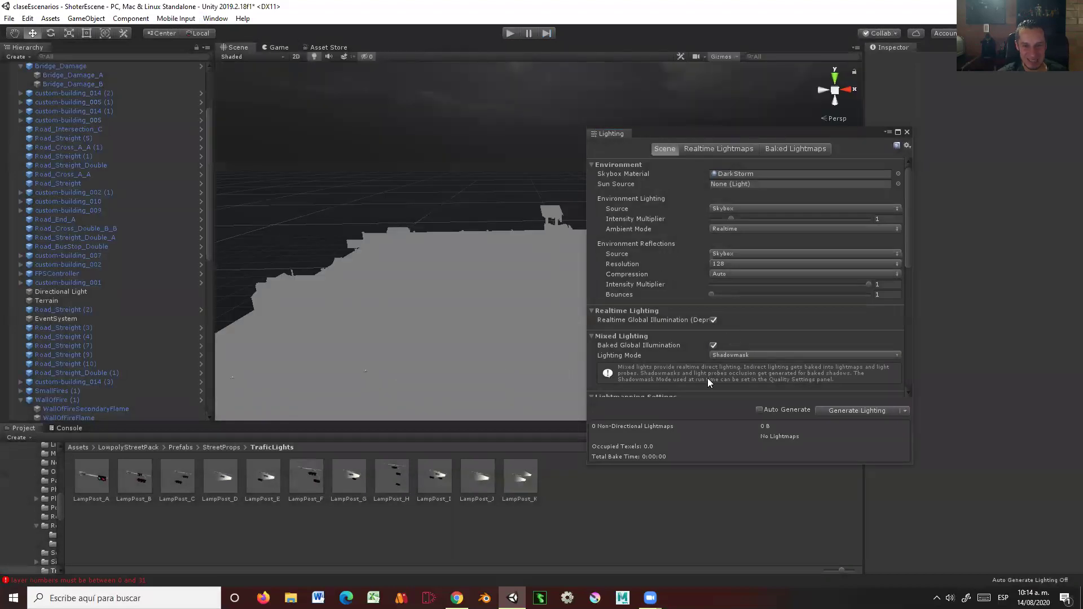
scroll(708, 378, down, 5)
scroll(730, 324, down, 5)
Step: Change Fog Density from 0.05 to 0.03 and run Play mode to view the haze
double_click(721, 325)
text(0)
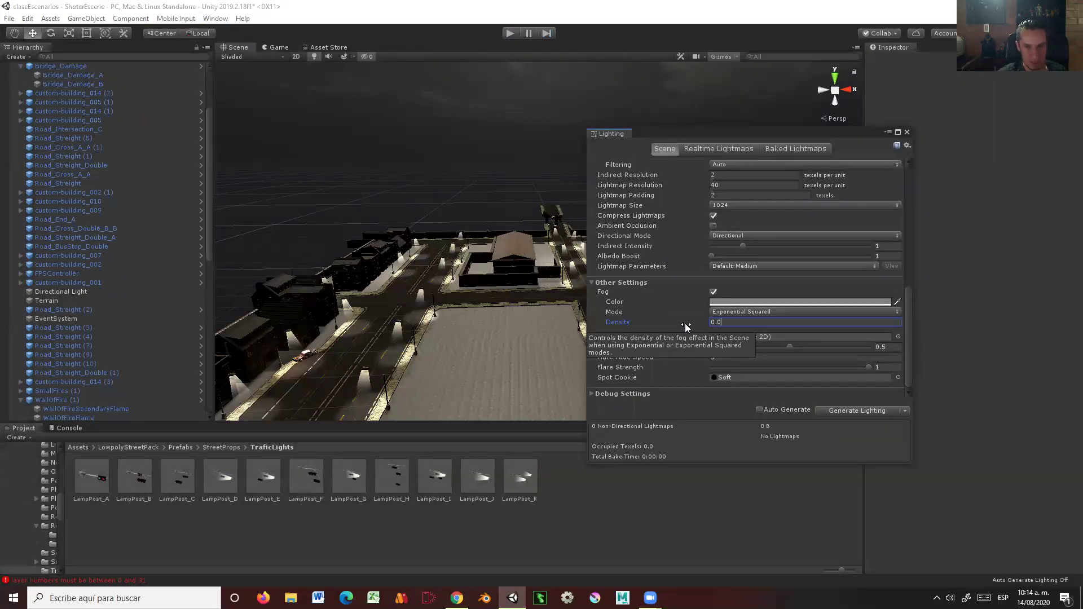
text(5)
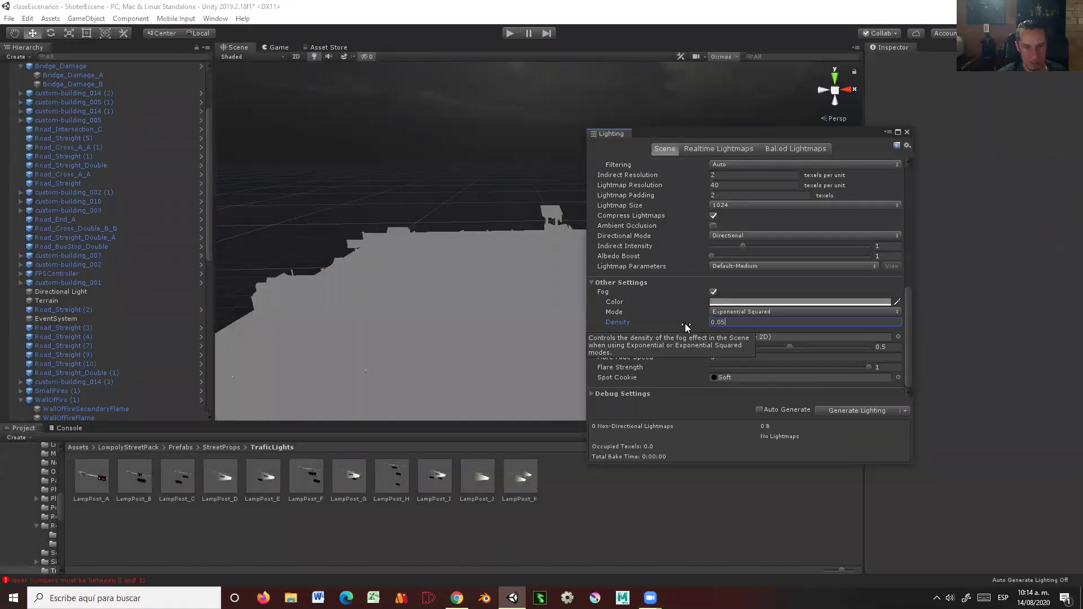
key(BackSpace)
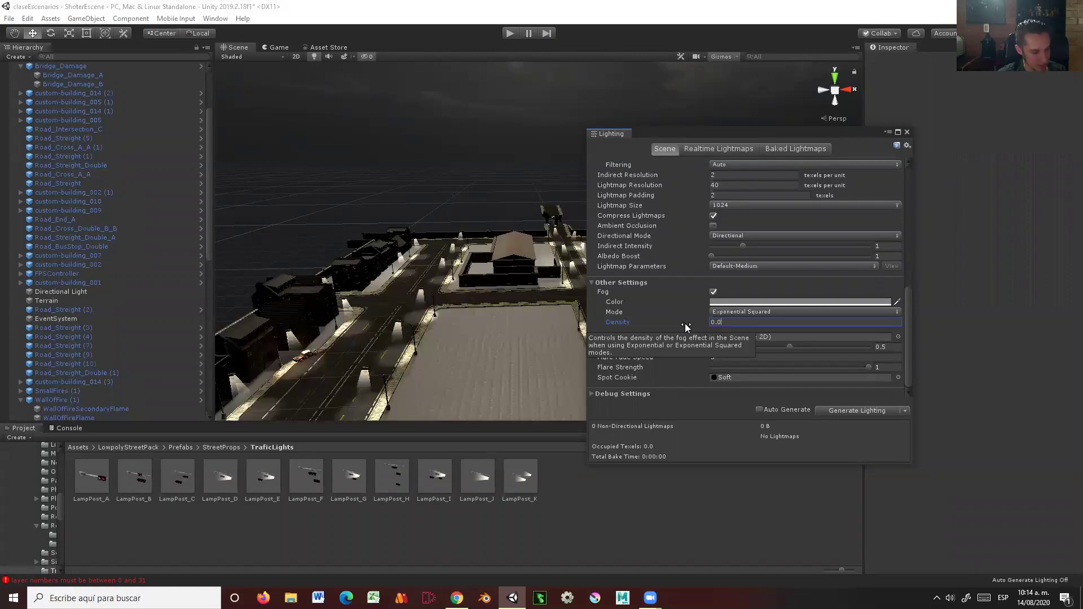
text(3)
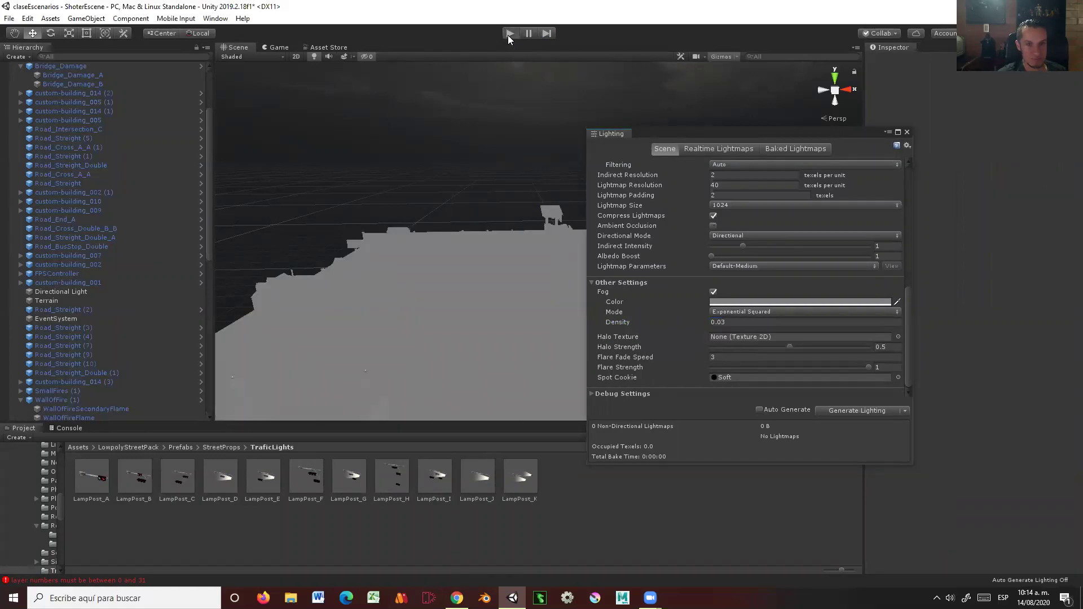
click(508, 35)
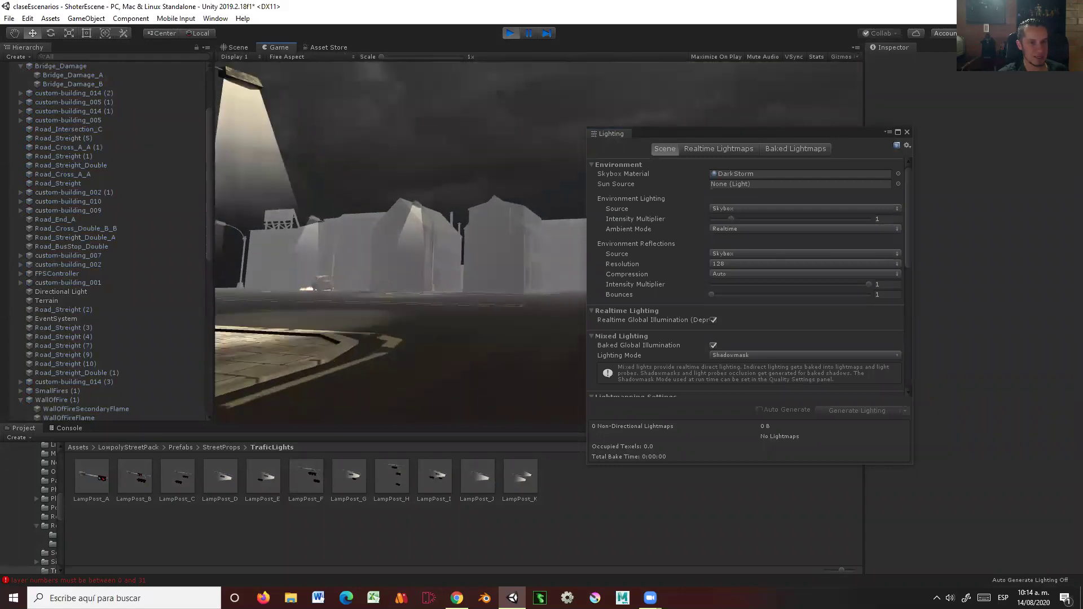
key(w)
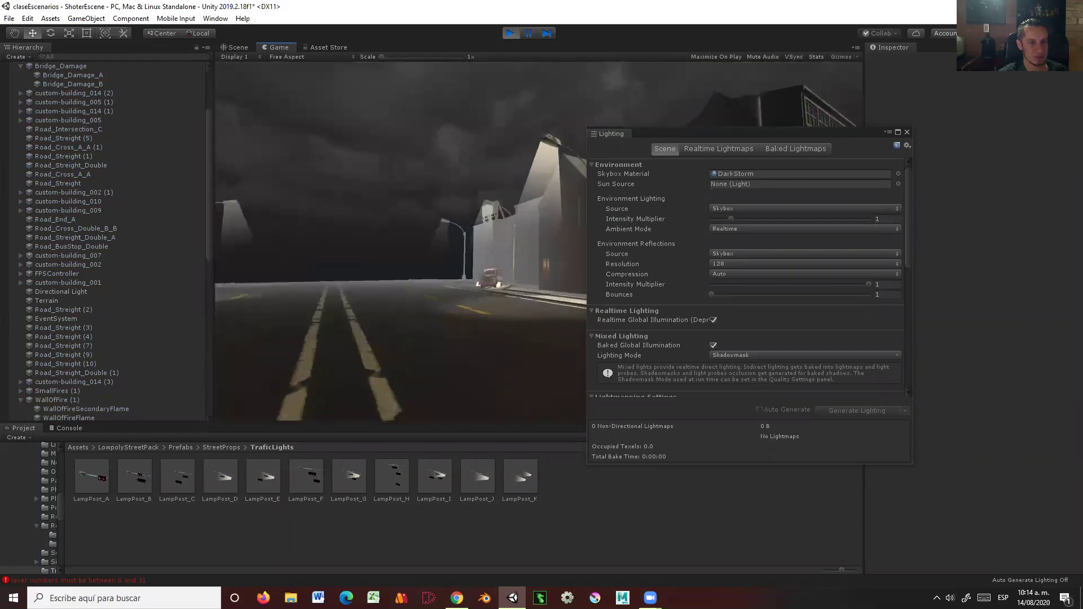
key(w)
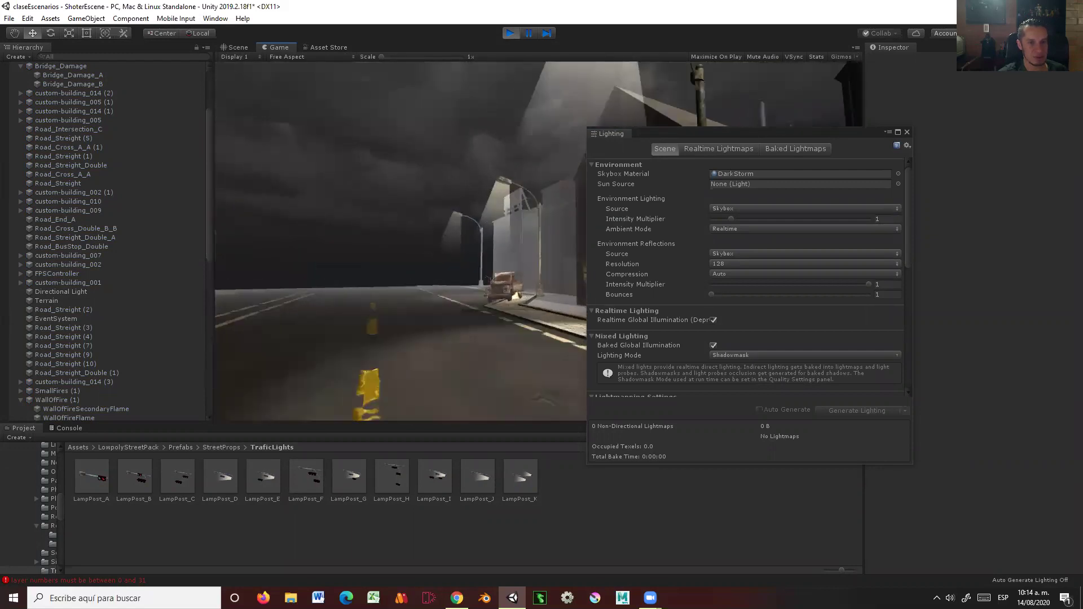
key(w)
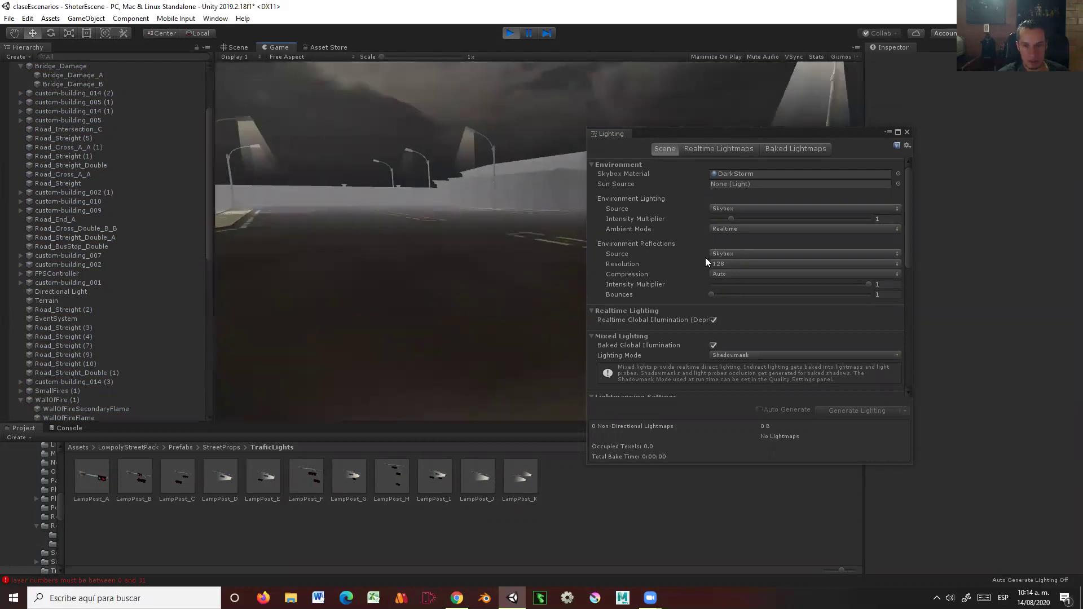
Step: Stop play mode and set the scene Fog Density to 0.01
click(510, 32)
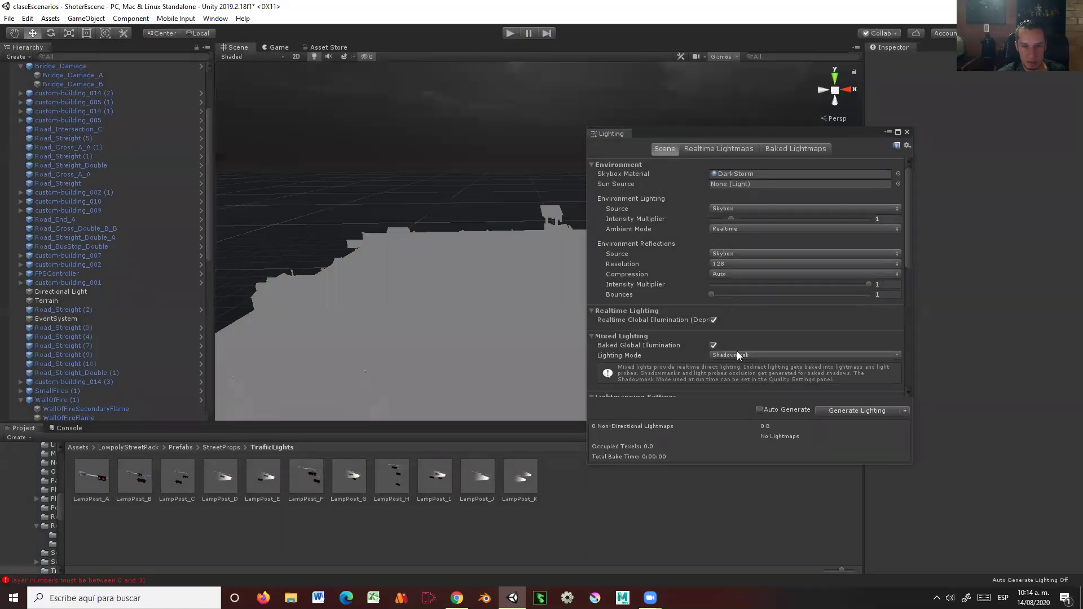
scroll(737, 352, down, 5)
scroll(731, 279, down, 5)
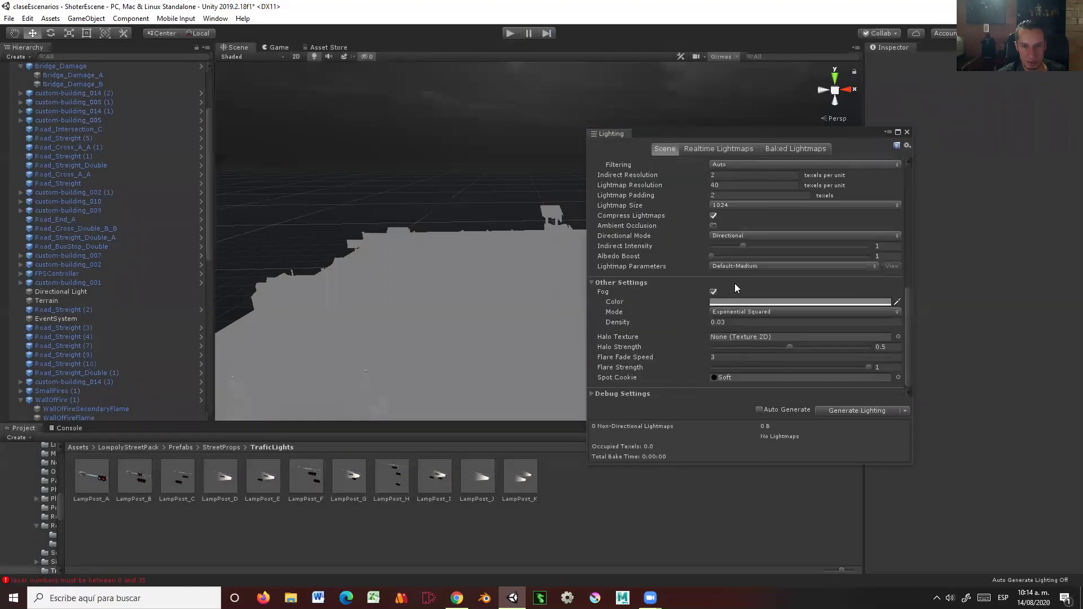
click(726, 321)
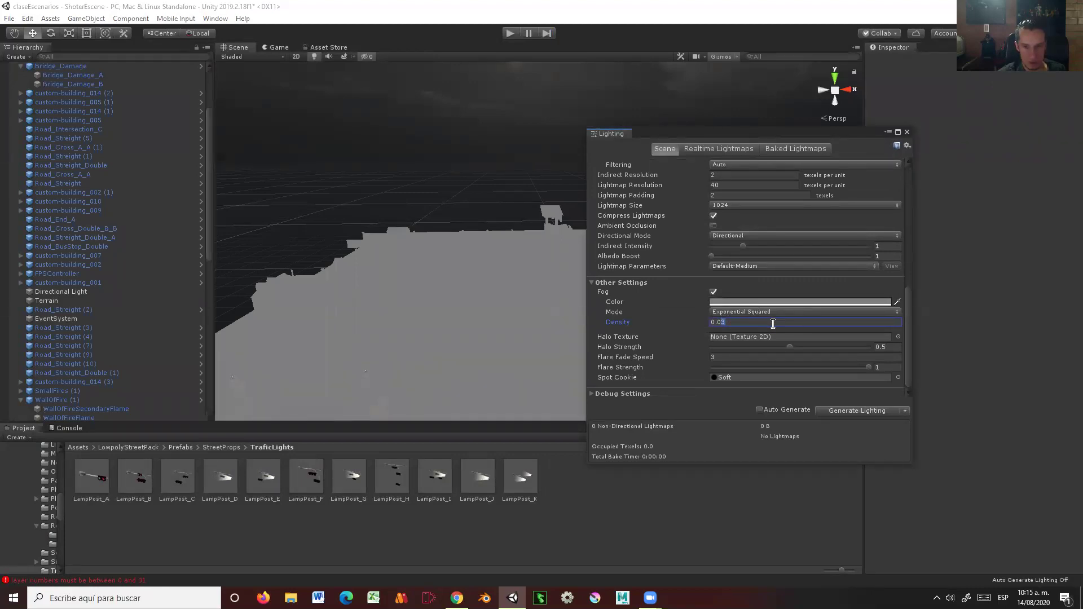
text(1)
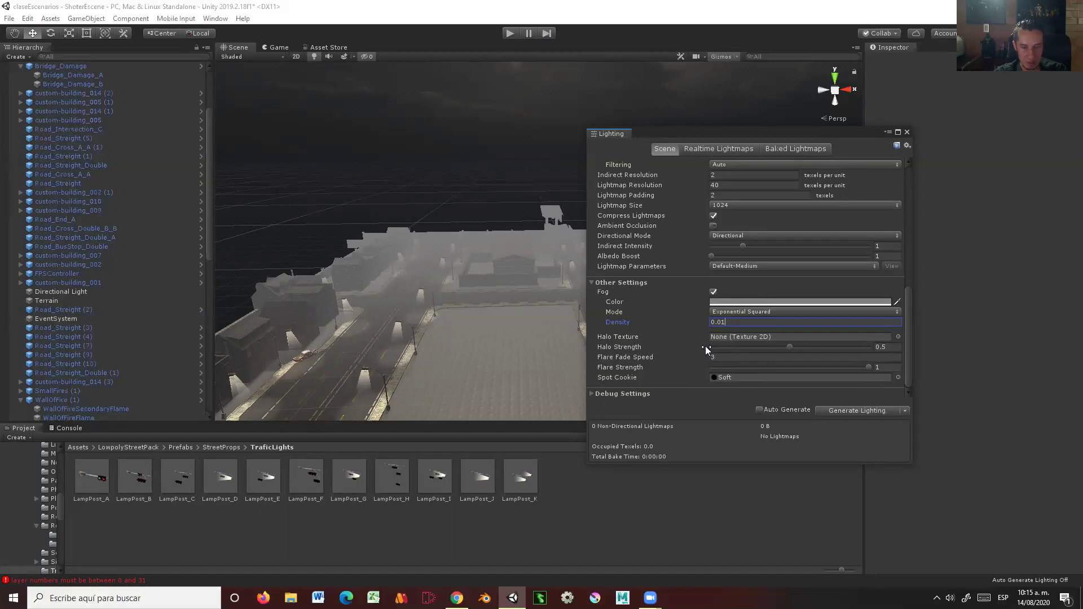
Step: Review the Realtime and Baked Lightmap settings, close Lighting, and restart Play mode
click(691, 149)
click(786, 148)
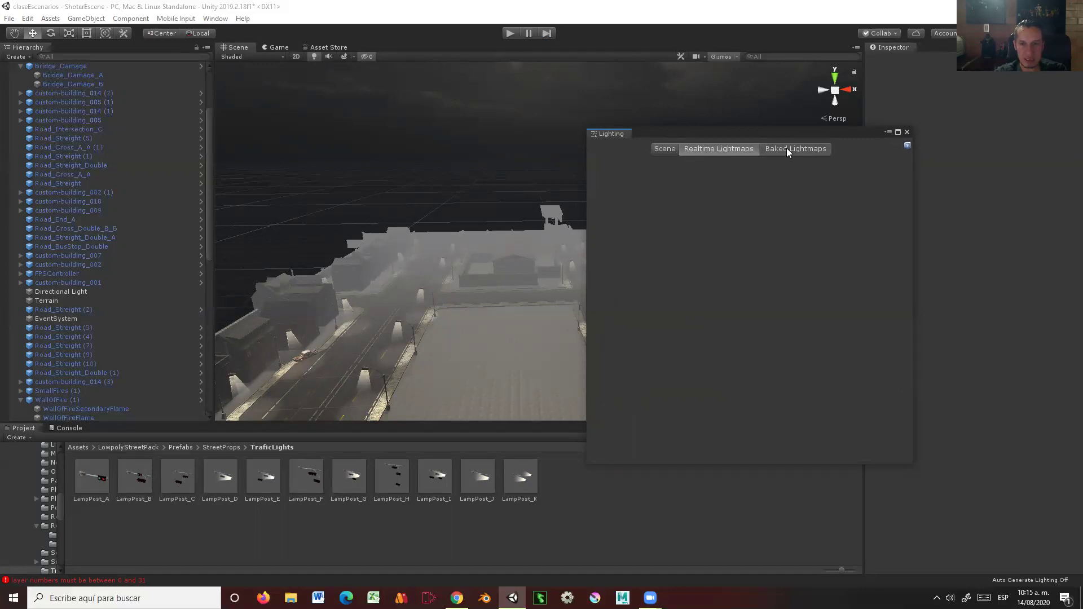
click(664, 149)
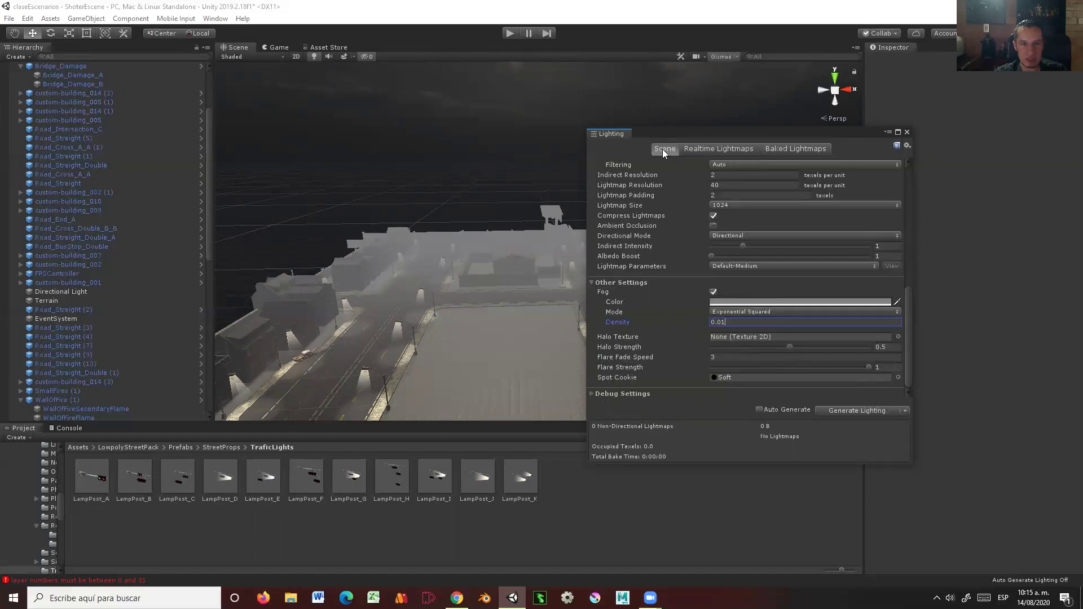
click(906, 131)
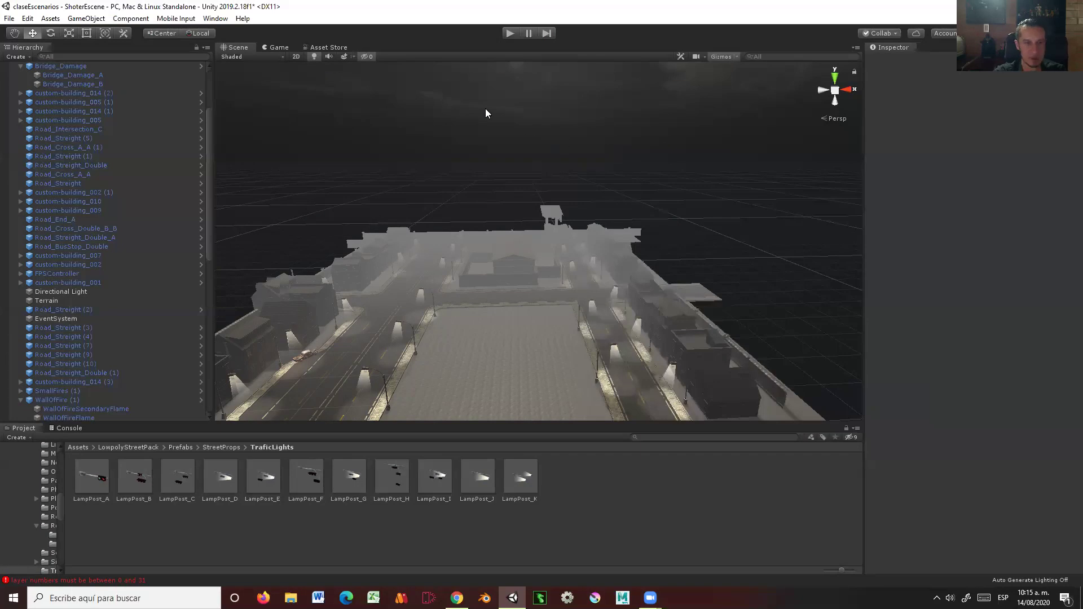
click(510, 33)
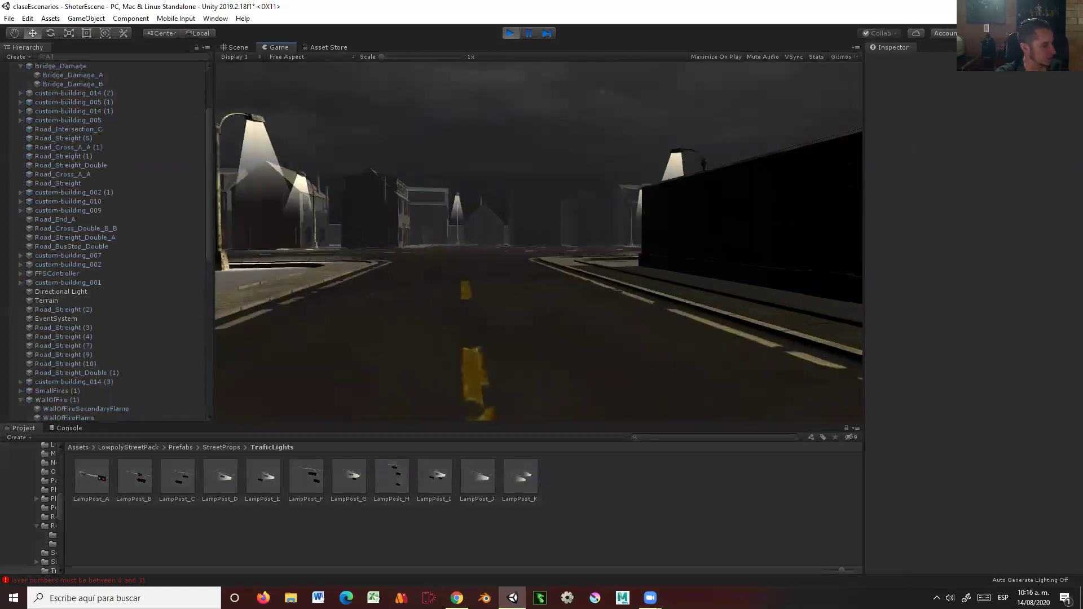
key(w)
key(w)
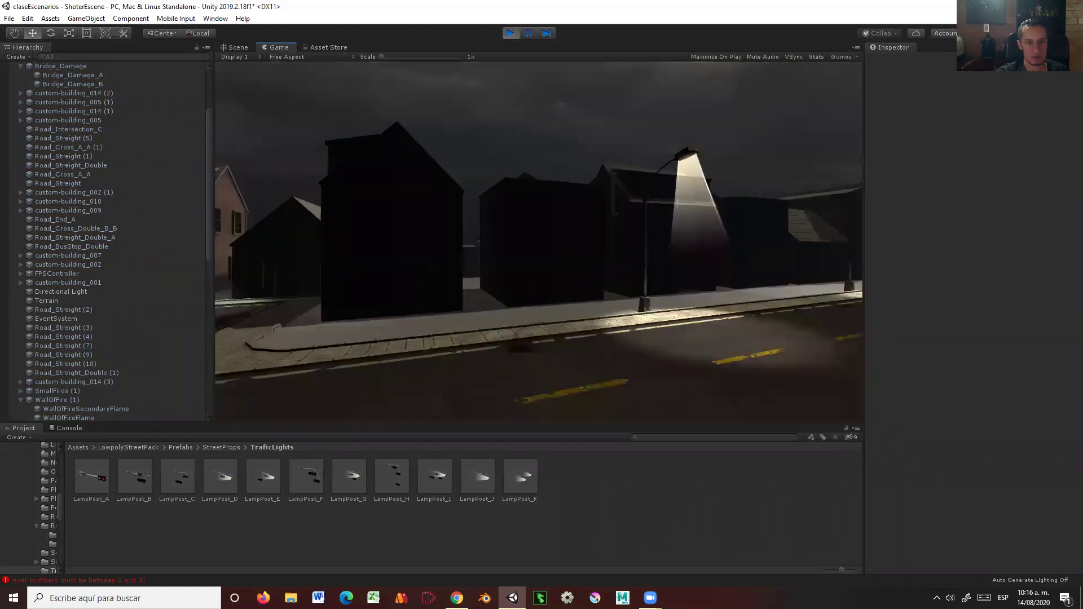
key(w)
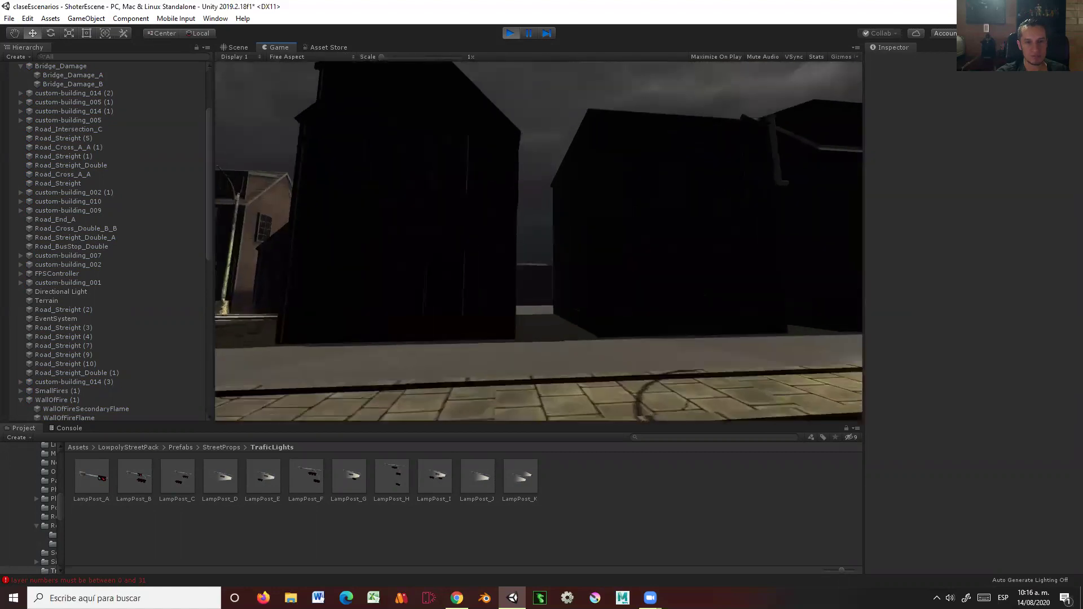
key(w)
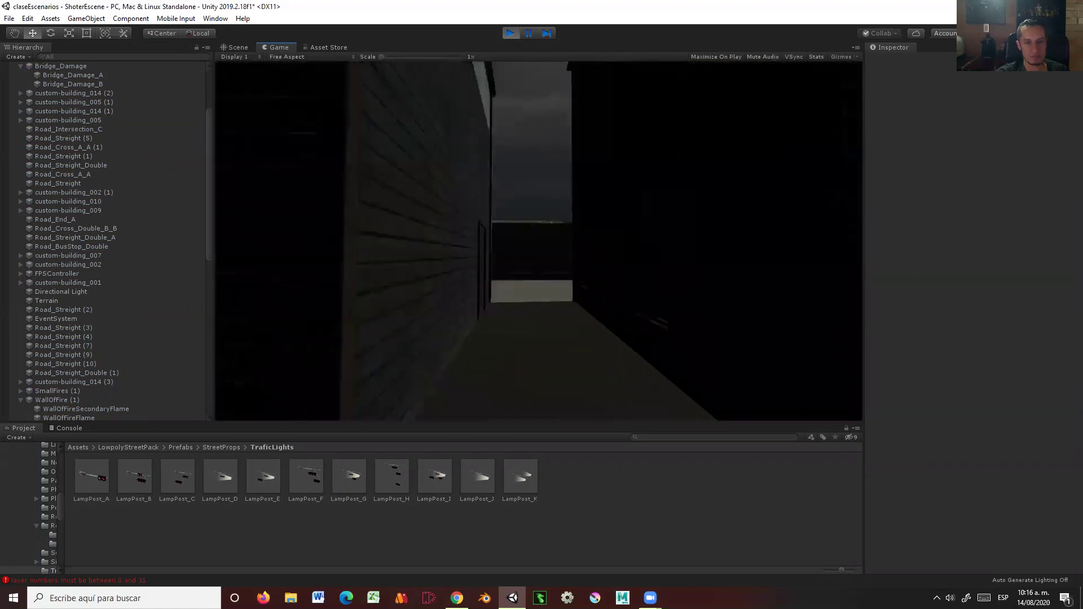
key(w)
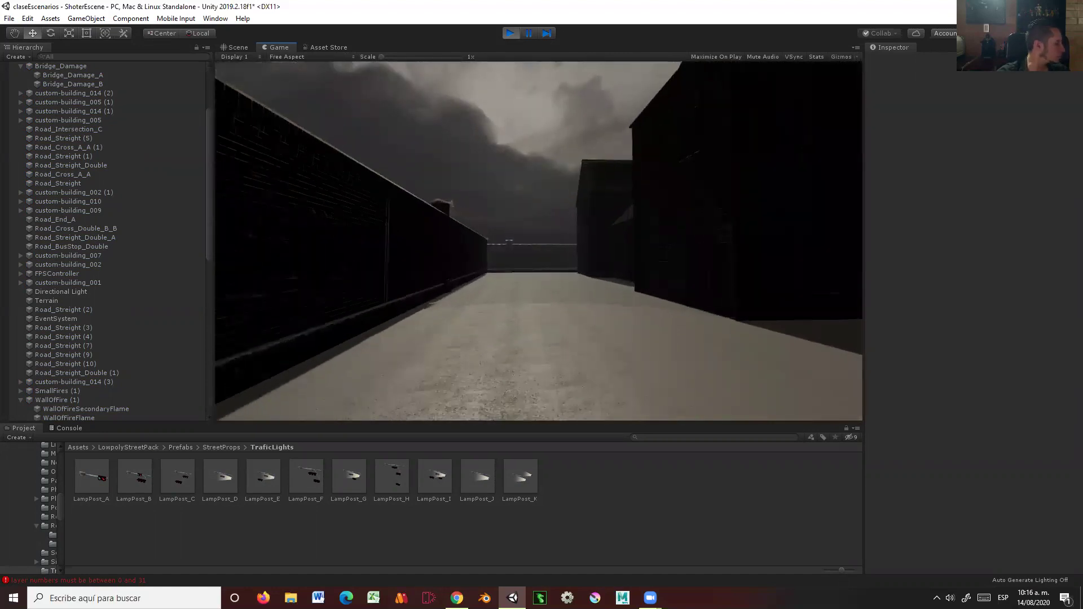
key(w)
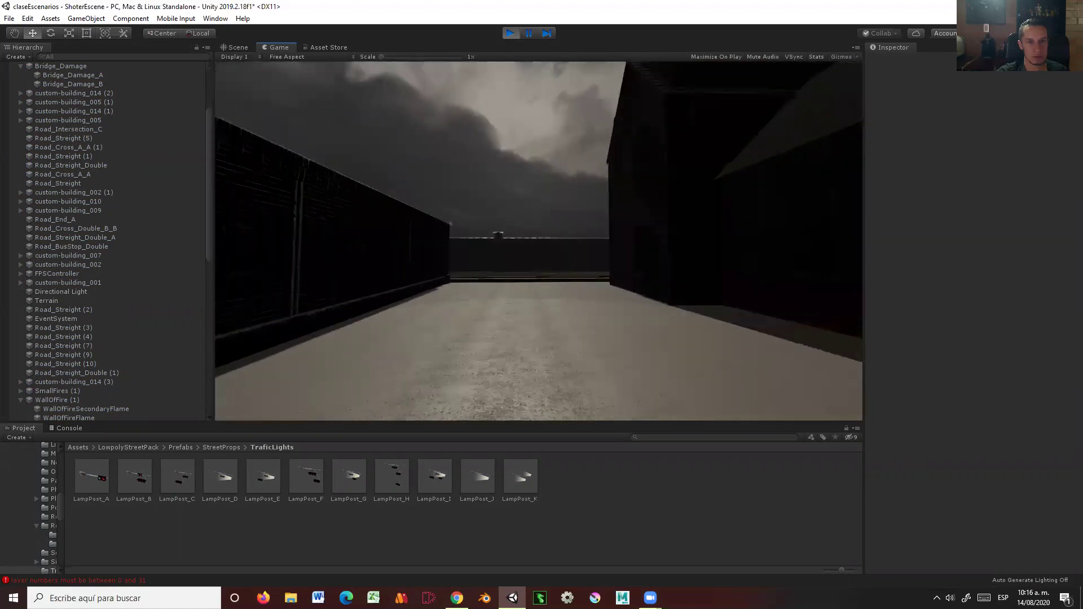
key(w)
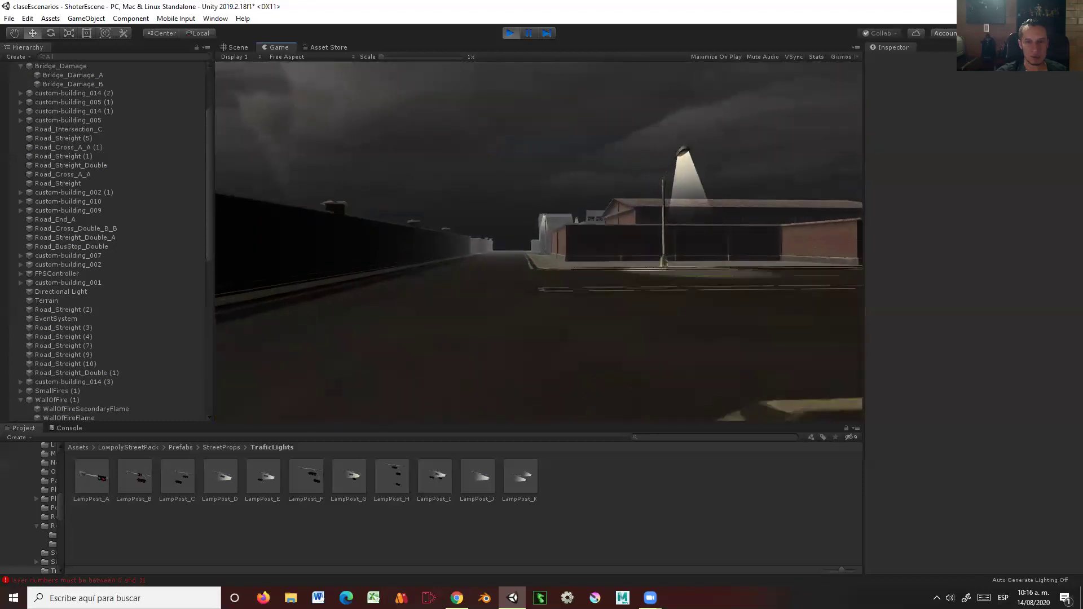
key(w)
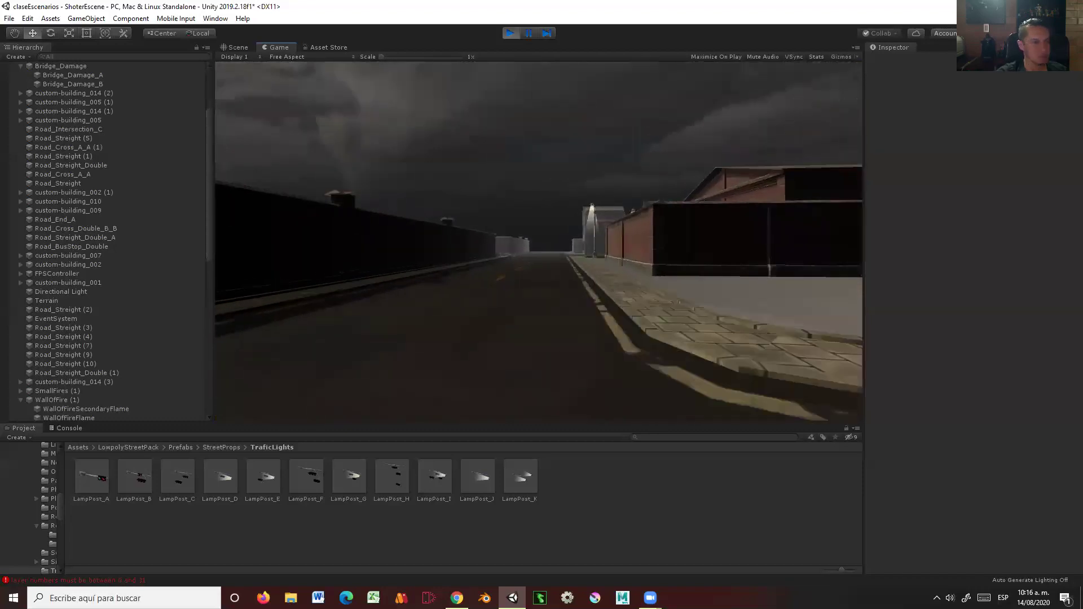
key(w)
key(w)
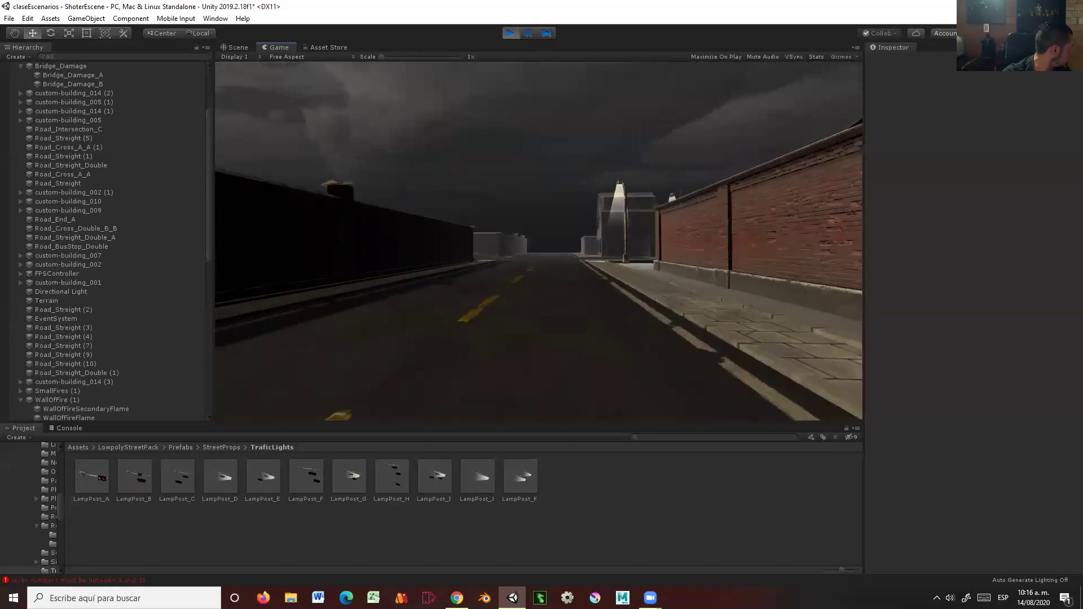
key(w)
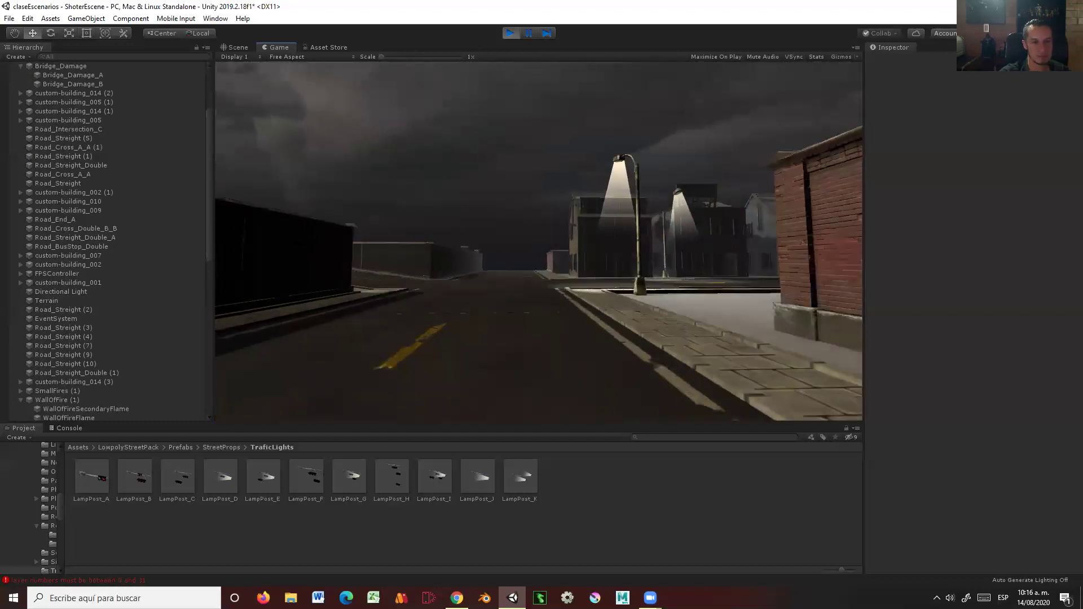
key(w)
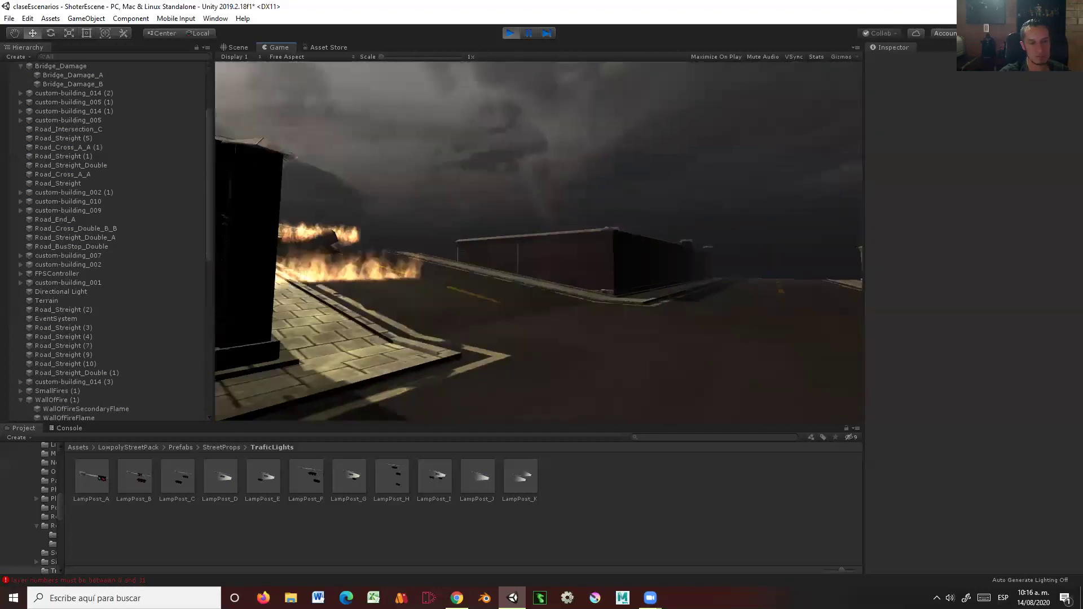
key(w)
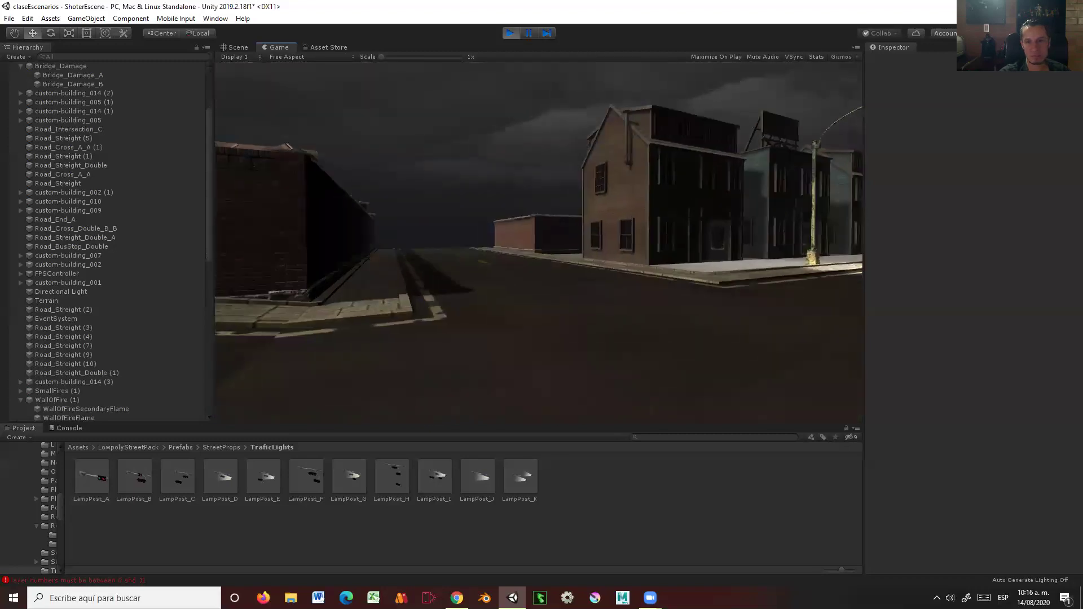
key(w)
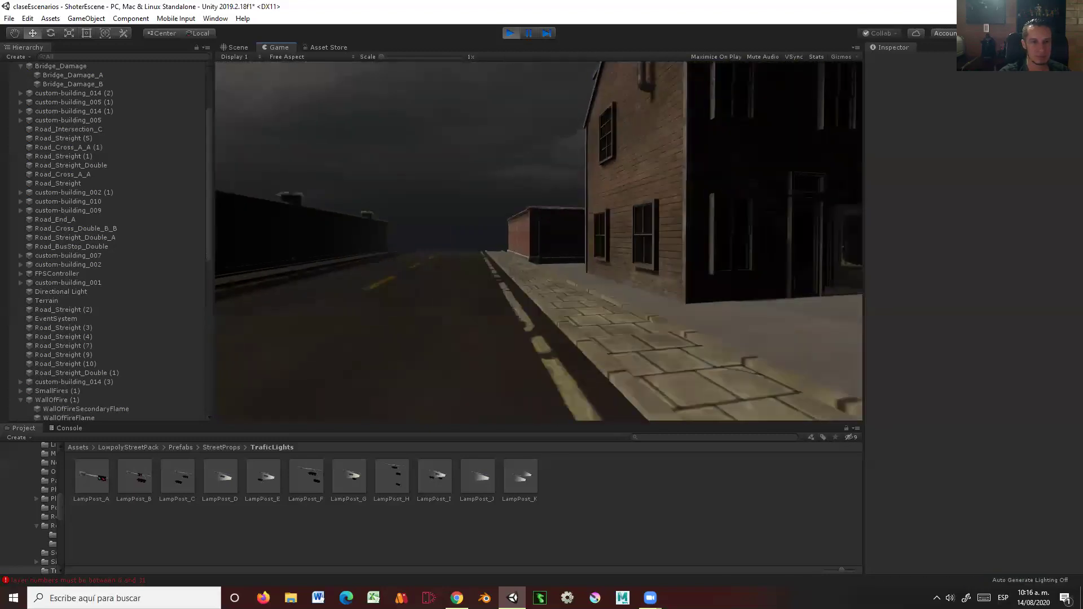
key(w)
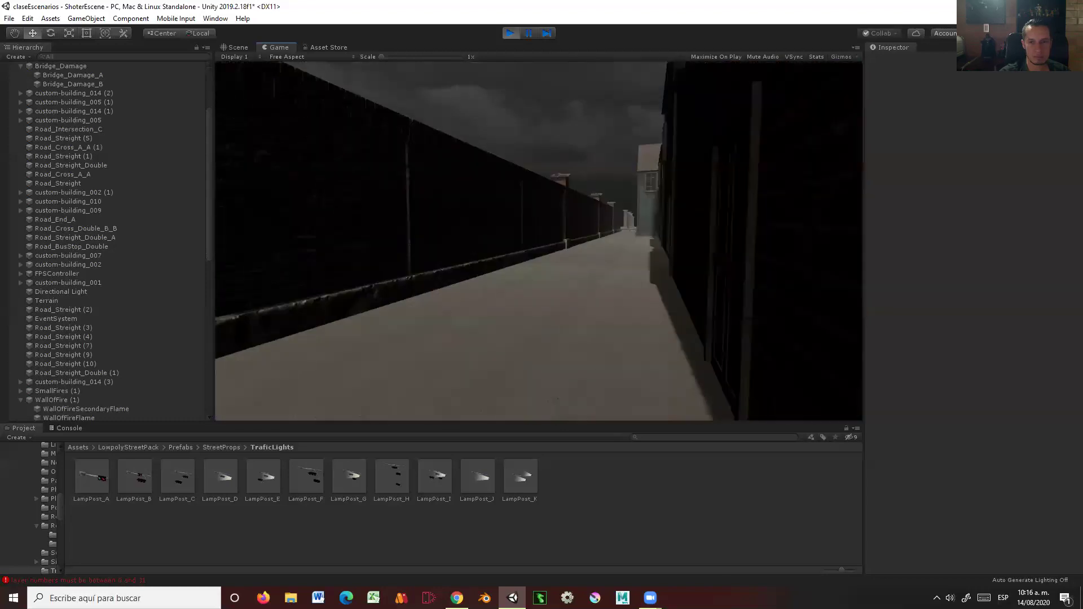
key(w)
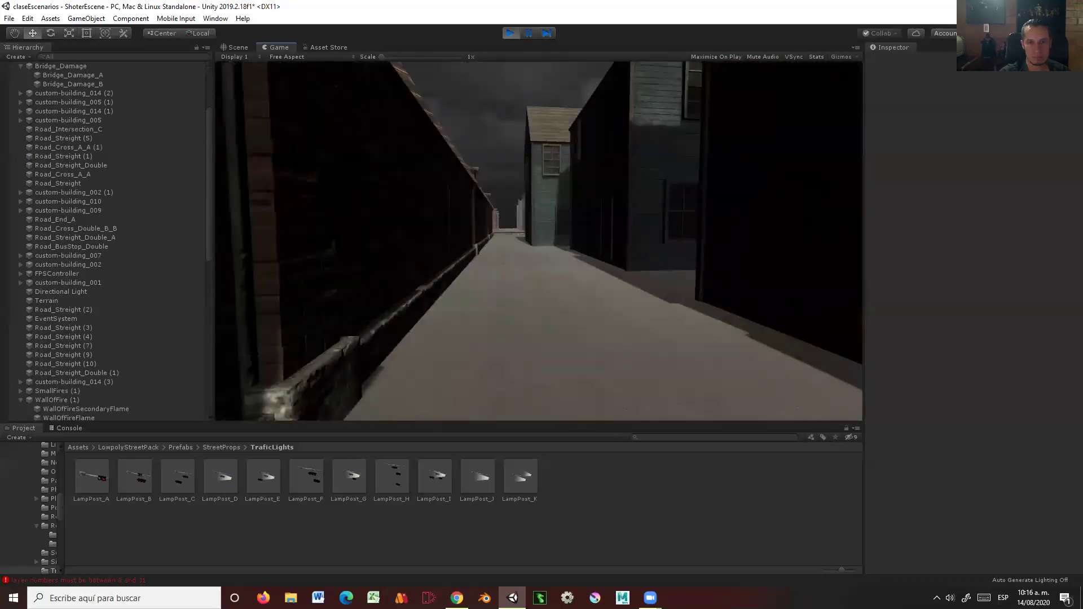
key(w)
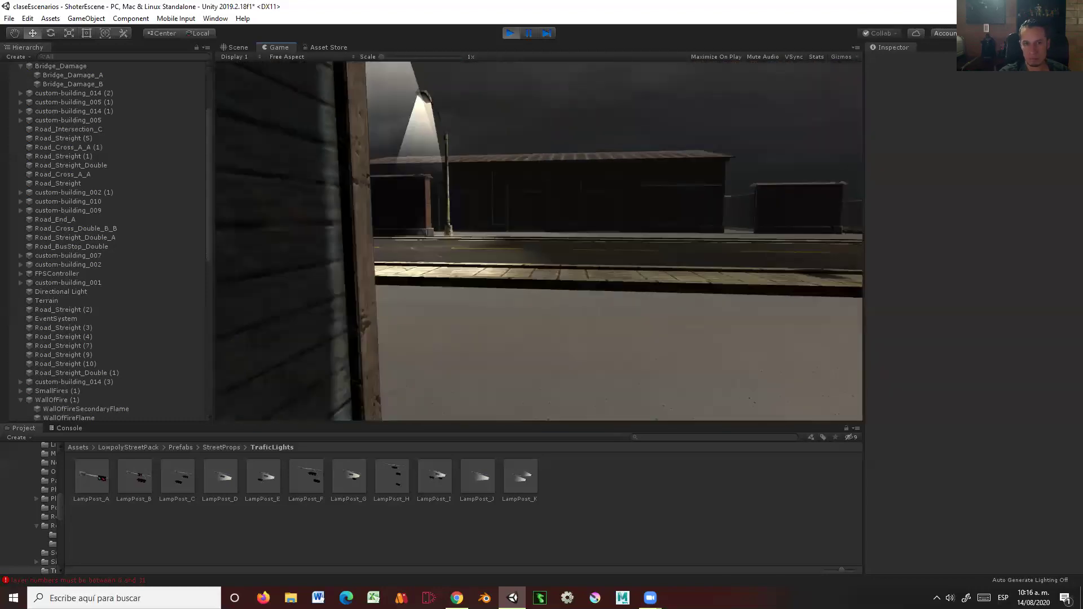
key(w)
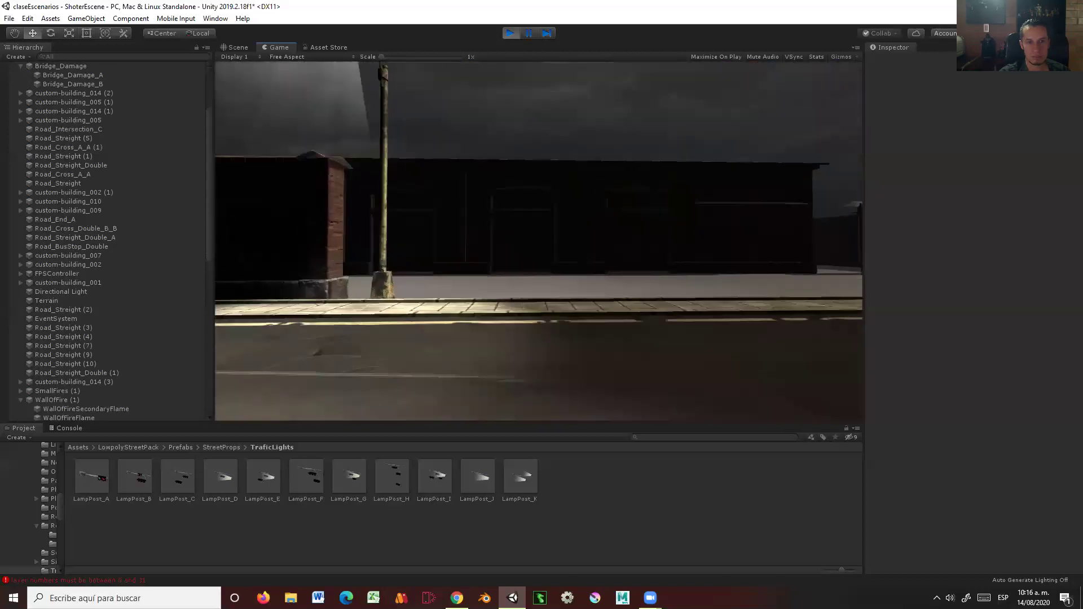
key(w)
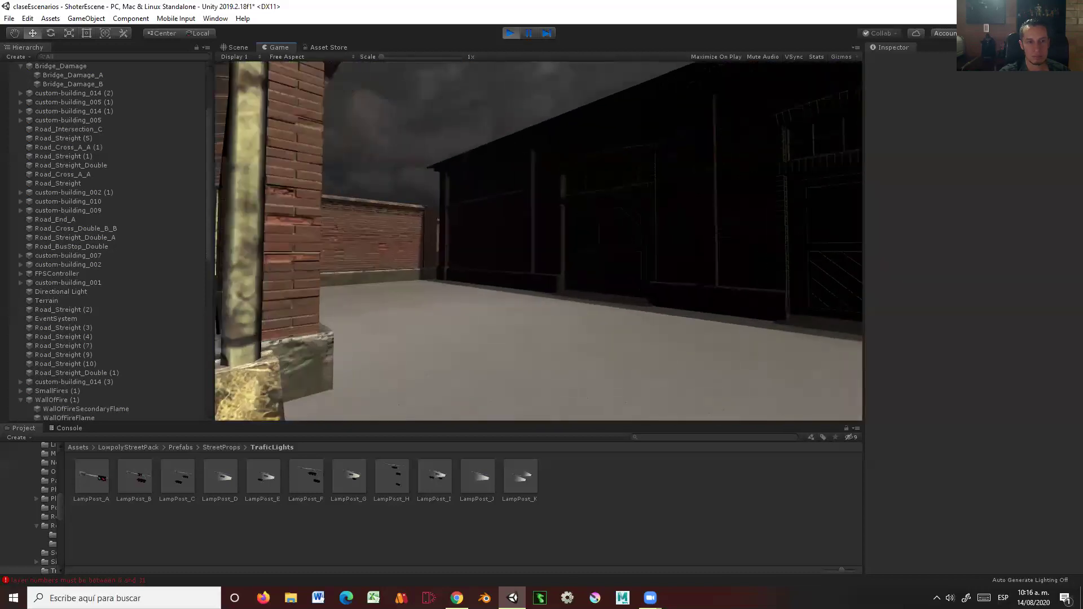
key(w)
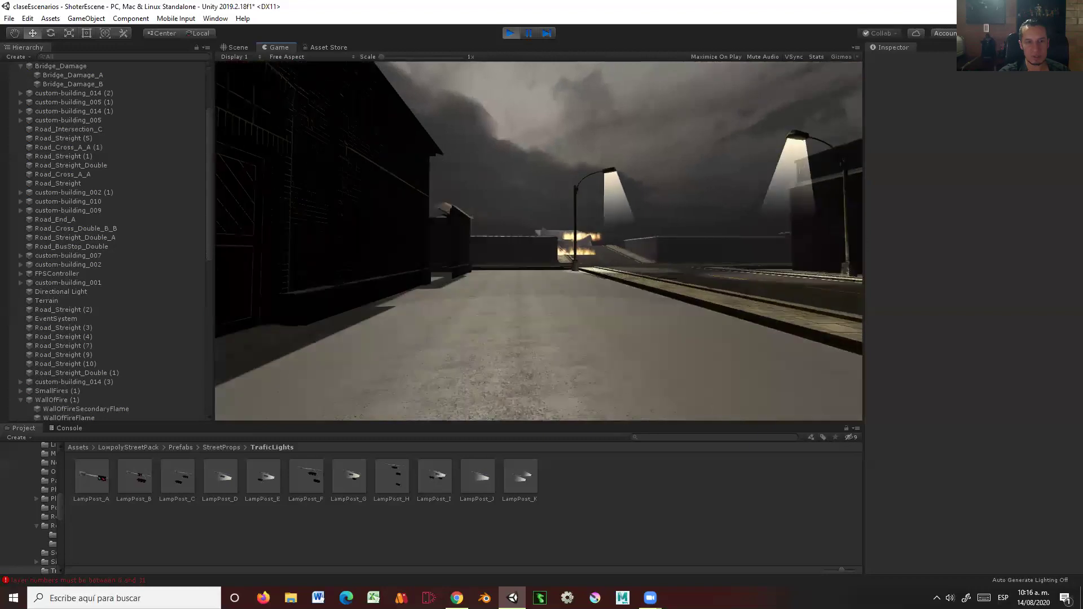
key(w)
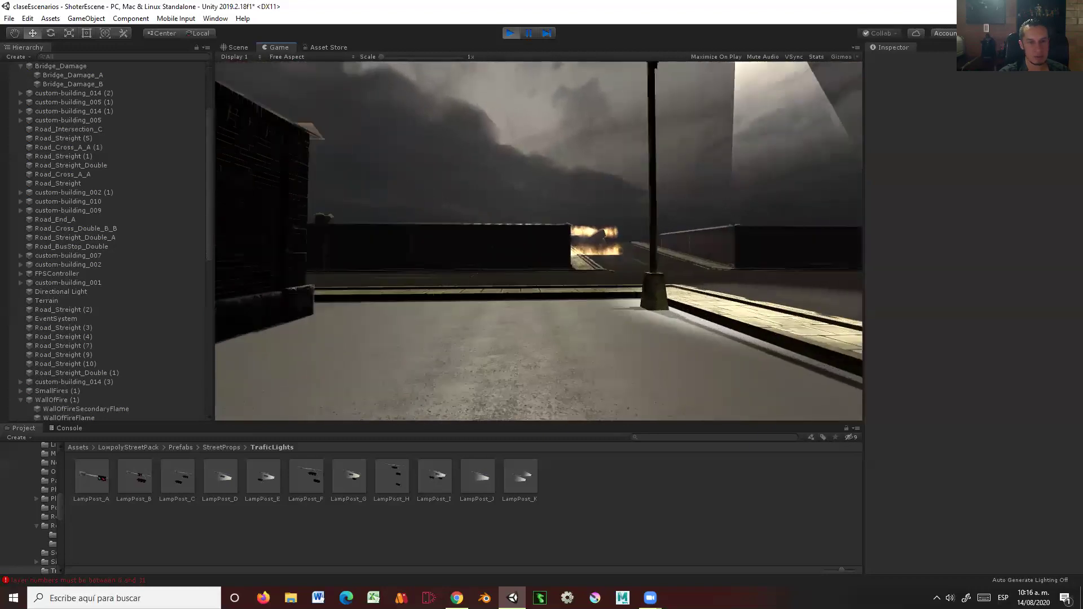
key(w)
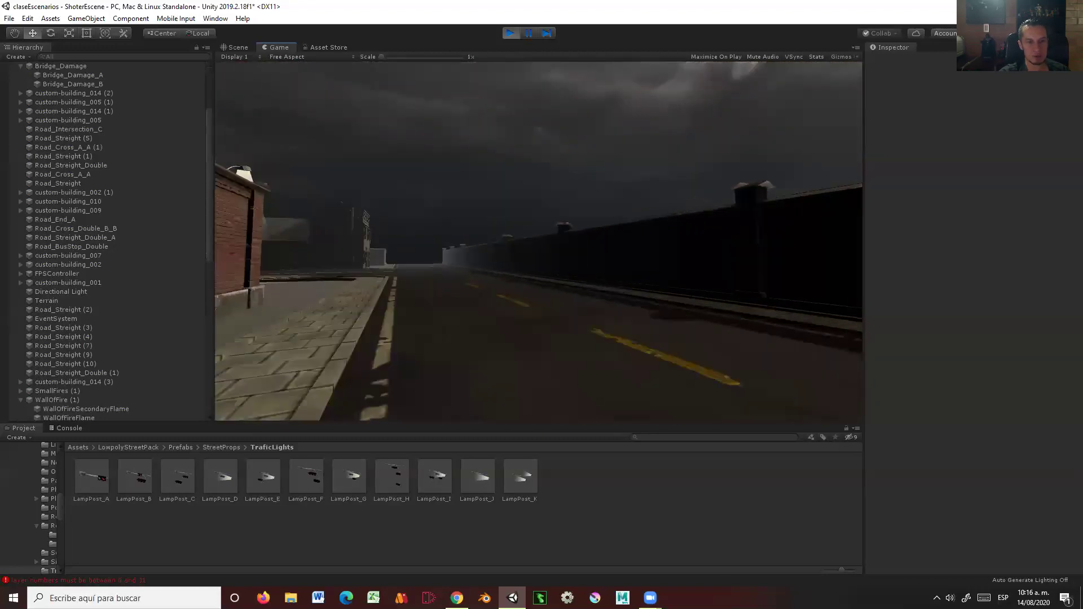
key(w)
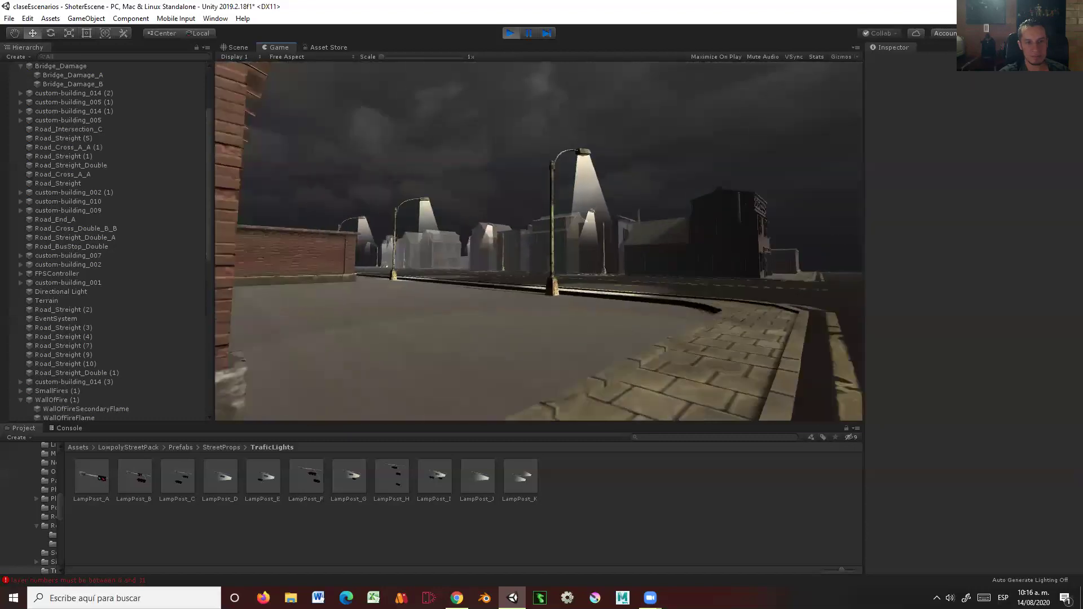
key(w)
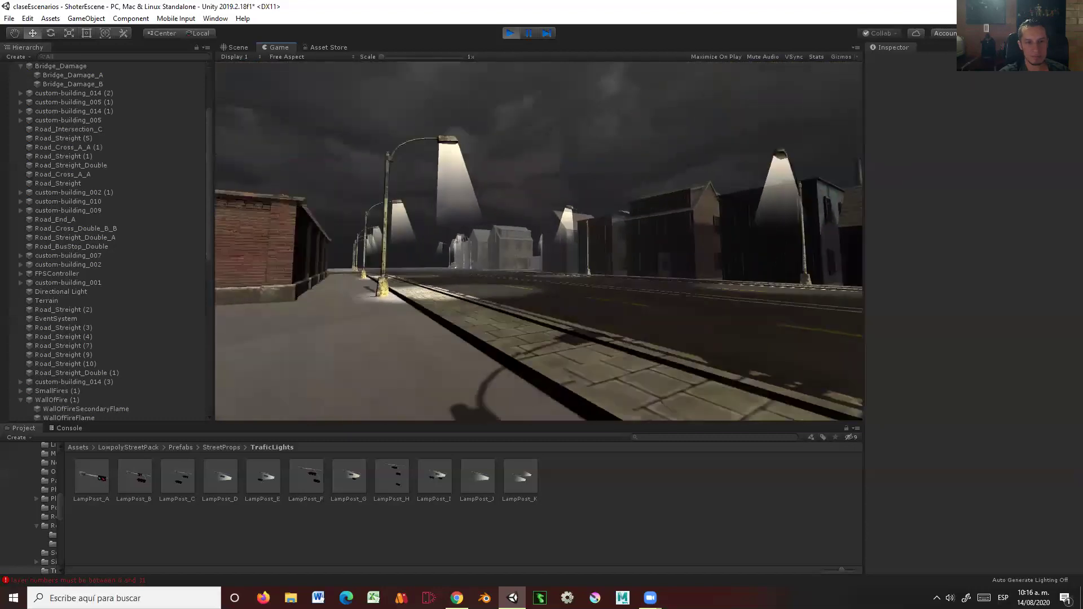
key(w)
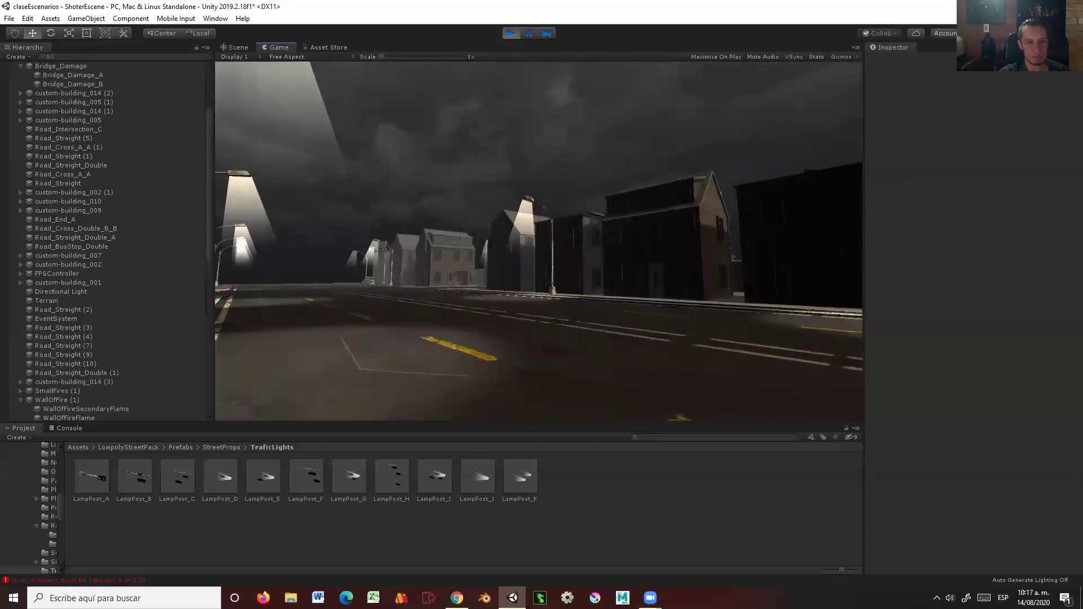
key(w)
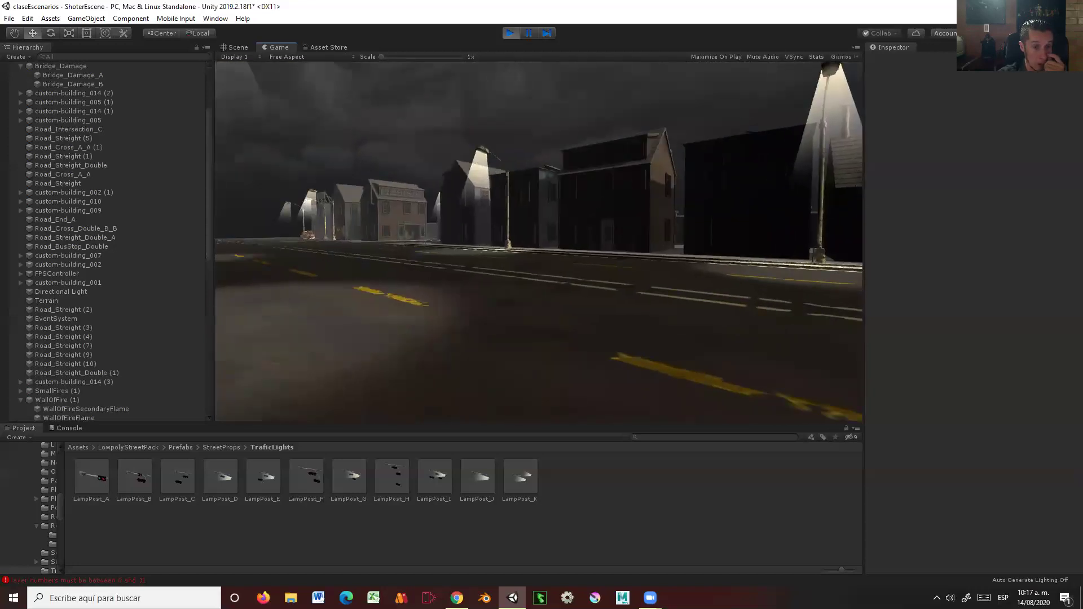
key(w)
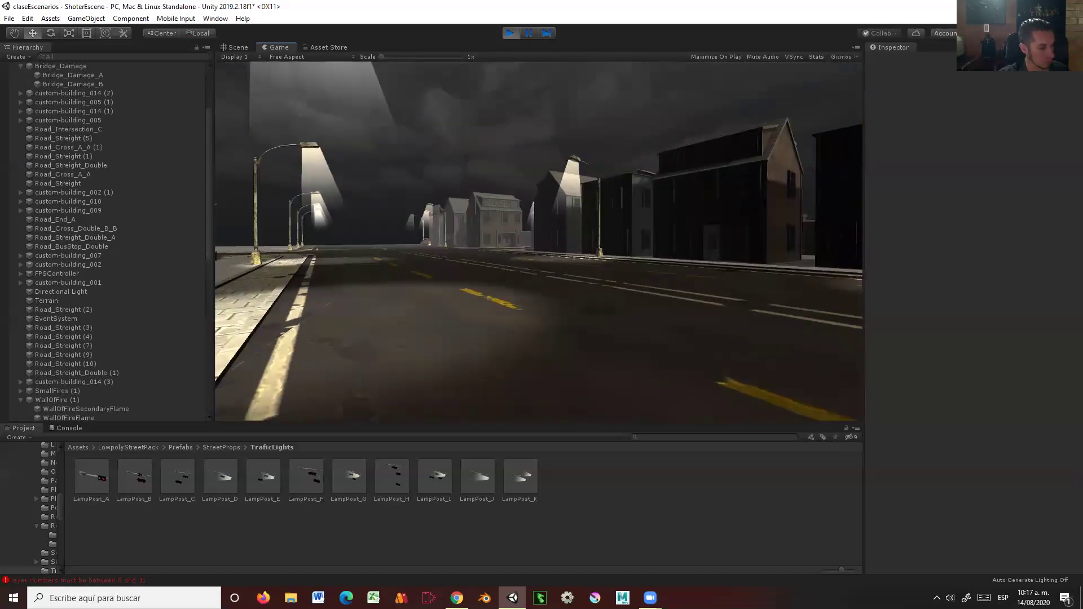
key(w)
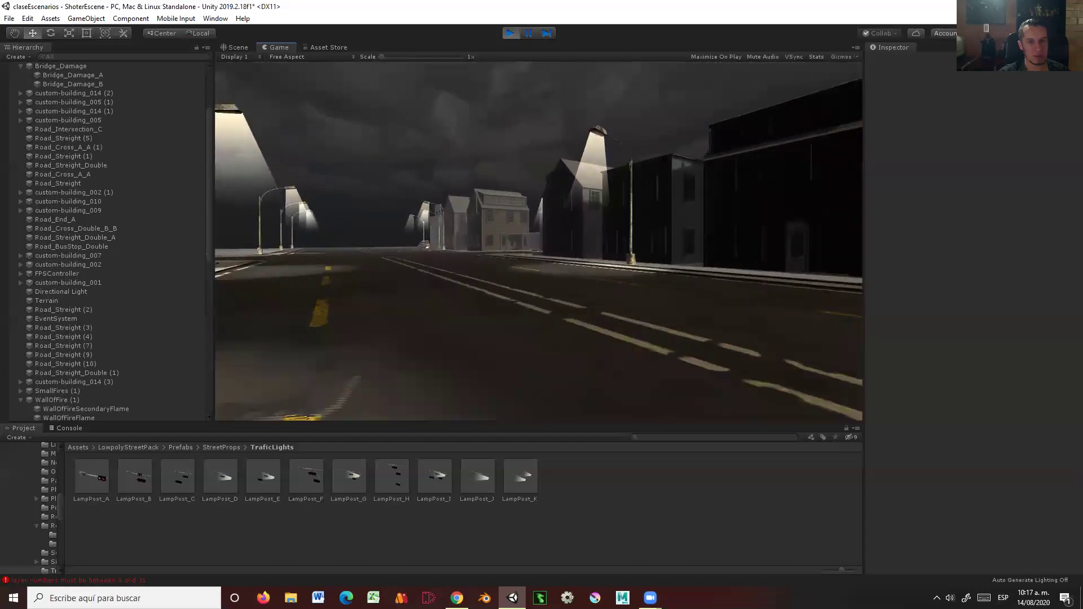
key(w)
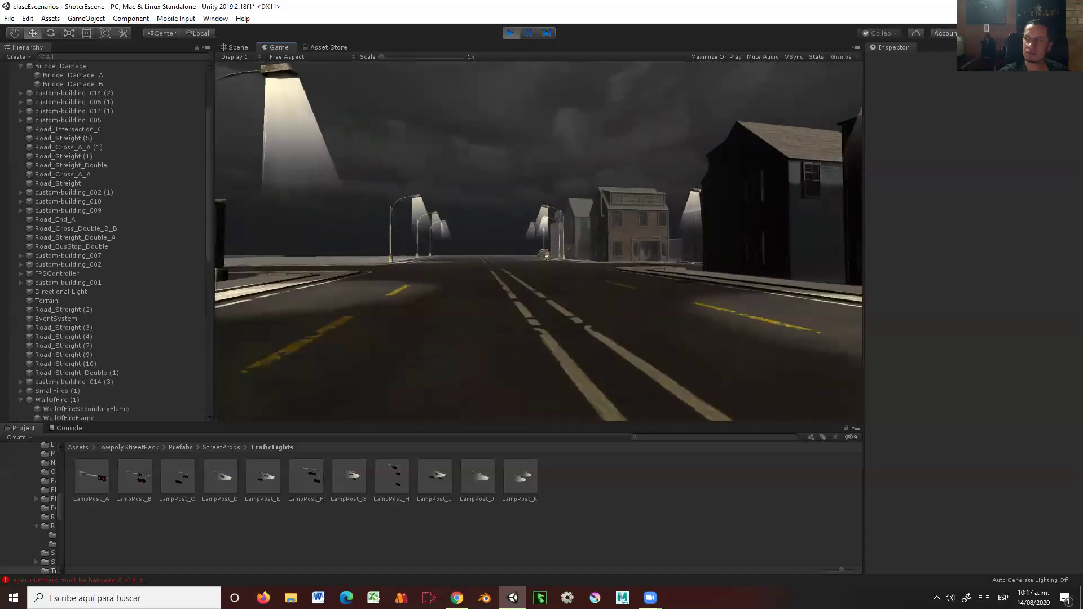
key(w)
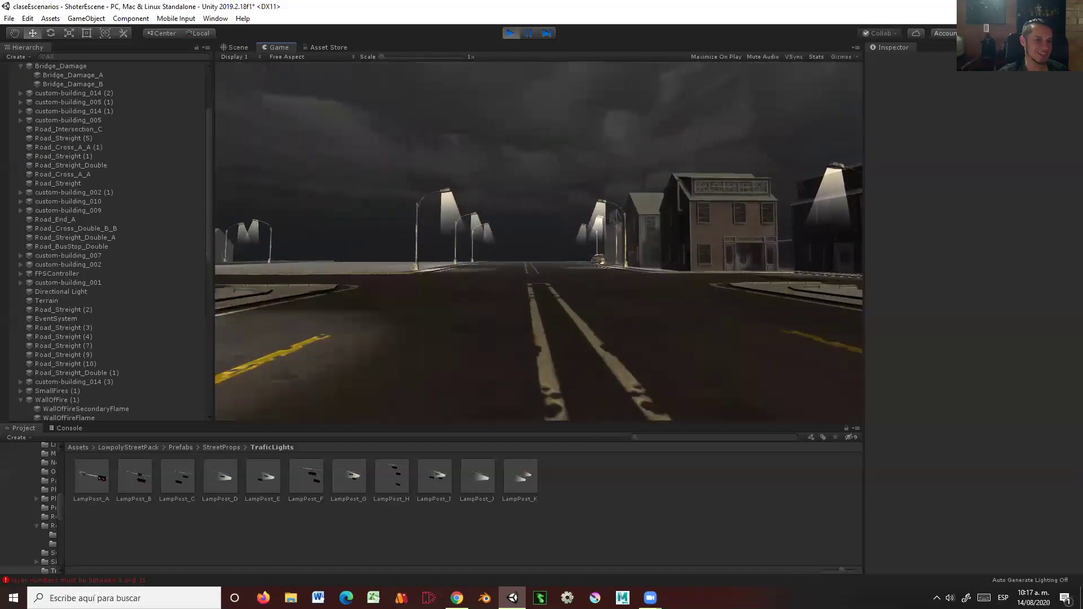
key(w)
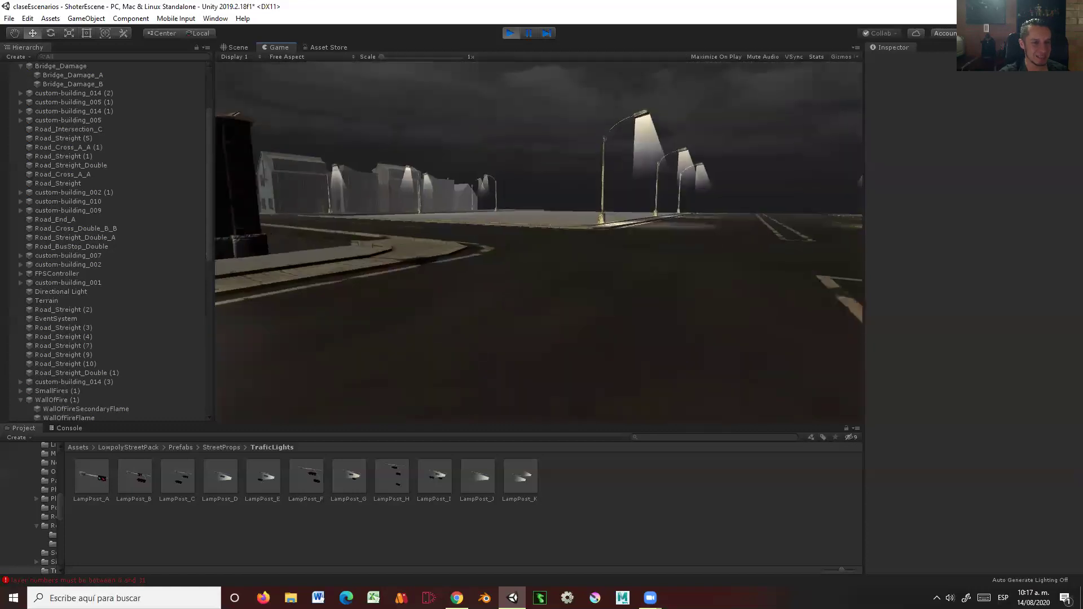
key(w)
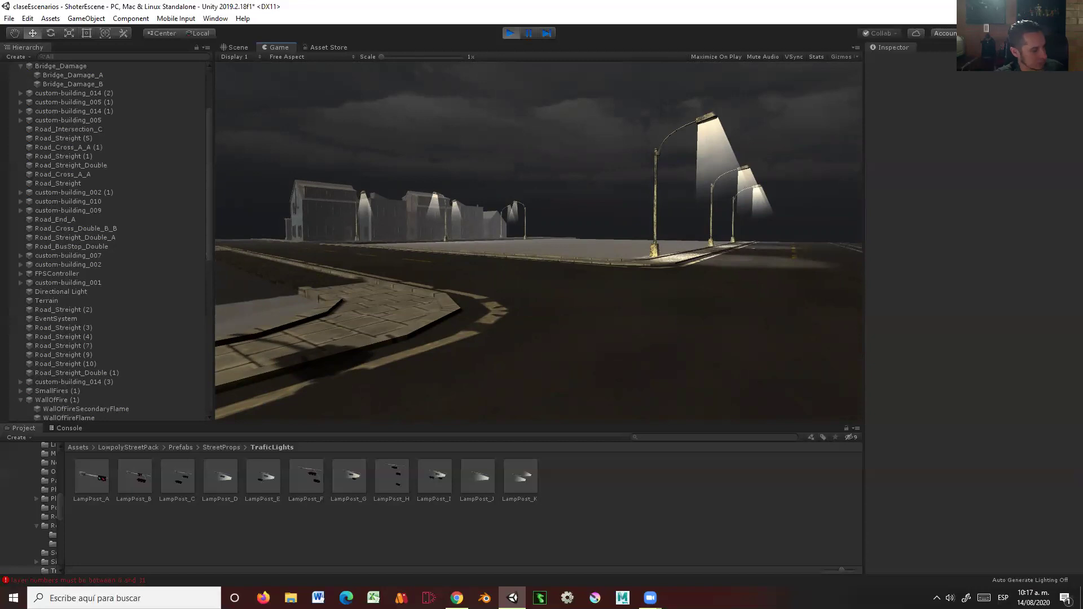
key(w)
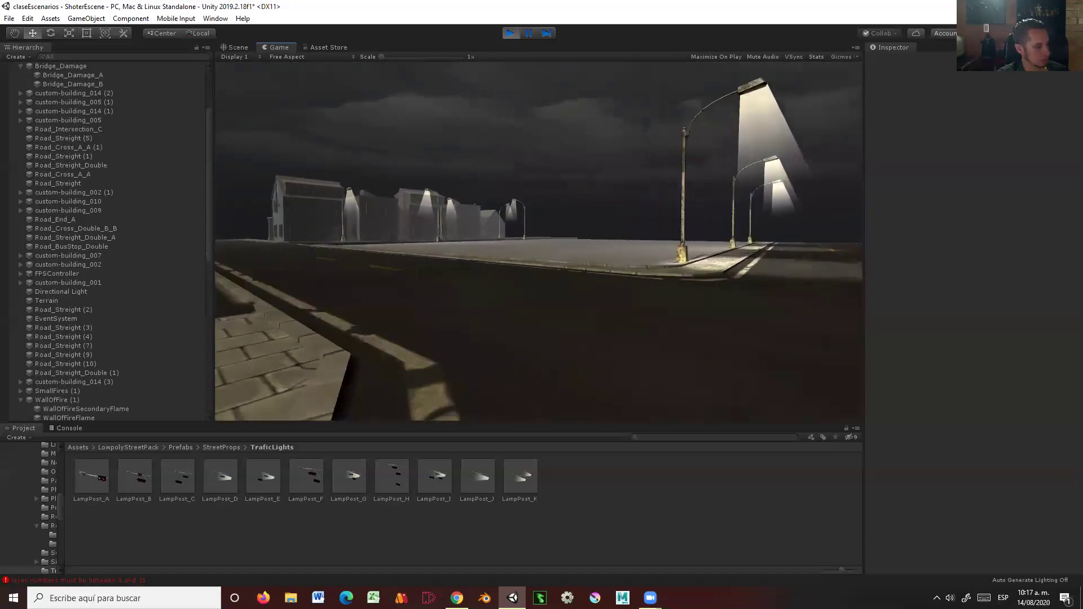
key(w)
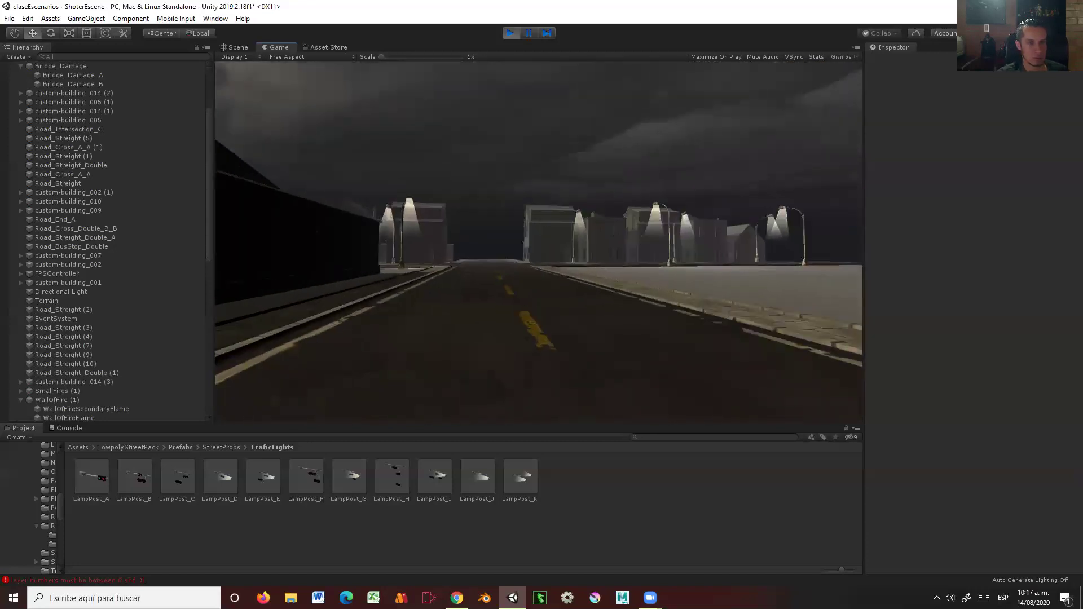
key(w)
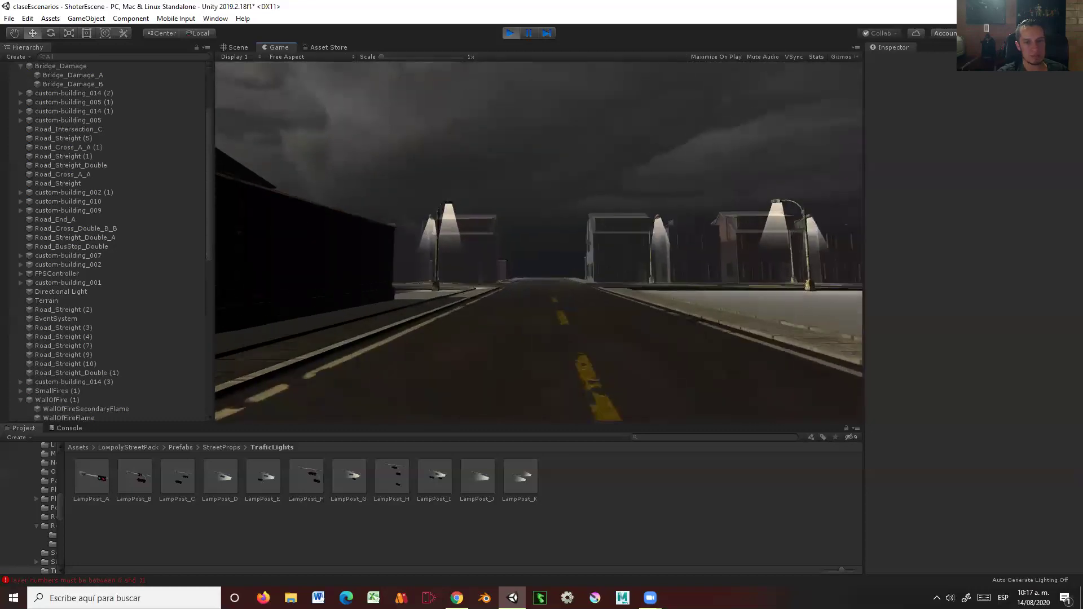
key(a)
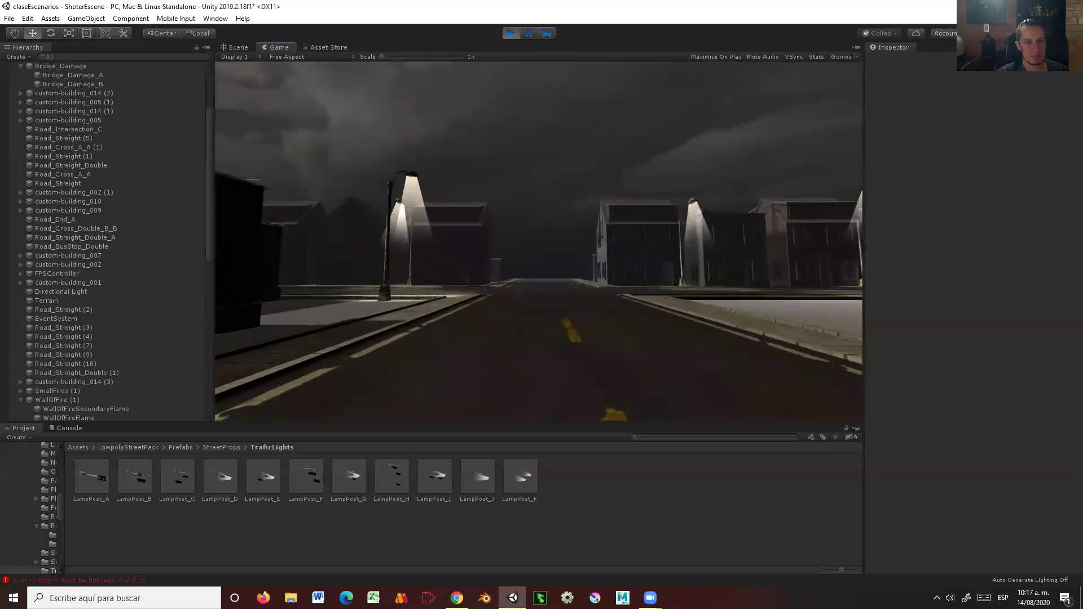
key(w)
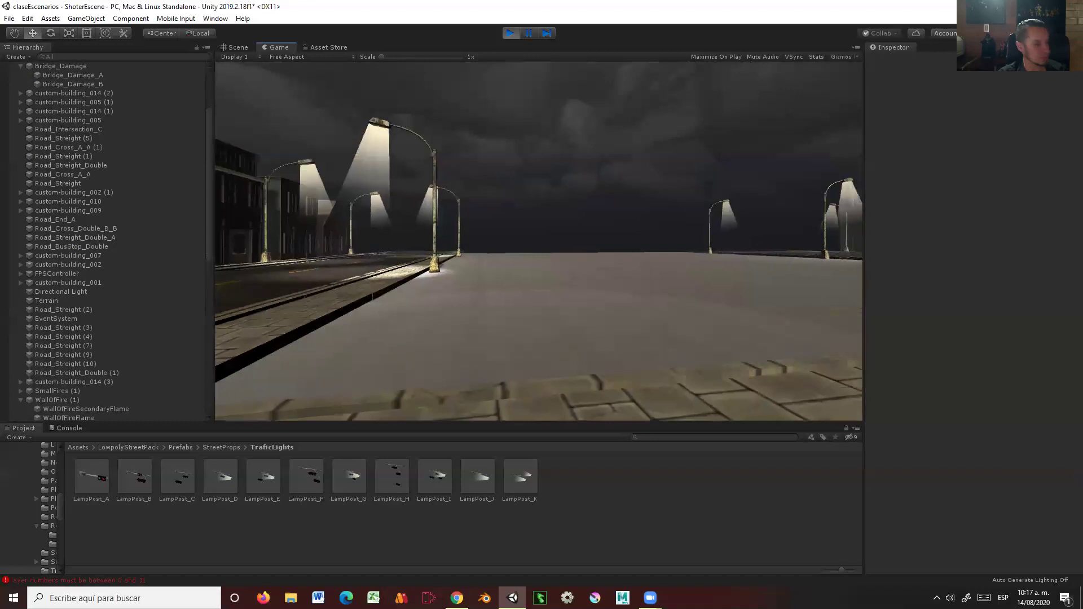
key(Escape)
click(505, 36)
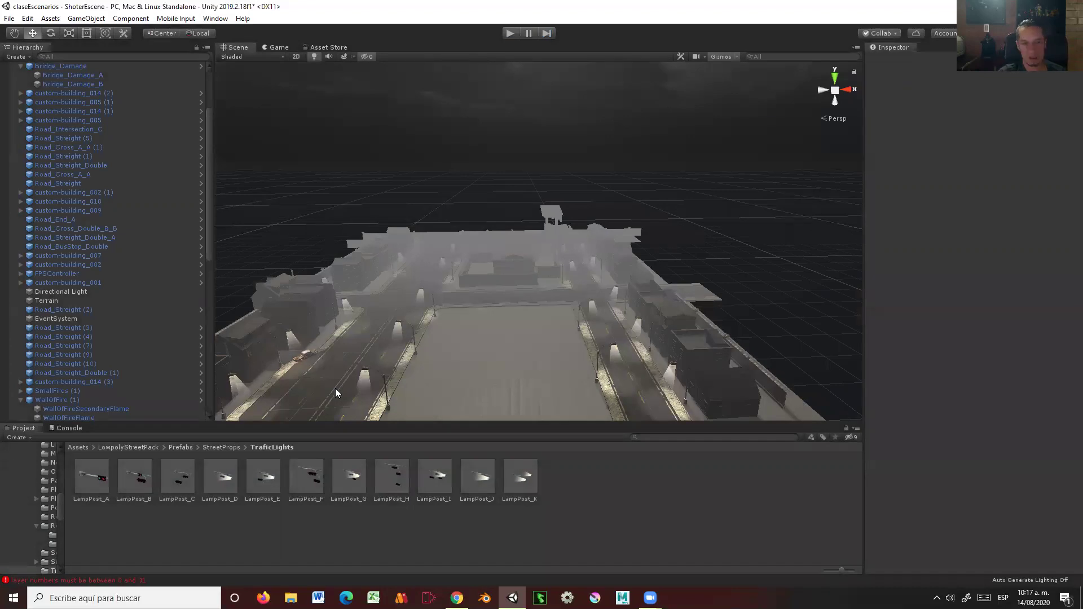
click(245, 339)
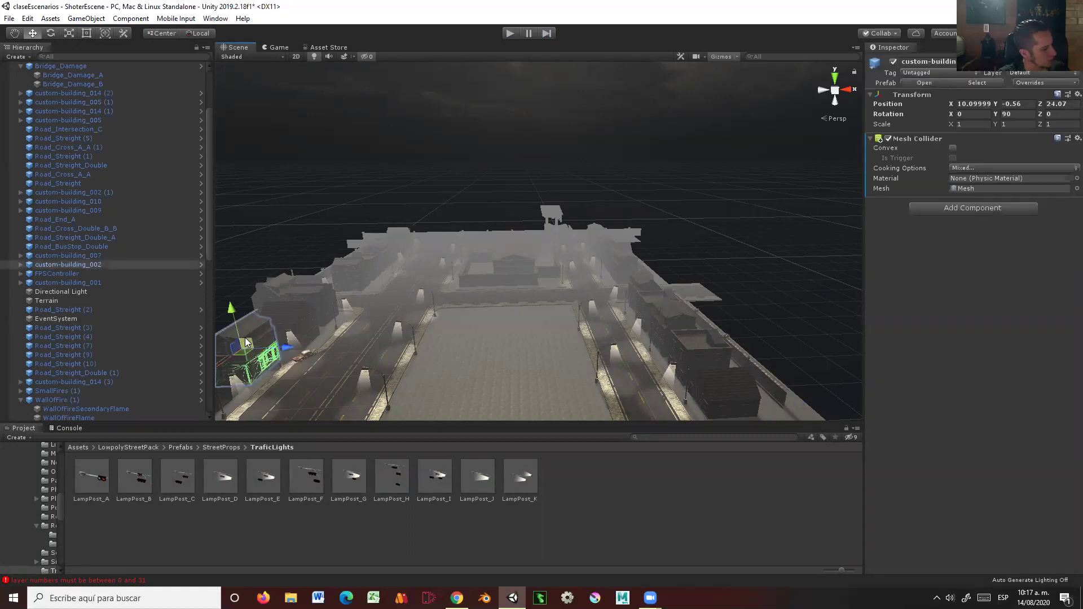
key(f)
mouse_move(407, 326)
alt+mouse_down()
mouse_move(532, 296)
mouse_move(625, 313)
mouse_move(490, 251)
mouse_move(486, 303)
alt+mouse_up()
scroll(623, 313, up, 5)
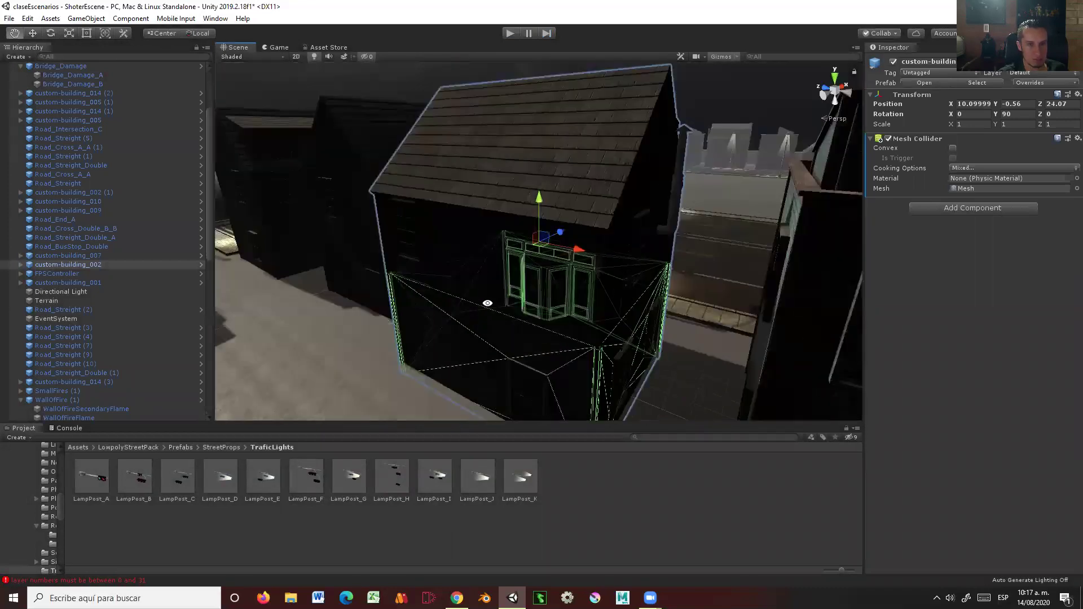
click(506, 194)
mouse_move(506, 194)
alt+mouse_down()
mouse_move(505, 275)
mouse_move(486, 201)
alt+mouse_up()
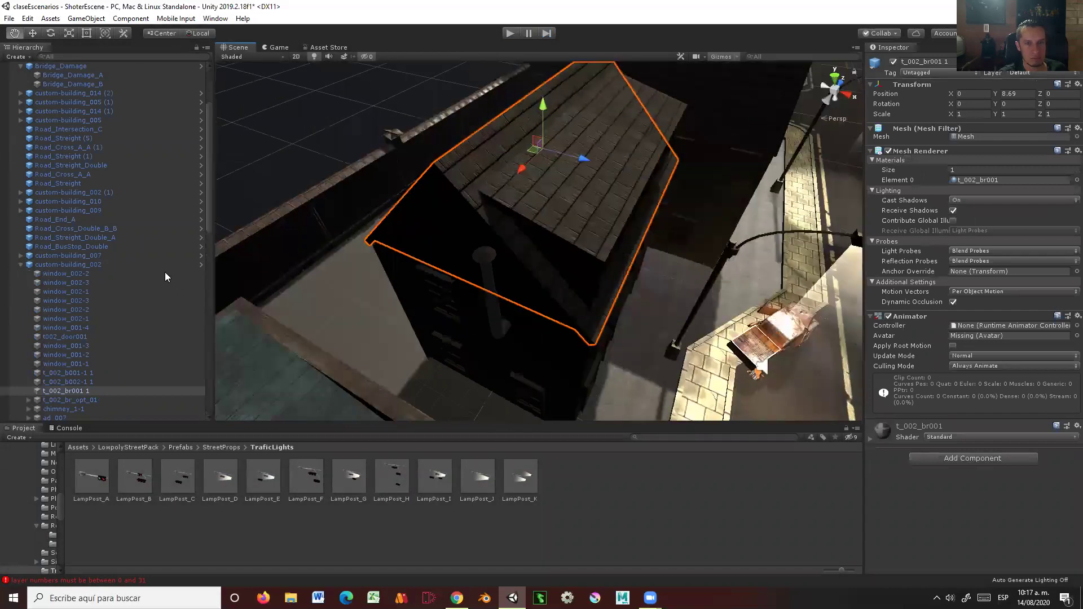
mouse_move(563, 236)
alt+mouse_down()
mouse_move(611, 303)
mouse_move(629, 234)
alt+mouse_up()
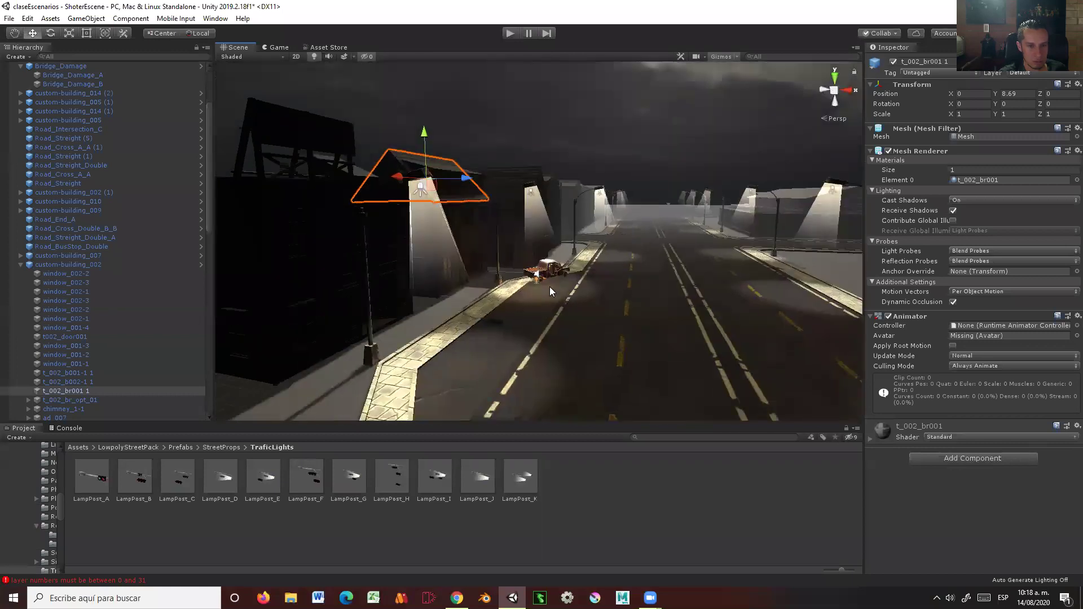
click(548, 272)
click(541, 274)
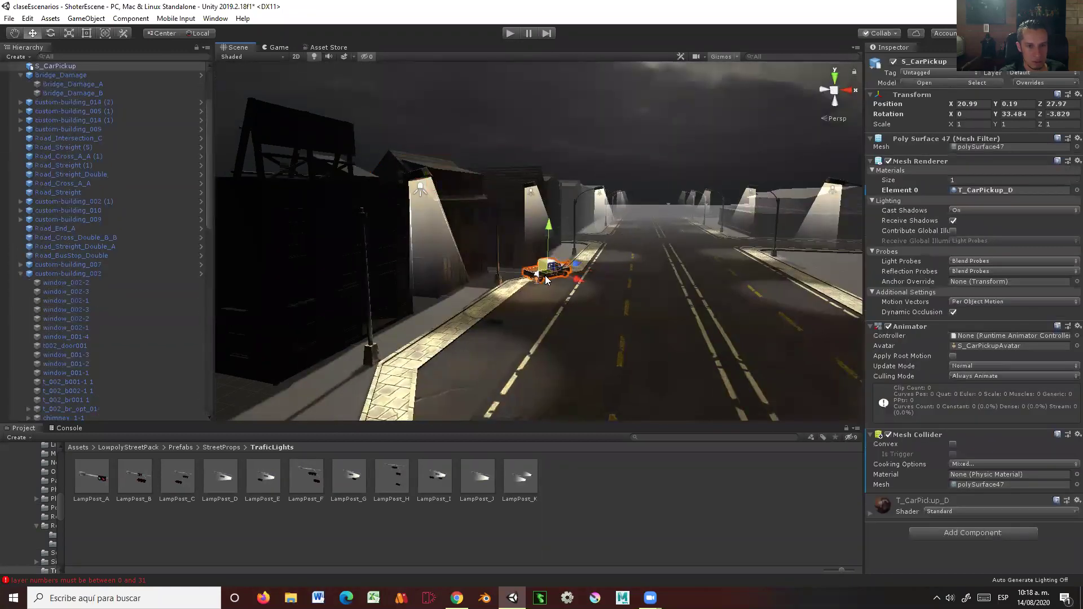
alt+drag(541, 274, 583, 332)
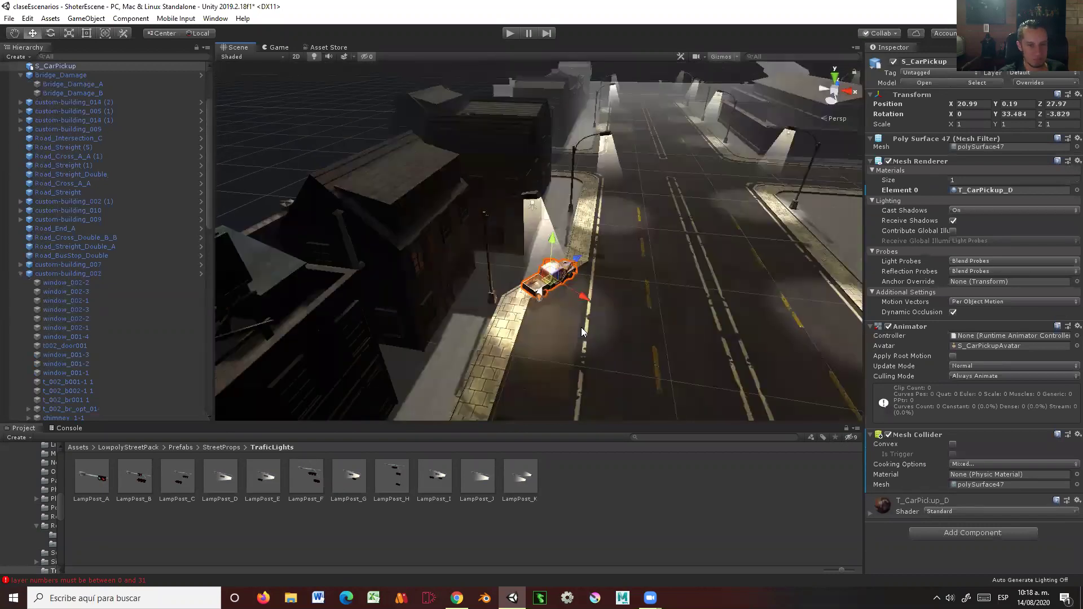
scroll(583, 332, up, 3)
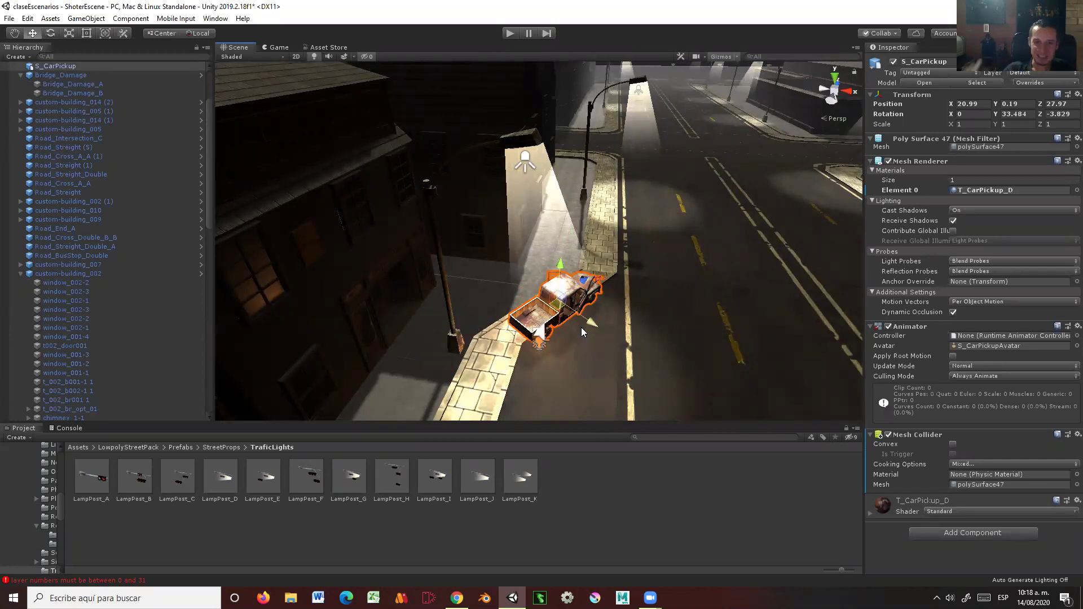
alt+drag(584, 335, 451, 368)
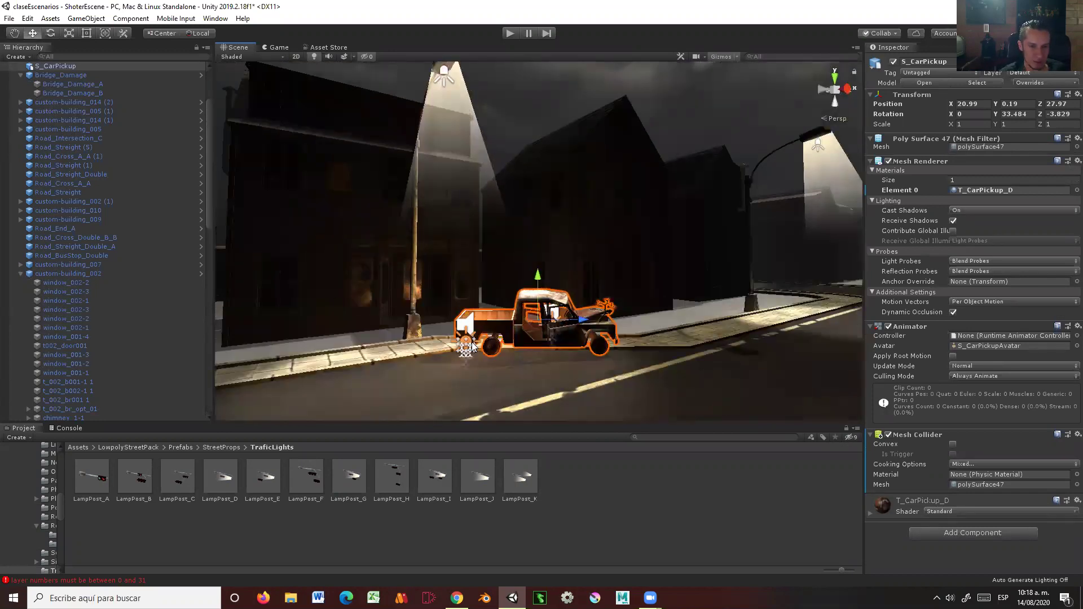
scroll(633, 326, down, 3)
scroll(653, 320, down, 3)
scroll(598, 320, down, 3)
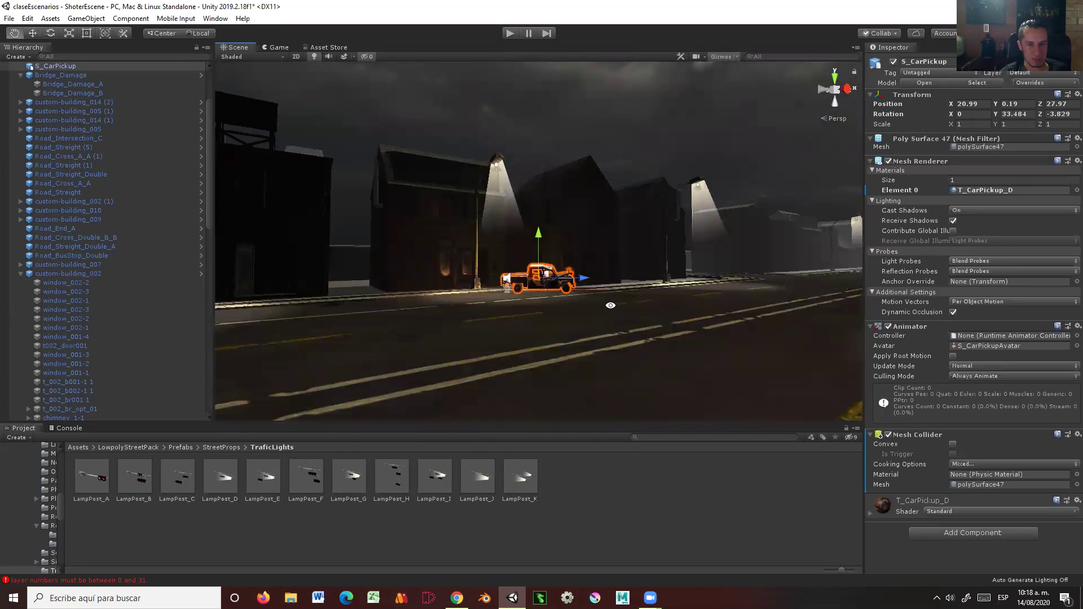
alt+drag(598, 321, 540, 338)
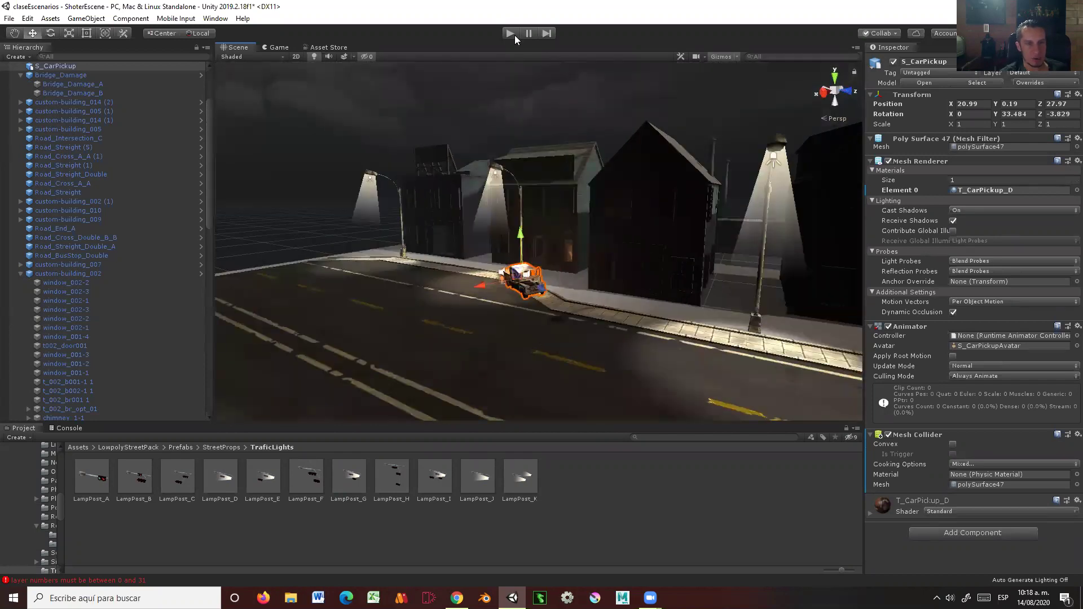
click(514, 34)
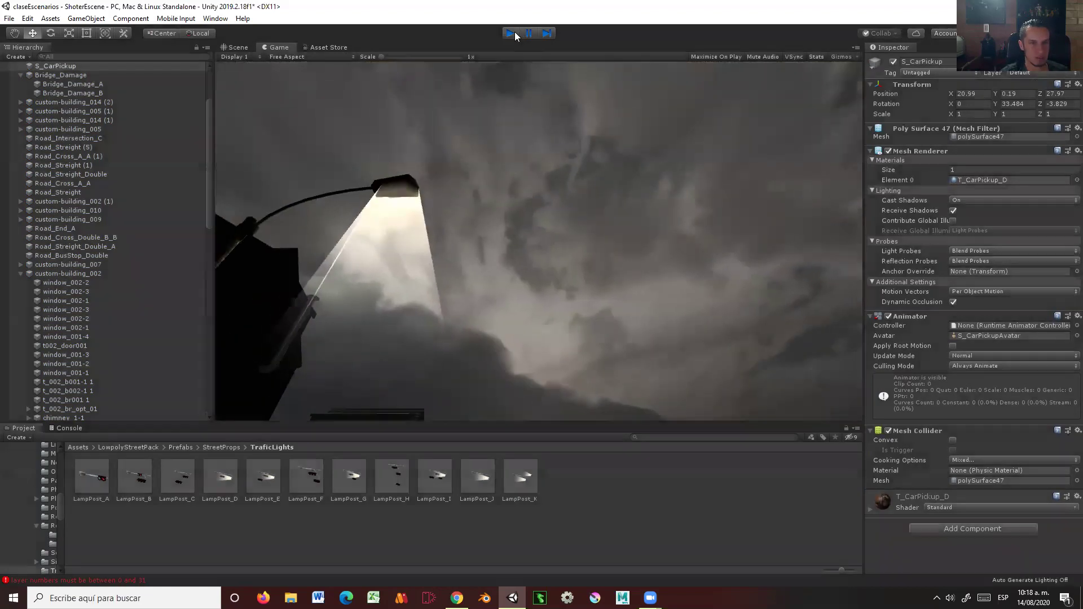
click(511, 33)
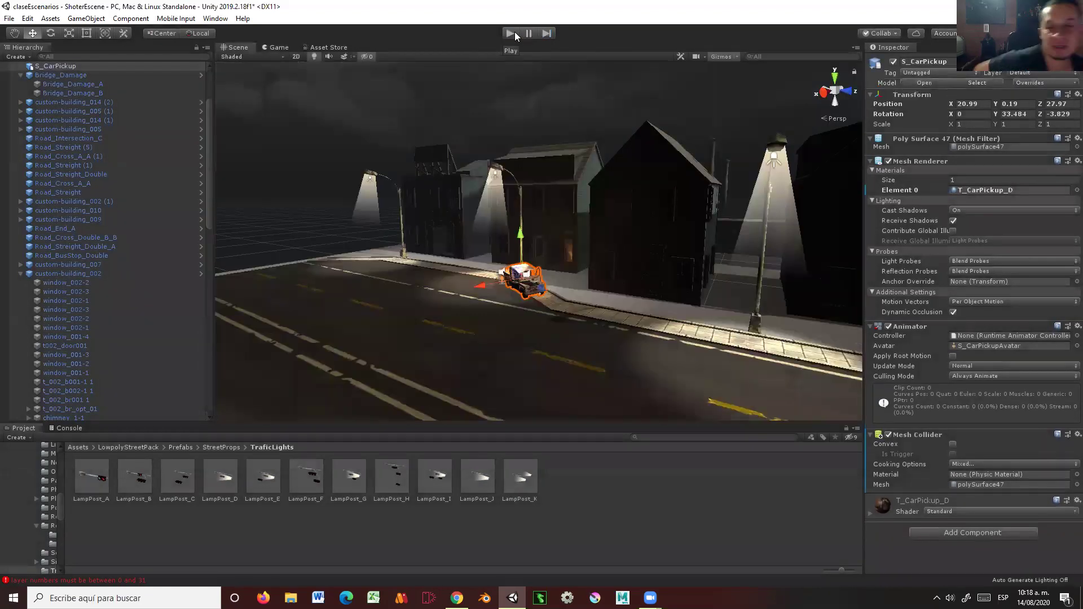
mouse_move(570, 220)
alt+mouse_down()
mouse_move(599, 343)
mouse_move(607, 280)
mouse_move(582, 285)
mouse_move(588, 399)
alt+mouse_up()
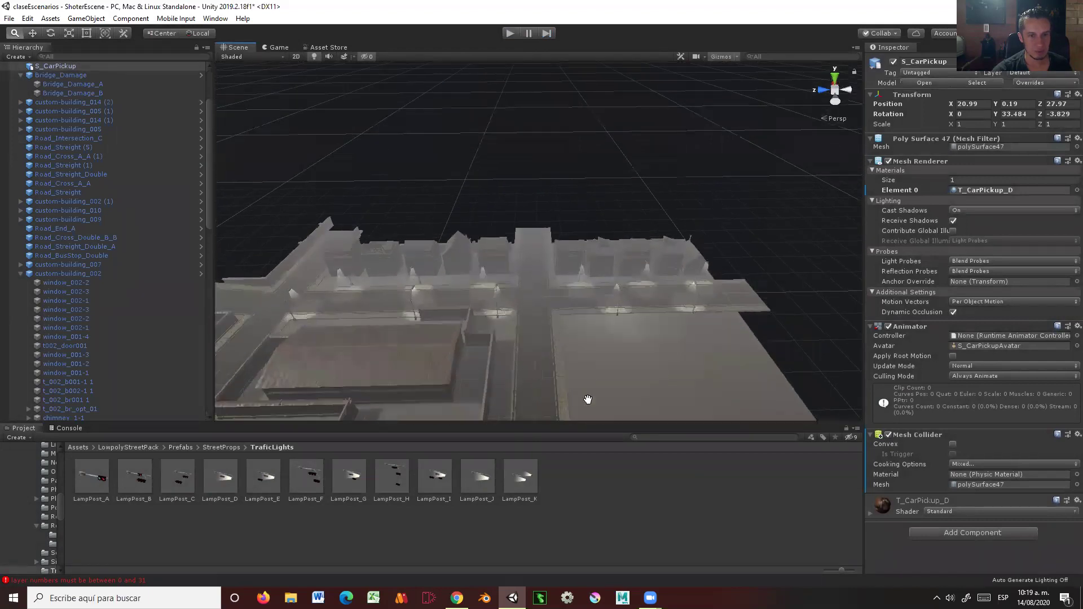
mouse_move(588, 399)
alt+mouse_down()
mouse_move(622, 308)
mouse_move(589, 298)
mouse_move(678, 306)
mouse_move(630, 281)
mouse_move(513, 304)
mouse_move(538, 228)
mouse_move(496, 251)
alt+mouse_up()
Step: Select fence (10) and orbit down to view it beside the road
click(497, 251)
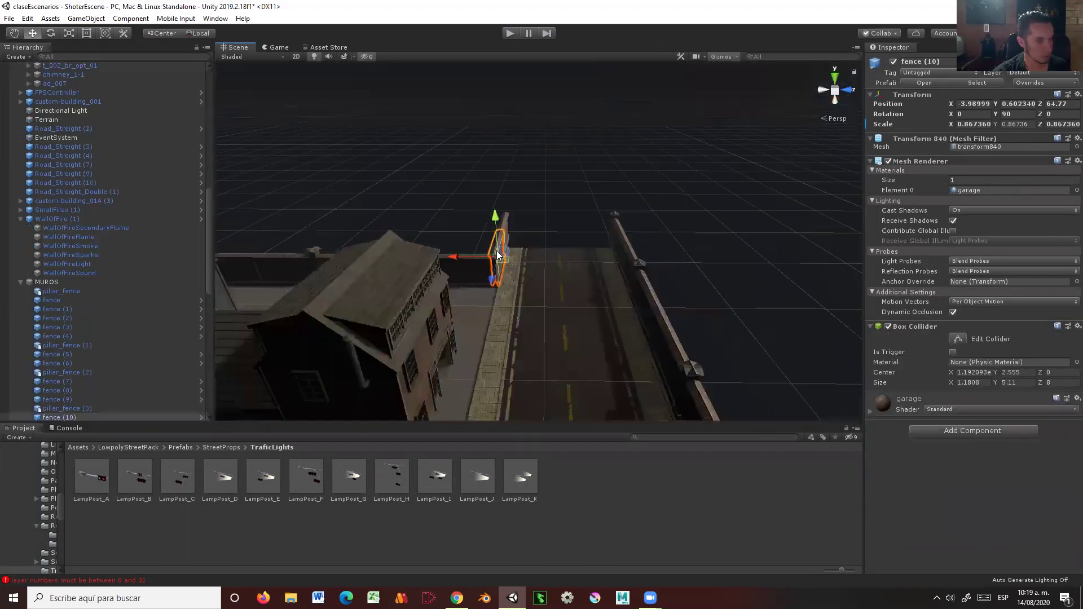
scroll(496, 251, up, 5)
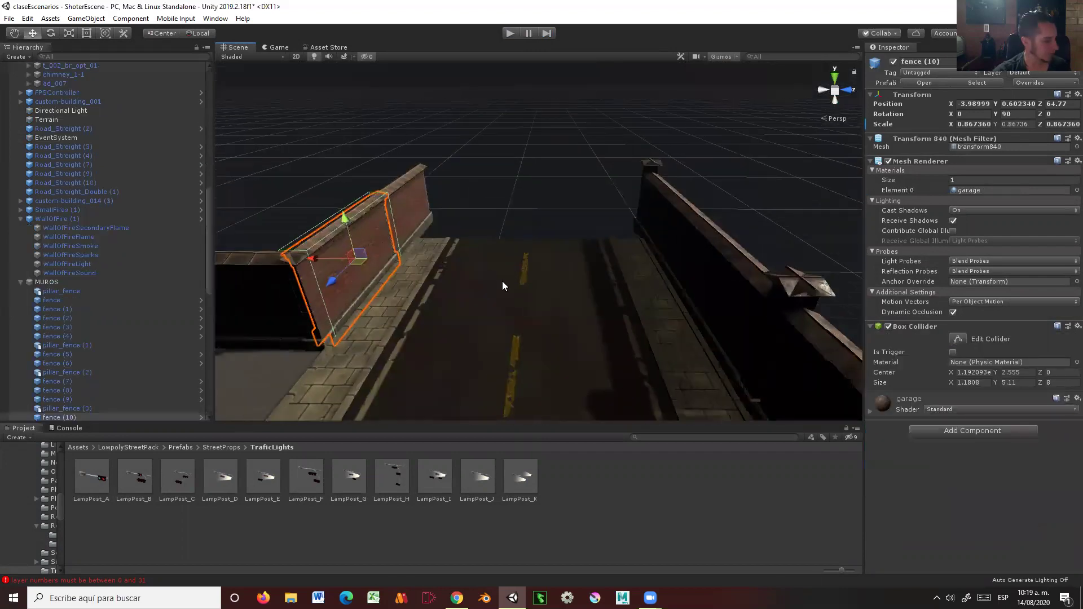
mouse_move(502, 280)
alt+mouse_down()
mouse_move(555, 280)
mouse_move(502, 223)
alt+mouse_up()
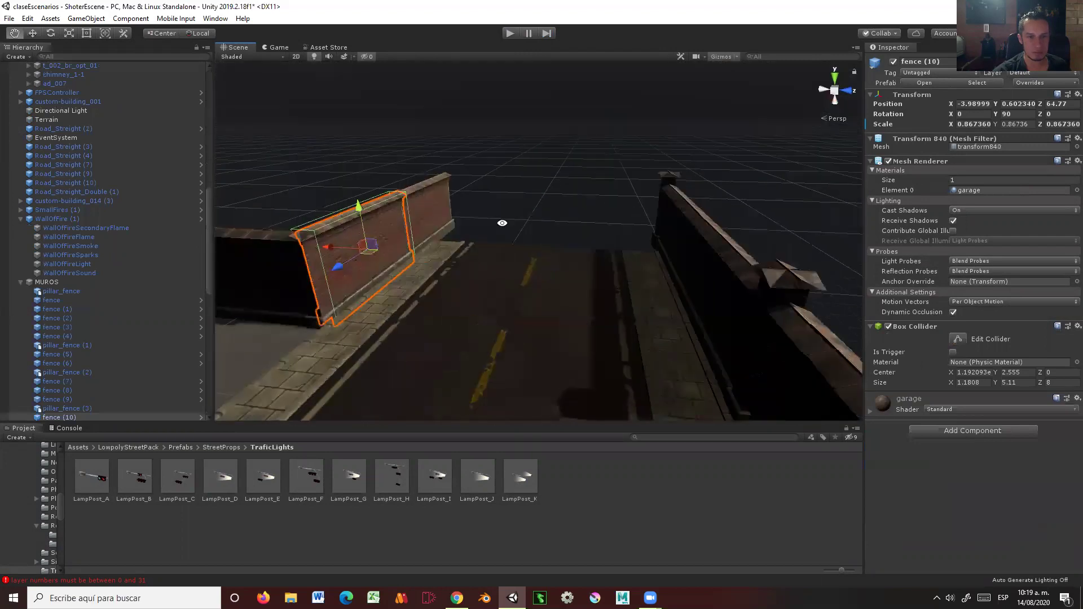
alt+drag(558, 265, 553, 326)
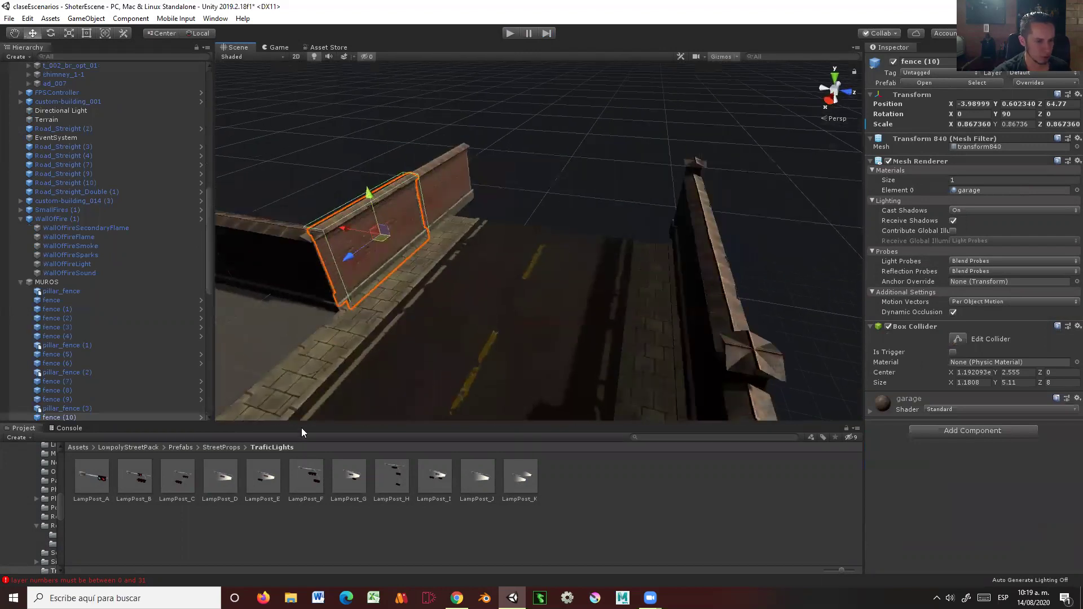
Step: Browse StreetProps, glance into Signs, then open the RoadBlocks prefab folder
click(221, 446)
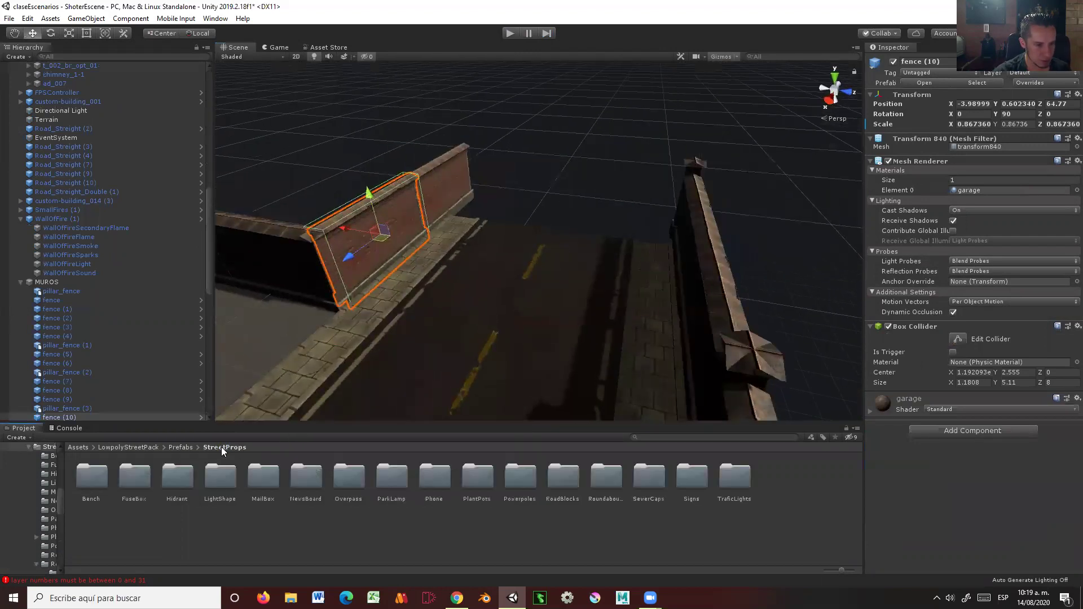
double_click(693, 476)
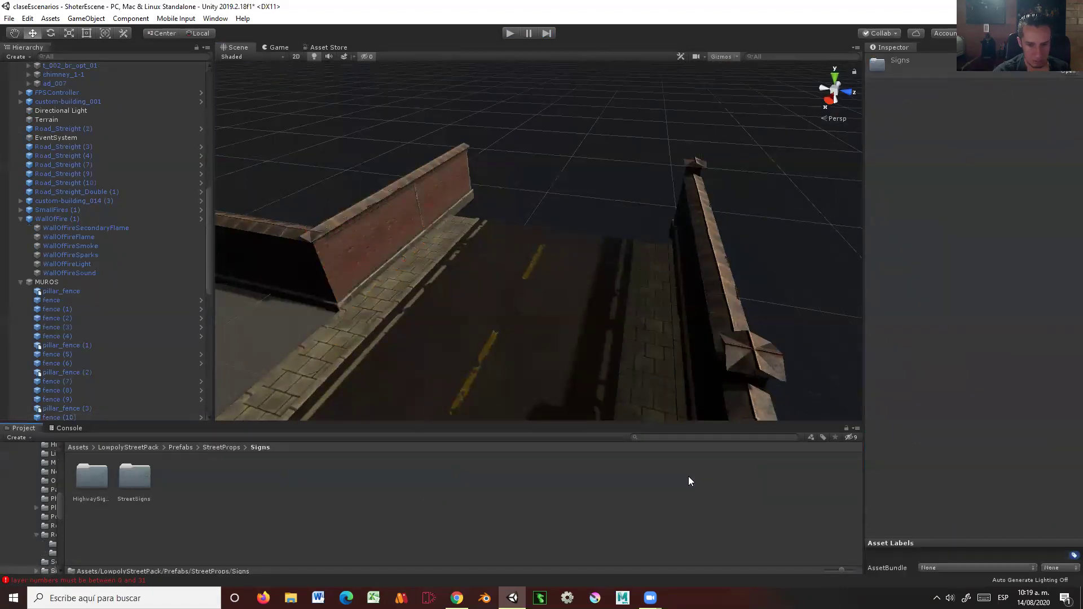
click(220, 448)
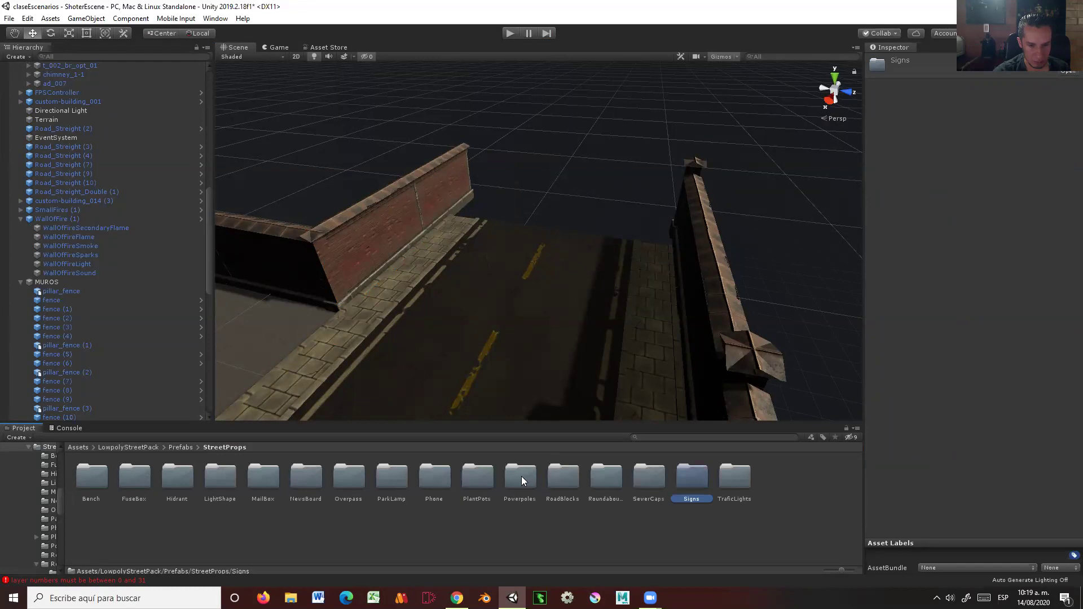
double_click(564, 478)
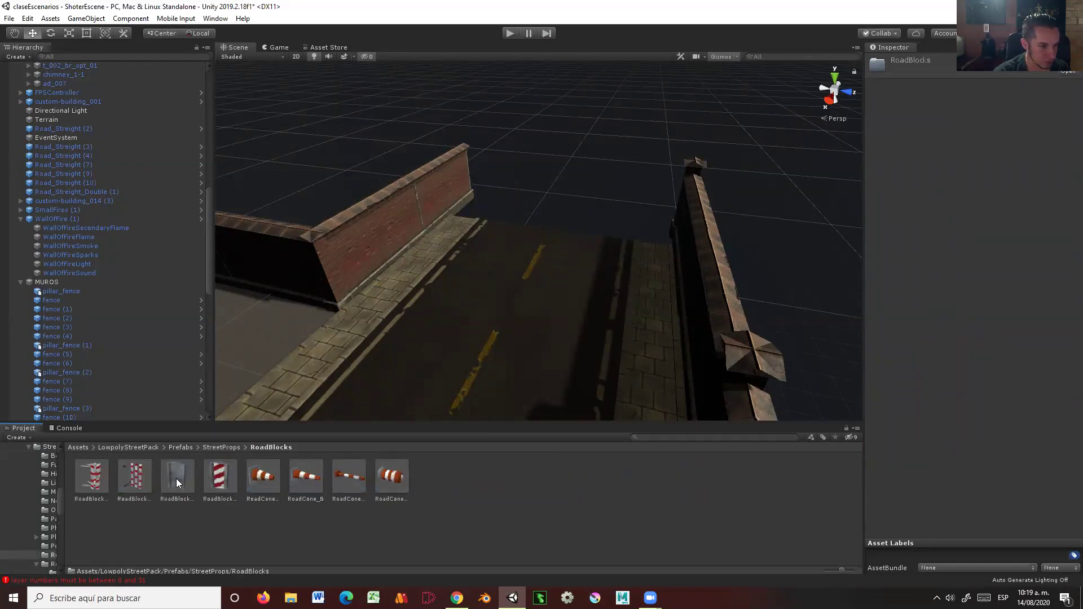
Step: Place RoadBlock_A on the road by the wall, angled across the street
mouse_move(93, 480)
mouse_down()
mouse_move(479, 257)
mouse_move(473, 244)
mouse_up()
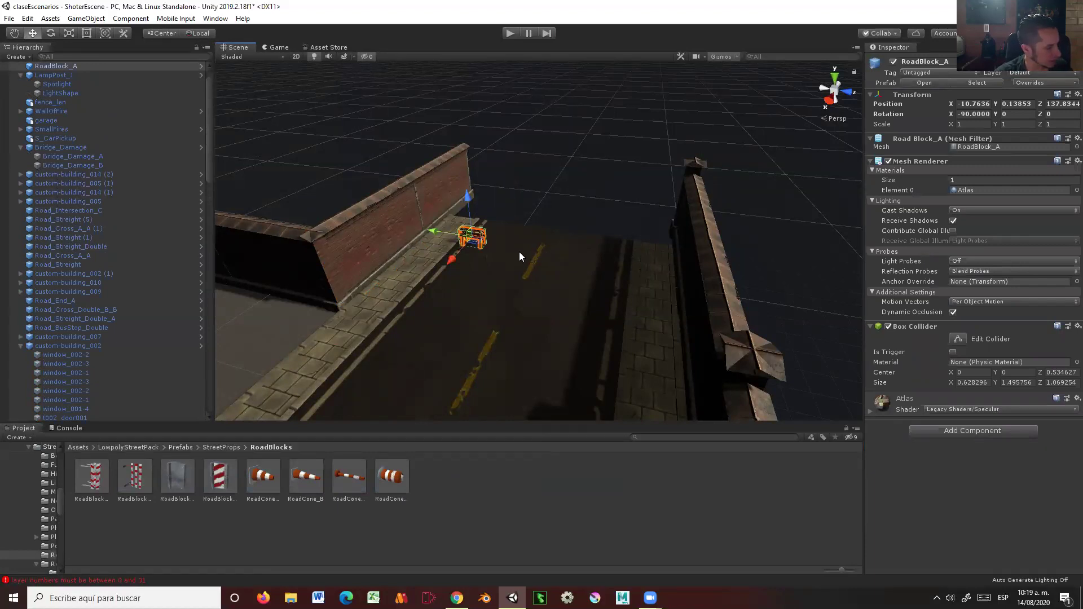
key(e)
drag(492, 255, 531, 251)
key(w)
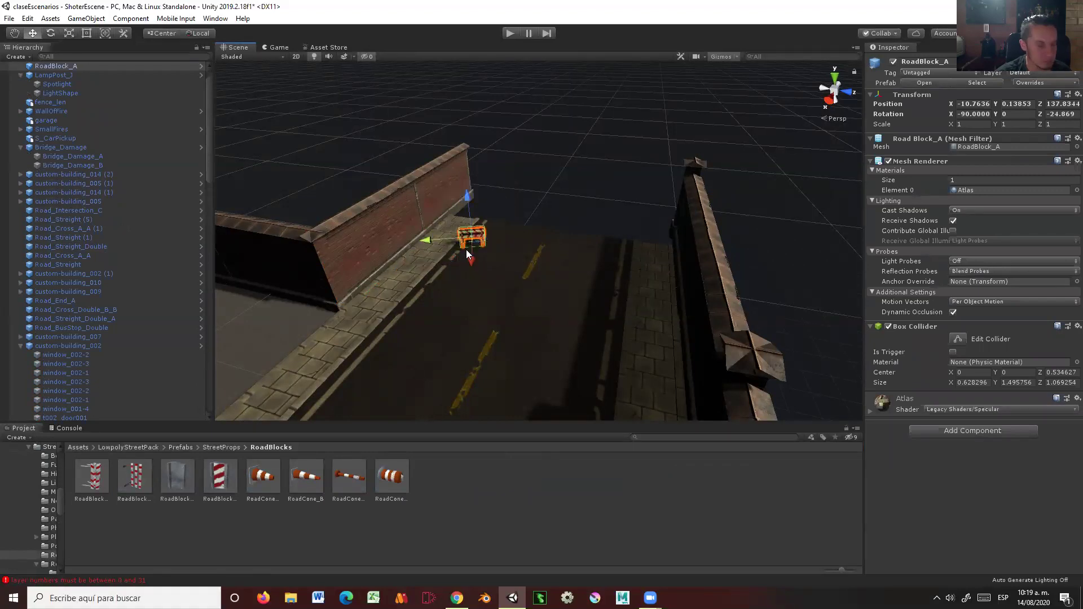
mouse_move(465, 249)
alt+mouse_down()
mouse_move(466, 241)
mouse_move(463, 294)
mouse_move(438, 202)
alt+mouse_up()
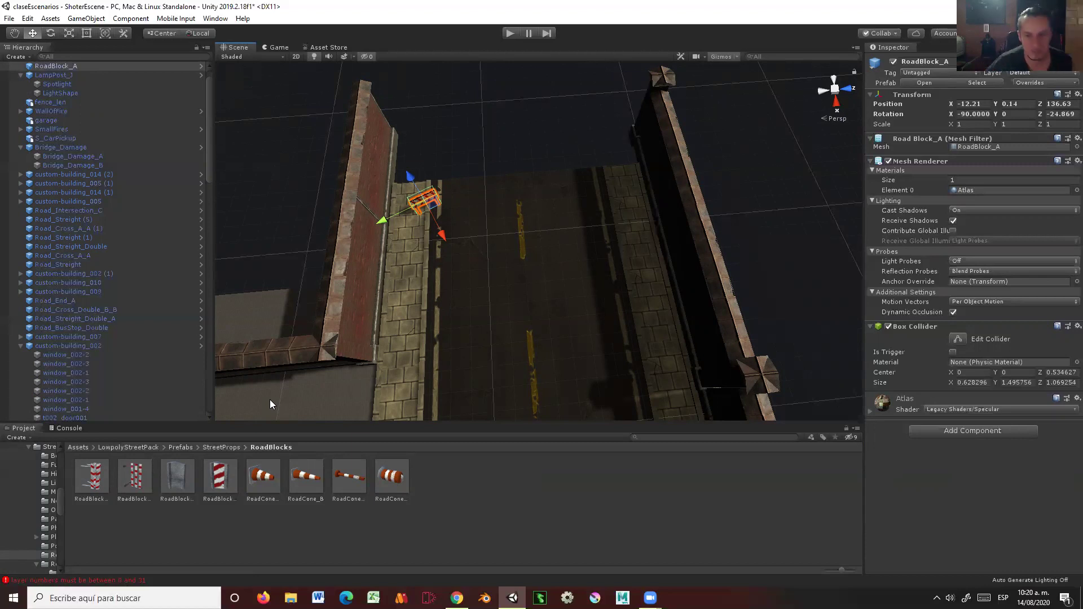
Step: Add RoadBlock_B and further road blocks, ending with RoadBlock_C beside the brick wall
drag(93, 486, 499, 233)
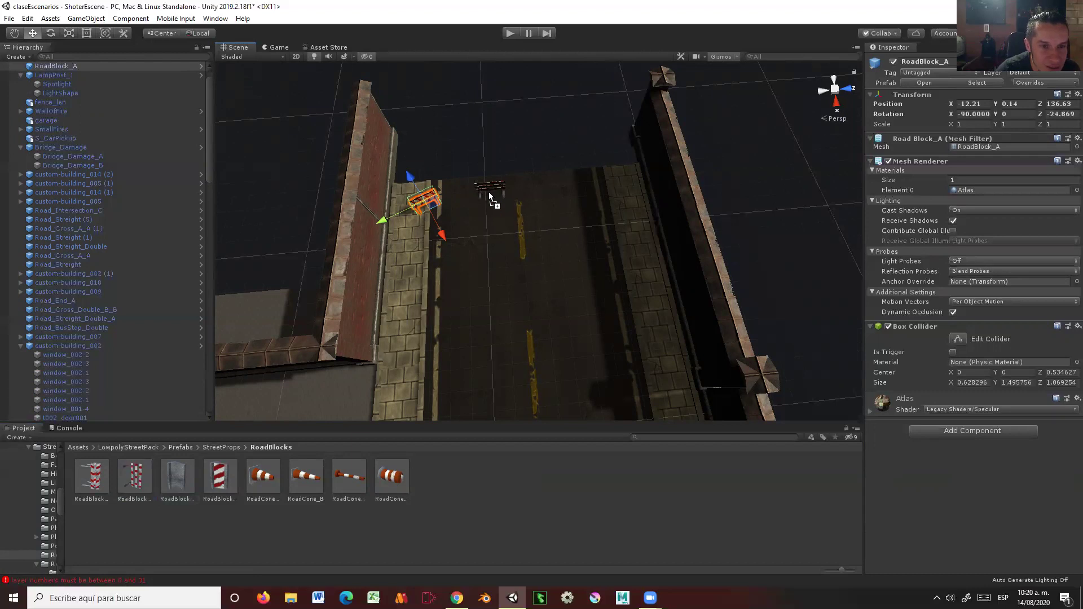
drag(462, 188, 458, 188)
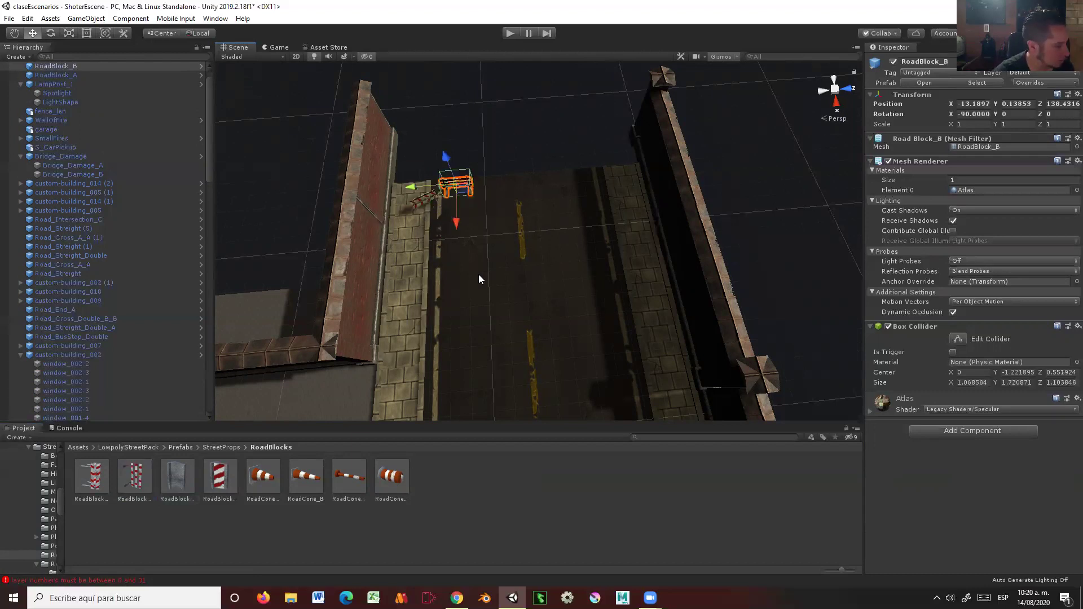
mouse_move(478, 274)
alt+mouse_down()
mouse_move(264, 491)
mouse_move(542, 261)
mouse_move(453, 261)
alt+mouse_up()
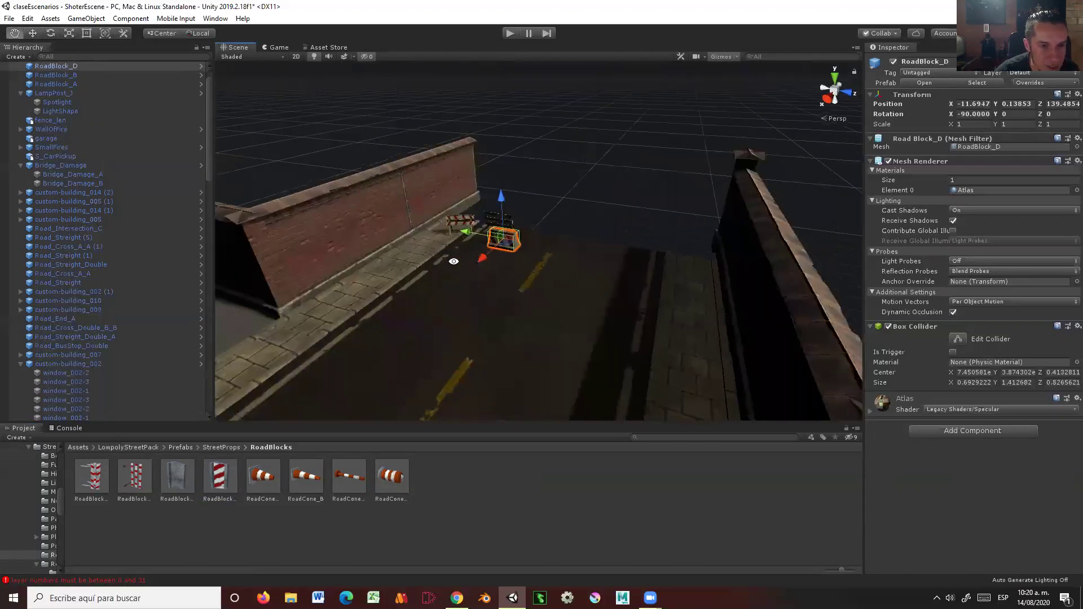
alt+drag(497, 316, 525, 319)
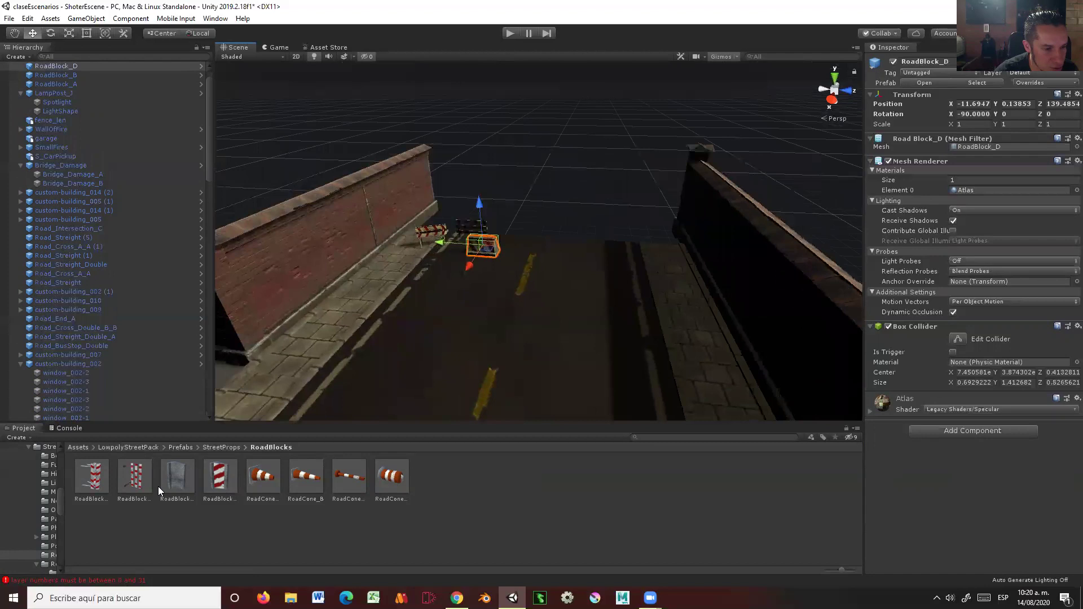
mouse_move(93, 485)
mouse_down()
mouse_move(532, 255)
mouse_move(517, 248)
mouse_move(533, 260)
mouse_up()
key(e)
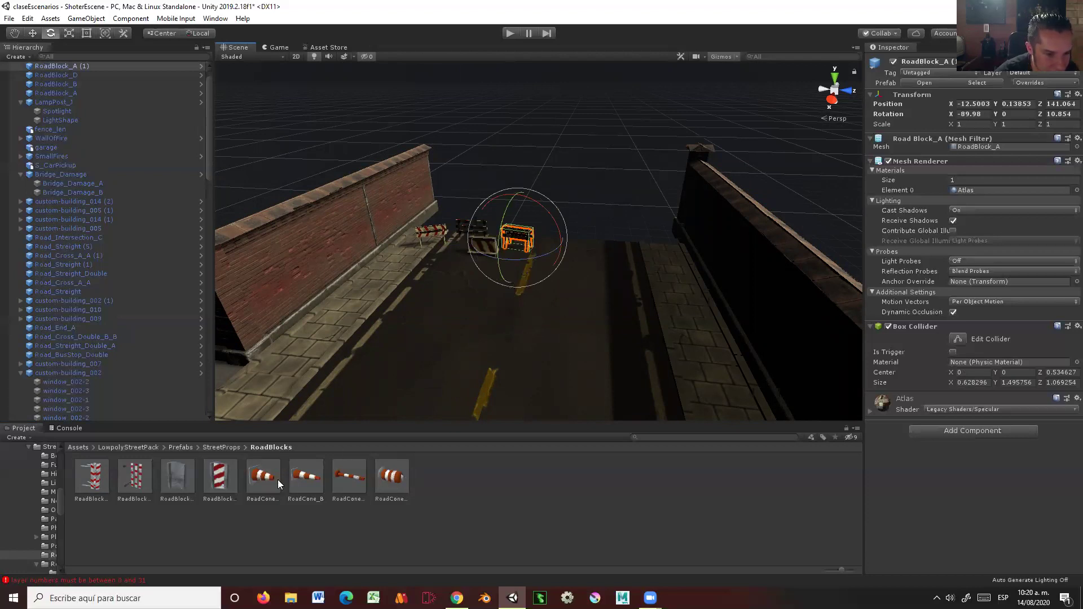
drag(174, 482, 424, 304)
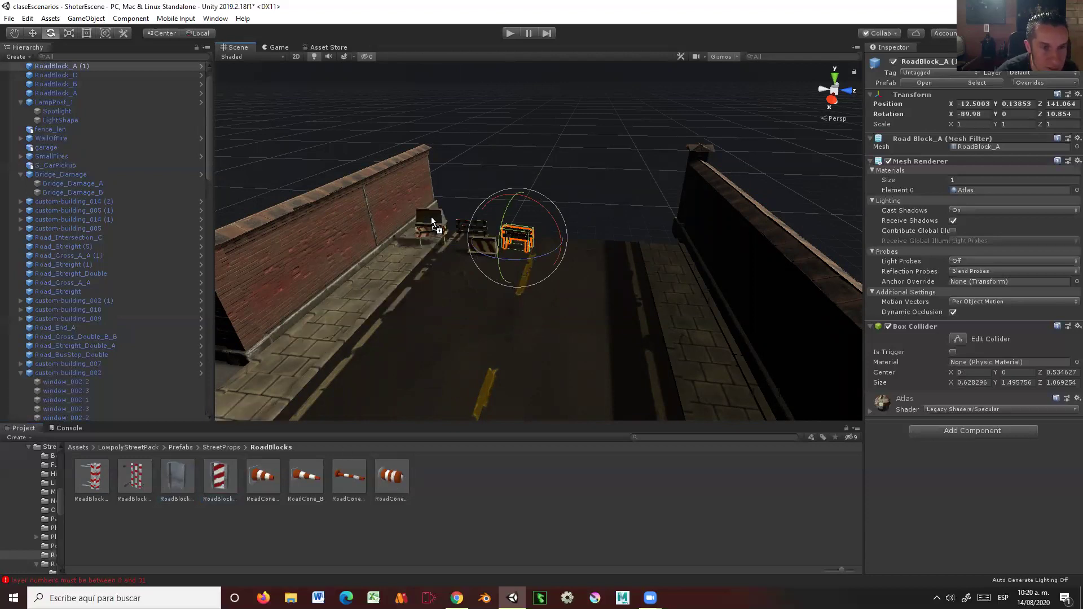
drag(421, 231, 421, 233)
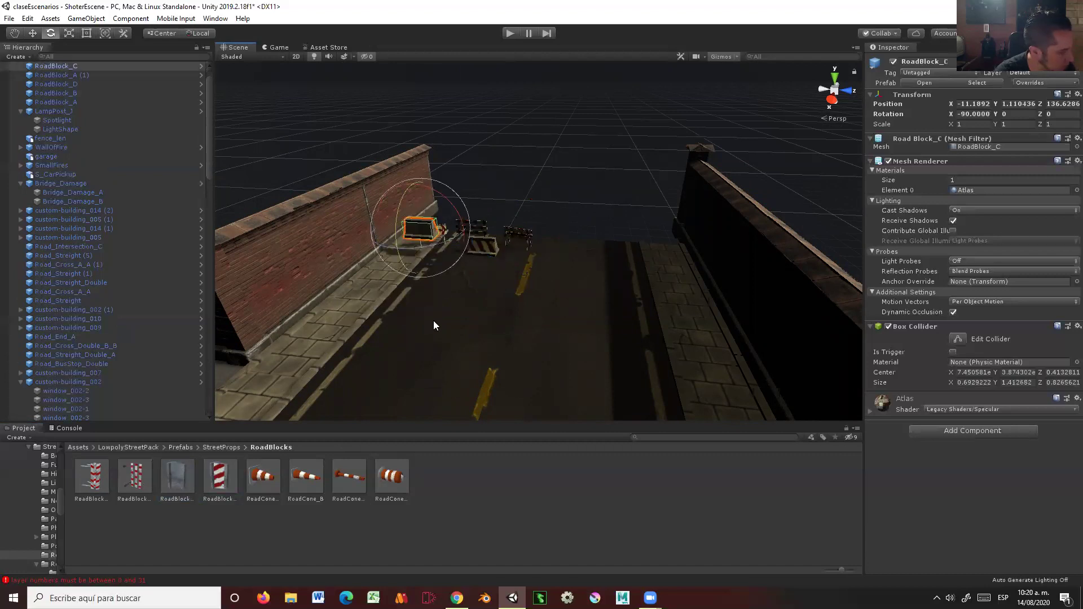
Step: Lower RoadBlock_C onto the ground and slide it toward the wall
key(f)
mouse_move(428, 334)
alt+mouse_down()
mouse_move(461, 336)
mouse_move(478, 299)
alt+mouse_up()
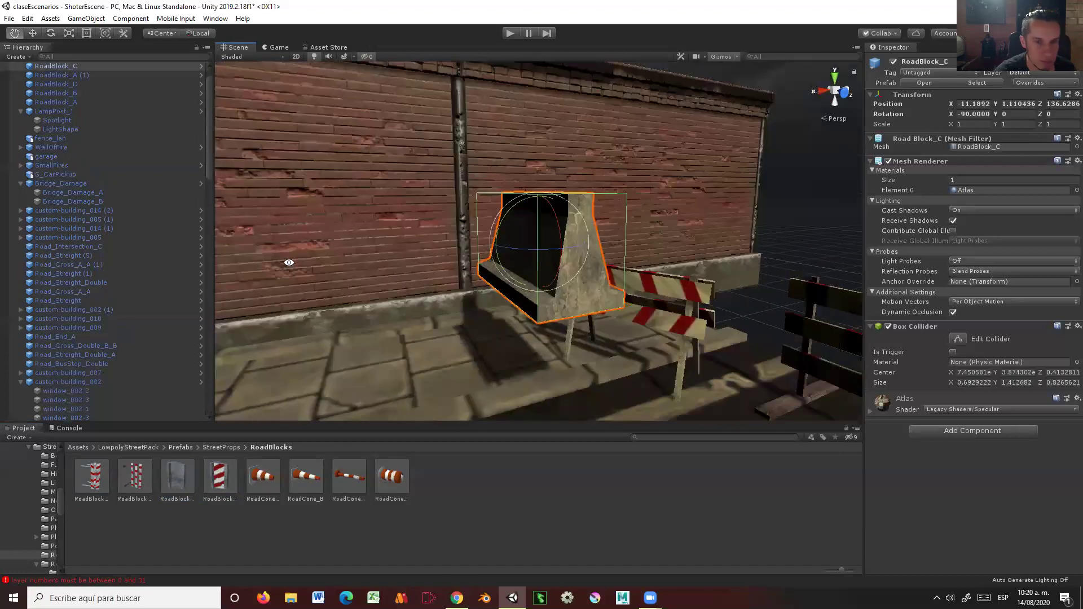
key(w)
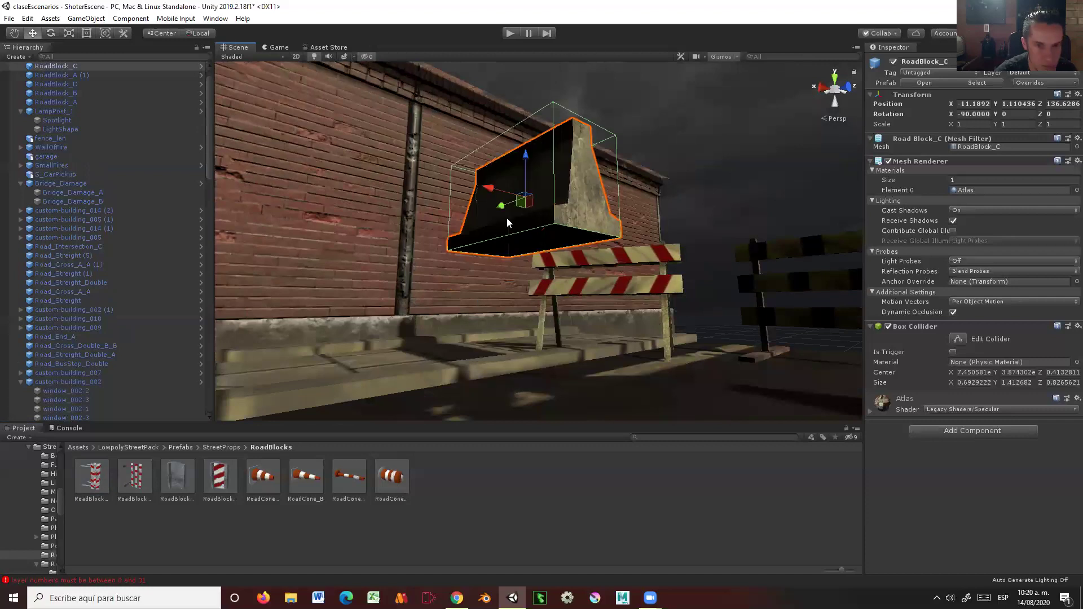
drag(524, 159, 523, 262)
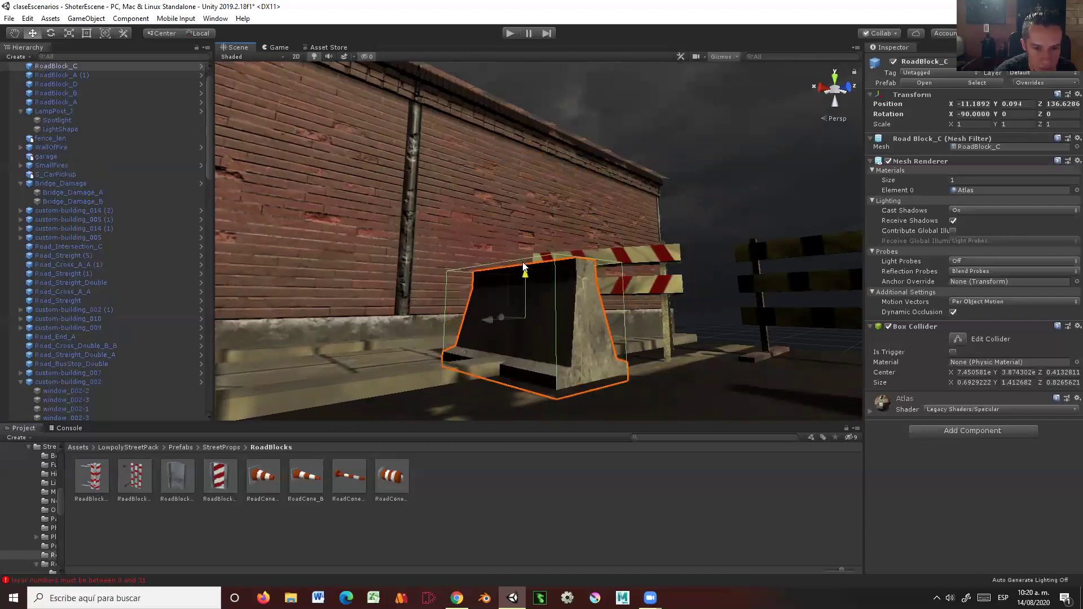
mouse_move(524, 262)
mouse_down()
mouse_move(520, 312)
mouse_move(711, 281)
mouse_move(459, 207)
mouse_move(502, 269)
mouse_move(630, 215)
mouse_up()
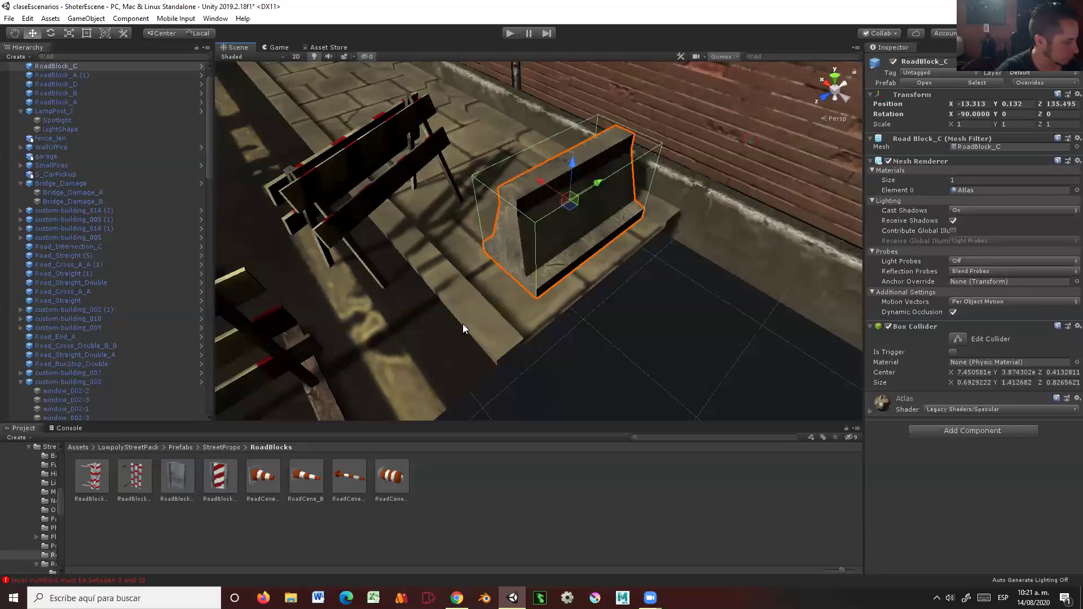
mouse_move(474, 278)
alt+mouse_down()
mouse_move(527, 239)
mouse_move(631, 229)
mouse_move(841, 314)
alt+mouse_up()
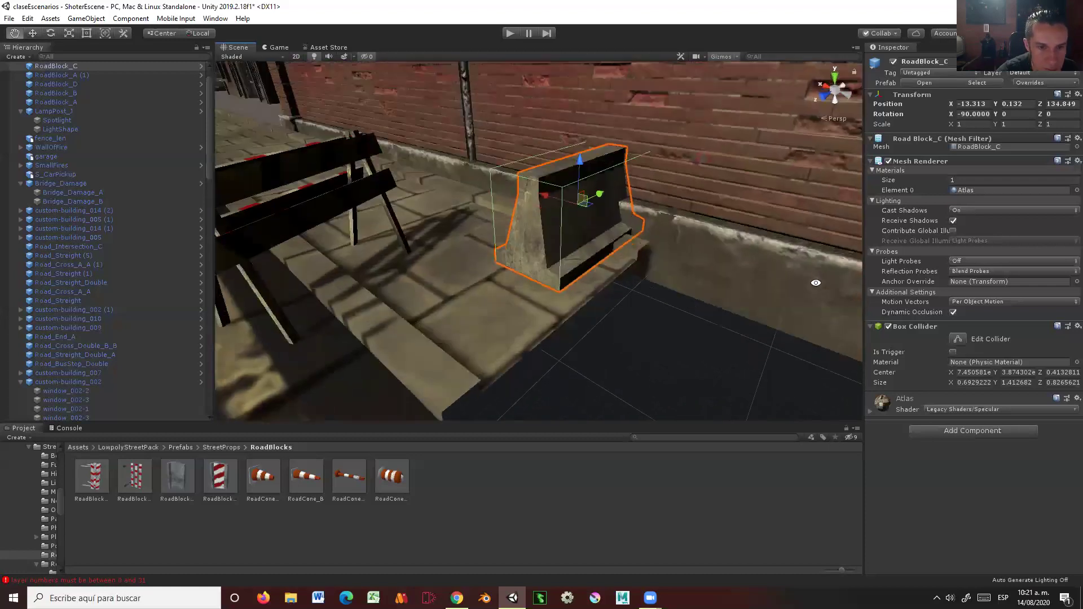
drag(526, 196, 539, 190)
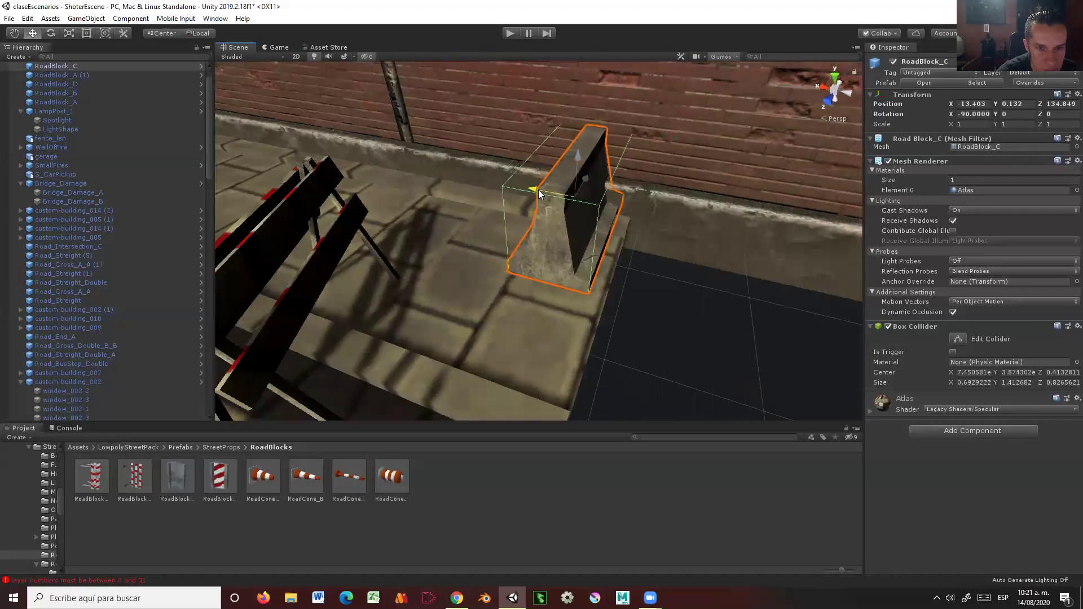
mouse_move(568, 223)
alt+mouse_down()
mouse_move(614, 169)
mouse_move(593, 120)
alt+mouse_up()
Step: Scale RoadBlock_C uniformly to 1.46 and set it back on the ground
key(r)
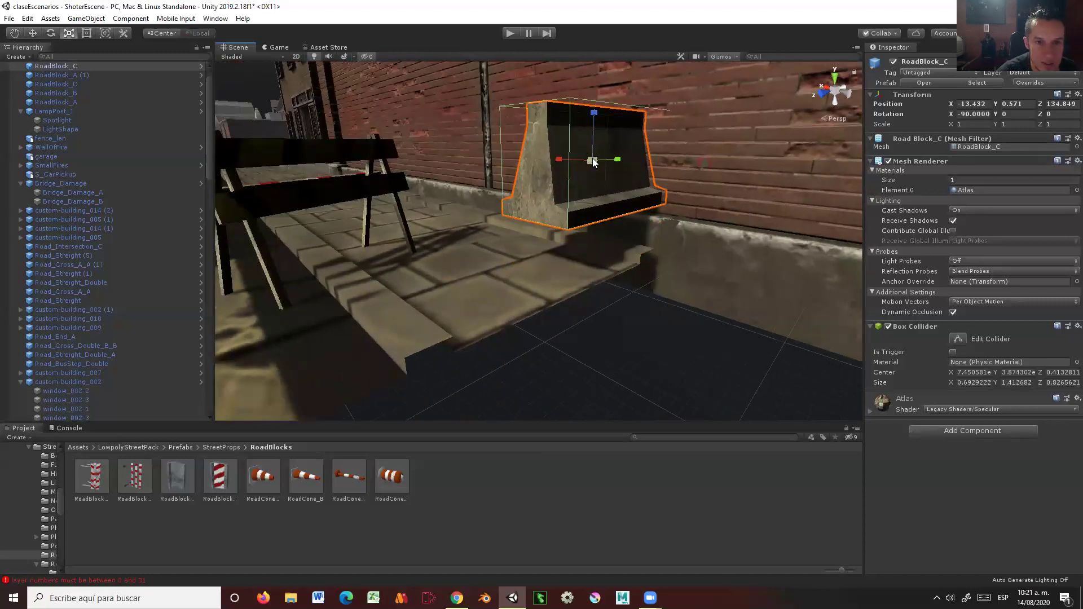
drag(594, 162, 618, 158)
key(w)
drag(593, 113, 587, 141)
Step: Duplicate the concrete barrier three times, placing the copies along the road
mouse_move(613, 189)
alt+mouse_down()
mouse_move(609, 248)
mouse_move(584, 223)
mouse_move(724, 305)
alt+mouse_up()
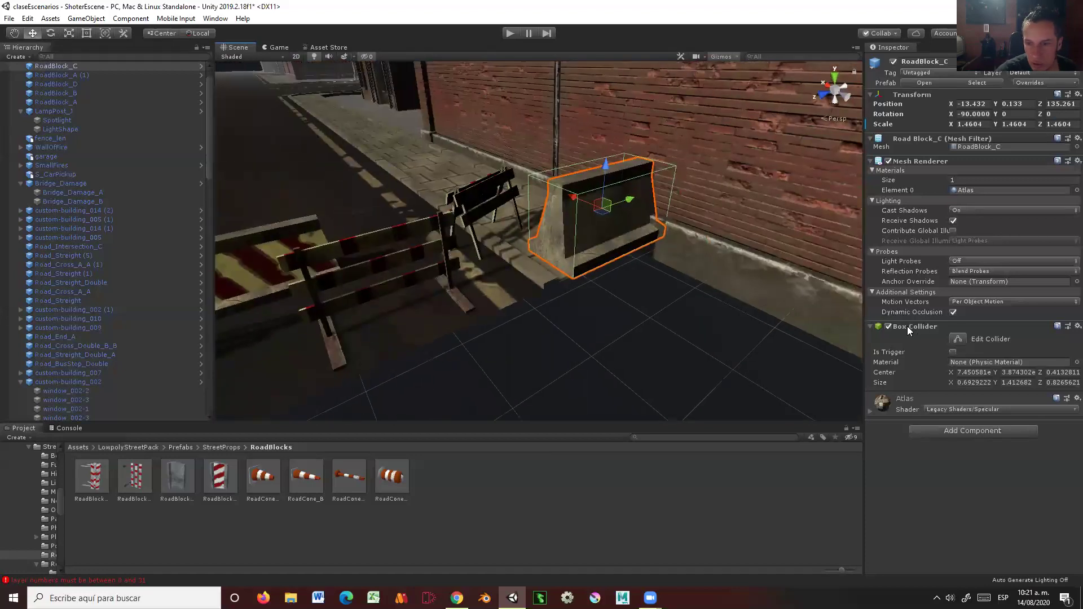
alt+drag(741, 309, 640, 293)
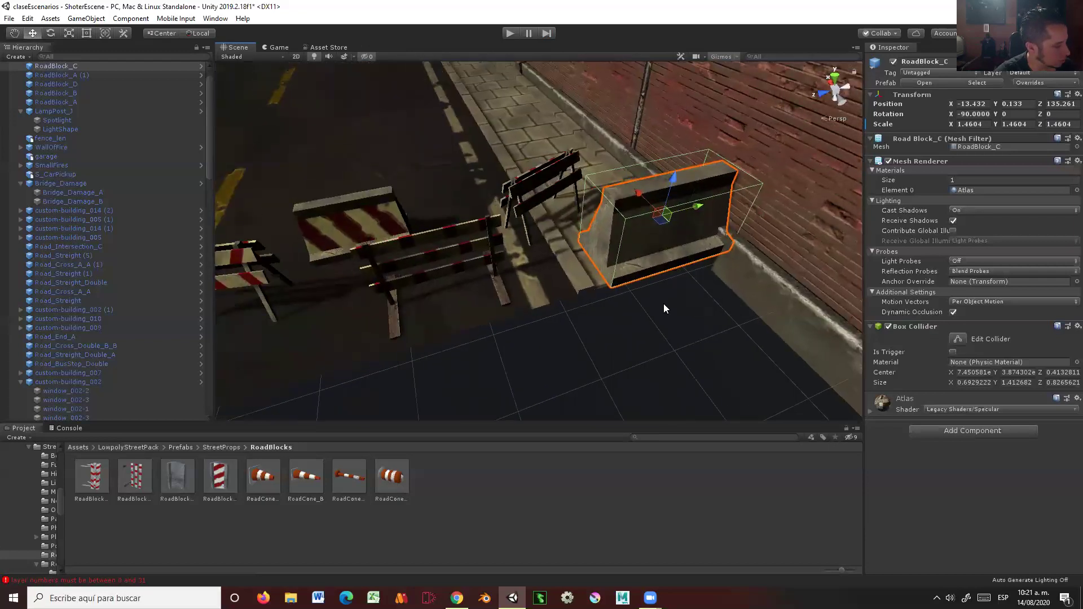
key(ctrl+d)
mouse_move(690, 207)
mouse_down()
mouse_move(576, 230)
mouse_move(592, 274)
mouse_move(654, 304)
mouse_up()
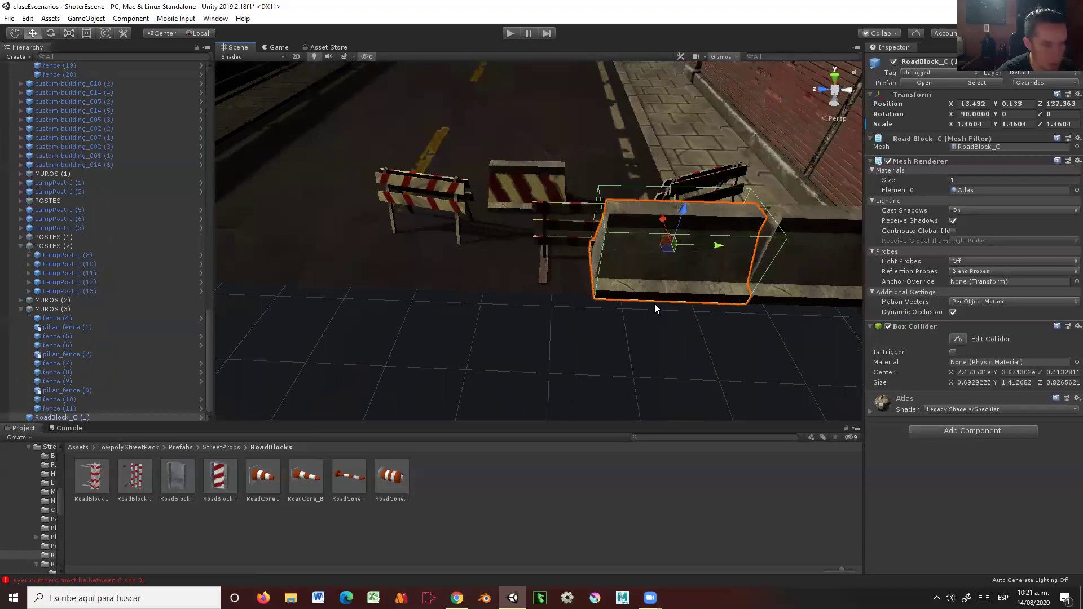
key(ctrl+d)
mouse_move(717, 245)
mouse_down()
mouse_move(760, 277)
mouse_move(807, 254)
mouse_move(565, 255)
mouse_move(448, 238)
mouse_up()
key(ctrl+d)
middle_drag(494, 292, 695, 341)
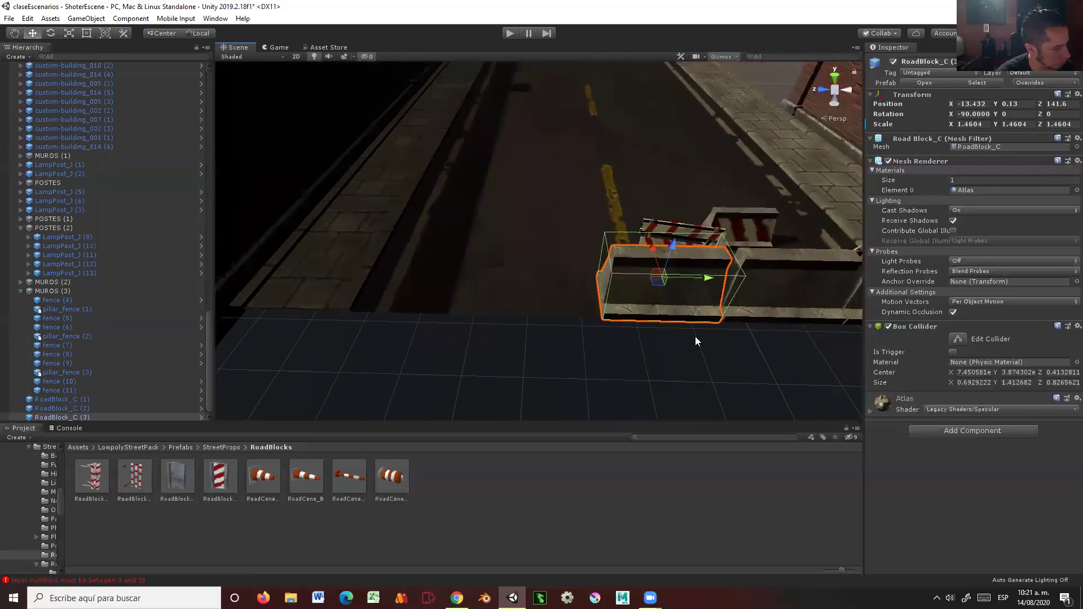
Step: Add three more barrier copies to extend the row, then inspect it from around
key(ctrl+d)
mouse_move(709, 282)
mouse_down()
mouse_move(459, 271)
mouse_move(472, 271)
mouse_up()
key(ctrl+d)
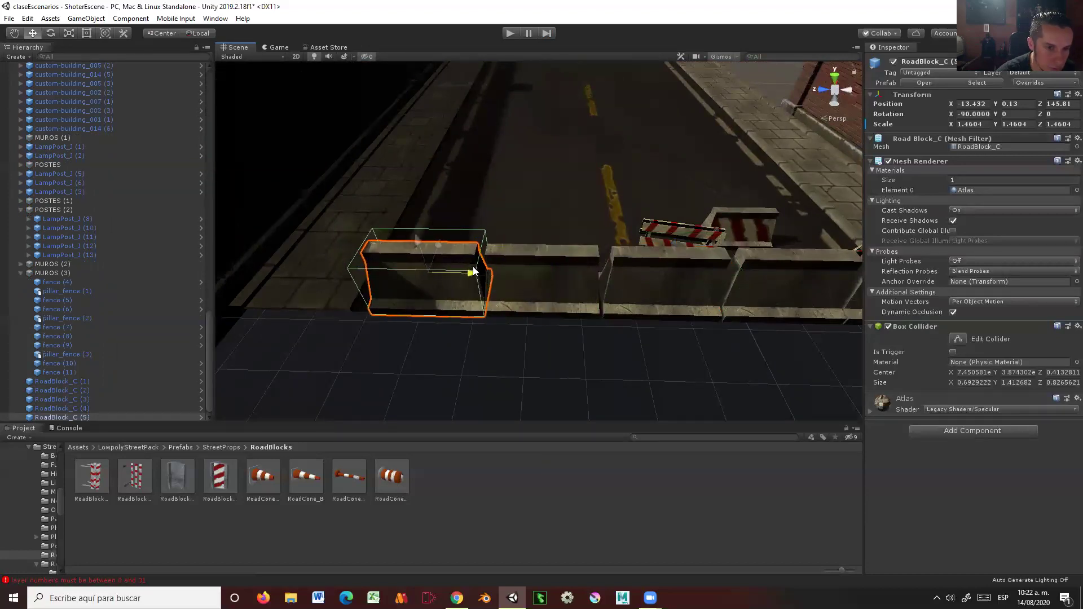
middle_drag(510, 320, 630, 324)
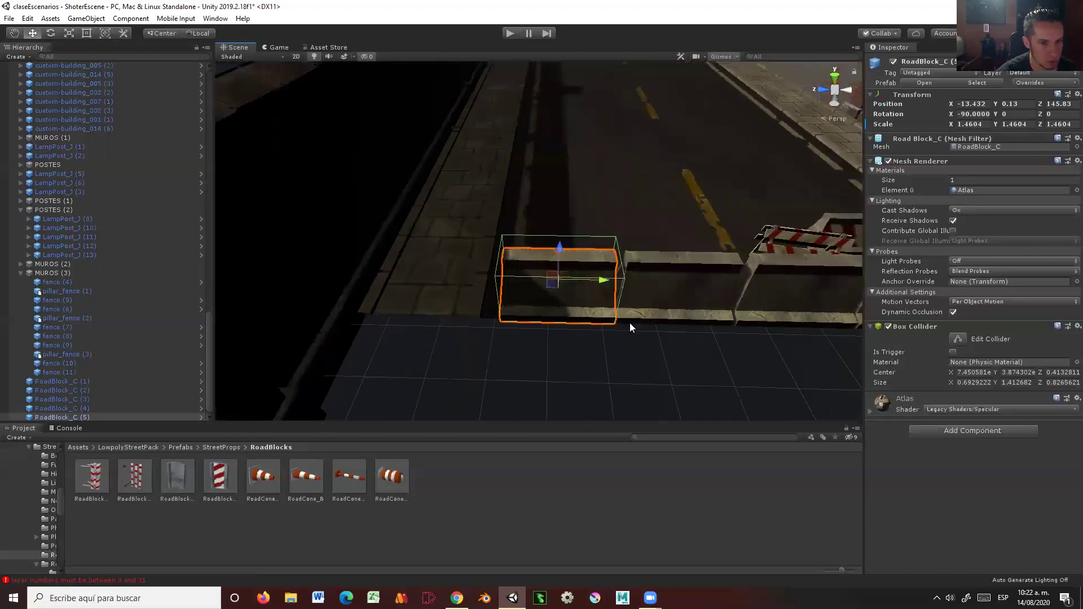
key(ctrl+d)
mouse_move(603, 280)
mouse_down()
mouse_move(476, 277)
mouse_move(486, 278)
mouse_up()
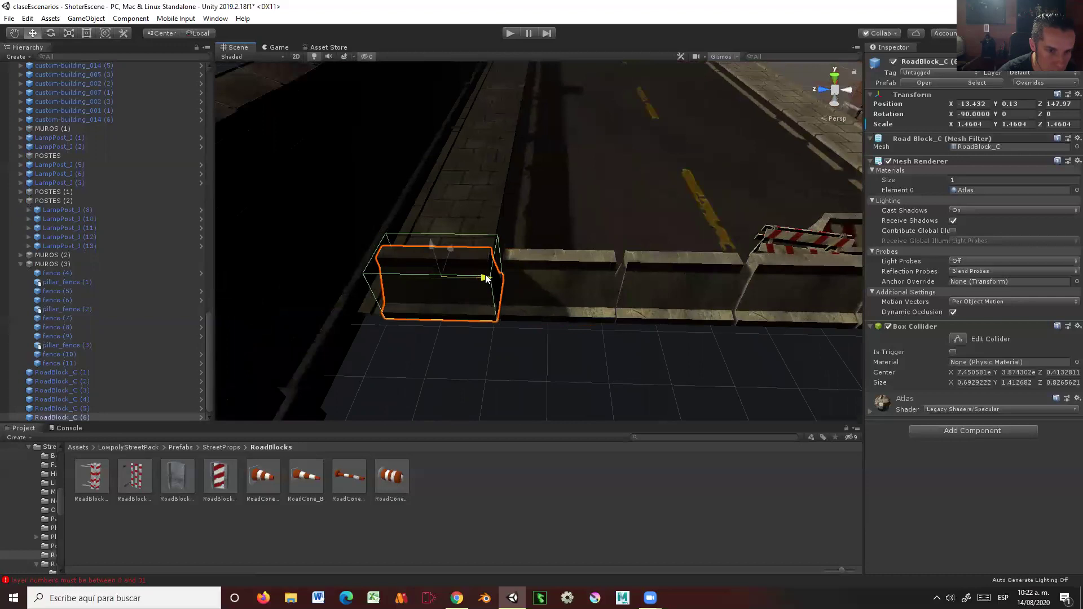
scroll(557, 304, down, 2)
scroll(559, 310, down, 2)
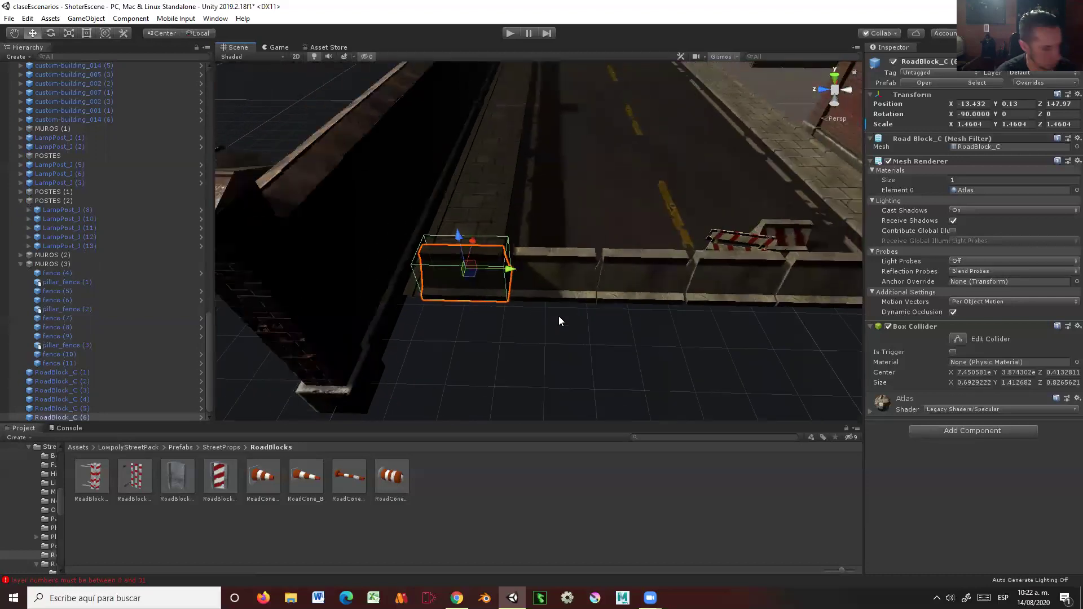
middle_drag(587, 307, 428, 318)
mouse_move(428, 318)
alt+mouse_down()
mouse_move(795, 253)
mouse_move(429, 243)
alt+mouse_up()
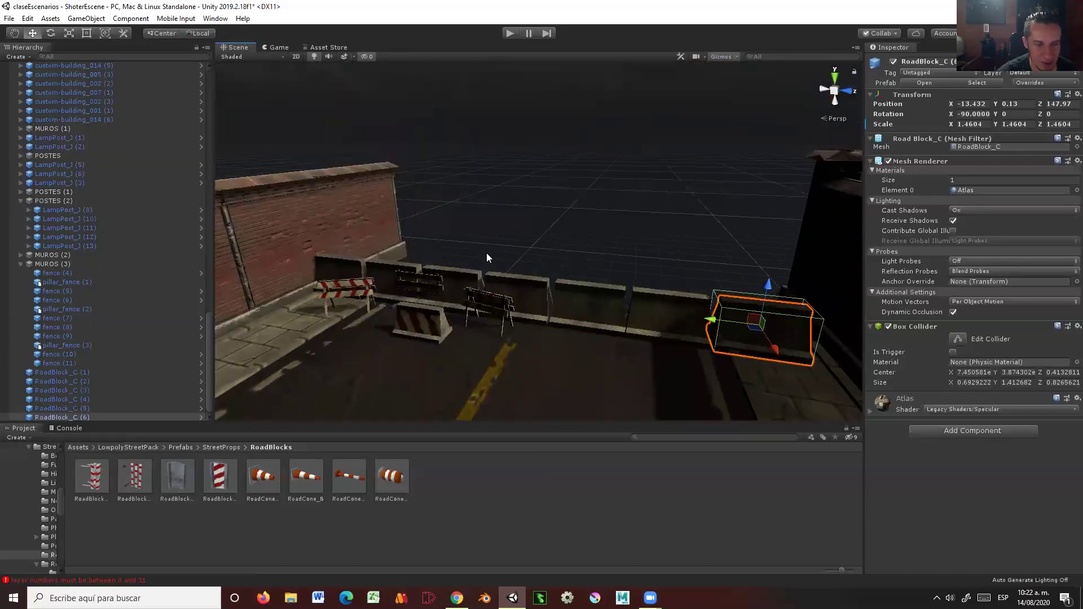
mouse_move(523, 237)
alt+mouse_down()
mouse_move(478, 236)
mouse_move(529, 306)
mouse_move(521, 298)
alt+mouse_up()
Step: Move RoadBlock_A (1) across the road and turn it to a slight angle
click(529, 305)
drag(601, 315, 727, 332)
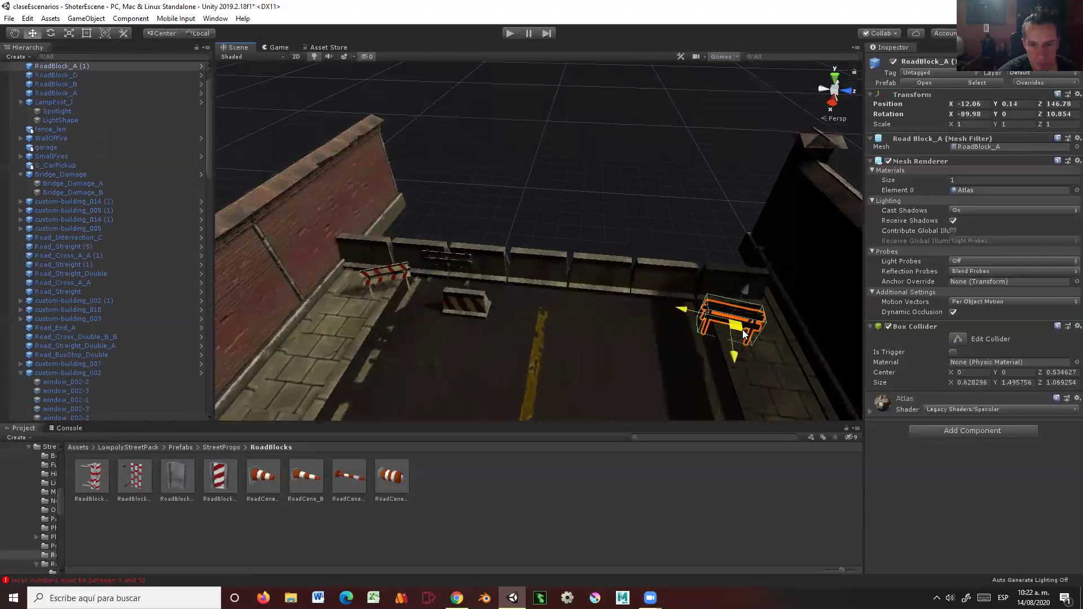
key(e)
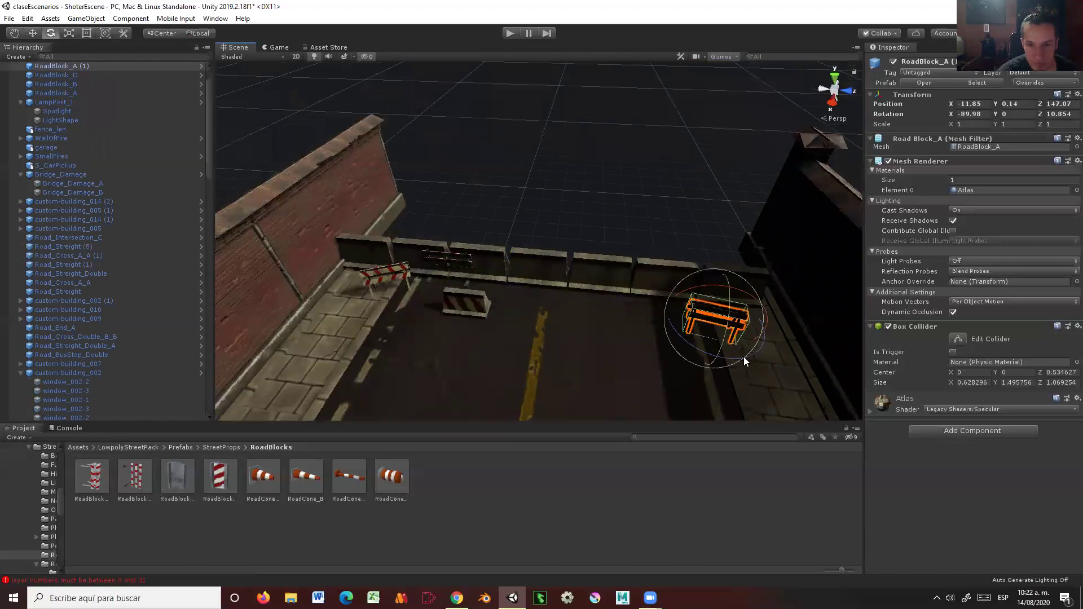
drag(740, 356, 719, 357)
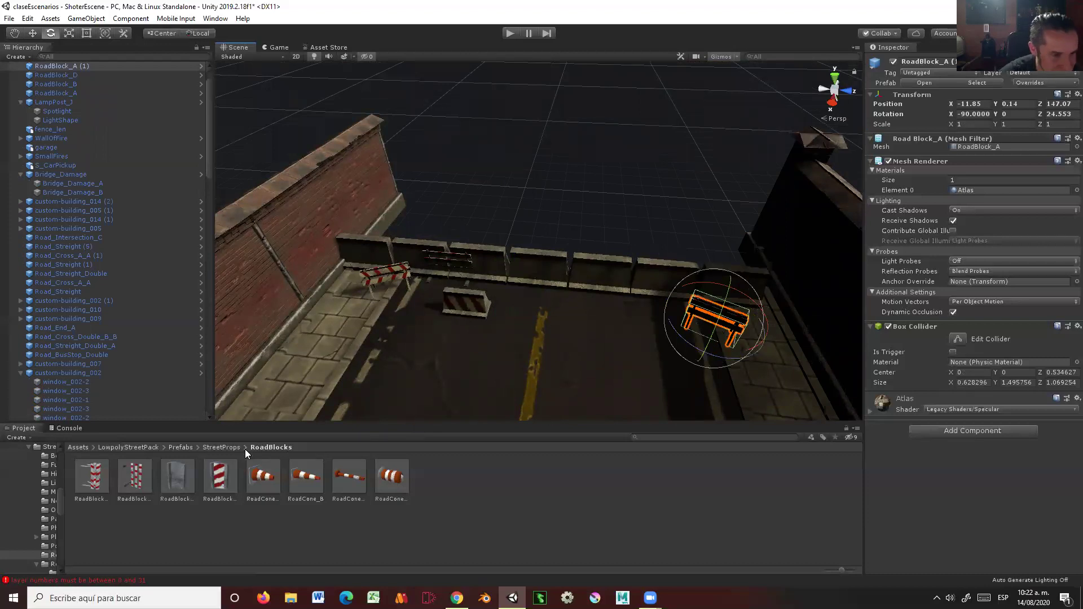
Step: Drop a new RoadBlock prefab on the road and shift RoadBlock_D slightly
drag(134, 486, 550, 329)
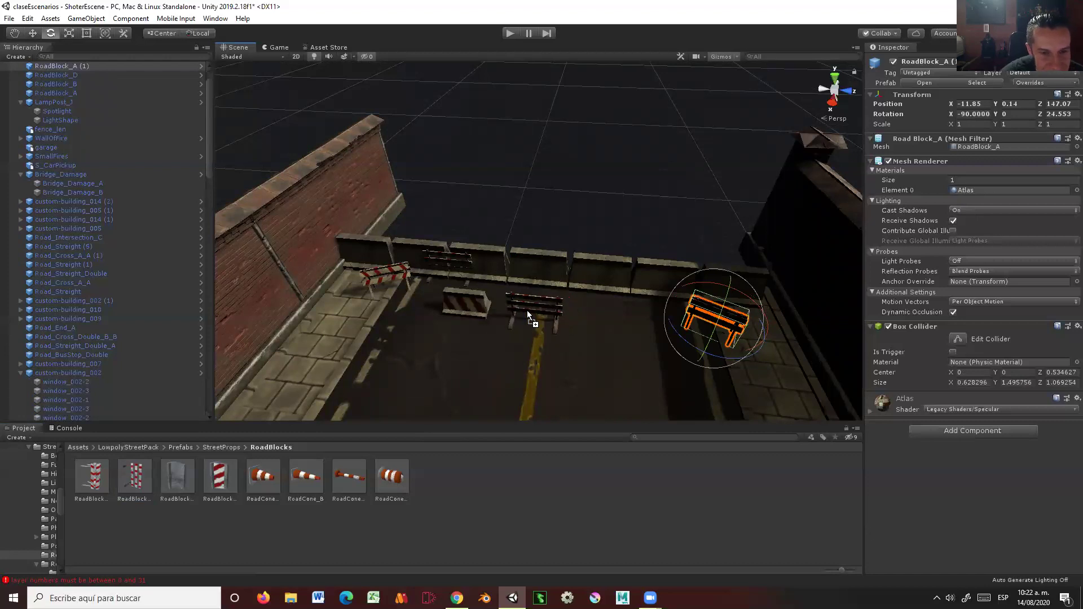
mouse_move(542, 320)
mouse_down()
mouse_move(527, 311)
mouse_move(503, 322)
mouse_up()
click(450, 309)
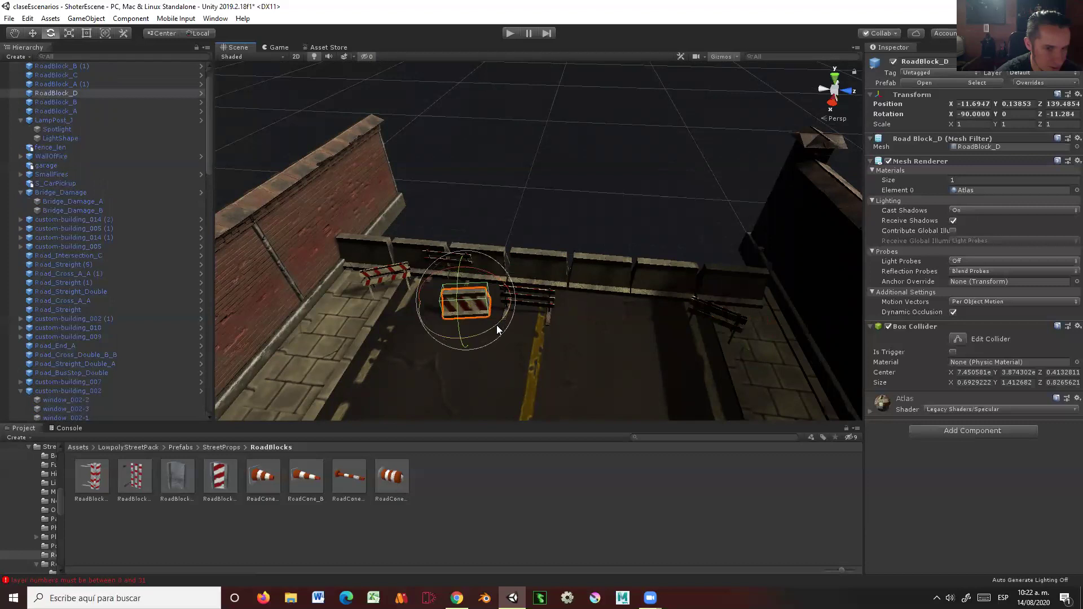
key(w)
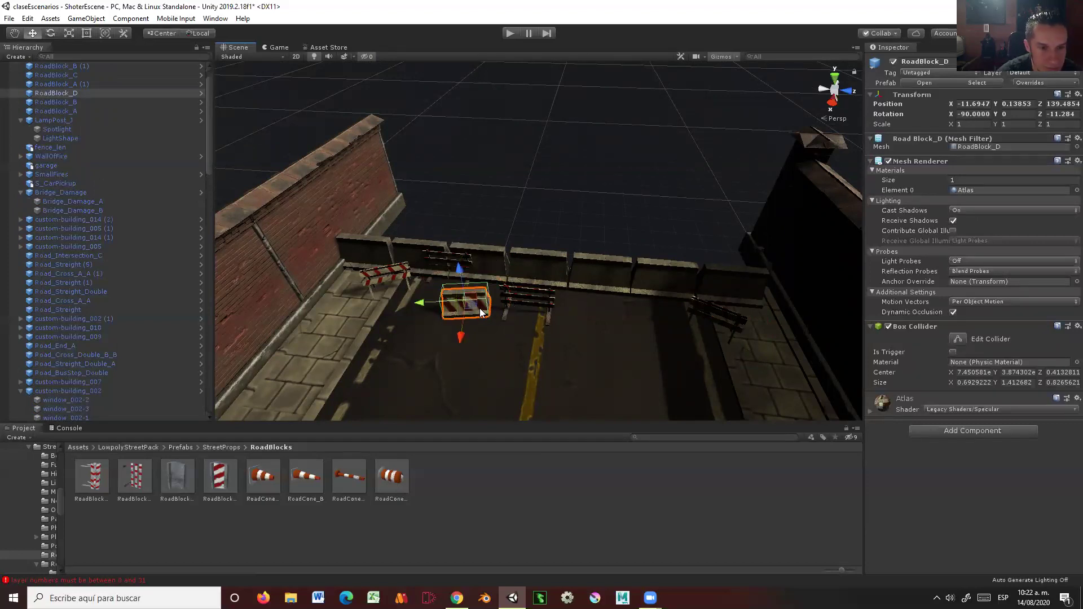
drag(475, 311, 462, 311)
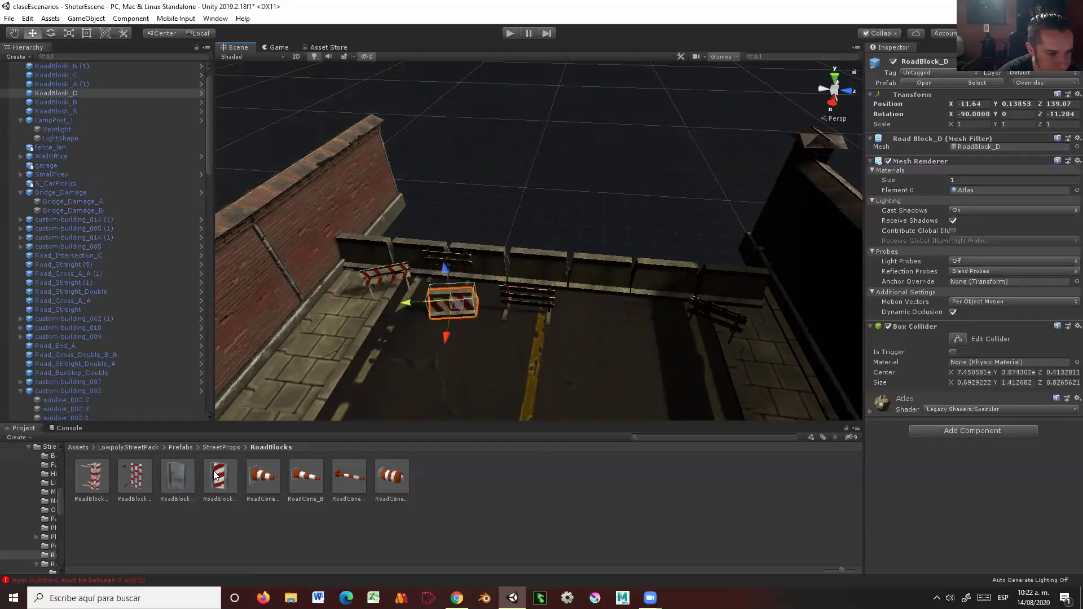
Step: Add a RoadBlock_A (2) barricade in front of the concrete row, angled at 14.621°
mouse_move(132, 479)
mouse_down()
mouse_move(618, 323)
mouse_move(245, 475)
mouse_up()
mouse_move(100, 476)
mouse_down()
mouse_move(643, 315)
mouse_move(617, 318)
mouse_move(624, 346)
mouse_up()
key(e)
alt+drag(459, 356, 493, 222)
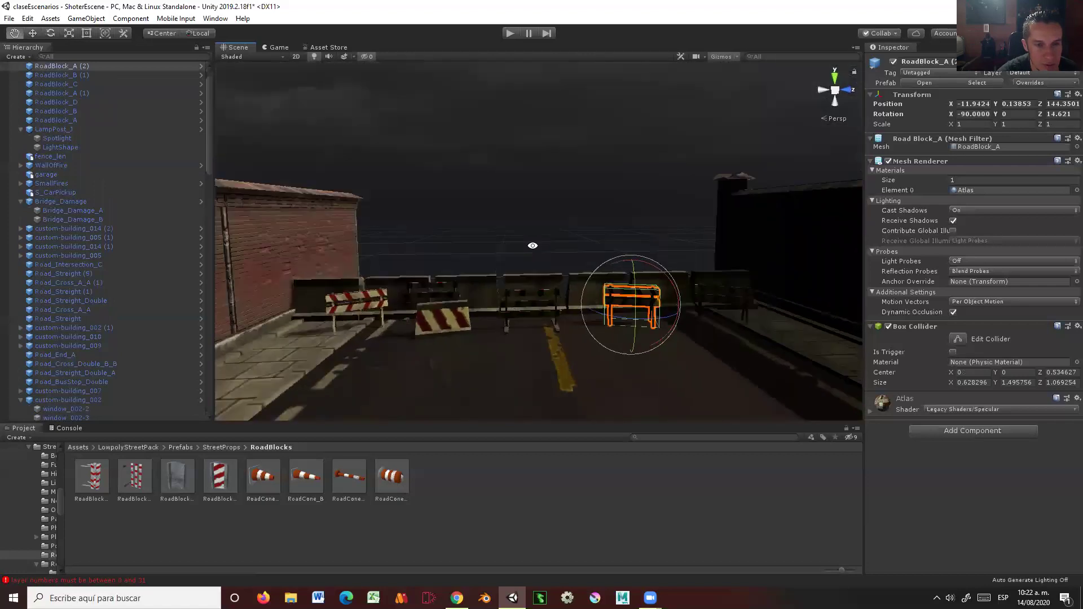
mouse_move(493, 223)
alt+mouse_down()
mouse_move(522, 286)
mouse_move(494, 185)
alt+mouse_up()
scroll(523, 280, down, 5)
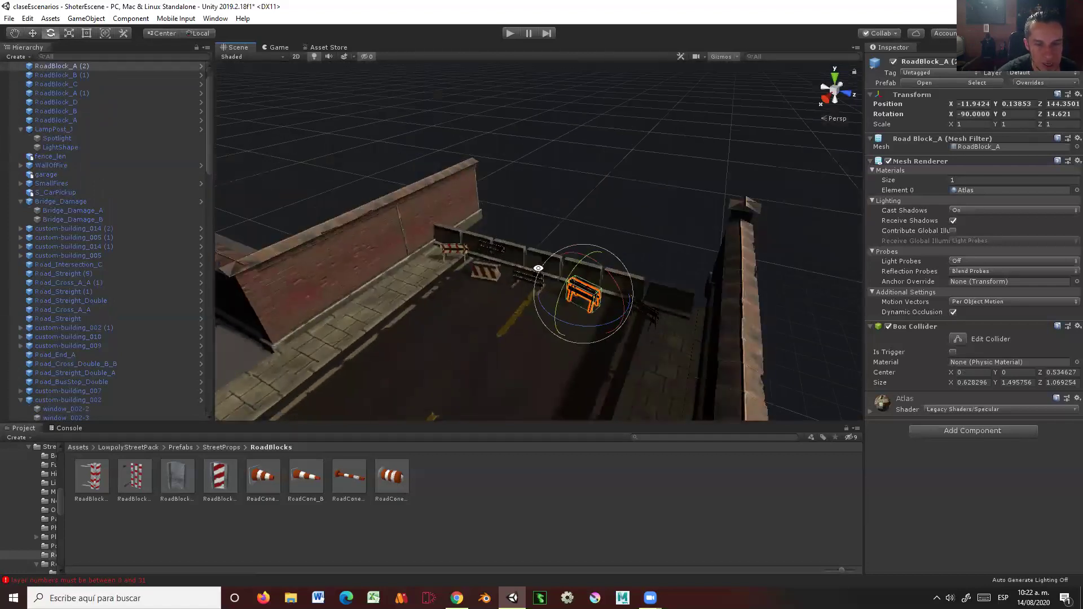
alt+drag(539, 268, 554, 306)
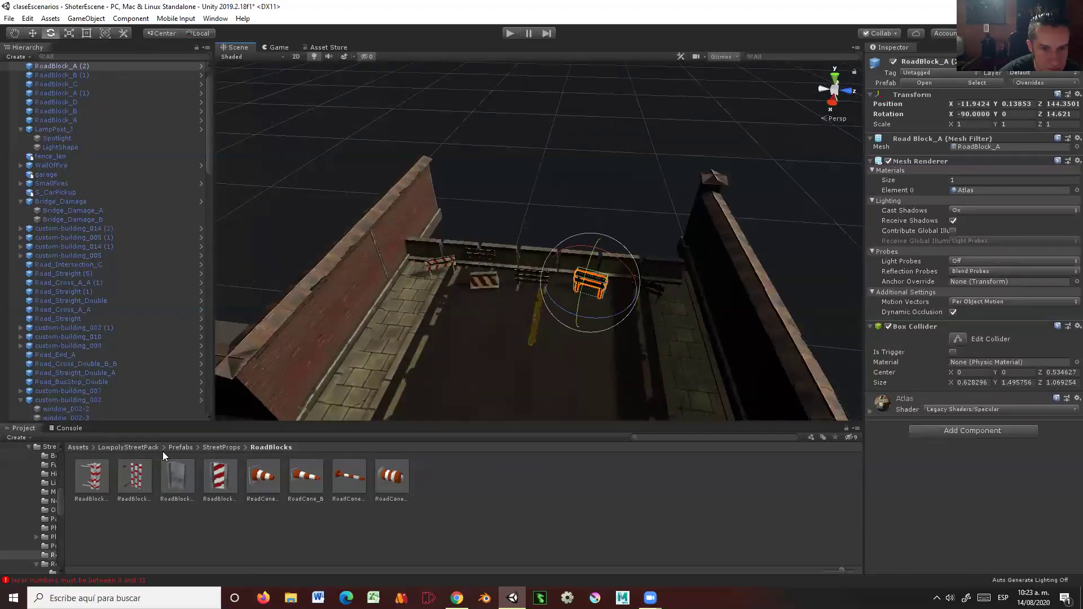
Step: Place a RoadCone_A in the street and tip RoadBlock_A (2) onto its side
click(260, 472)
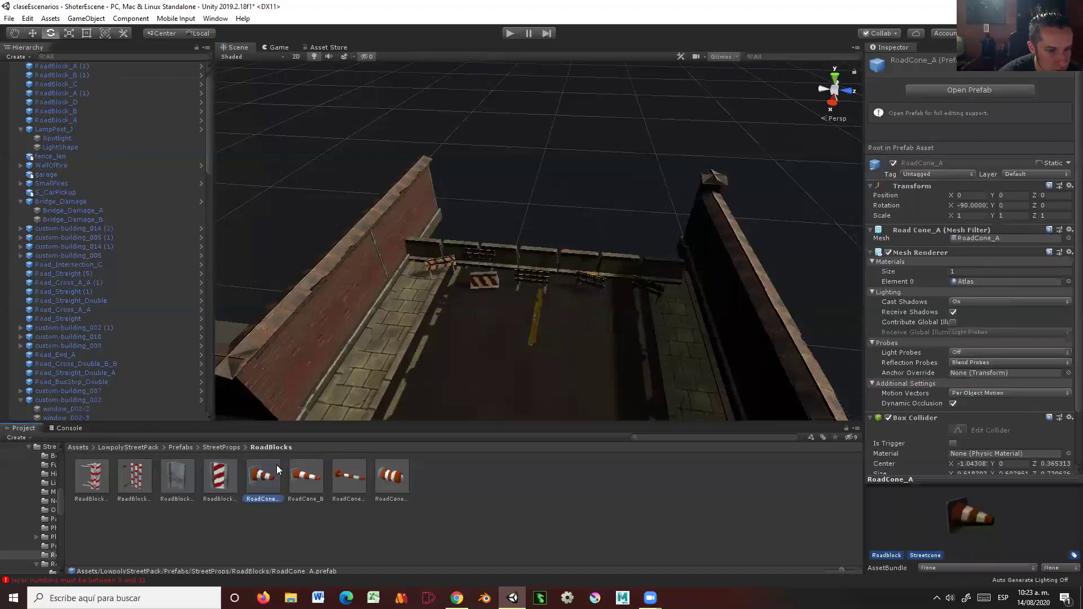
mouse_move(379, 480)
mouse_down()
mouse_move(496, 346)
mouse_move(489, 332)
mouse_up()
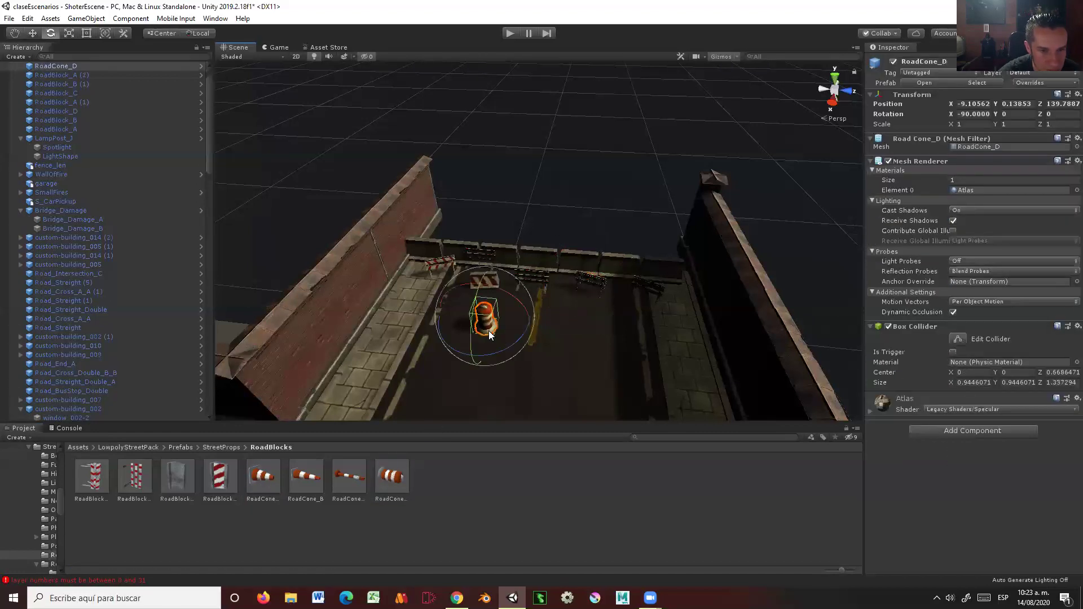
click(589, 285)
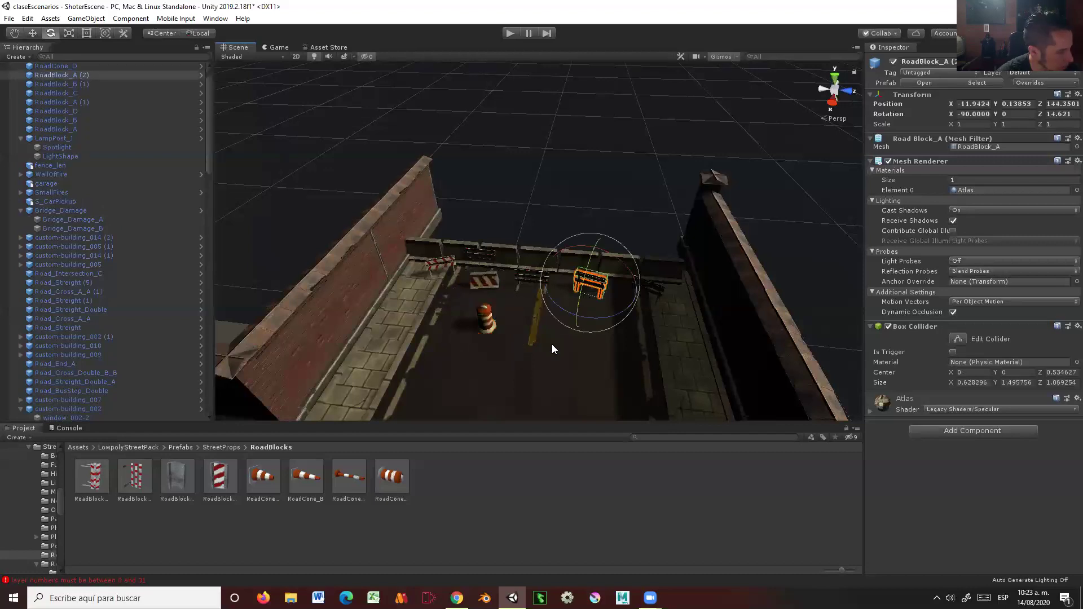
mouse_move(571, 342)
alt+mouse_down()
mouse_move(605, 293)
mouse_move(513, 261)
mouse_move(515, 309)
alt+mouse_up()
mouse_move(526, 235)
mouse_down()
mouse_move(500, 362)
mouse_move(417, 305)
mouse_up()
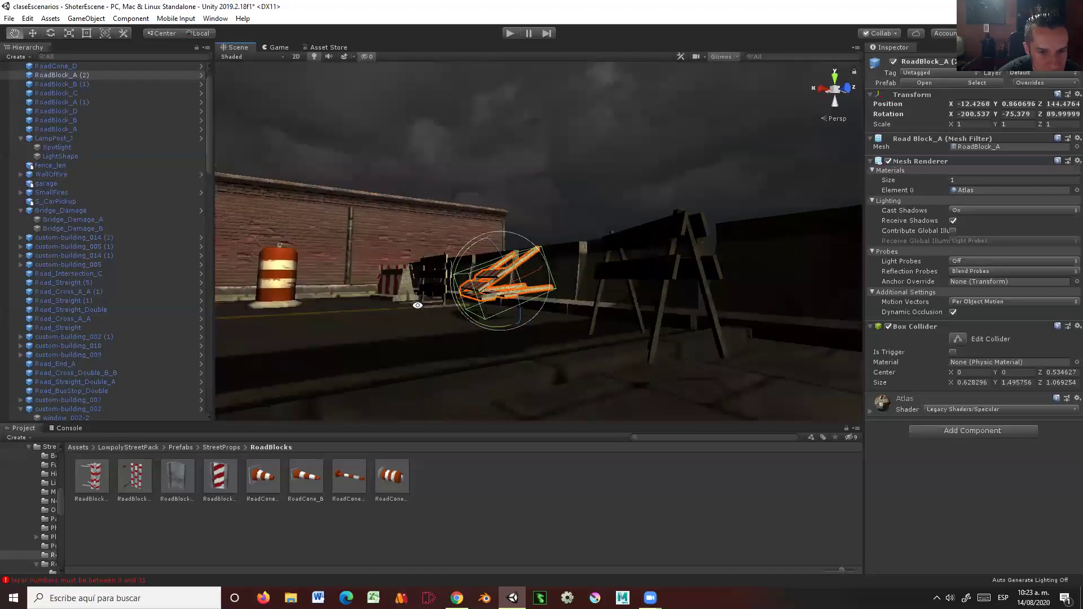
drag(461, 269, 463, 259)
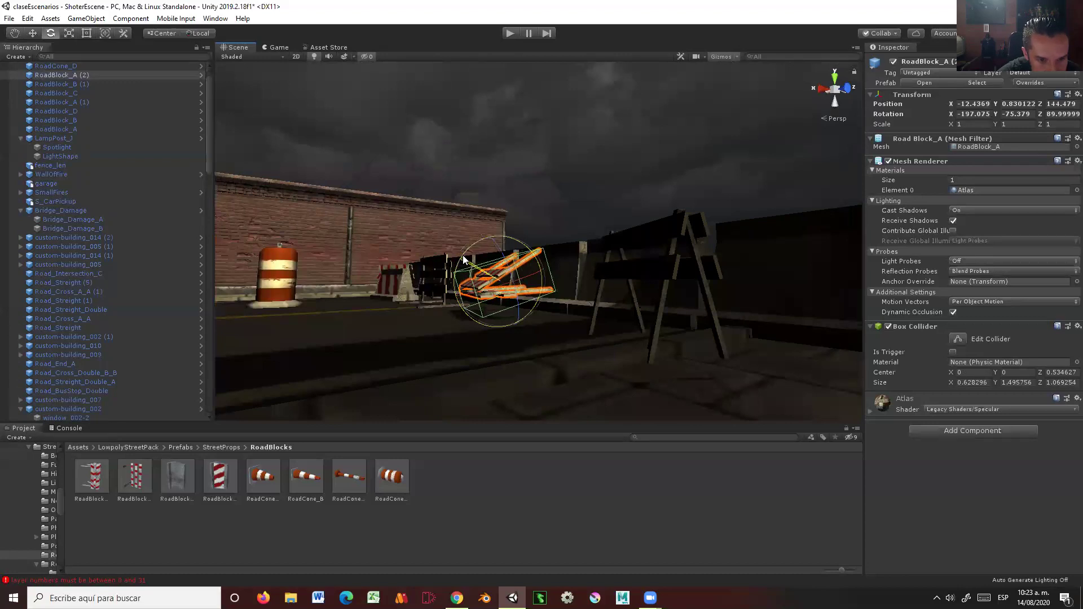
Step: Adjust the toppled RoadBlock_A (2)'s tilt and lower it to rest on the road
key(w)
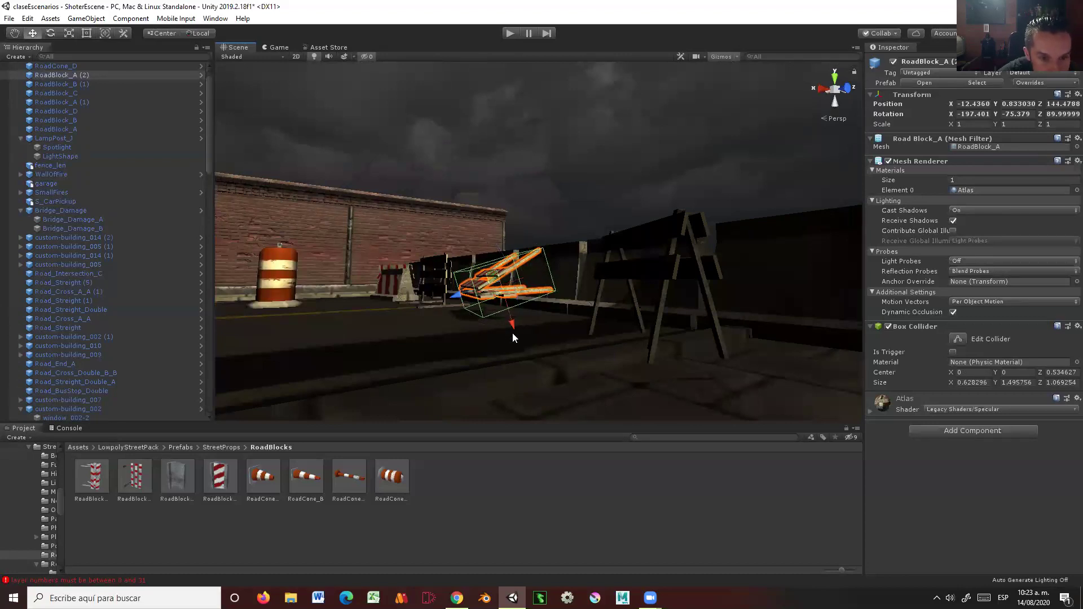
drag(513, 328, 515, 350)
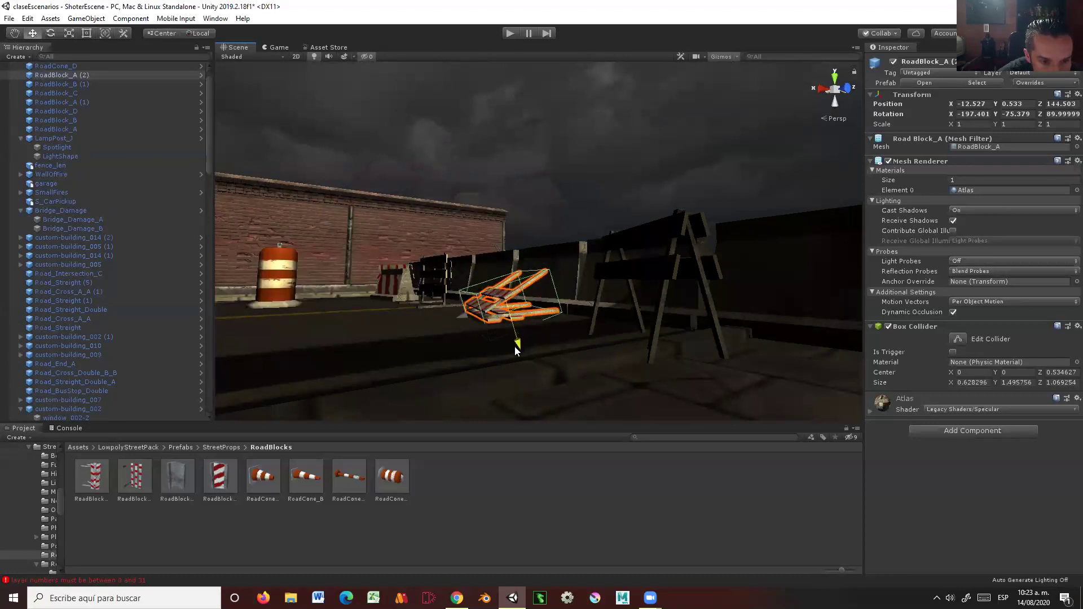
drag(514, 345, 513, 345)
key(e)
drag(473, 272, 475, 273)
key(w)
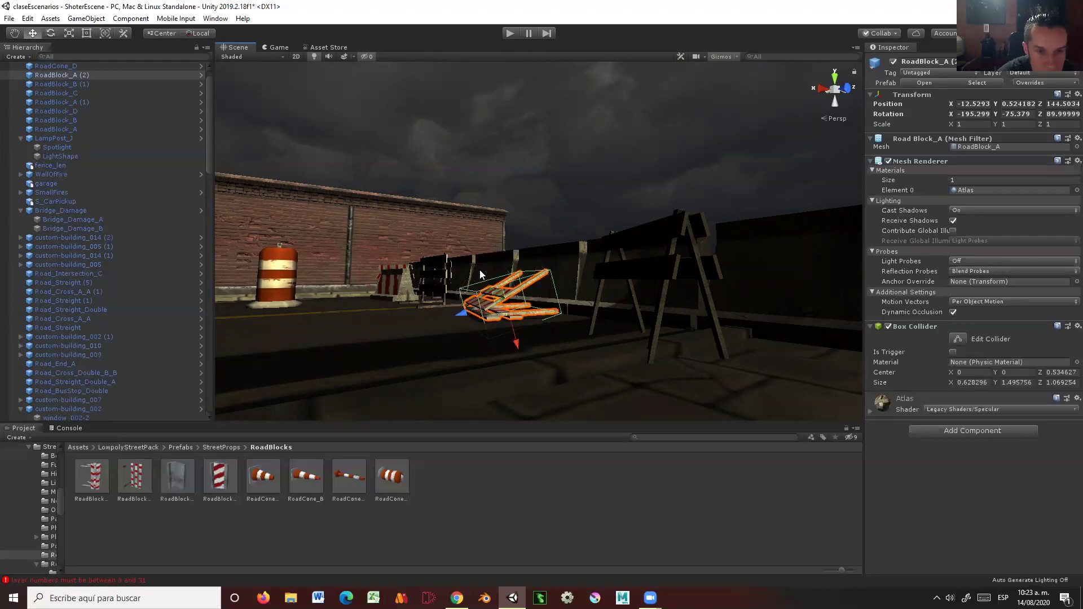
drag(513, 345, 515, 347)
mouse_move(436, 337)
alt+mouse_down()
mouse_move(513, 342)
mouse_move(474, 278)
mouse_move(491, 318)
mouse_move(502, 286)
alt+mouse_up()
click(474, 277)
Step: Tilt RoadBlock_B (1) and select the striped barrel
key(e)
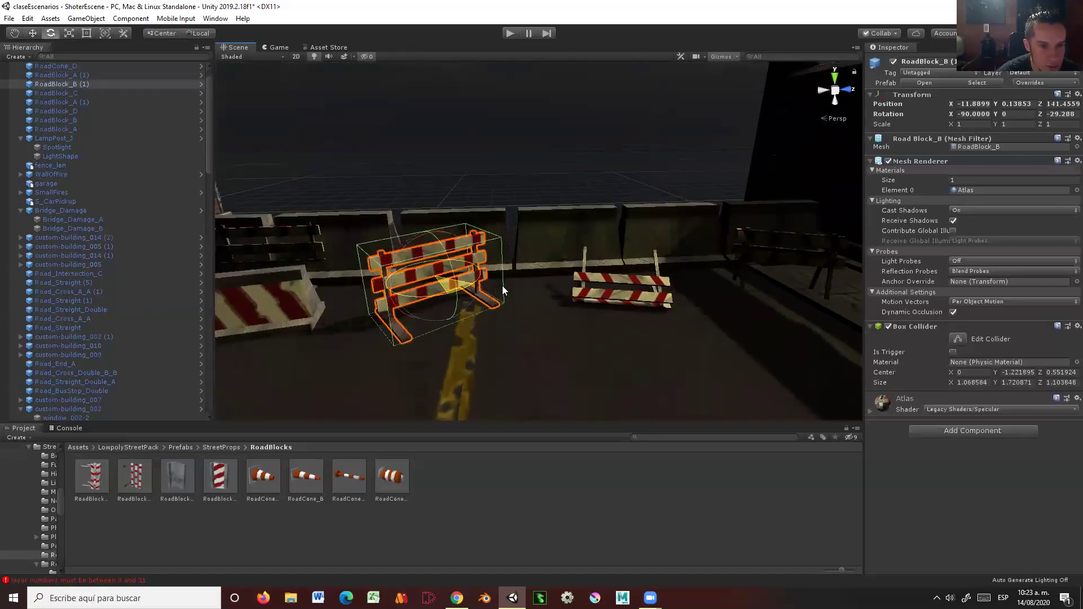
scroll(503, 330, down, 3)
alt+drag(505, 327, 323, 364)
click(316, 361)
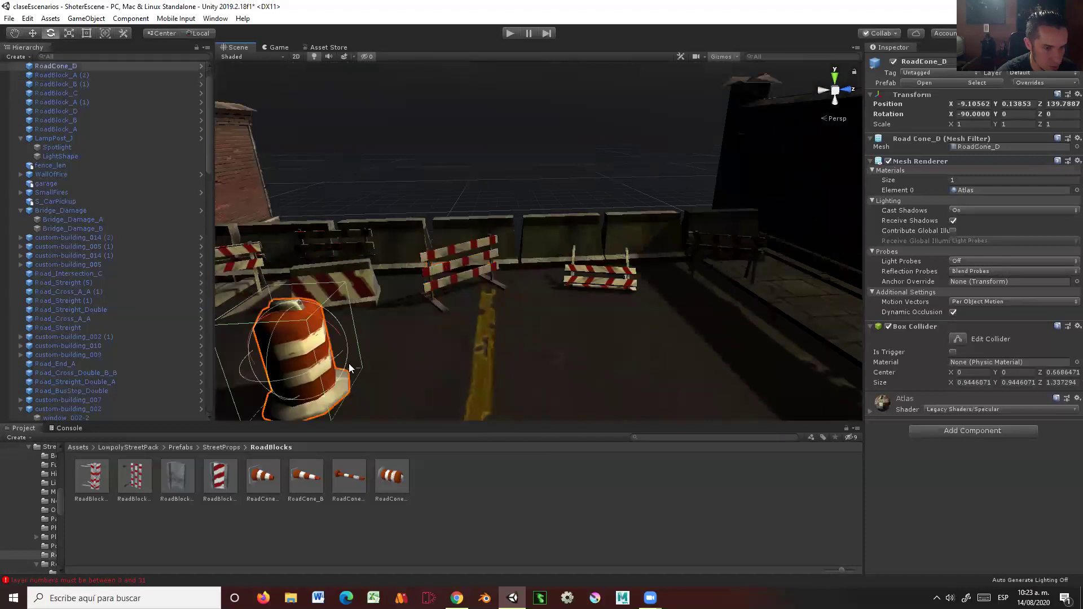
mouse_move(408, 359)
alt+mouse_down()
mouse_move(517, 367)
mouse_move(406, 238)
mouse_move(586, 277)
alt+mouse_up()
Step: Move RoadBlock_B toward the barrel and rotate it onto its side (24.87, 61.132, 89.385)
click(408, 200)
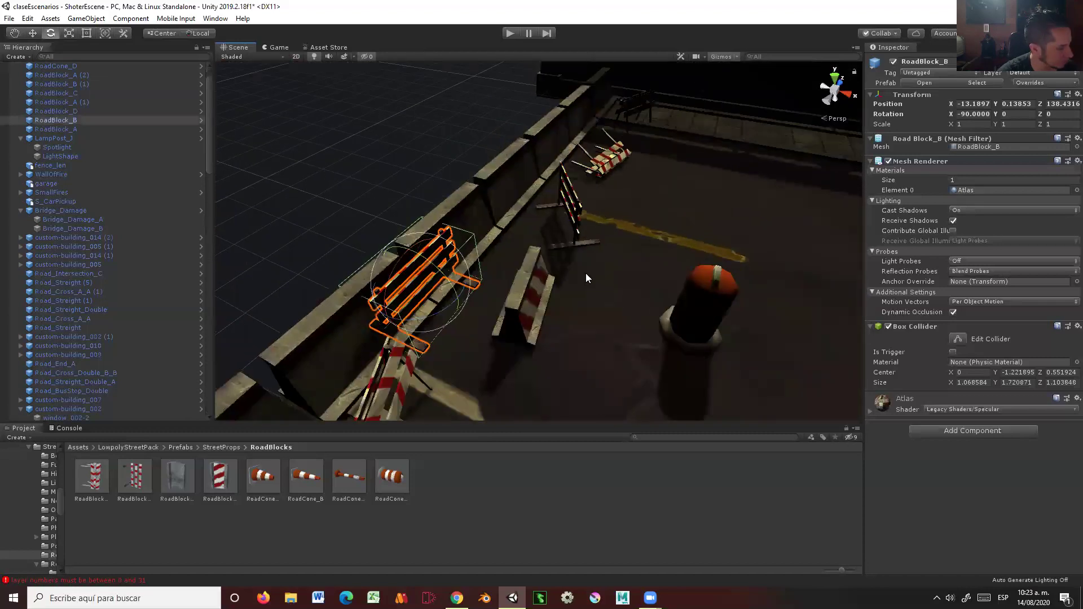
key(w)
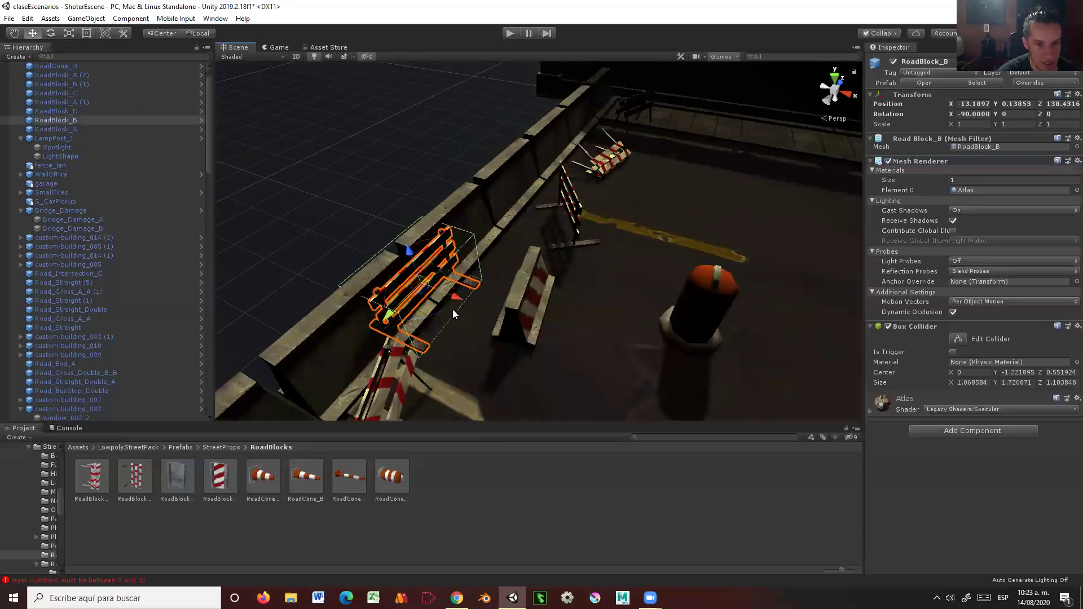
mouse_move(464, 300)
mouse_down()
mouse_move(589, 367)
mouse_move(547, 298)
mouse_move(599, 314)
mouse_up()
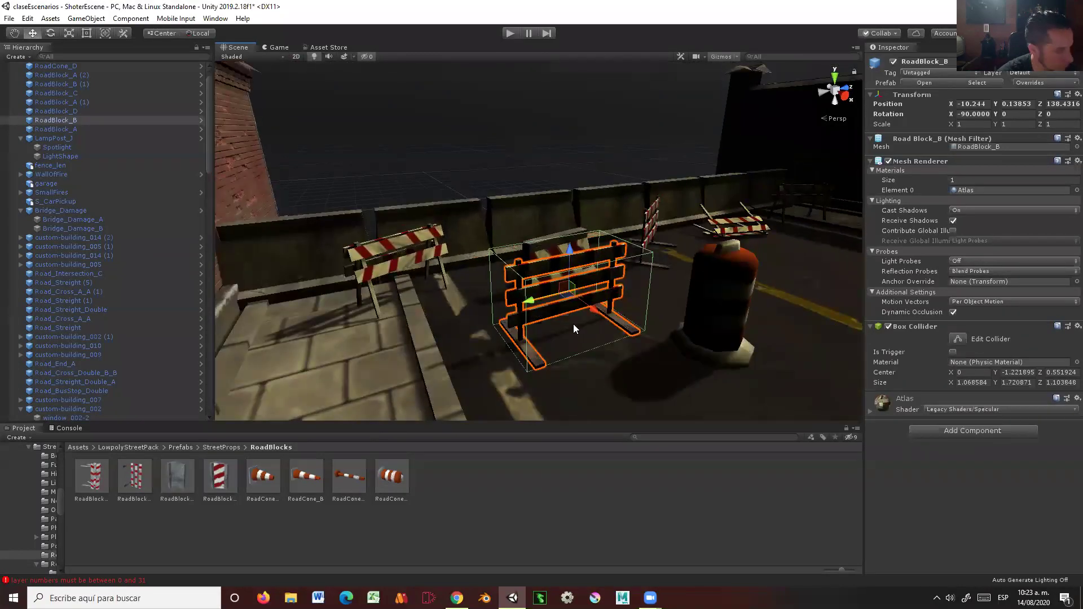
key(e)
mouse_move(593, 295)
mouse_down()
mouse_move(575, 206)
mouse_move(615, 294)
mouse_move(682, 253)
mouse_move(609, 322)
mouse_up()
mouse_move(356, 320)
alt+mouse_down()
mouse_move(501, 336)
mouse_move(467, 246)
mouse_move(452, 251)
mouse_move(450, 271)
mouse_move(477, 258)
mouse_move(657, 329)
mouse_move(612, 369)
alt+mouse_up()
key(e)
key(w)
key(e)
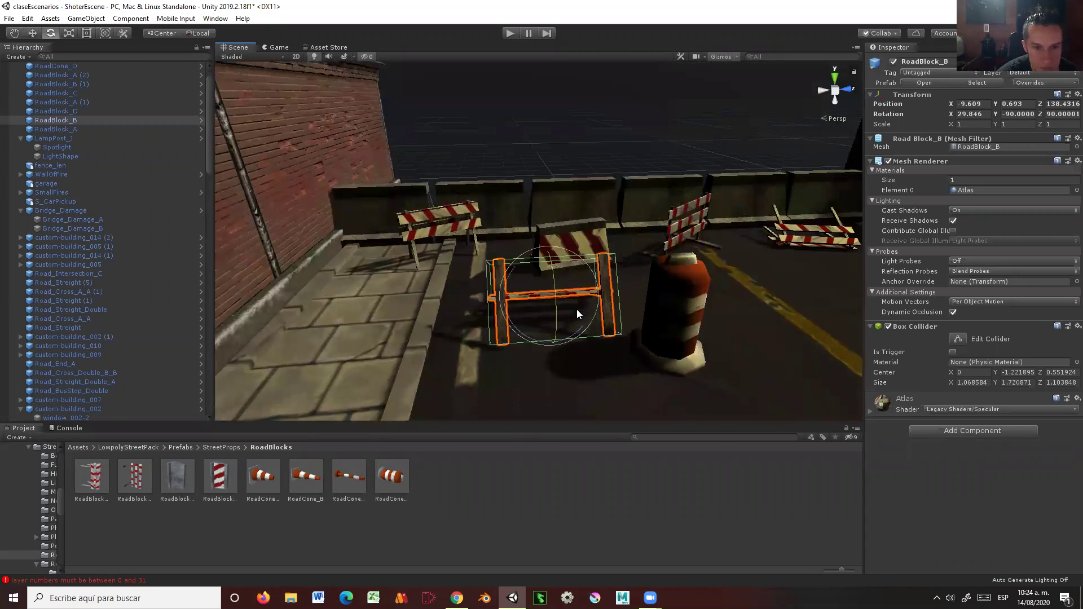
drag(577, 312, 578, 325)
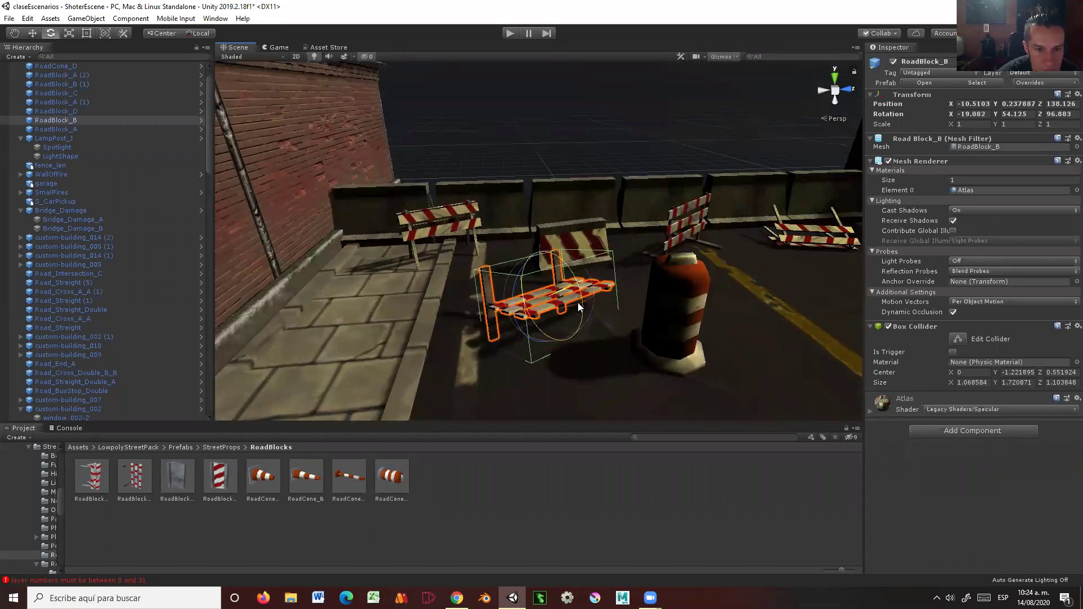
mouse_move(530, 272)
mouse_down()
mouse_move(548, 233)
mouse_move(602, 248)
mouse_move(585, 259)
mouse_up()
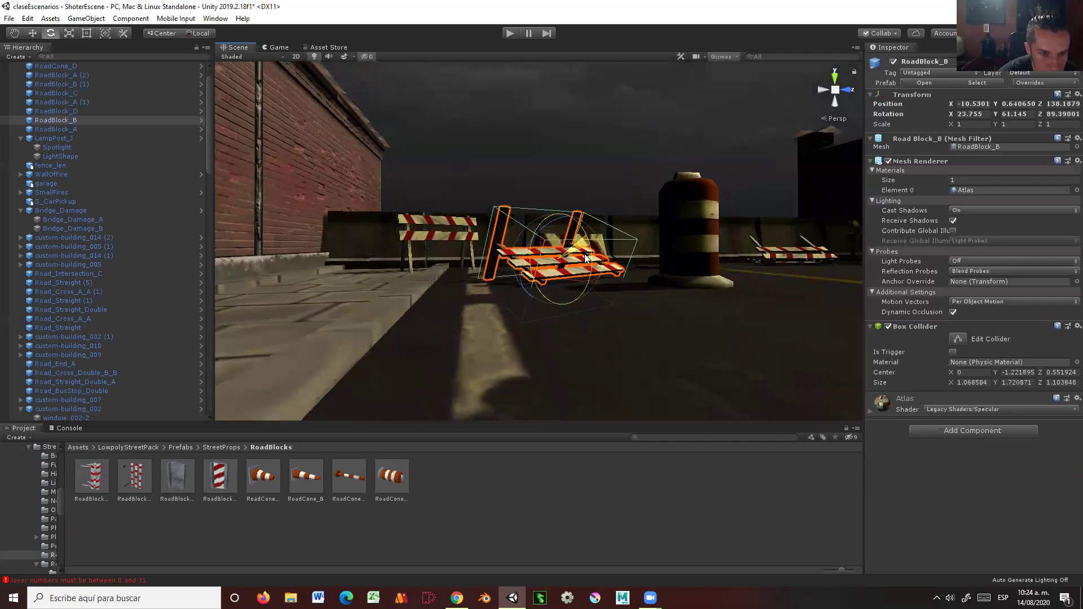
Step: Lower the toppled RoadBlock_B onto the road and slide it closer to the barrel
key(w)
drag(574, 221, 573, 221)
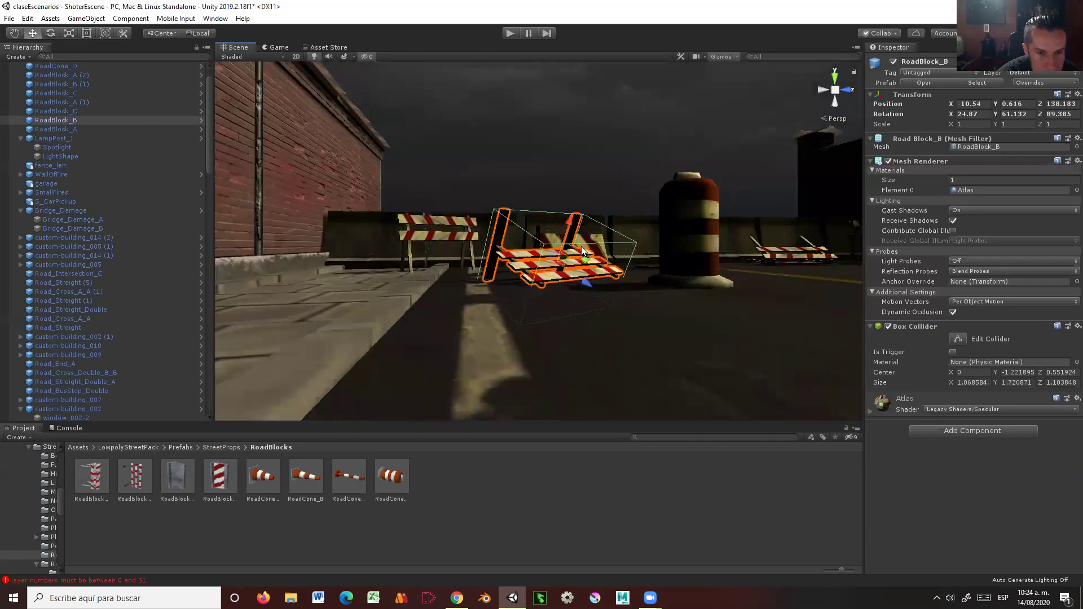
mouse_move(607, 294)
alt+mouse_down()
mouse_move(341, 313)
mouse_move(582, 325)
alt+mouse_up()
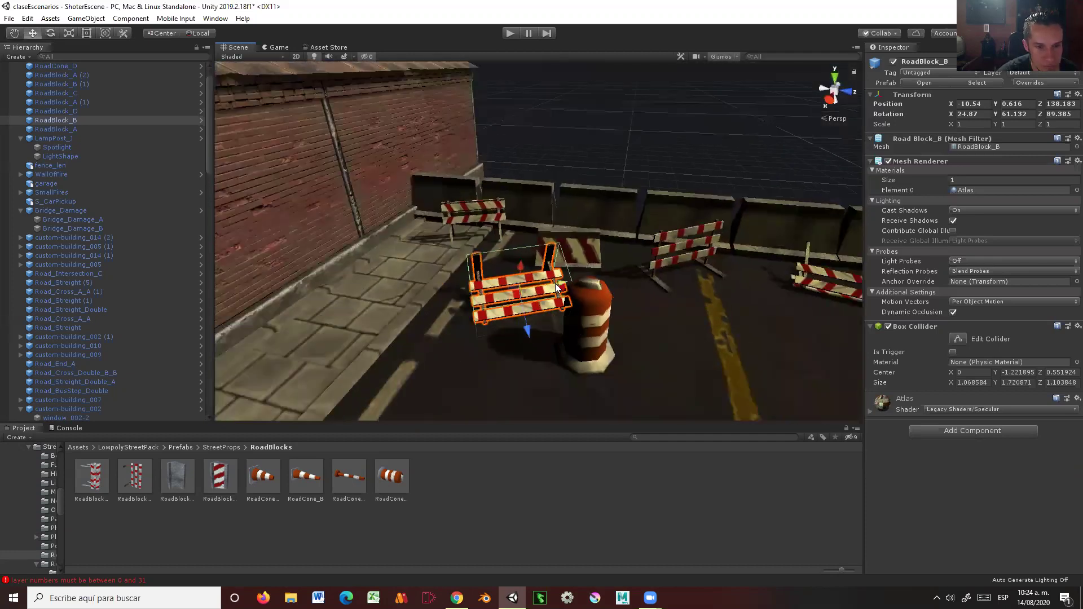
drag(555, 283, 517, 298)
click(575, 319)
mouse_move(574, 318)
alt+mouse_down()
mouse_move(499, 276)
mouse_move(554, 279)
mouse_move(363, 283)
mouse_move(377, 282)
alt+mouse_up()
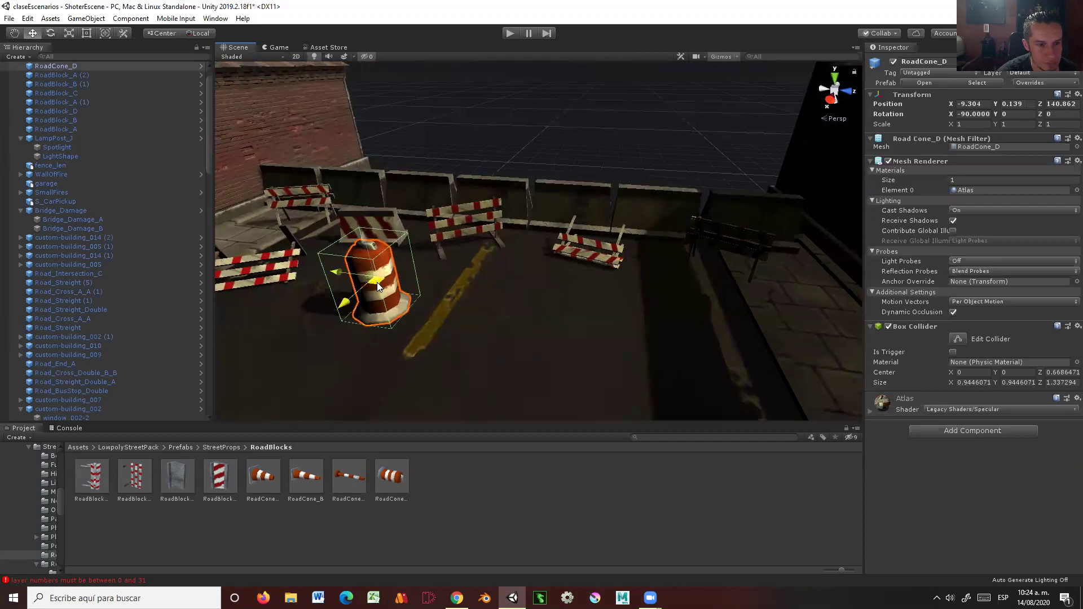
Step: Try placing a power pole from the Powerpoles folder, then delete it
click(219, 448)
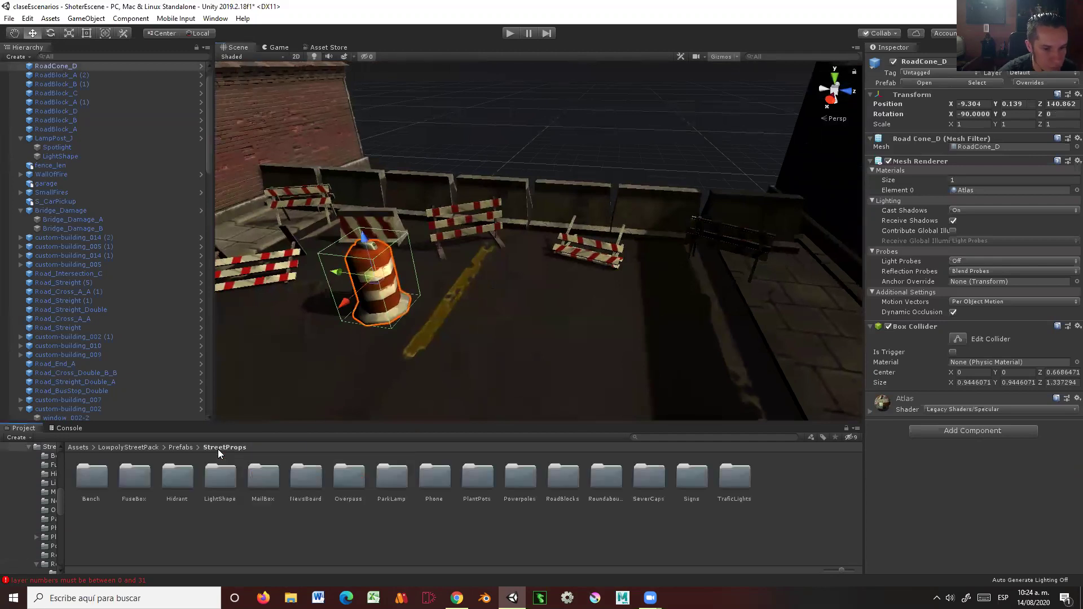
double_click(530, 479)
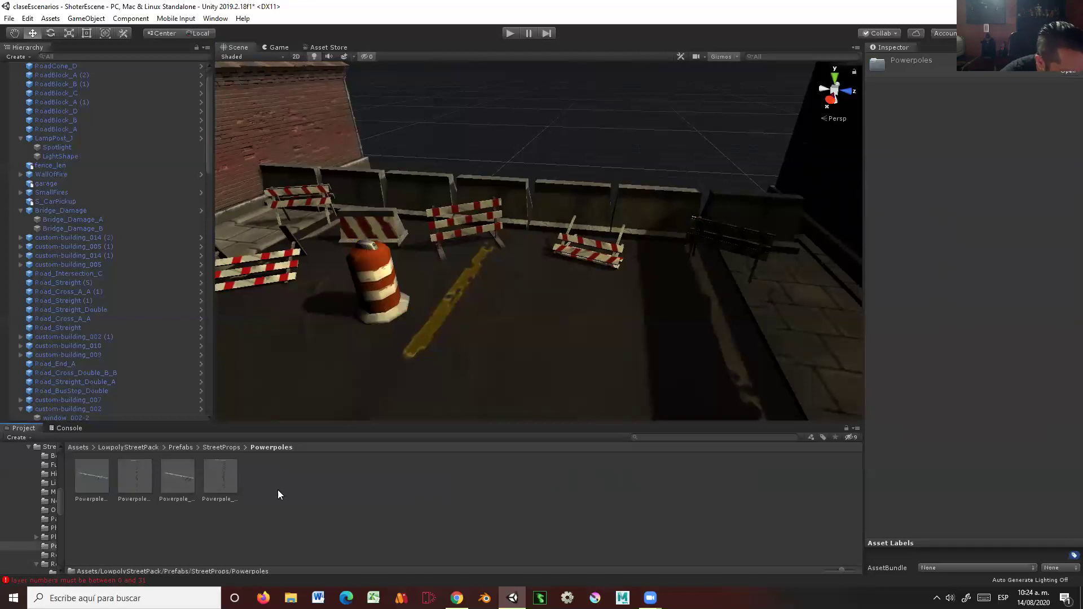
drag(215, 478, 516, 365)
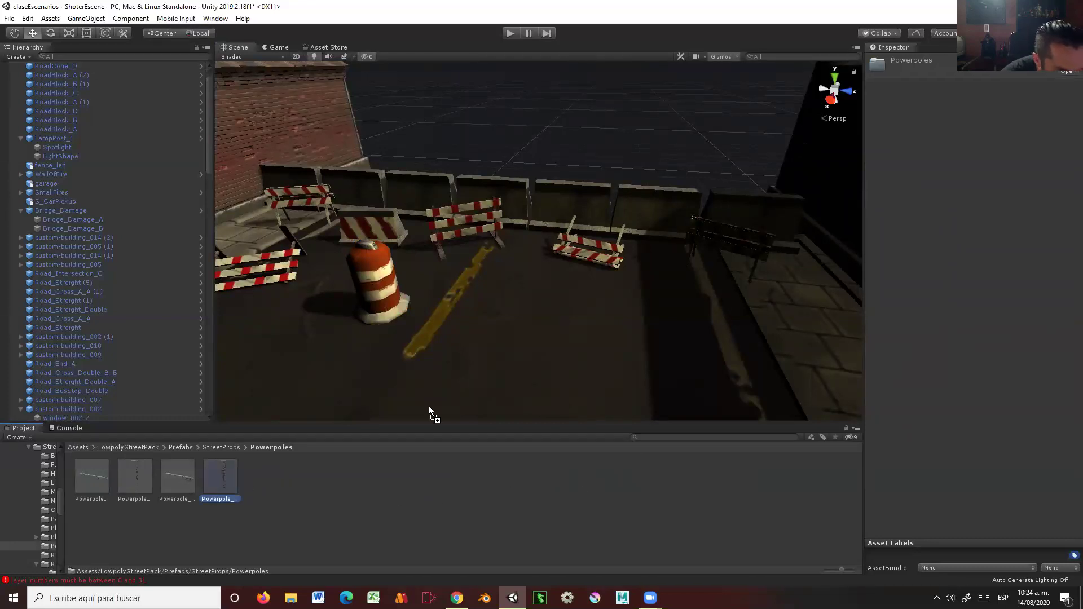
key(f)
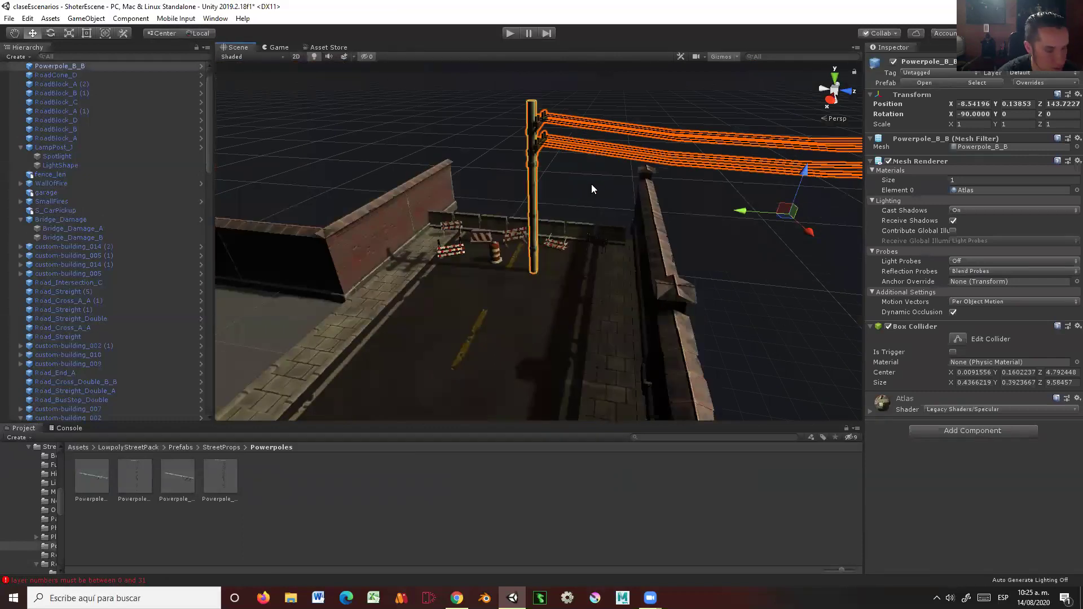
key(Delete)
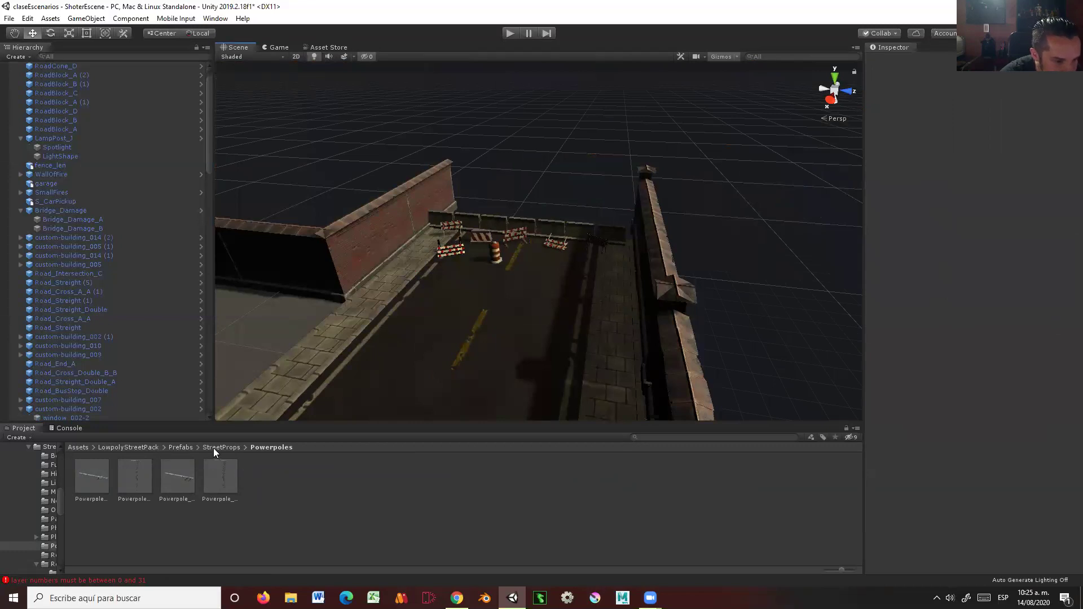
Step: Browse SewerCaps and Overpass, placing the Overpass_B staircase and undoing it
click(214, 448)
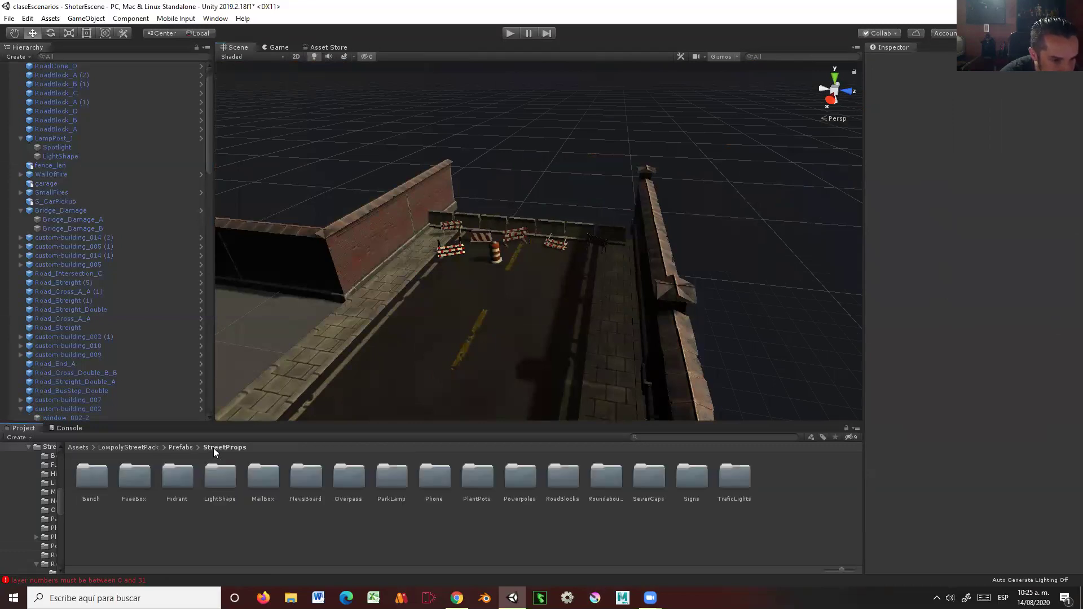
double_click(652, 481)
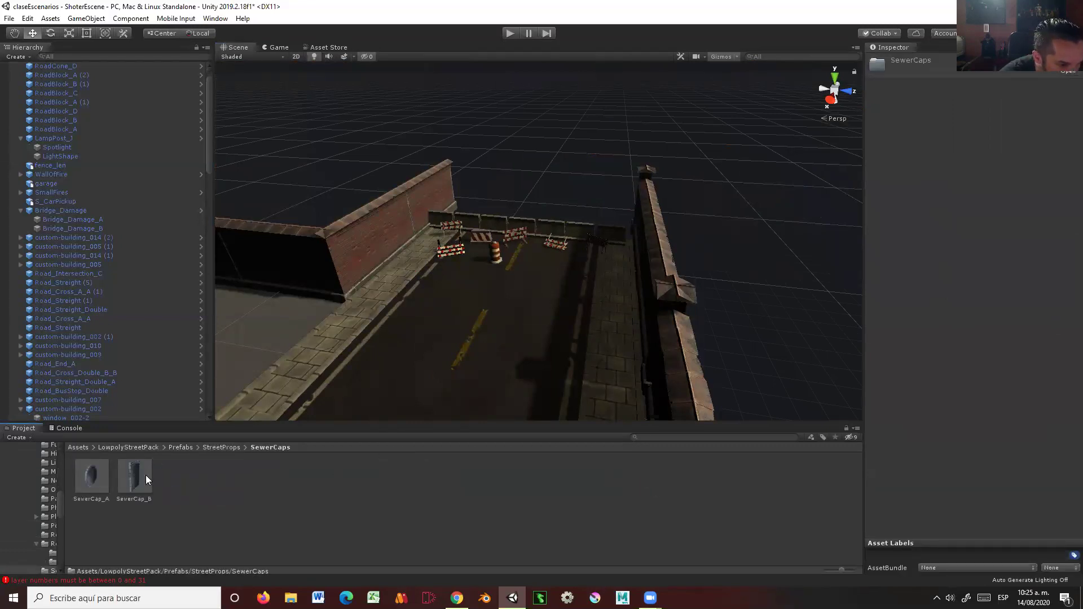
click(176, 446)
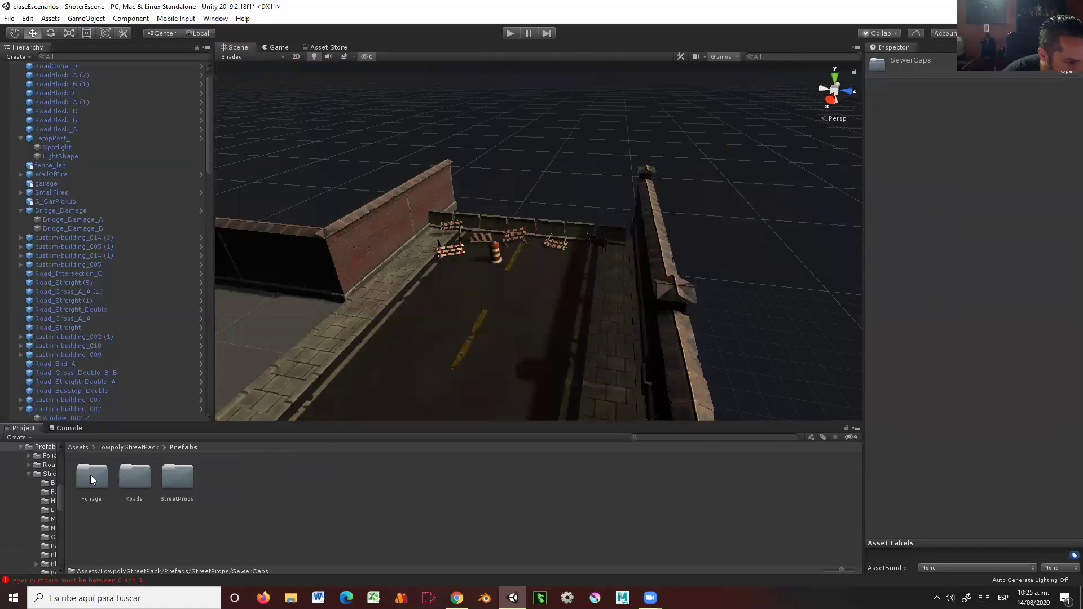
click(128, 446)
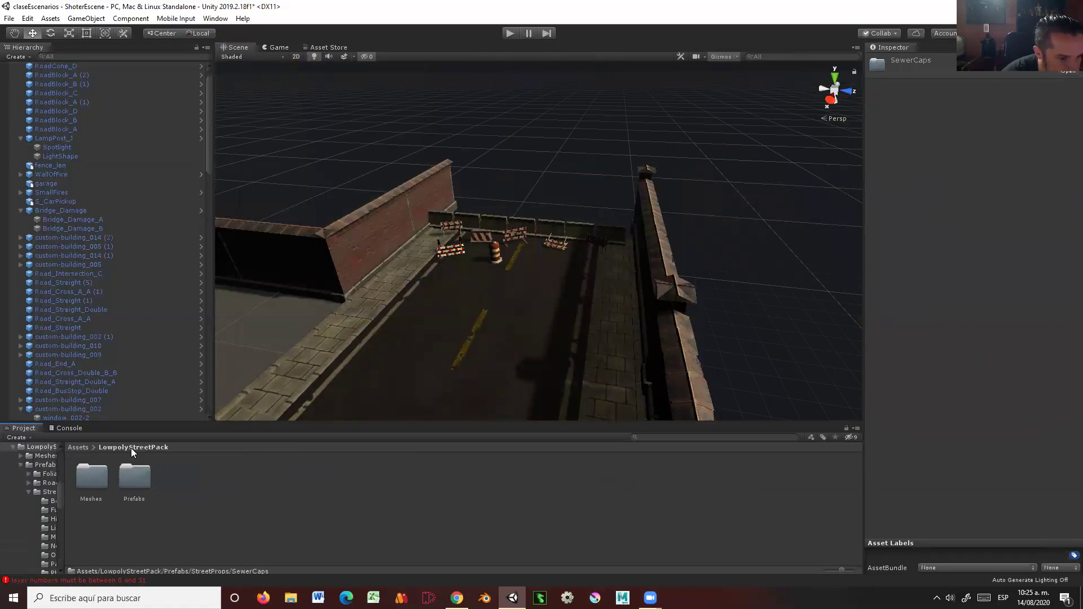
double_click(142, 483)
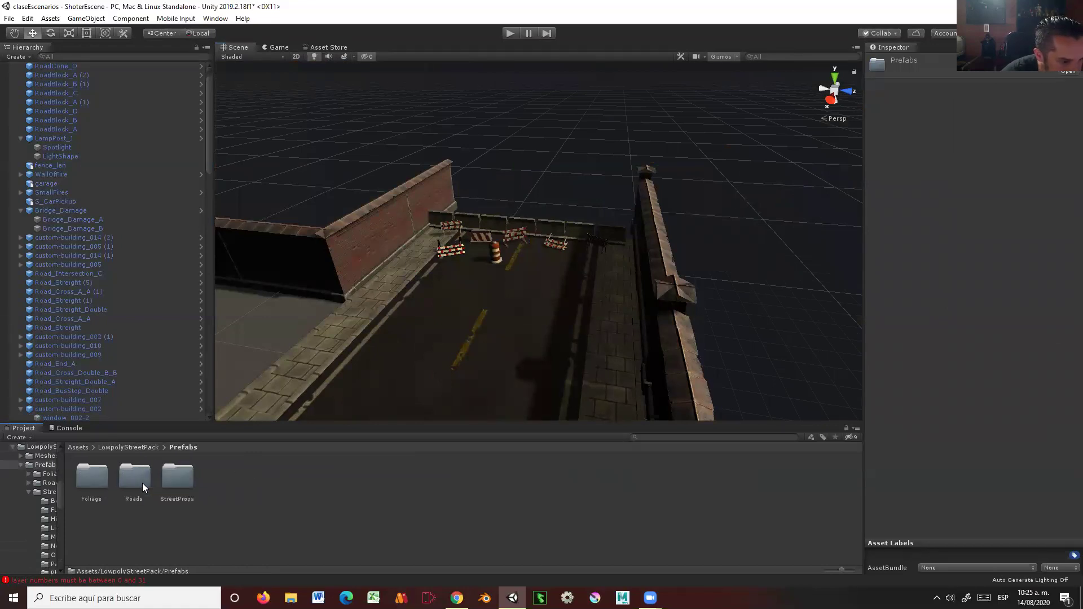
double_click(186, 480)
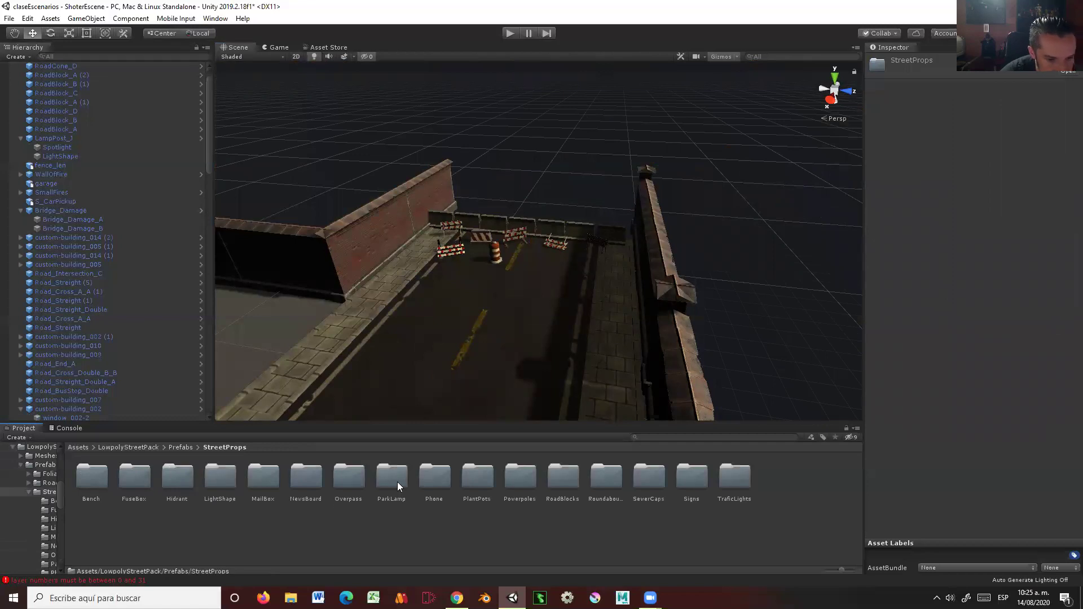
double_click(355, 480)
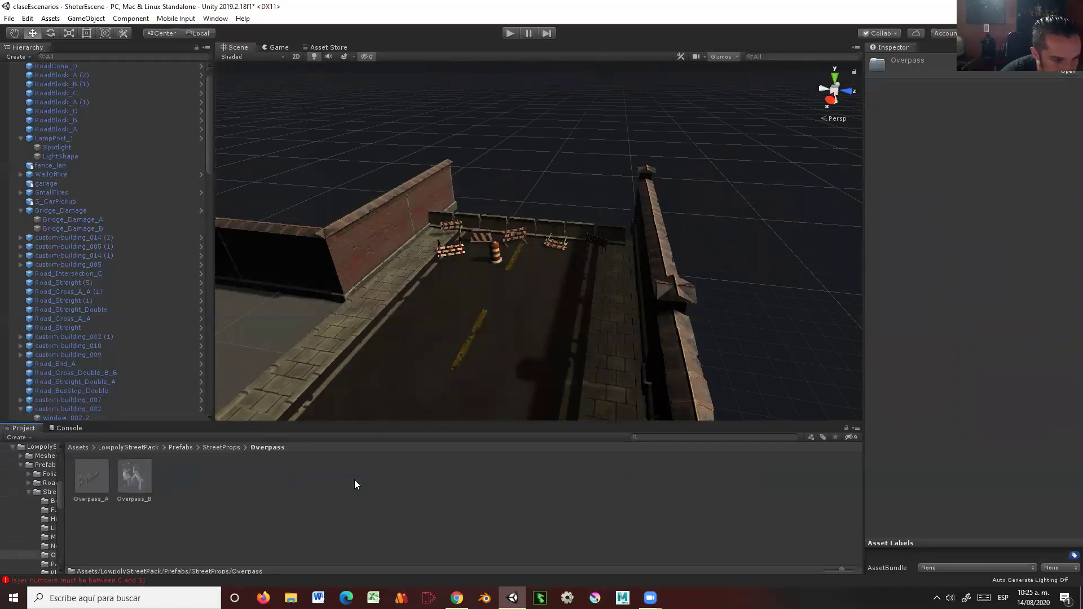
mouse_move(140, 478)
mouse_down()
mouse_move(454, 355)
mouse_move(442, 357)
mouse_up()
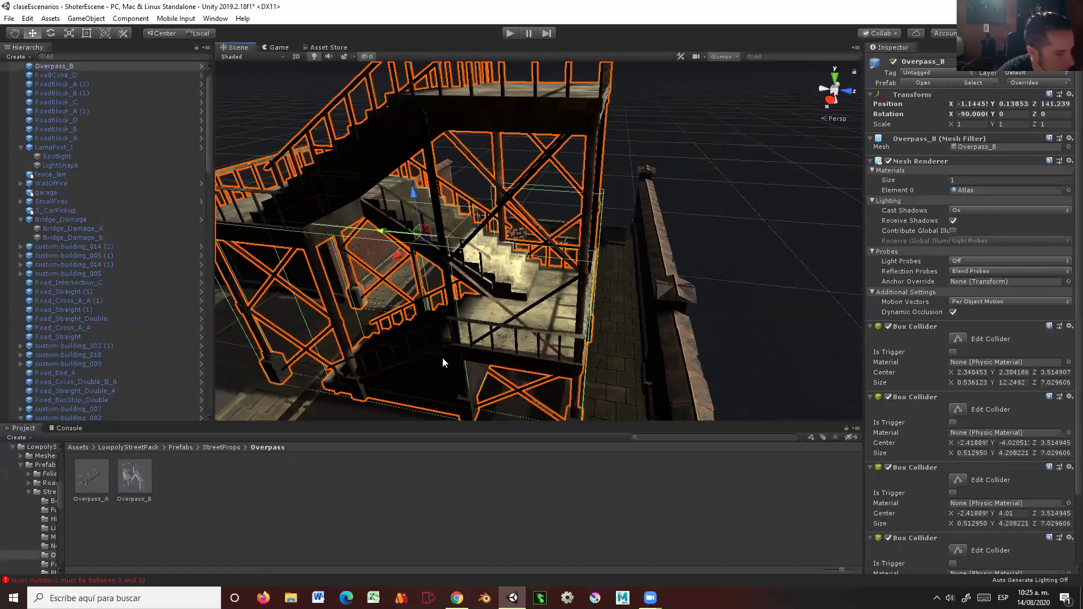
key(ctrl+z)
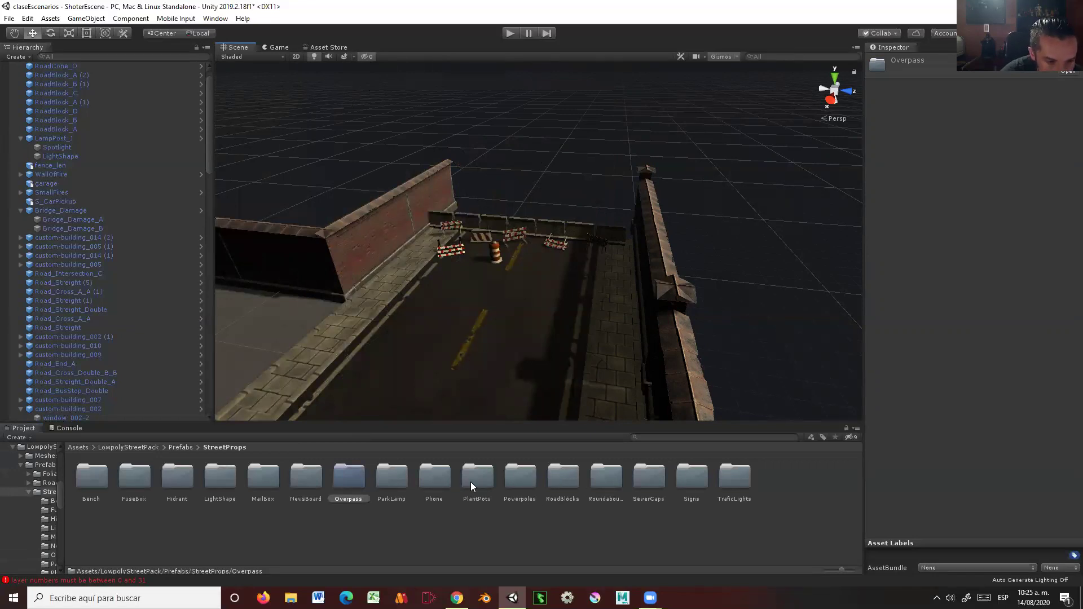
Step: Look through the NewsBoard, MailBox and LightShape folders, then open Bench
click(311, 482)
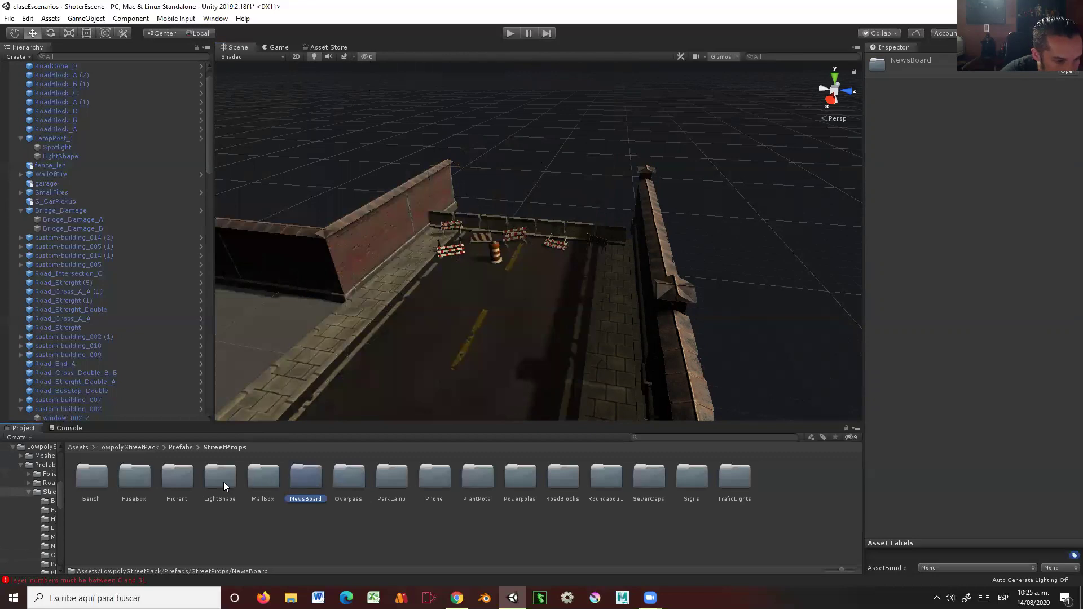
double_click(266, 481)
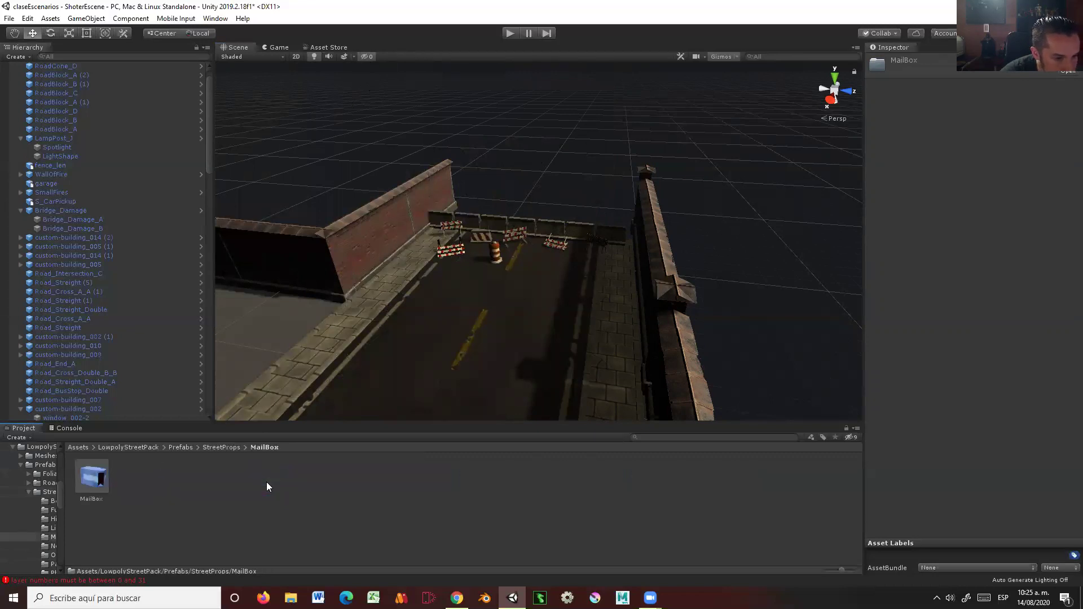
click(217, 446)
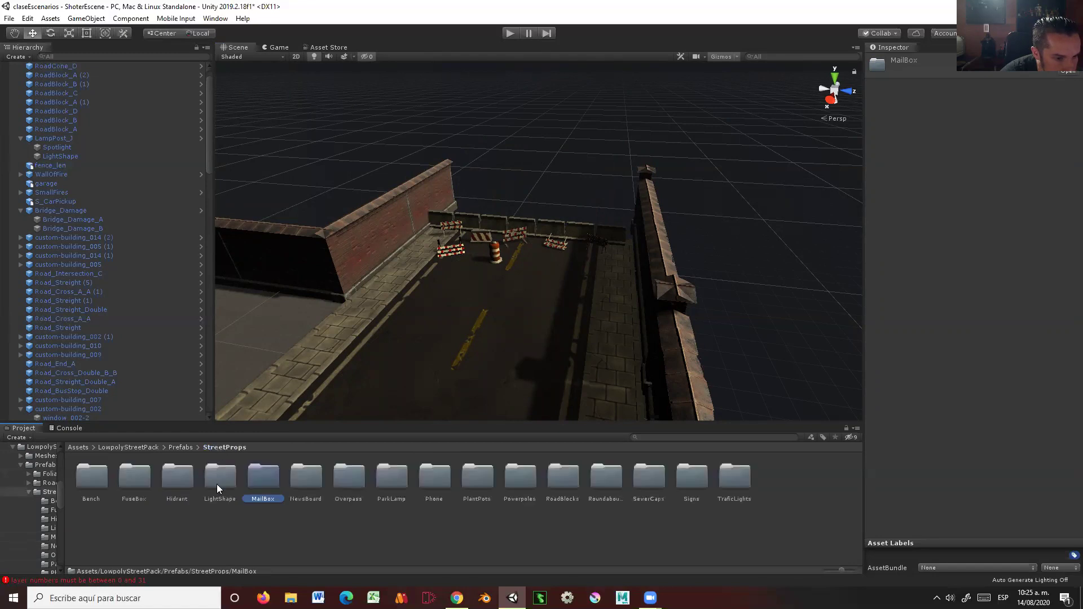
double_click(212, 484)
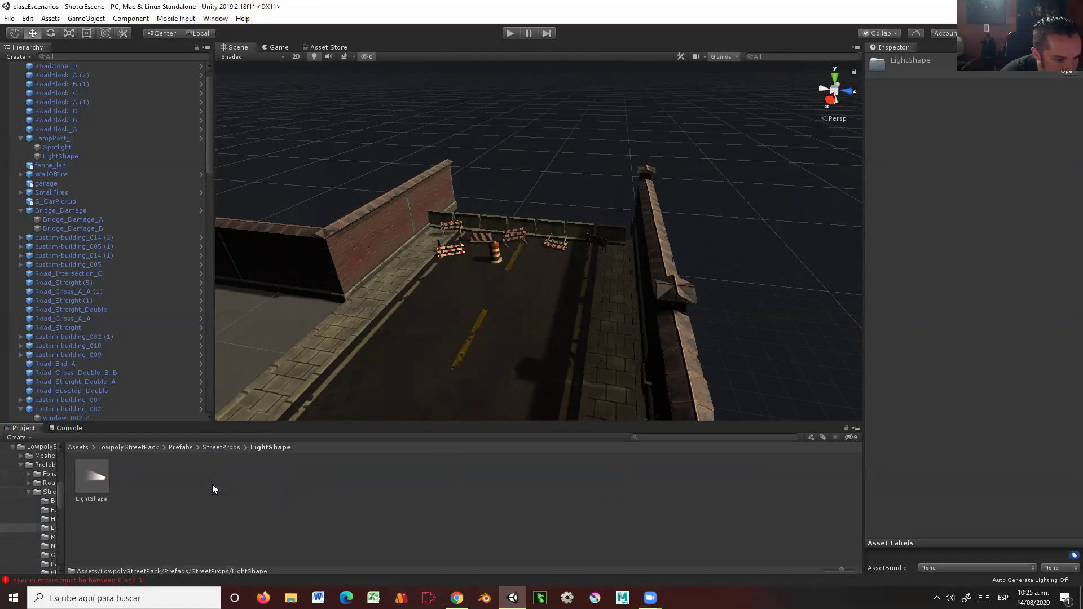
click(181, 447)
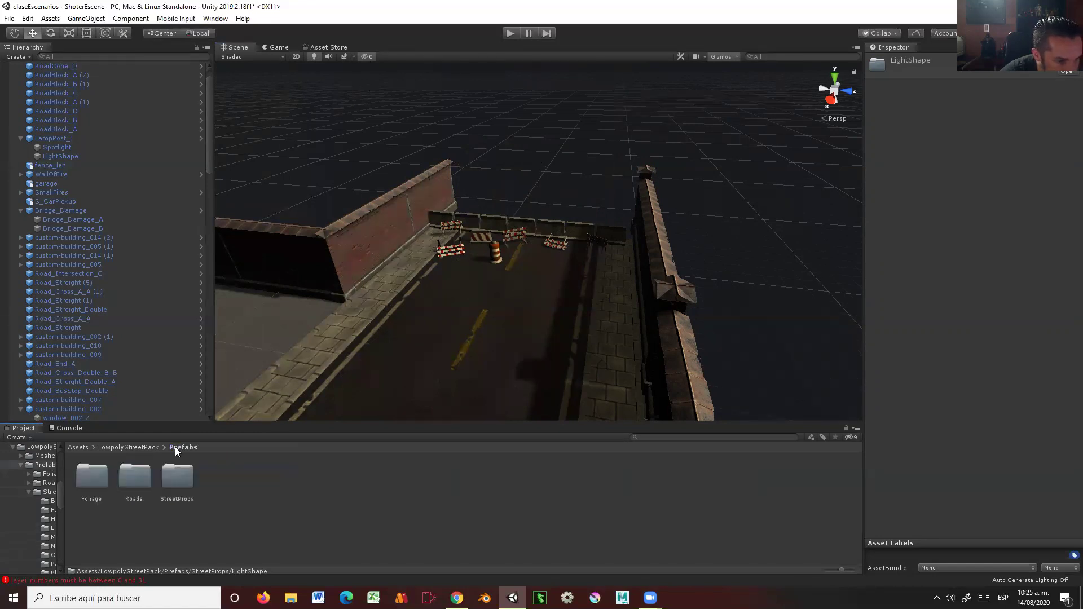
double_click(177, 479)
click(130, 483)
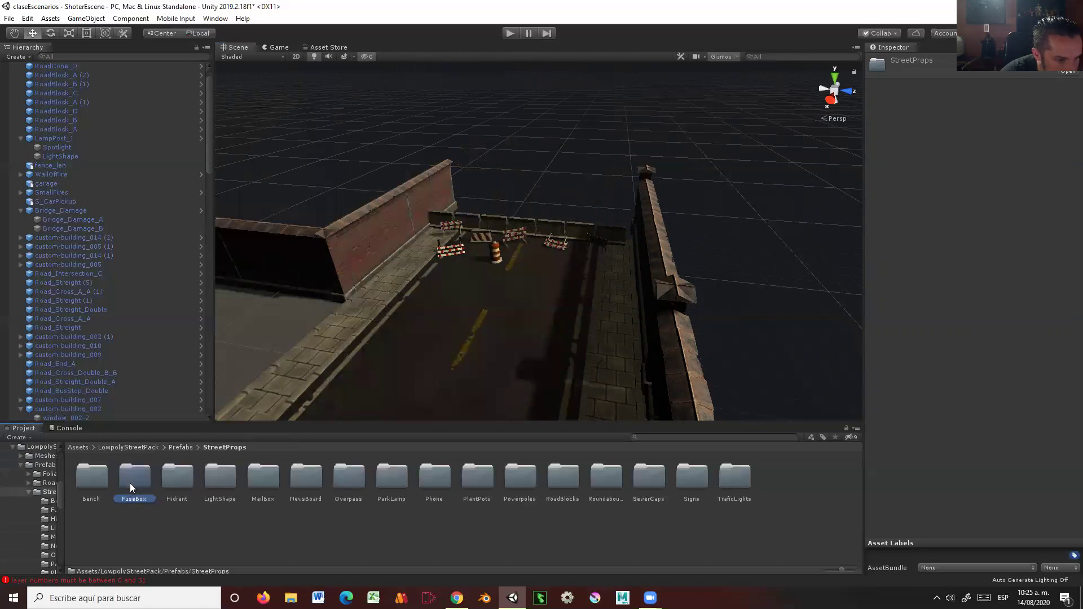
double_click(82, 483)
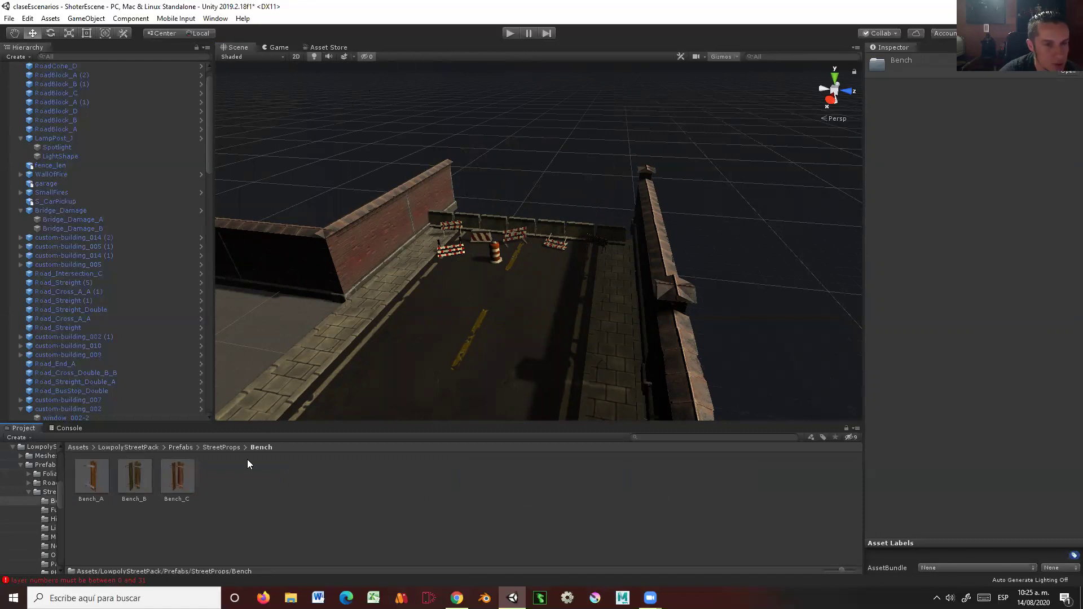
Step: Drop Bench_C into the scene and move it beside the right-hand barricades
mouse_move(177, 479)
mouse_down()
mouse_move(499, 222)
mouse_move(484, 204)
mouse_up()
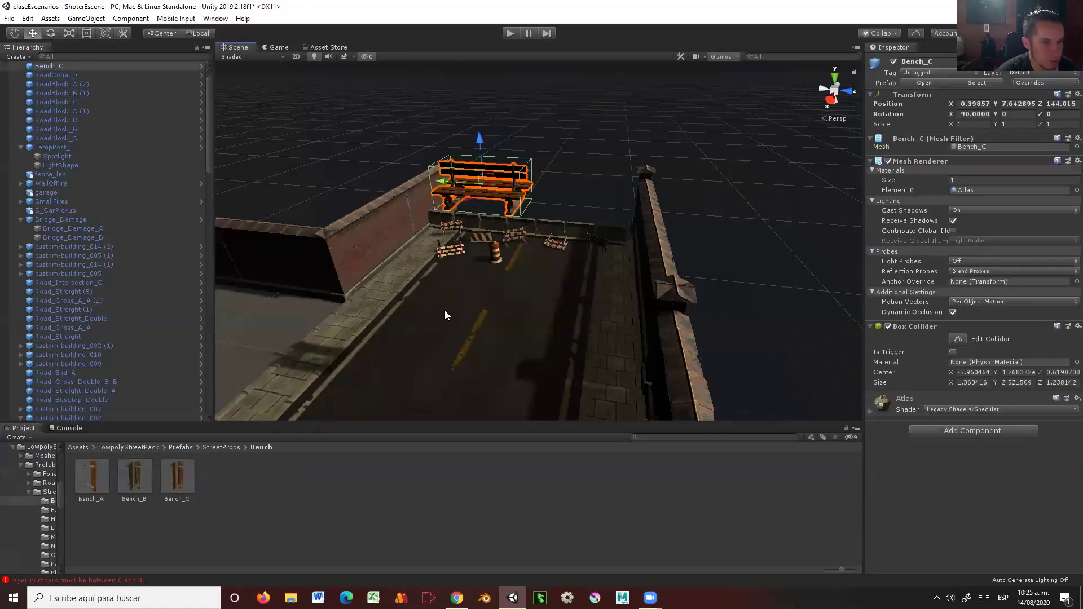
right_drag(445, 315, 305, 179)
drag(333, 117, 579, 181)
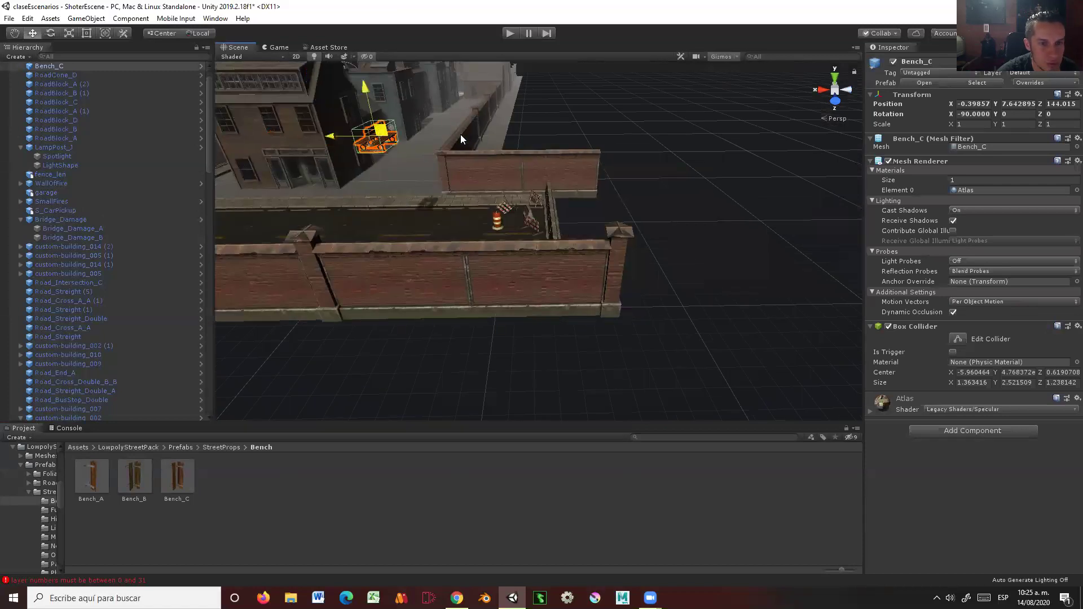
scroll(568, 219, up, 1)
right_drag(569, 215, 673, 220)
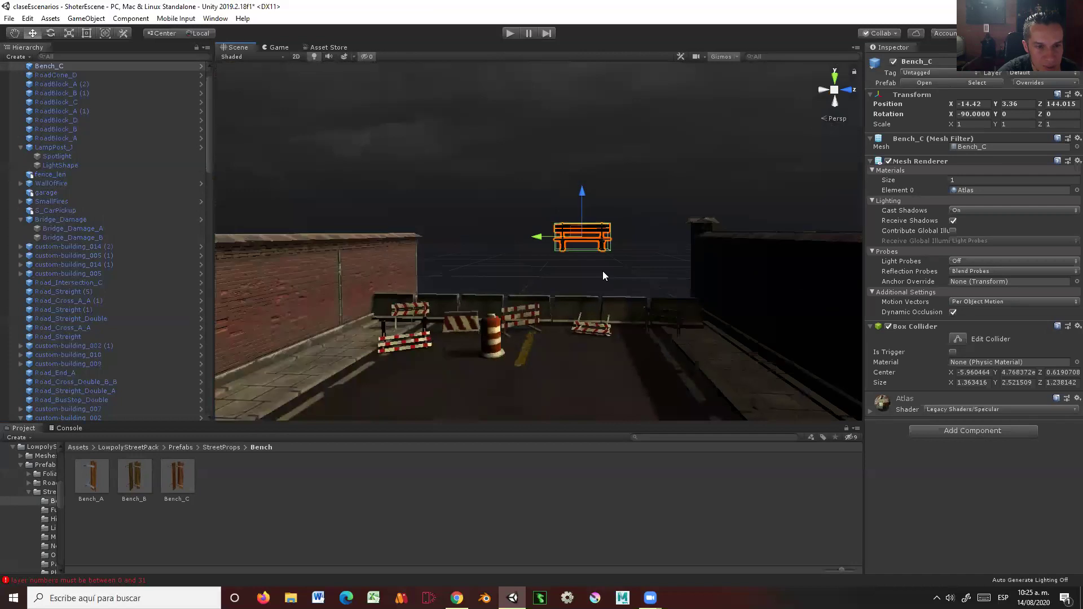
right_drag(673, 220, 576, 287)
Step: Tilt the bench at an angle and set it down on the wall
key(e)
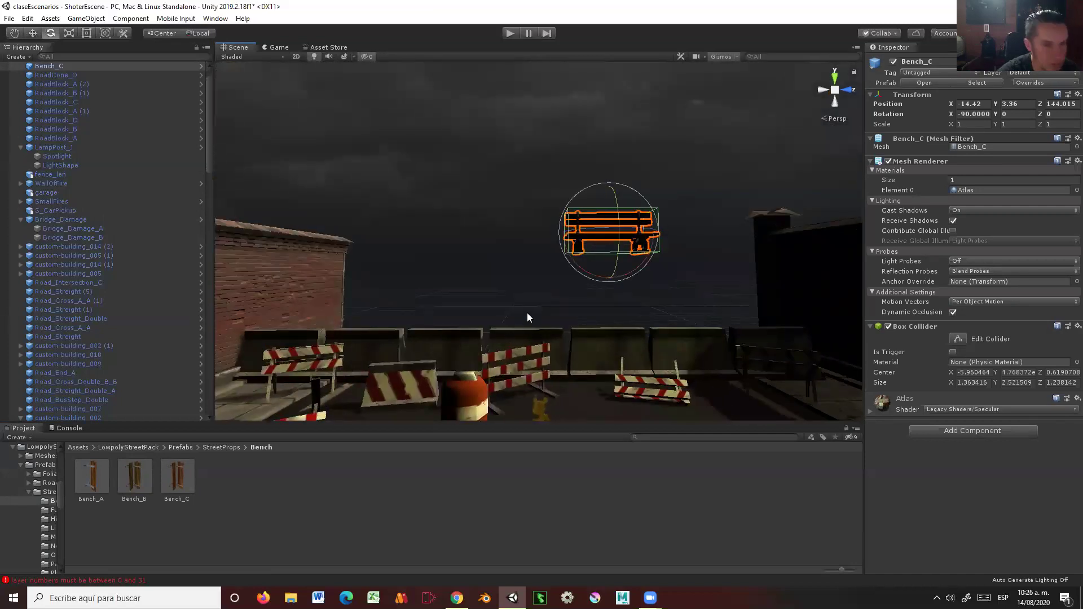
drag(597, 252, 614, 203)
key(w)
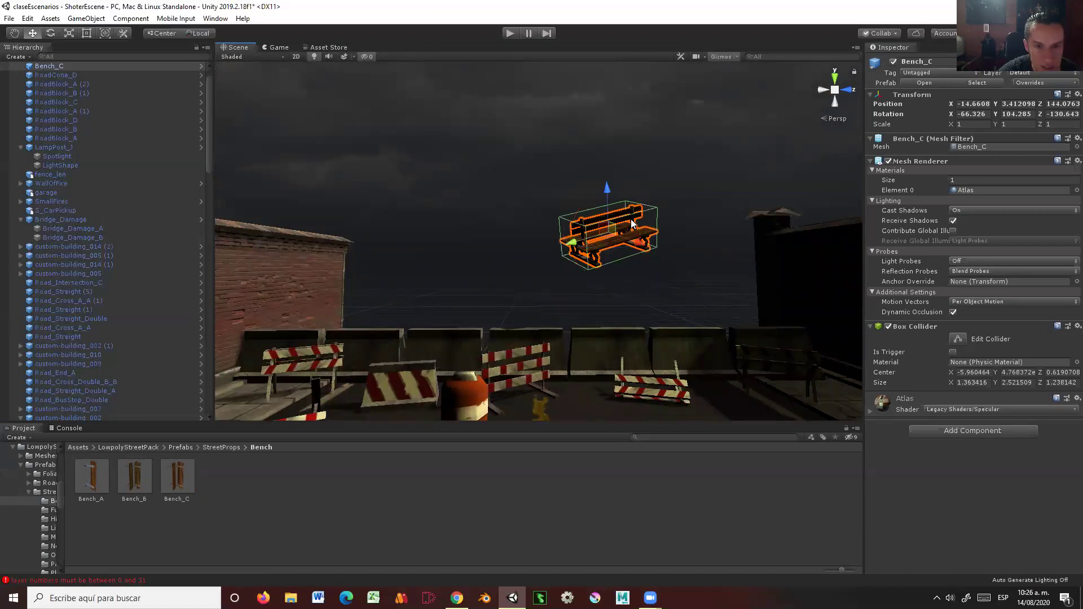
mouse_move(611, 233)
mouse_down()
mouse_move(486, 273)
mouse_move(603, 453)
mouse_up()
key(ctrl+z)
mouse_move(610, 255)
mouse_down()
mouse_move(108, 291)
mouse_move(530, 182)
mouse_move(534, 226)
mouse_move(463, 322)
mouse_move(487, 324)
mouse_move(540, 262)
mouse_move(447, 278)
mouse_move(476, 258)
mouse_move(471, 217)
mouse_move(267, 261)
mouse_move(540, 153)
mouse_up()
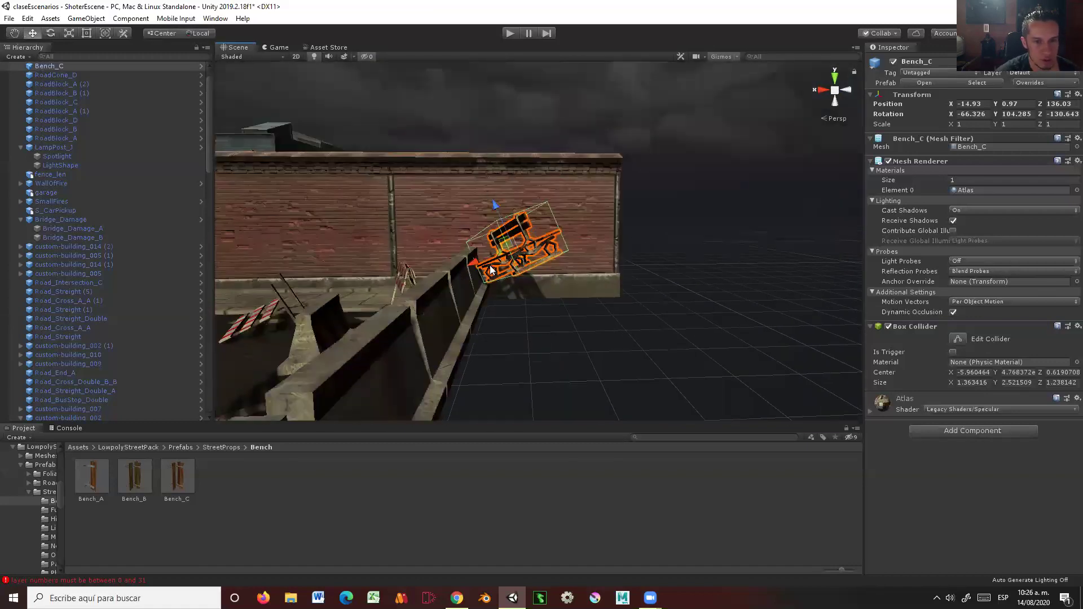
scroll(496, 274, down, 3)
scroll(158, 324, down, 5)
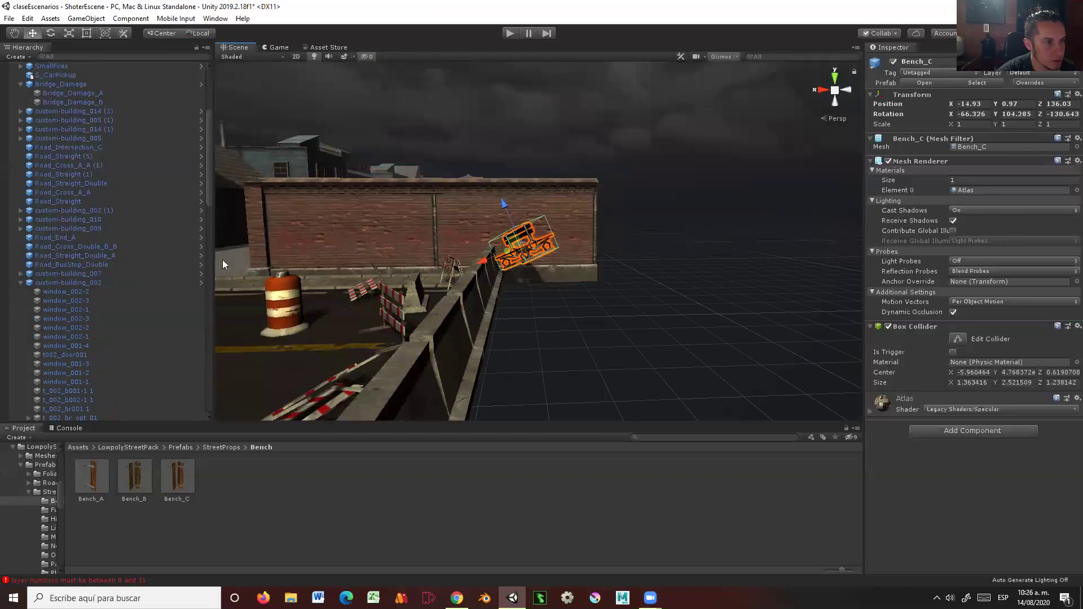
Step: Browse to Assets > Carro Arruinado > Contractors > RuinedCar > FBX in the Project panel
click(79, 448)
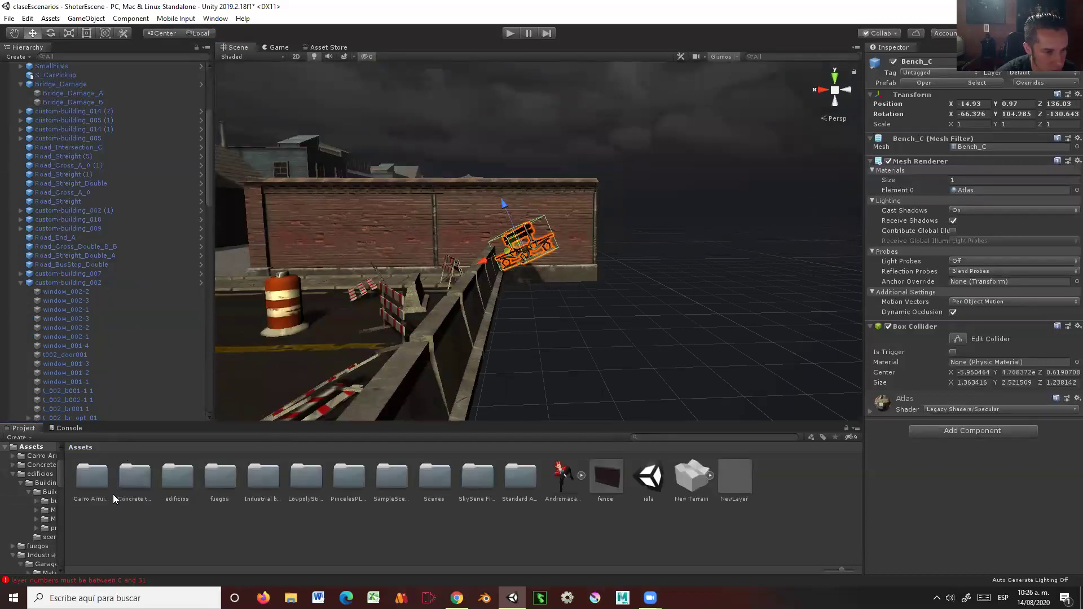
double_click(91, 479)
double_click(98, 474)
double_click(98, 474)
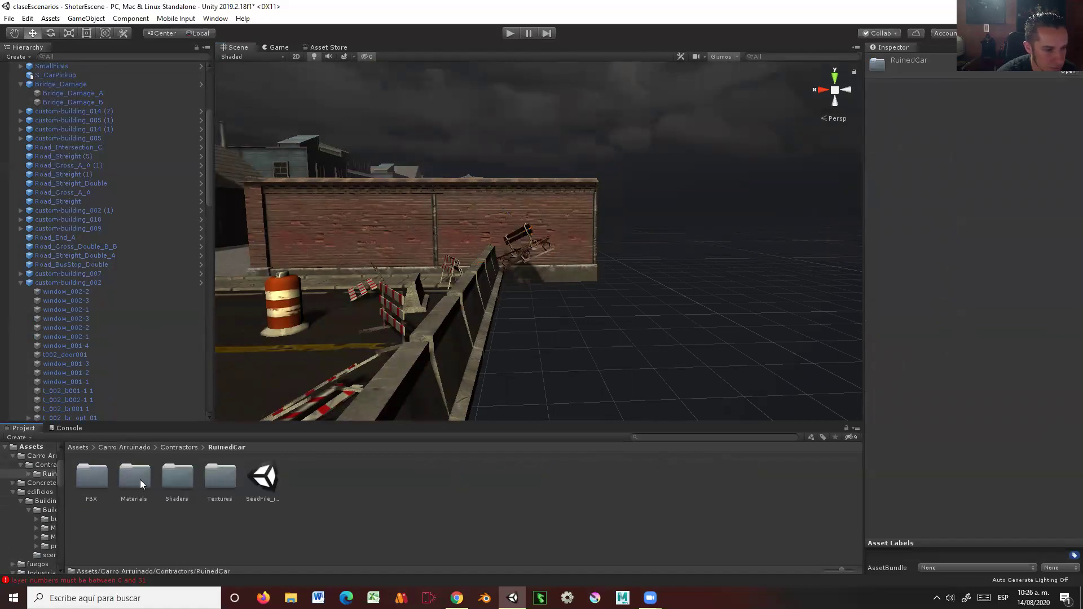
click(89, 480)
double_click(89, 477)
Step: Place S_CarPickup in the scene, raised and tilted on top of the barriers
drag(134, 476, 551, 333)
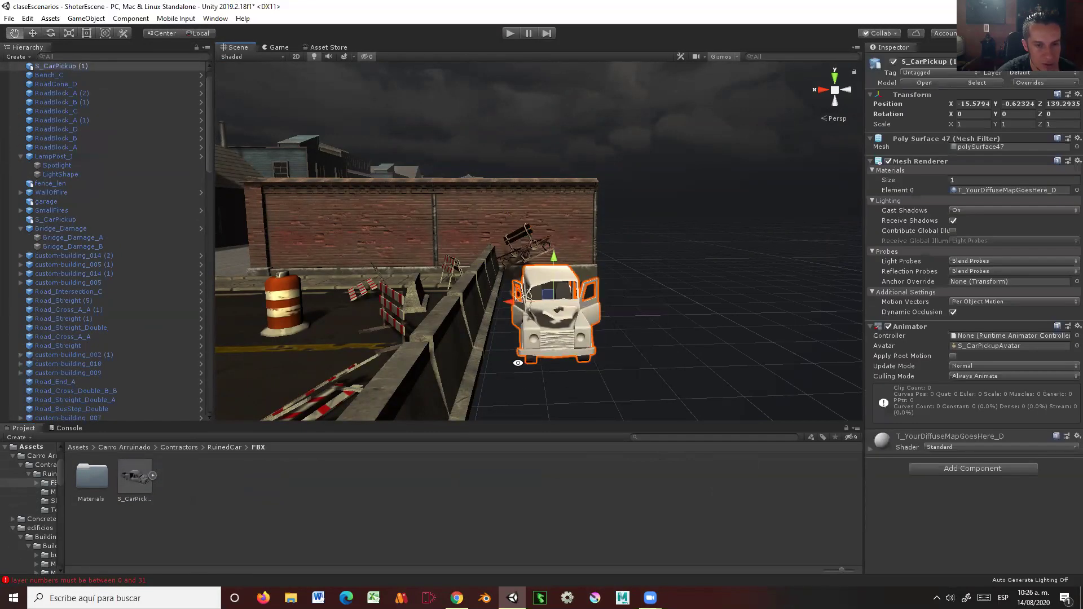
key(f)
mouse_move(603, 259)
mouse_down()
mouse_move(603, 228)
mouse_move(439, 232)
mouse_up()
drag(508, 257, 488, 256)
key(e)
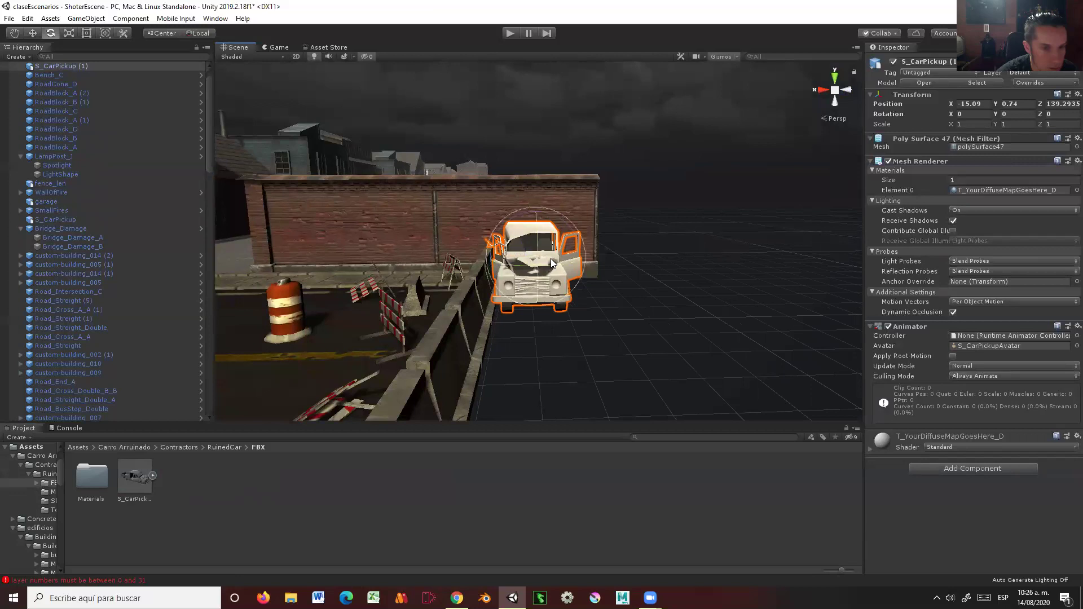
mouse_move(560, 222)
mouse_down()
mouse_move(597, 225)
mouse_move(742, 287)
mouse_move(638, 224)
mouse_move(446, 231)
mouse_move(496, 273)
mouse_up()
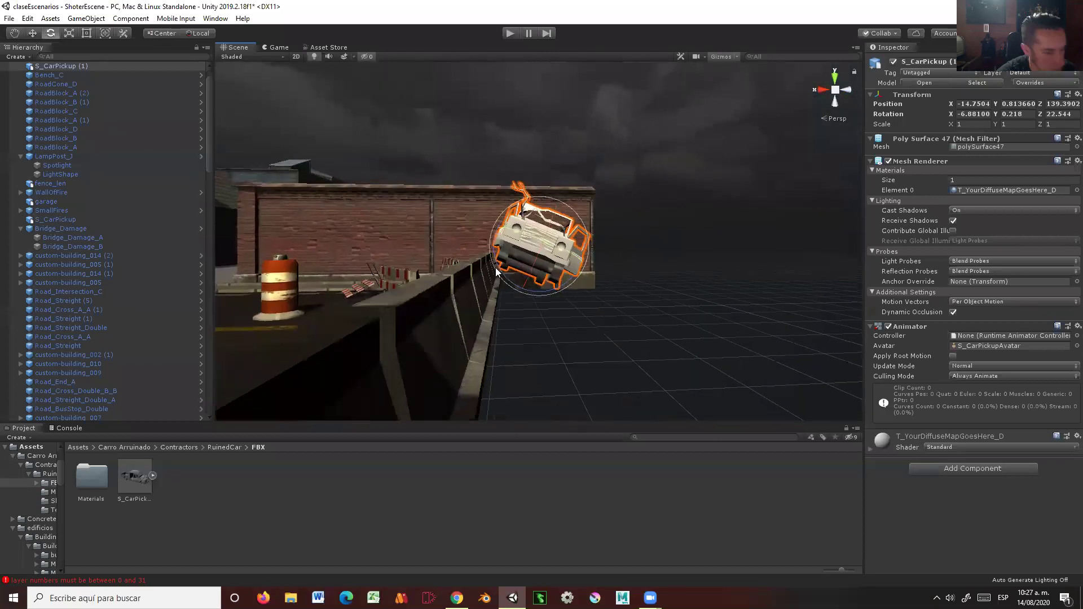
key(w)
mouse_move(558, 206)
mouse_down()
mouse_move(556, 217)
mouse_move(795, 378)
mouse_move(581, 314)
mouse_move(533, 288)
mouse_move(284, 415)
mouse_up()
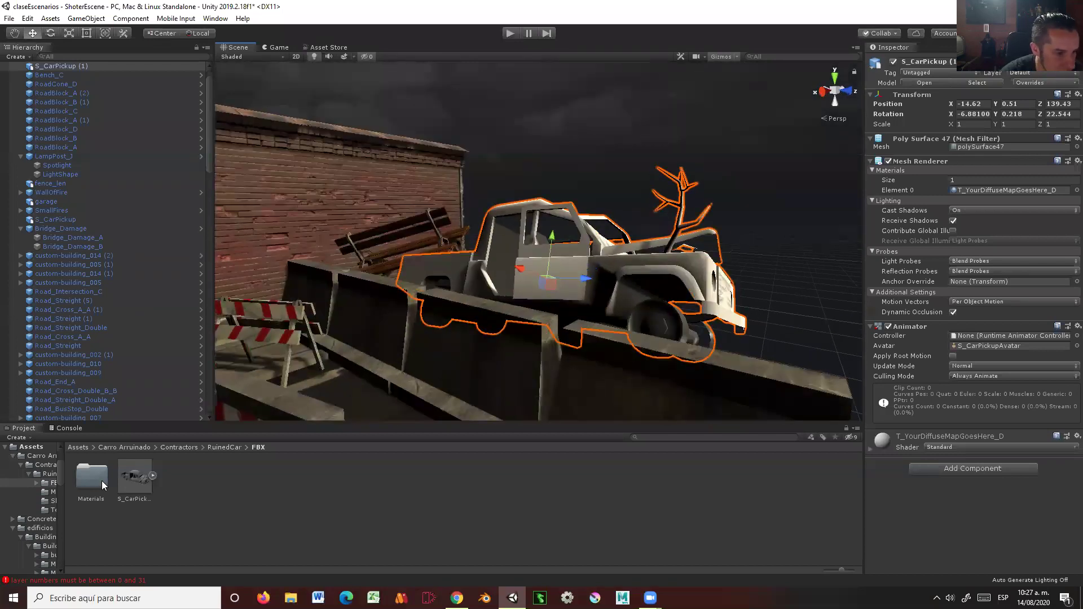
Step: Step from the FBX Materials folder back up to the RuinedCar folder
double_click(90, 475)
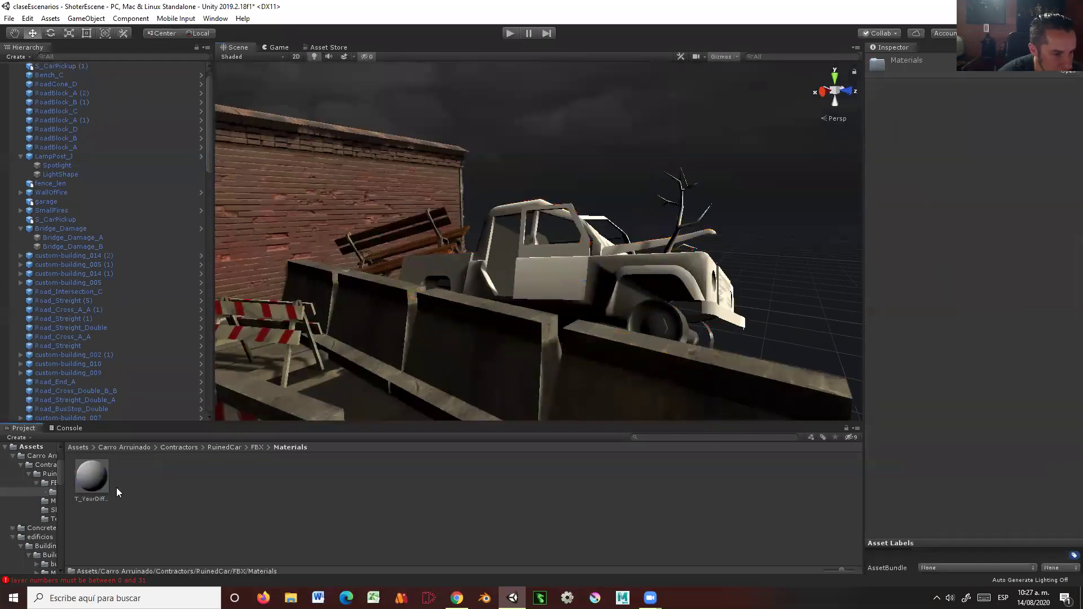
click(256, 447)
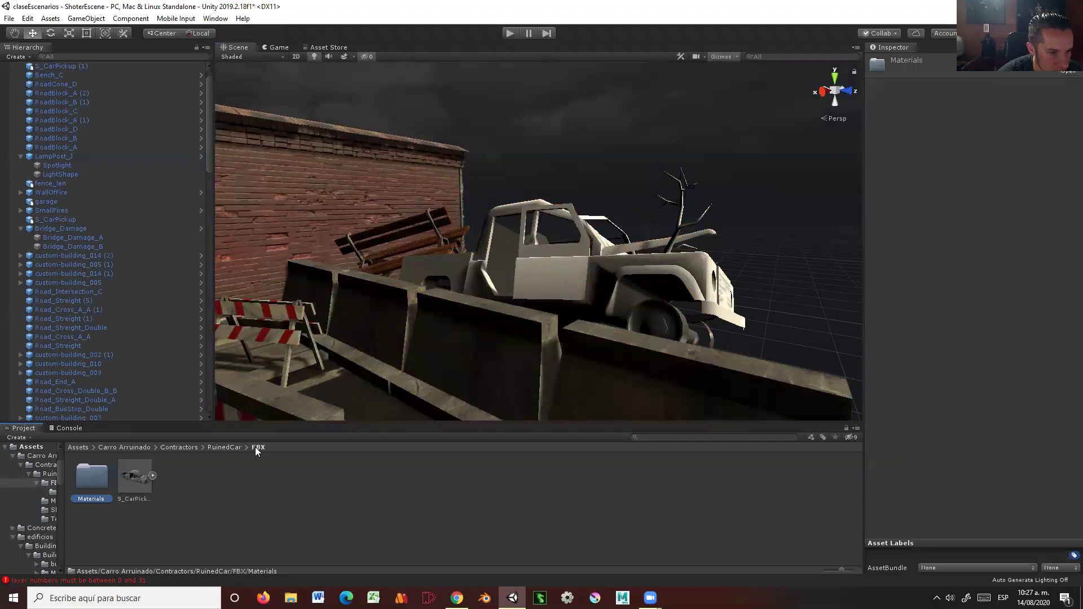
click(214, 447)
Step: Try the ruined car materials on the truck, settling on the rusty M_RuinedPickupCar
double_click(139, 478)
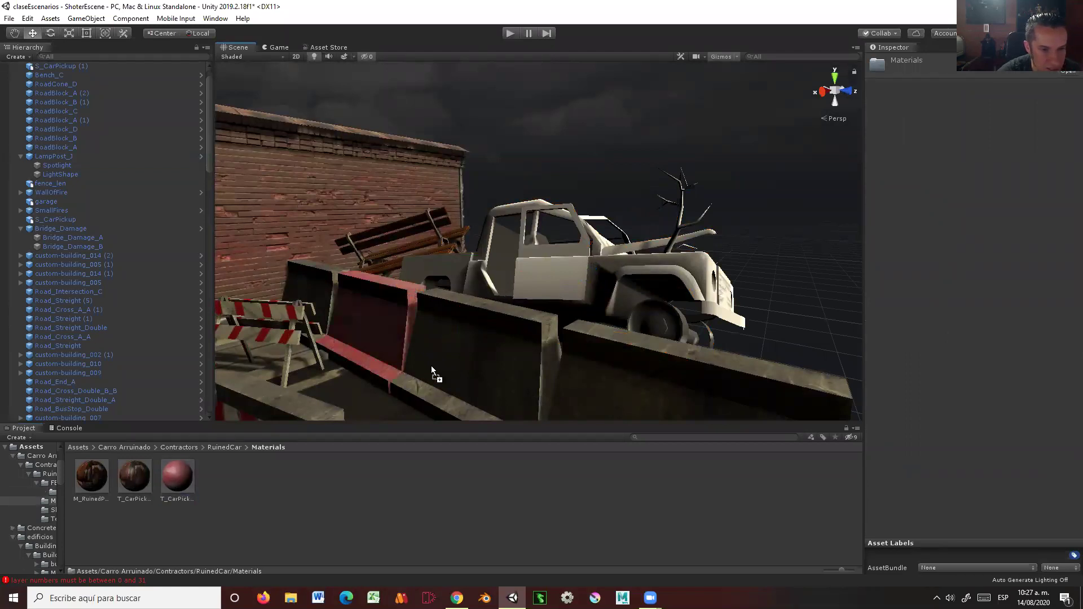
drag(193, 469, 544, 291)
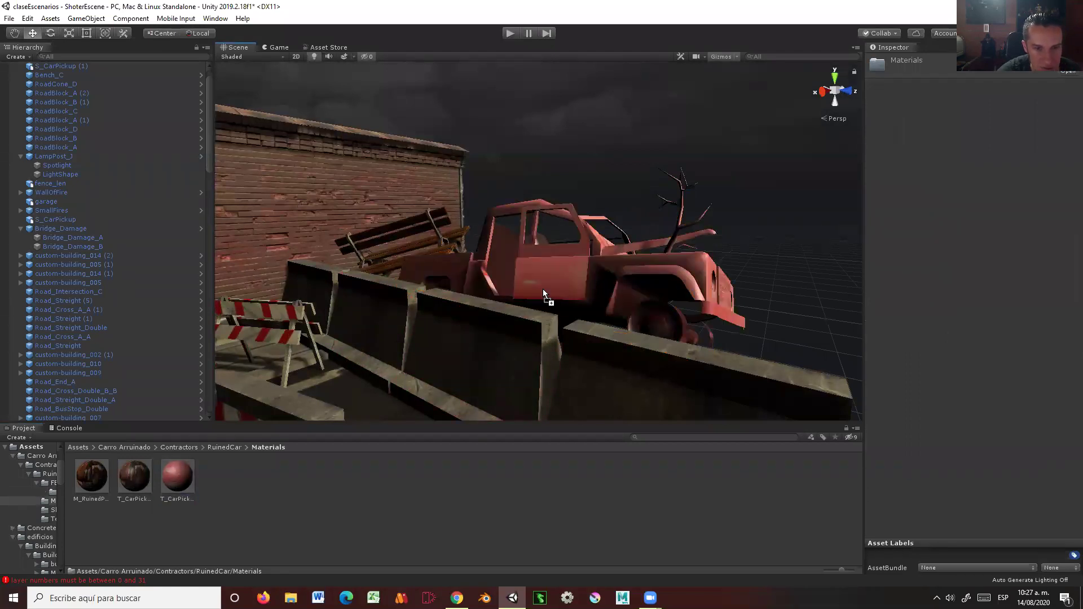
drag(134, 475, 536, 276)
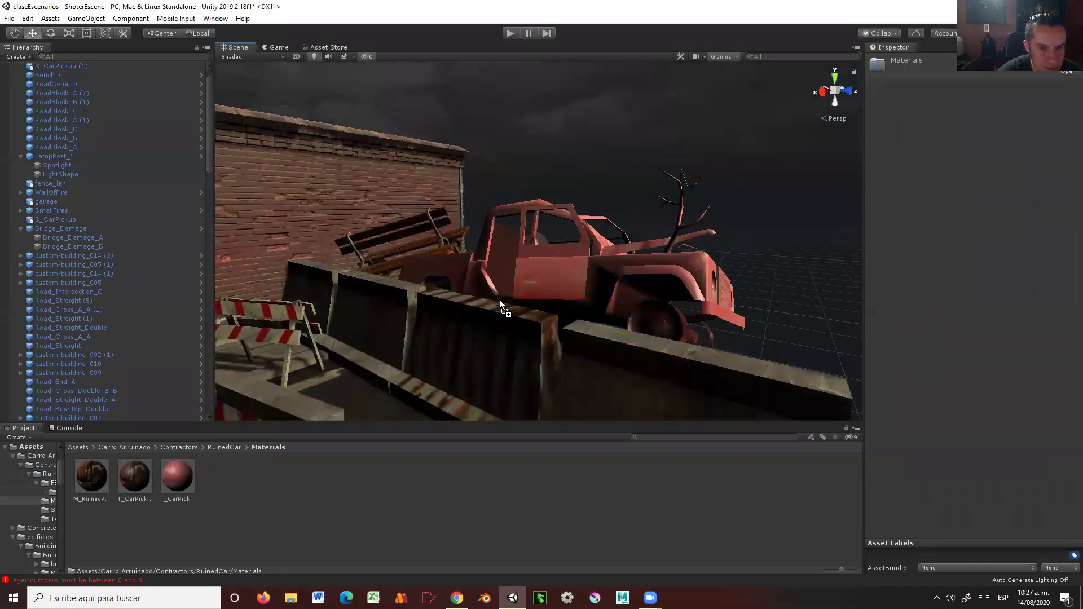
drag(93, 475, 522, 292)
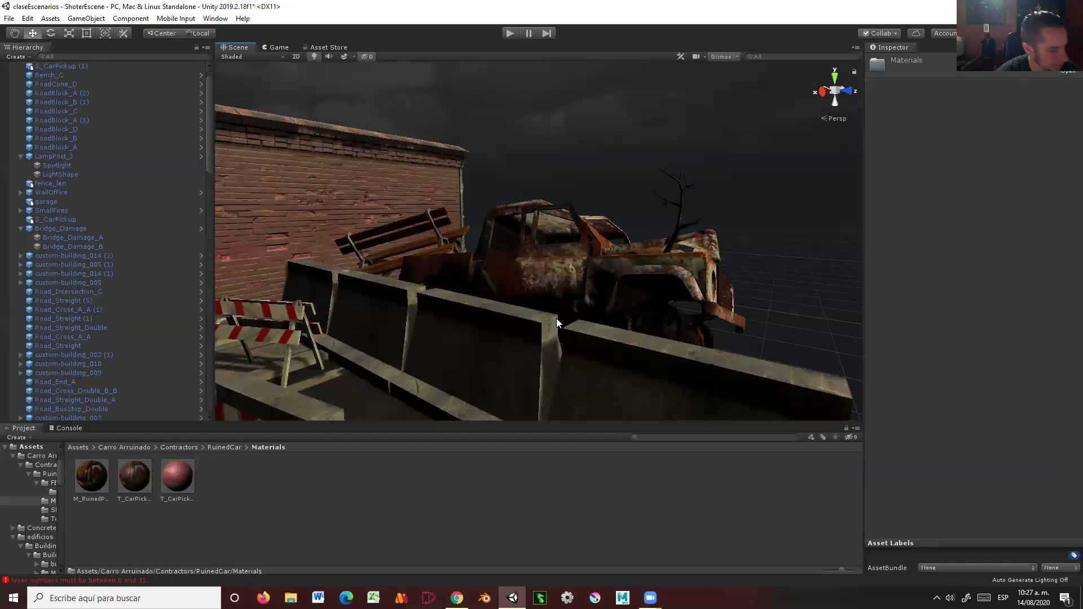
Step: Re-tilt the truck to rotation -18.94, 12.385, 18.843, nose raised over the barriers
mouse_move(655, 291)
alt+mouse_down()
mouse_move(507, 239)
mouse_move(640, 277)
mouse_move(496, 296)
mouse_move(686, 300)
alt+mouse_up()
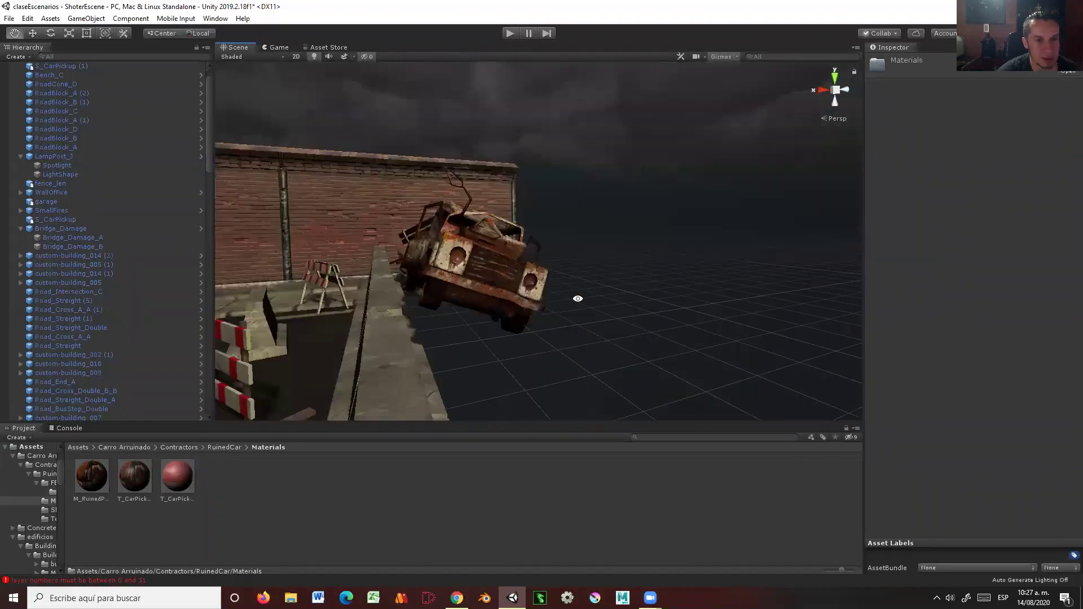
mouse_move(685, 300)
alt+mouse_down()
mouse_move(526, 299)
mouse_move(559, 259)
mouse_move(550, 245)
alt+mouse_up()
click(550, 245)
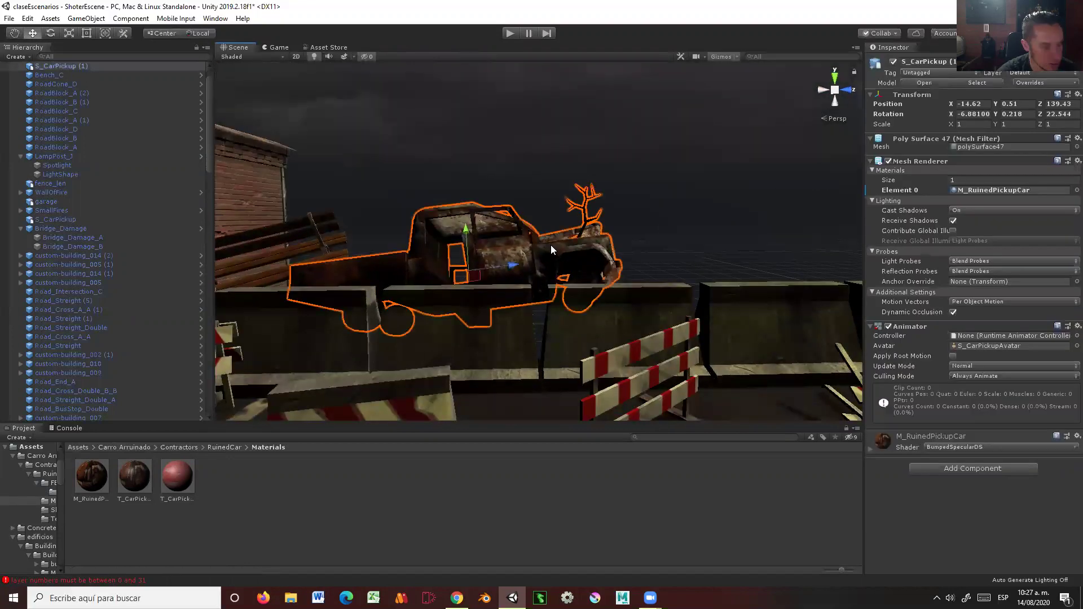
key(e)
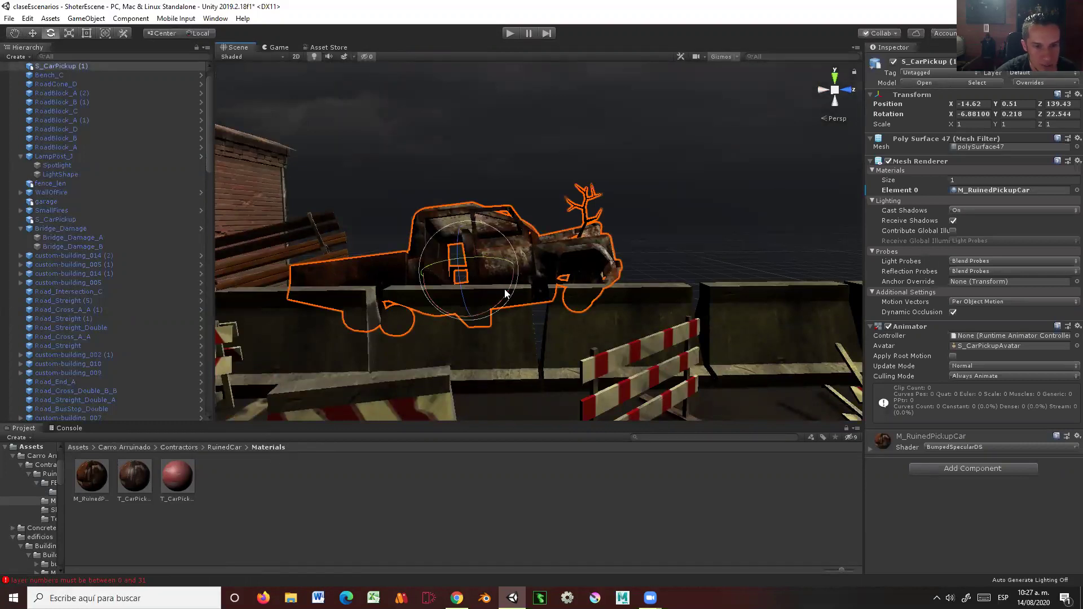
mouse_move(508, 292)
mouse_down()
mouse_move(491, 257)
mouse_move(496, 270)
mouse_up()
mouse_move(514, 316)
alt+mouse_down()
mouse_move(371, 337)
mouse_move(472, 337)
mouse_move(487, 365)
alt+mouse_up()
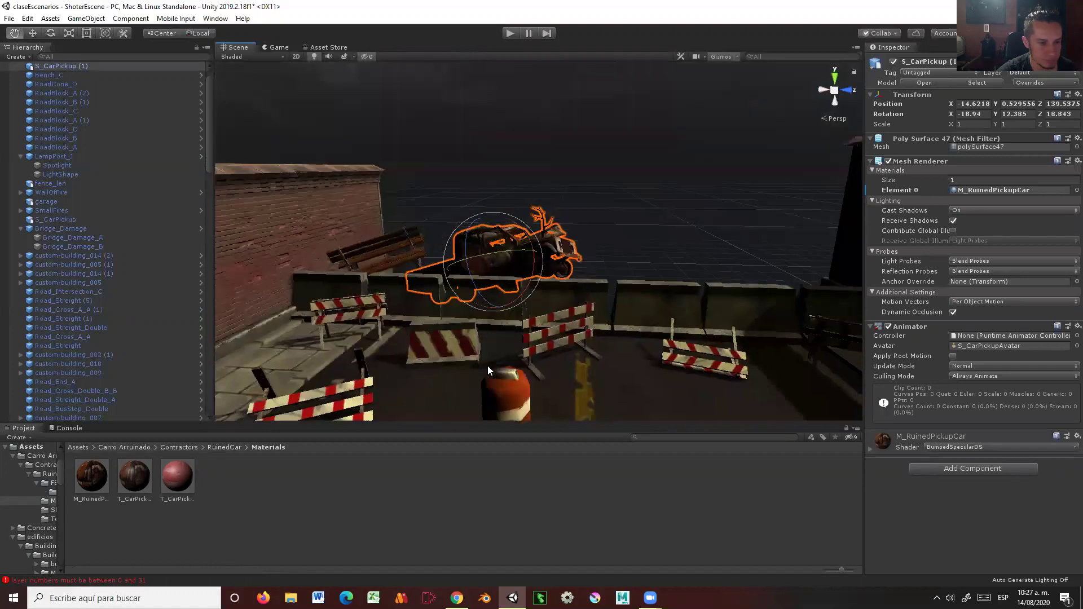
Step: Go from Assets to Industrial building > Garage > Prefabs, showing fence, pillar, roof and wall pieces
click(77, 447)
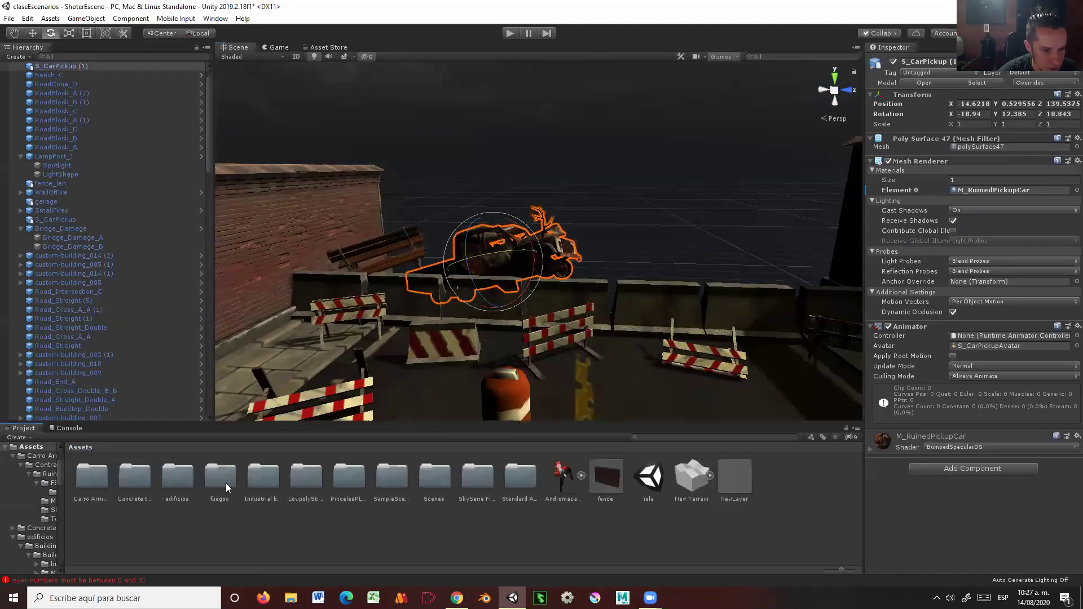
double_click(262, 480)
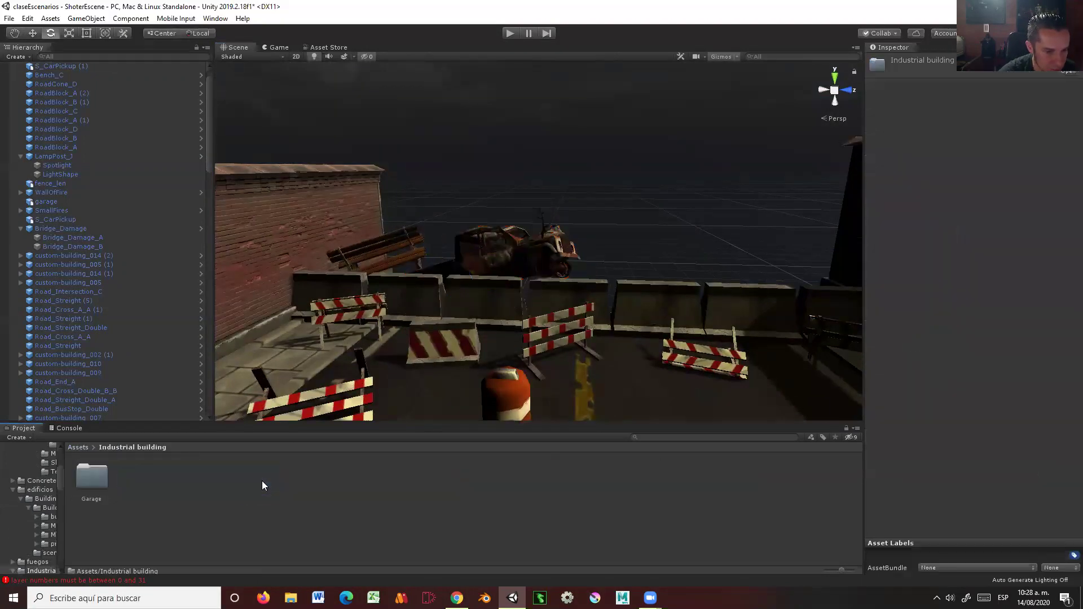
double_click(98, 477)
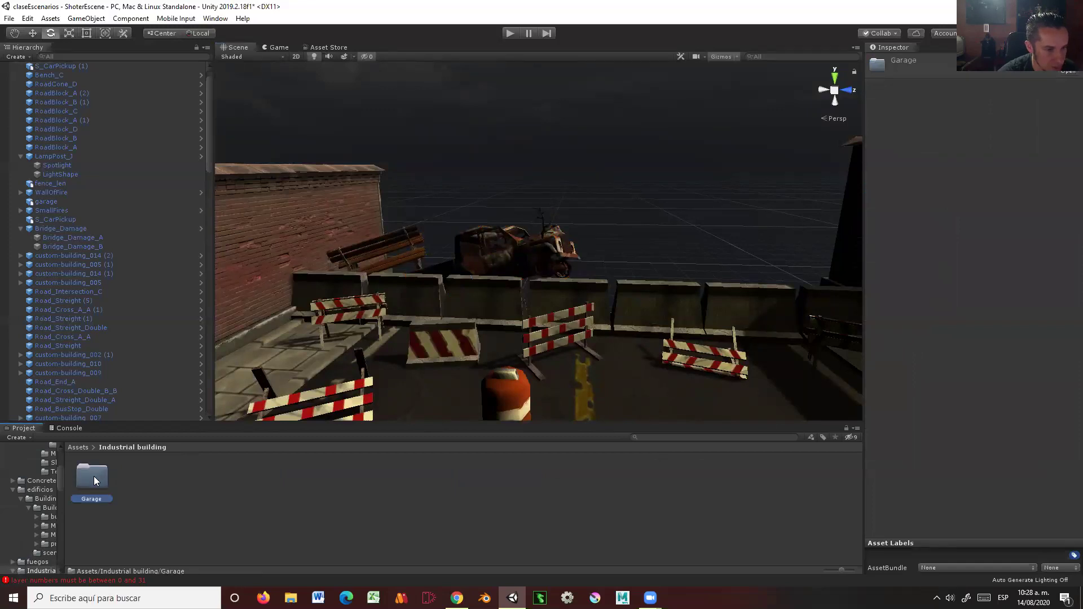
double_click(176, 478)
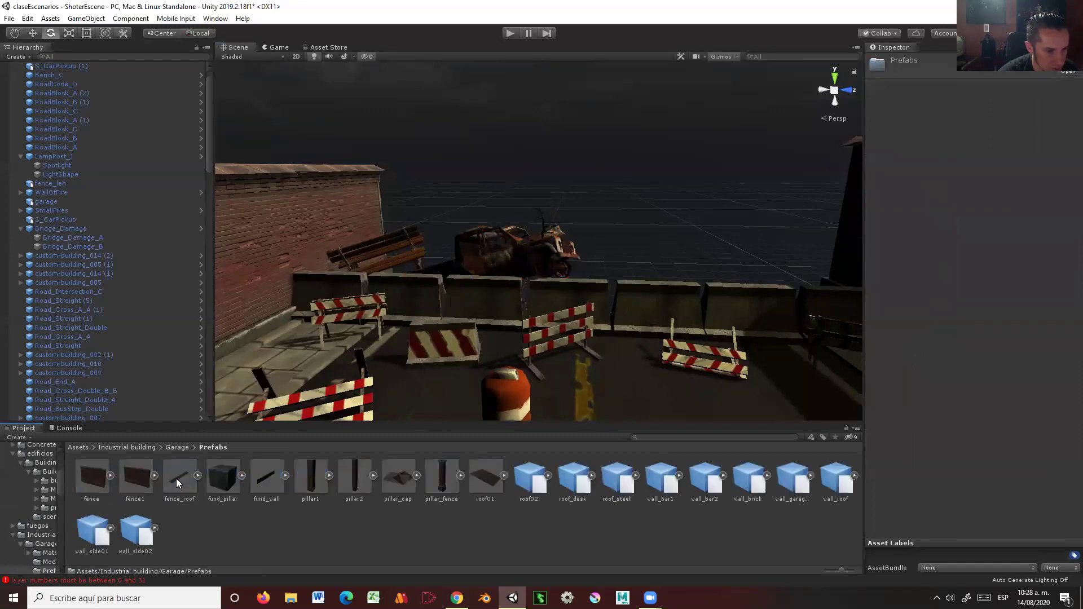
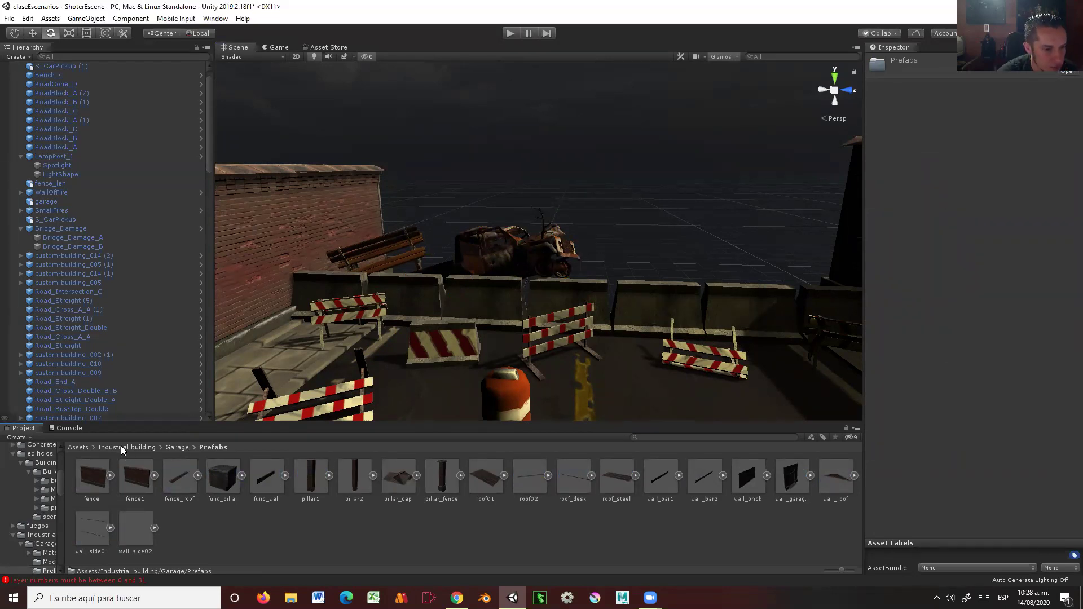
Step: Browse from Assets into LowpolyStreetPack > Prefabs > StreetProps
click(78, 447)
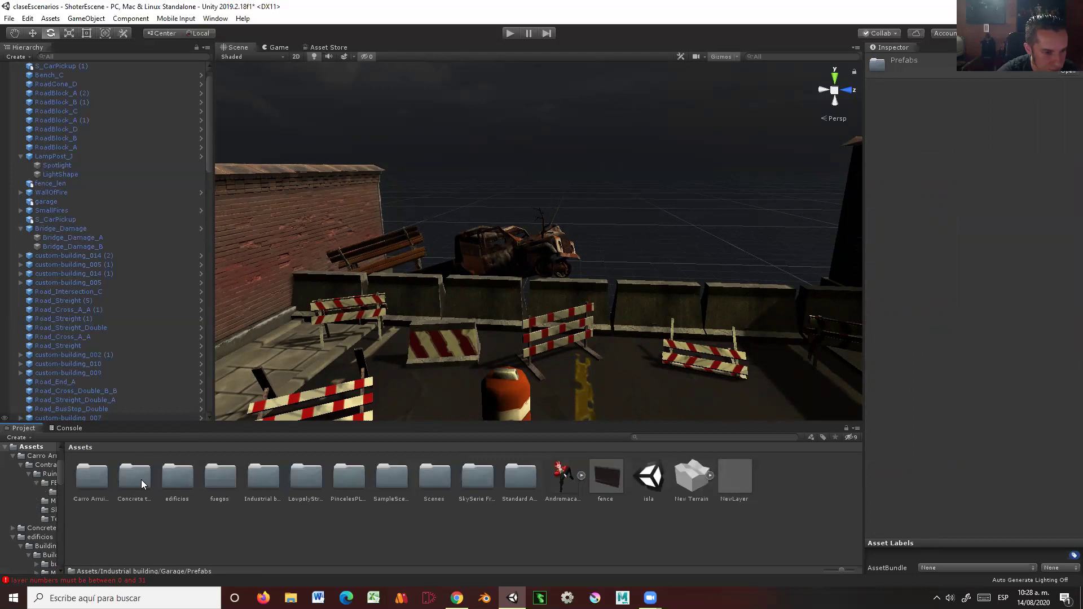
click(259, 477)
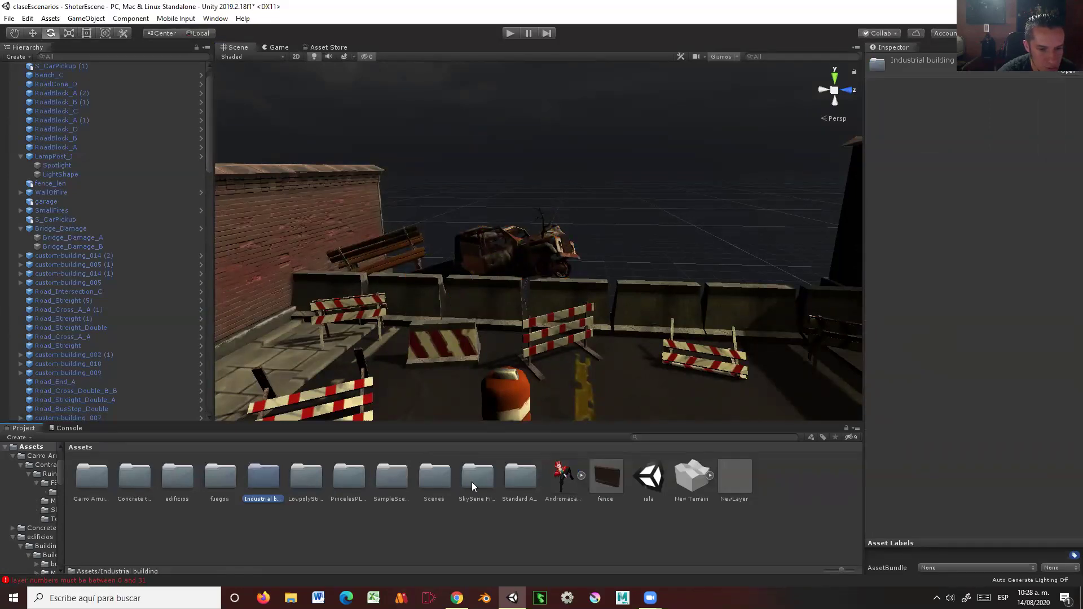
double_click(314, 481)
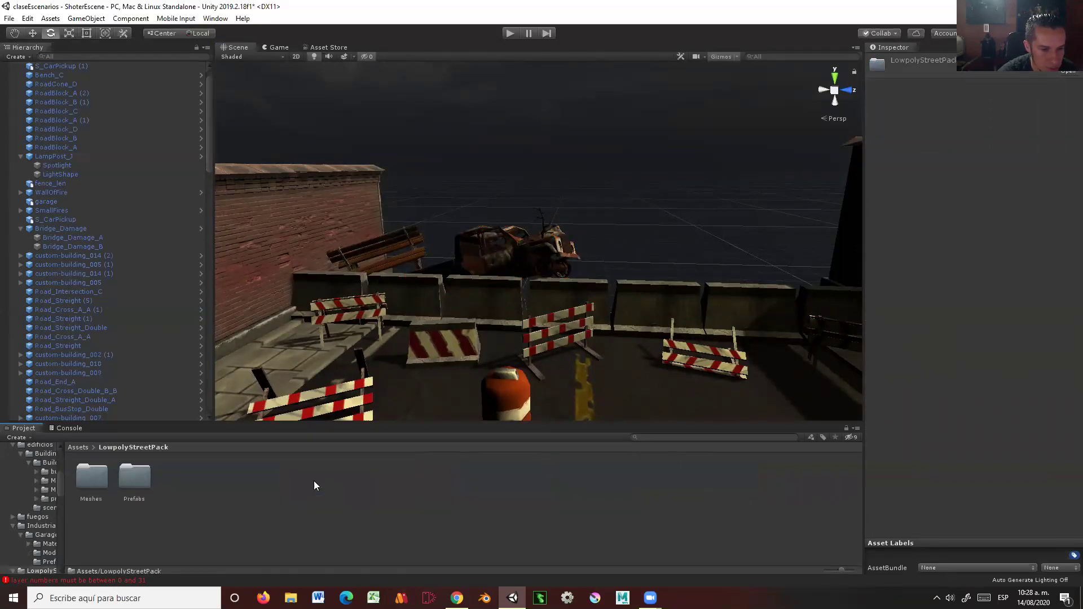
double_click(136, 480)
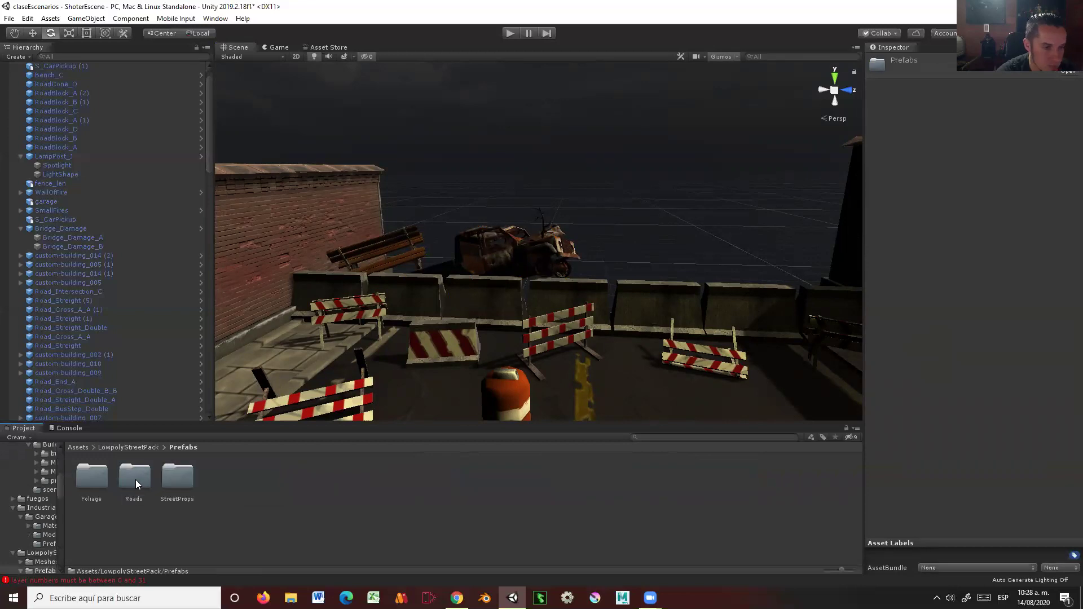
double_click(173, 481)
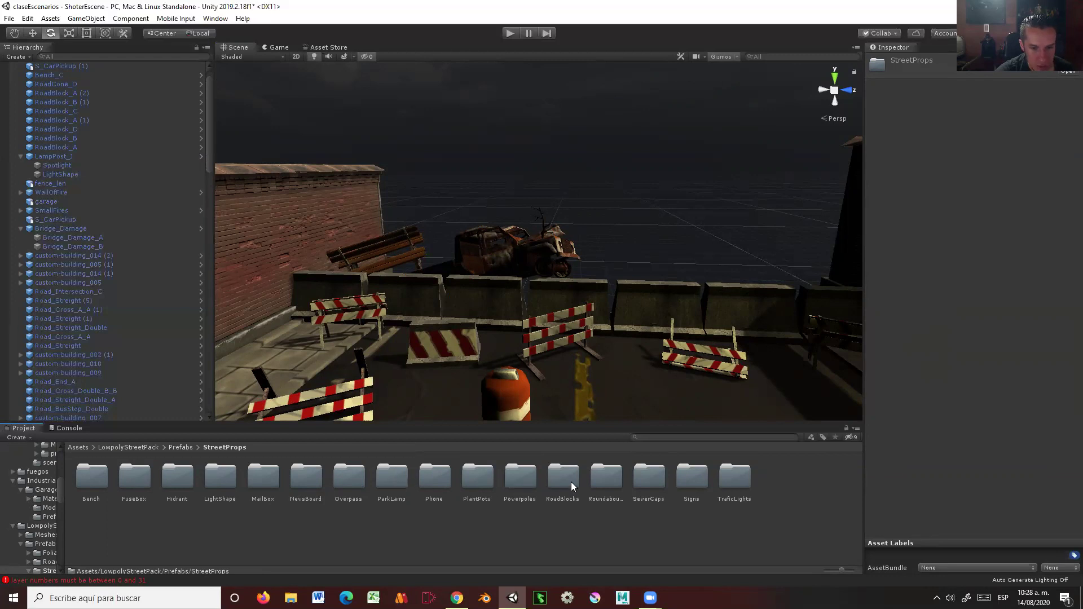
Step: Check the Roundabouts/Elements folder, then open Signs > StreetSigns to list the seven sign prefabs
click(610, 484)
double_click(606, 481)
double_click(101, 480)
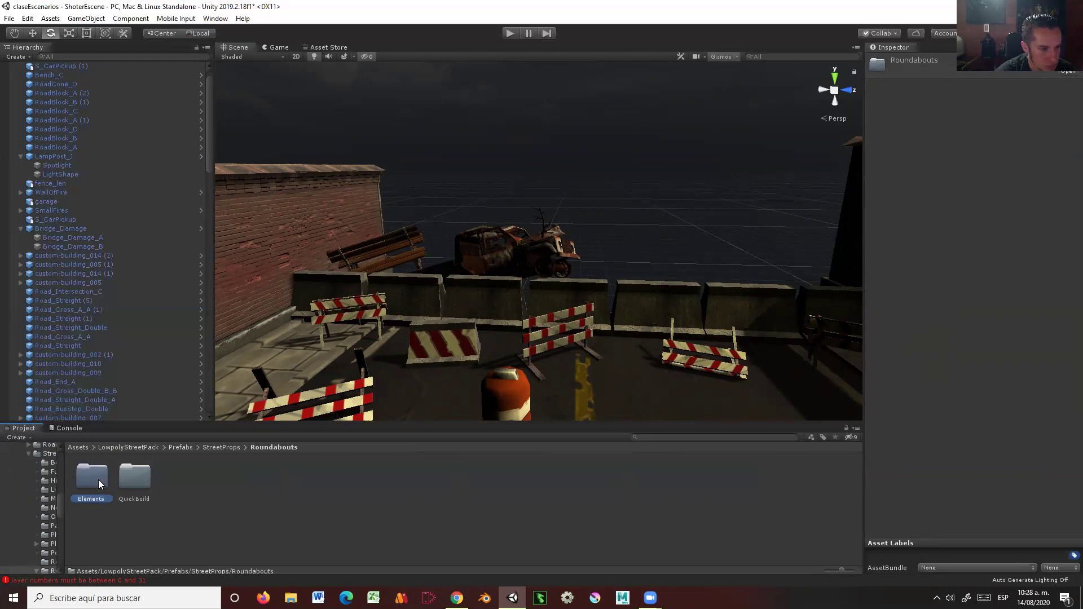
click(210, 446)
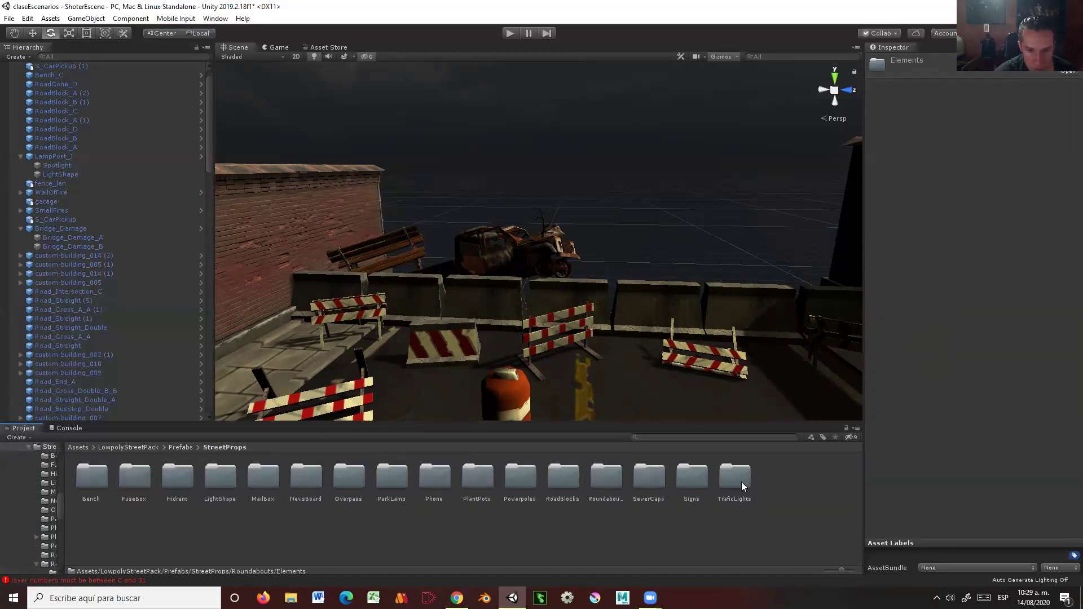
double_click(692, 478)
click(134, 479)
double_click(135, 478)
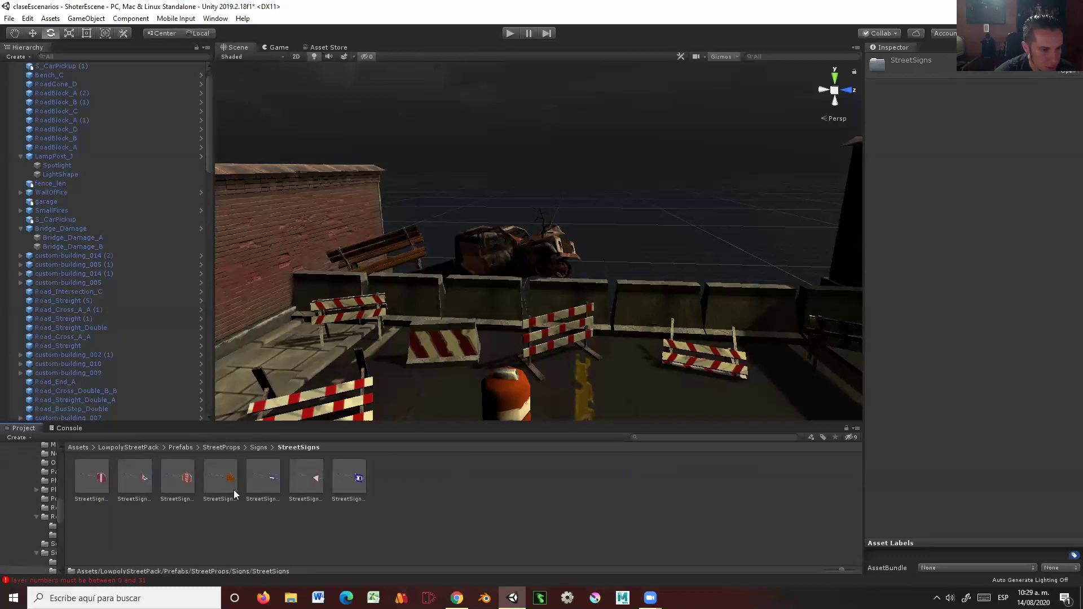
Step: Drop a StreetSign_C stop sign behind the barricade wall by the pickup and tilt it
drag(175, 483, 603, 283)
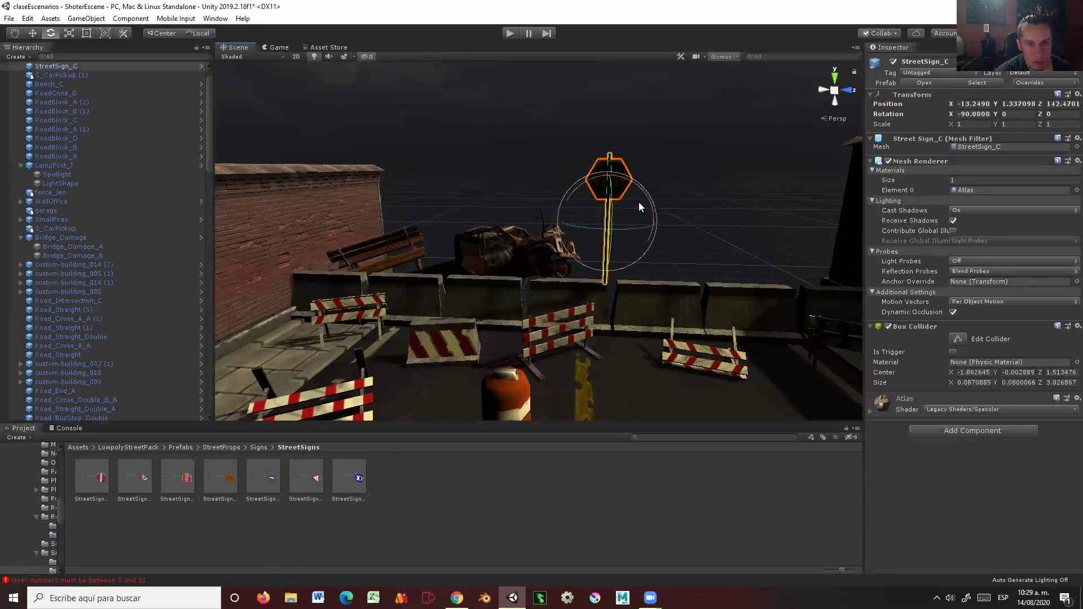
drag(647, 193, 676, 218)
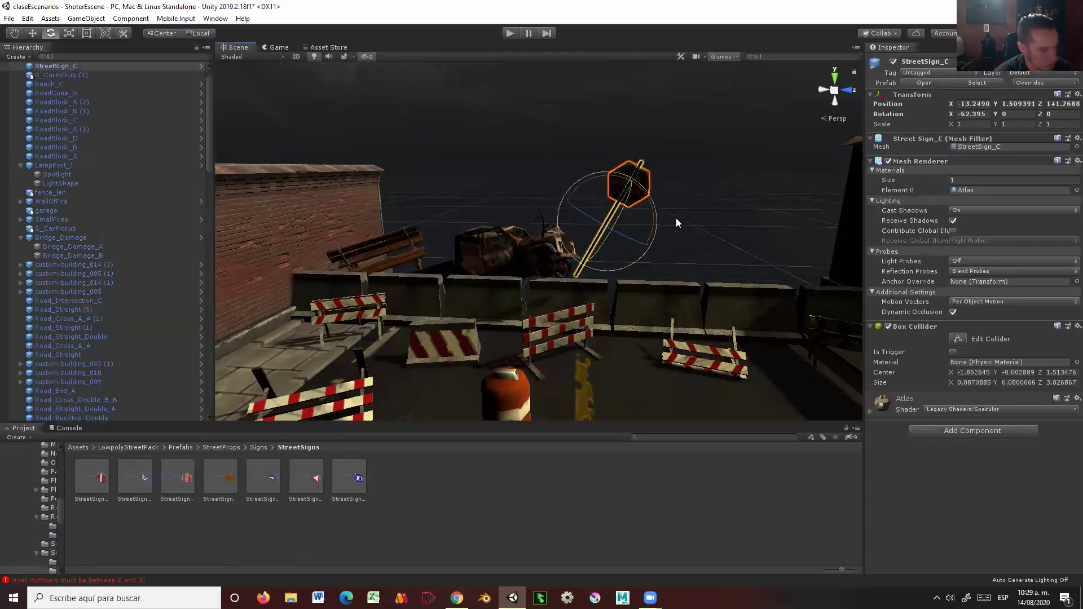
alt+drag(605, 272, 409, 293)
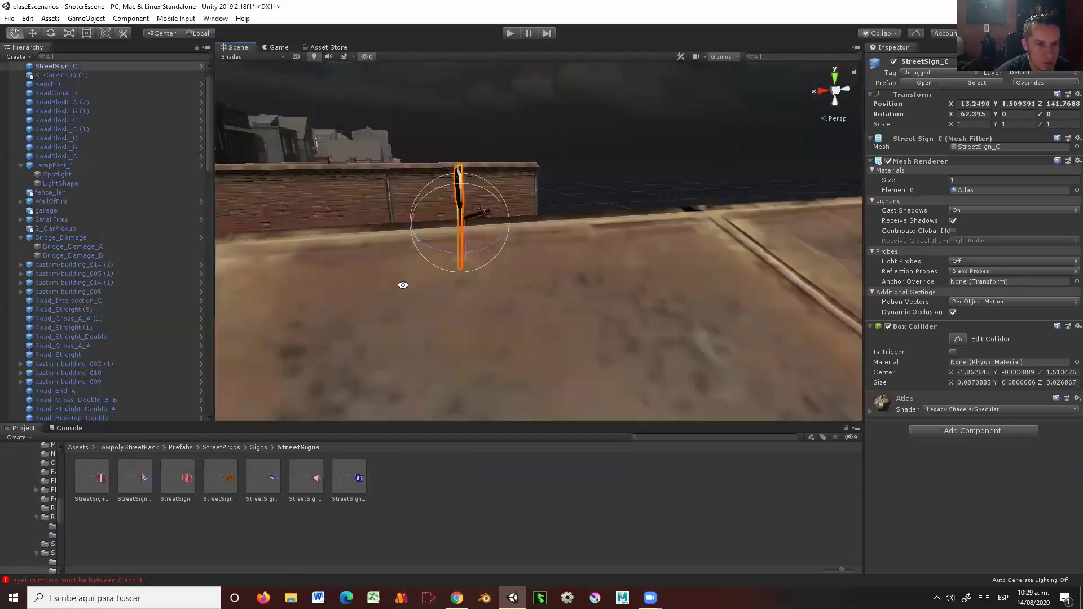
key(w)
mouse_move(410, 293)
alt+mouse_down()
mouse_move(448, 221)
mouse_move(474, 240)
mouse_move(709, 229)
mouse_move(589, 265)
mouse_move(597, 250)
mouse_move(546, 276)
alt+mouse_up()
Step: Refine the stop sign's lean to about -62.4, -30, 41.6 and nudge it lower
key(e)
mouse_move(658, 320)
alt+mouse_down()
mouse_move(570, 320)
mouse_move(448, 359)
alt+mouse_up()
key(w)
drag(474, 276, 468, 282)
mouse_move(508, 316)
alt+mouse_down()
mouse_move(651, 312)
mouse_move(645, 251)
mouse_move(669, 235)
mouse_move(600, 356)
mouse_move(711, 247)
alt+mouse_up()
click(645, 251)
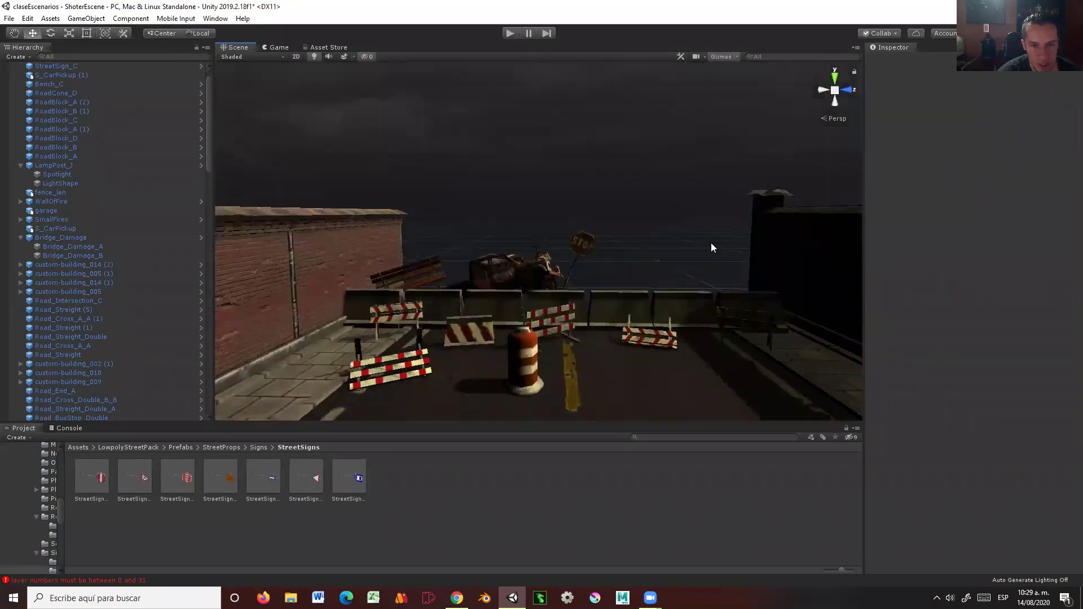
Step: Select the wrecked pickup car behind the barricade
scroll(547, 317, down, 2)
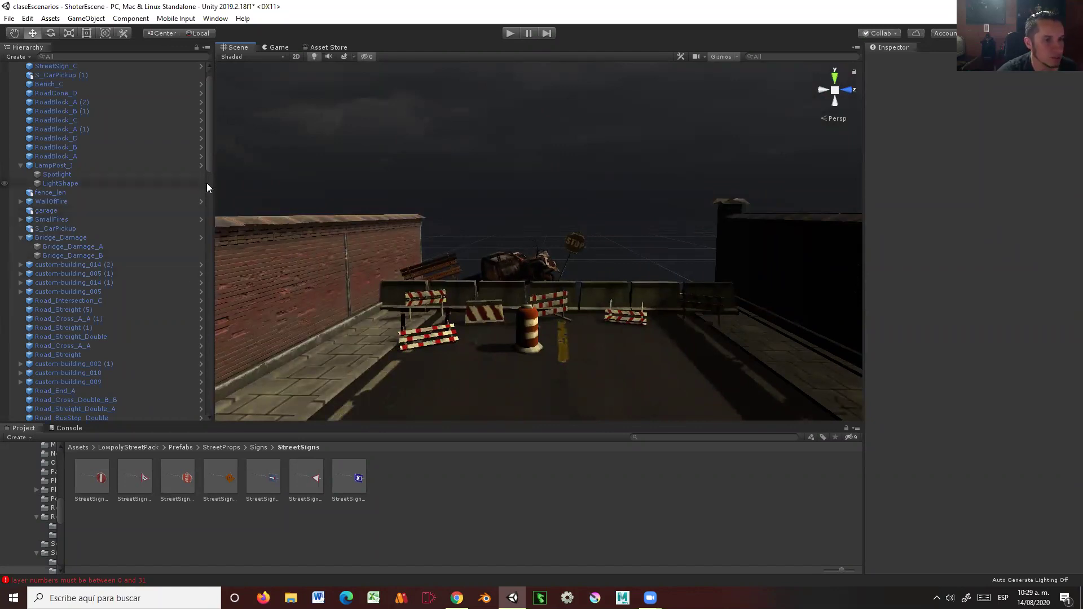
click(442, 267)
click(515, 260)
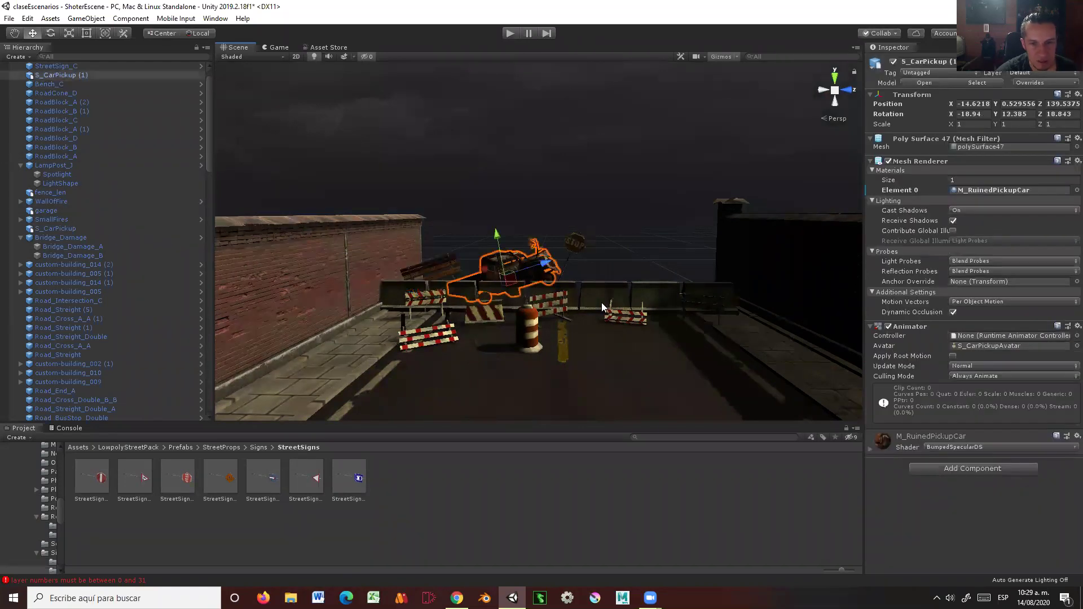
scroll(619, 258, down, 3)
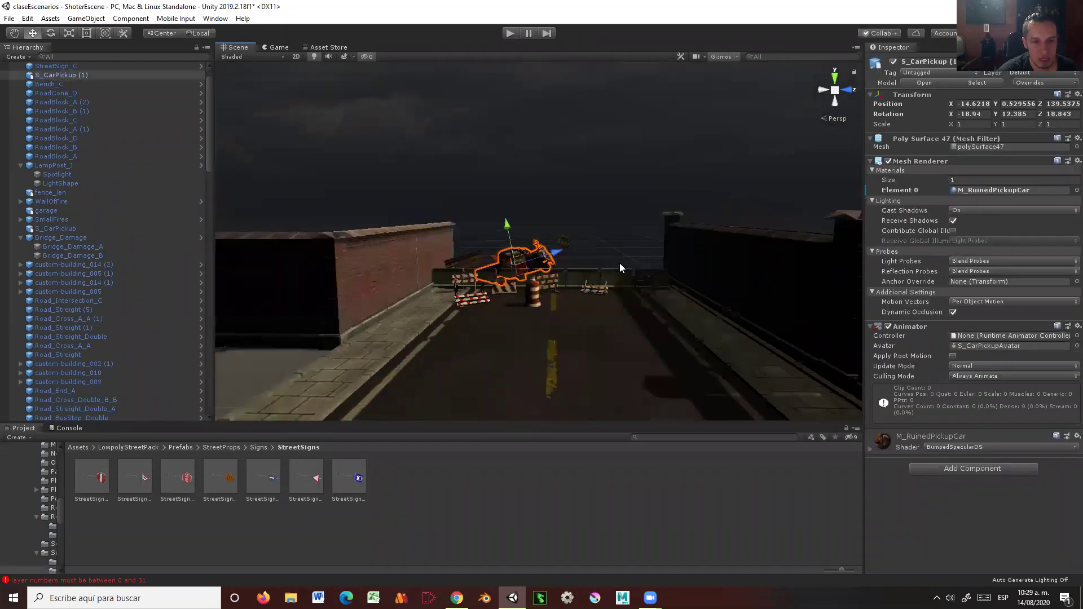
scroll(619, 263, down, 3)
scroll(616, 263, down, 3)
Step: Look down over the street block and frame the pickup car with F
mouse_move(544, 272)
right_down()
mouse_move(664, 361)
mouse_move(565, 246)
mouse_move(610, 193)
right_up()
mouse_move(689, 212)
right_down()
mouse_move(532, 220)
mouse_move(623, 211)
right_up()
mouse_move(653, 251)
right_down()
mouse_move(651, 298)
mouse_move(370, 270)
mouse_move(429, 293)
right_up()
mouse_move(428, 294)
middle_down()
mouse_move(504, 332)
mouse_move(468, 295)
middle_up()
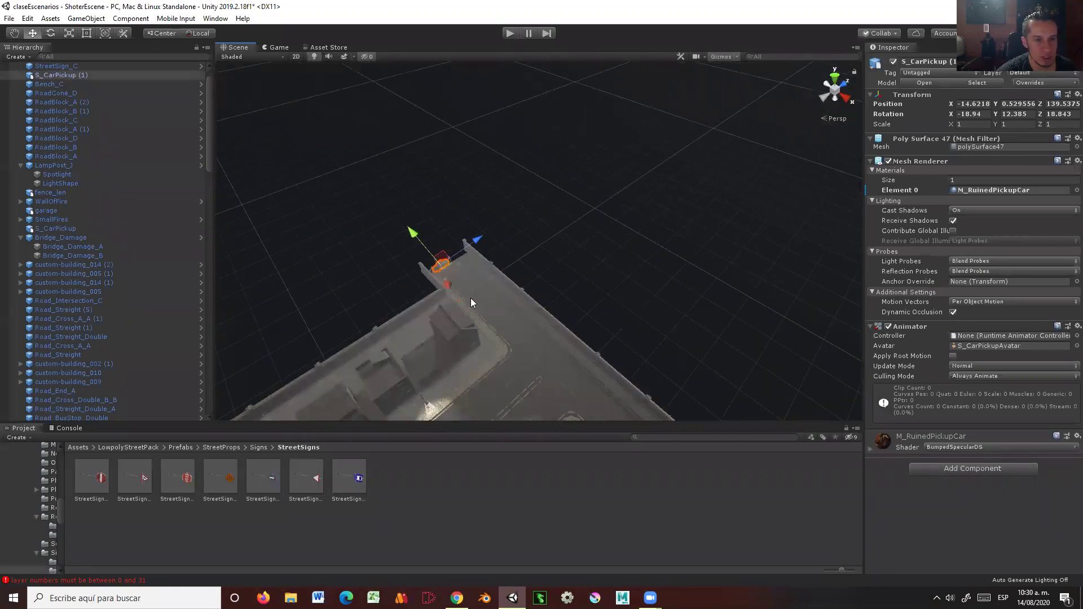
key(f)
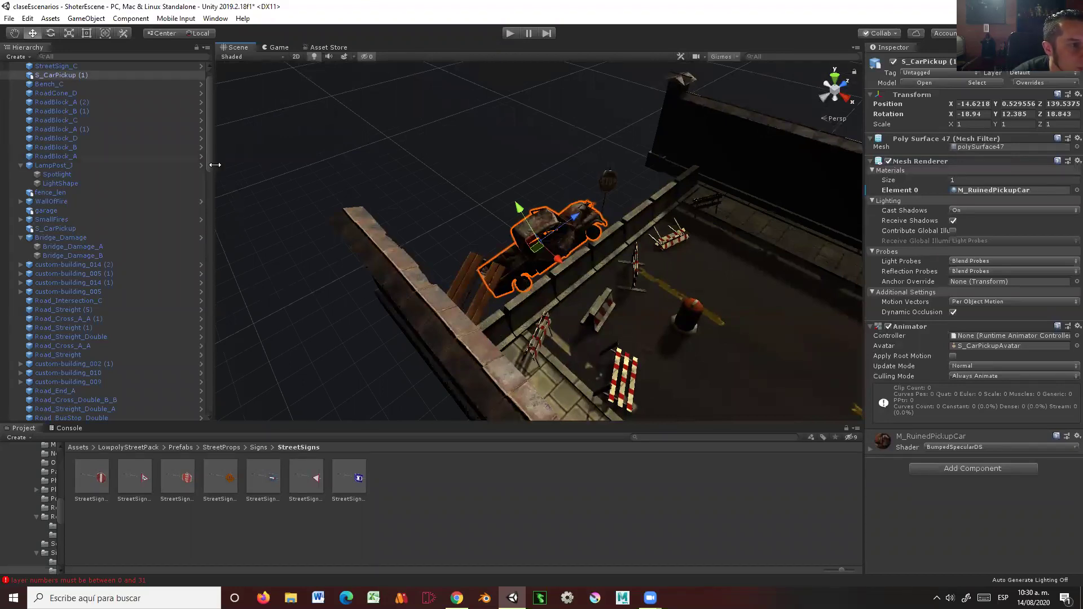
Step: Collapse LampPost_J, Bridge_Damage, WallOfFire (1), MUROS, MUROS (3) and POSTES (2), then briefly open RoadBlock_C
drag(207, 133, 209, 104)
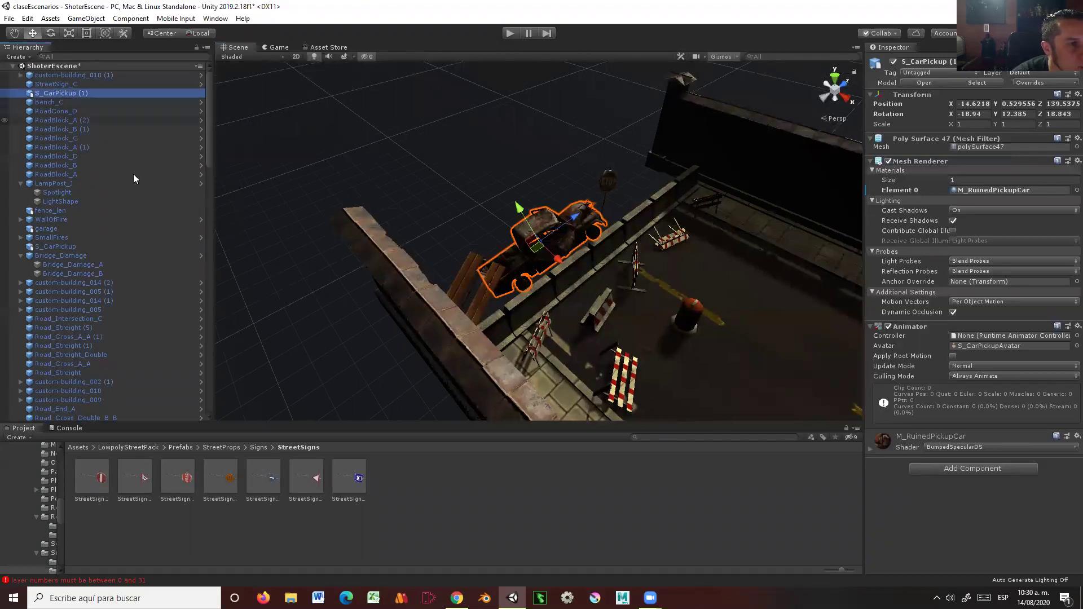
click(20, 183)
click(21, 238)
scroll(73, 307, down, 5)
scroll(73, 308, down, 5)
scroll(73, 308, down, 5)
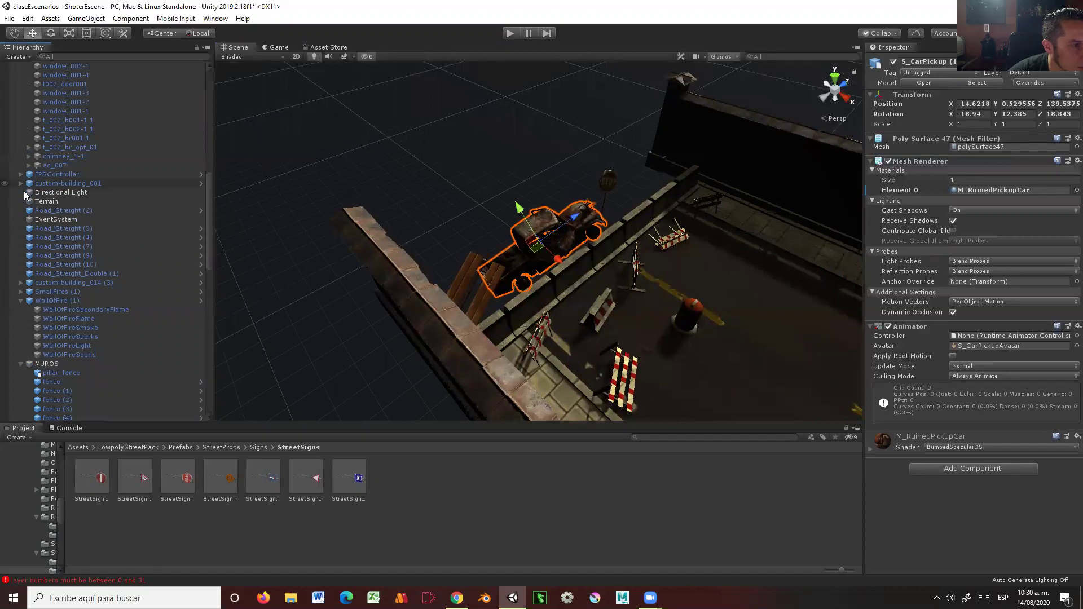
click(22, 304)
click(20, 309)
scroll(71, 330, down, 5)
scroll(72, 330, down, 3)
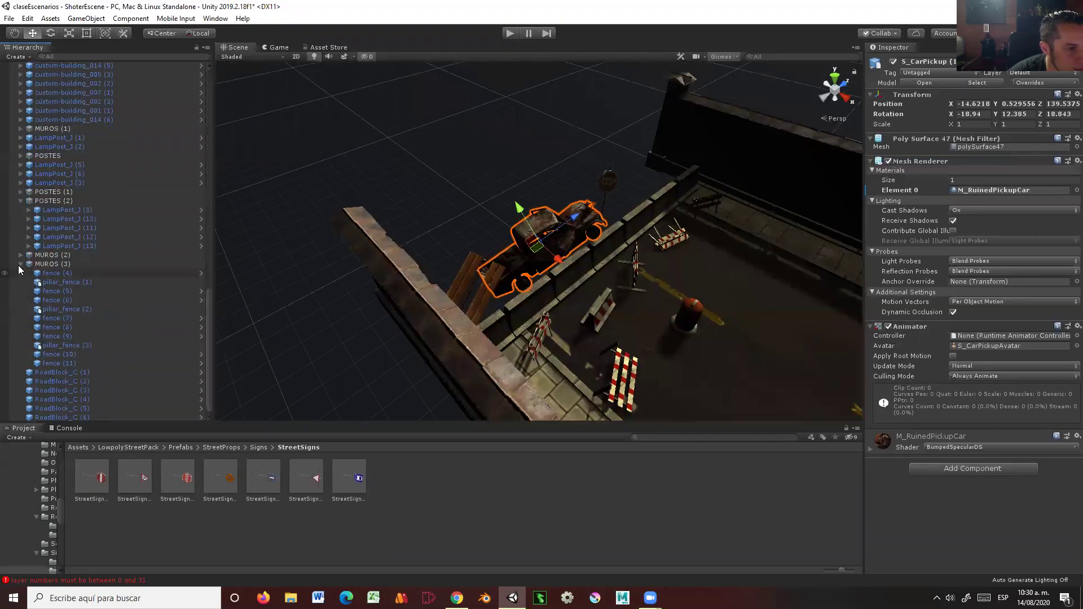
click(20, 363)
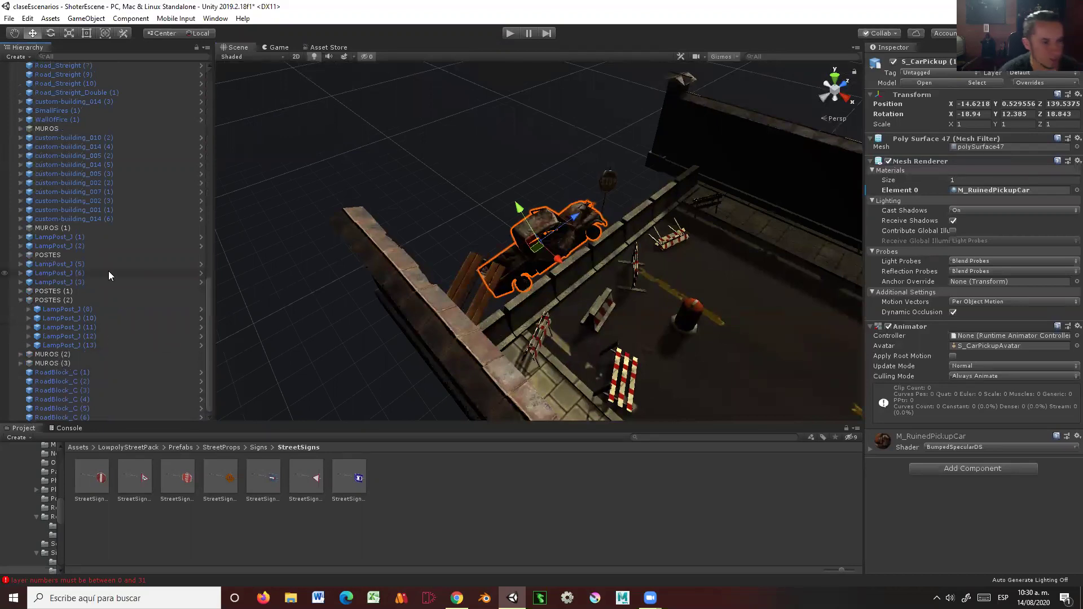
click(22, 300)
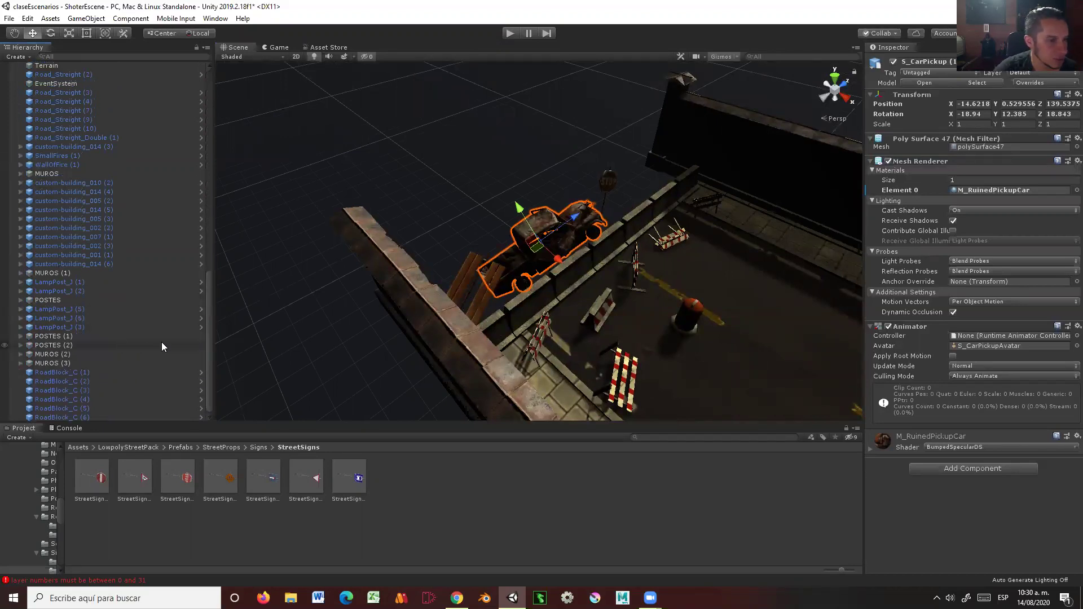
click(198, 369)
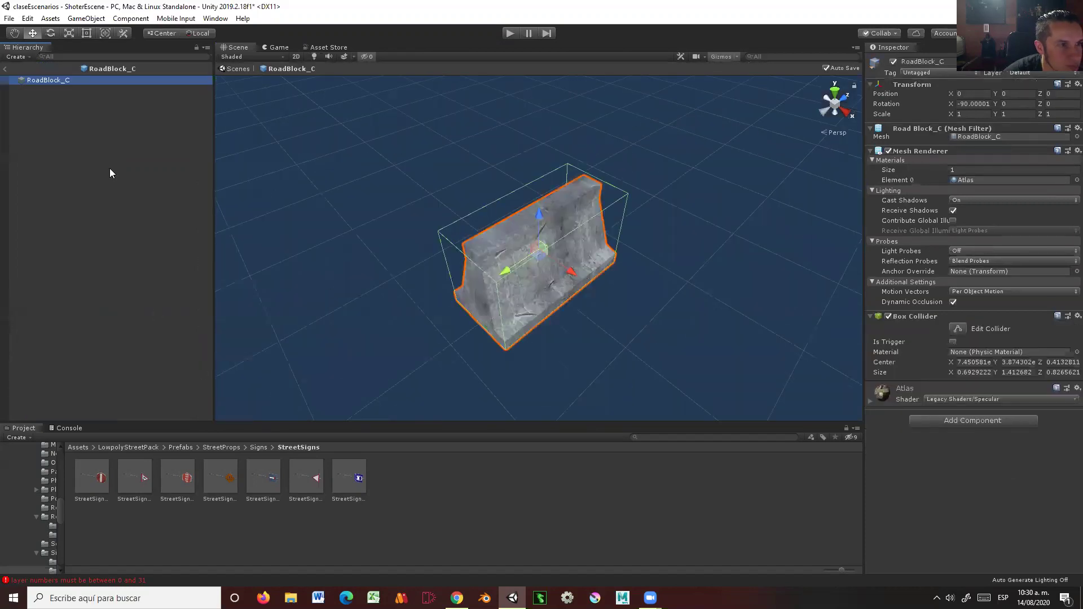
click(7, 69)
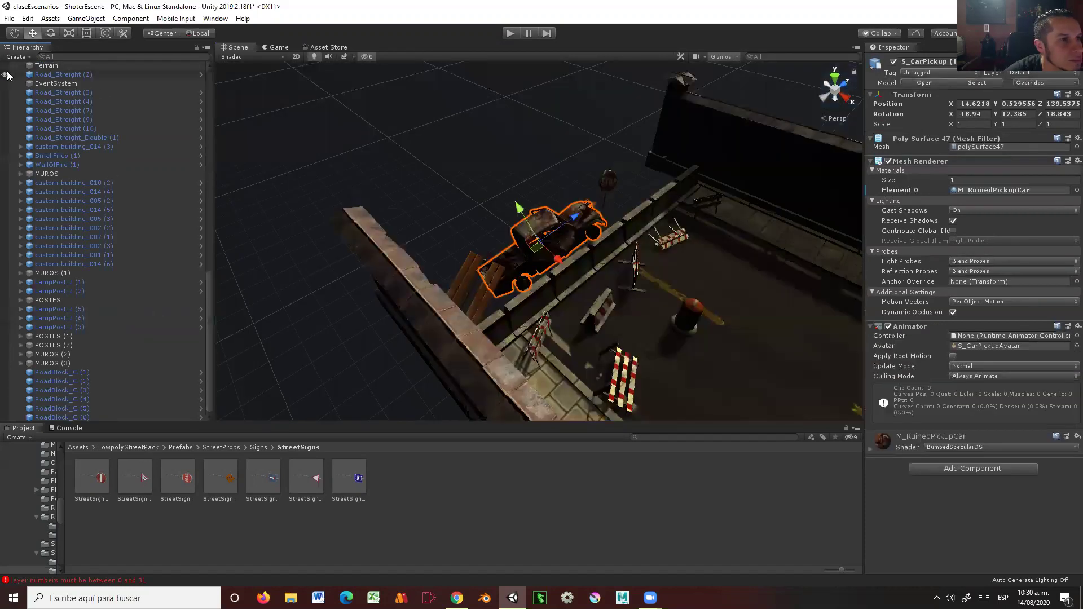
Step: Create an empty child named BARRICADA under RoadBlock_C (1), then make it top-level
right_click(13, 376)
mouse_move(77, 306)
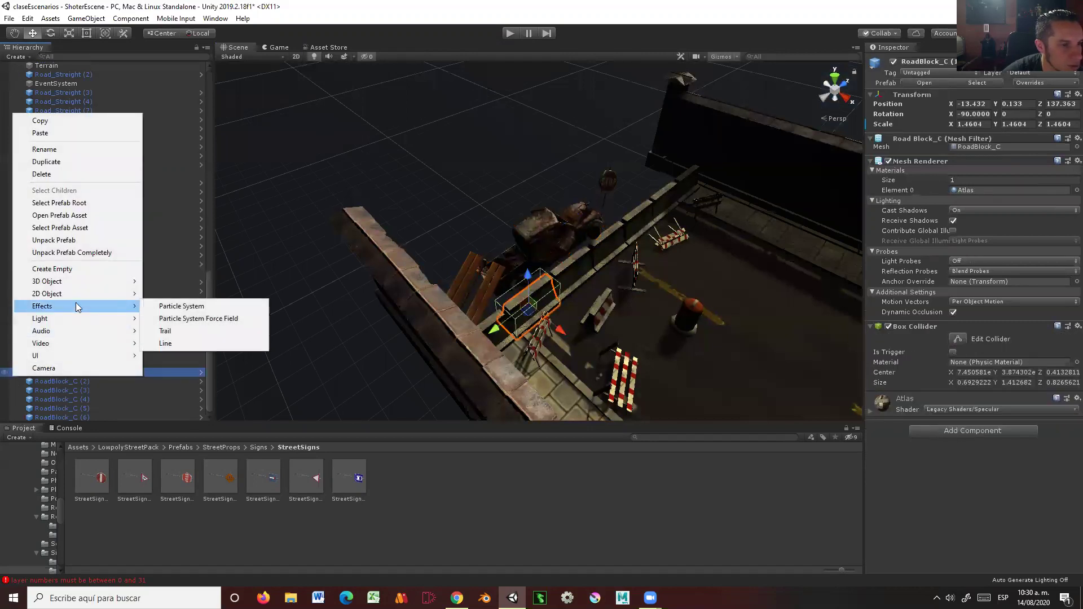
click(87, 271)
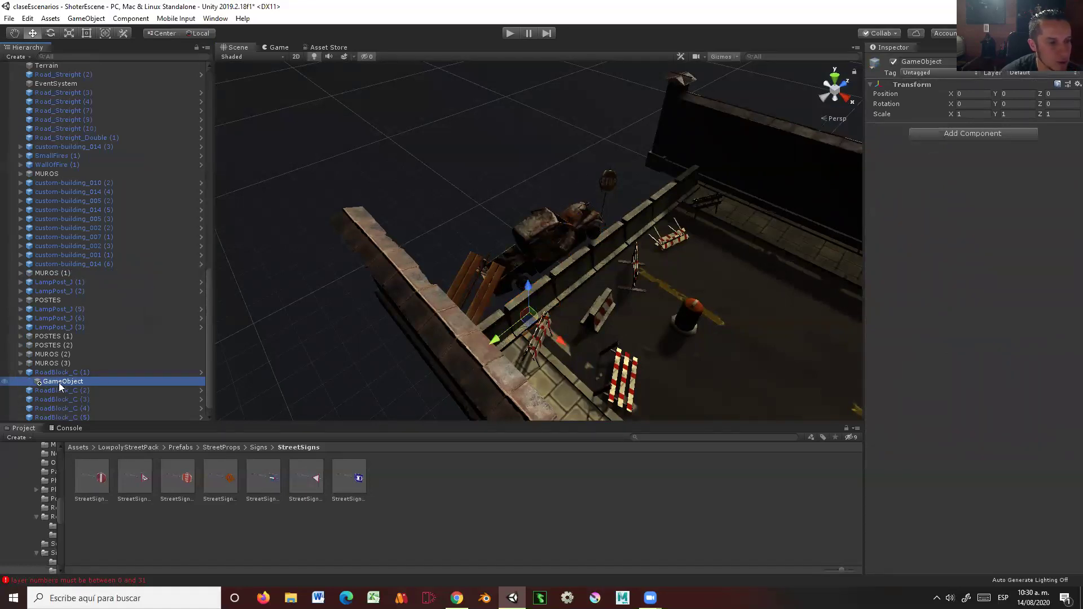
click(945, 61)
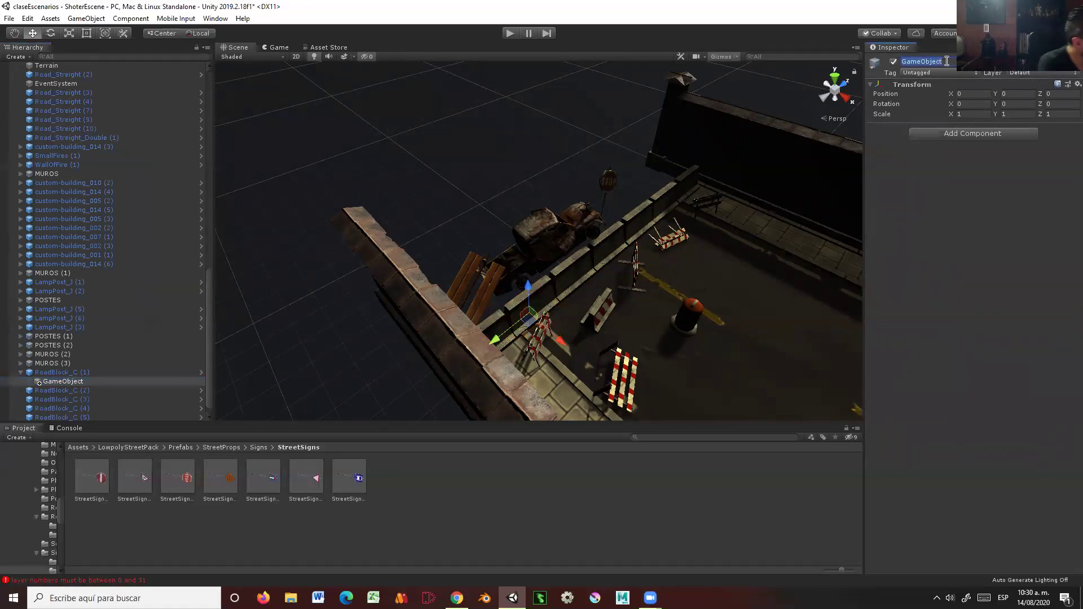
text(BARRICADA)
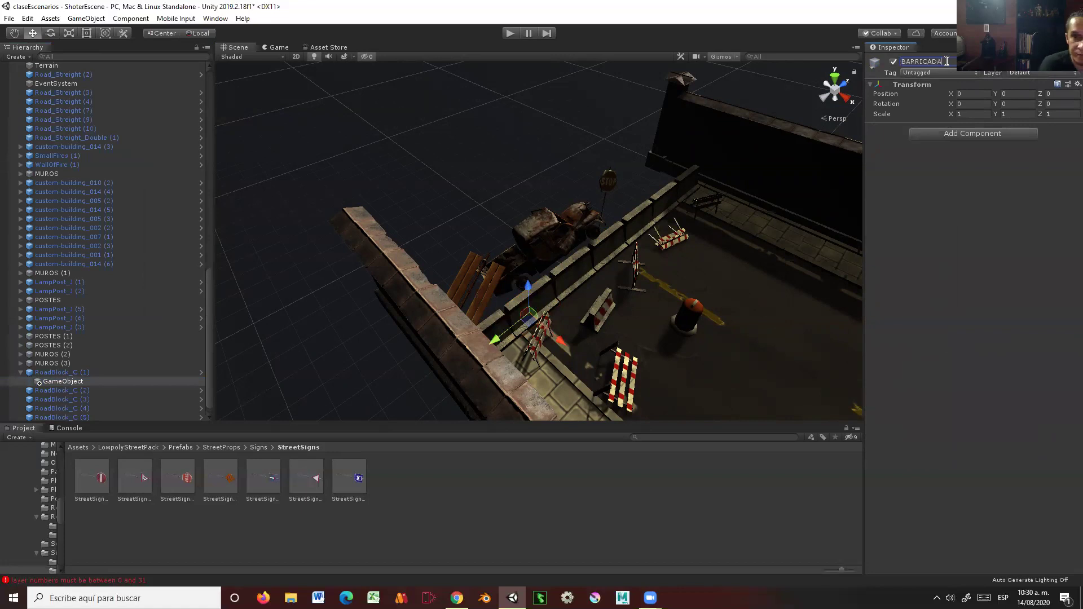
key(Return)
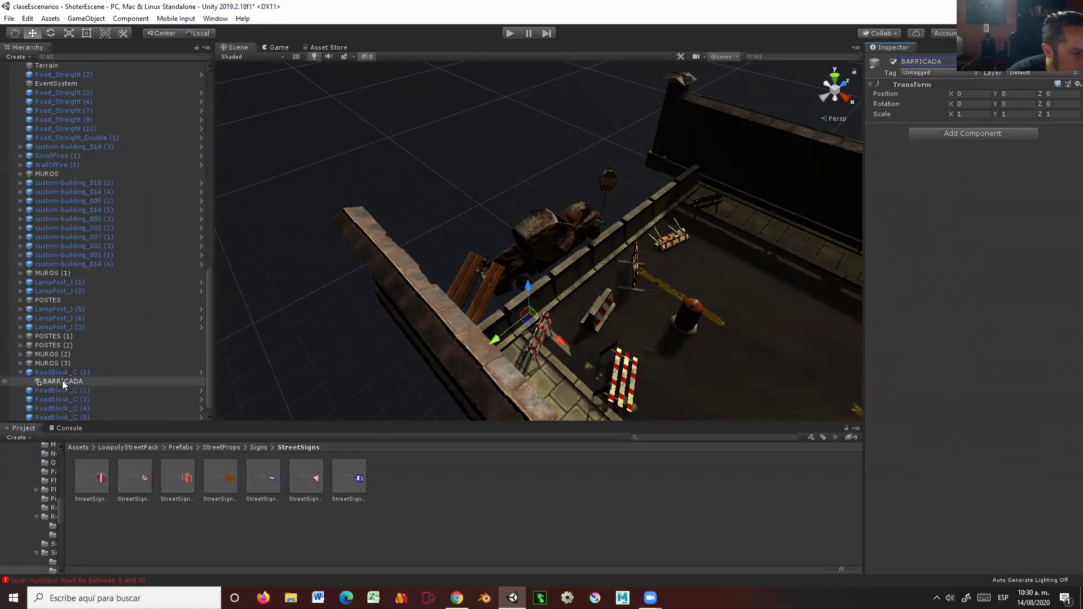
drag(54, 381, 60, 369)
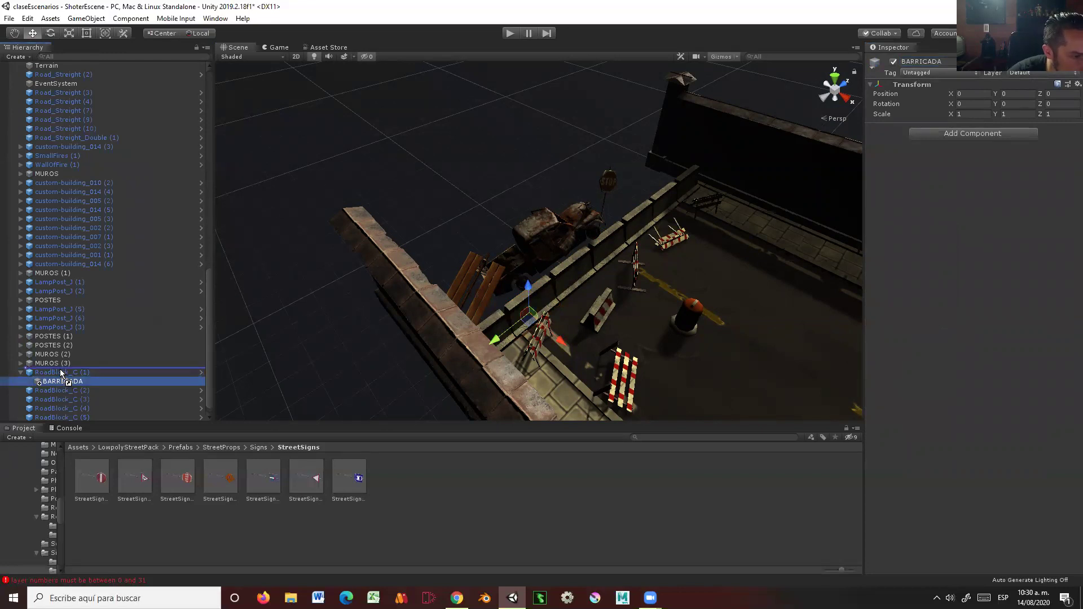
drag(60, 369, 60, 369)
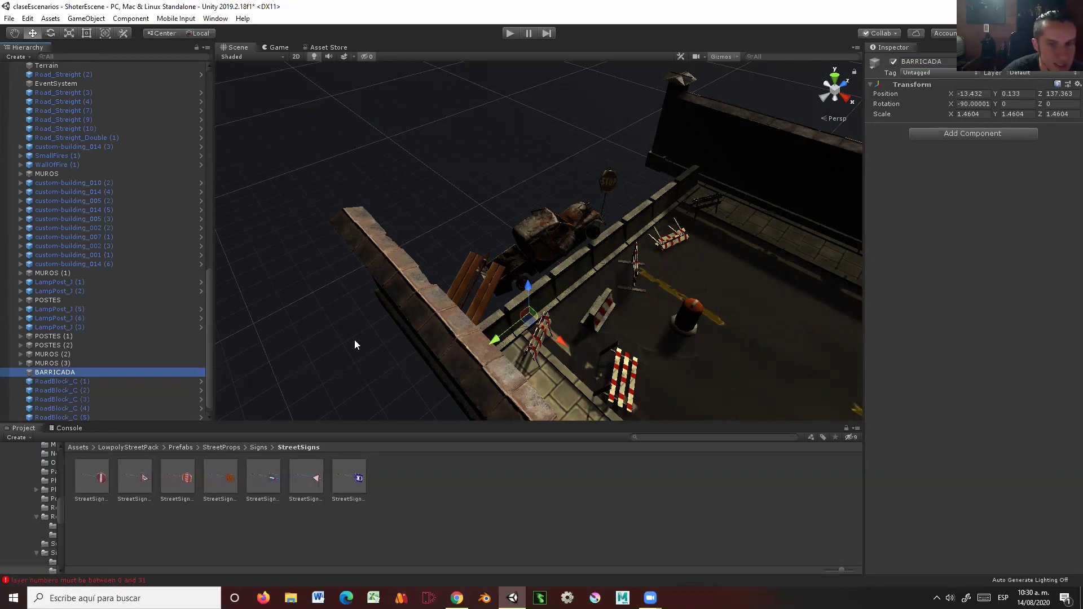
Step: Inspect the bench and wrecked car at the barricade, then return the Project browser to Assets
alt+click(485, 326)
alt+drag(485, 326, 438, 264)
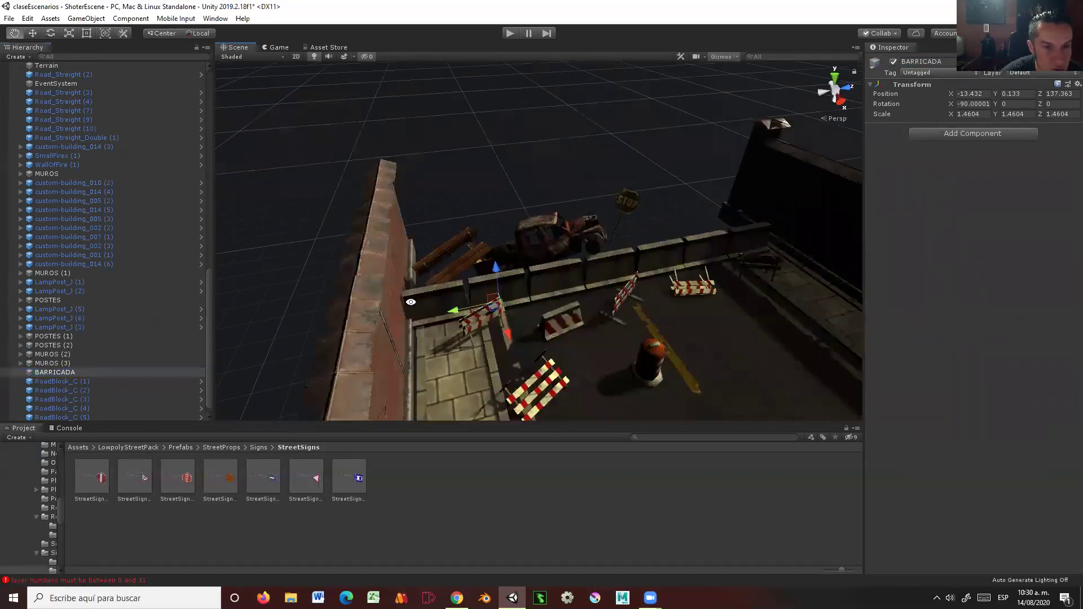
click(438, 264)
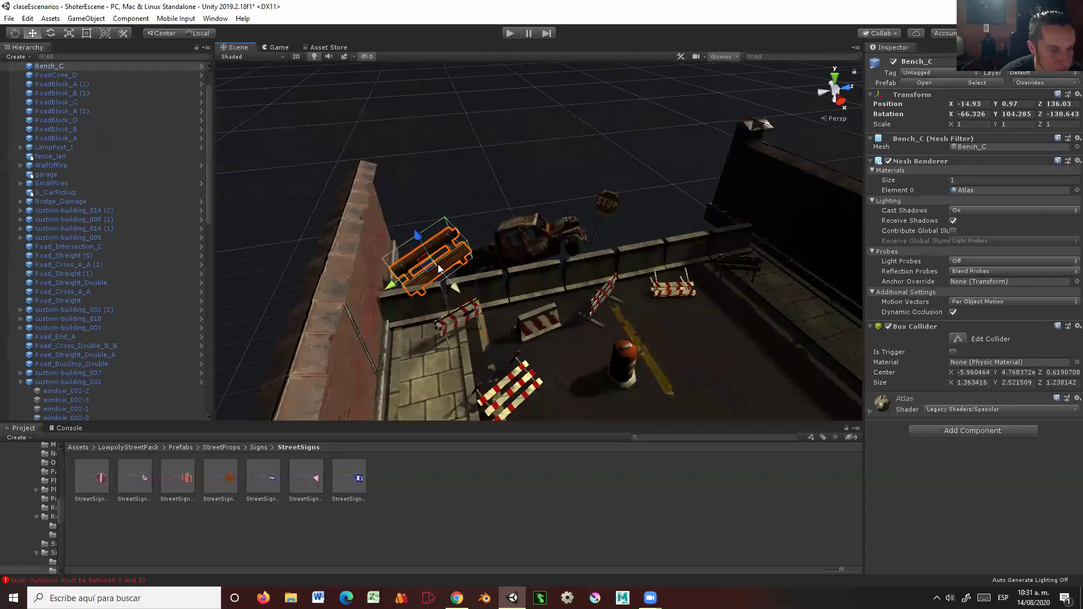
shift+click(513, 247)
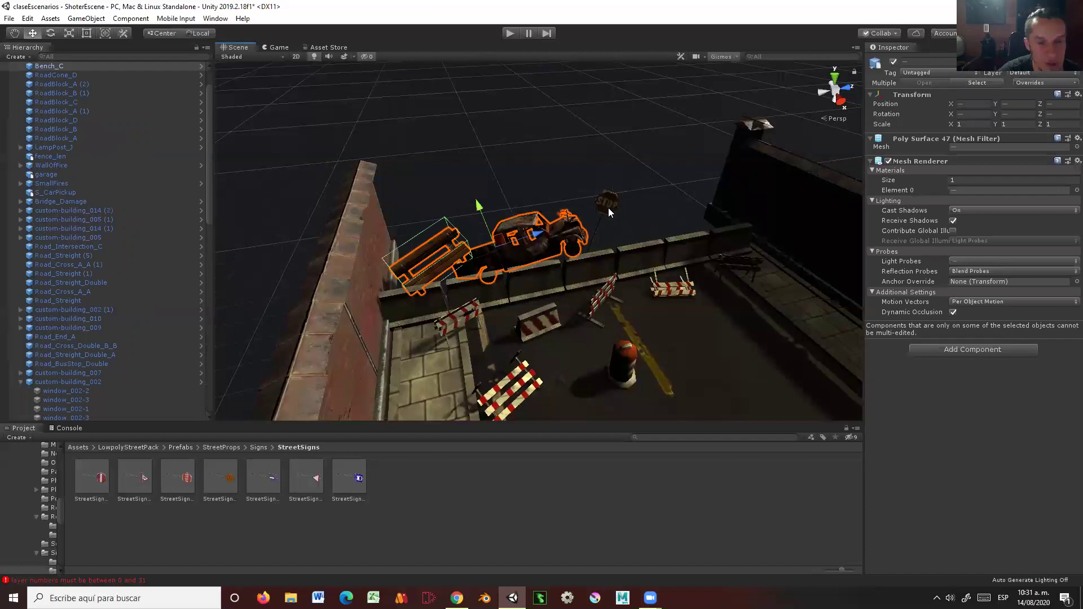
click(520, 176)
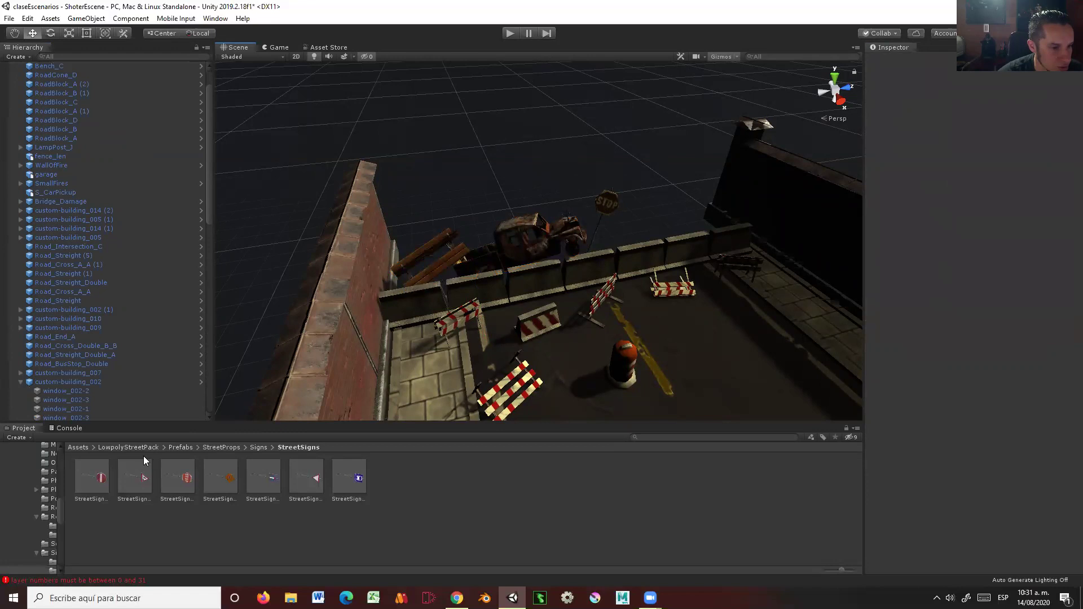
click(78, 447)
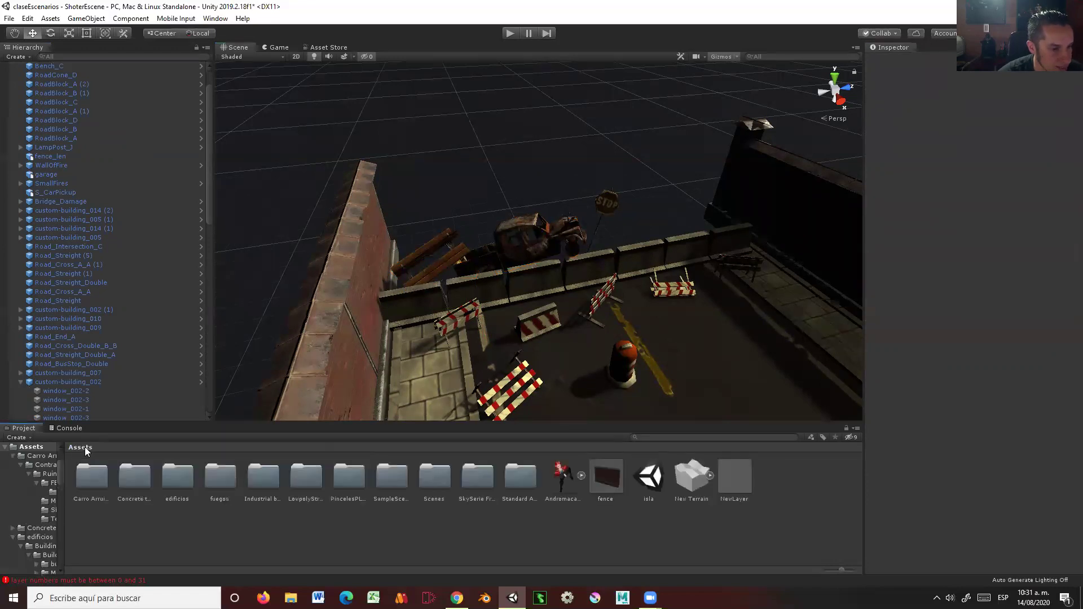
Step: Place a WallOfFire prefab from fuegos/Prefab/Prefab at the barricade beside the wrecked car
double_click(220, 476)
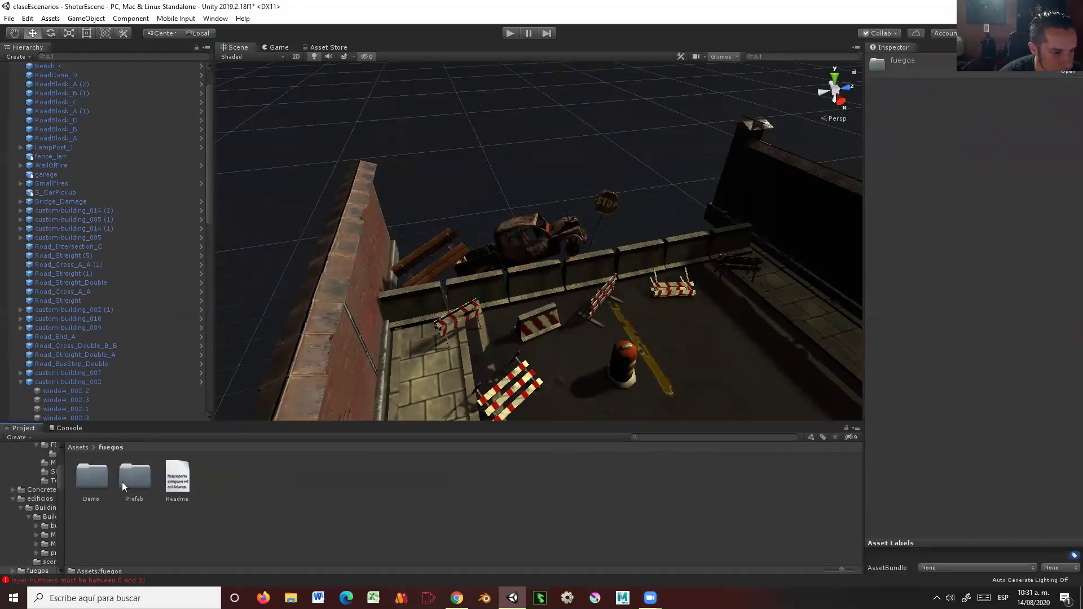
double_click(136, 483)
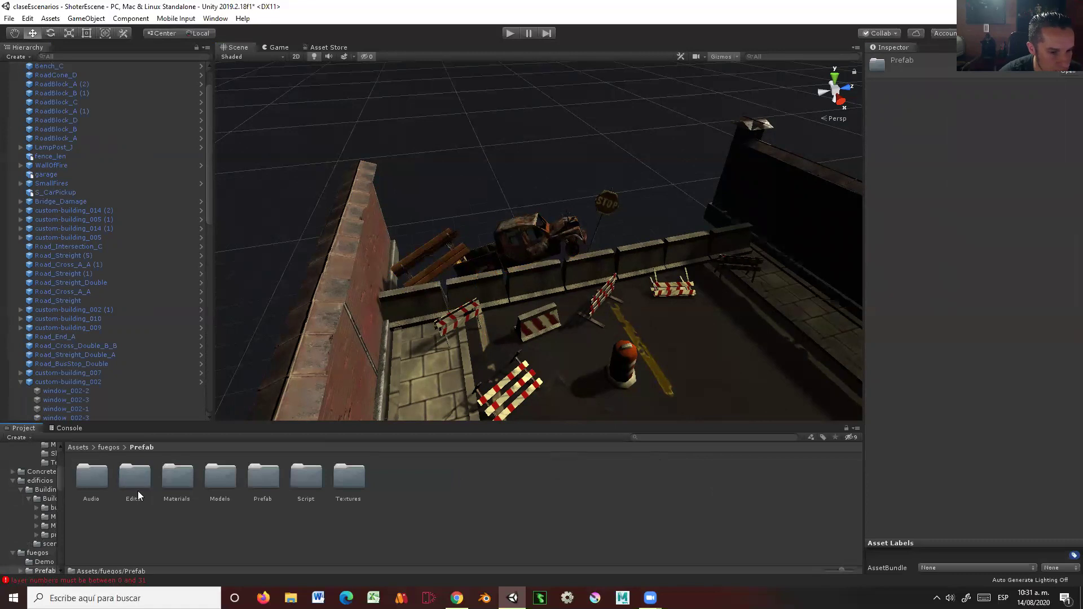
double_click(261, 480)
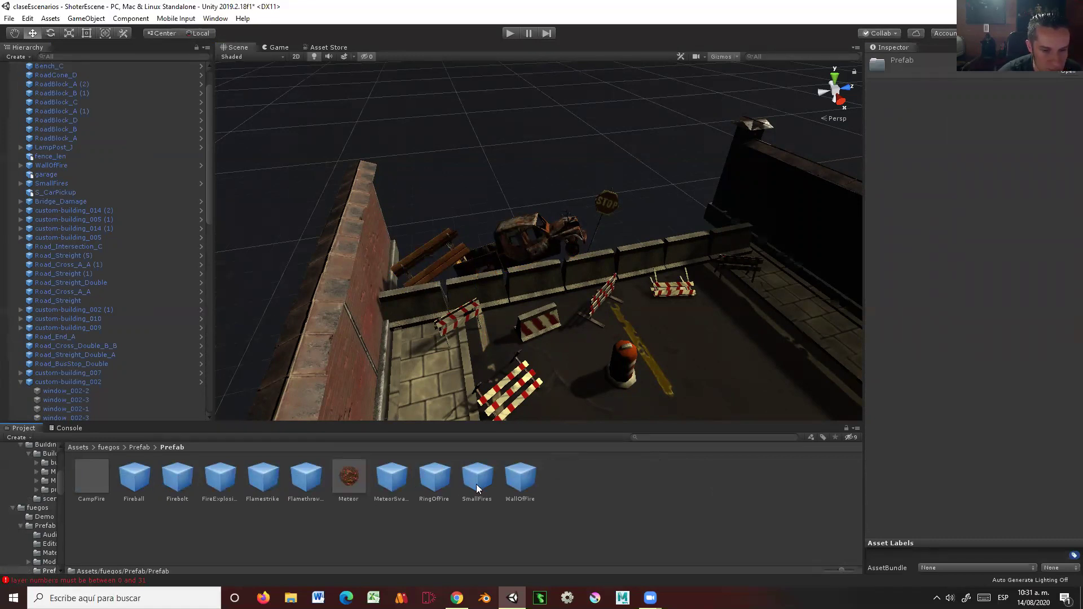
drag(517, 485, 546, 278)
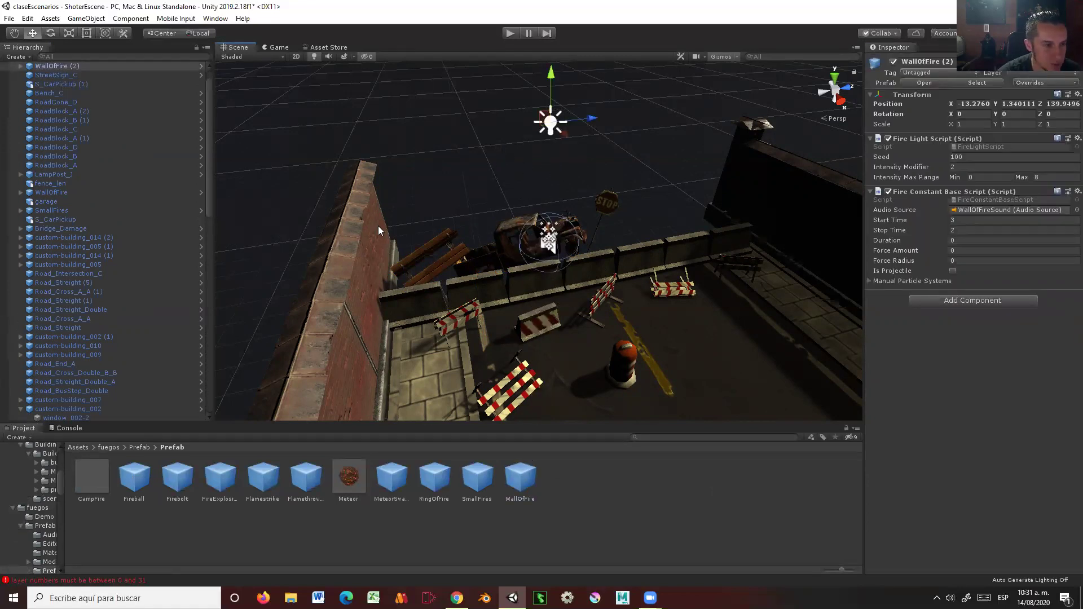
Step: Search the Hierarchy for 'FI' to find the fire objects, then clear the filter
scroll(329, 260, down, 3)
scroll(332, 264, down, 3)
scroll(332, 264, down, 3)
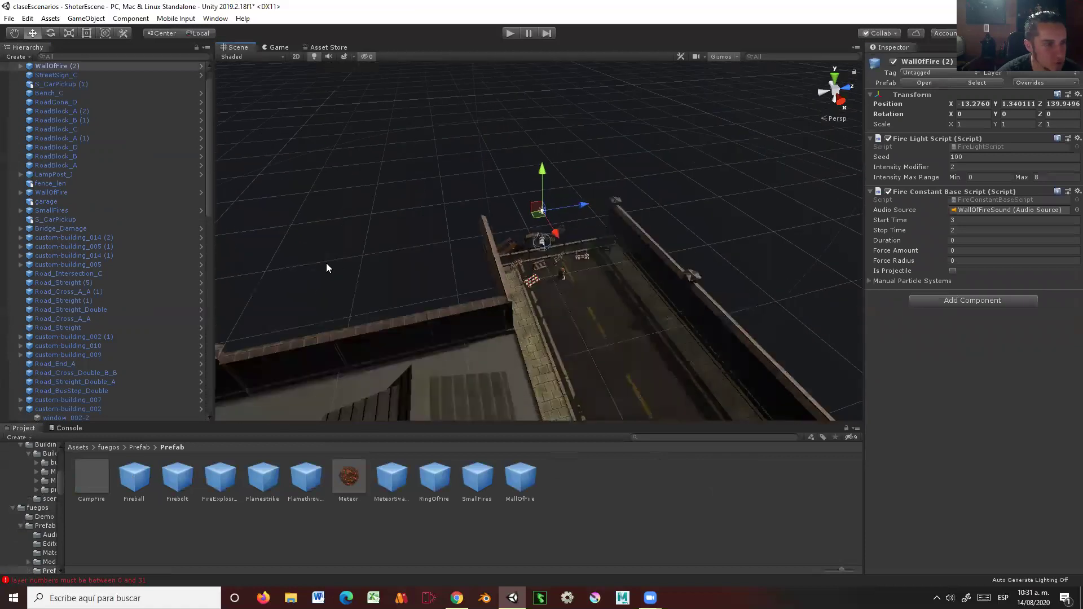
scroll(327, 264, down, 3)
scroll(208, 114, up, 1)
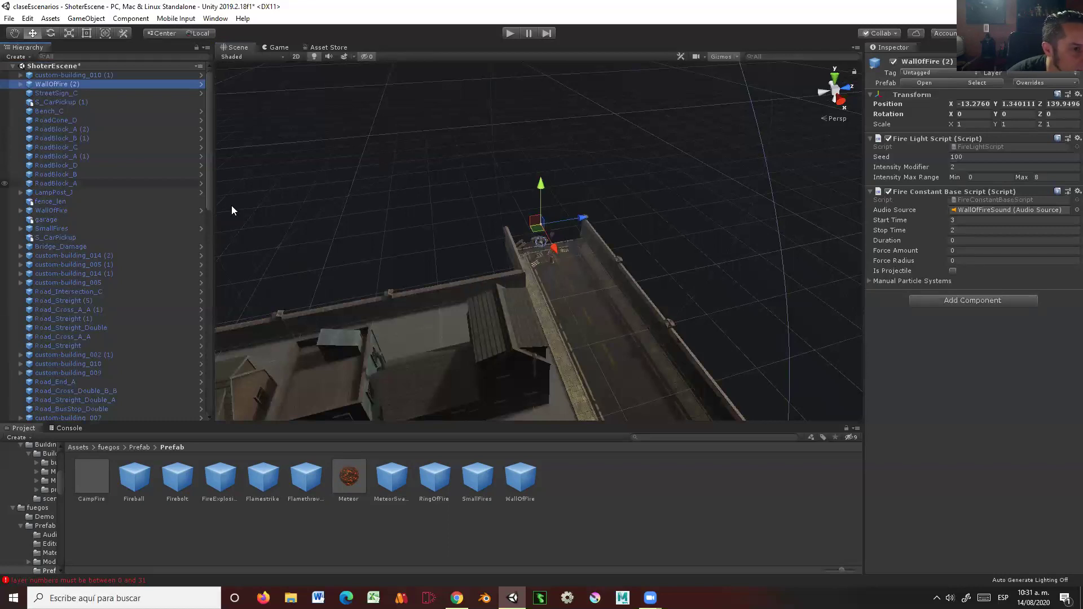
click(63, 56)
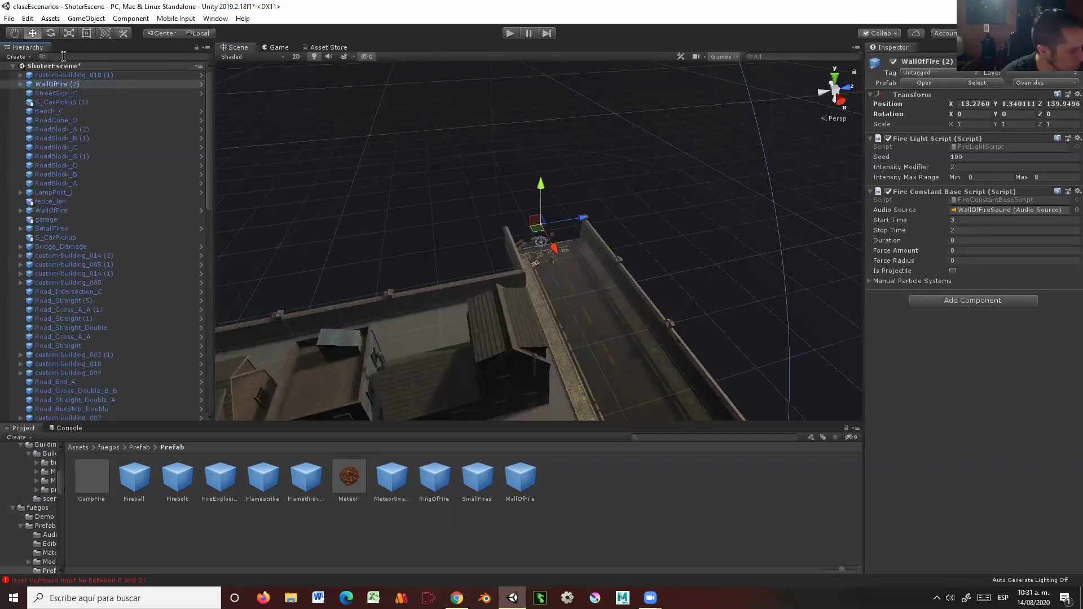
text(FI)
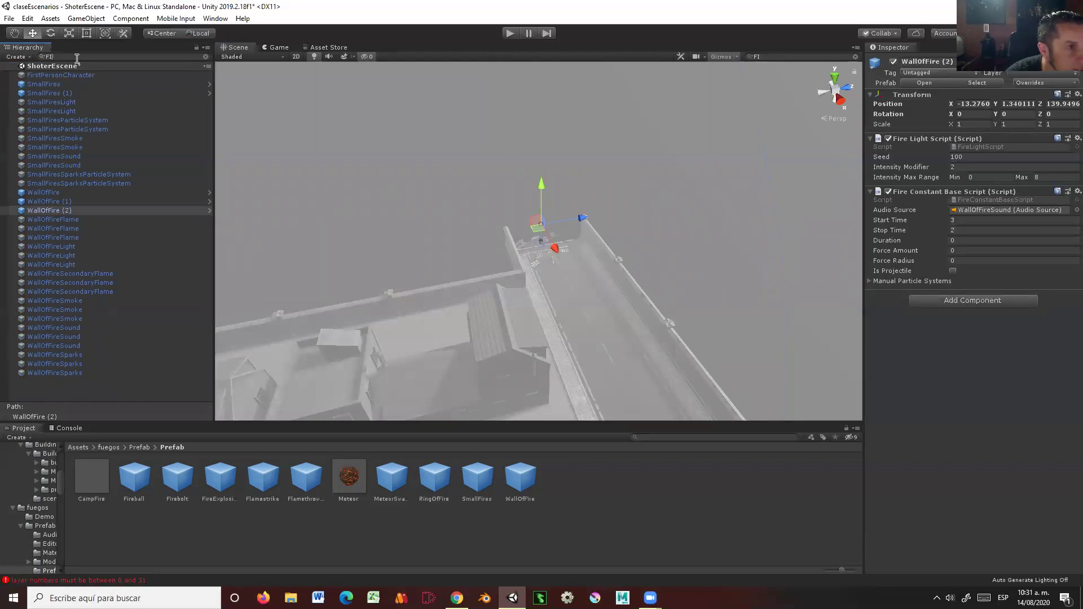
key(BackSpace)
key(BackSpace)
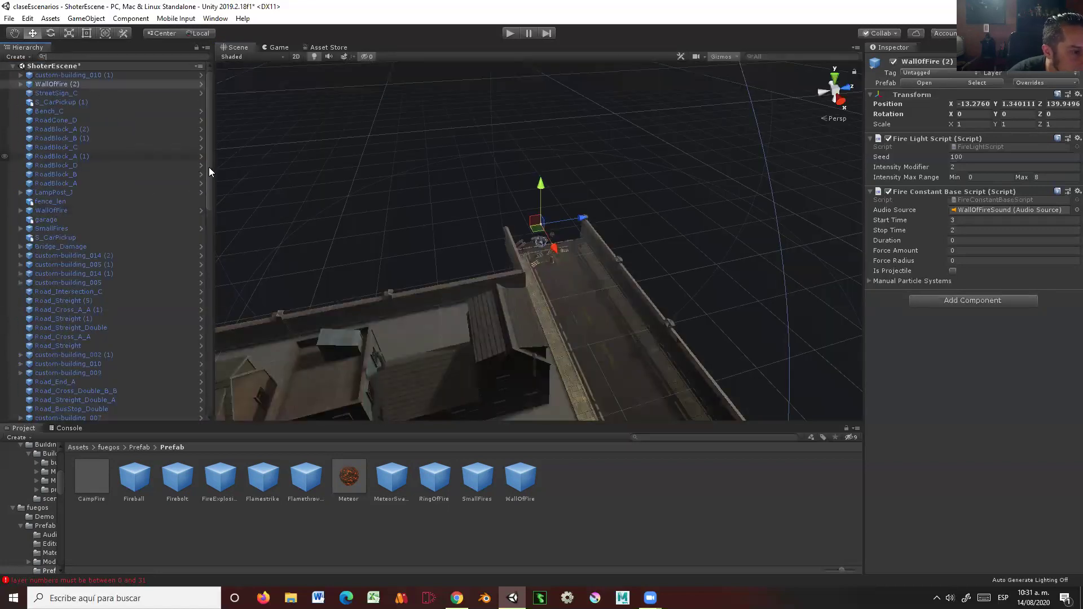
drag(209, 172, 210, 264)
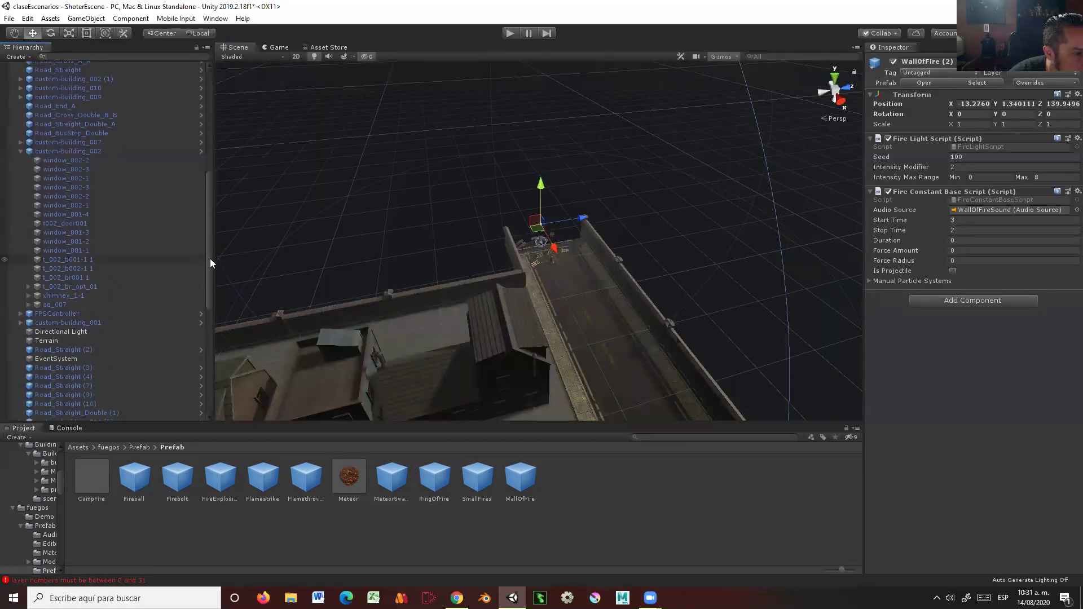
Step: Move the FPSController onto the street facing the barricade, at -6.7, 1.81, 141.5
click(62, 314)
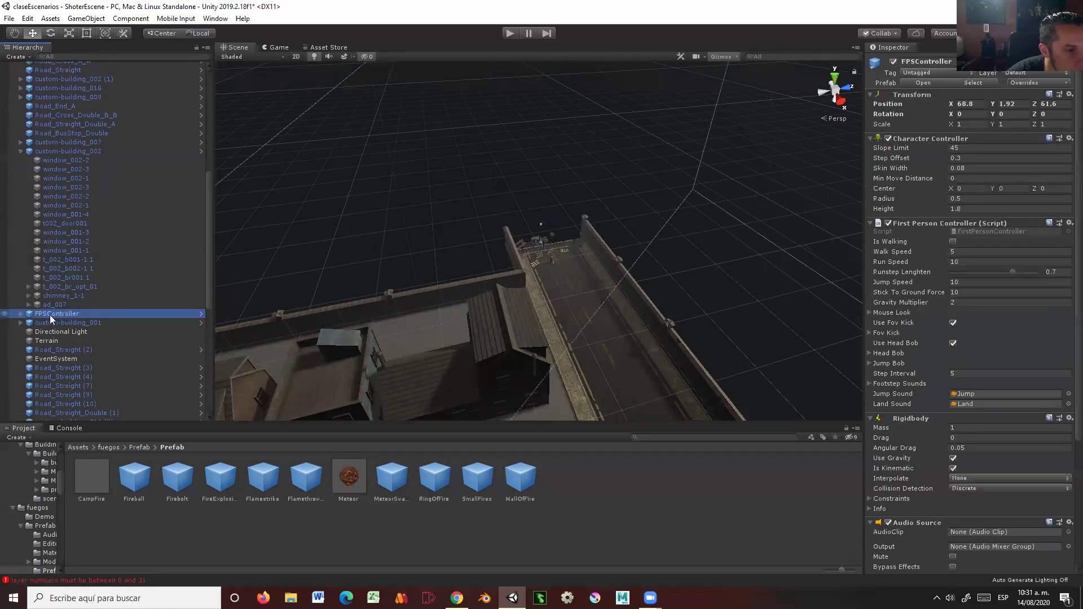
double_click(49, 315)
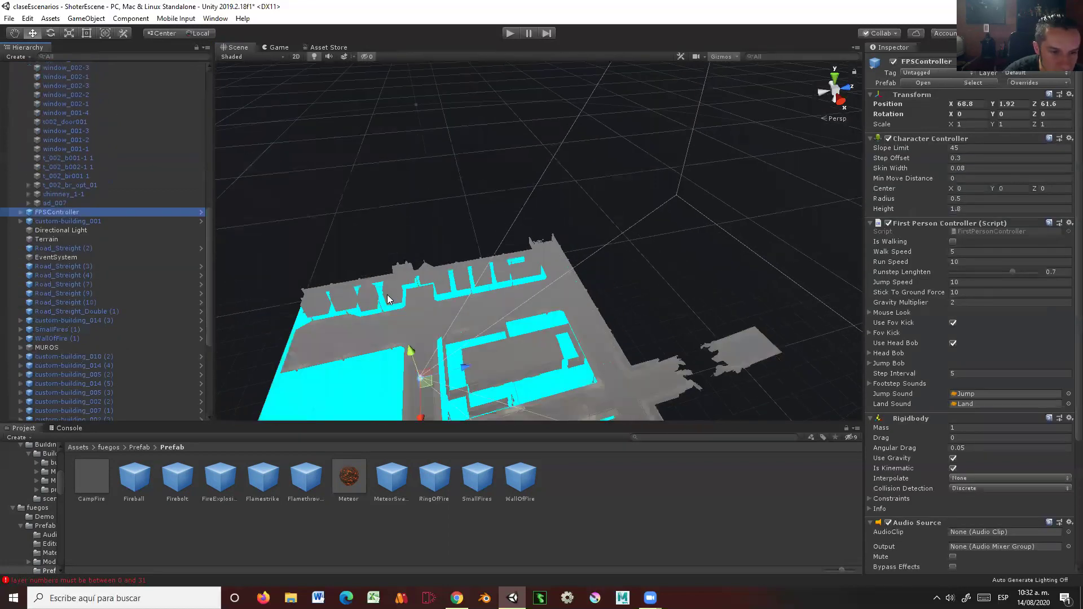
drag(437, 375, 553, 253)
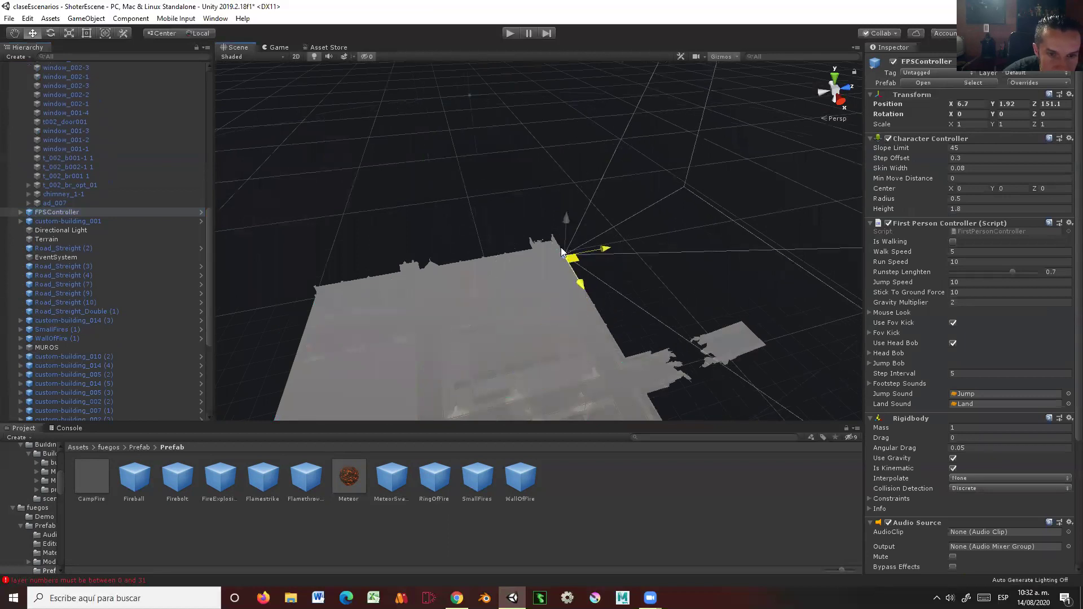
mouse_move(554, 251)
alt+mouse_down()
mouse_move(579, 266)
mouse_move(531, 252)
alt+mouse_up()
key(e)
drag(558, 265, 708, 240)
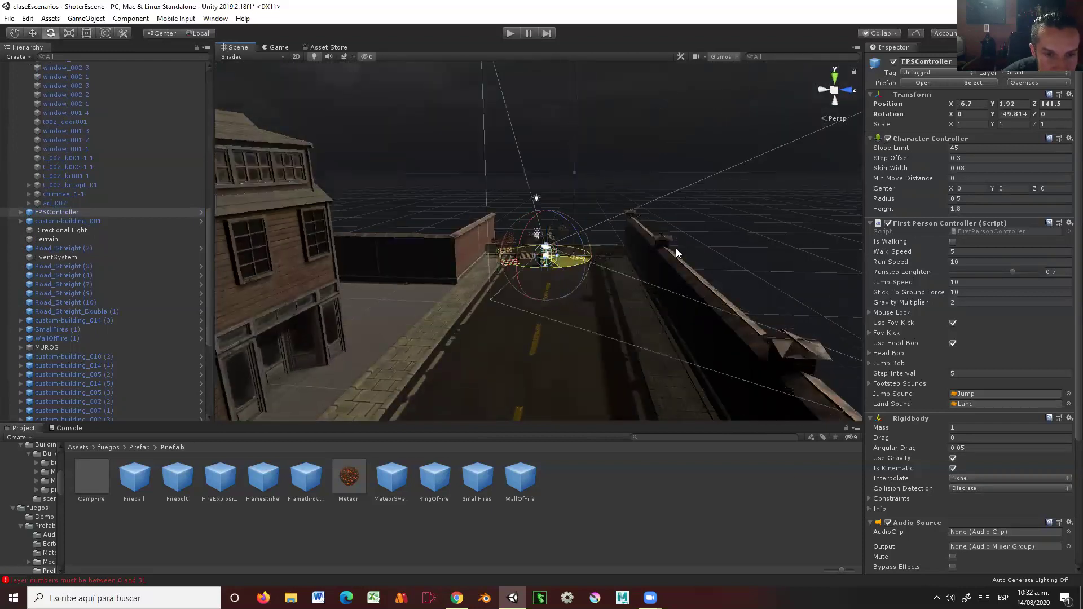
mouse_move(626, 263)
alt+mouse_down()
mouse_move(454, 303)
mouse_move(642, 296)
mouse_move(509, 307)
mouse_move(321, 294)
mouse_move(333, 298)
alt+mouse_up()
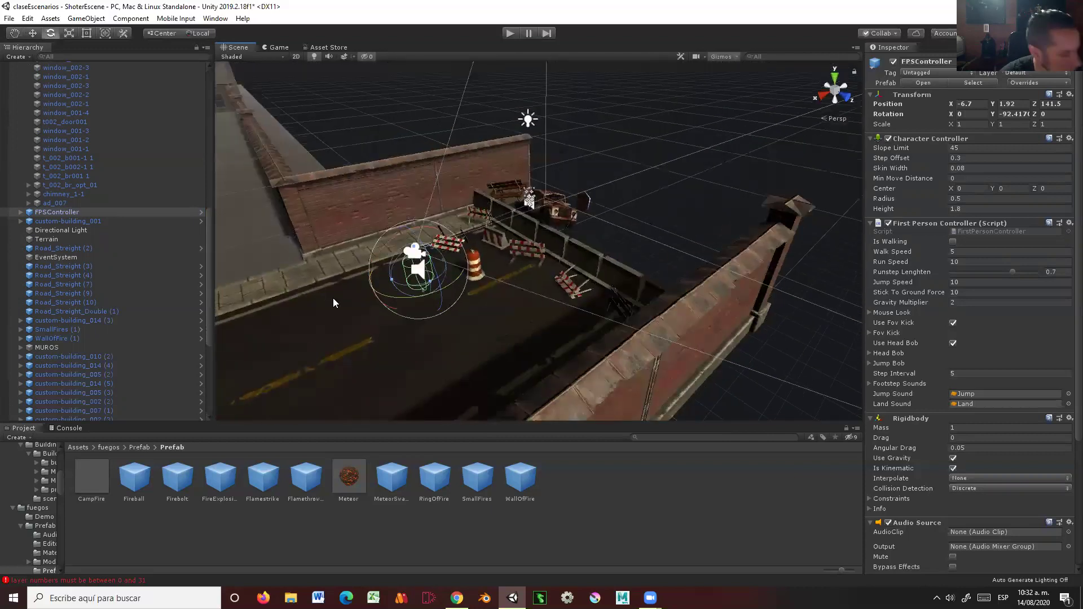
key(w)
drag(412, 235, 647, 272)
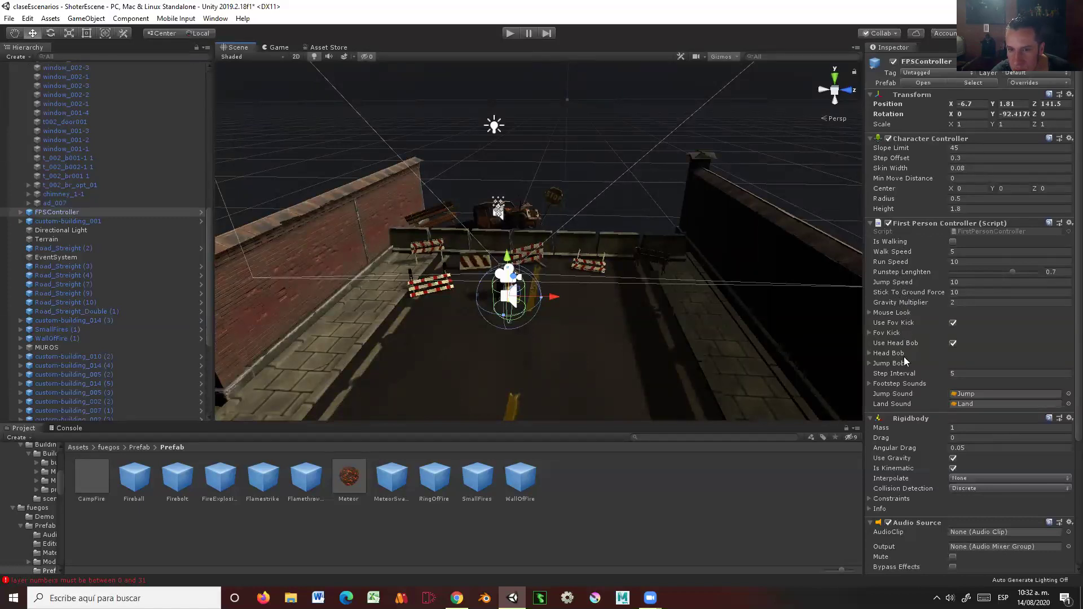
click(580, 165)
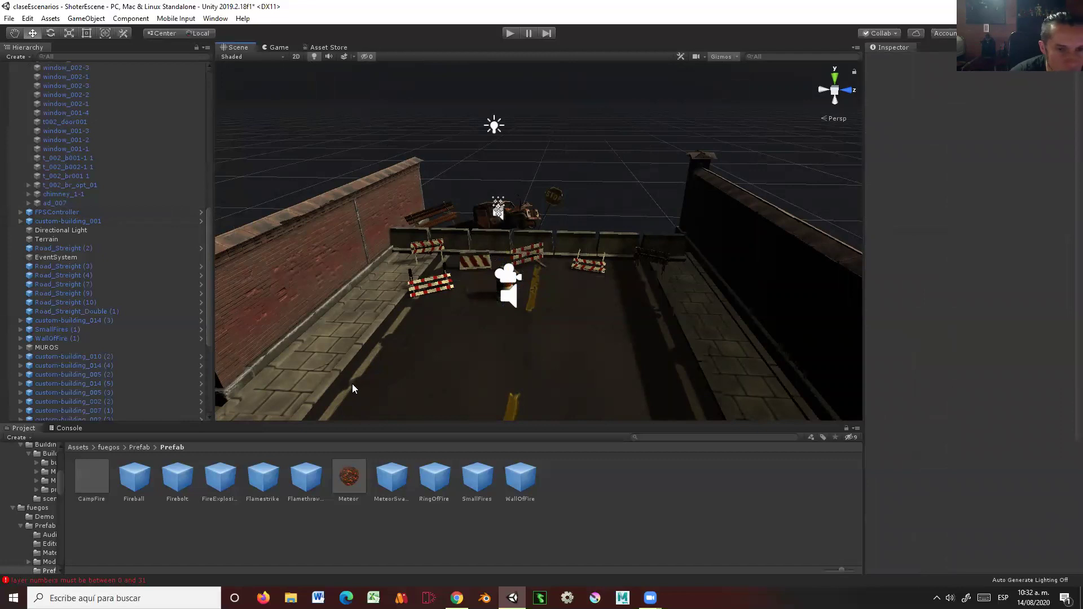
click(511, 36)
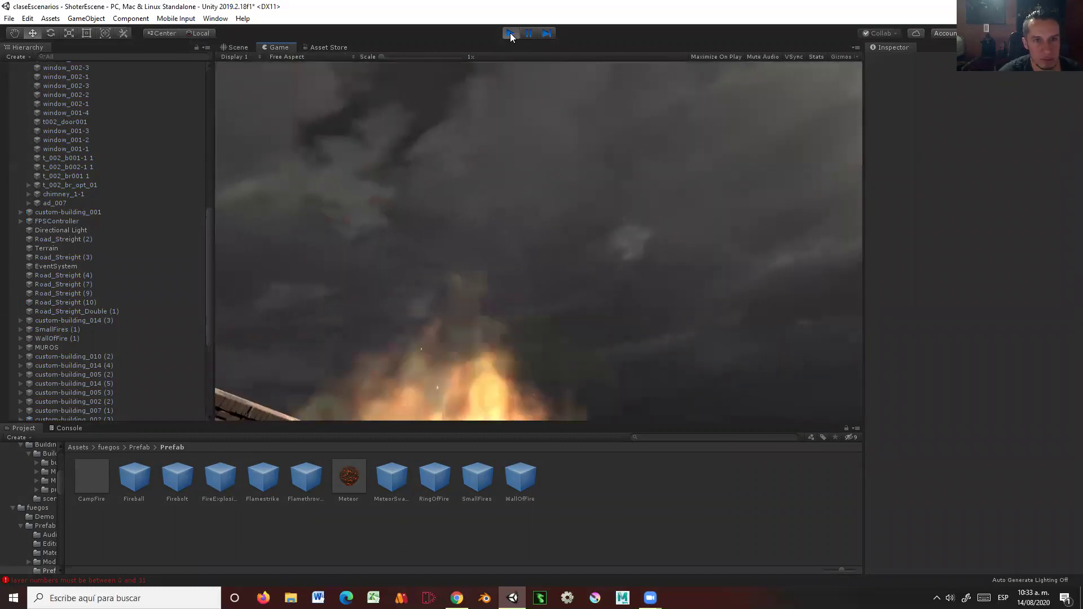
key(ctrl+p)
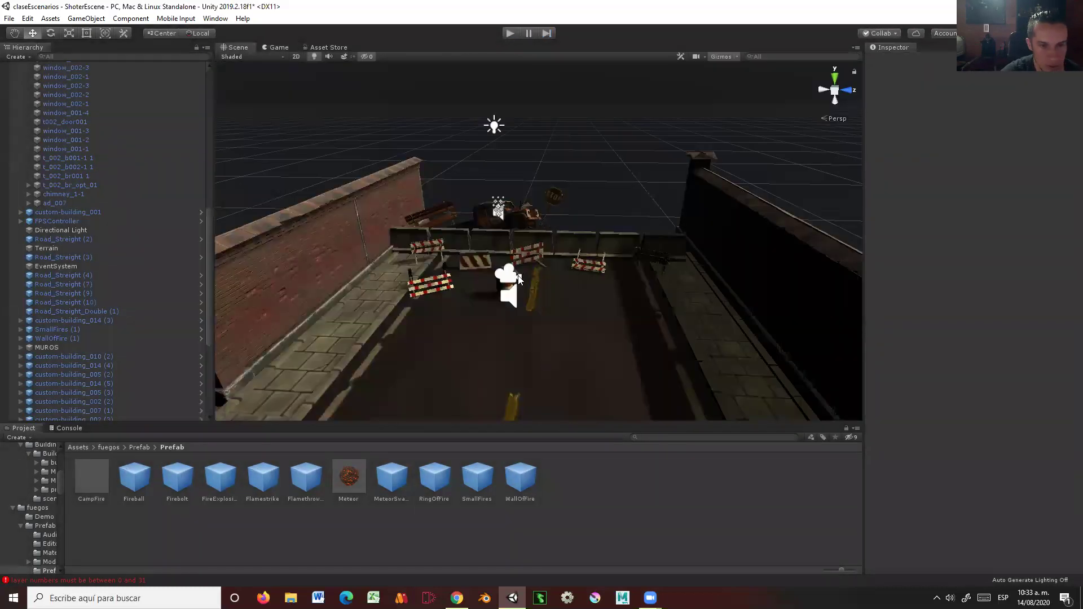
click(501, 216)
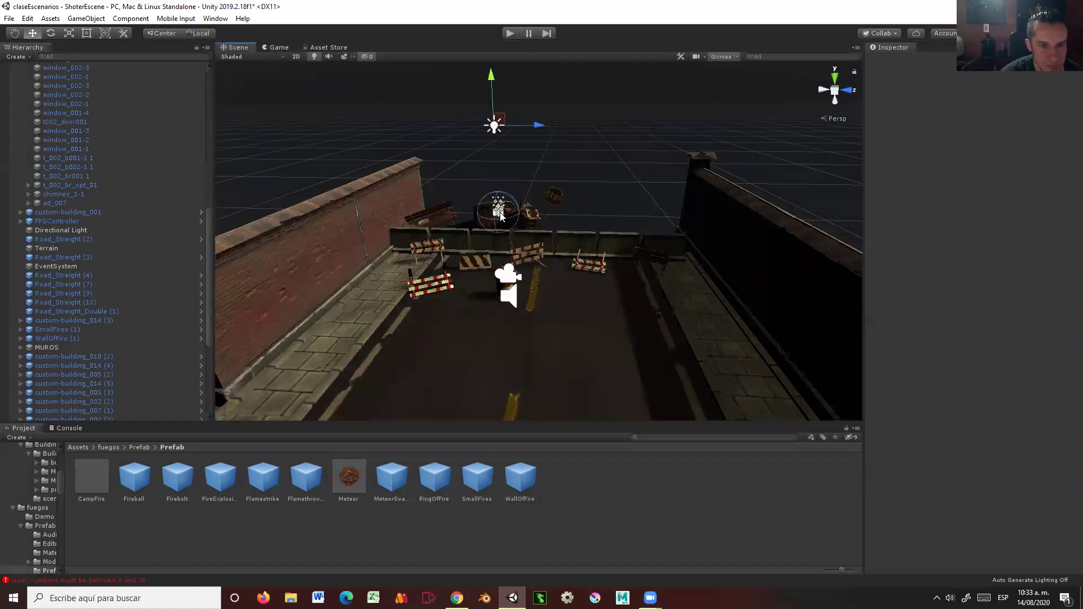
Step: Raise WallOfFire (2) slightly and shift it along the barricade
mouse_move(493, 244)
alt+mouse_down()
mouse_move(789, 327)
mouse_move(653, 269)
mouse_move(598, 170)
alt+mouse_up()
mouse_move(595, 127)
mouse_down()
mouse_move(620, 169)
mouse_move(307, 116)
mouse_move(534, 238)
mouse_move(593, 164)
mouse_move(540, 194)
mouse_up()
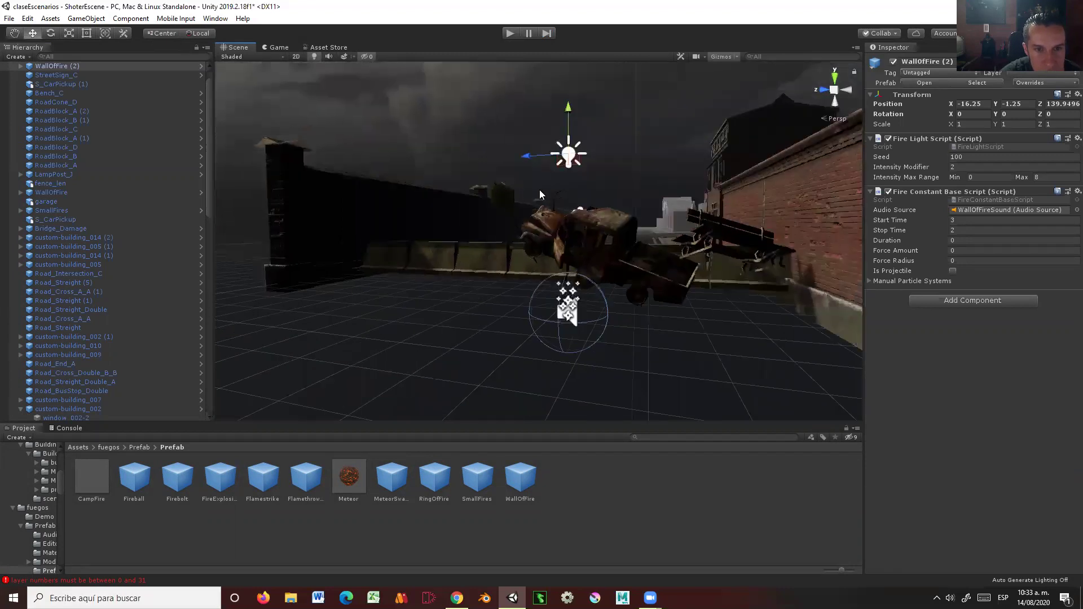
mouse_move(568, 112)
mouse_down()
mouse_move(568, 73)
mouse_move(682, 354)
mouse_up()
mouse_move(653, 314)
mouse_down()
mouse_move(519, 282)
mouse_move(671, 280)
mouse_up()
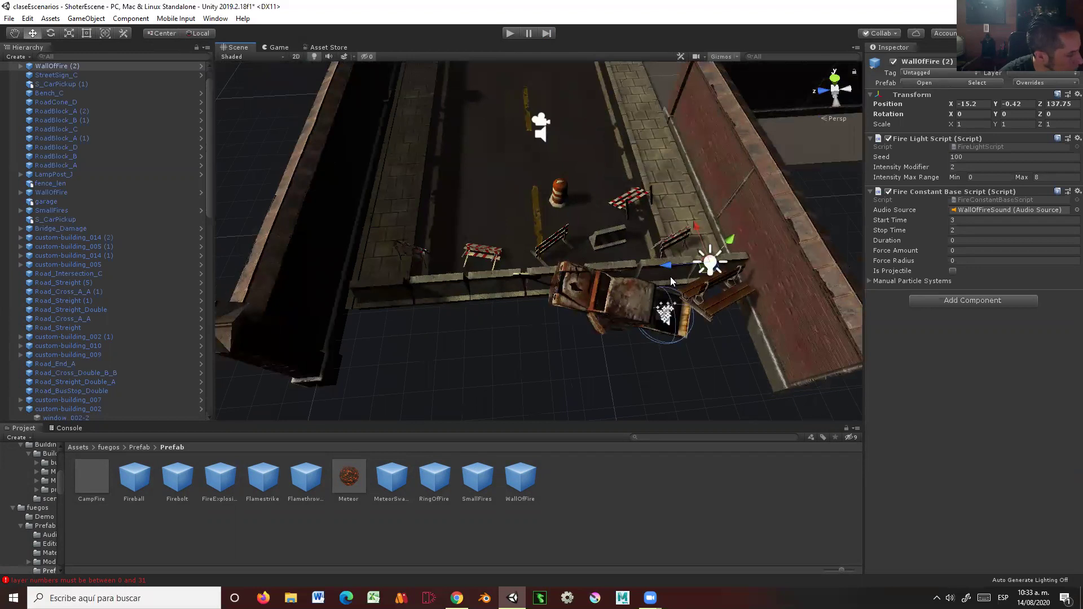
Step: Duplicate the fire as WallOfFire (3) on the barricade's other side and start Play mode
key(ctrl+d)
drag(670, 264, 382, 270)
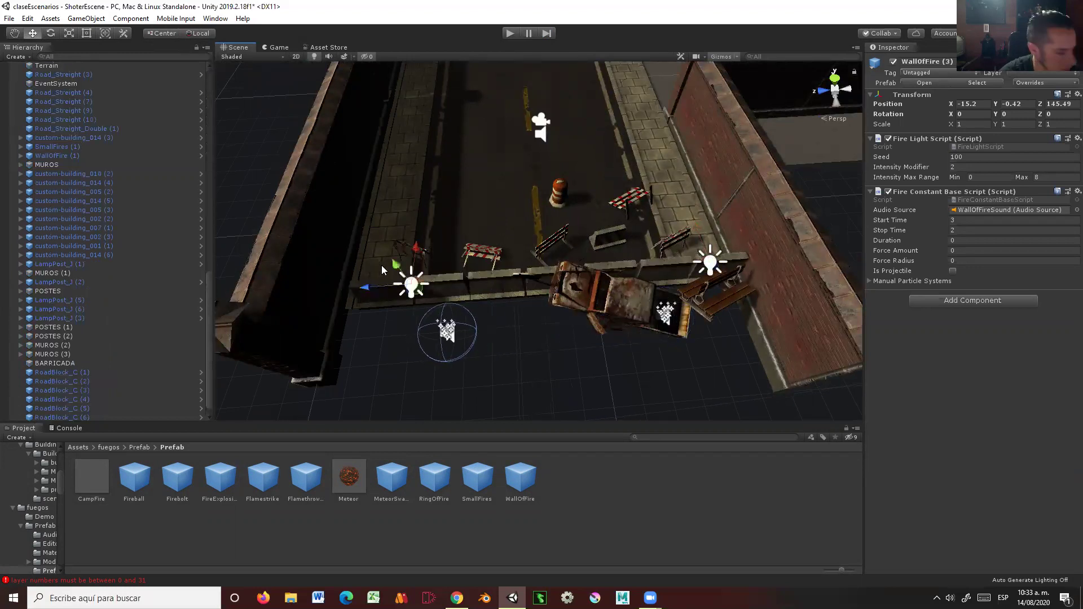
alt+drag(469, 311, 497, 266)
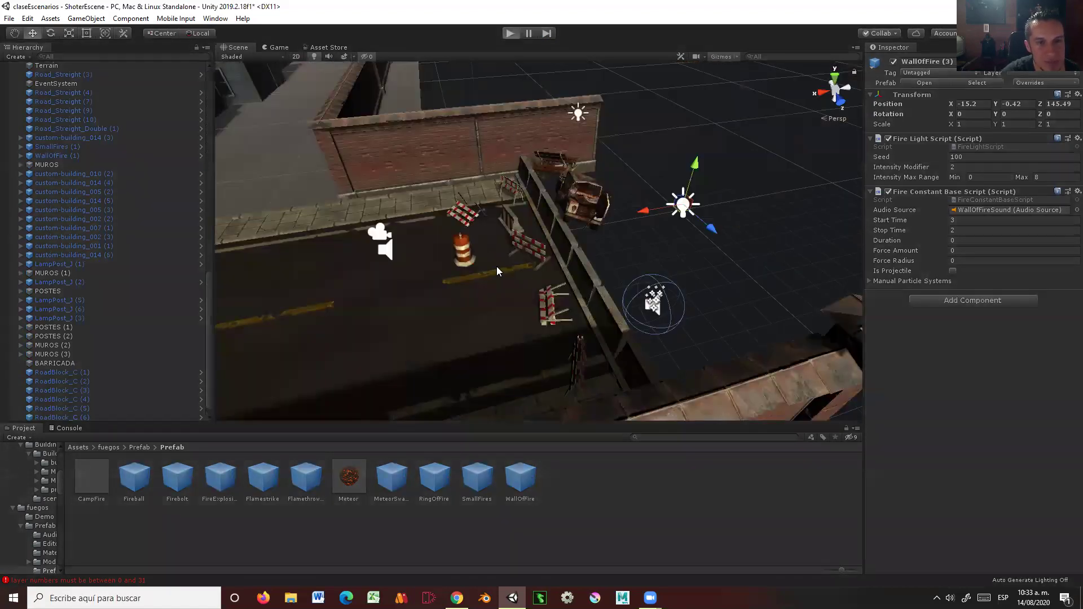
key(ctrl+p)
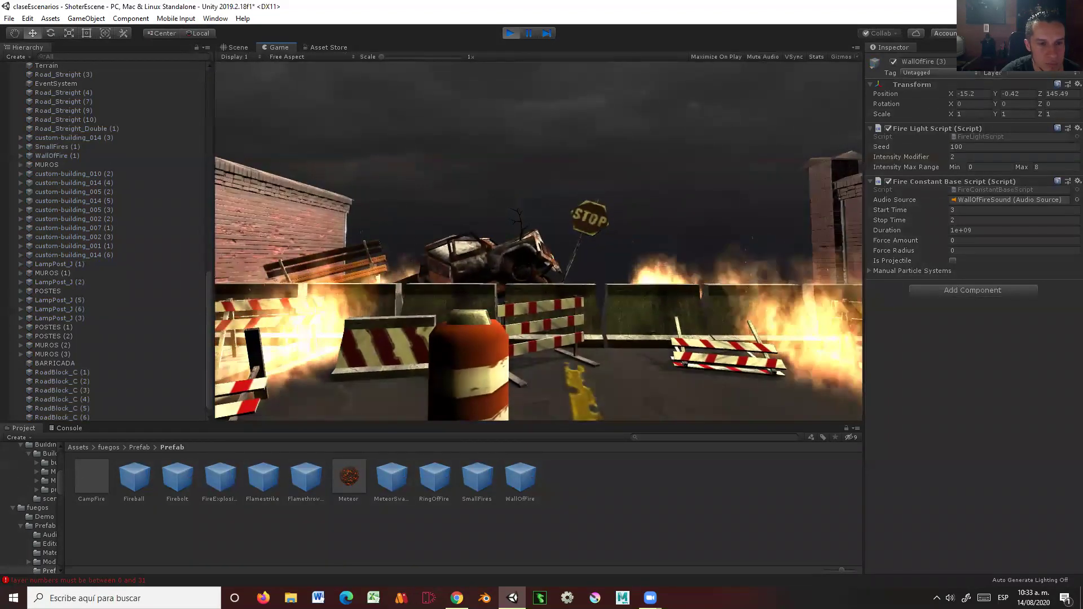
Step: Walk forward and sideways to view the burning barricade, then stop the game
key(w)
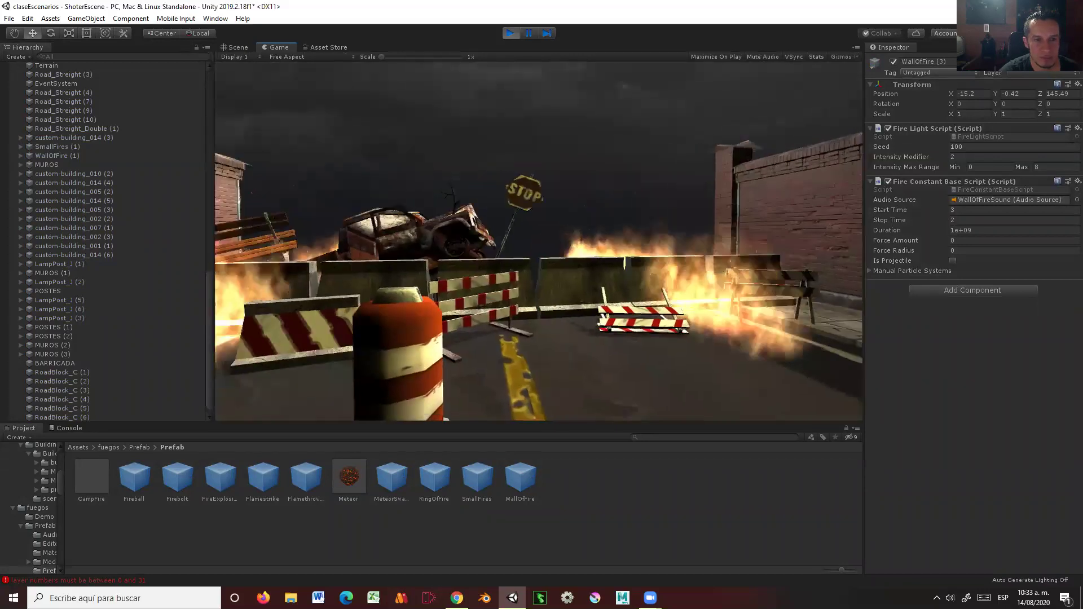
key(a)
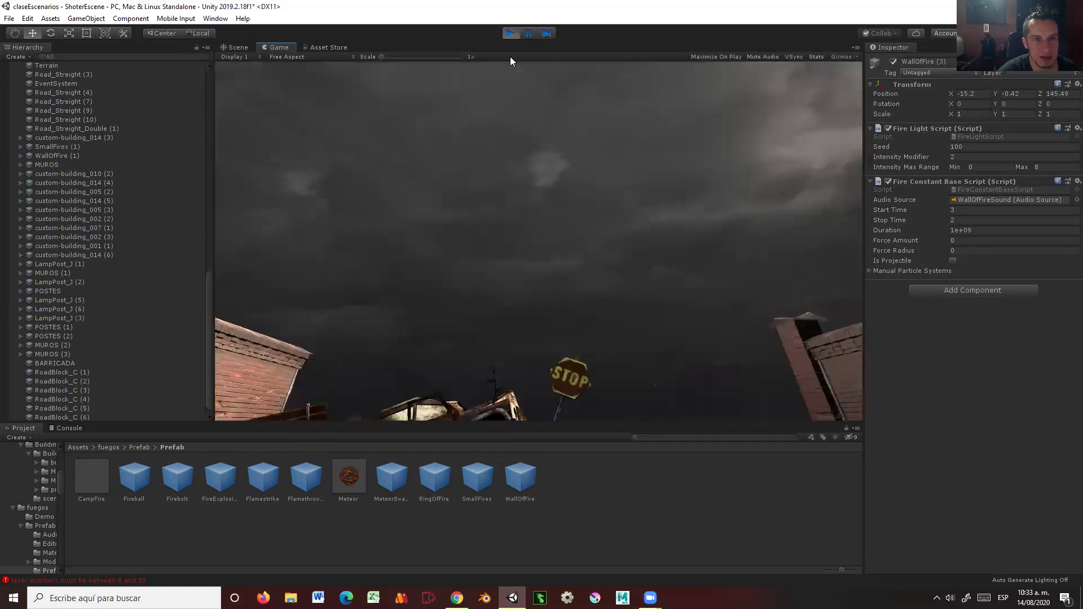
click(511, 33)
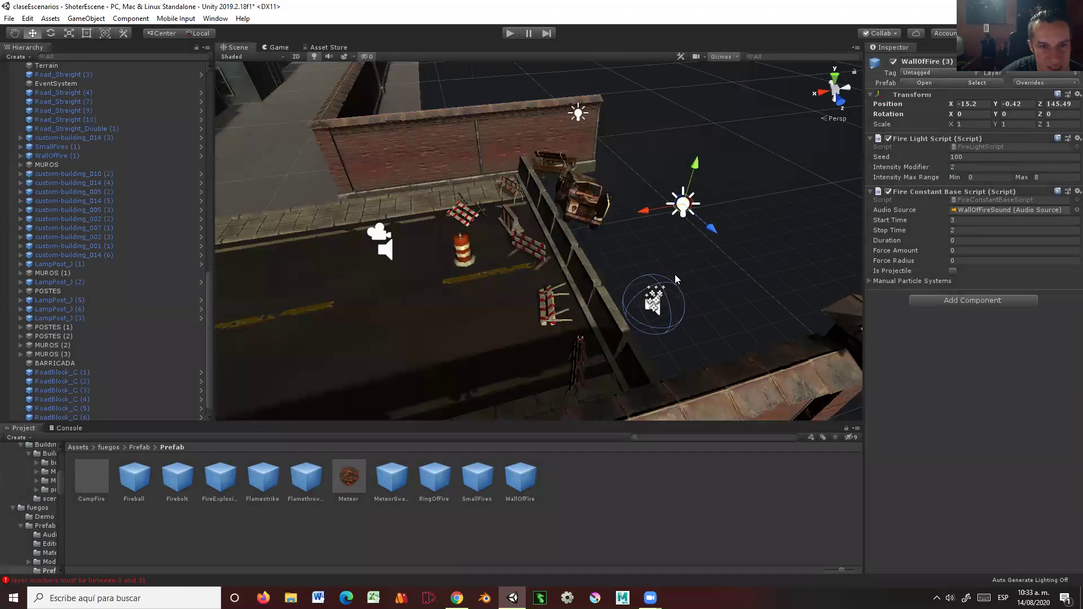
Step: Ctrl-select the second fire, the wrecked car, a barricade and the guardrail segments
mouse_move(621, 279)
alt+mouse_down()
mouse_move(397, 242)
mouse_move(688, 279)
alt+mouse_up()
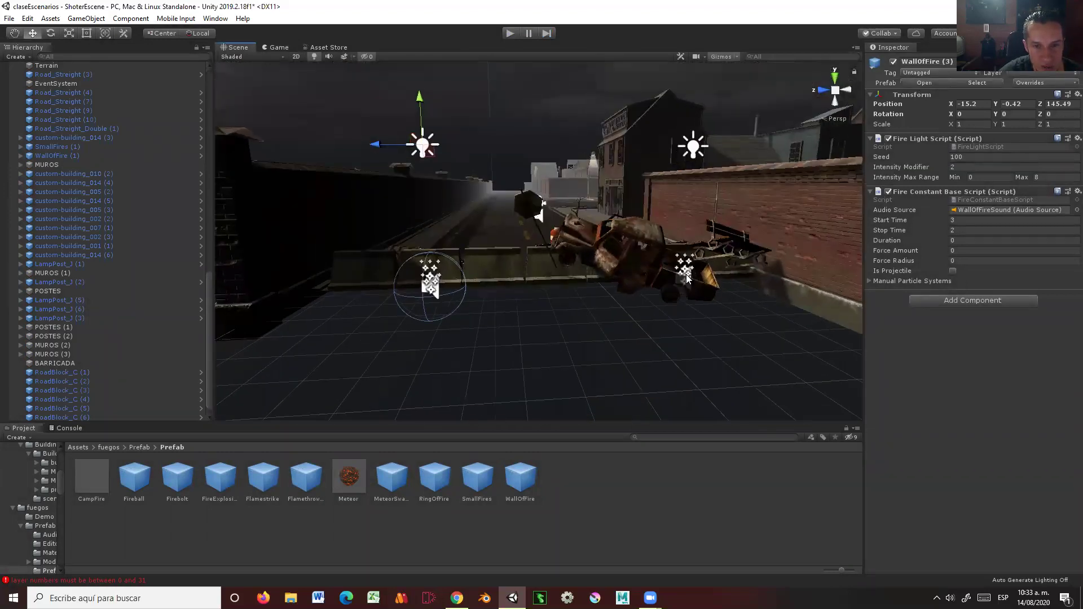
shift+click(686, 276)
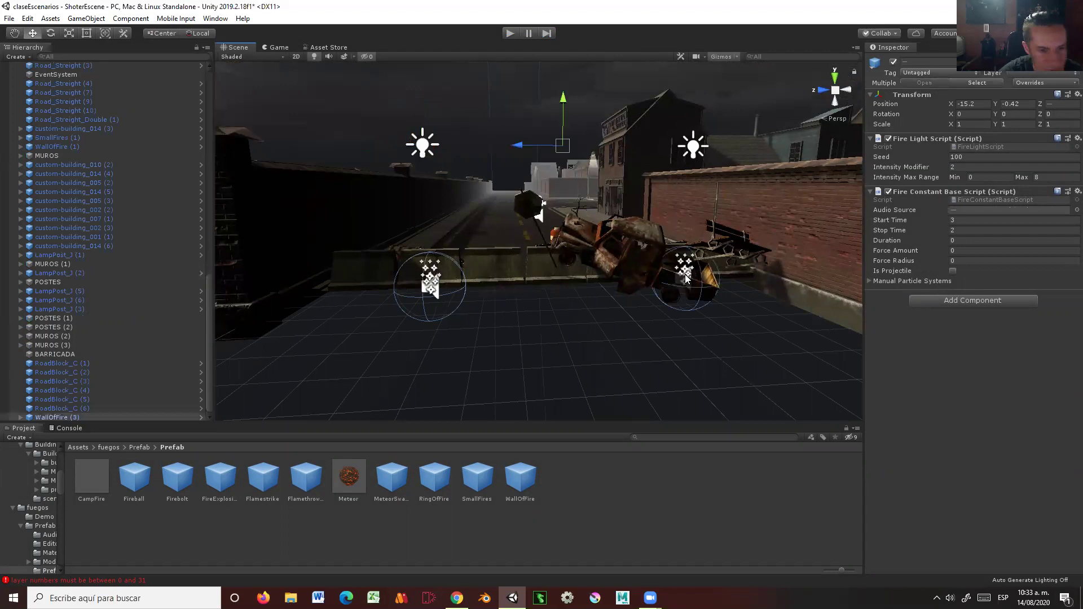
shift+click(622, 263)
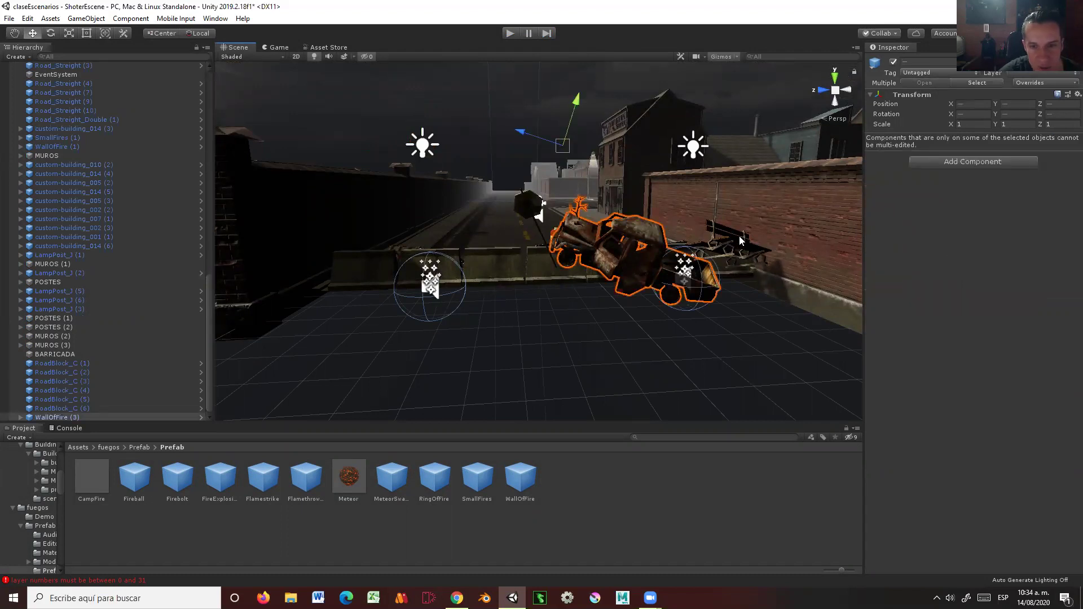
shift+click(740, 240)
mouse_move(664, 292)
alt+mouse_down()
mouse_move(663, 372)
mouse_move(622, 134)
alt+mouse_up()
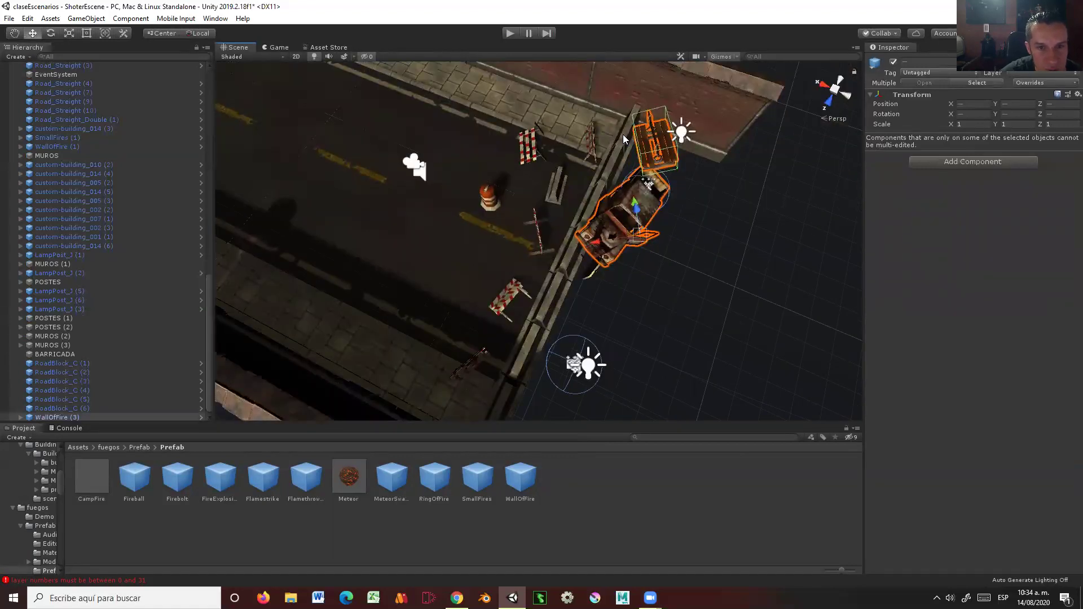
shift+click(578, 237)
shift+click(569, 257)
shift+click(544, 316)
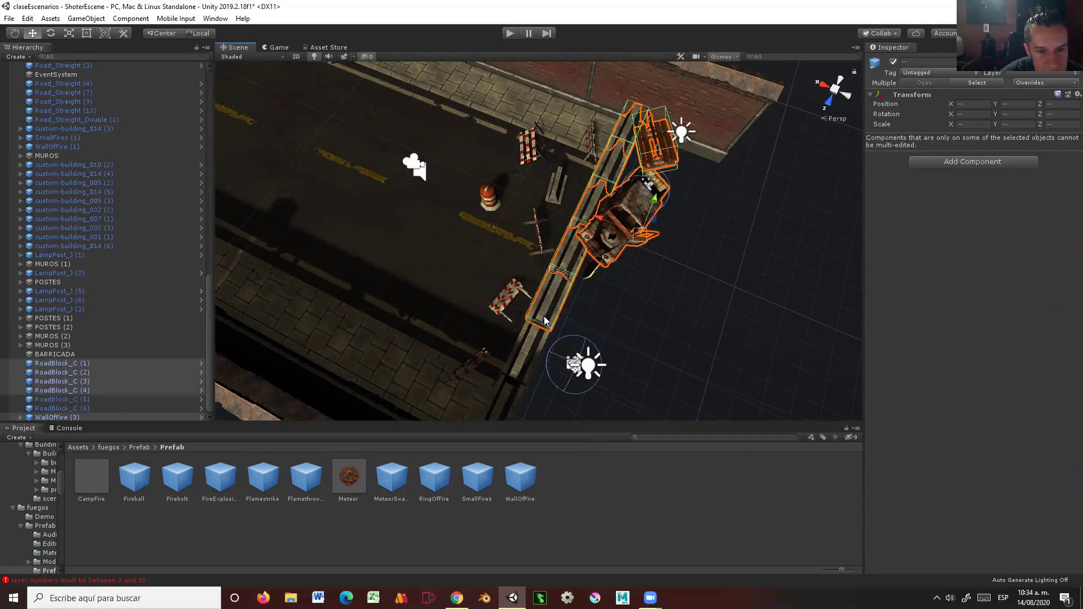
shift+click(525, 354)
shift+click(509, 387)
Step: Add the sawhorse barricades and orange barrel, then parent the whole selection under BARRICADA
mouse_move(639, 235)
alt+mouse_down()
mouse_move(607, 243)
mouse_move(683, 280)
alt+mouse_up()
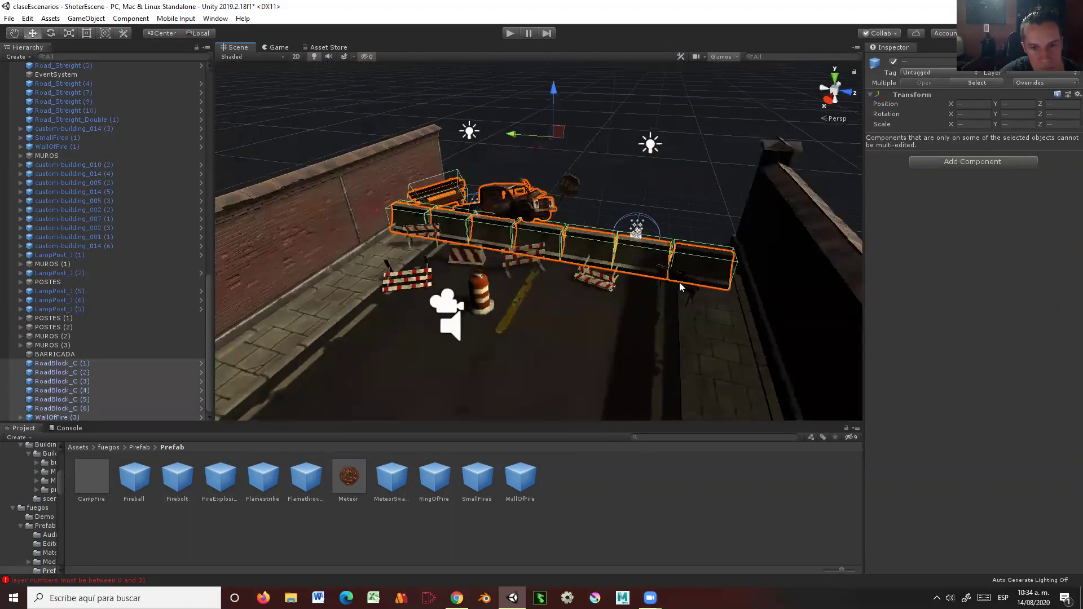
shift+click(683, 281)
shift+click(601, 287)
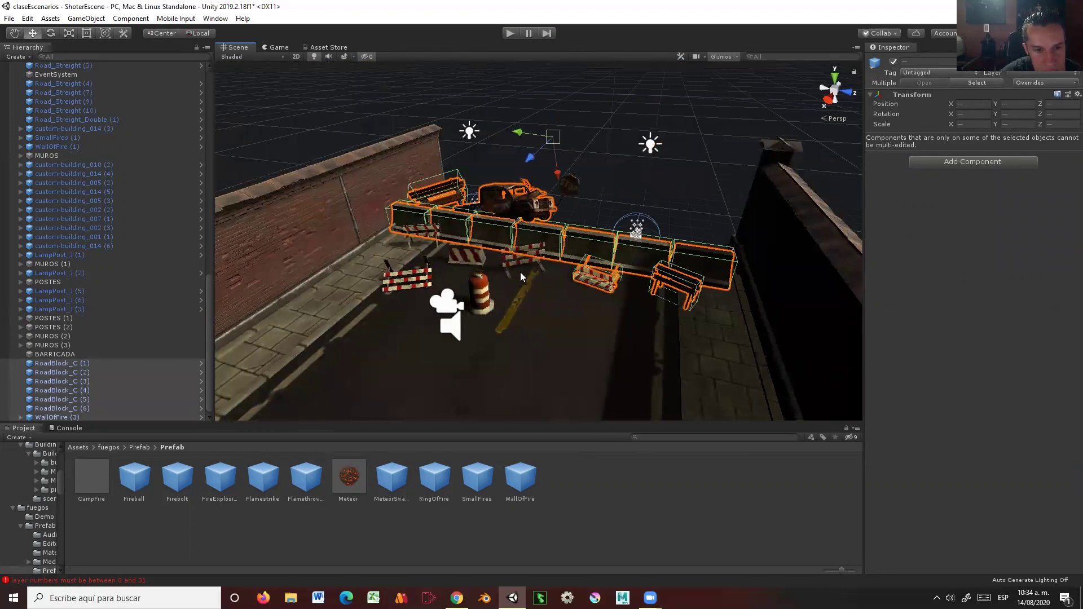
shift+click(512, 261)
shift+click(471, 259)
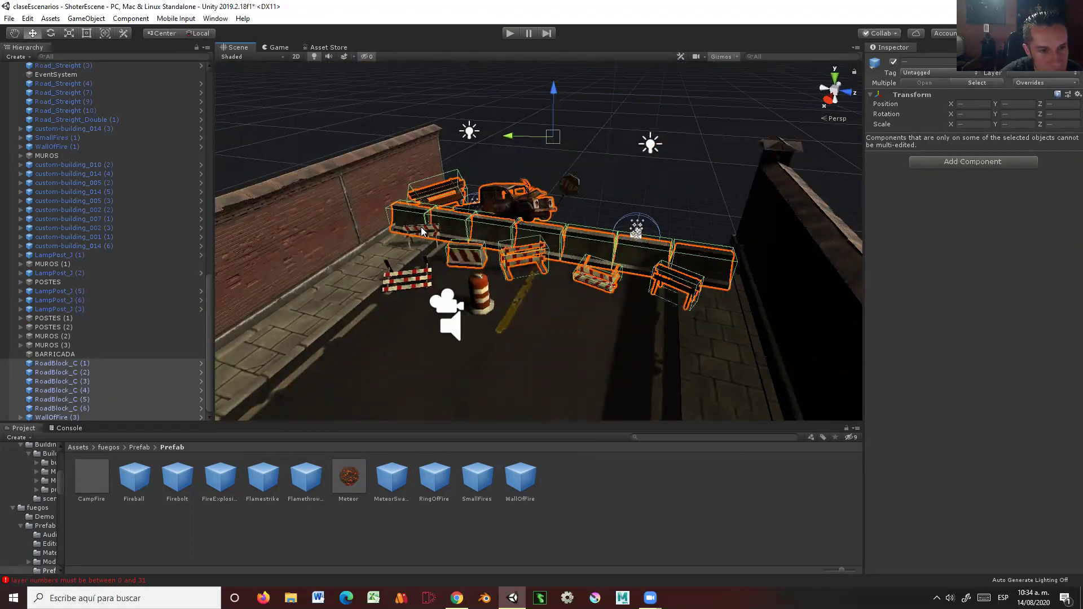
shift+click(422, 239)
shift+click(413, 282)
shift+click(472, 290)
mouse_move(573, 185)
alt+mouse_down()
mouse_move(486, 298)
mouse_move(485, 251)
alt+mouse_up()
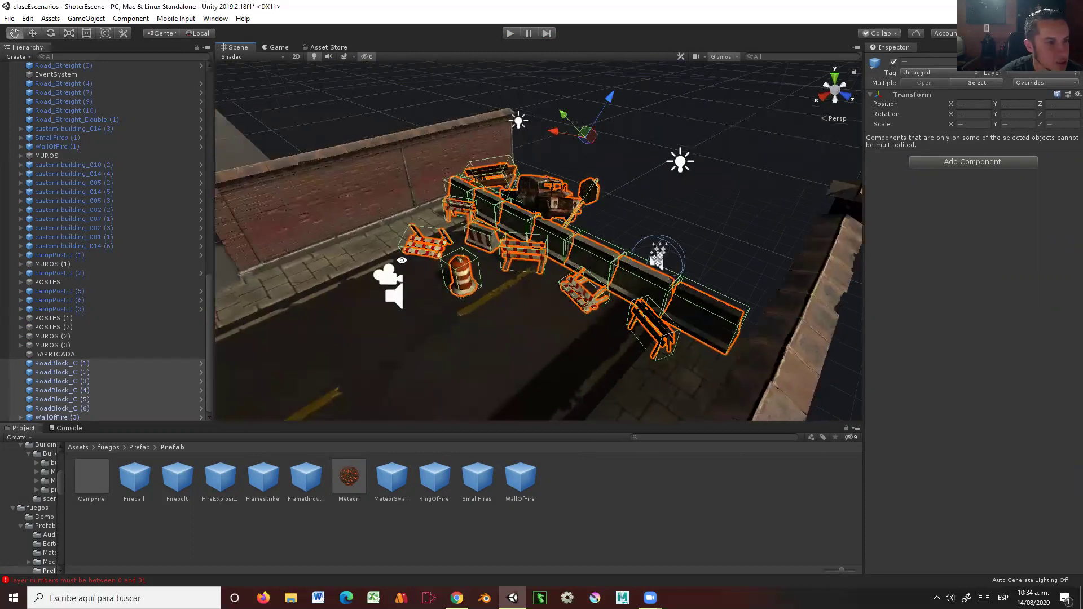
mouse_move(208, 329)
mouse_down()
mouse_move(217, 286)
mouse_move(214, 352)
mouse_up()
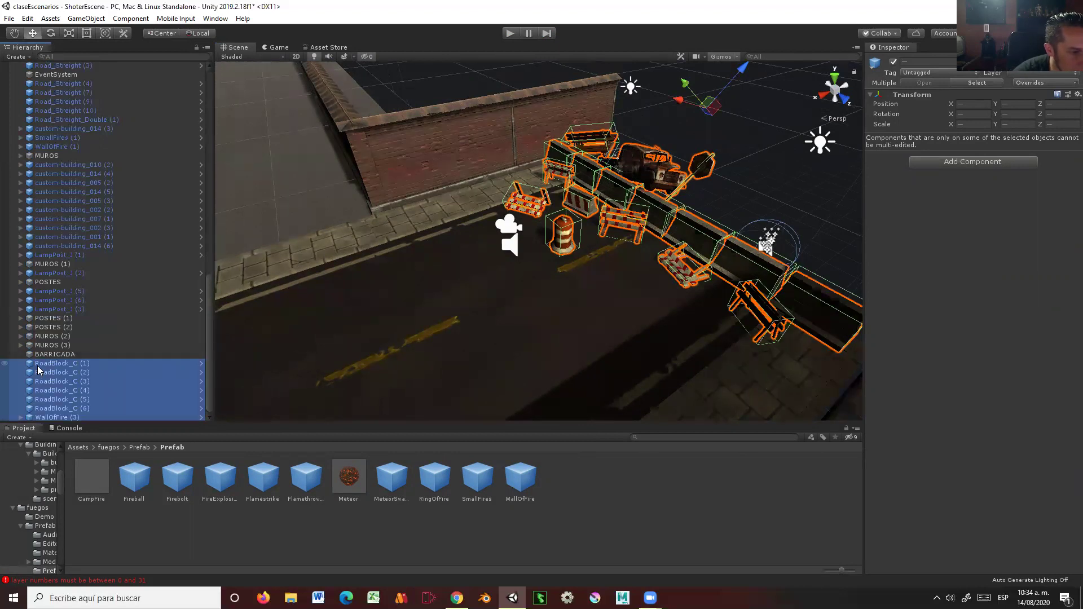
drag(50, 368, 56, 357)
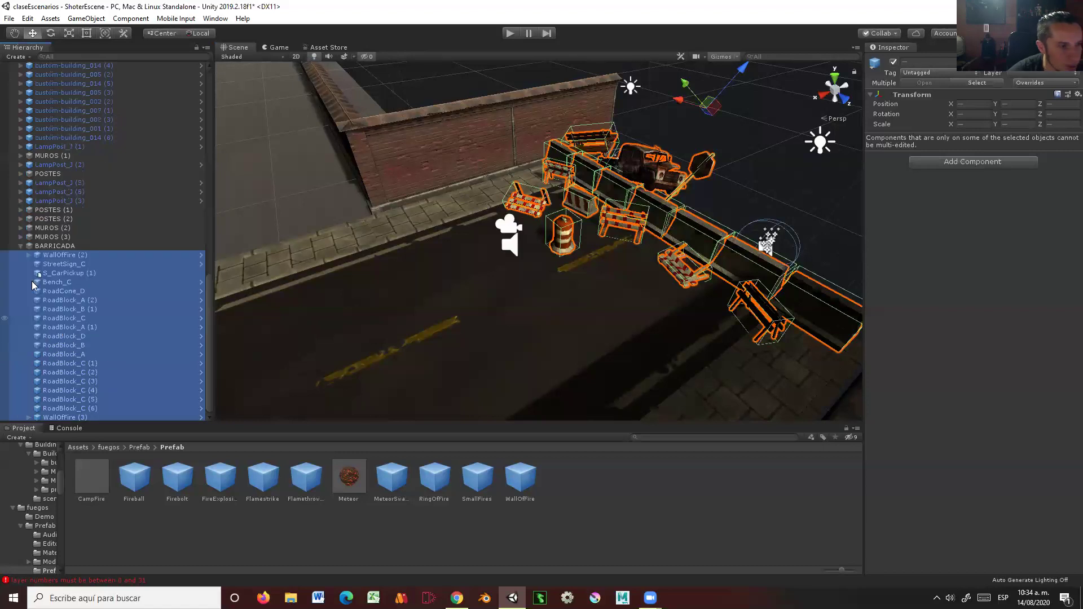
scroll(55, 293, up, 3)
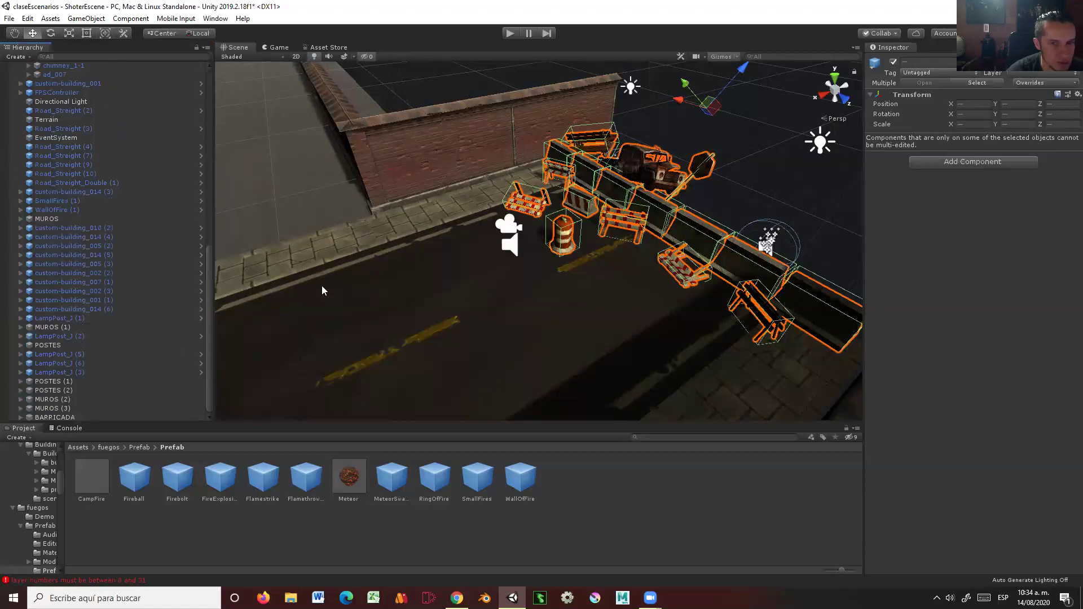
Step: Duplicate the BARRICADA group as BARRICADA (1) and move the copy along the road to X 6.79
click(57, 418)
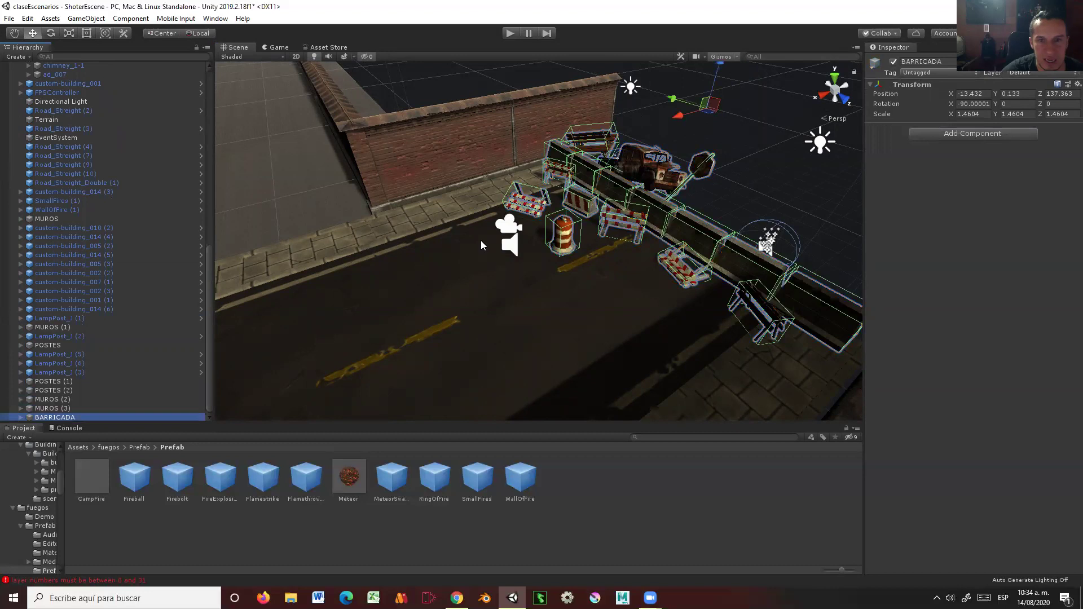
middle_drag(684, 119, 632, 147)
drag(631, 146, 642, 184)
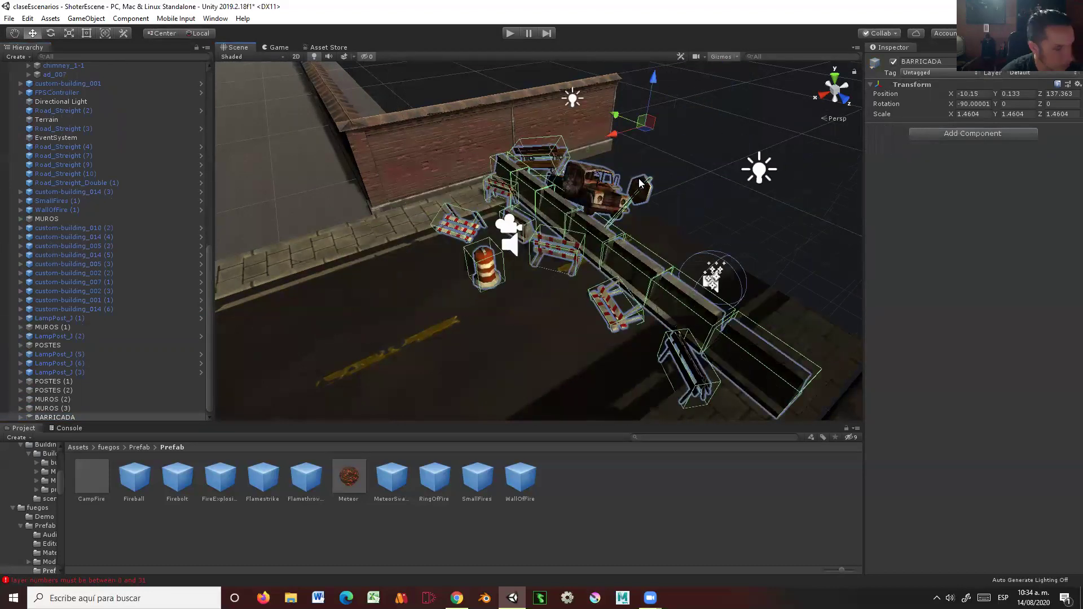
key(ctrl+z)
scroll(692, 180, down, 5)
mouse_move(657, 207)
alt+mouse_down()
mouse_move(621, 232)
mouse_move(512, 144)
mouse_move(684, 308)
alt+mouse_up()
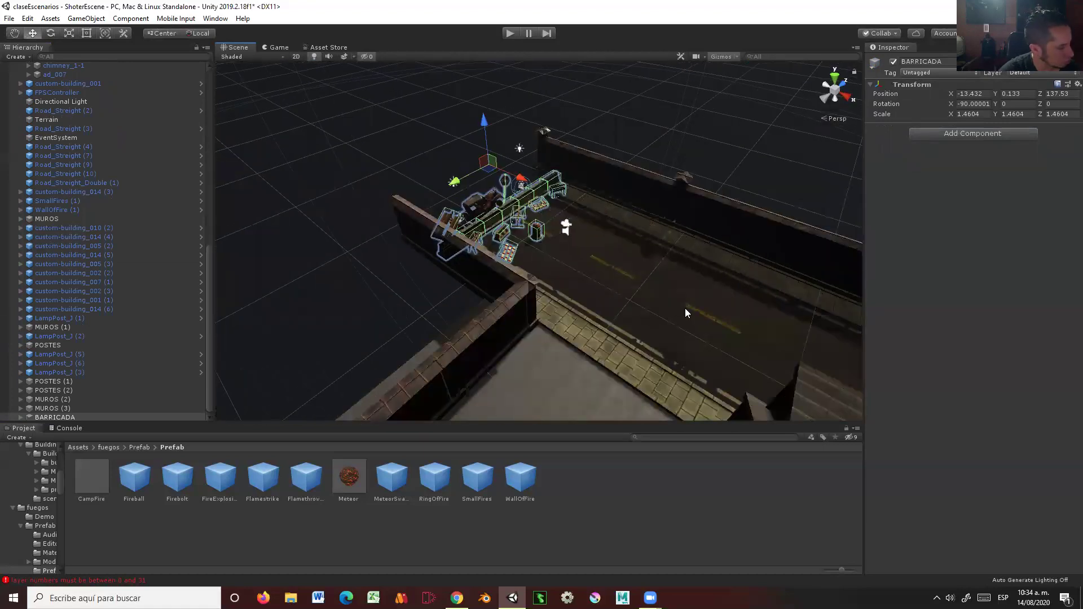
click(53, 418)
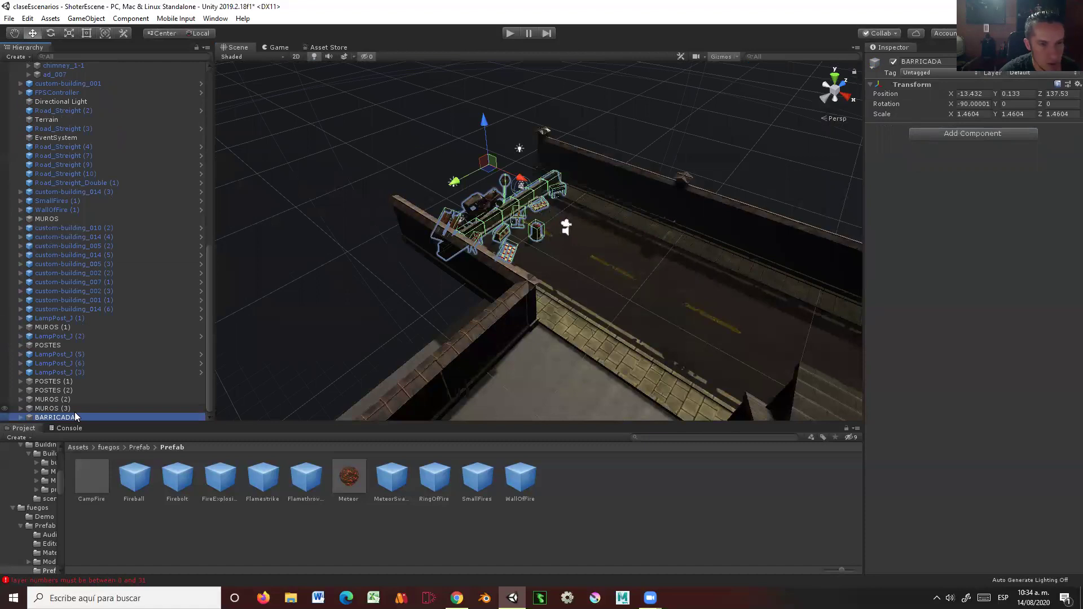
key(ctrl+d)
mouse_move(515, 187)
mouse_down()
mouse_move(563, 262)
mouse_move(452, 291)
mouse_up()
Step: Slide the copied BARRICADA (1) down the road to the far street end
key(f)
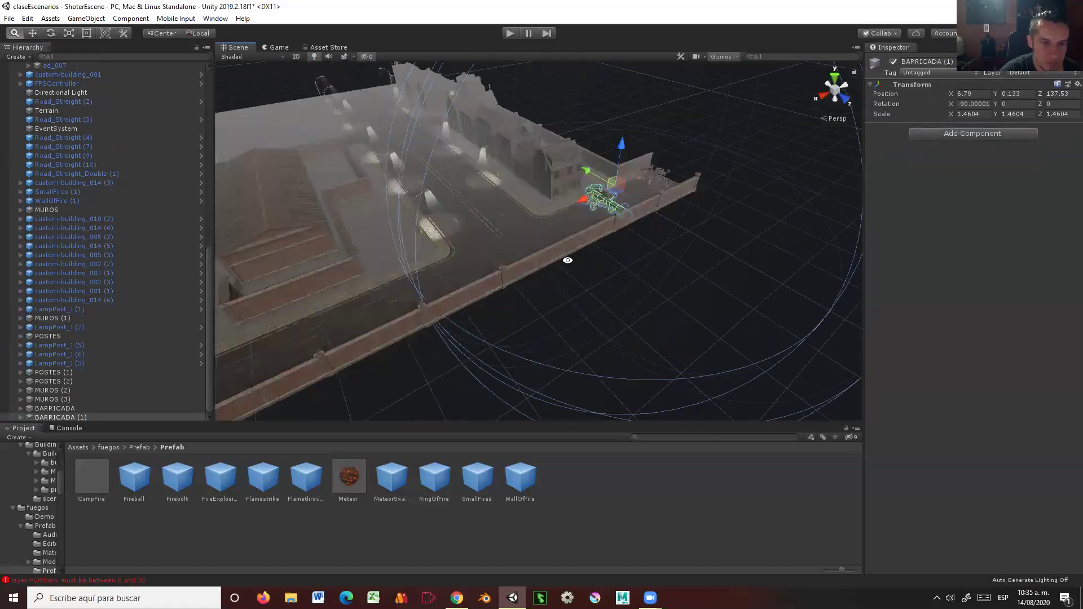
alt+drag(452, 291, 597, 259)
drag(772, 219, 304, 220)
key(f)
mouse_move(606, 240)
mouse_down()
mouse_move(427, 252)
mouse_move(498, 296)
mouse_move(542, 277)
mouse_move(674, 271)
mouse_up()
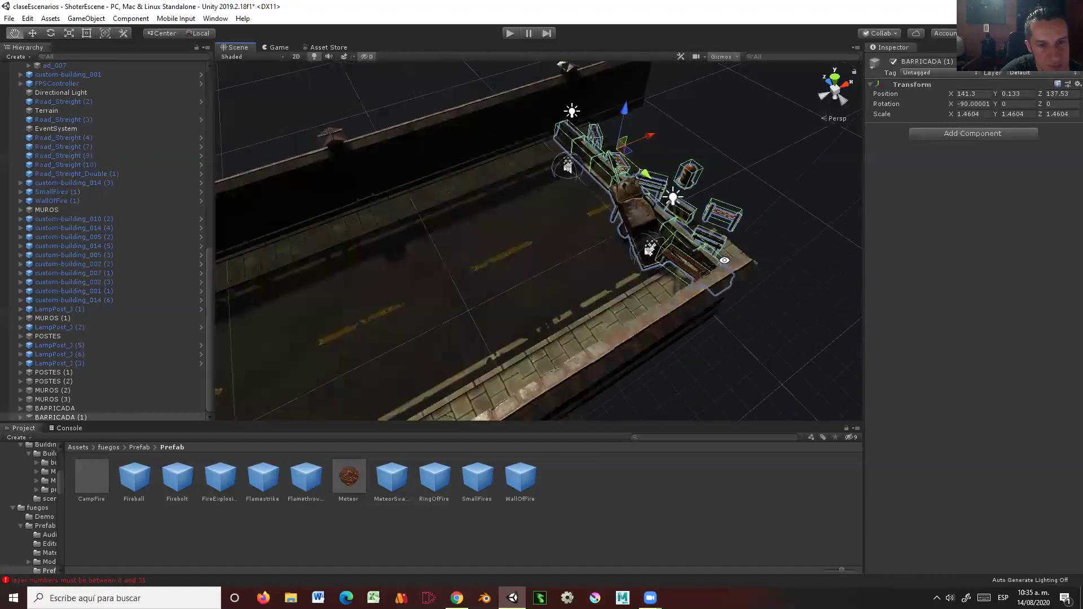
Step: Turn BARRICADA (1) about 180° across the road and settle it at 139.31, 0.13, 146.46
key(e)
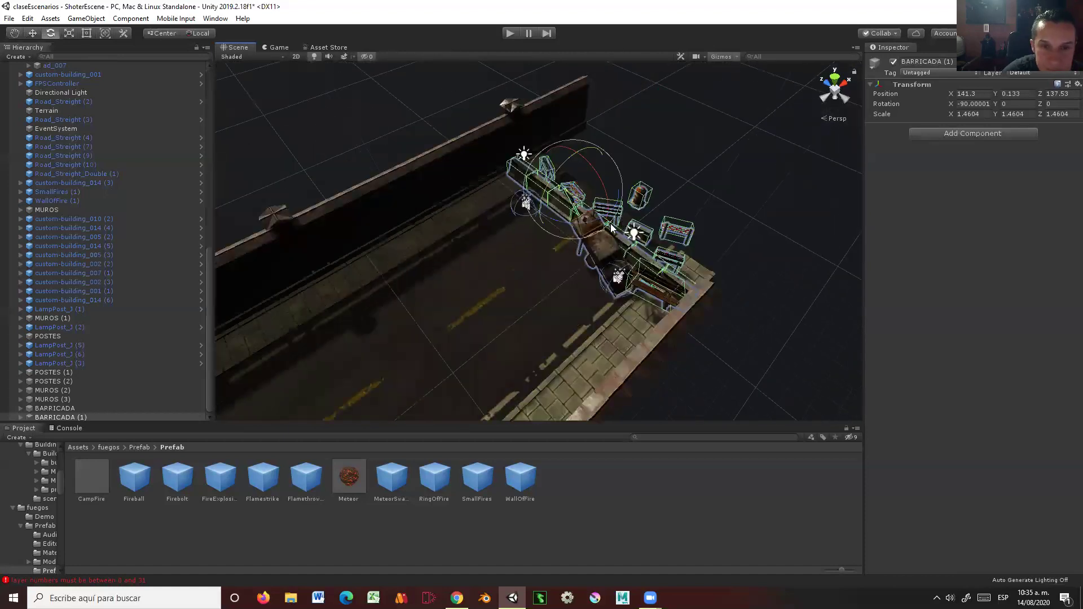
mouse_move(564, 219)
mouse_down()
mouse_move(311, 225)
mouse_move(530, 291)
mouse_move(553, 273)
mouse_move(531, 220)
mouse_up()
key(w)
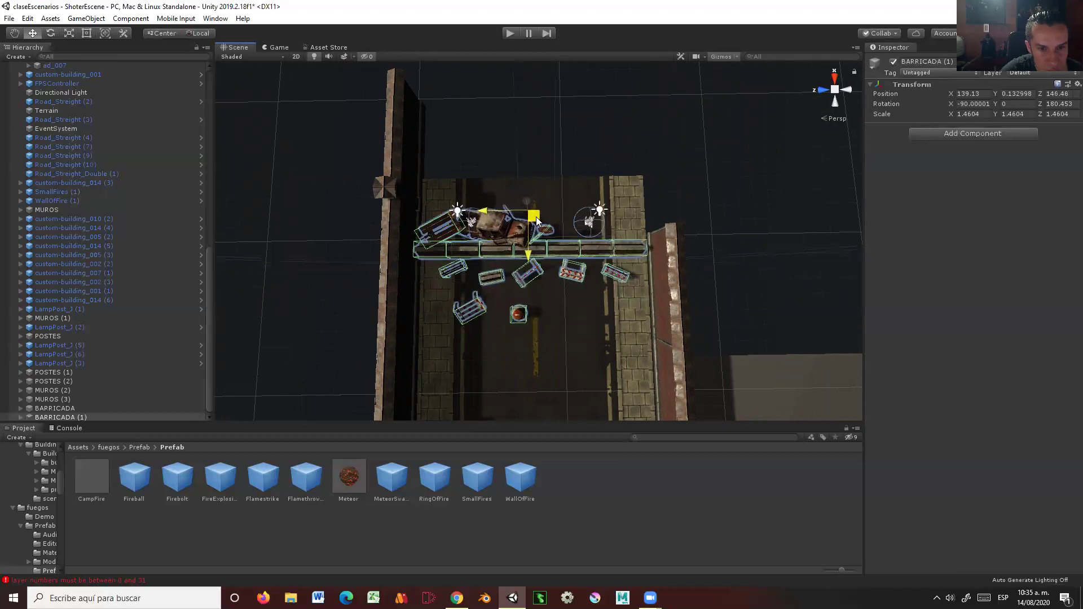
mouse_move(541, 279)
alt+mouse_down()
mouse_move(560, 267)
mouse_move(365, 220)
mouse_move(448, 195)
mouse_move(744, 264)
mouse_move(733, 129)
alt+mouse_up()
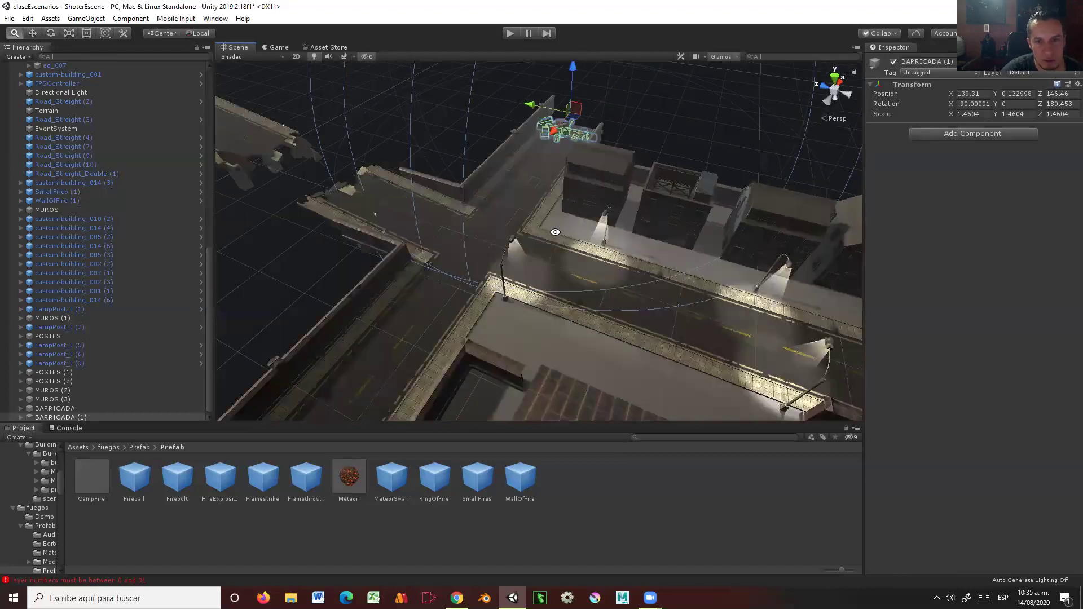
click(732, 129)
mouse_move(638, 202)
alt+mouse_down()
mouse_move(606, 180)
mouse_move(519, 212)
alt+mouse_up()
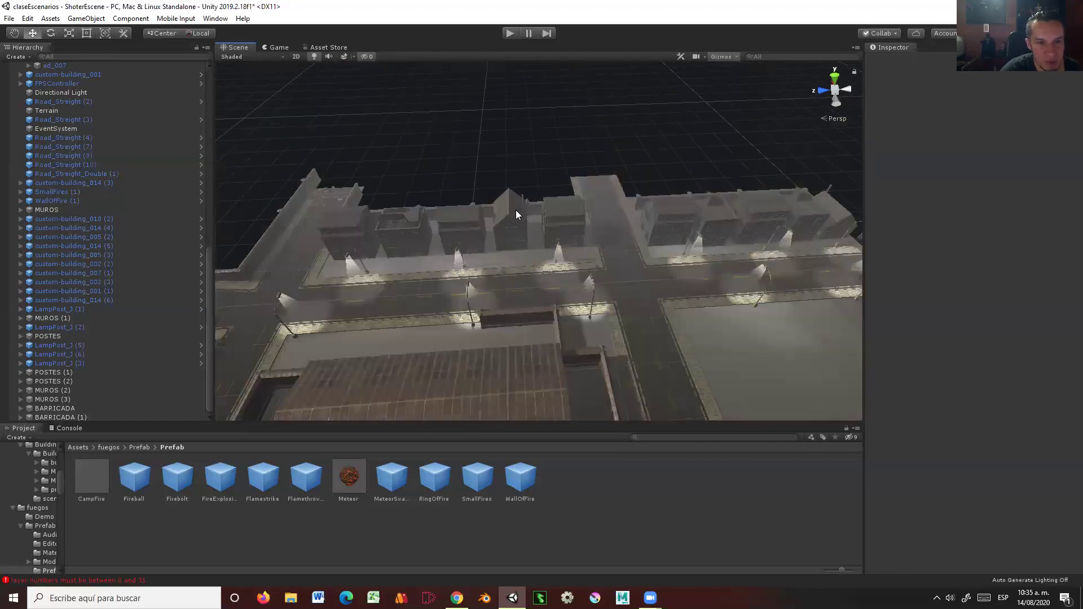
Step: Select the mirrored MUROS (1) wall group at 125.9, -0.86, 69.28 and orbit around the block
click(515, 210)
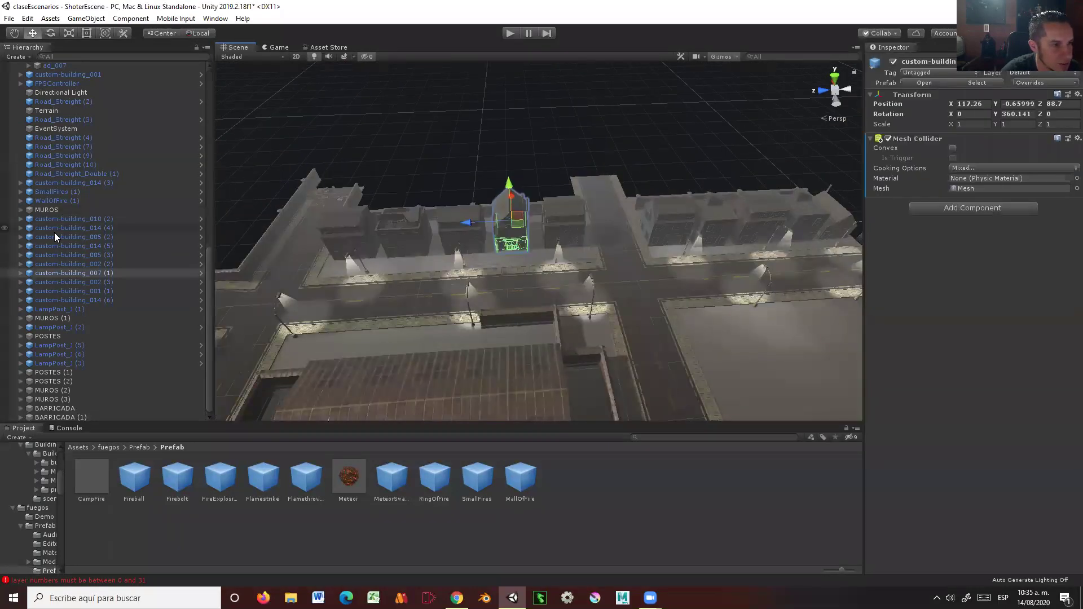
click(55, 318)
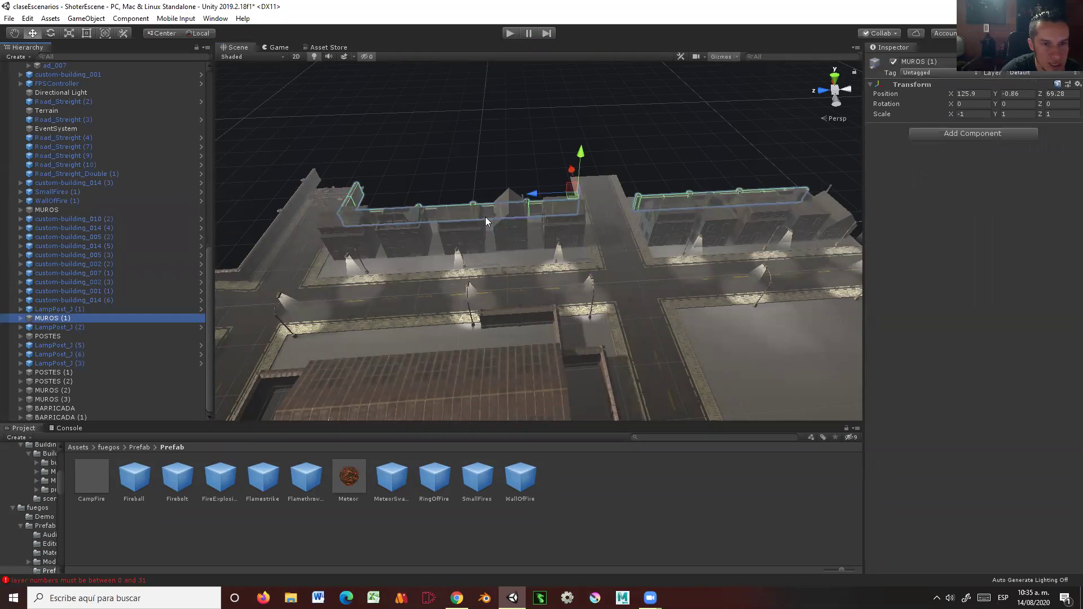
mouse_move(224, 316)
alt+mouse_down()
mouse_move(418, 278)
mouse_move(441, 99)
alt+mouse_up()
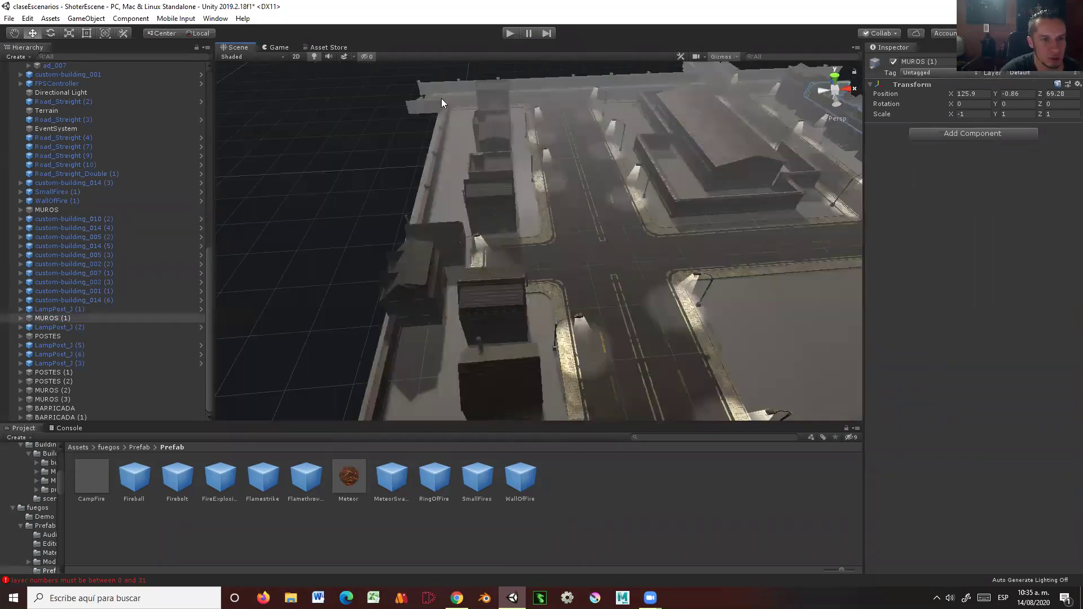
alt+drag(424, 322, 474, 195)
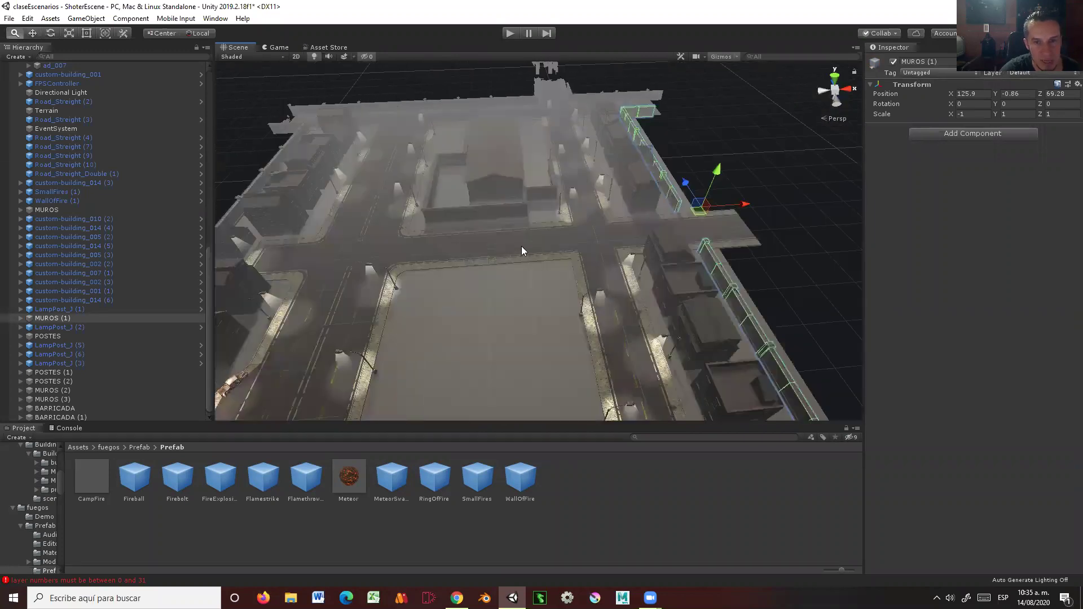
alt+drag(433, 247, 314, 247)
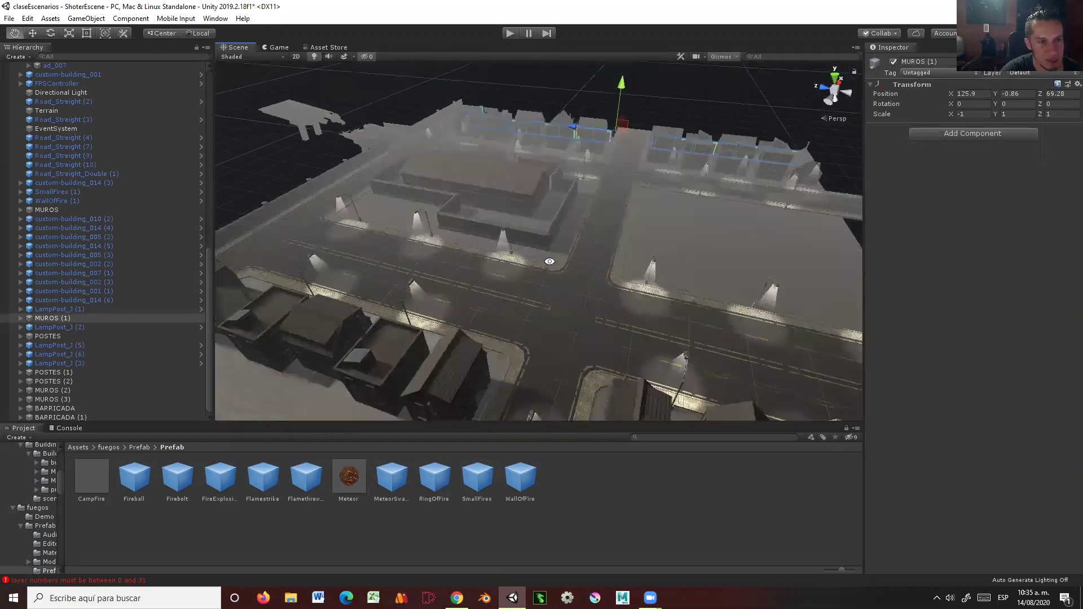
mouse_move(516, 248)
alt+mouse_down()
mouse_move(433, 316)
mouse_move(613, 210)
mouse_move(583, 299)
alt+mouse_up()
Step: Zoom in on the wrecked barricade and collapse BARRICADA (1)'s children in the Hierarchy
scroll(624, 206, up, 5)
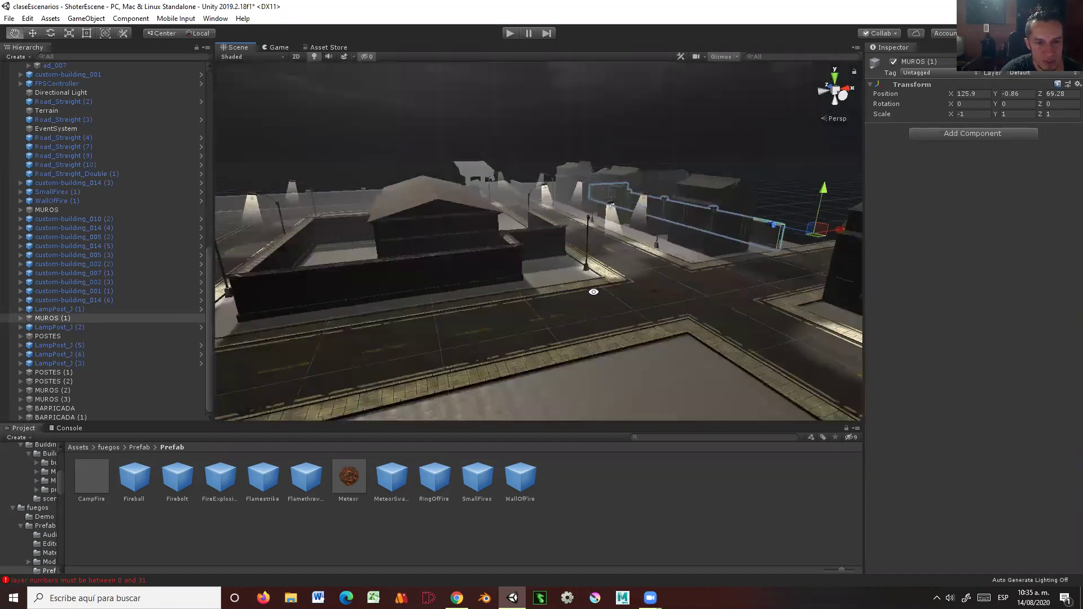
middle_drag(583, 299, 583, 330)
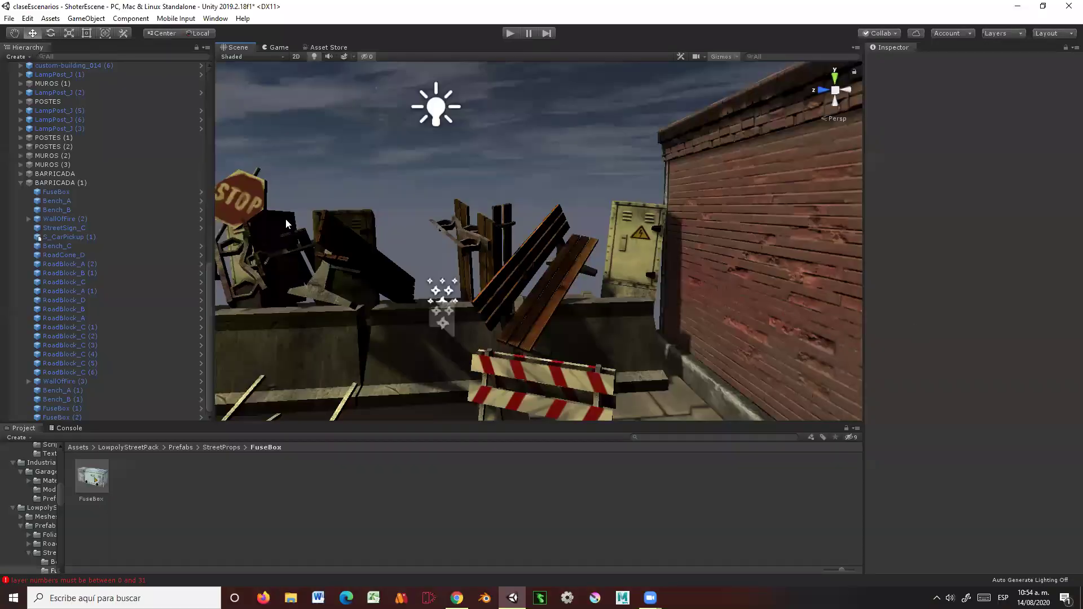
click(20, 183)
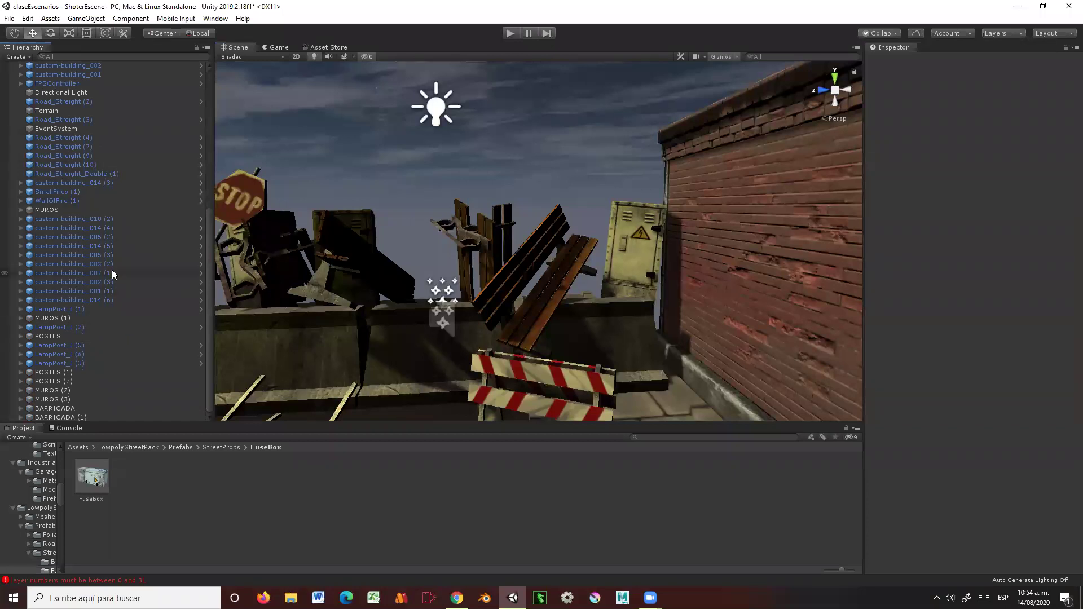
scroll(61, 163, up, 1)
scroll(61, 163, up, 5)
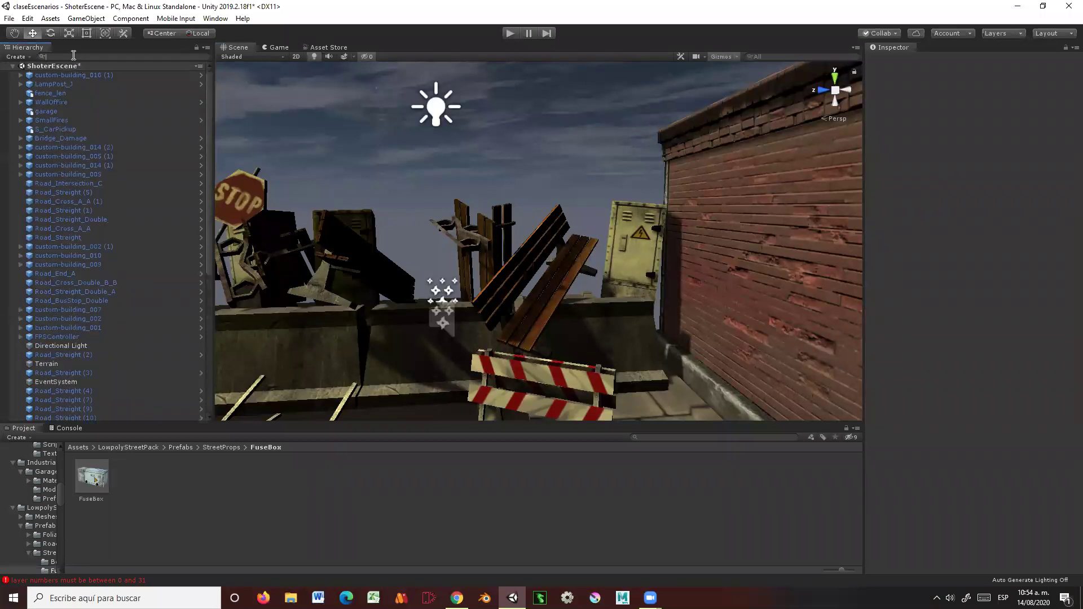
Step: Filter the Hierarchy for 'FP', set FPSController Jump Speed to 2 and test a jump in Play mode
text(fFP)
click(41, 74)
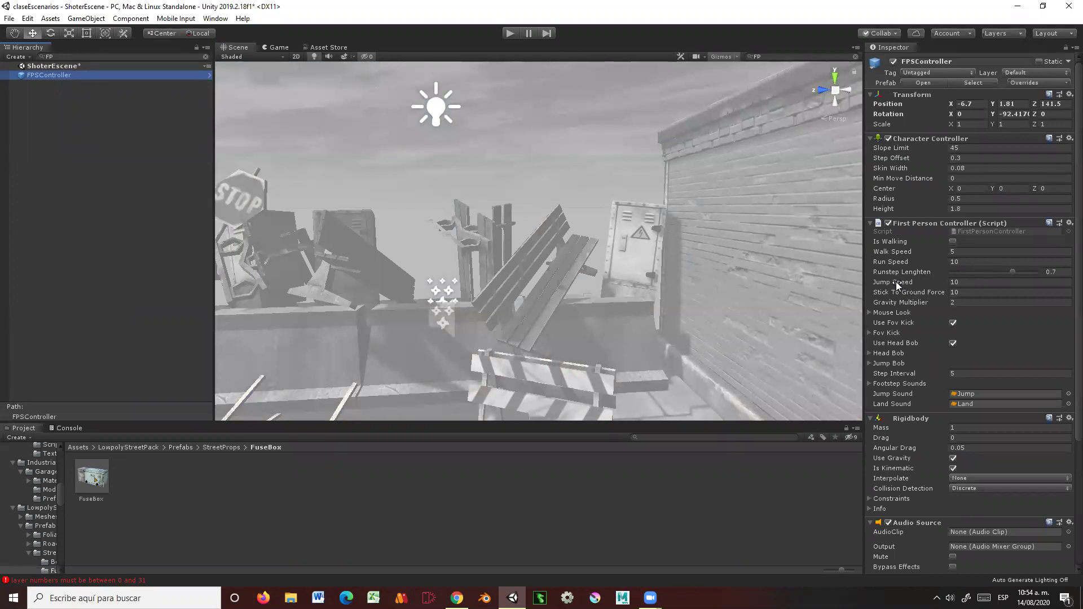
click(942, 282)
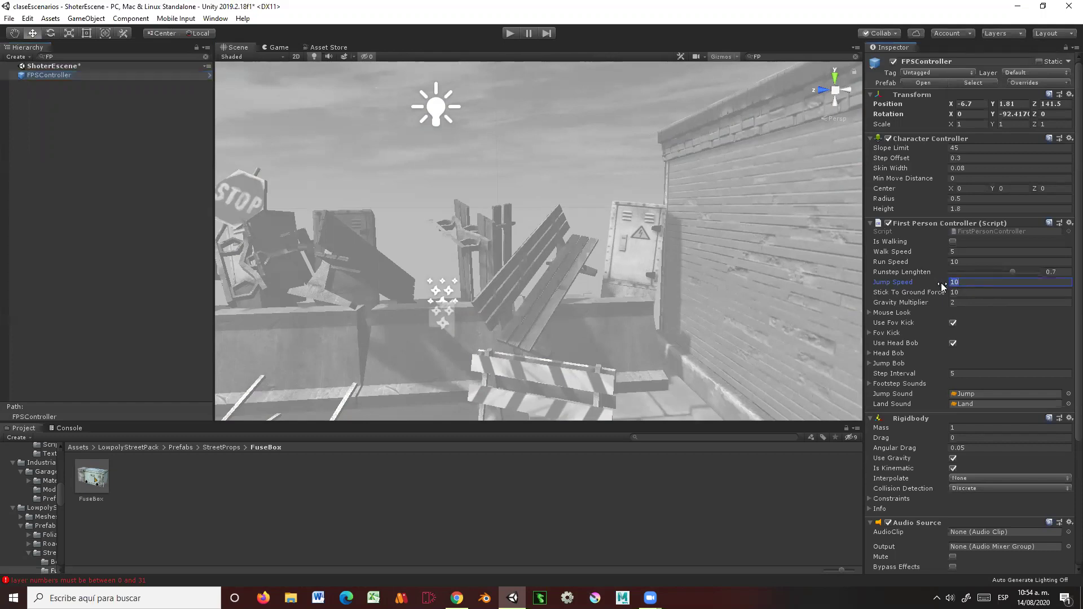
text(2)
click(505, 37)
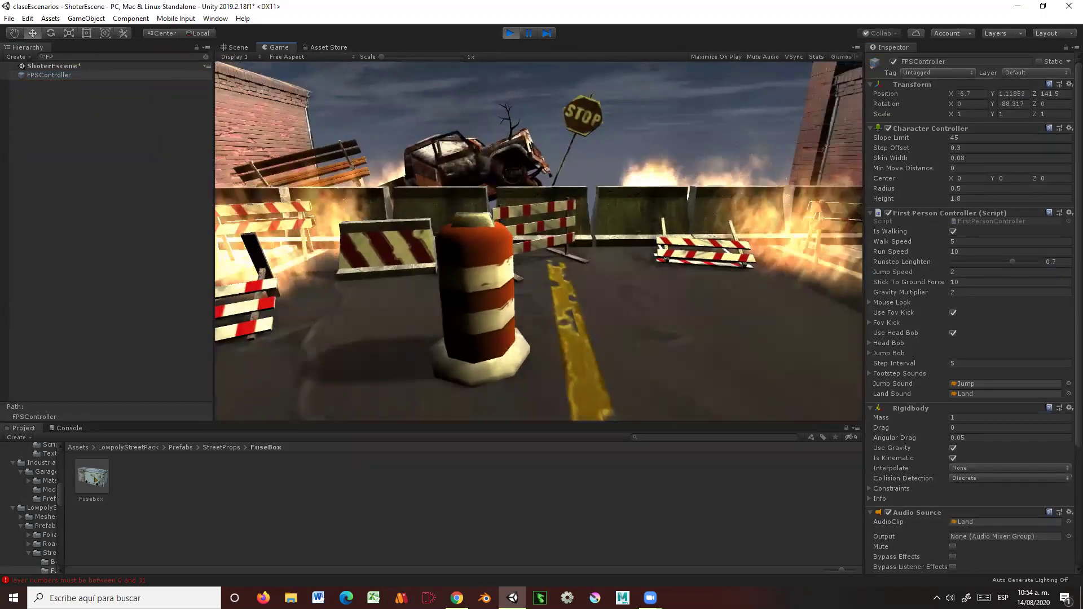
key(space)
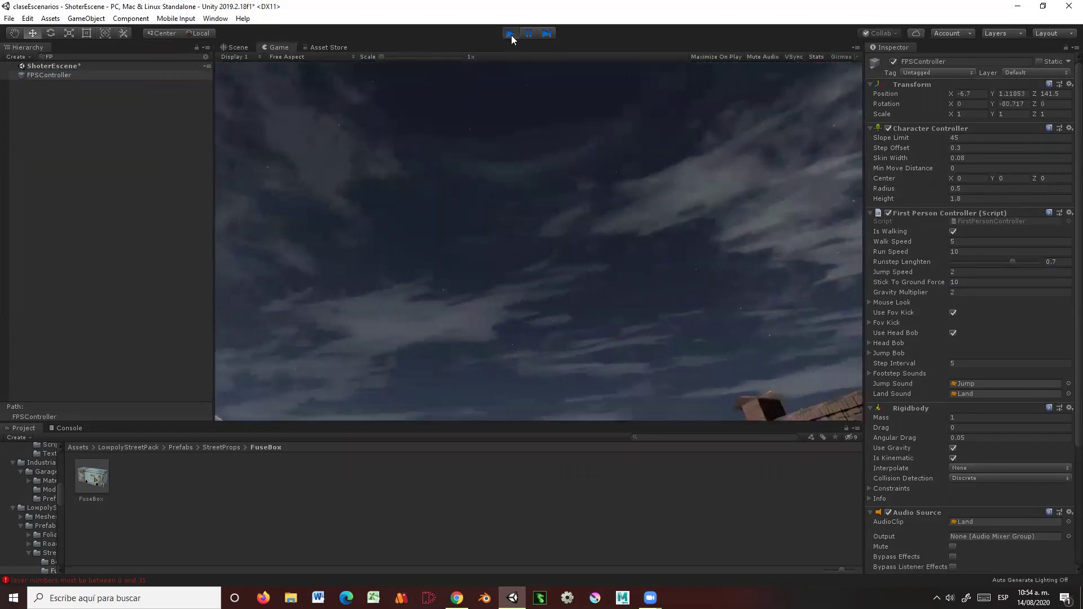
click(511, 34)
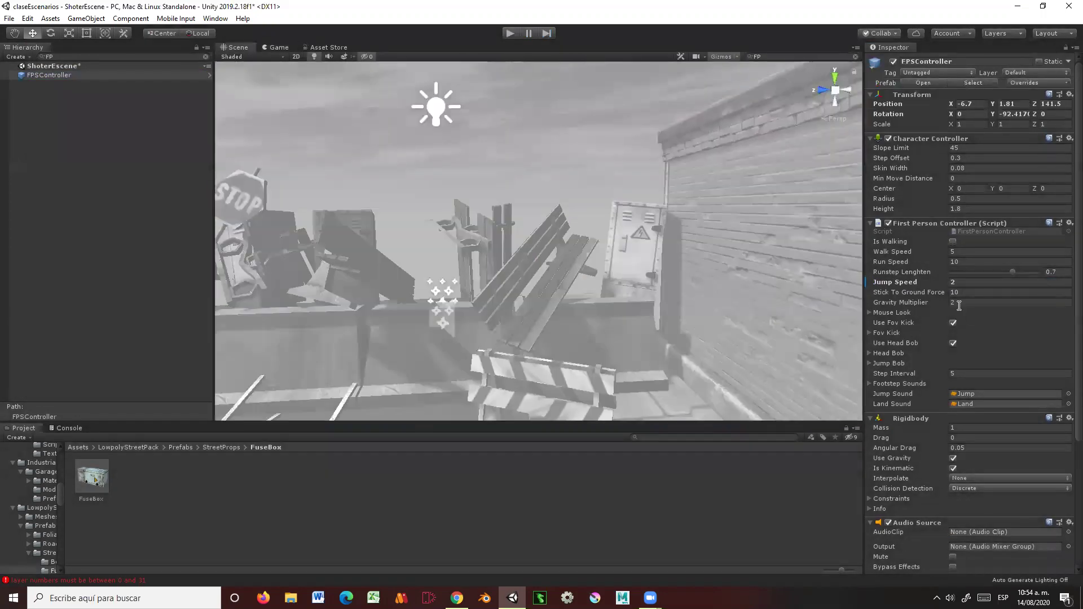
Step: Restore the FPSController Jump Speed to 10 and start Play mode again
click(952, 284)
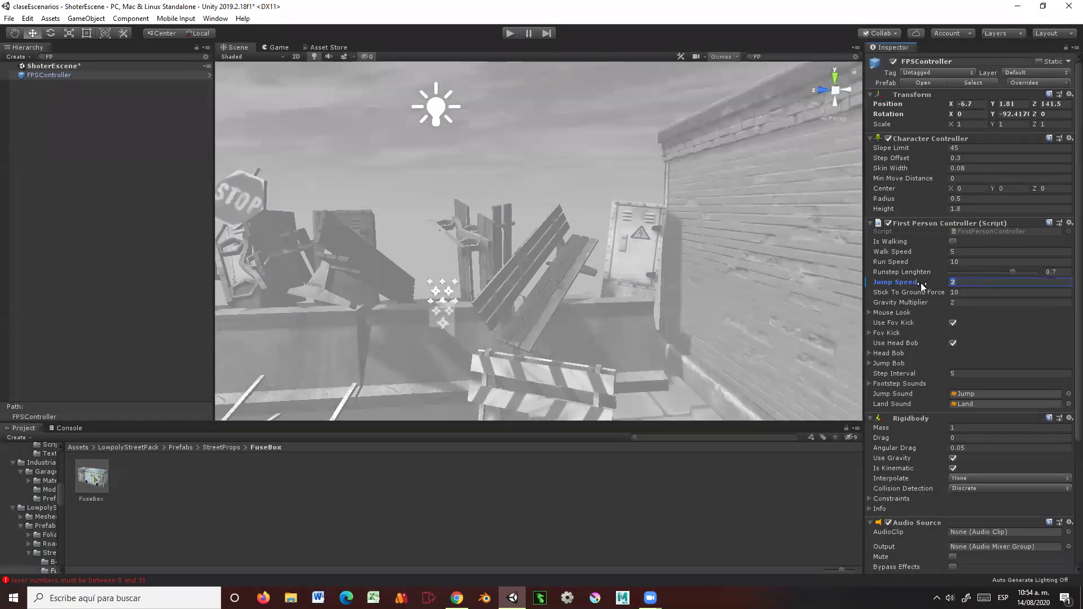
text(10)
key(Tab)
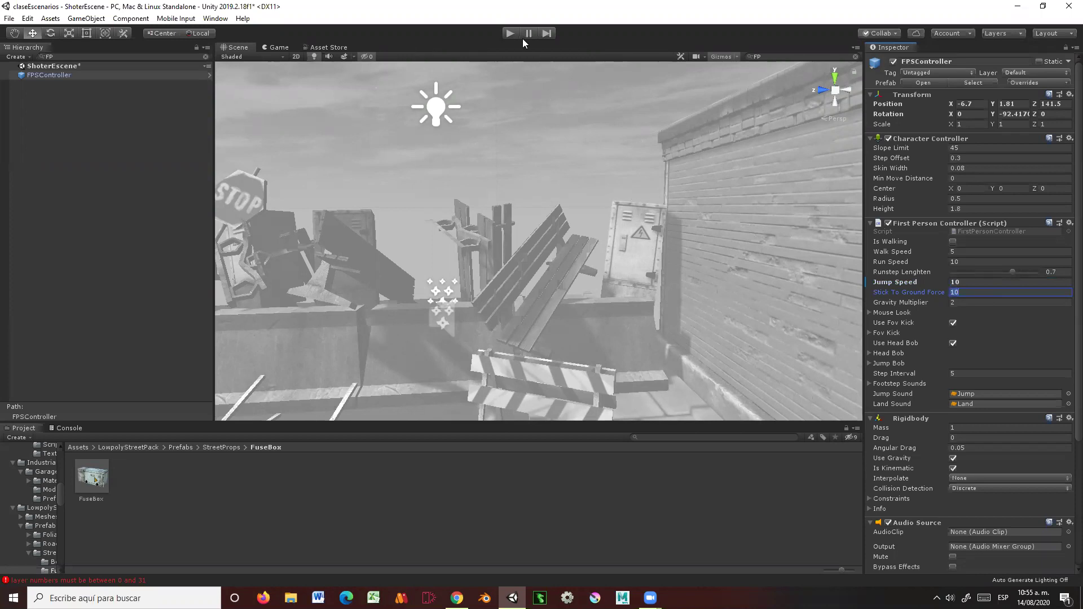
click(509, 34)
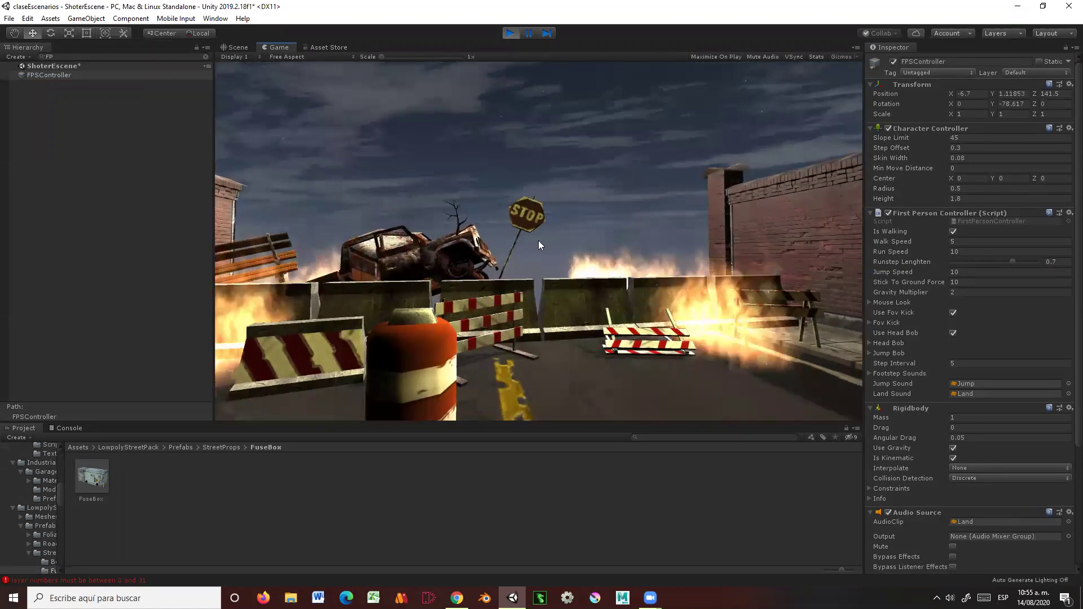
Step: Lower the Jump Speed to 6 and test jumping twice in Play mode
key(ctrl+p)
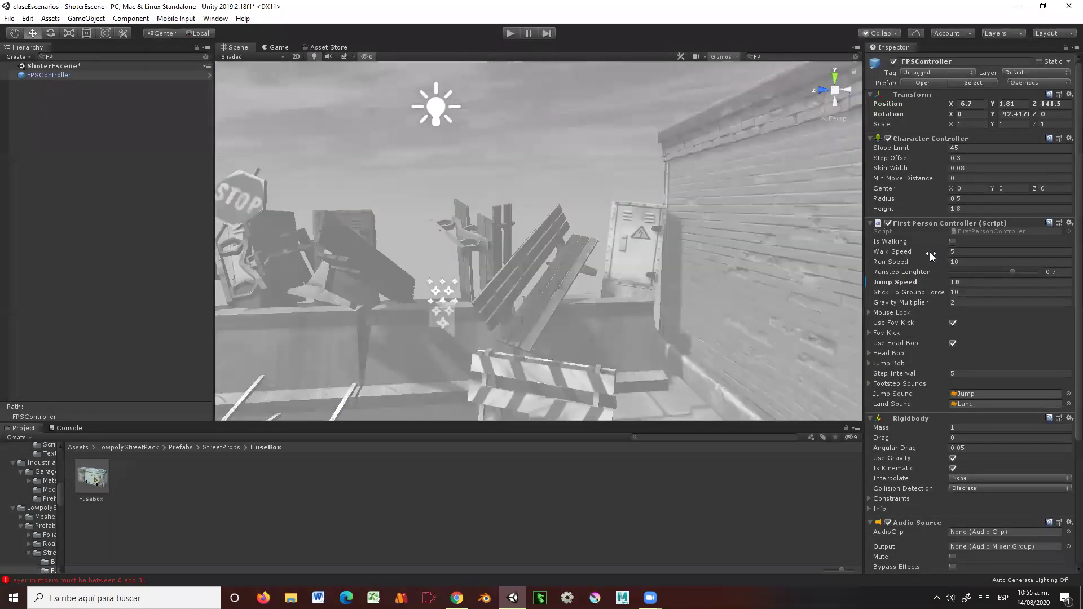
click(957, 285)
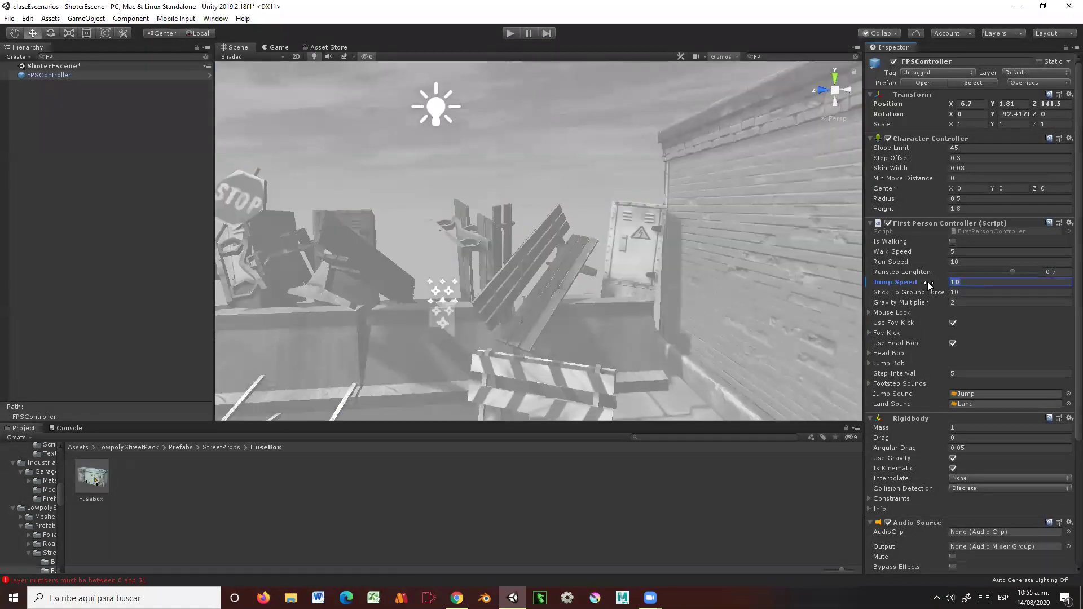
text(6)
click(970, 291)
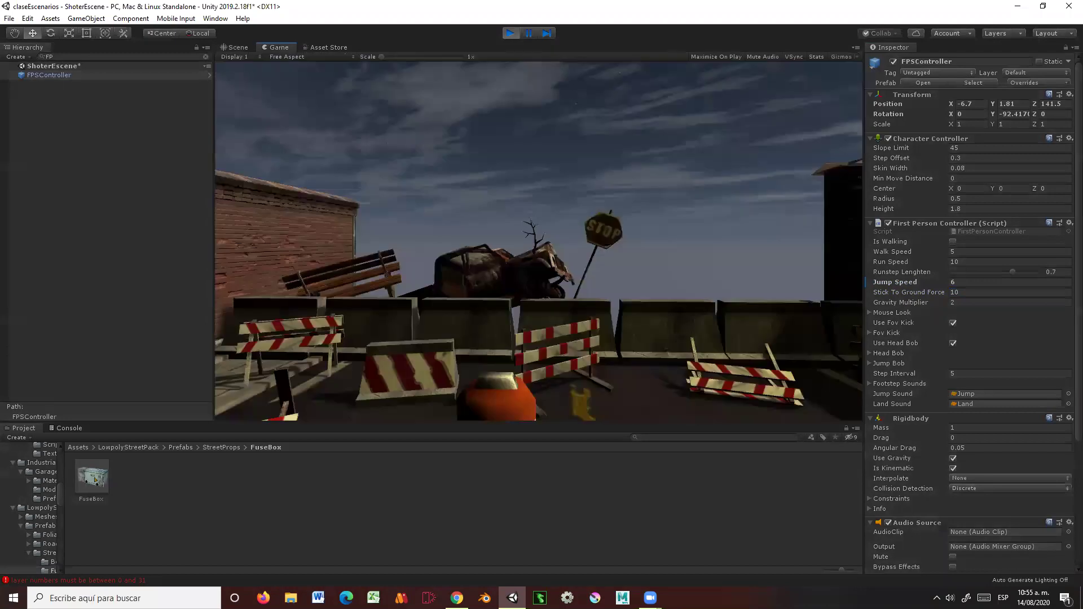
key(space)
key(space)
key(space)
key(space)
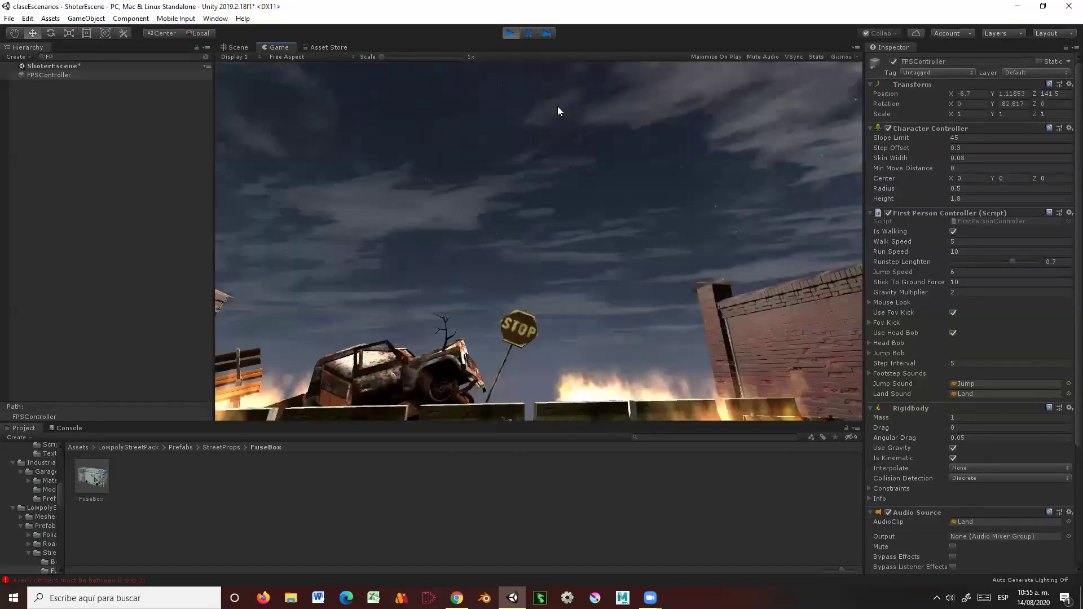
mouse_move(513, 33)
key(ctrl+p)
Step: Set Jump Speed to 8, walk and jump over the barriers in Play mode, then clear the search
click(955, 283)
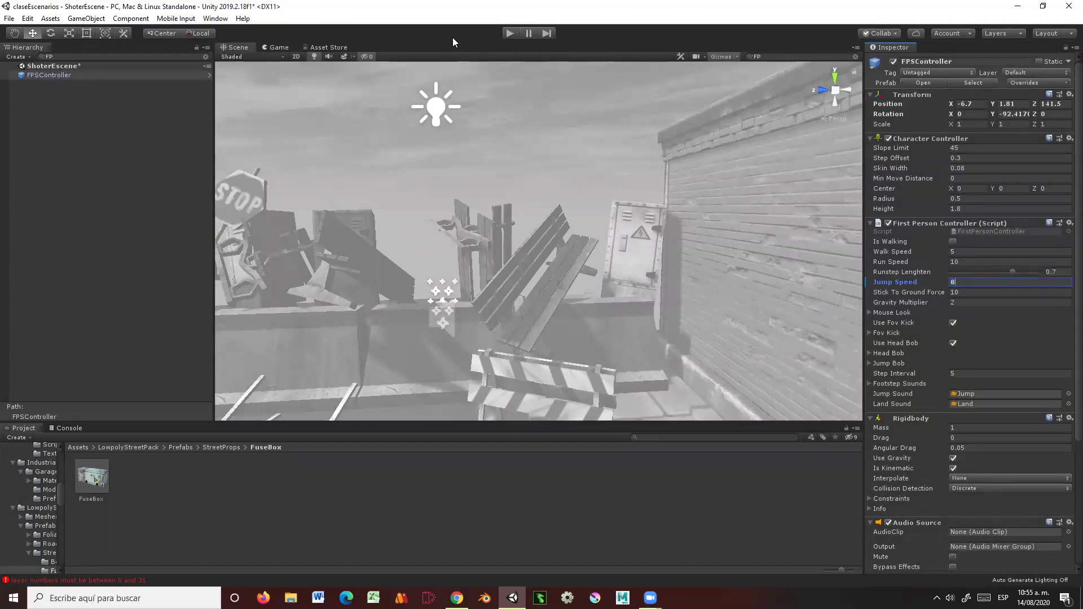
click(514, 32)
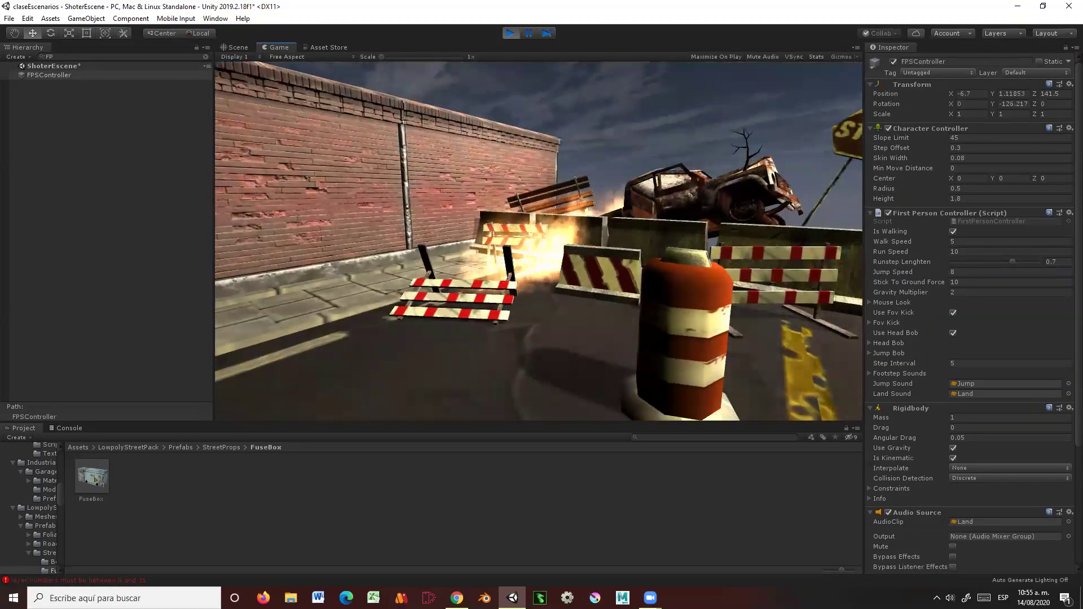
key(w)
key(space)
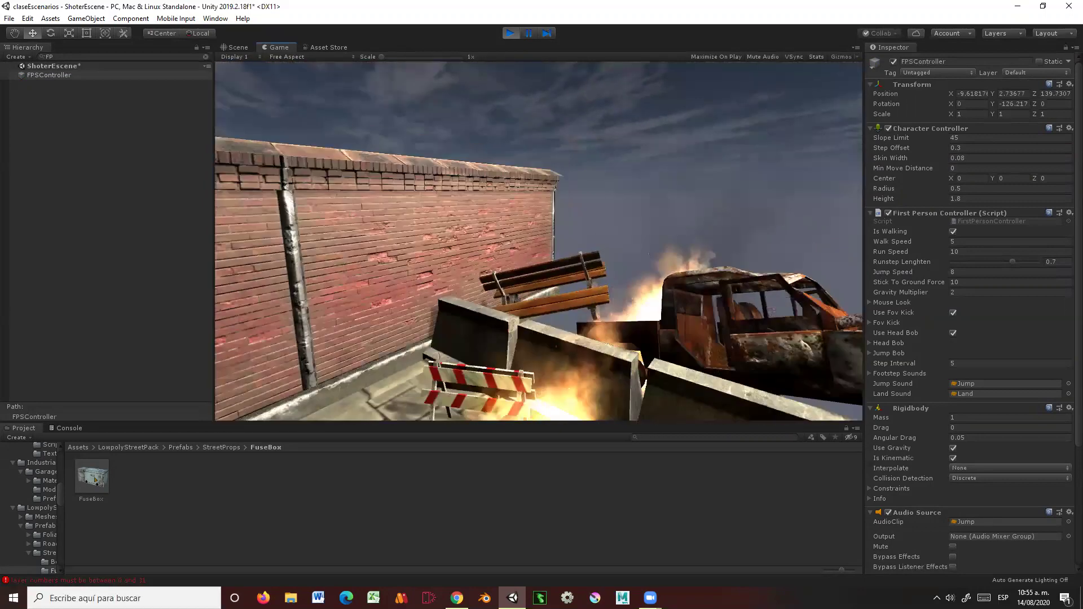
key(d)
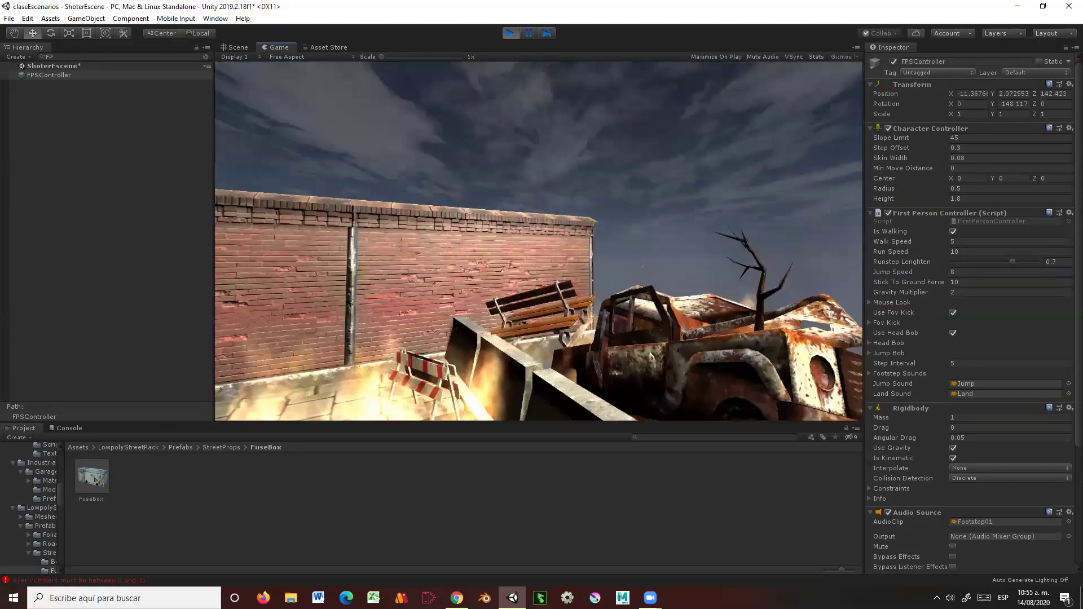
key(space)
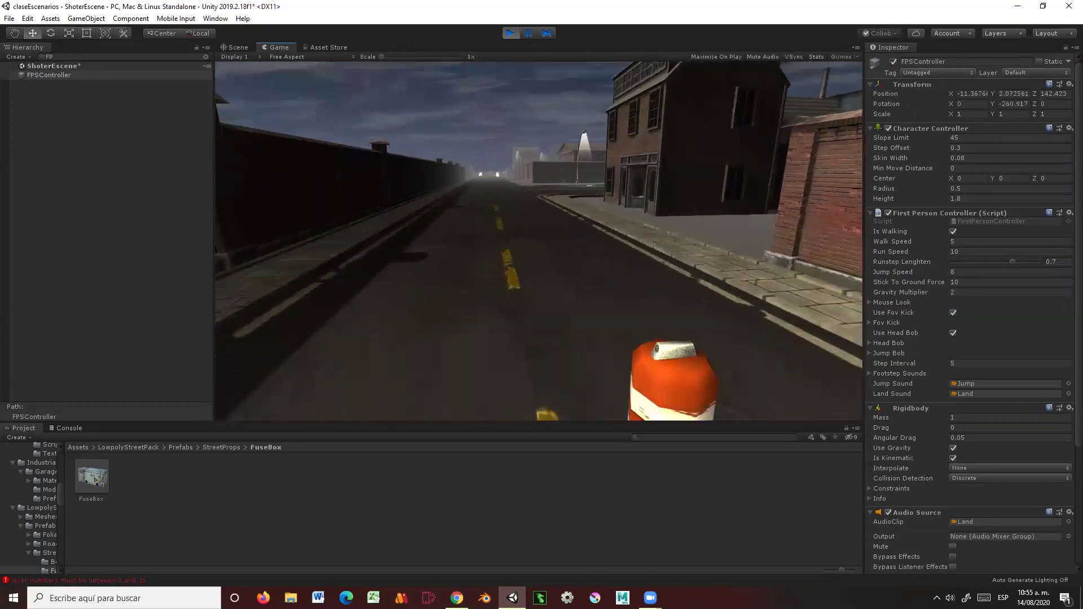
key(w)
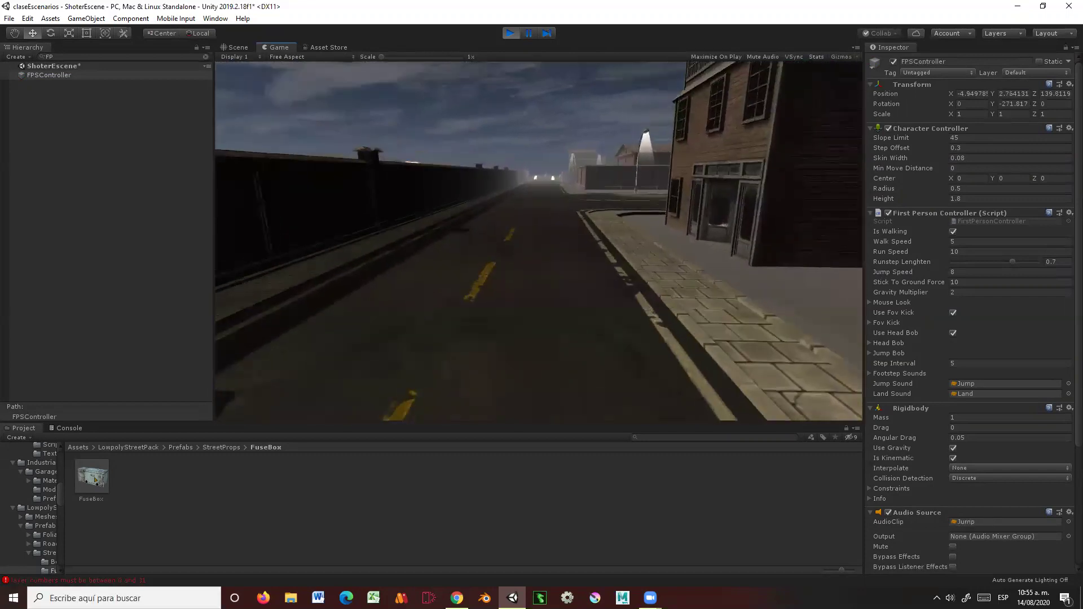
key(space)
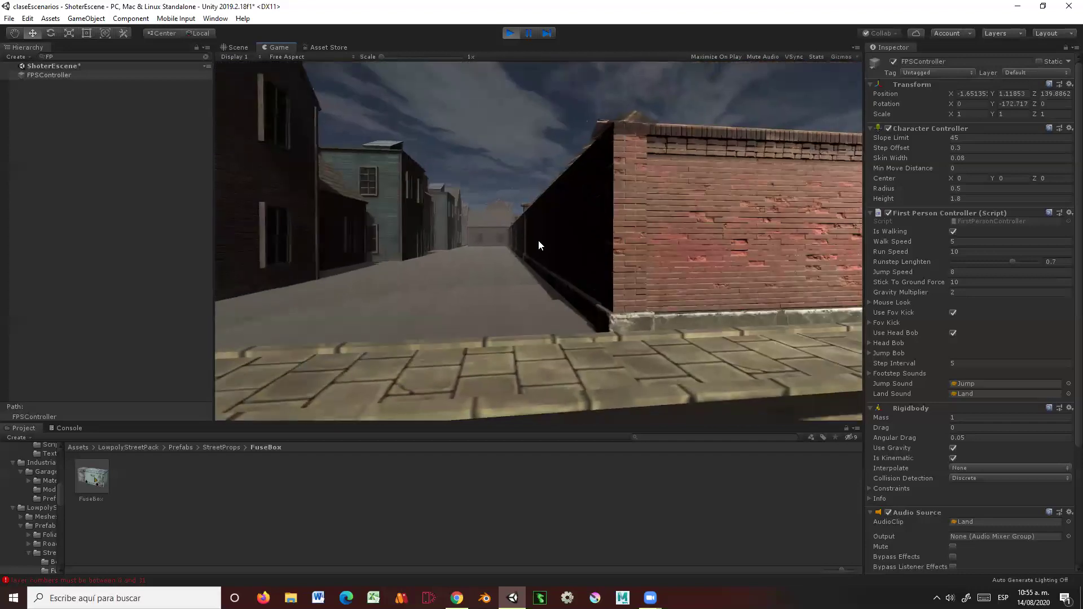
click(509, 33)
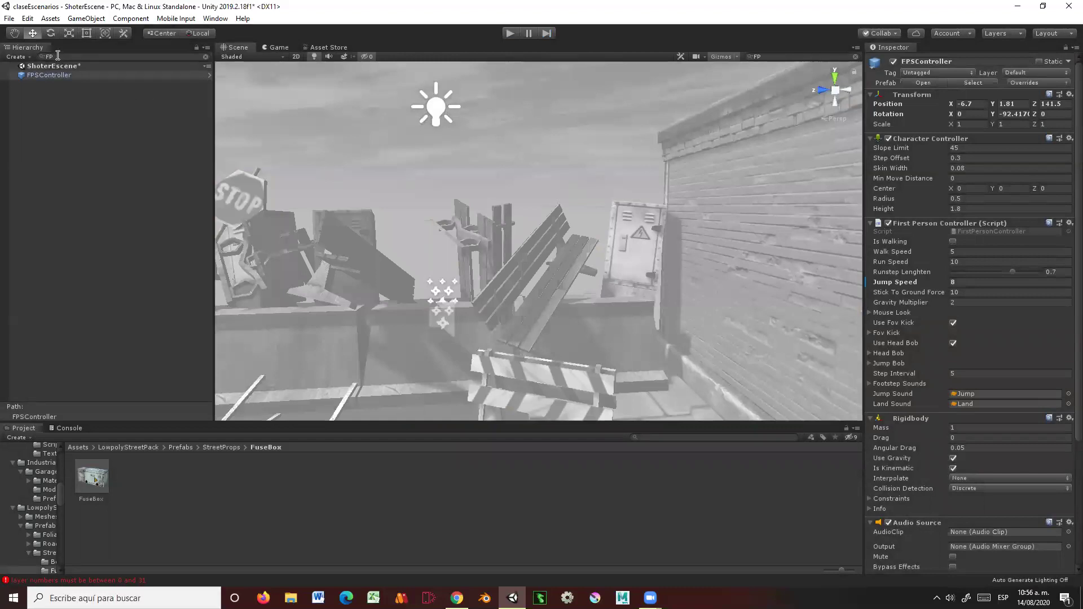
key(BackSpace)
key(BackSpace)
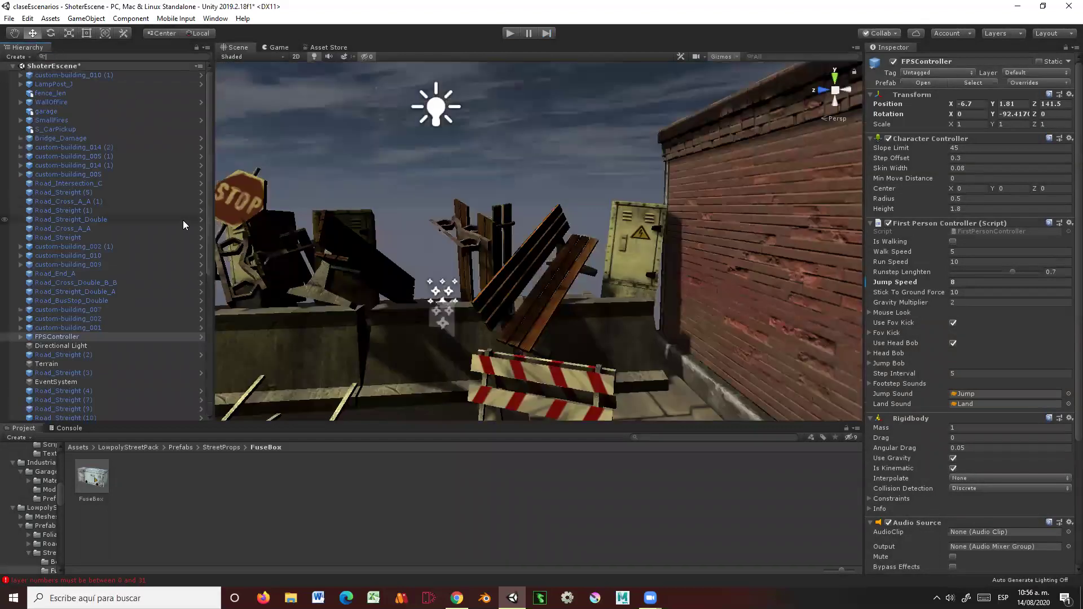
Step: Face the barricade and browse the StreetProps Hidrant and LightShape folders
mouse_move(217, 219)
alt+mouse_down()
mouse_move(545, 330)
mouse_move(509, 289)
alt+mouse_up()
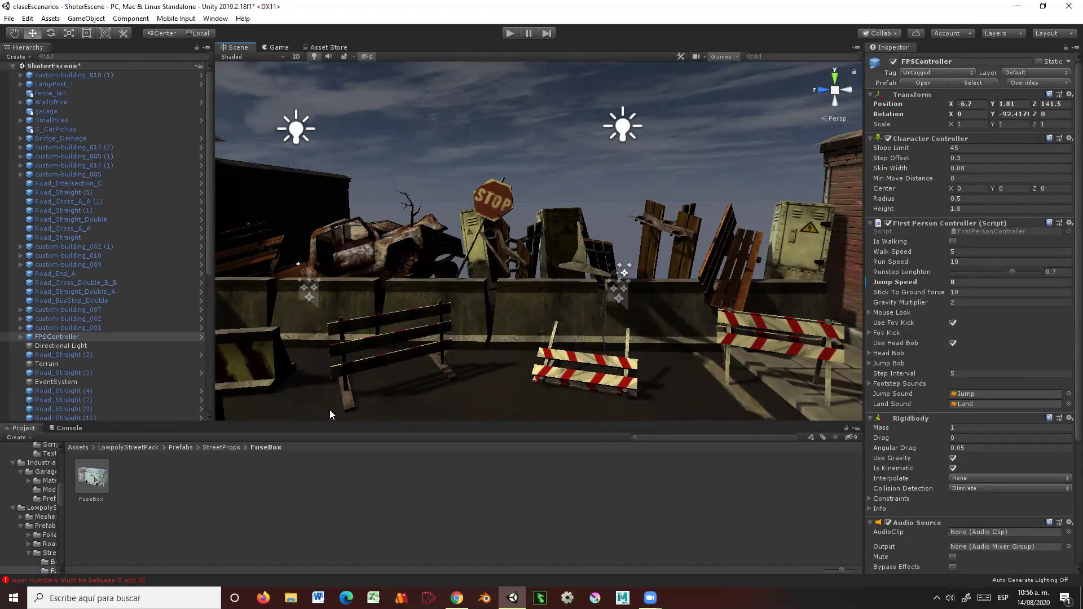
mouse_move(552, 363)
alt+mouse_down()
mouse_move(532, 327)
mouse_move(535, 362)
alt+mouse_up()
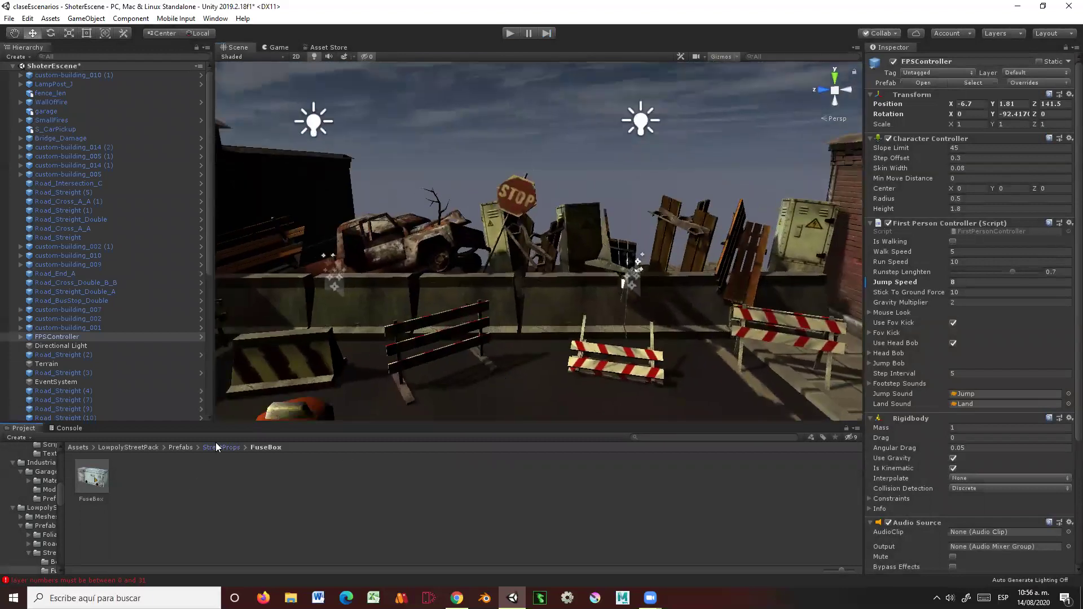
click(218, 446)
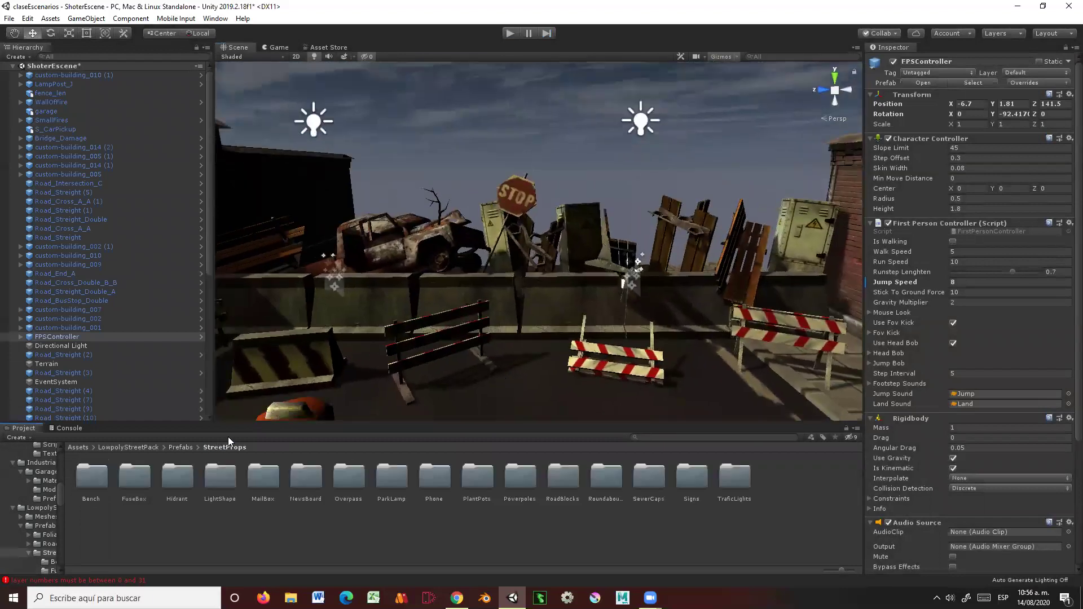
double_click(179, 480)
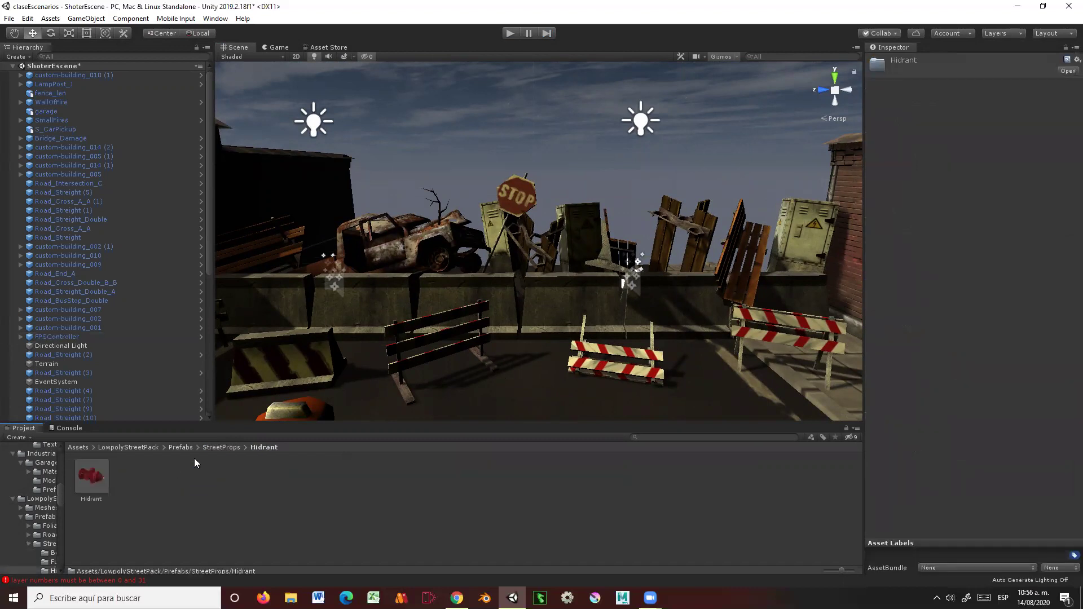
click(219, 449)
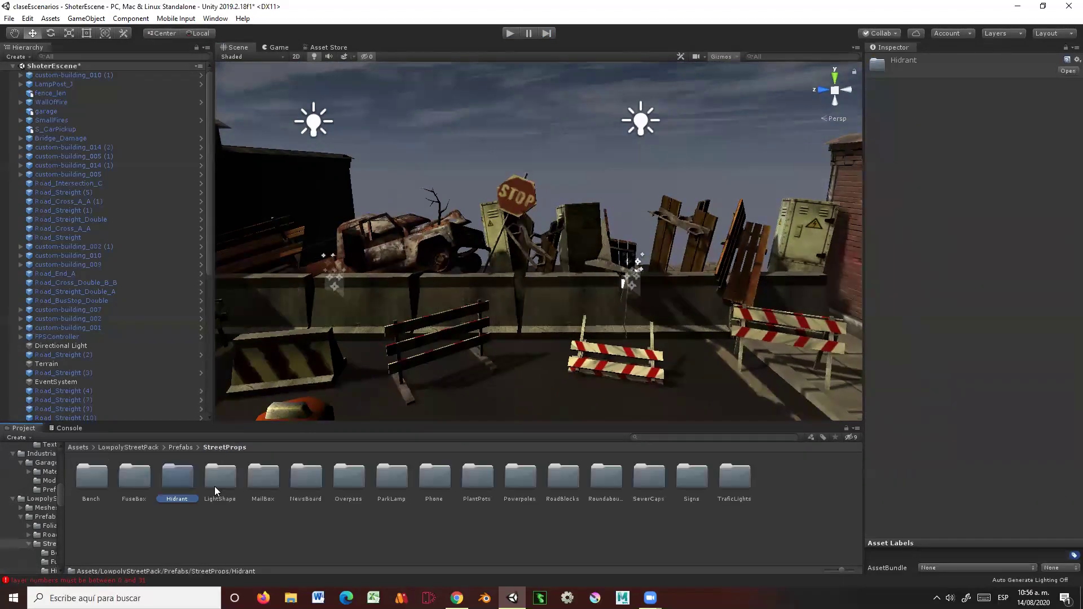
double_click(215, 486)
Step: Open the StreetProps MailBox folder and drop a mailbox into the scene by the barricade
click(220, 449)
click(263, 475)
double_click(265, 472)
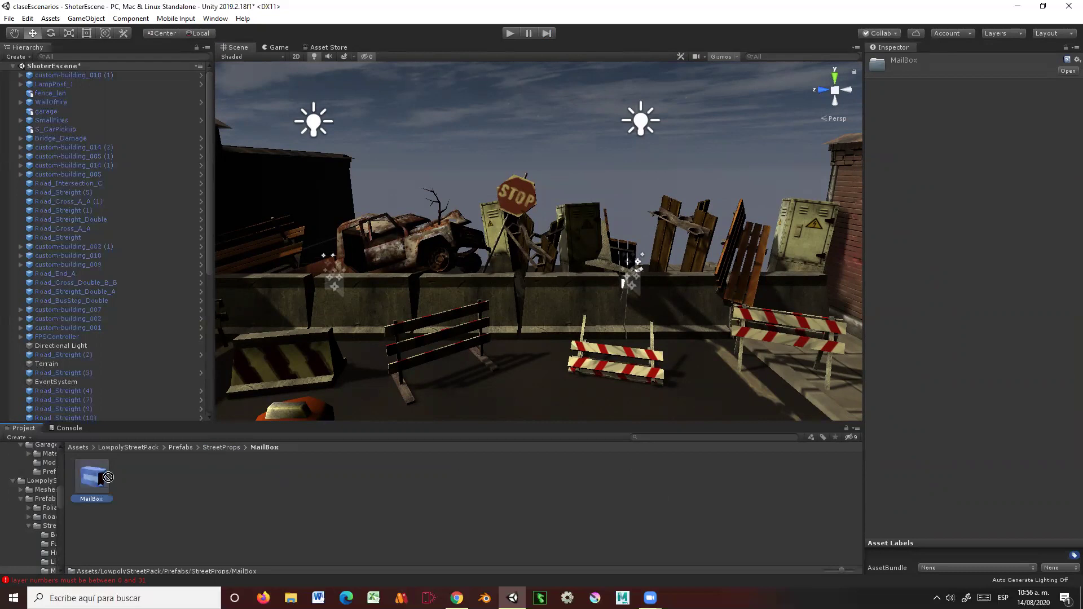
mouse_move(107, 477)
mouse_down()
mouse_move(527, 396)
mouse_move(652, 392)
mouse_move(697, 366)
mouse_move(666, 369)
mouse_move(628, 344)
mouse_move(587, 346)
mouse_up()
Step: Move the mailbox up onto the wall beside the wrecked truck
key(e)
key(w)
mouse_move(575, 361)
mouse_down()
mouse_move(400, 223)
mouse_move(733, 319)
mouse_move(577, 365)
mouse_up()
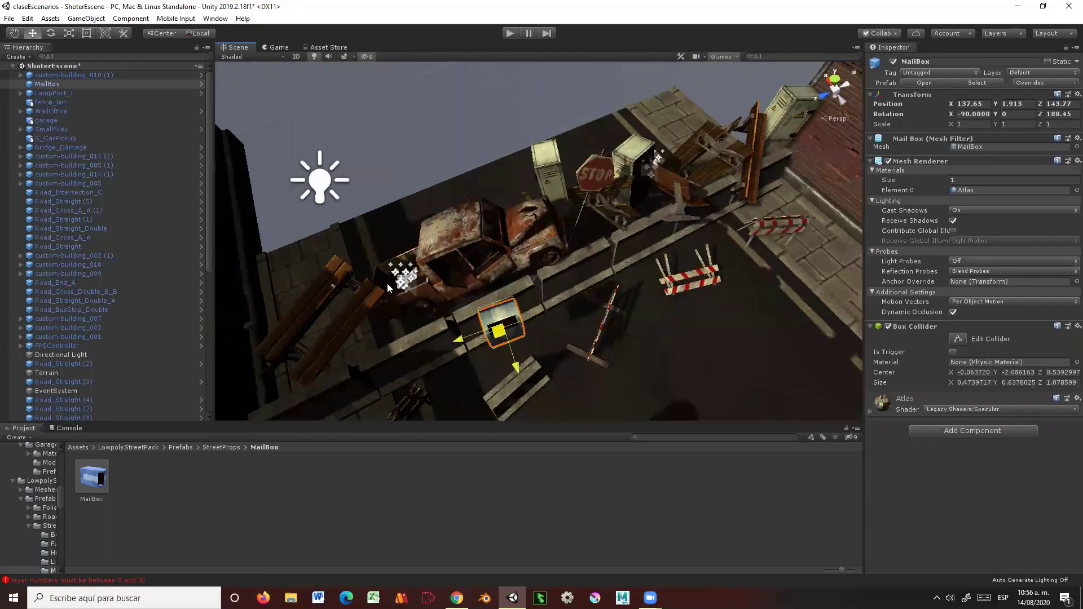
mouse_move(580, 357)
mouse_down()
mouse_move(443, 291)
mouse_move(525, 185)
mouse_move(423, 200)
mouse_move(423, 237)
mouse_move(503, 370)
mouse_move(574, 358)
mouse_move(326, 293)
mouse_move(435, 293)
mouse_up()
Step: Tip the mailbox onto its side and slide it against the wall at 139.776, 0.887, 146.099
key(e)
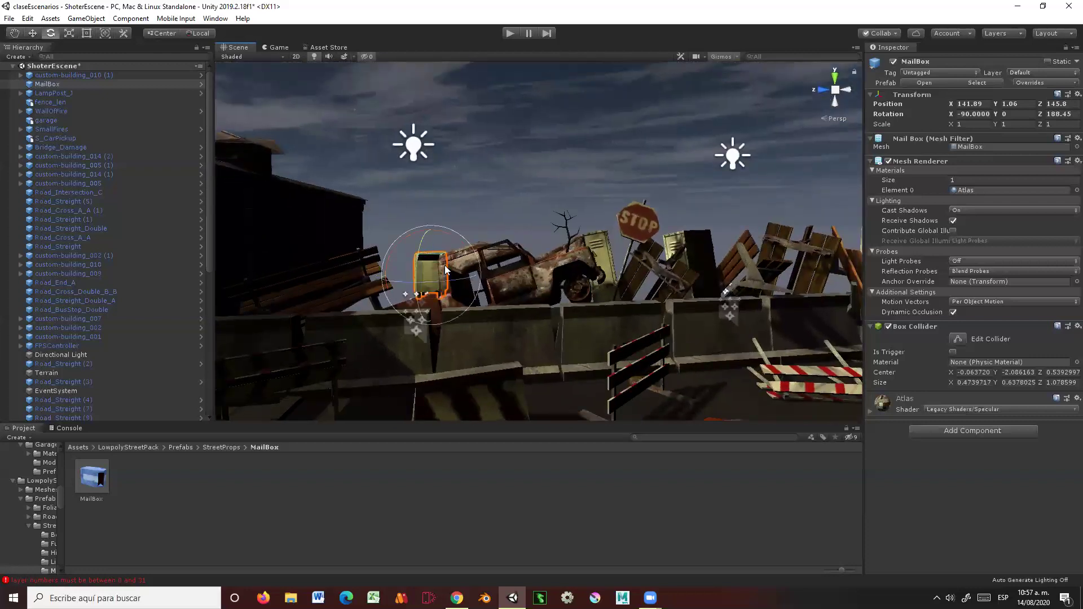
drag(464, 246, 445, 234)
mouse_move(492, 302)
alt+mouse_down()
mouse_move(471, 460)
mouse_move(600, 308)
mouse_move(521, 292)
mouse_move(508, 371)
mouse_move(558, 420)
alt+mouse_up()
scroll(521, 293, up, 3)
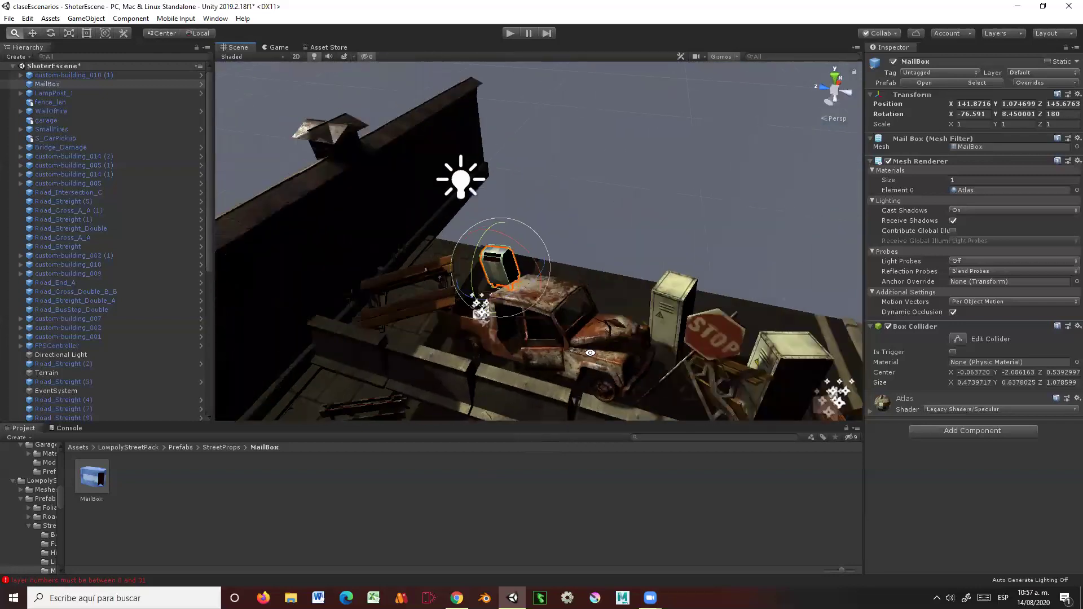
mouse_move(467, 308)
mouse_down()
mouse_move(417, 367)
mouse_move(517, 260)
mouse_move(479, 248)
mouse_move(453, 310)
mouse_move(435, 305)
mouse_up()
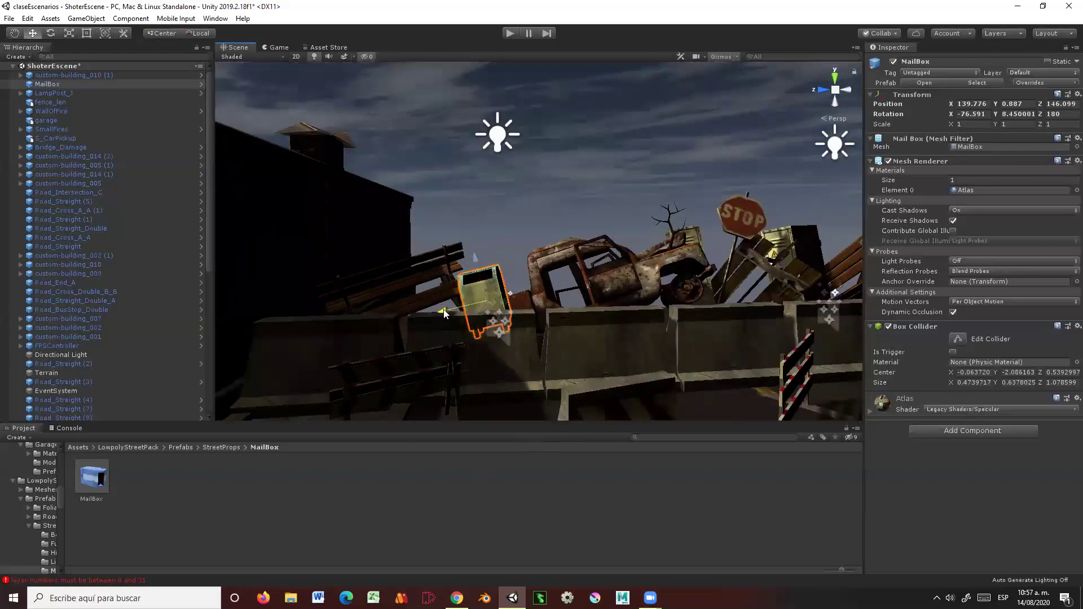
click(604, 241)
alt+drag(605, 241, 629, 333)
scroll(631, 336, down, 10)
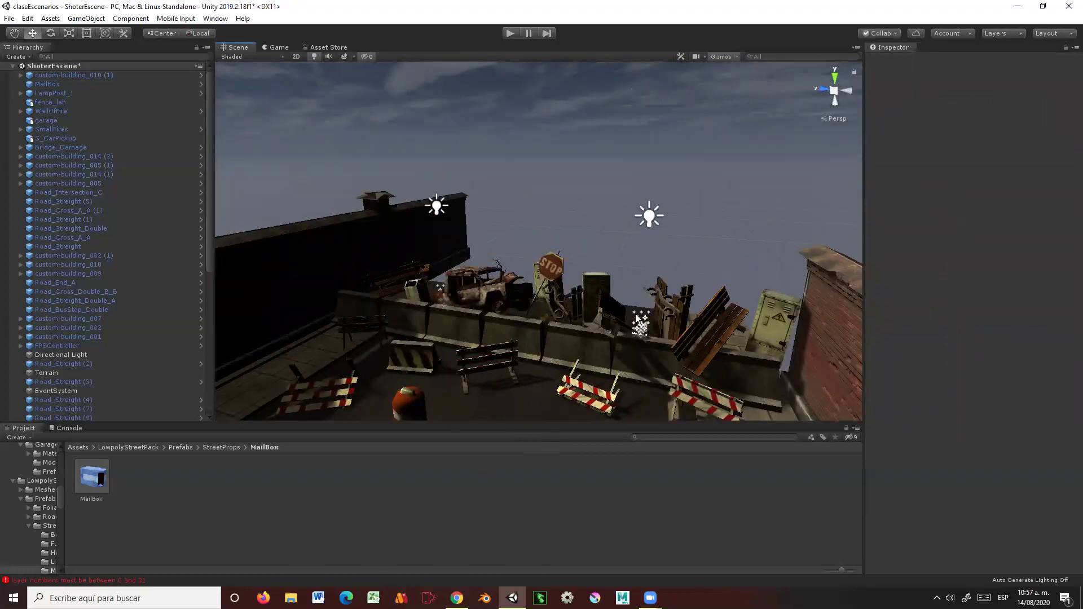
Step: Return to Assets and browse Concrete, edificios, fuegos, Industrial, LowpolyStreetPack and PincelesPLantas folders
click(79, 449)
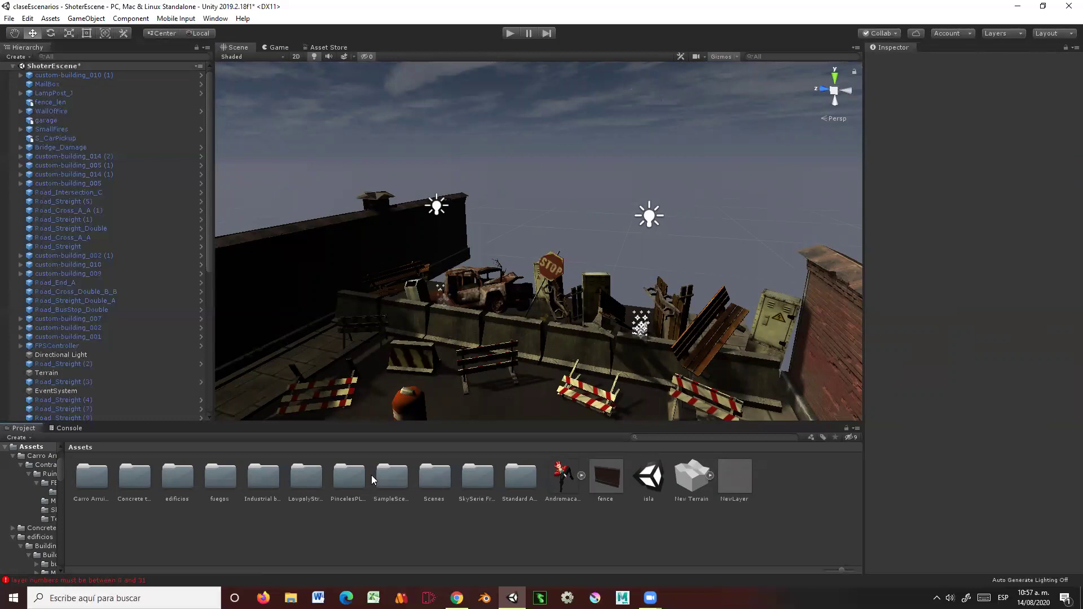
click(142, 481)
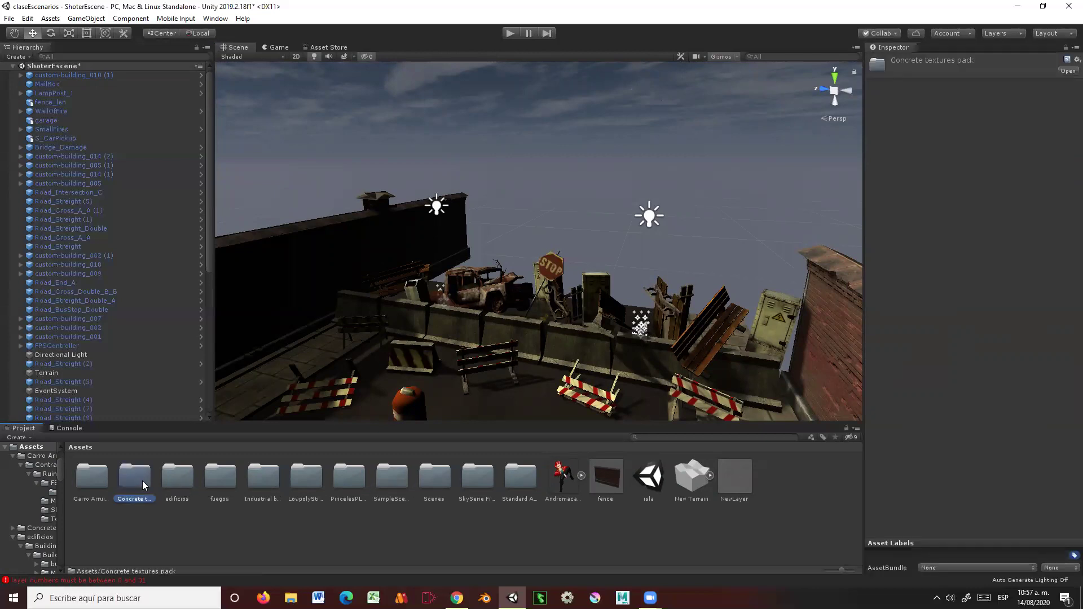
click(184, 480)
click(217, 477)
click(259, 476)
click(309, 478)
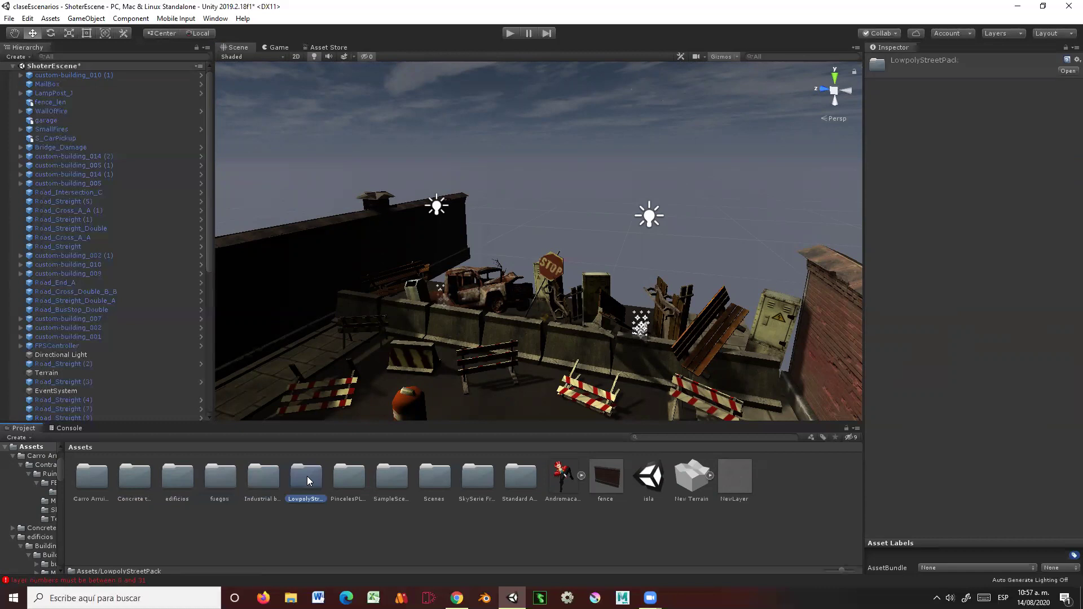
click(341, 475)
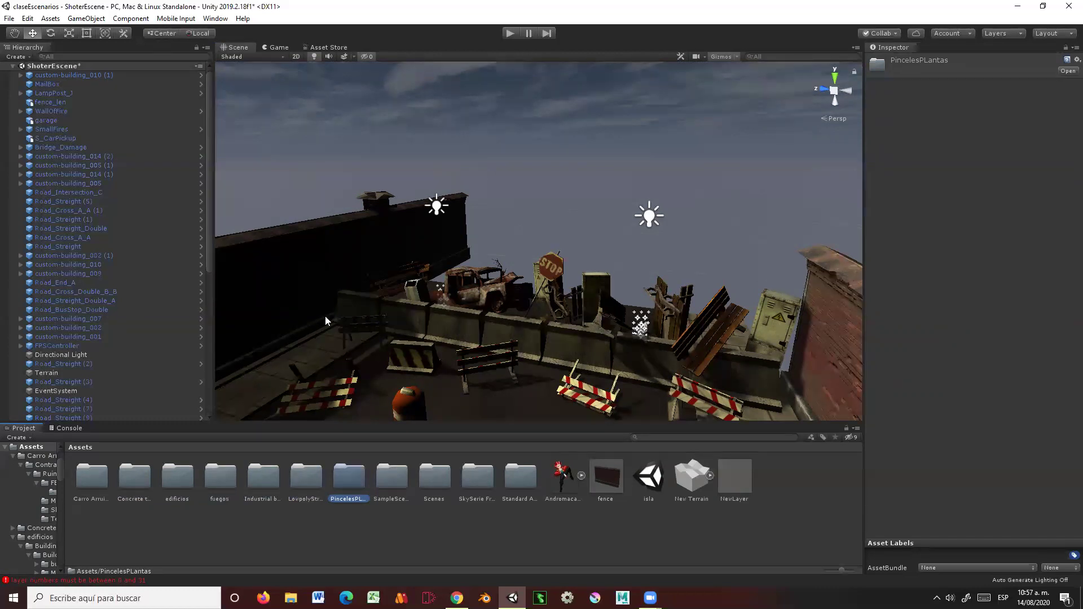
Step: Zoom and orbit the Scene view to show the lit street and the garage
scroll(452, 262, up, 3)
scroll(451, 262, up, 3)
scroll(451, 261, up, 3)
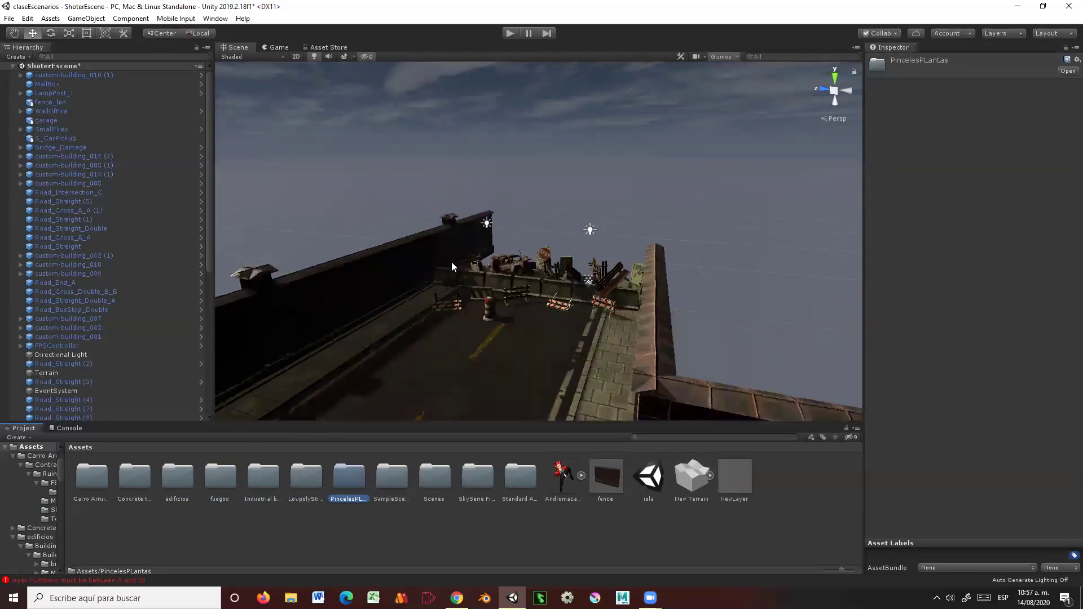
scroll(452, 261, up, 3)
scroll(451, 262, down, 3)
scroll(452, 262, down, 2)
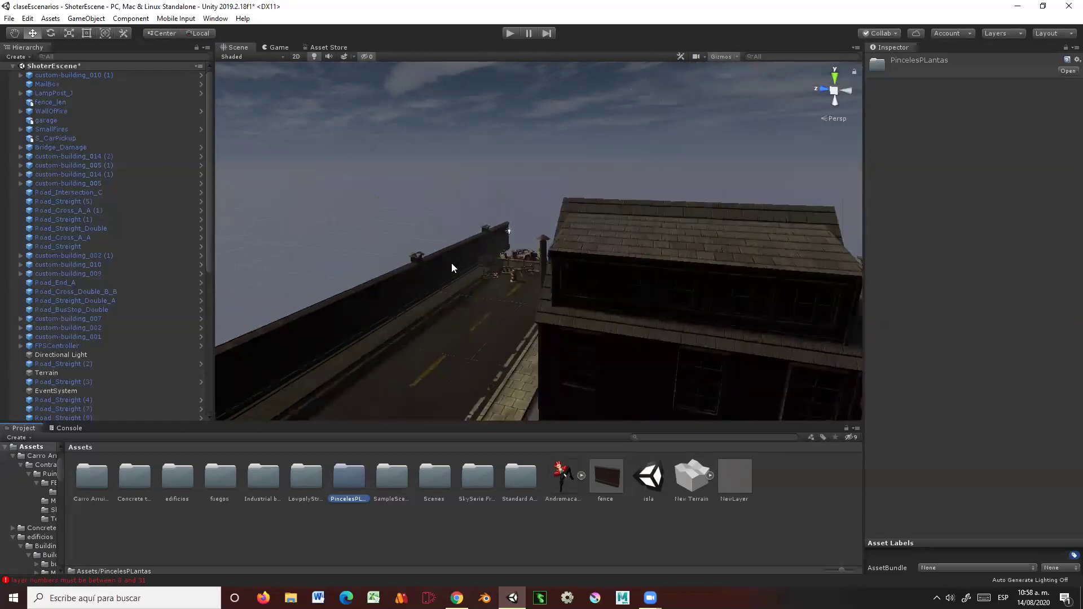
mouse_move(452, 265)
alt+mouse_down()
mouse_move(495, 306)
mouse_move(589, 312)
alt+mouse_up()
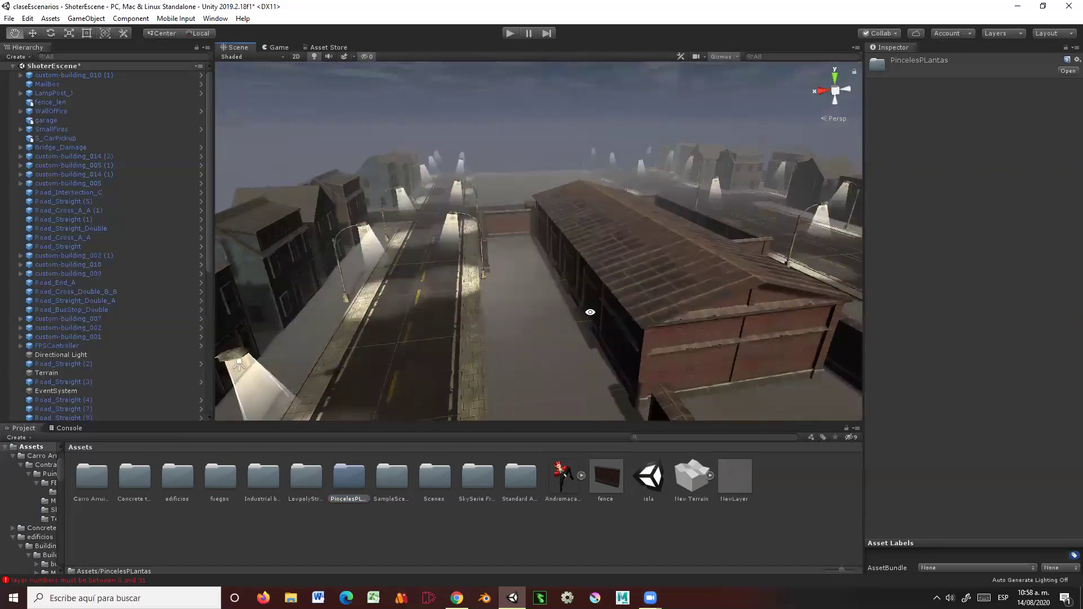
Step: Select the garage at 72.4, -0.03, 101.6, zoom into its interior and show GameObject > Light types
click(647, 311)
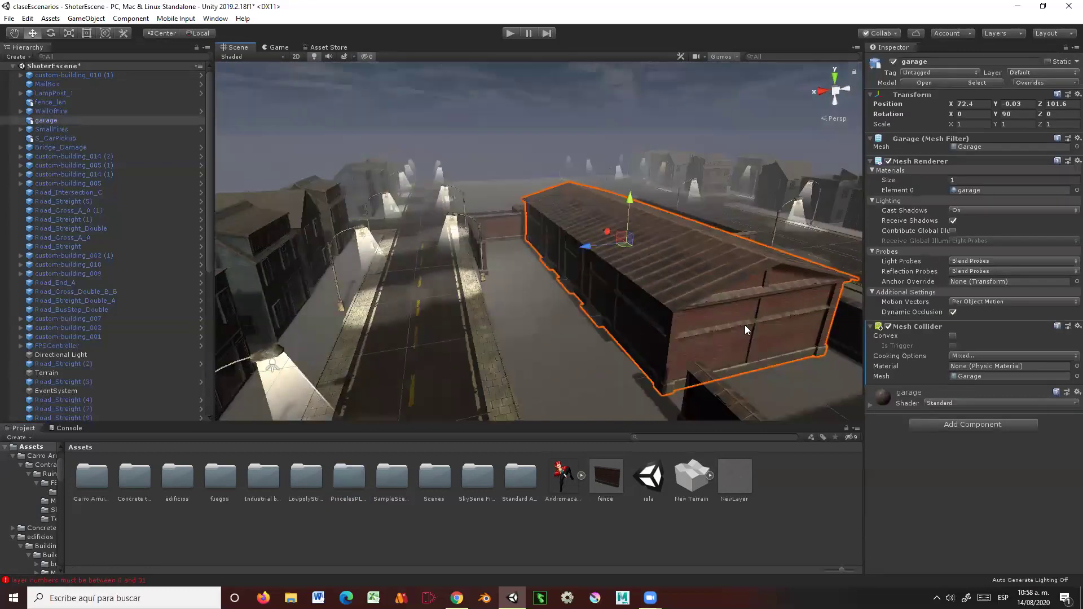
mouse_move(745, 325)
alt+mouse_down()
mouse_move(514, 311)
mouse_move(496, 268)
mouse_move(555, 268)
mouse_move(543, 307)
mouse_move(553, 306)
alt+mouse_up()
scroll(511, 290, up, 2)
scroll(511, 290, up, 2)
scroll(511, 289, up, 3)
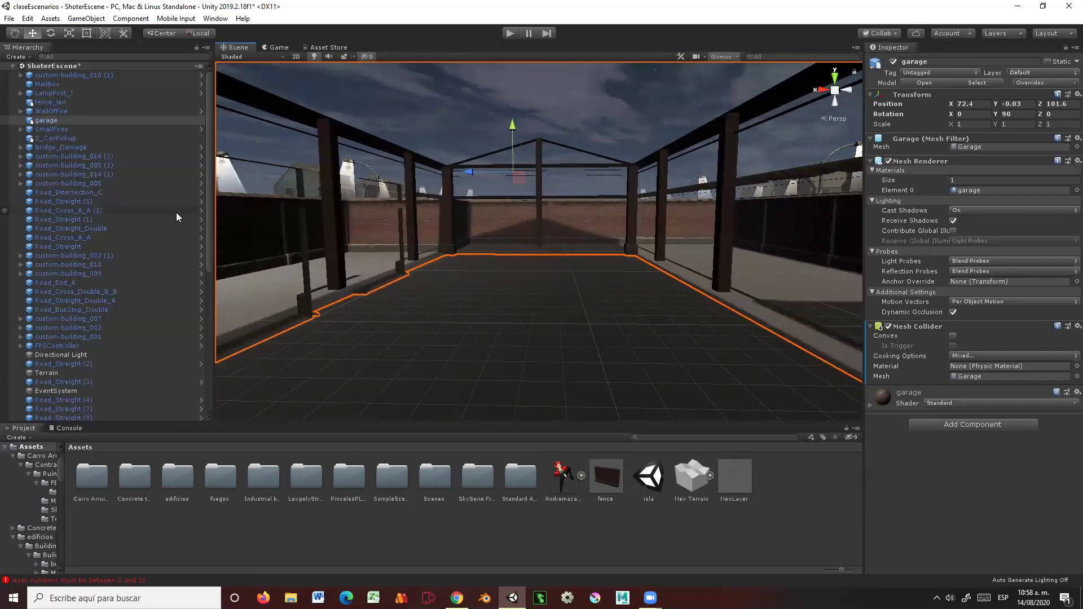
click(94, 20)
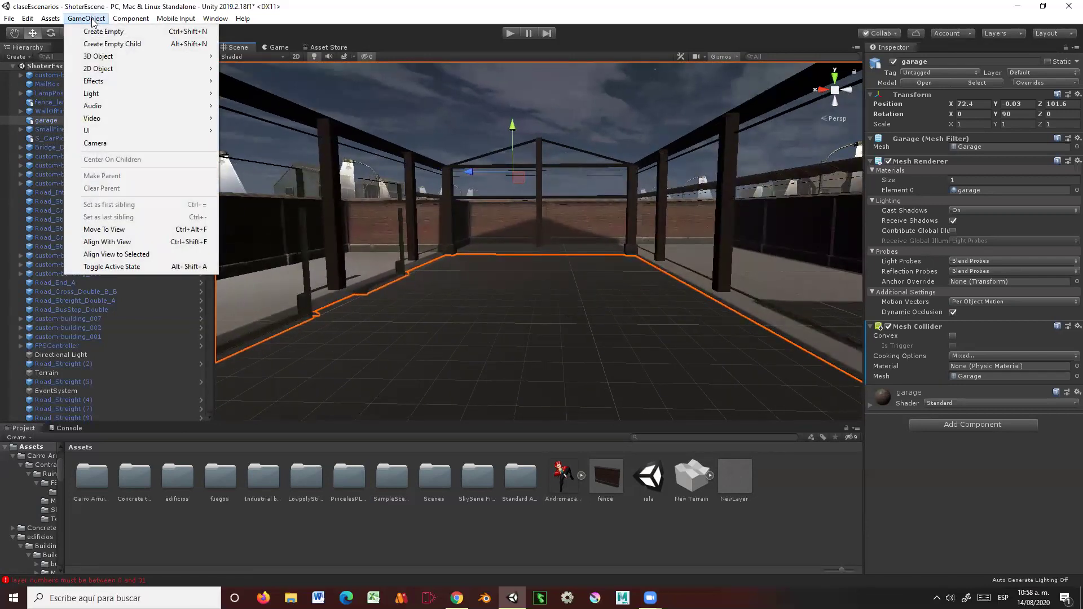
mouse_move(99, 96)
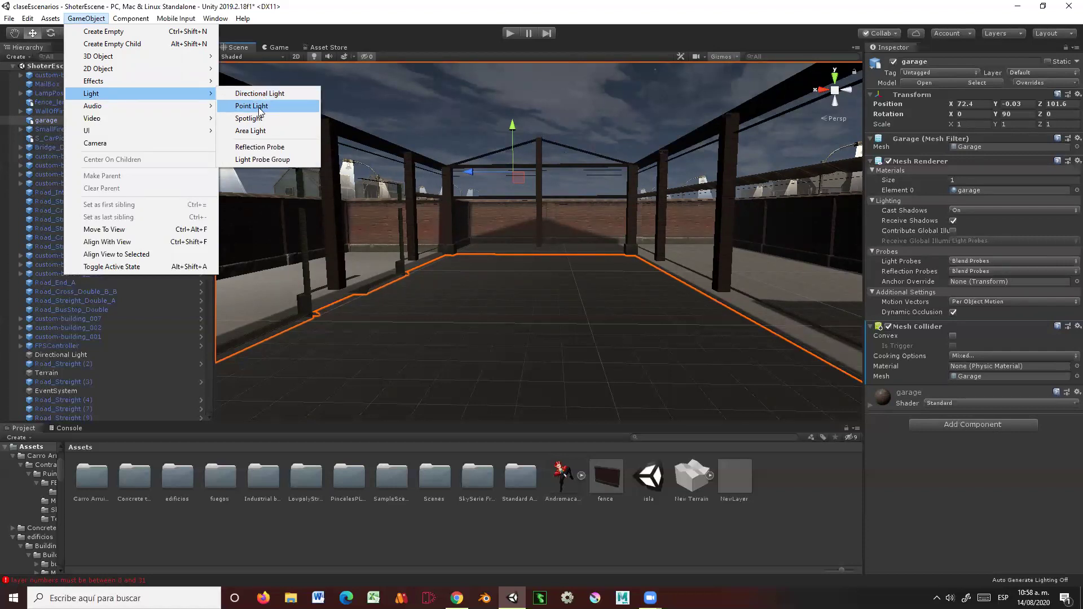
Step: Add a Point Light inside the garage, raise it to 71.82, 6.19, 97.01 and open Shadow Type
click(259, 108)
mouse_move(517, 248)
alt+mouse_down()
mouse_move(559, 259)
mouse_move(541, 204)
mouse_move(538, 100)
mouse_move(551, 201)
mouse_move(507, 187)
alt+mouse_up()
key(w)
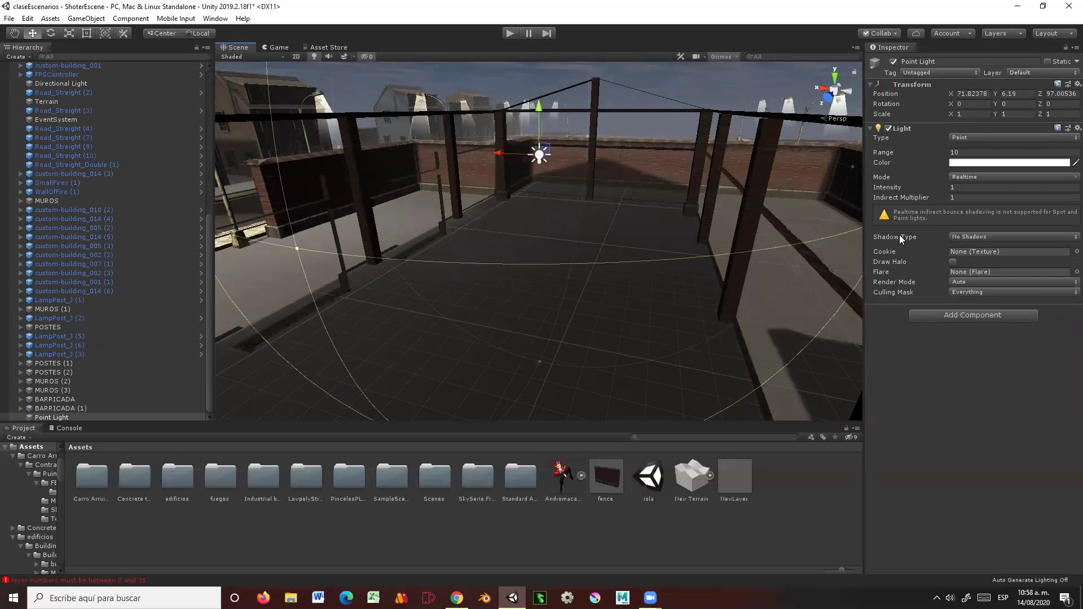
click(966, 237)
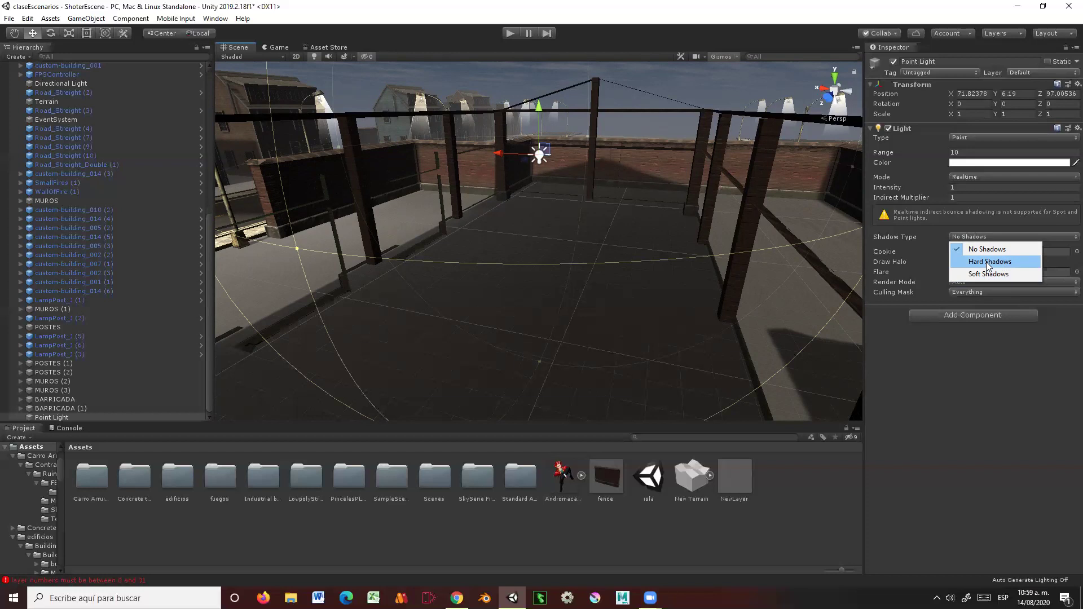
Step: Toggle the point light's shadows to soft and back to hard, check its colour, then delete it
click(984, 274)
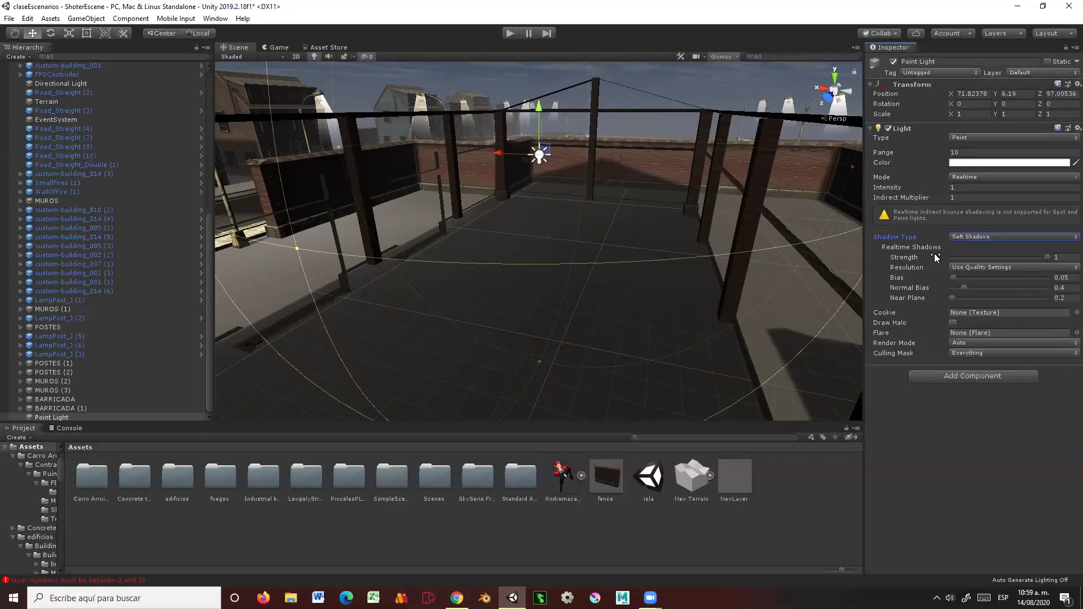
click(977, 238)
click(980, 261)
click(971, 164)
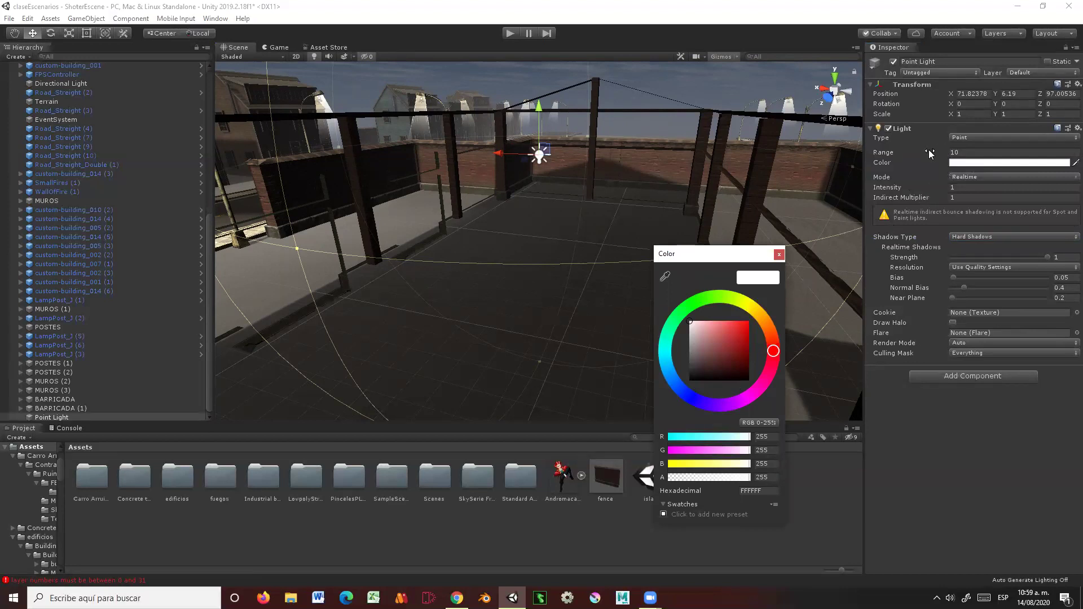
click(974, 135)
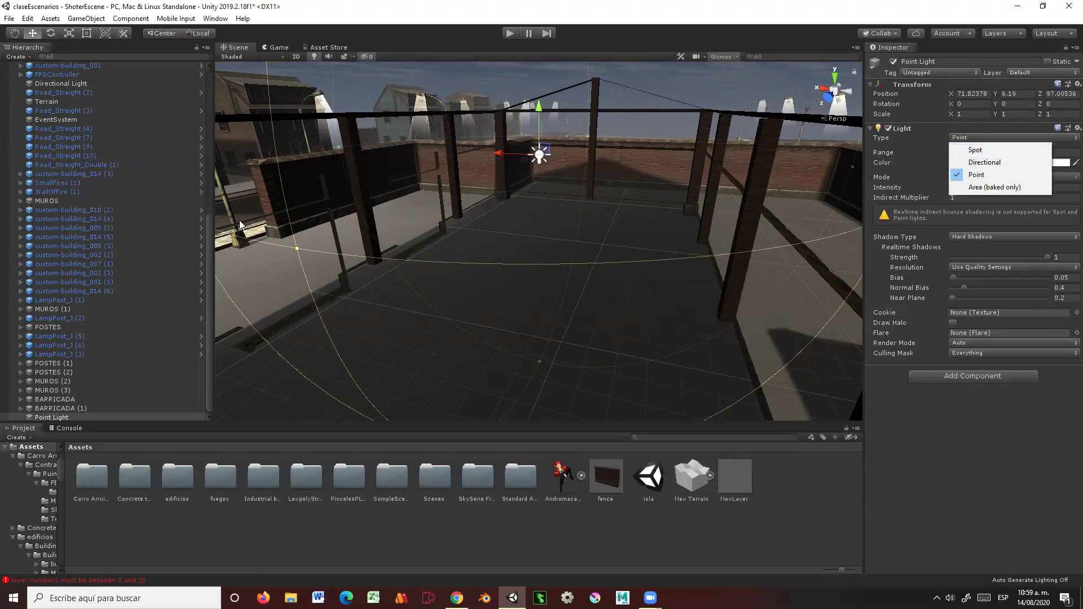
click(539, 158)
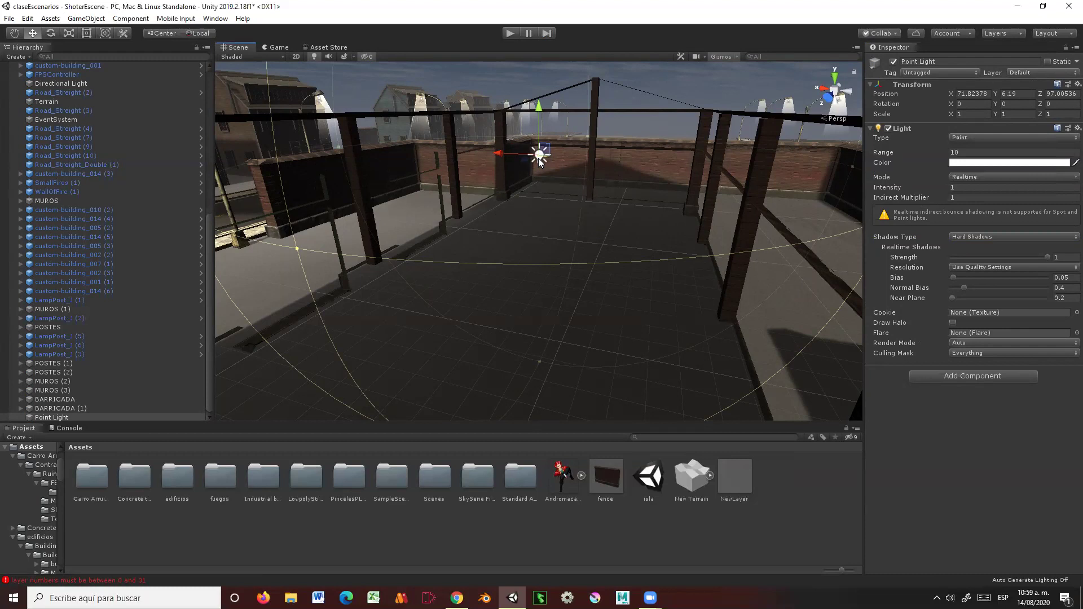
key(Delete)
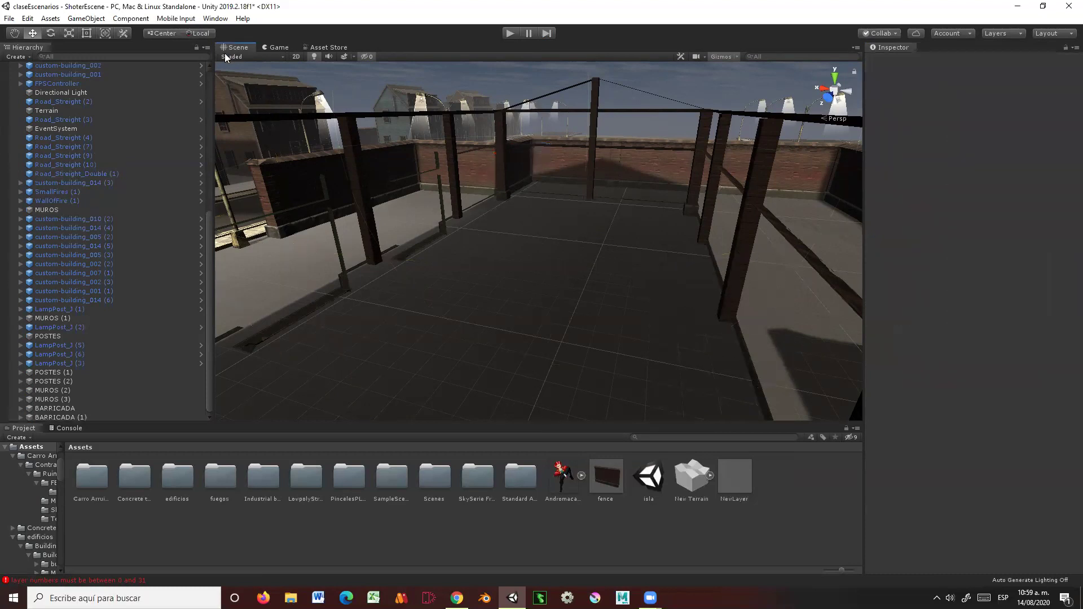
Step: Create a Spotlight from the GameObject > Light menu
click(86, 19)
mouse_move(167, 97)
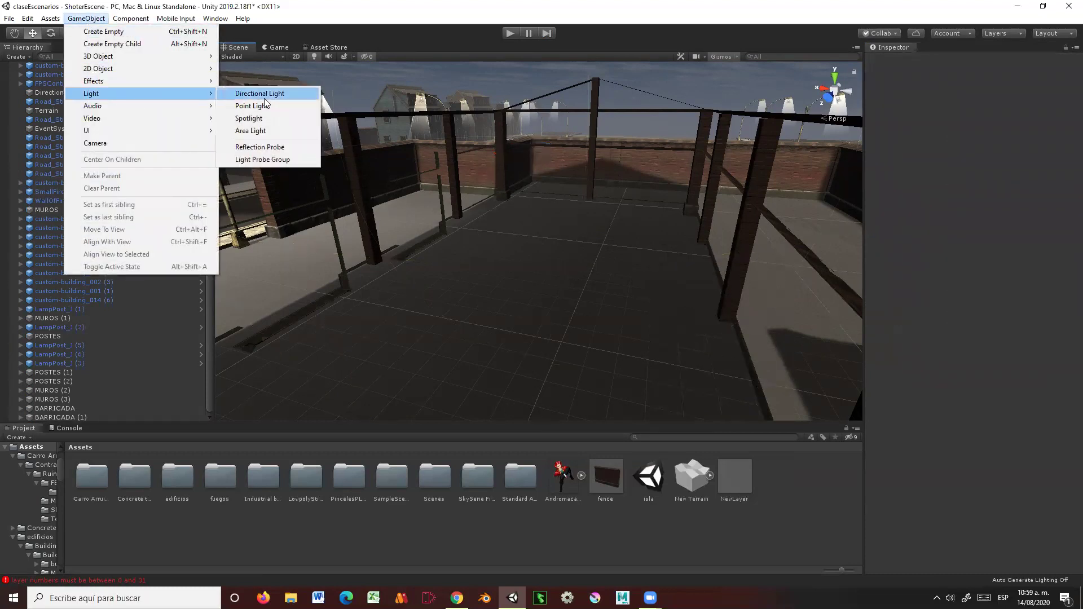
click(271, 121)
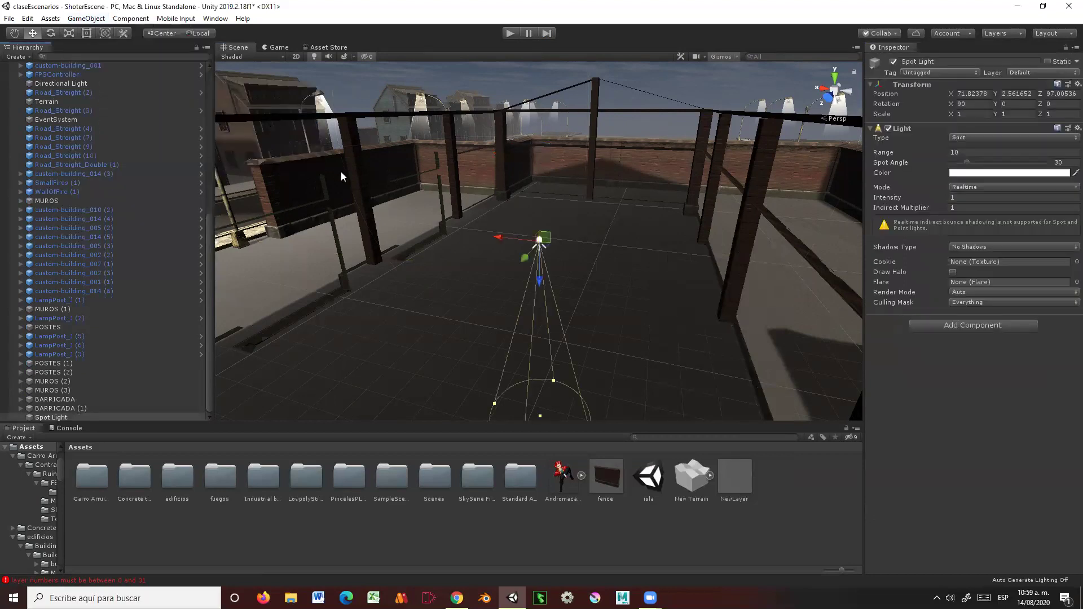
Step: Raise the spot light above the garage floor to Position Y 6.76
right_drag(505, 255, 529, 148)
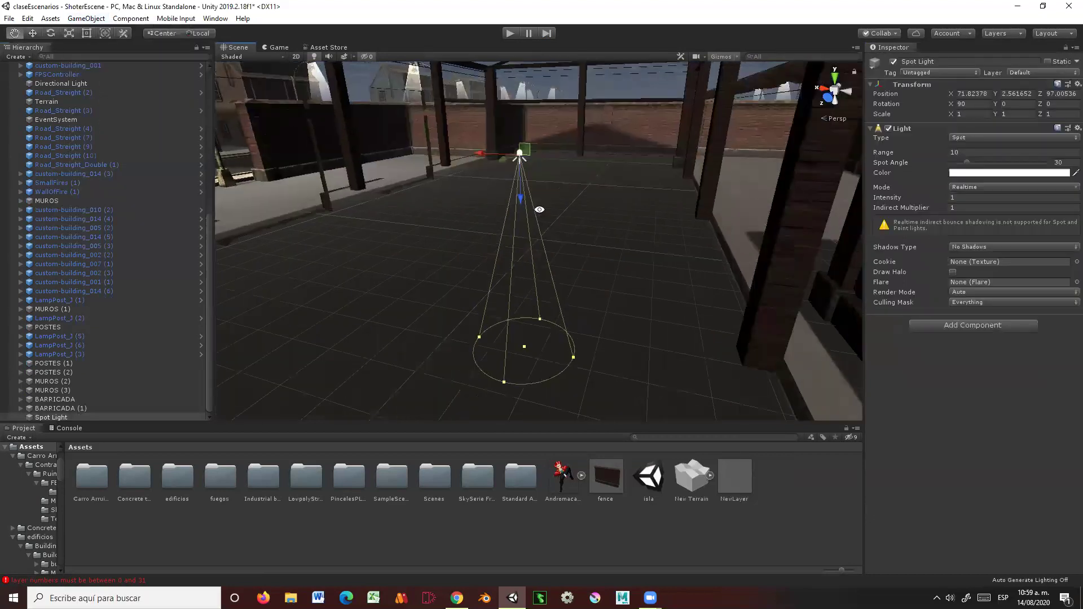
drag(529, 148, 538, 50)
mouse_move(538, 50)
right_down()
mouse_move(527, 149)
mouse_move(476, 179)
right_up()
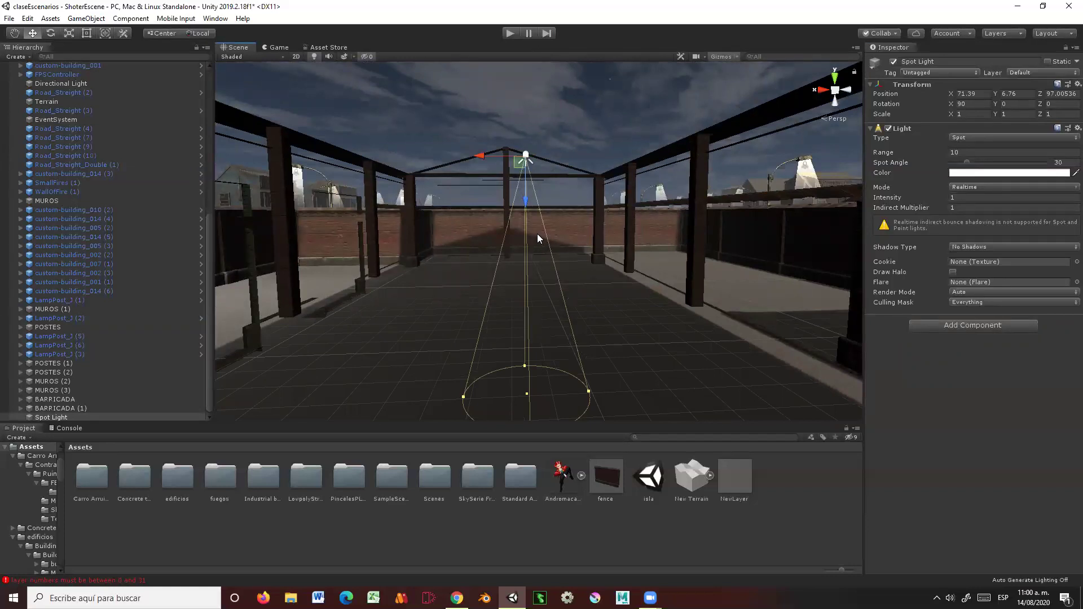
mouse_move(528, 180)
right_down()
mouse_move(432, 244)
mouse_move(721, 228)
right_up()
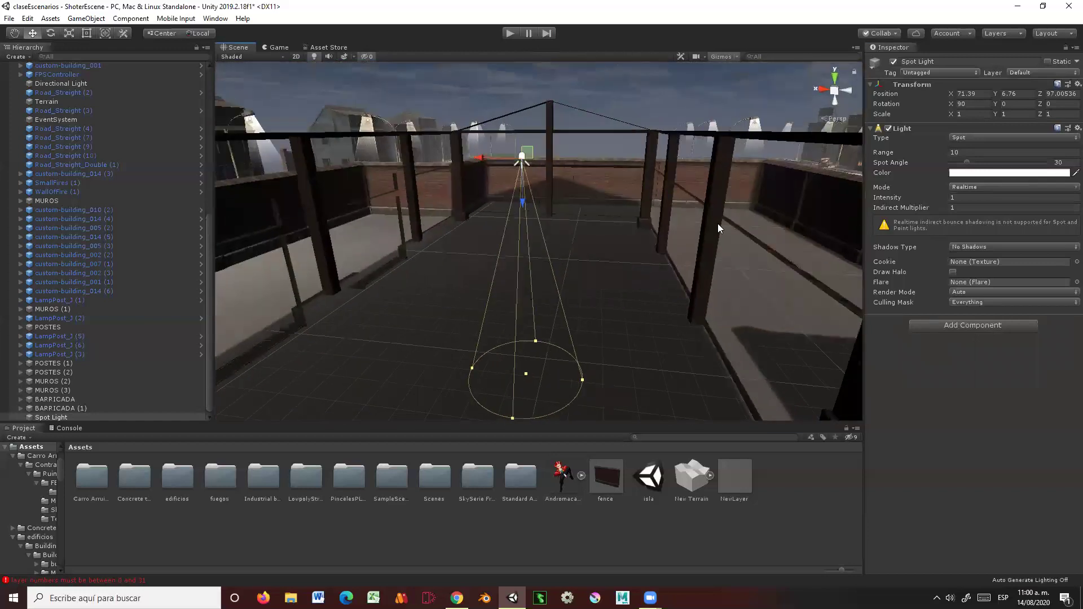
Step: Tint the spot light yellow using the colour picker
click(994, 179)
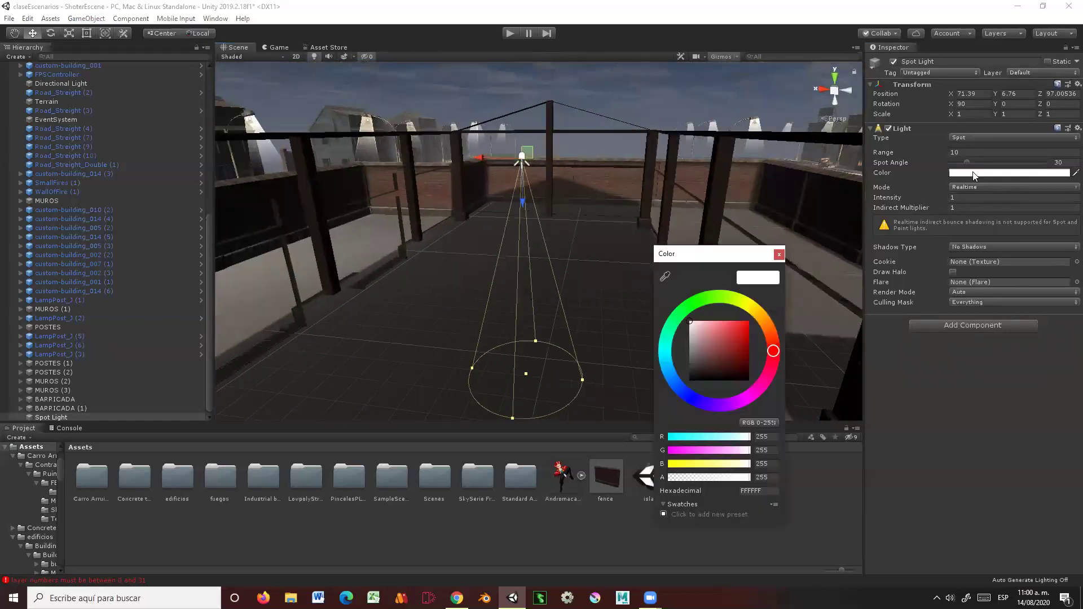
click(745, 304)
click(730, 335)
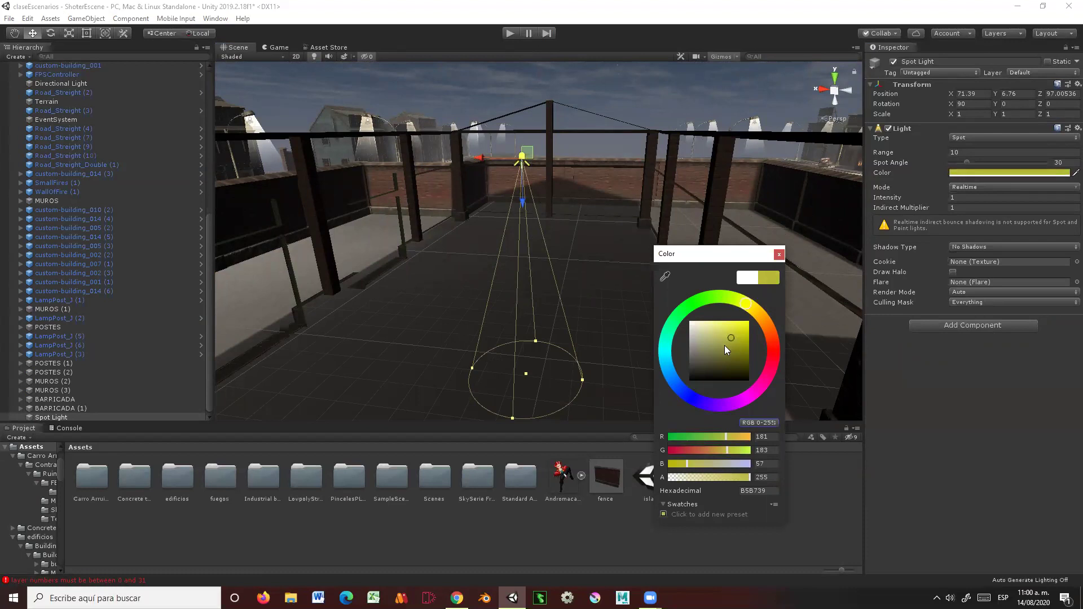
drag(724, 345, 730, 322)
click(728, 339)
Step: Reduce the spot light's range to 7.15 and set its spot angle to 41
drag(939, 155, 880, 152)
right_drag(502, 267, 527, 172)
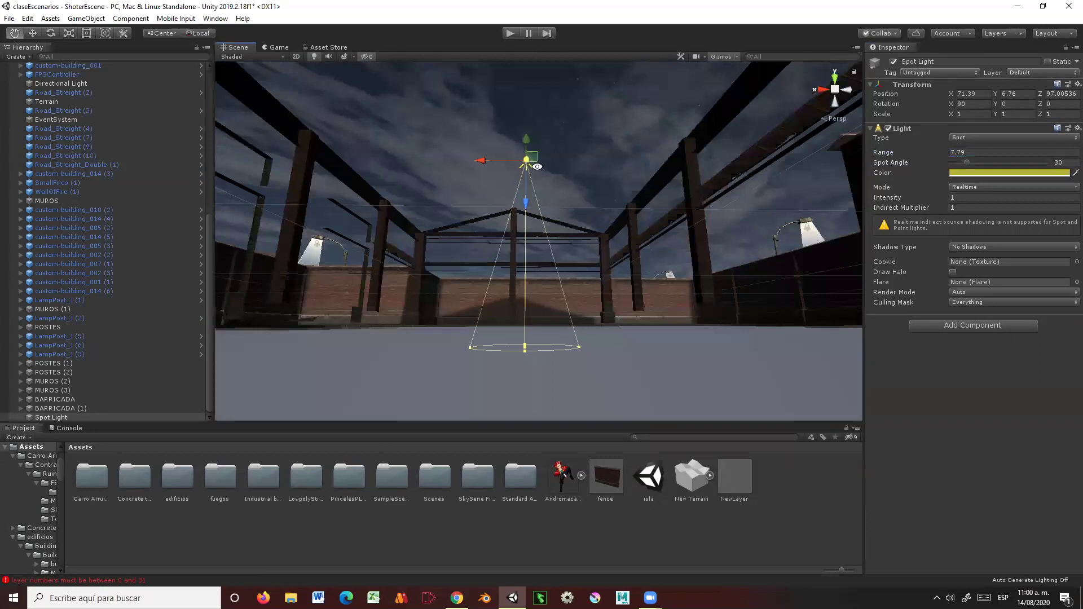
drag(930, 157, 923, 159)
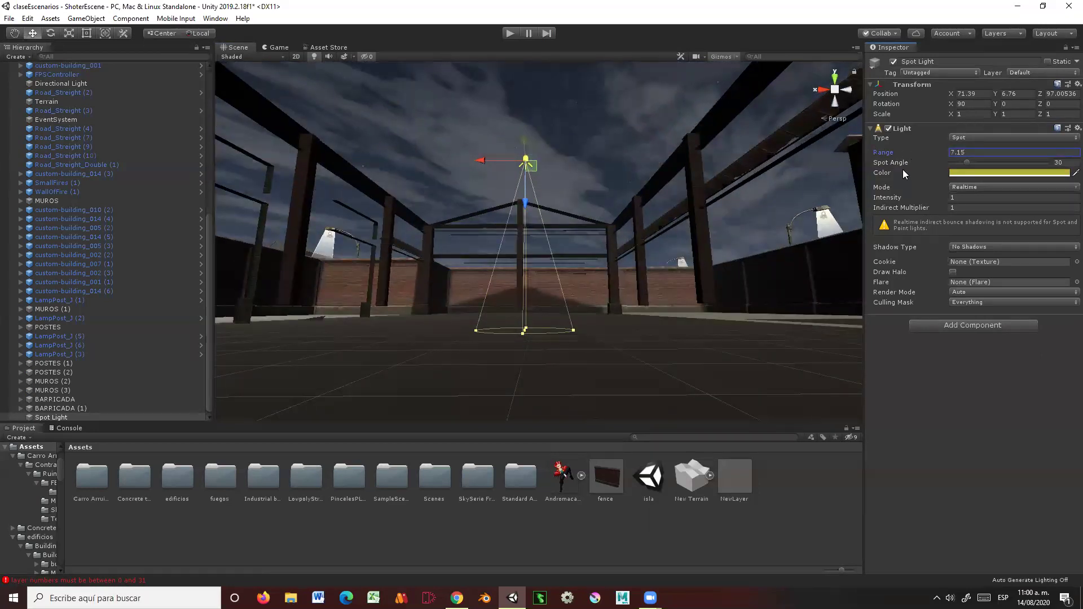
drag(969, 163, 980, 163)
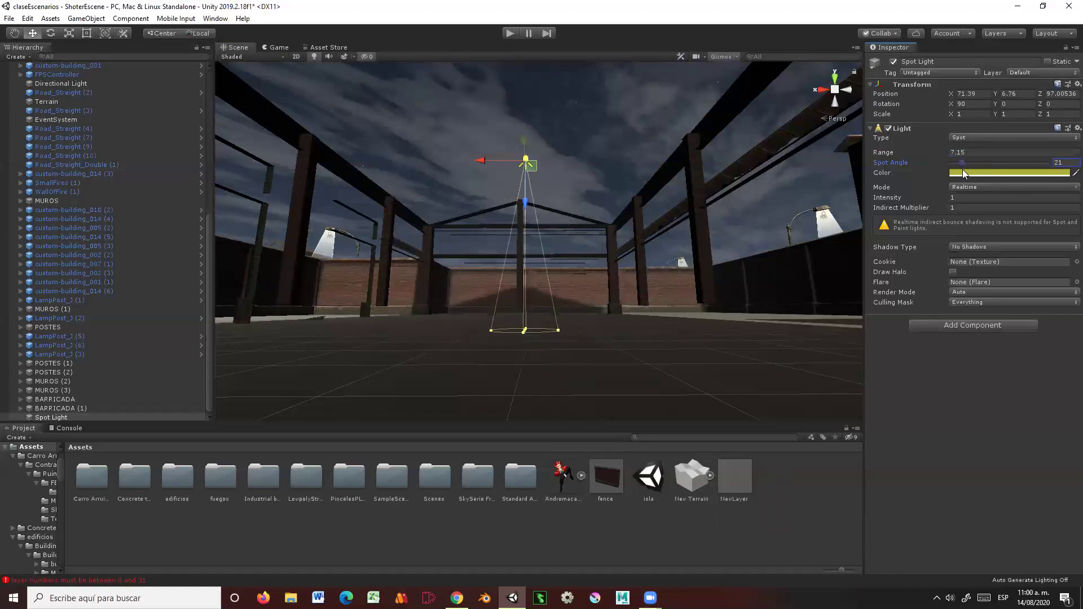
drag(980, 166, 973, 168)
mouse_move(684, 233)
alt+mouse_down()
mouse_move(793, 268)
mouse_move(783, 290)
alt+mouse_up()
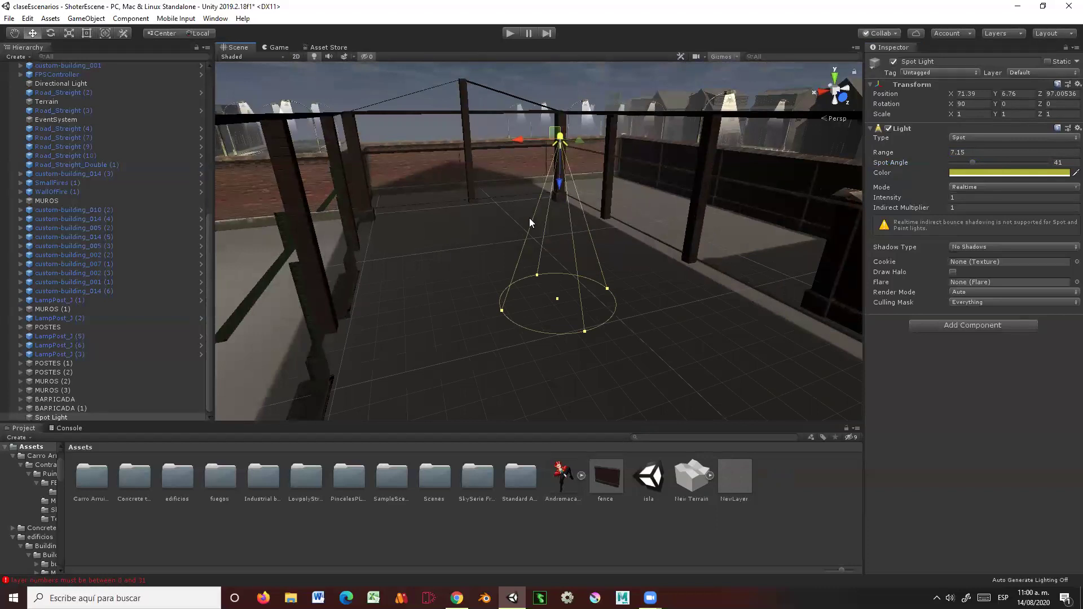
Step: Lighten the light colour to pale cream E4E5CC and close the picker
click(959, 173)
click(706, 336)
drag(705, 335, 696, 327)
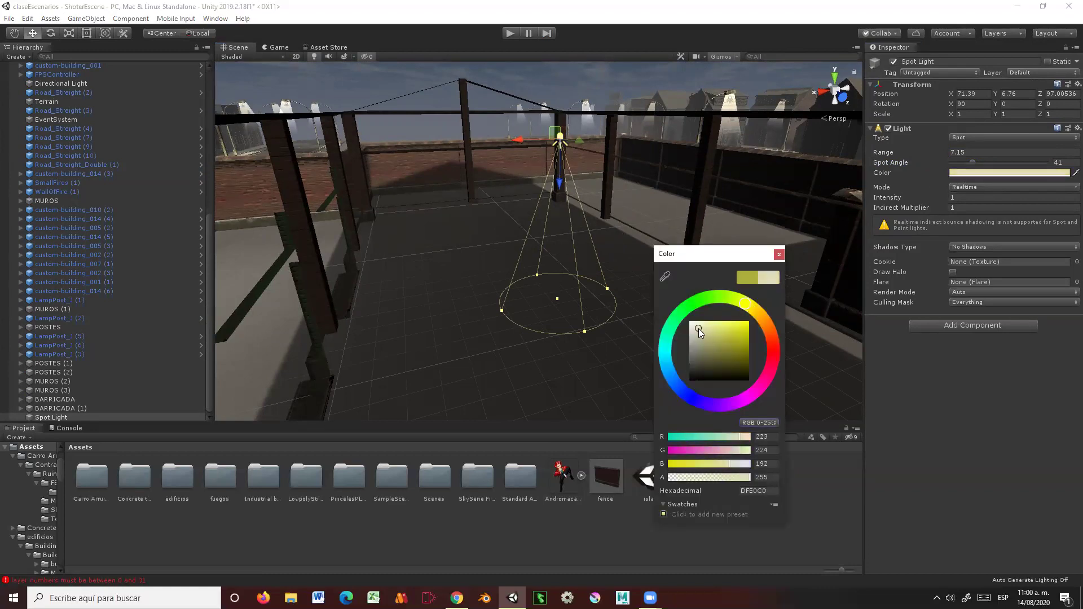
click(779, 255)
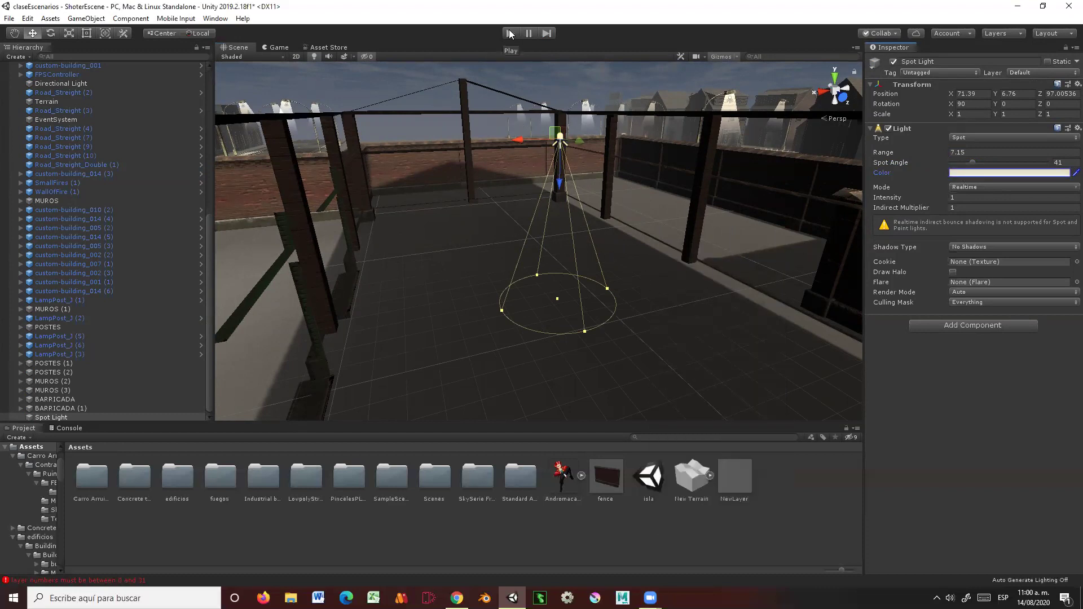
Step: Look down over the garage block and select the FPSController
scroll(537, 155, down, 3)
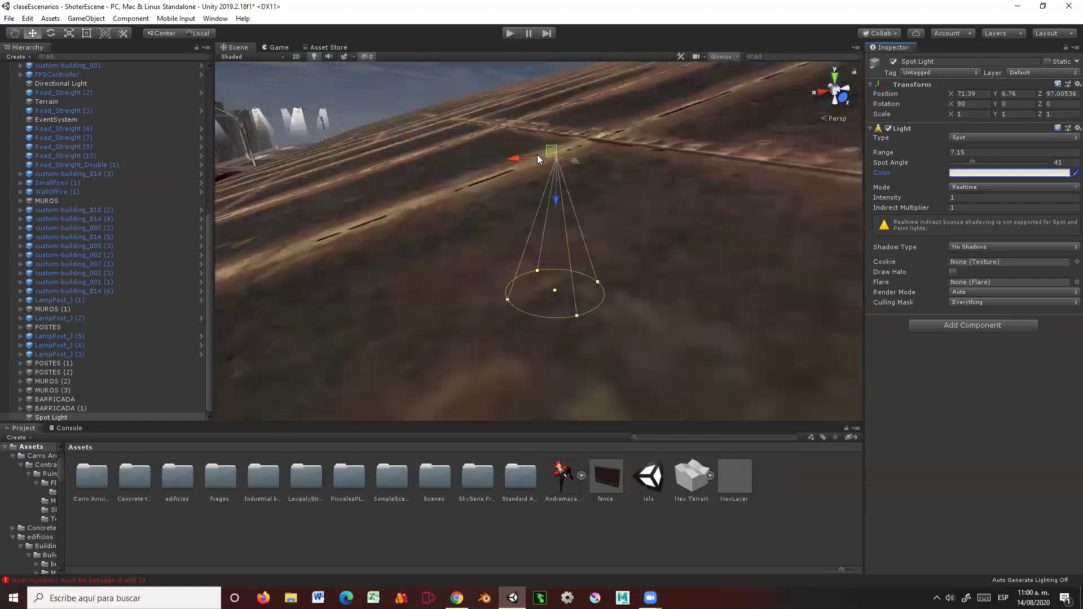
scroll(528, 178, down, 3)
scroll(527, 178, down, 3)
scroll(527, 178, down, 3)
scroll(507, 190, down, 3)
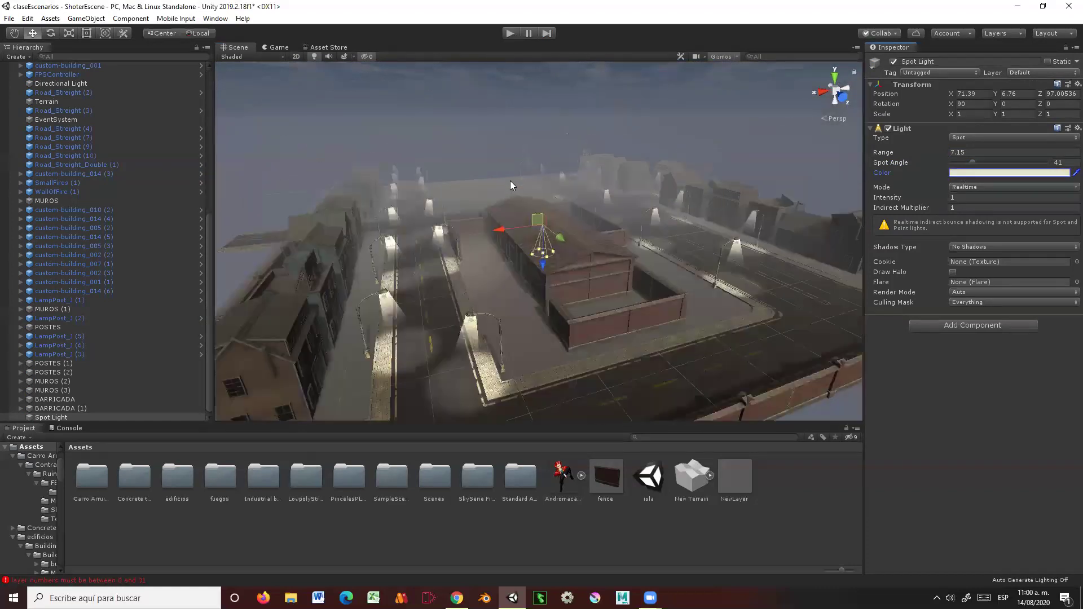
scroll(510, 181, down, 2)
right_drag(429, 327, 417, 352)
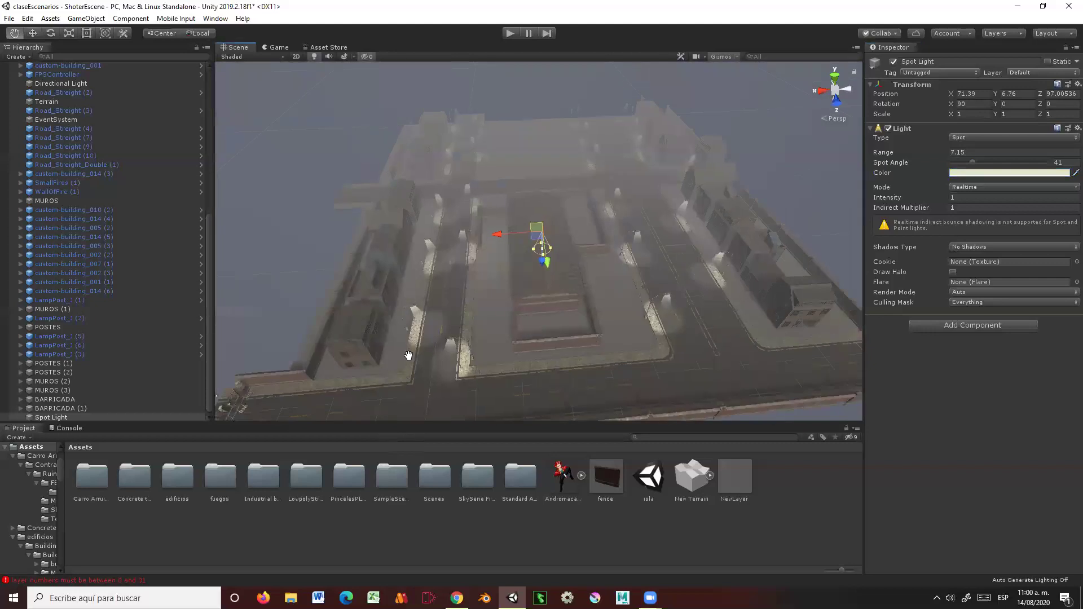
scroll(467, 305, up, 3)
scroll(496, 294, up, 3)
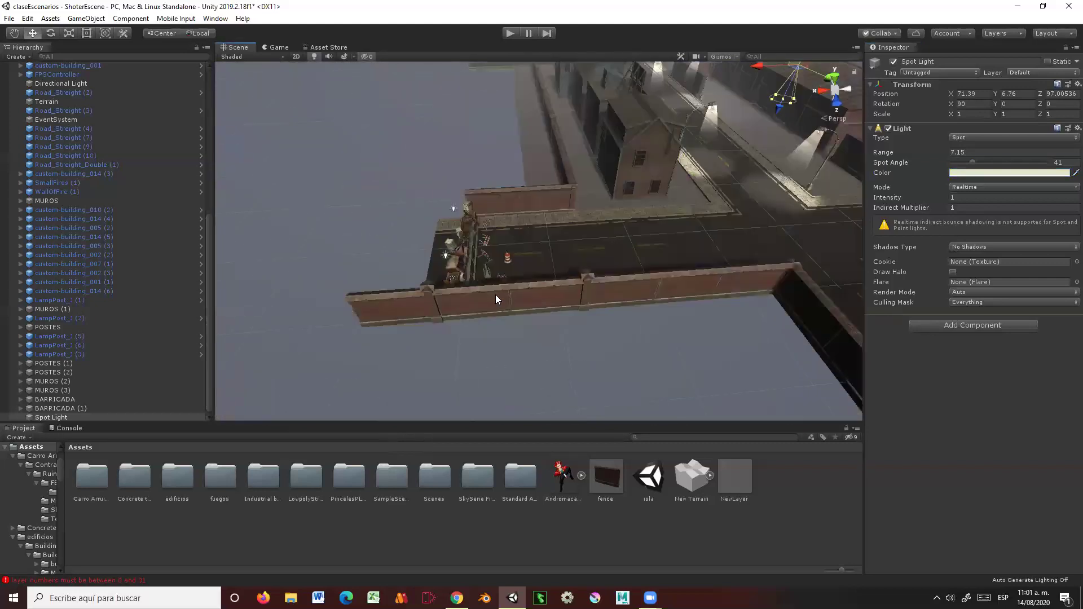
scroll(497, 295, up, 3)
scroll(497, 294, up, 3)
scroll(498, 299, down, 5)
mouse_move(627, 288)
right_down()
mouse_move(384, 307)
mouse_move(391, 296)
right_up()
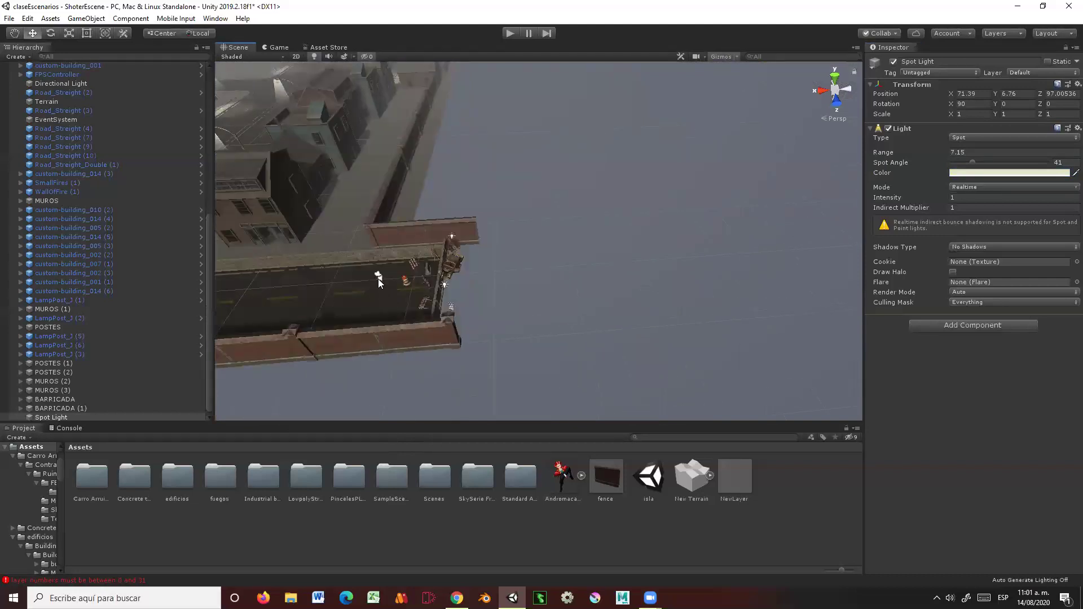
click(378, 278)
Step: Move the FPSController onto the garage at X 75.7, Z 103.6 and start Play mode
scroll(491, 287, up, 2)
right_drag(491, 288, 688, 293)
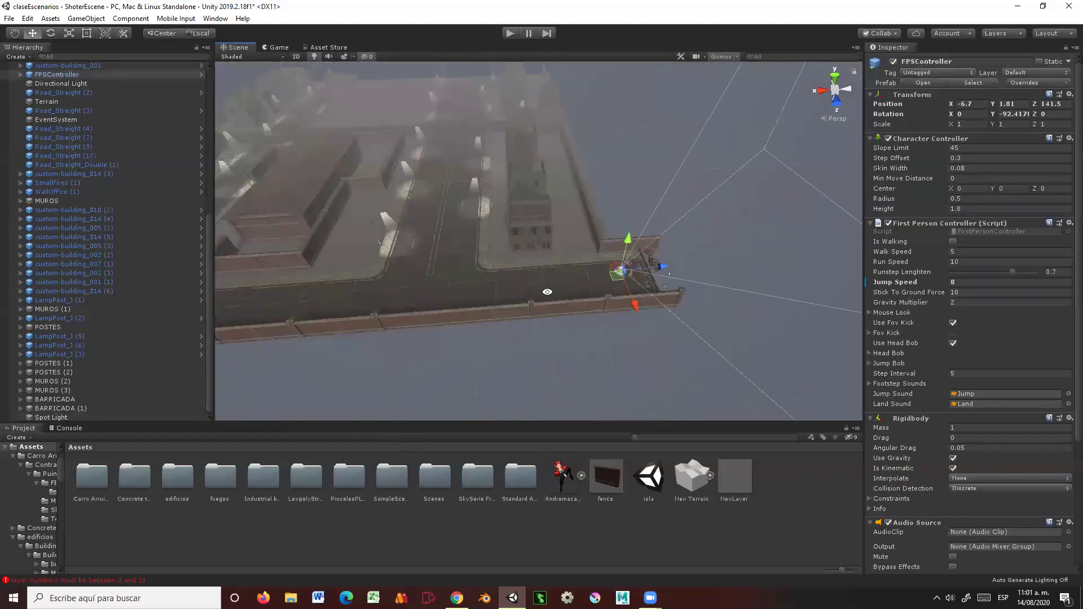
drag(688, 294, 338, 210)
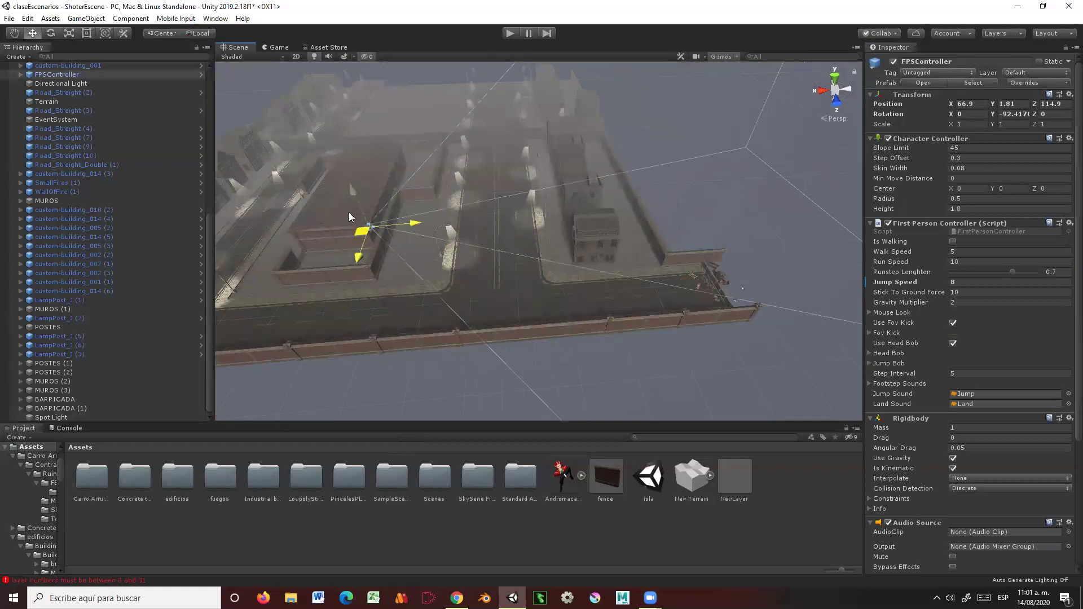
right_drag(338, 210, 544, 157)
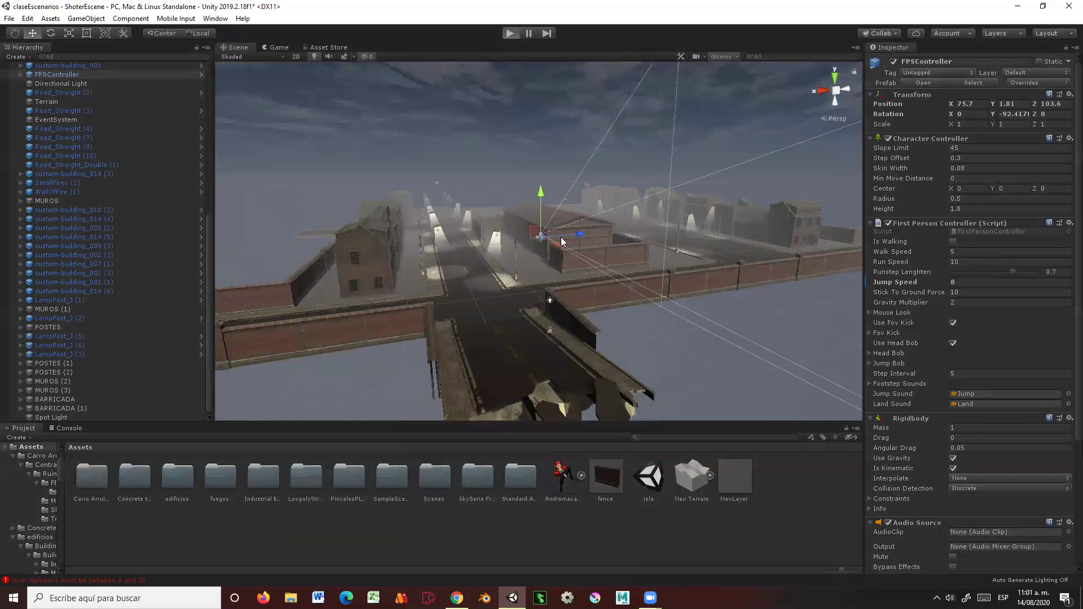
key(ctrl+p)
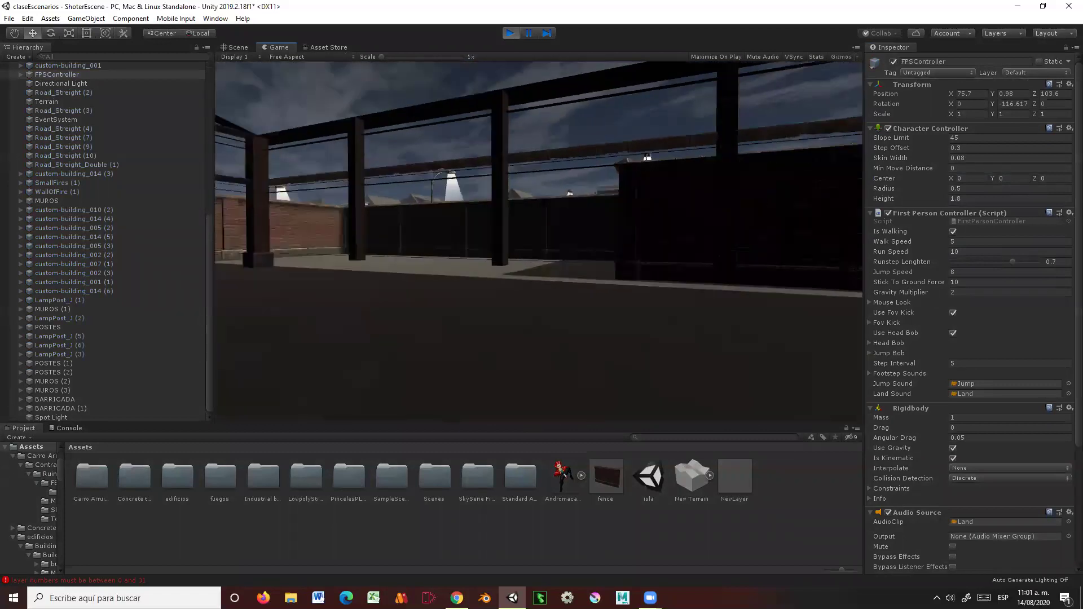
Step: Walk forward across the garage's railed upper deck, then exit Play mode
key(w)
key(w)
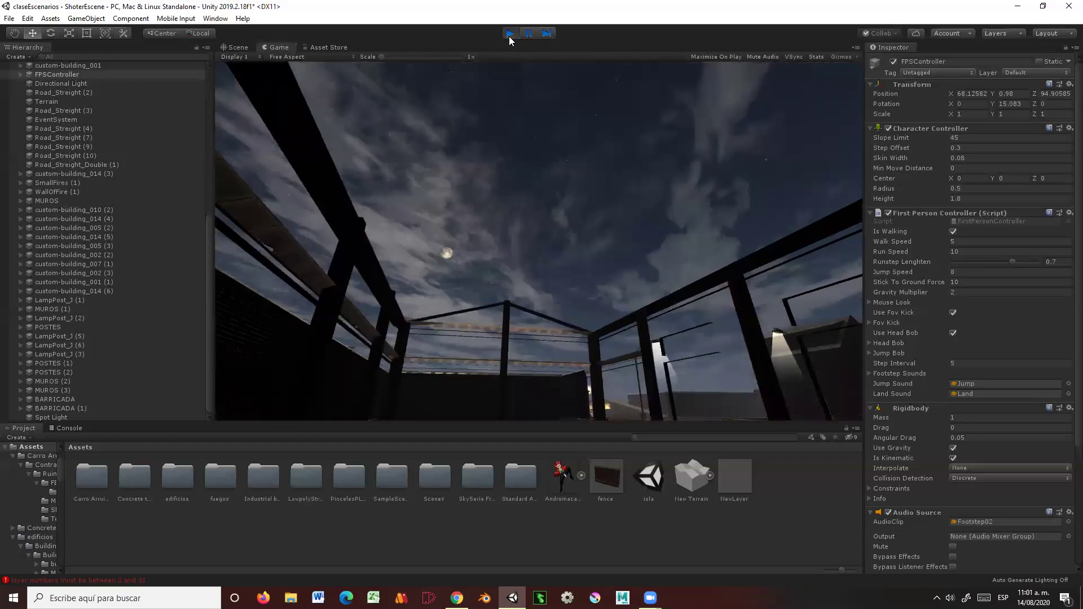
click(509, 34)
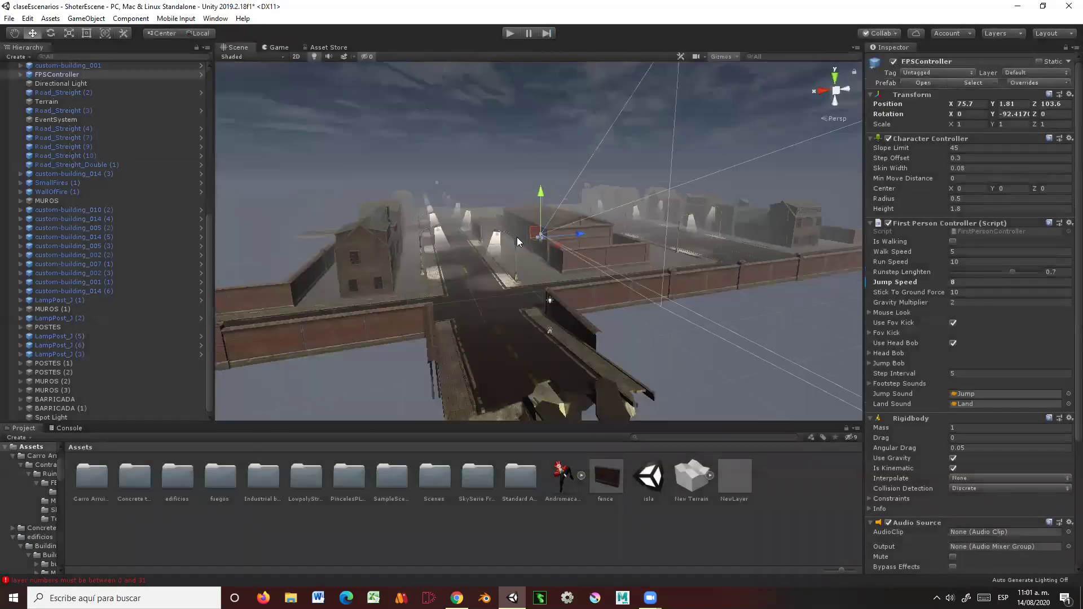
click(599, 236)
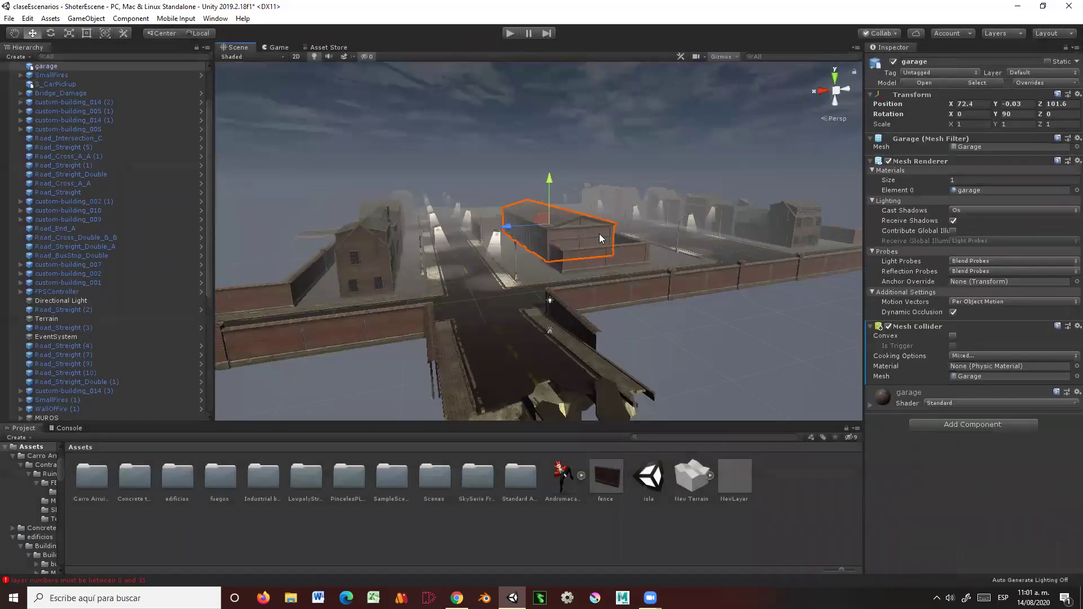
key(f)
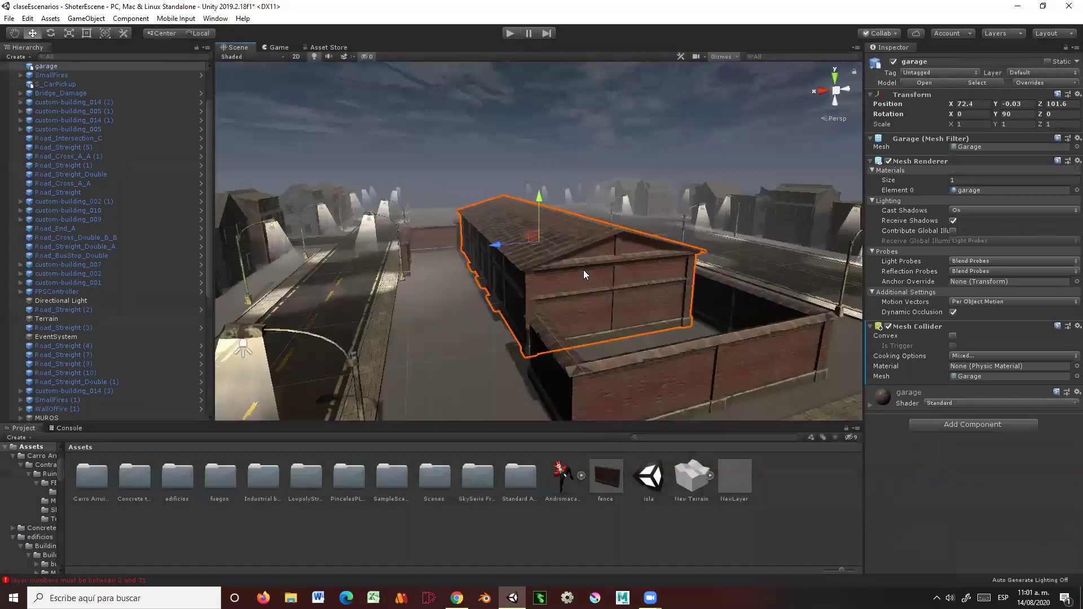
mouse_move(585, 271)
alt+mouse_down()
mouse_move(387, 284)
mouse_move(631, 315)
mouse_move(553, 316)
alt+mouse_up()
scroll(552, 316, up, 5)
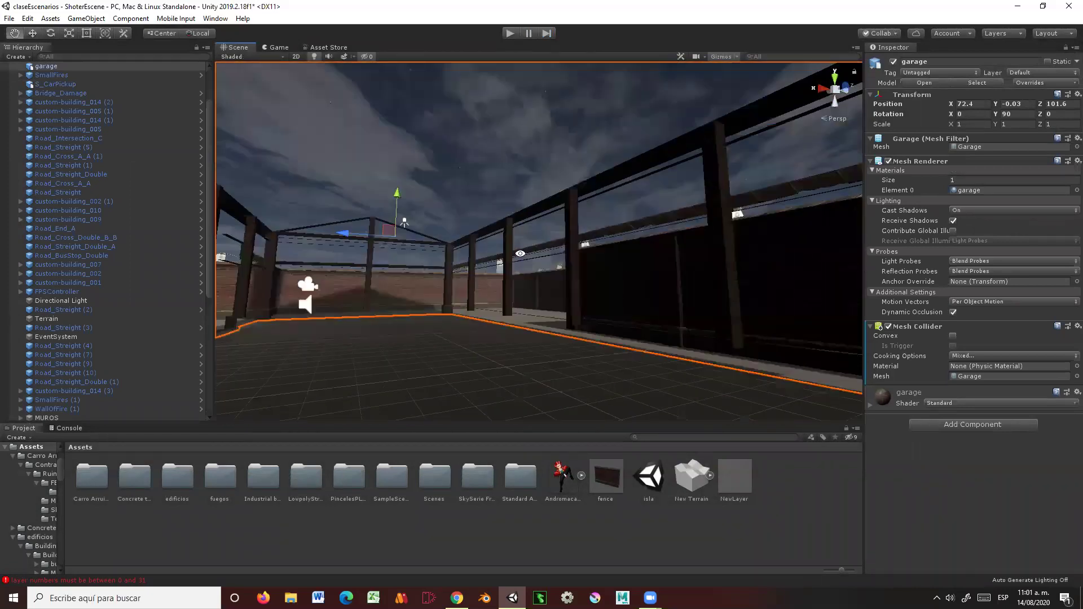
mouse_move(553, 318)
alt+mouse_down()
mouse_move(555, 247)
mouse_move(536, 298)
mouse_move(513, 320)
mouse_move(463, 261)
alt+mouse_up()
scroll(512, 320, up, 2)
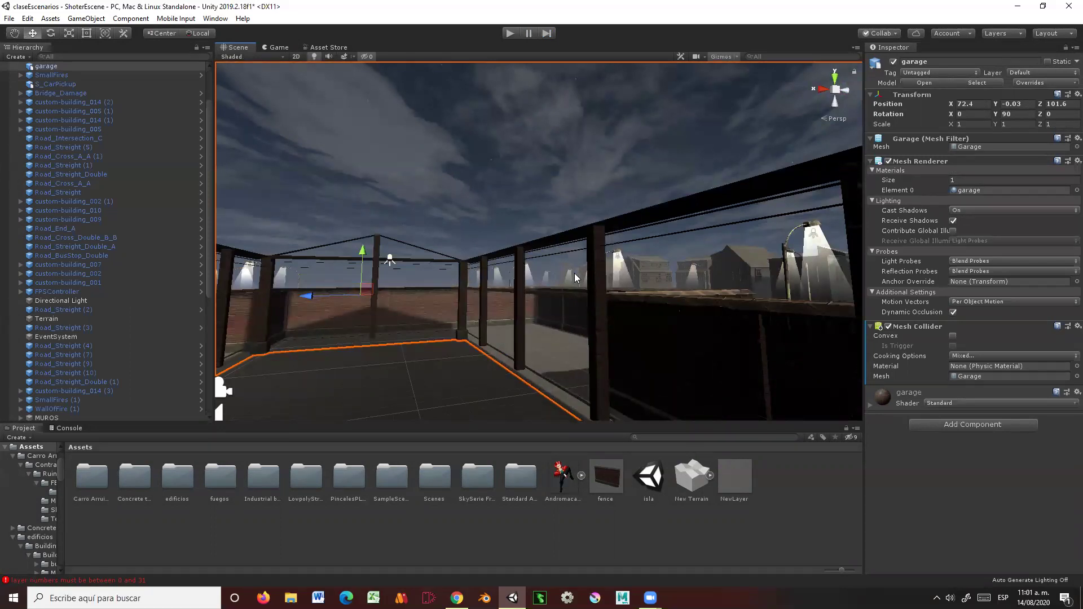
key(alt)
mouse_move(641, 302)
alt+mouse_down()
mouse_move(382, 369)
mouse_move(527, 263)
alt+mouse_up()
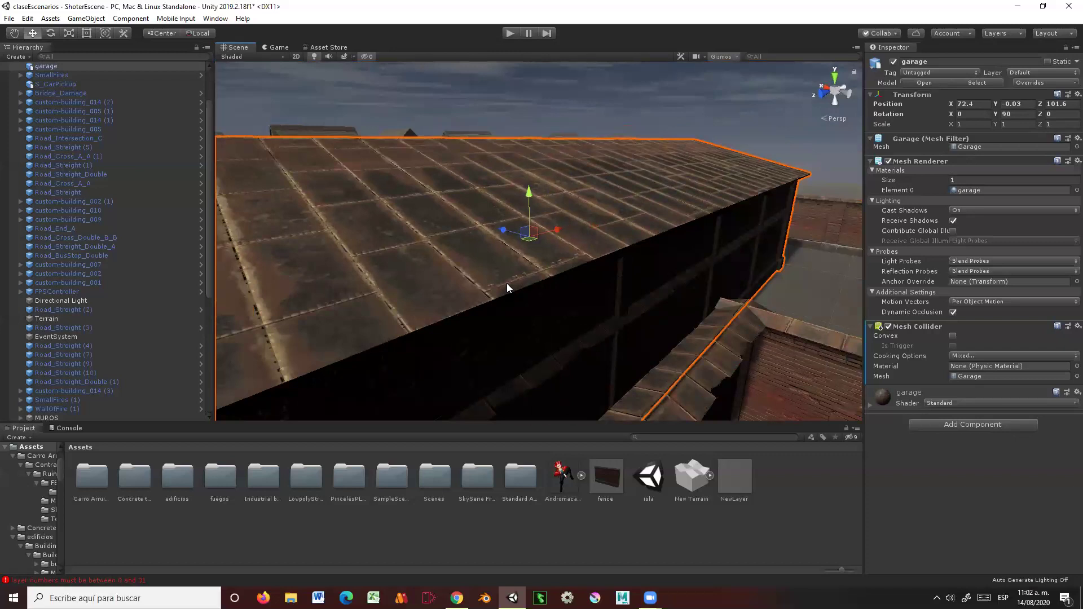
mouse_move(505, 287)
alt+mouse_down()
mouse_move(312, 288)
mouse_move(465, 221)
alt+mouse_up()
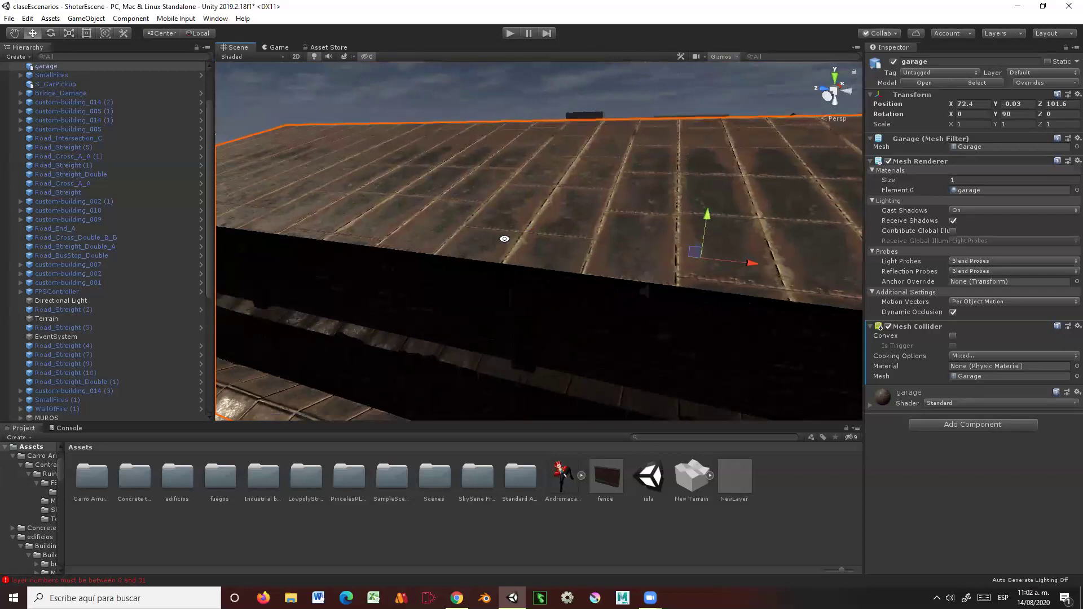
alt+drag(488, 174, 556, 237)
scroll(484, 207, up, 5)
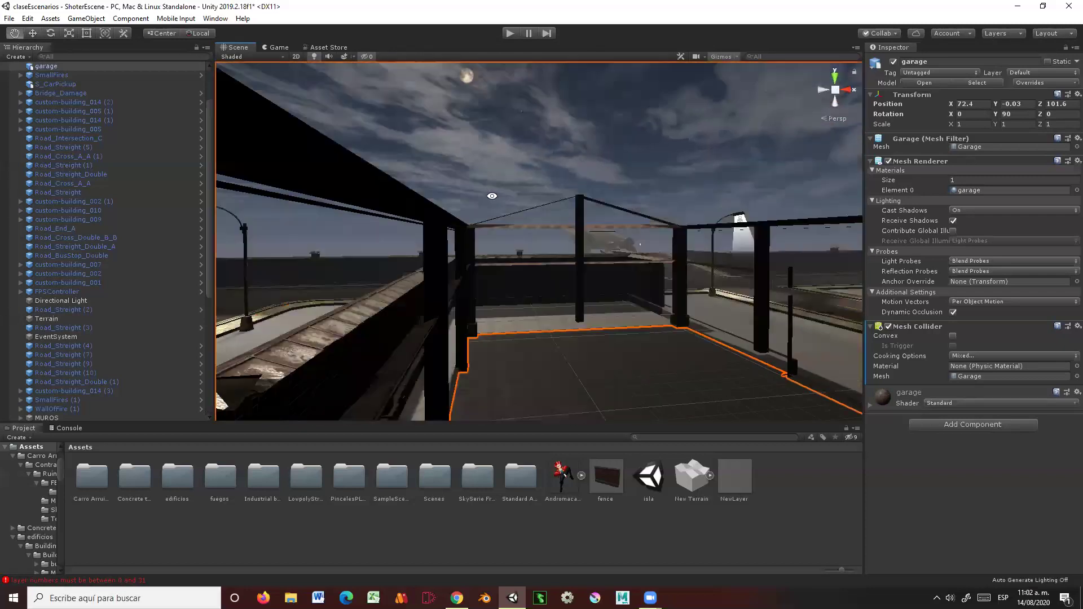
mouse_move(462, 200)
alt+mouse_down()
mouse_move(403, 196)
mouse_move(629, 308)
alt+mouse_up()
click(410, 202)
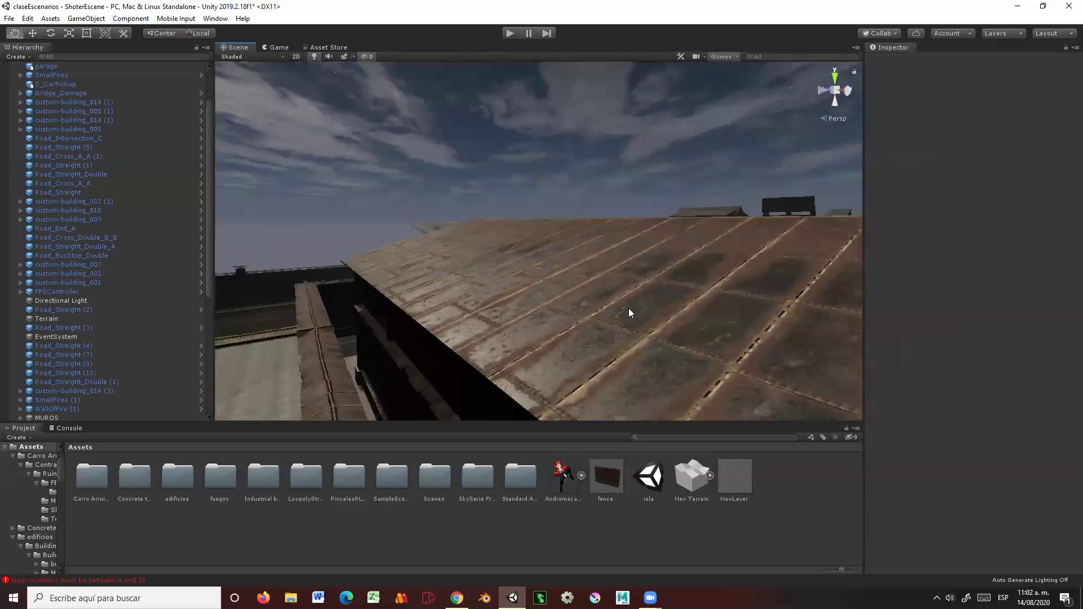
click(617, 305)
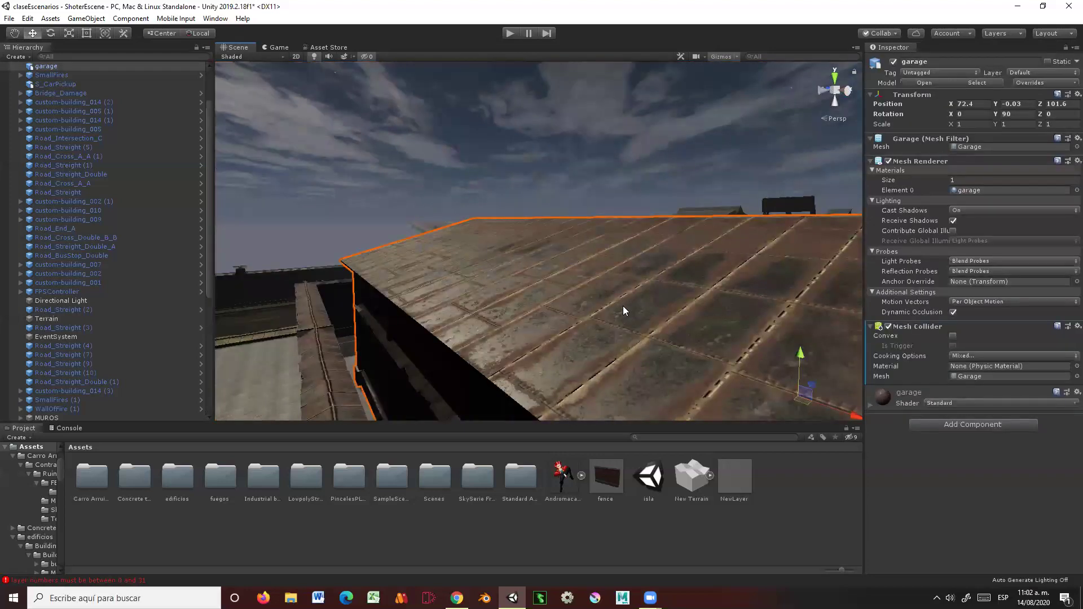
mouse_move(623, 306)
alt+mouse_down()
mouse_move(389, 210)
mouse_move(494, 254)
mouse_move(448, 259)
mouse_move(525, 368)
mouse_move(604, 214)
alt+mouse_up()
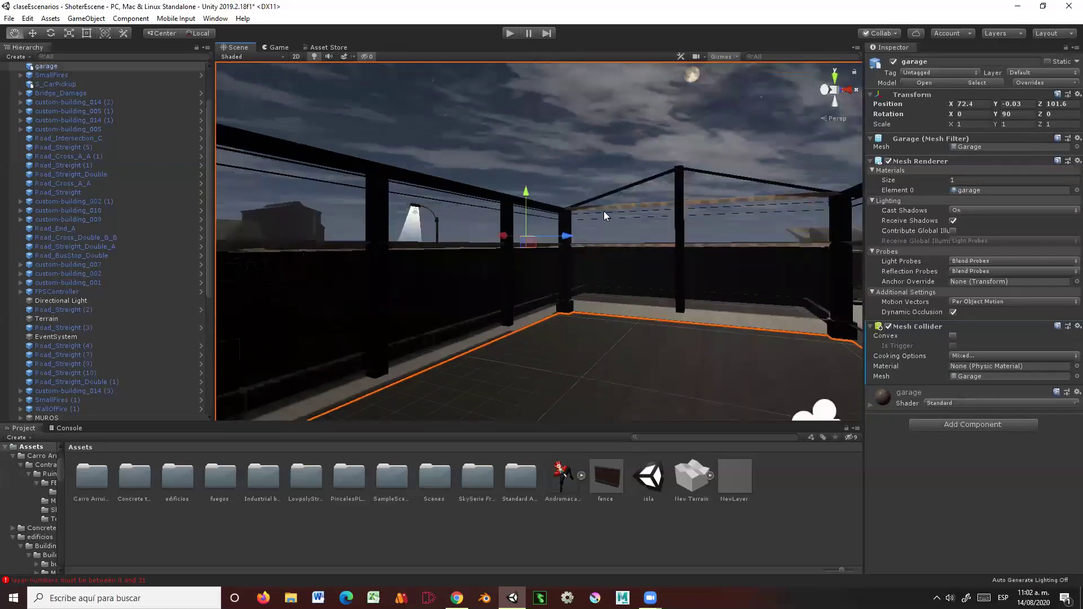
click(584, 155)
click(562, 231)
click(575, 200)
mouse_move(559, 181)
alt+mouse_down()
mouse_move(543, 162)
mouse_move(521, 162)
alt+mouse_up()
mouse_move(553, 226)
alt+mouse_down()
mouse_move(536, 261)
mouse_move(626, 193)
alt+mouse_up()
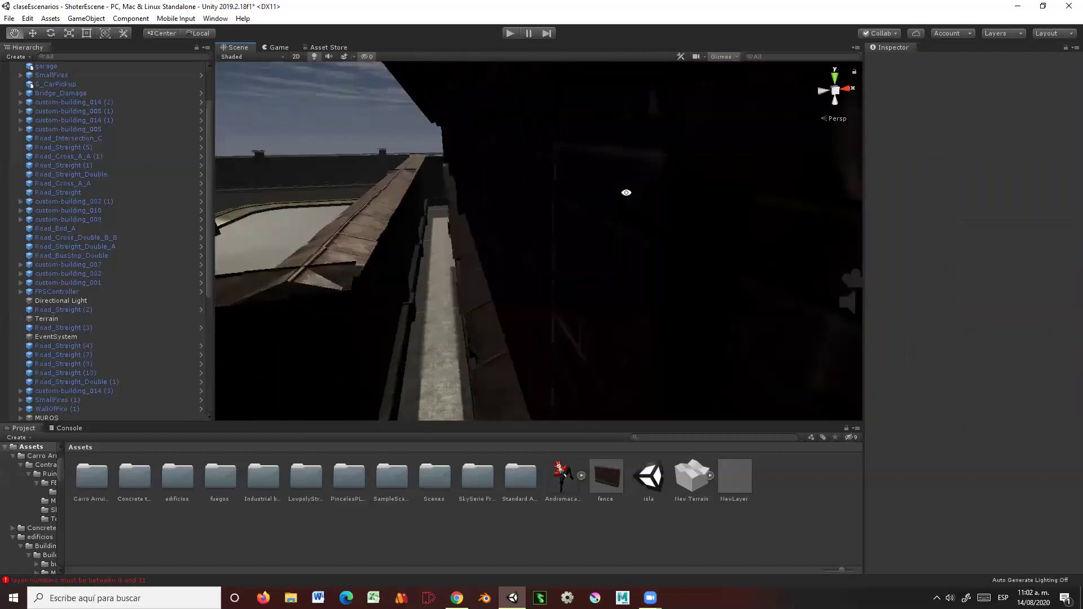
mouse_move(536, 225)
alt+mouse_down()
mouse_move(649, 225)
mouse_move(504, 213)
mouse_move(612, 193)
alt+mouse_up()
click(652, 211)
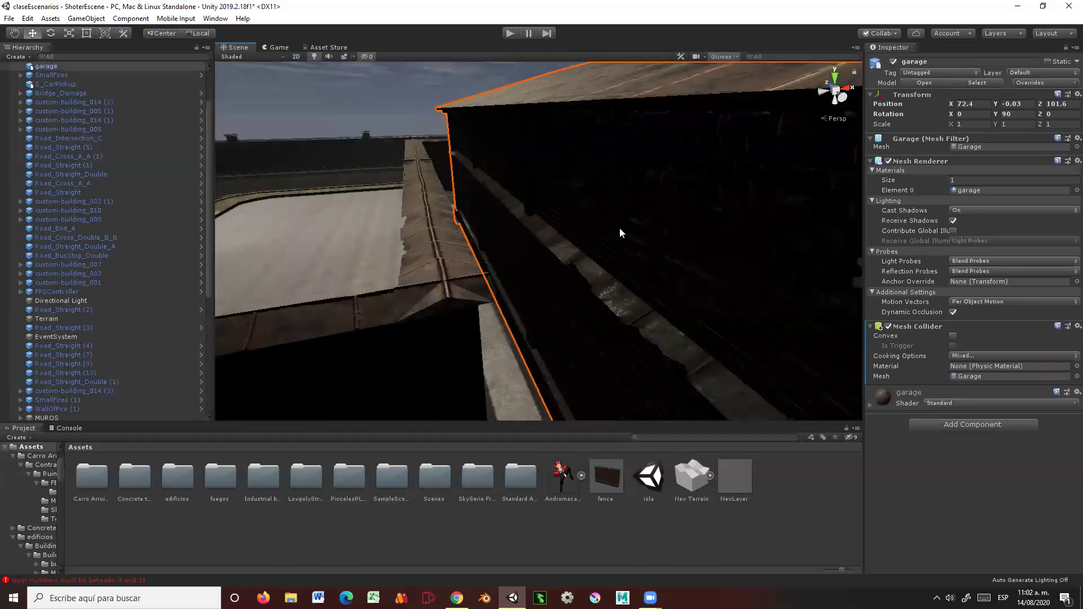
alt+drag(636, 214, 424, 192)
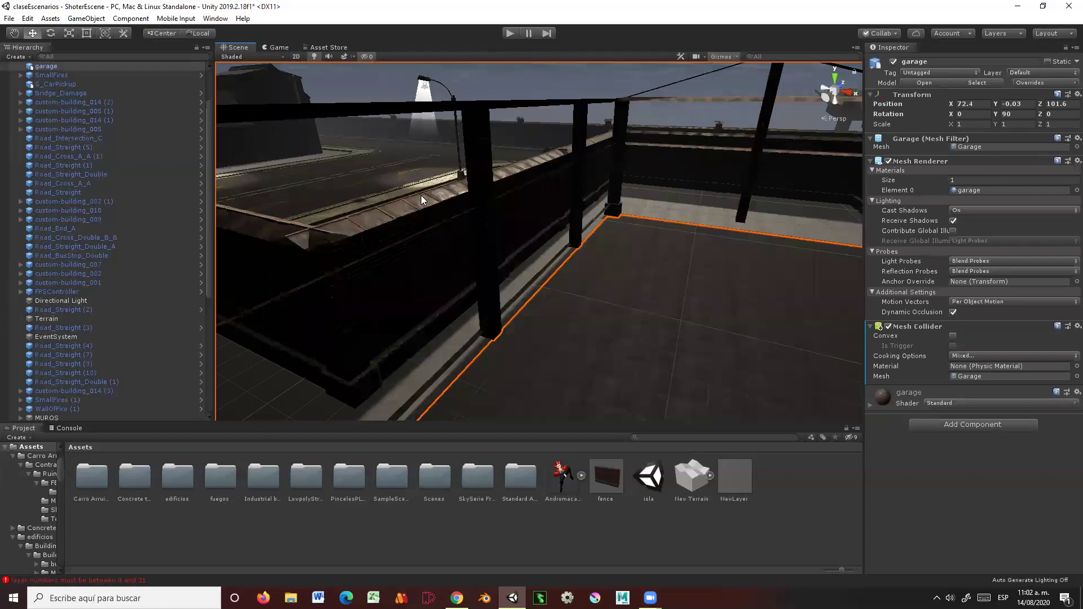
key(f)
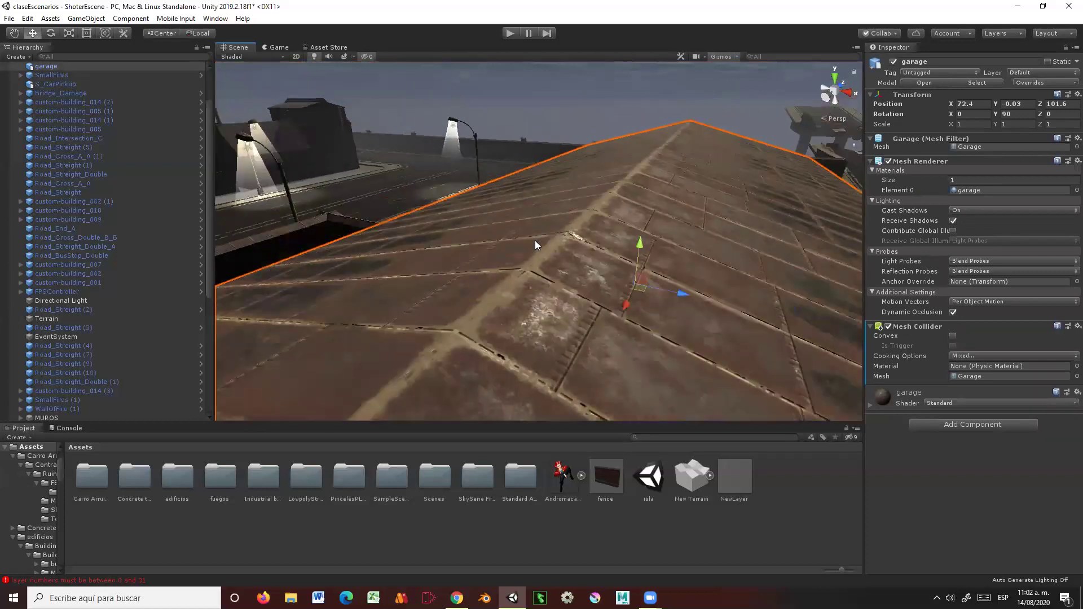
scroll(536, 241, down, 8)
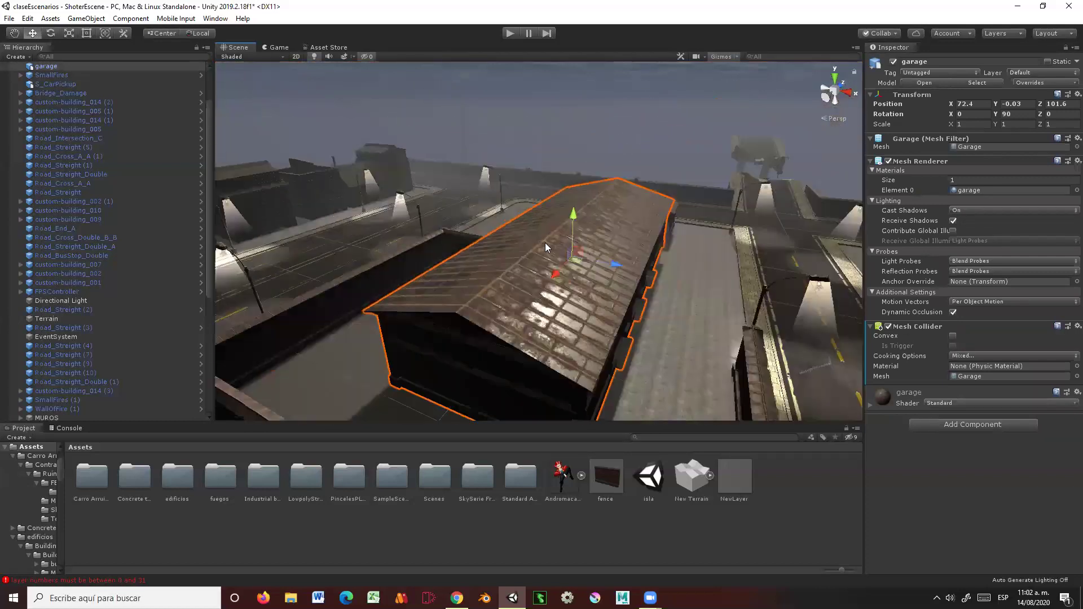
mouse_move(580, 242)
alt+mouse_down()
mouse_move(676, 252)
mouse_move(681, 294)
mouse_move(719, 274)
mouse_move(566, 266)
alt+mouse_up()
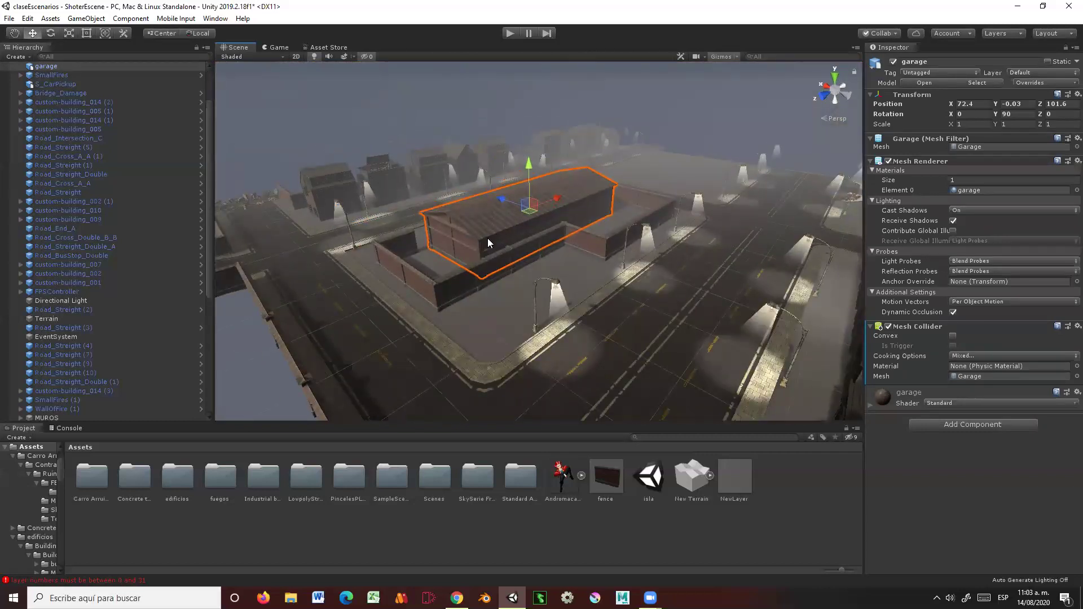
scroll(487, 238, up, 1)
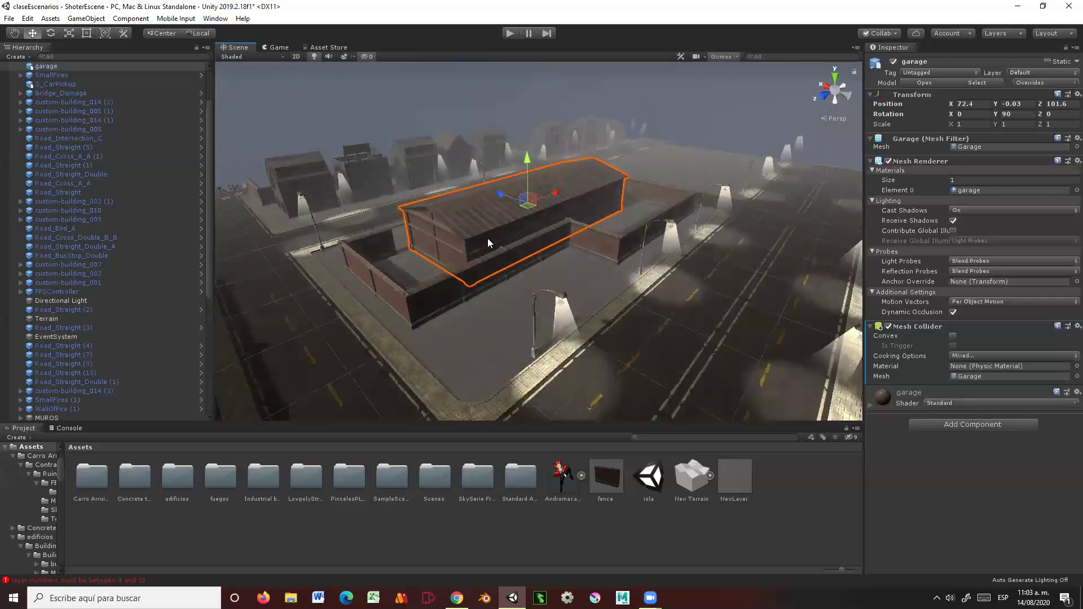
scroll(487, 238, up, 1)
scroll(487, 238, up, 1)
alt+drag(485, 237, 711, 285)
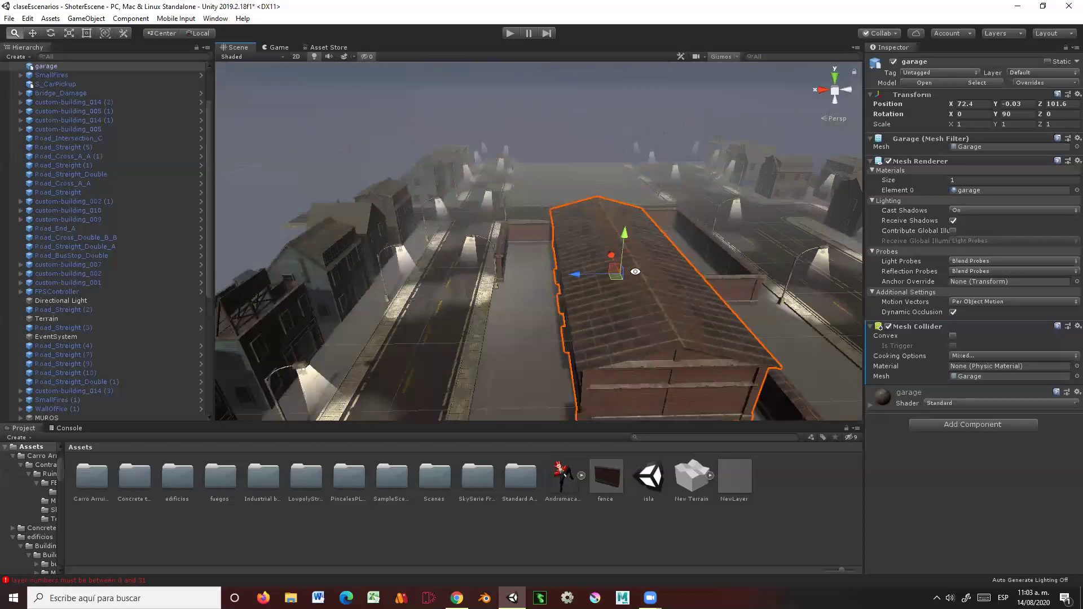
mouse_move(711, 285)
alt+mouse_down()
mouse_move(634, 291)
mouse_move(636, 207)
alt+mouse_up()
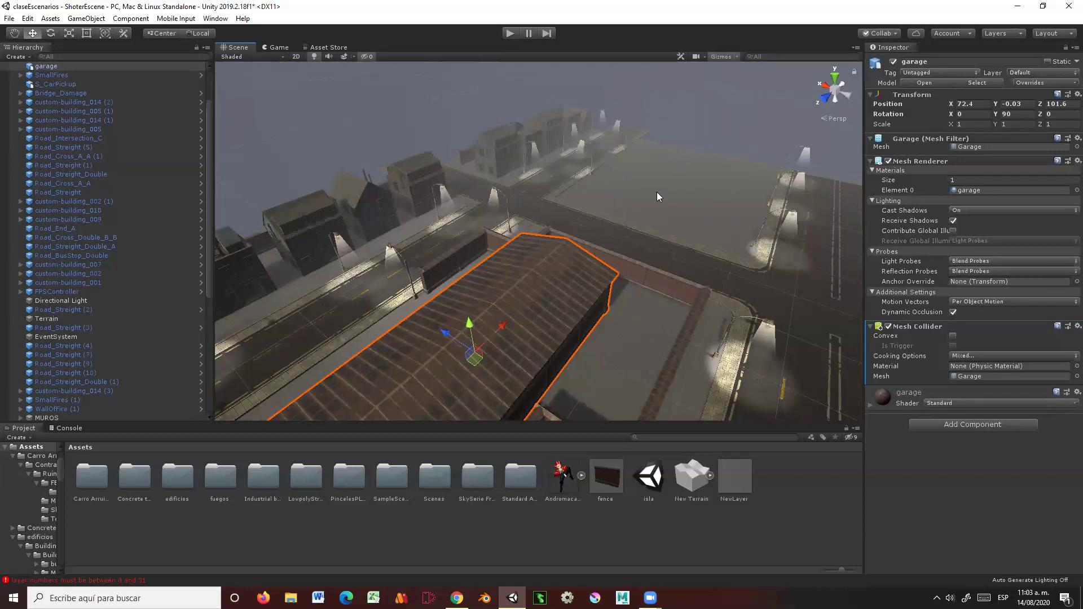
mouse_move(662, 200)
alt+mouse_down()
mouse_move(756, 153)
mouse_move(785, 238)
mouse_move(623, 251)
mouse_move(570, 276)
mouse_move(547, 227)
alt+mouse_up()
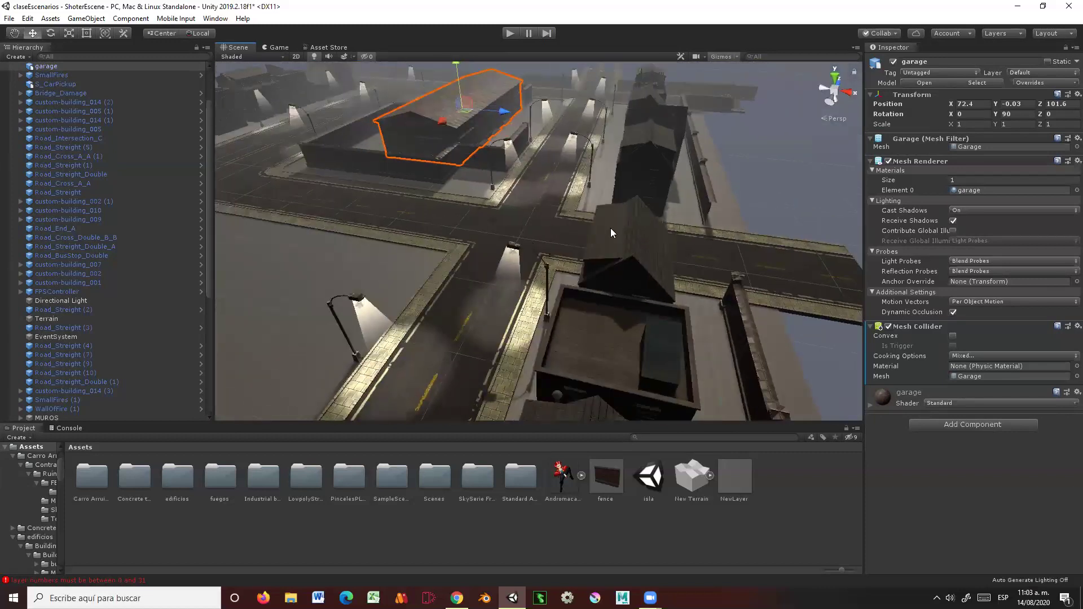
click(608, 236)
mouse_move(608, 235)
alt+mouse_down()
mouse_move(778, 218)
mouse_move(560, 234)
alt+mouse_up()
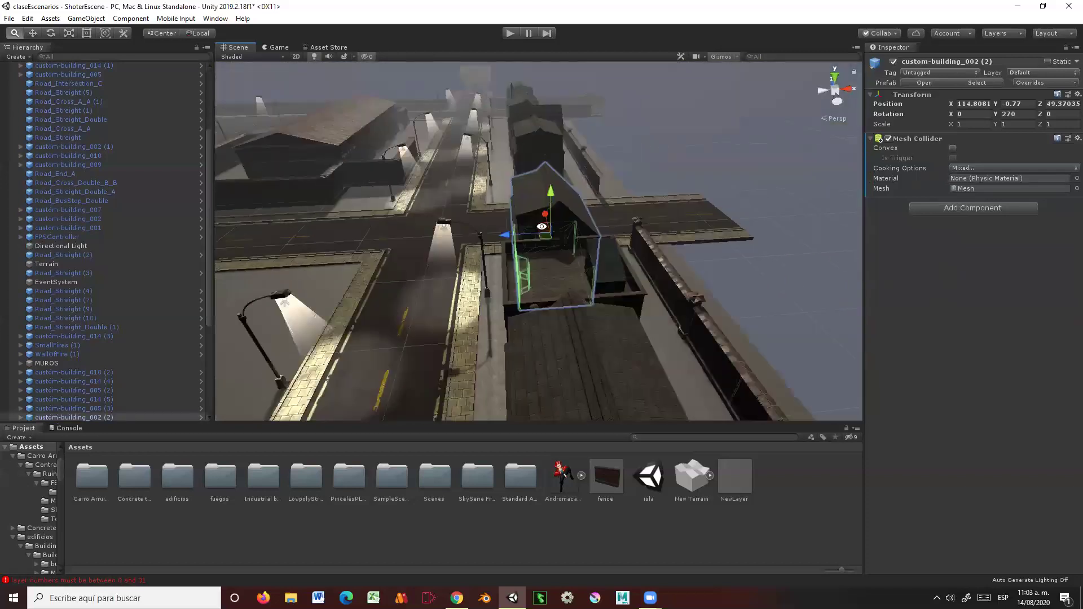
scroll(561, 234, up, 3)
scroll(561, 234, up, 3)
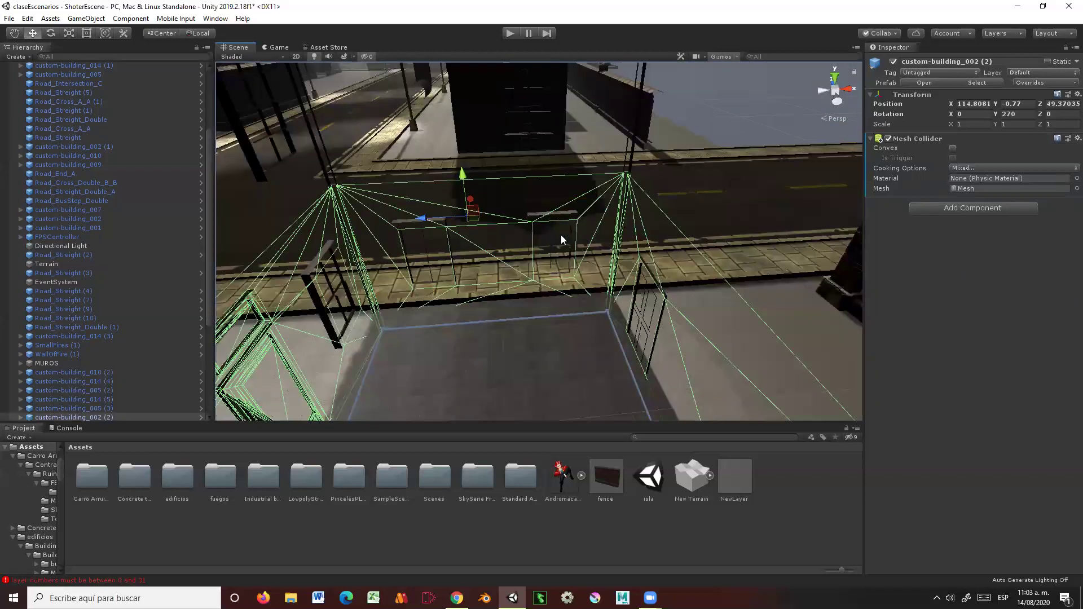
alt+drag(561, 235, 592, 231)
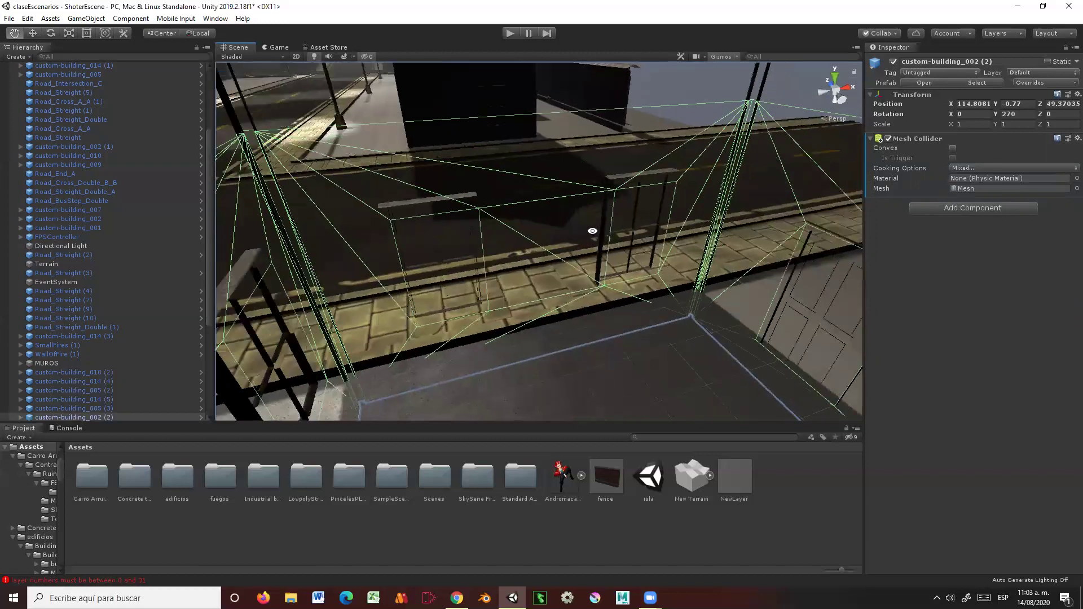
mouse_move(644, 138)
alt+mouse_down()
mouse_move(502, 289)
mouse_move(721, 276)
mouse_move(519, 264)
alt+mouse_up()
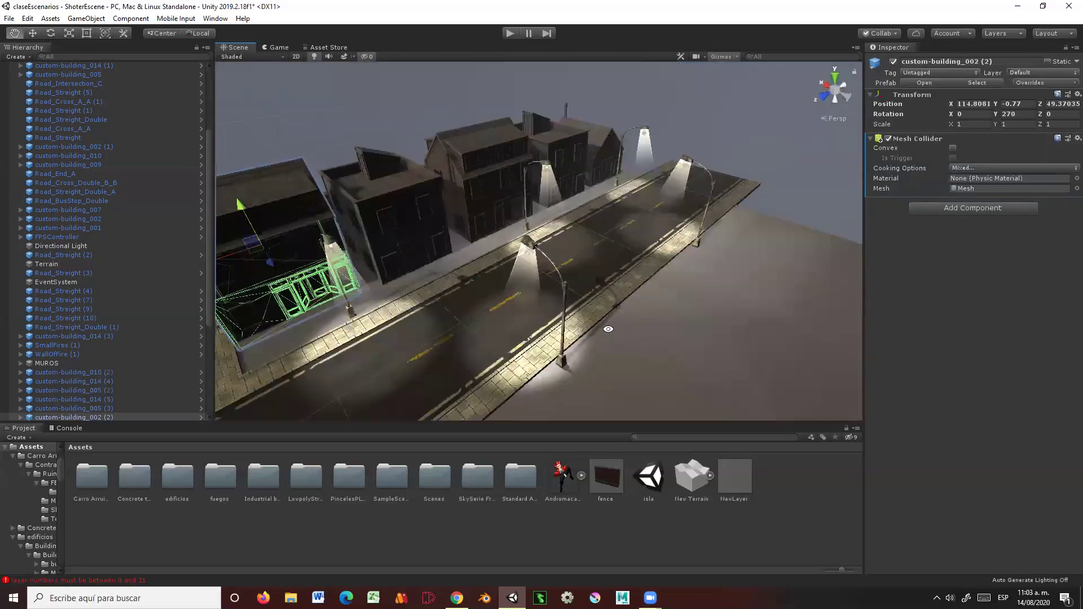
middle_drag(519, 264, 525, 268)
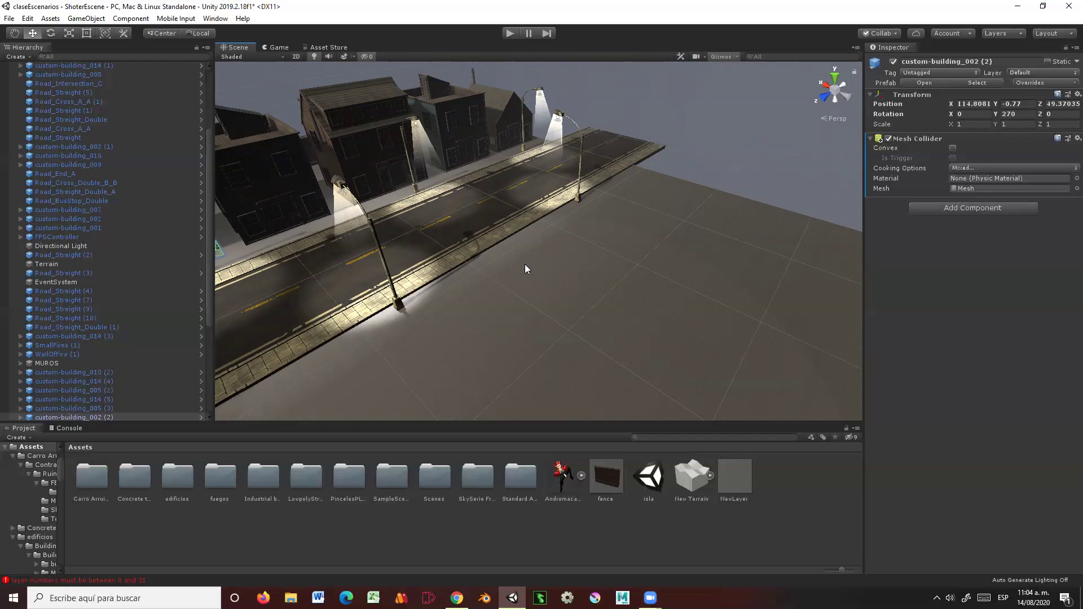
mouse_move(496, 258)
alt+mouse_down()
mouse_move(679, 273)
mouse_move(477, 241)
mouse_move(461, 197)
mouse_move(508, 322)
mouse_move(566, 308)
alt+mouse_up()
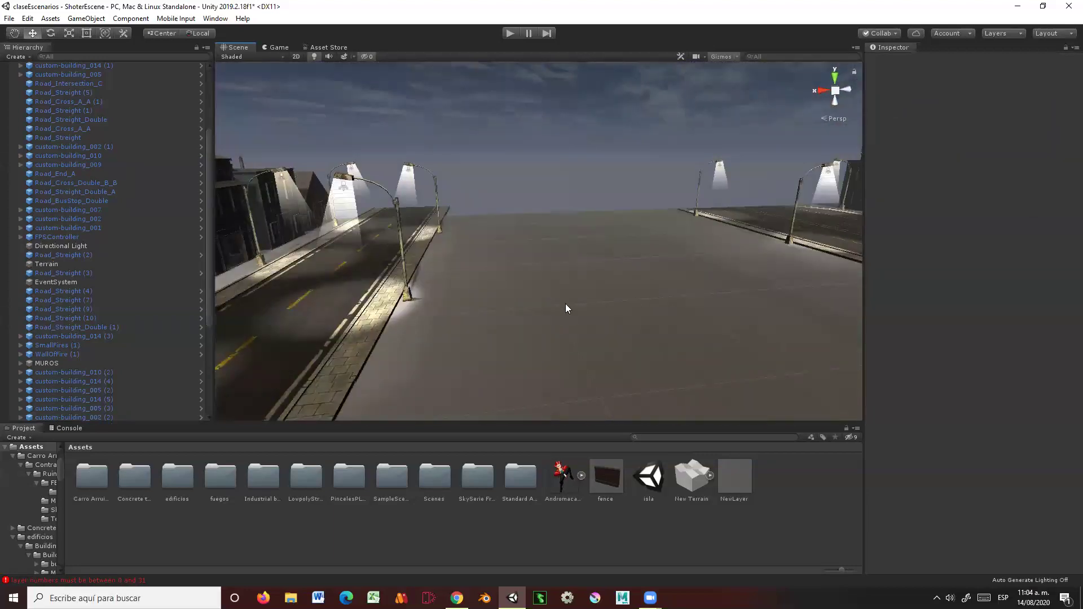
mouse_move(626, 290)
alt+mouse_down()
mouse_move(603, 307)
mouse_move(784, 297)
mouse_move(739, 289)
mouse_move(577, 305)
mouse_move(693, 249)
mouse_move(676, 341)
mouse_move(531, 318)
mouse_move(496, 265)
mouse_move(555, 317)
mouse_move(495, 305)
mouse_move(522, 322)
mouse_move(763, 324)
mouse_move(514, 256)
mouse_move(464, 208)
alt+mouse_up()
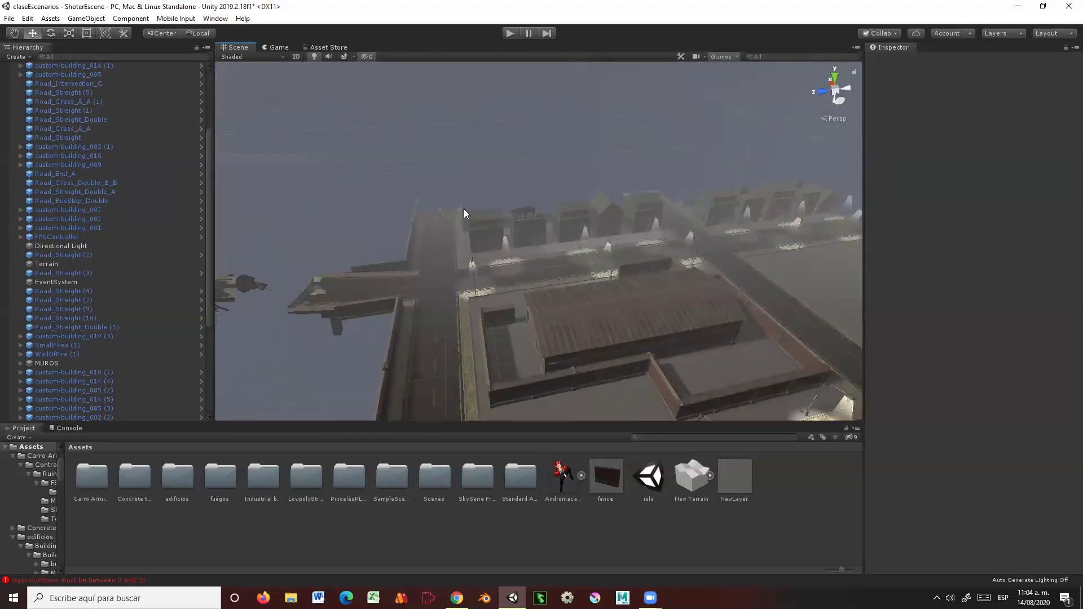
Step: Select Bench_B and frame the barricade at street level
click(442, 216)
key(f)
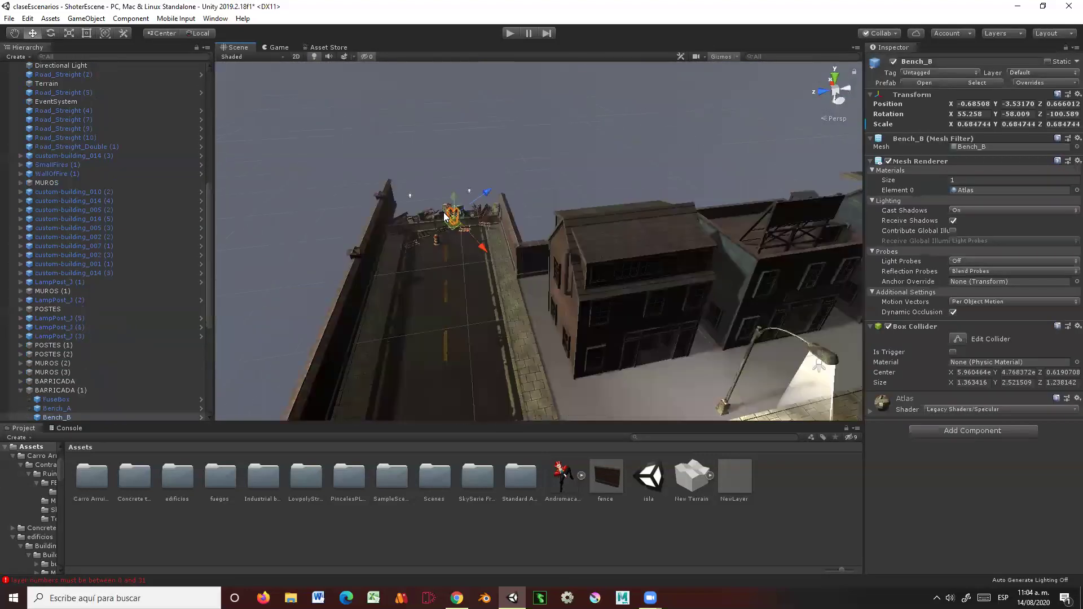
mouse_move(556, 270)
alt+mouse_down()
mouse_move(546, 302)
mouse_move(623, 298)
mouse_move(553, 306)
mouse_move(514, 327)
alt+mouse_up()
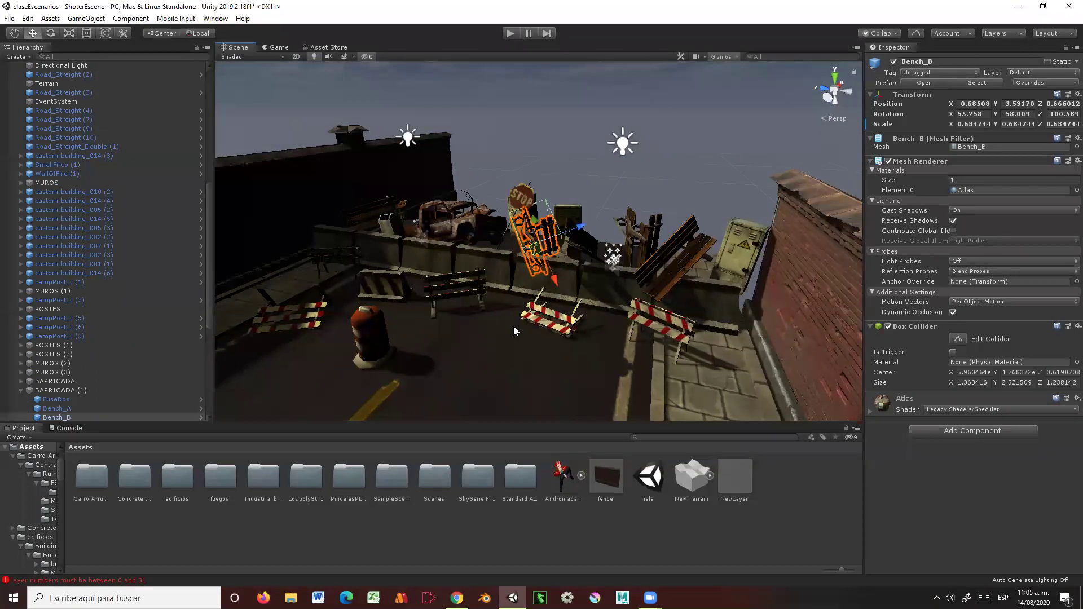
Step: Browse Concrete textures pack > pattern 03, return to Assets, and select Bench_A (1)
double_click(129, 482)
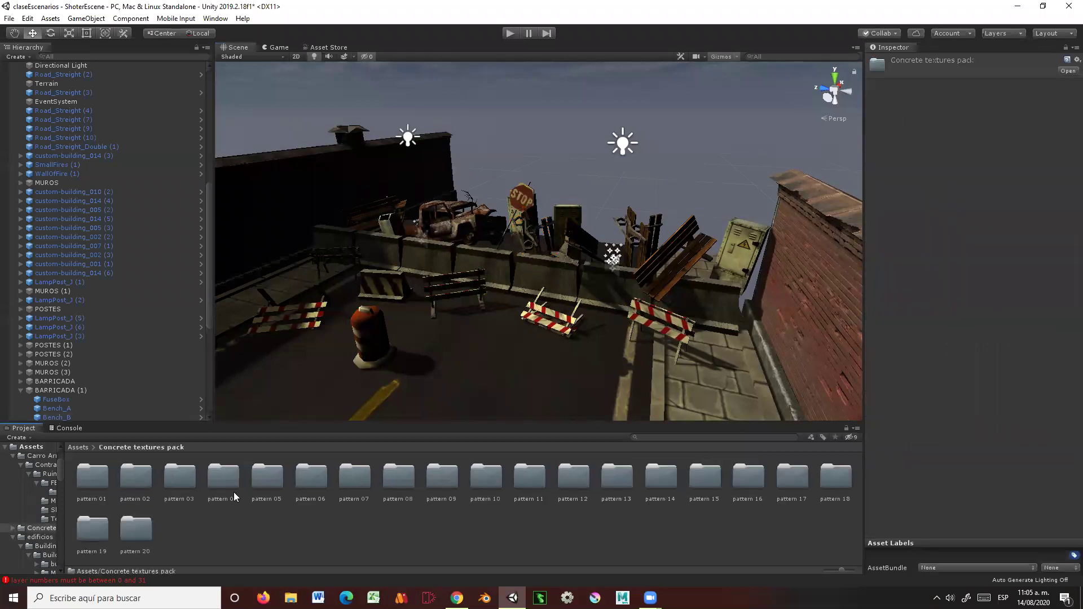
double_click(176, 479)
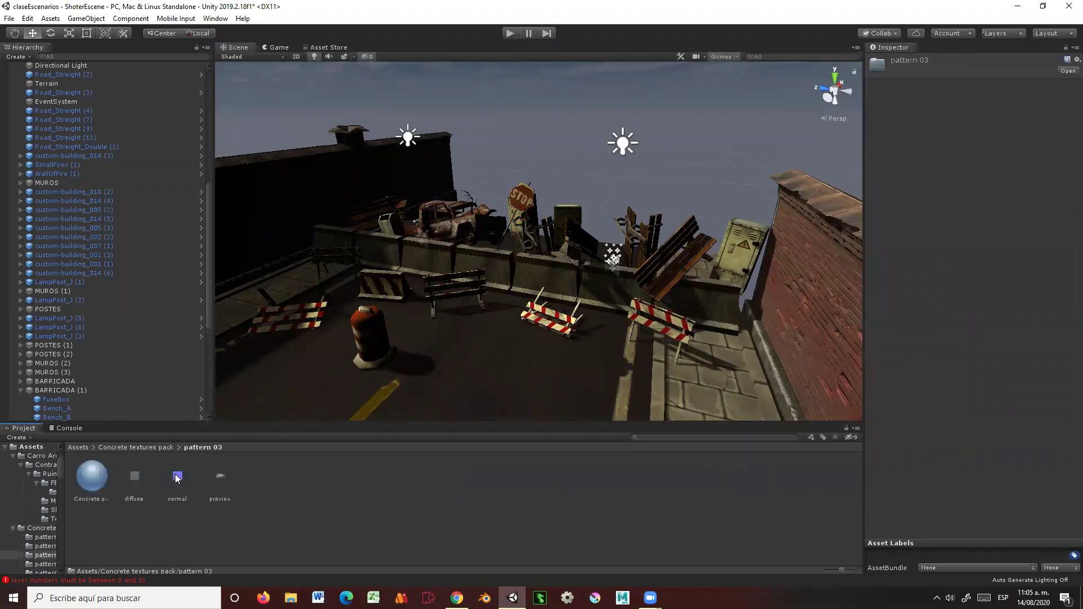
click(78, 446)
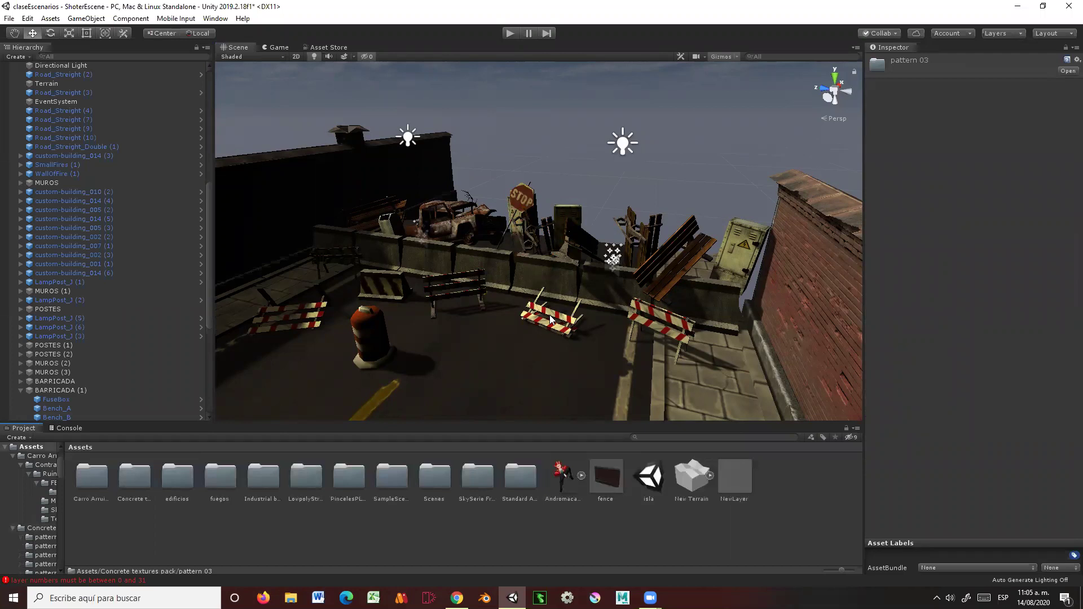
click(682, 264)
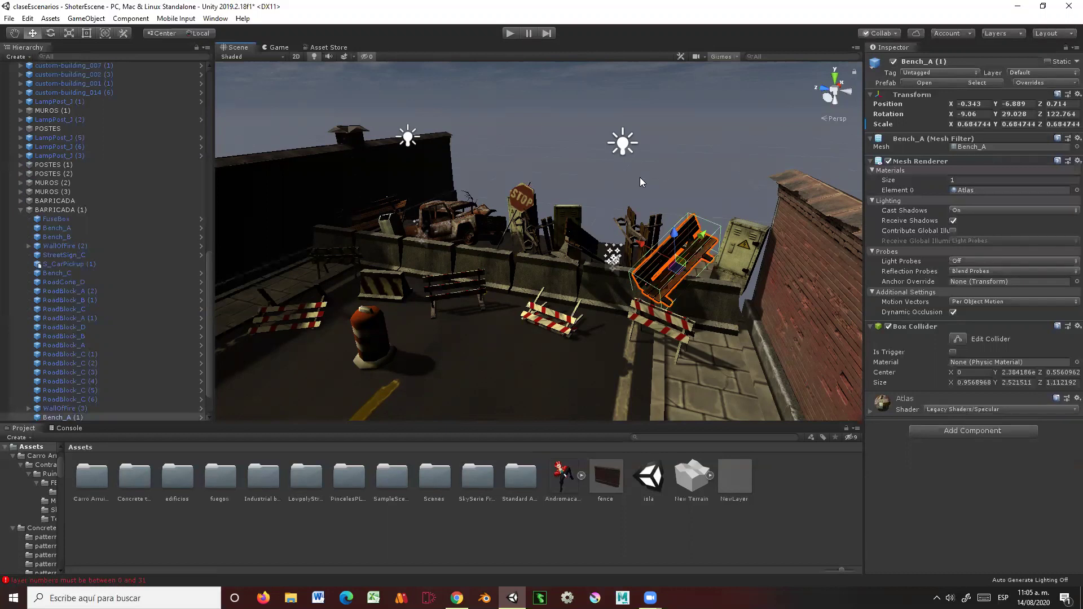
mouse_move(589, 235)
alt+mouse_down()
mouse_move(594, 357)
mouse_move(637, 340)
mouse_move(638, 239)
mouse_move(594, 282)
alt+mouse_up()
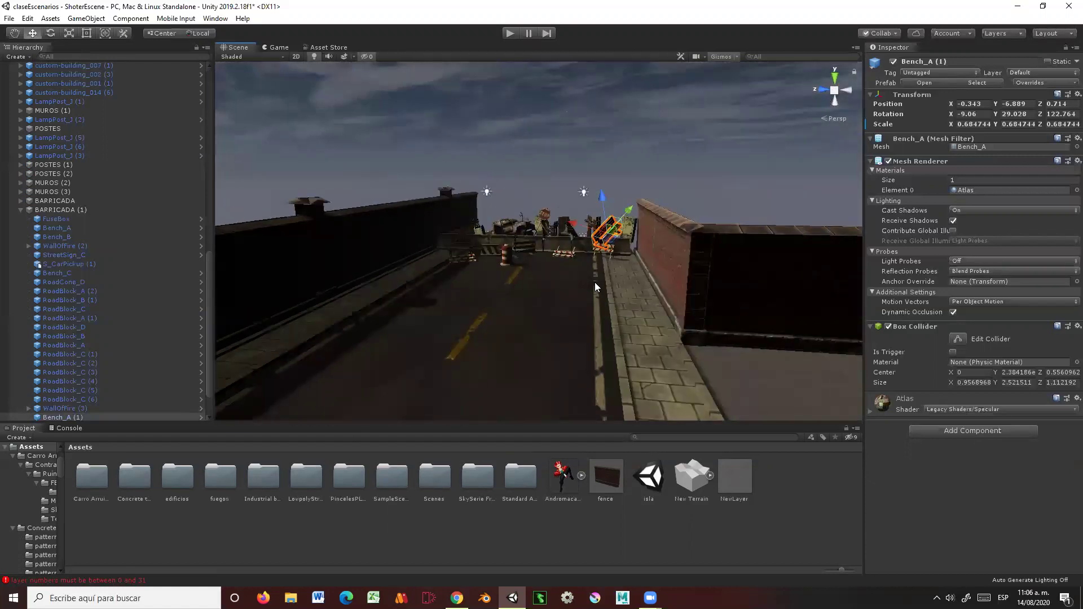
middle_drag(603, 287, 563, 331)
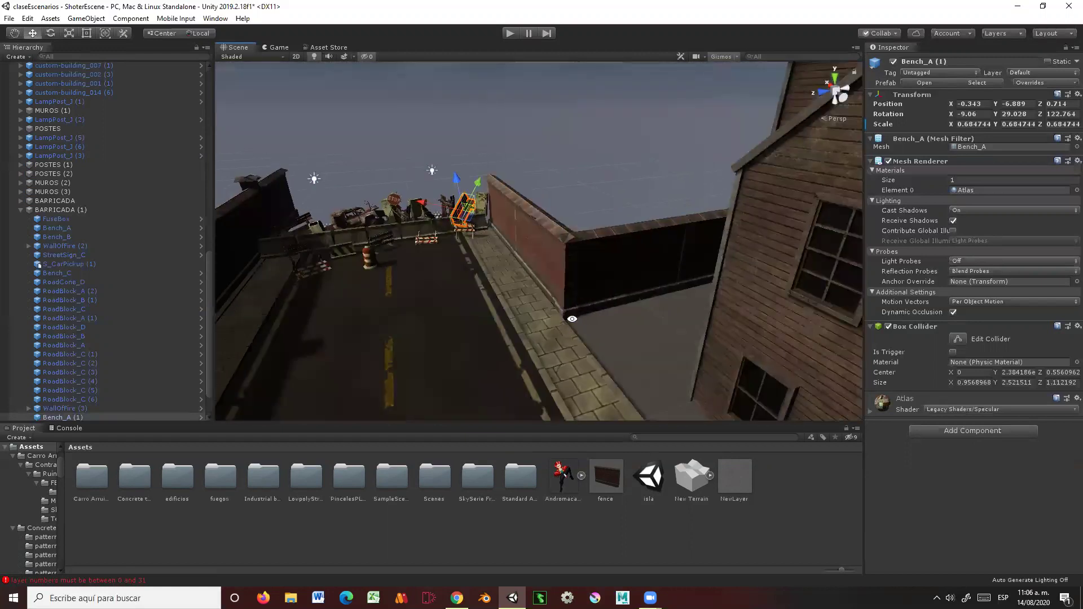
alt+drag(563, 332, 622, 292)
click(622, 292)
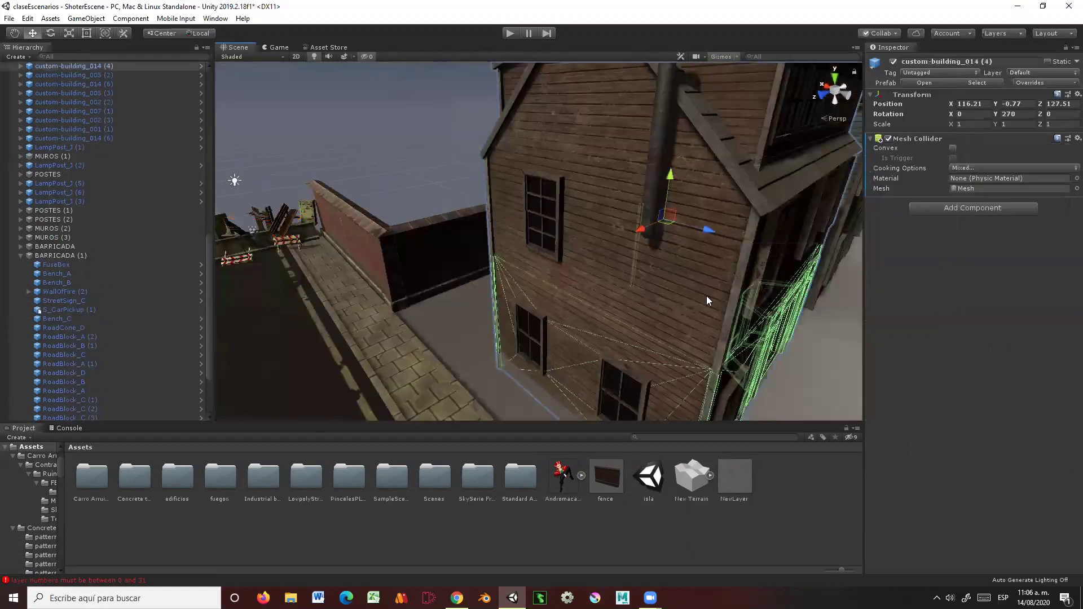
key(f)
mouse_move(714, 295)
alt+mouse_down()
mouse_move(547, 293)
mouse_move(655, 288)
alt+mouse_up()
click(453, 200)
alt+drag(573, 249, 513, 274)
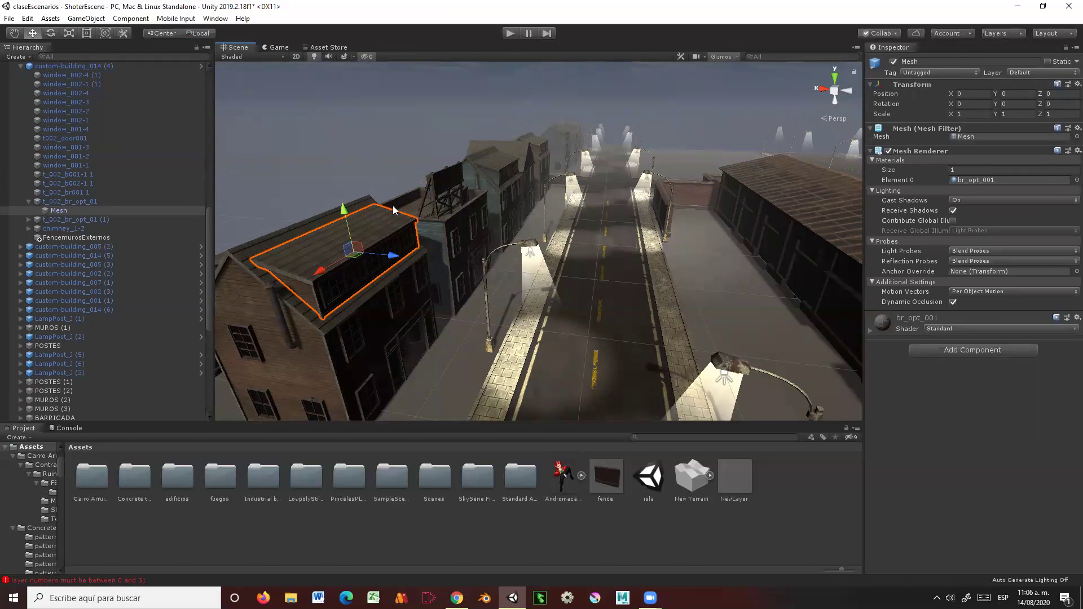
mouse_move(306, 172)
alt+mouse_down()
mouse_move(605, 219)
mouse_move(510, 155)
alt+mouse_up()
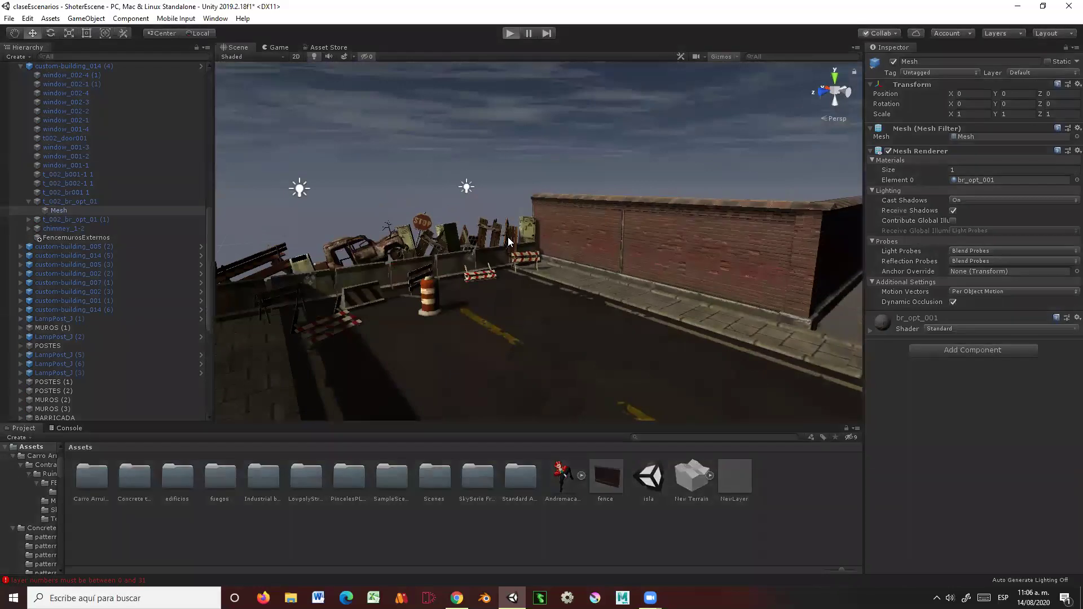
click(510, 33)
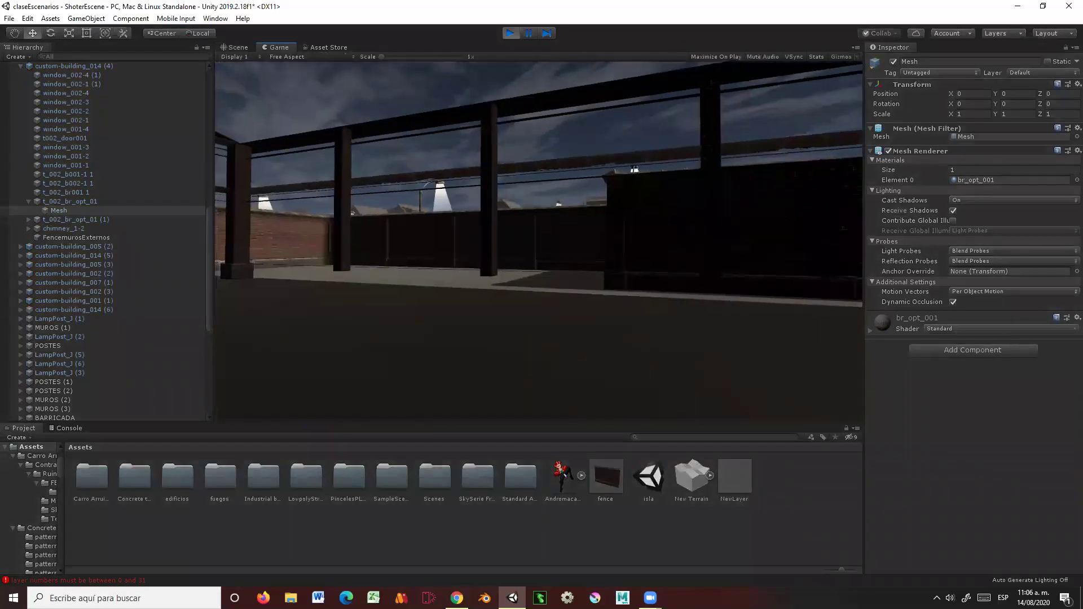
key(w)
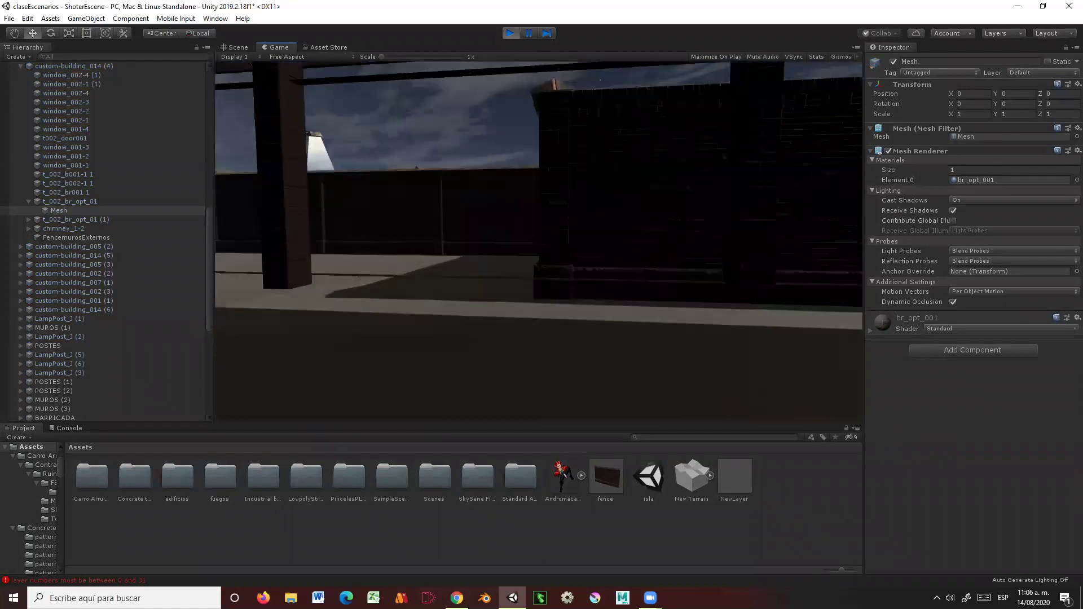
key(w)
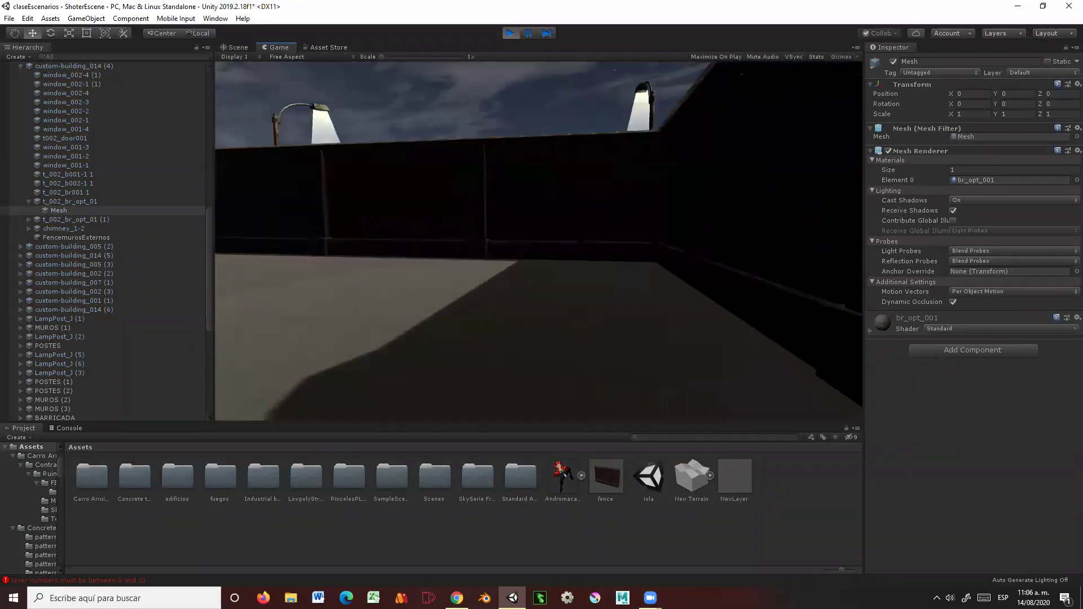
key(Escape)
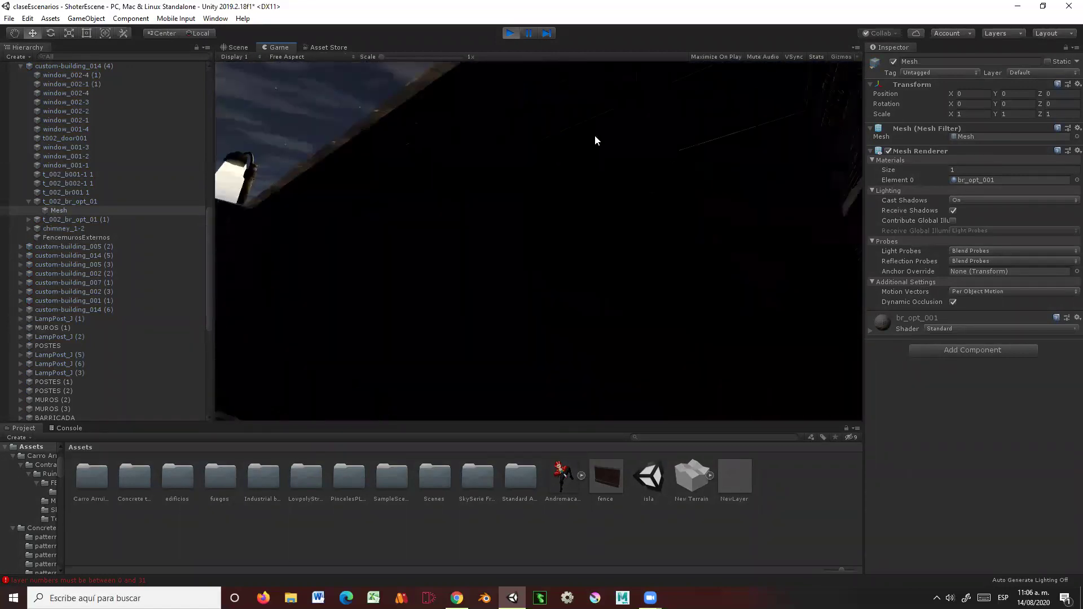
click(509, 33)
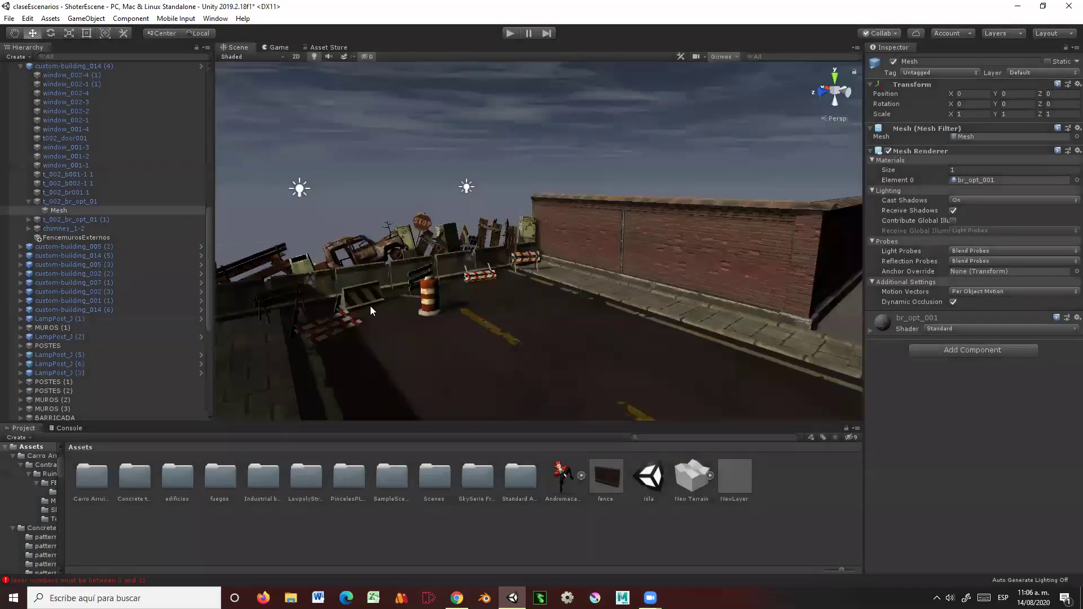
alt+drag(370, 310, 273, 267)
scroll(123, 266, up, 5)
scroll(121, 264, up, 5)
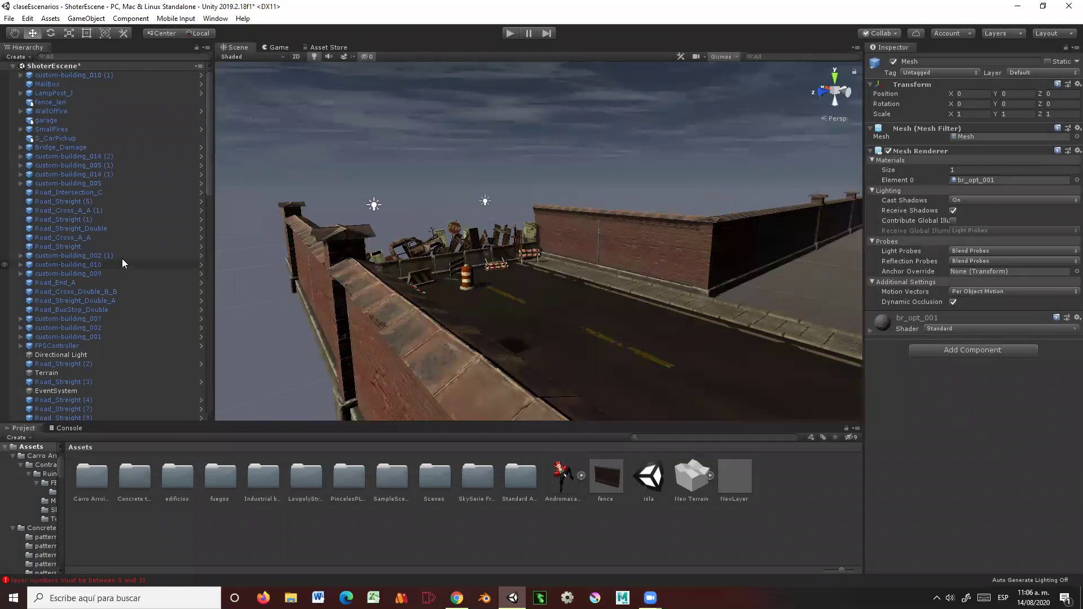
Step: Find FPSController with an 'FP' Hierarchy search and place it before the barricade at 120, 1.81, 142
click(61, 56)
text(FP)
click(41, 76)
mouse_move(286, 193)
right_down()
mouse_move(576, 251)
mouse_move(501, 330)
right_up()
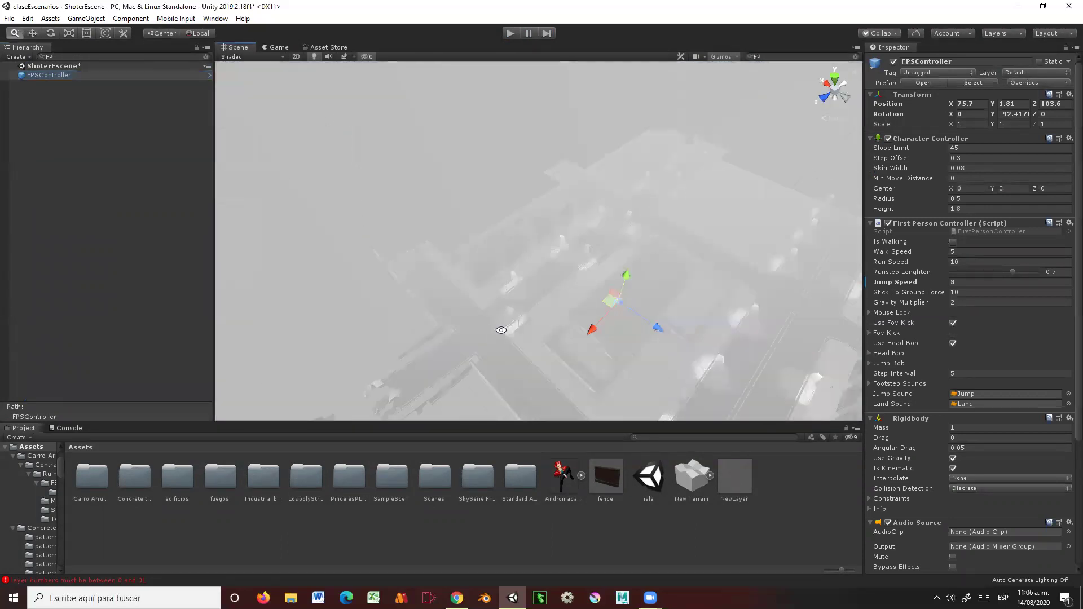
drag(653, 328, 485, 305)
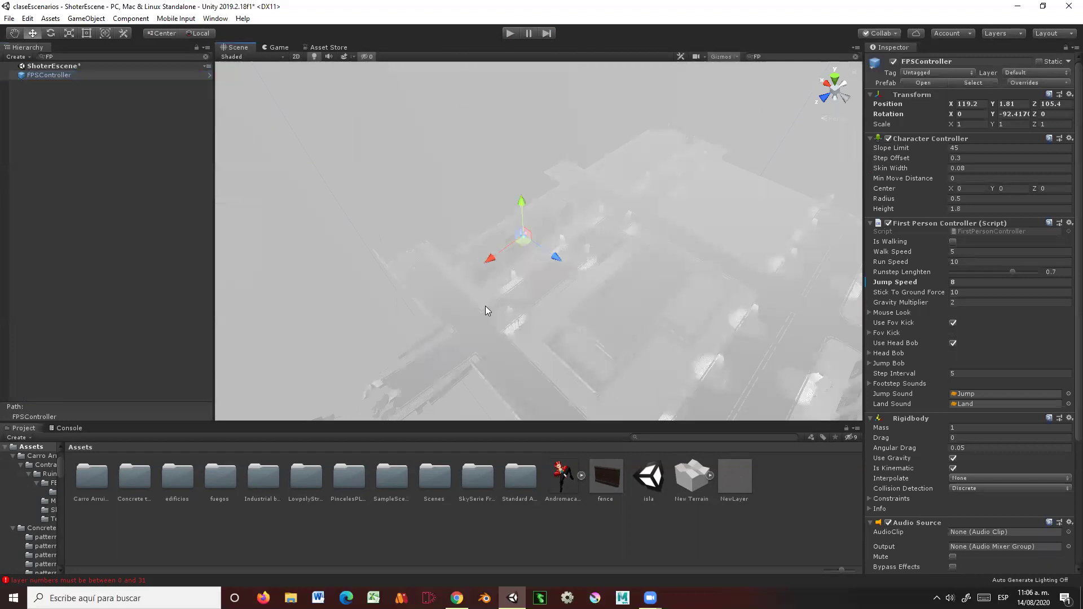
drag(483, 260, 404, 317)
drag(473, 318, 452, 303)
click(206, 57)
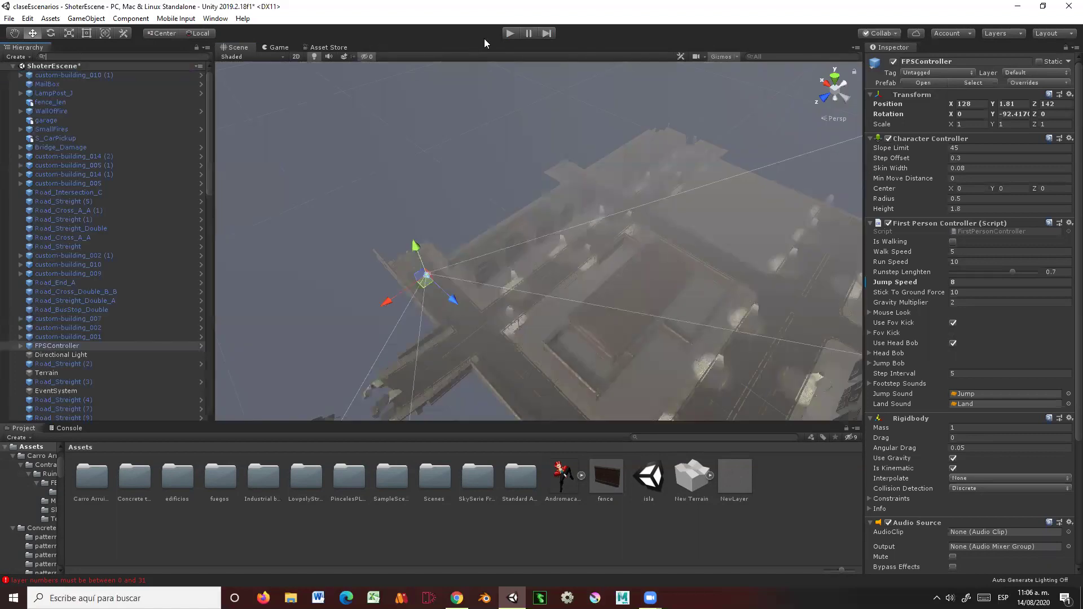
Step: Play-test by walking toward the burning barricade, then stop Play mode
click(510, 34)
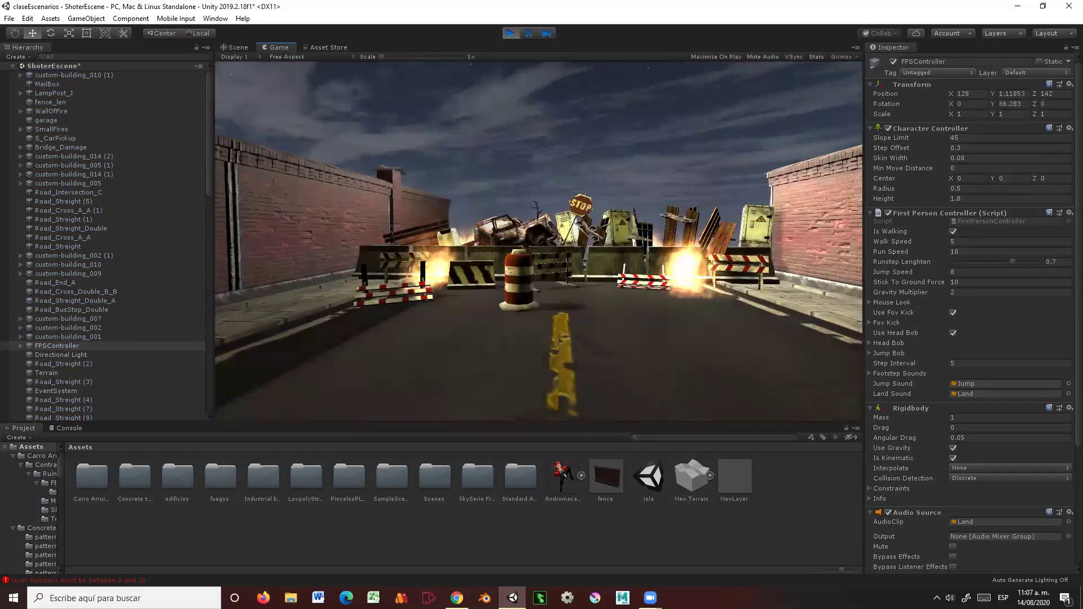
key(w)
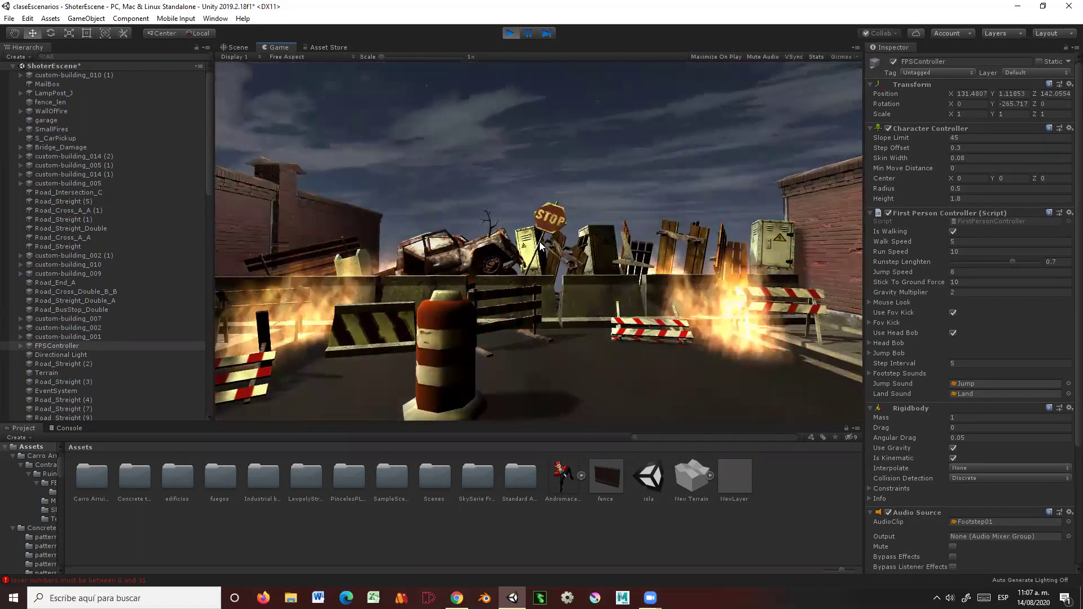
click(512, 32)
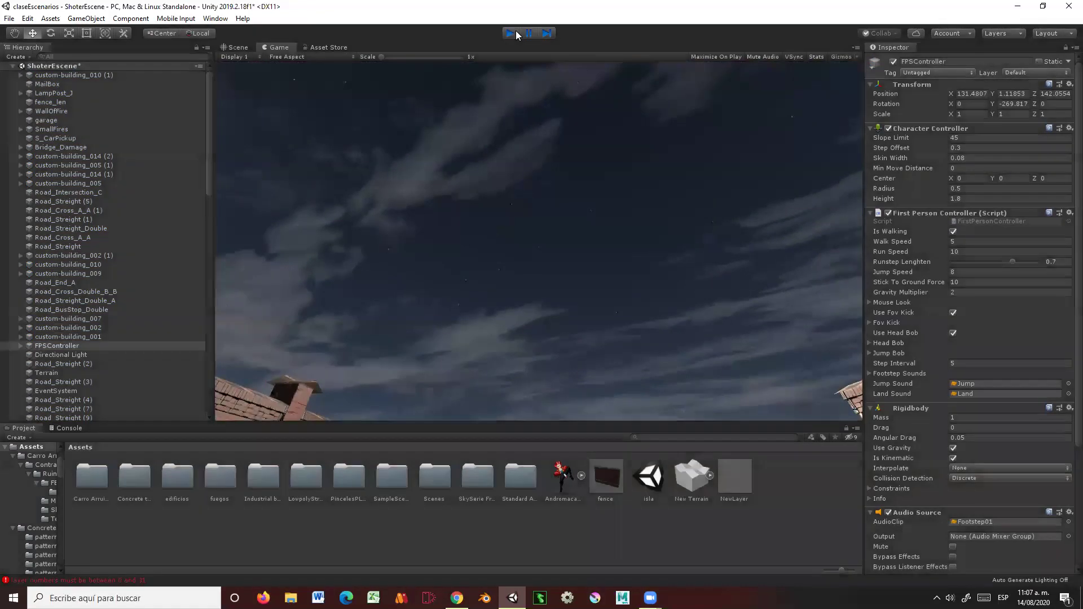
Step: Deselect the FPSController and view the street intersection from above
right_drag(242, 143, 386, 202)
click(386, 202)
mouse_move(513, 282)
right_down()
mouse_move(424, 290)
mouse_move(402, 167)
mouse_move(484, 241)
mouse_move(496, 230)
right_up()
scroll(424, 290, up, 3)
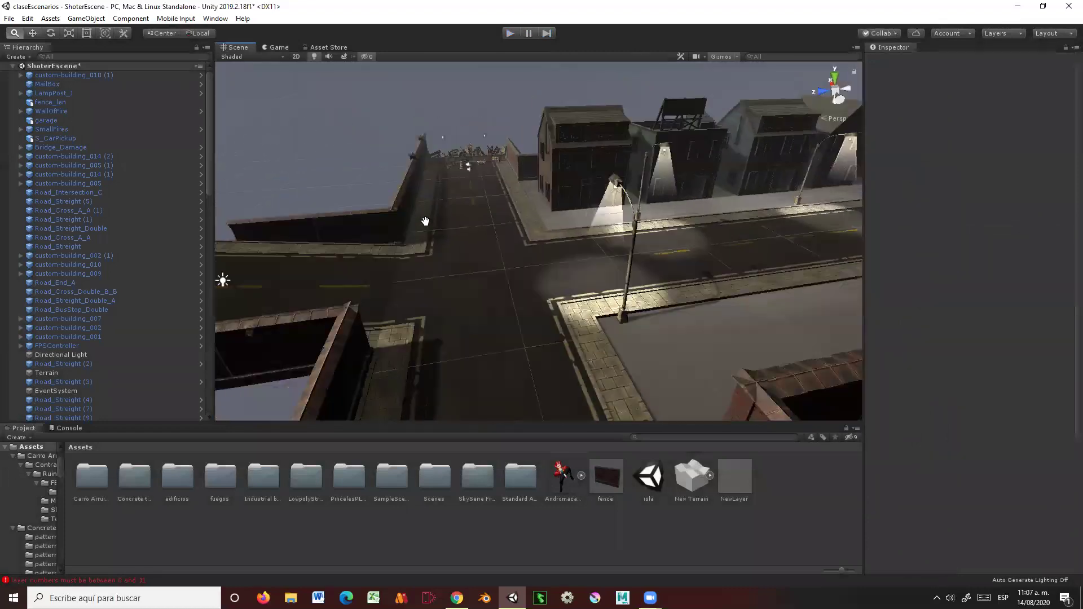
scroll(483, 240, up, 3)
scroll(483, 240, up, 3)
scroll(484, 240, up, 3)
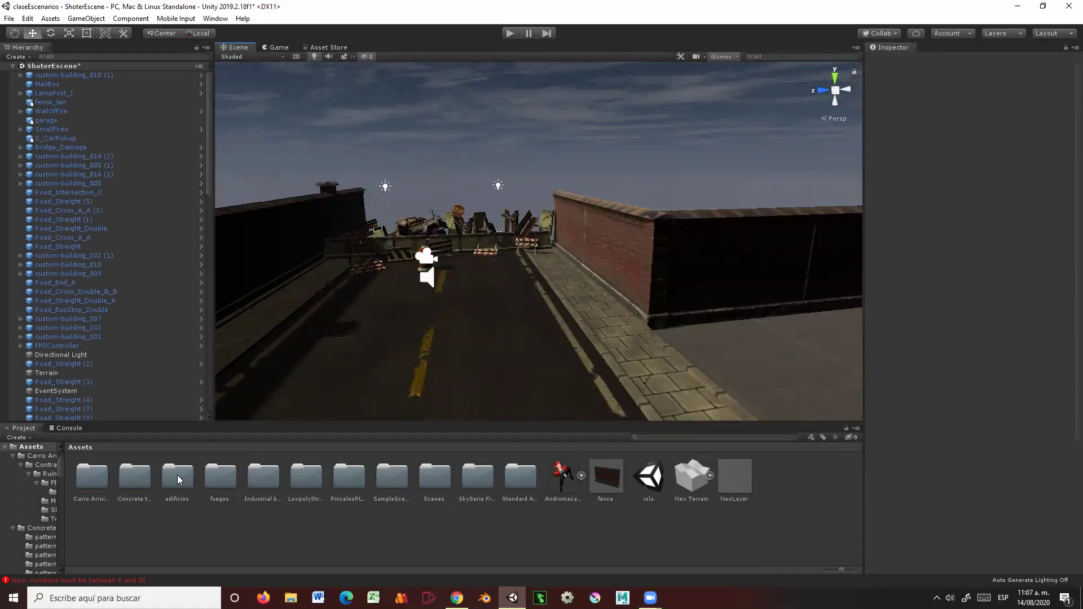
click(265, 477)
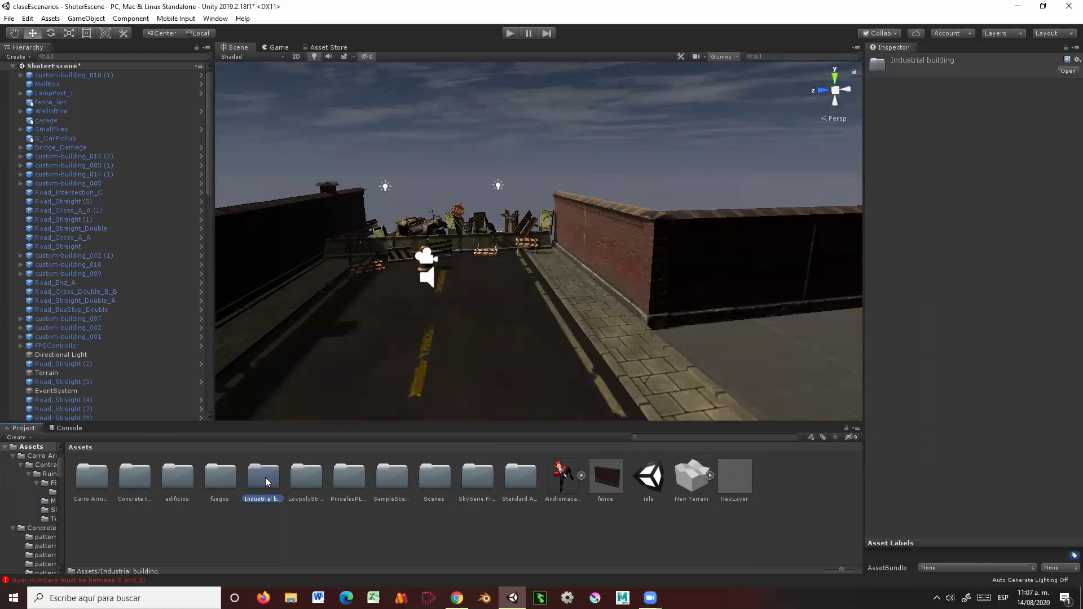
double_click(265, 477)
click(78, 447)
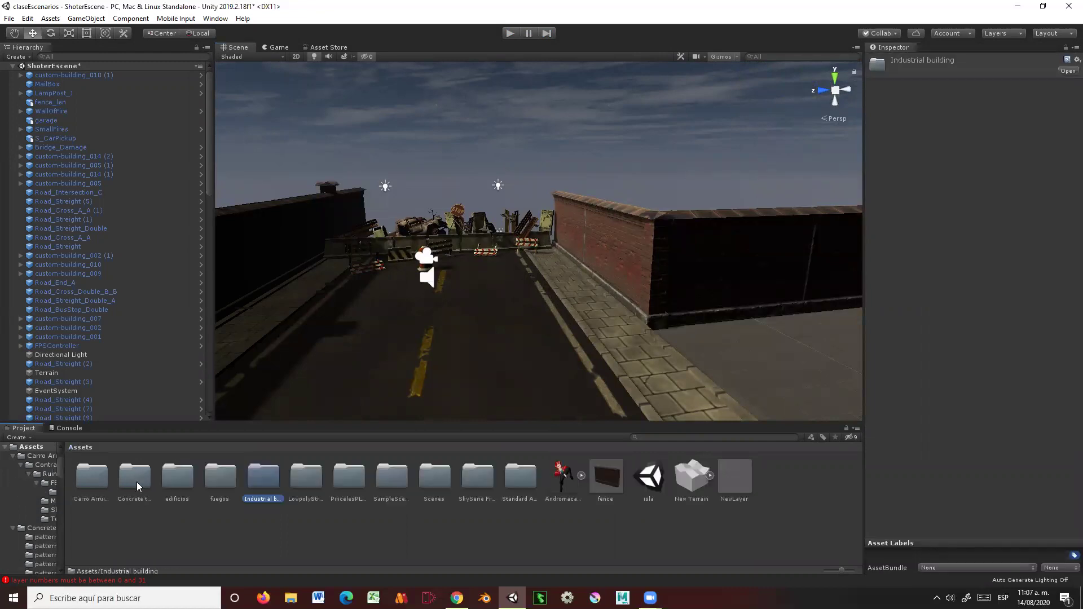
click(303, 474)
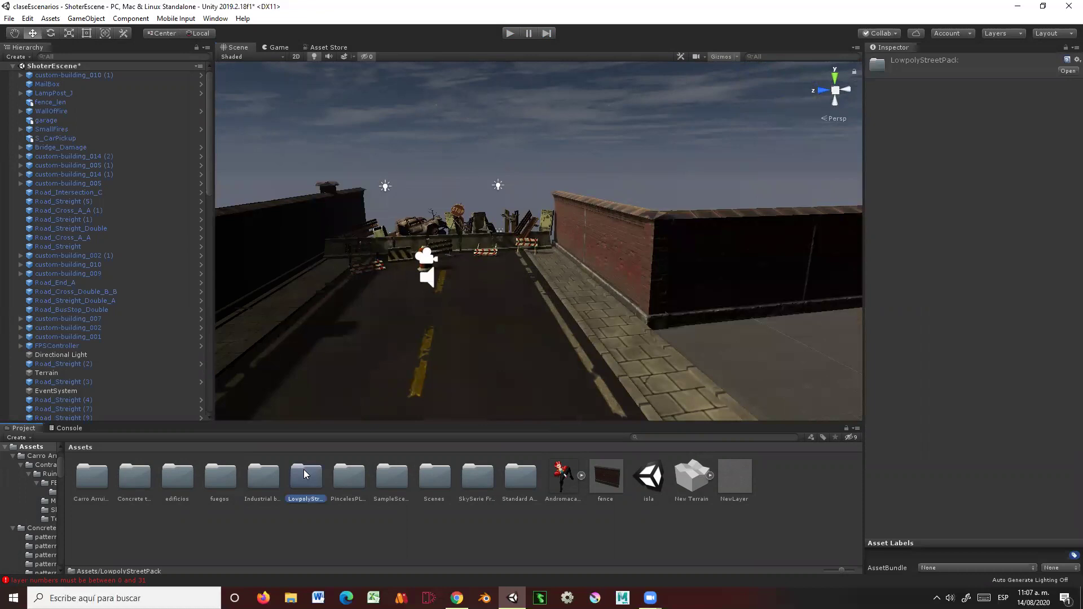
click(361, 477)
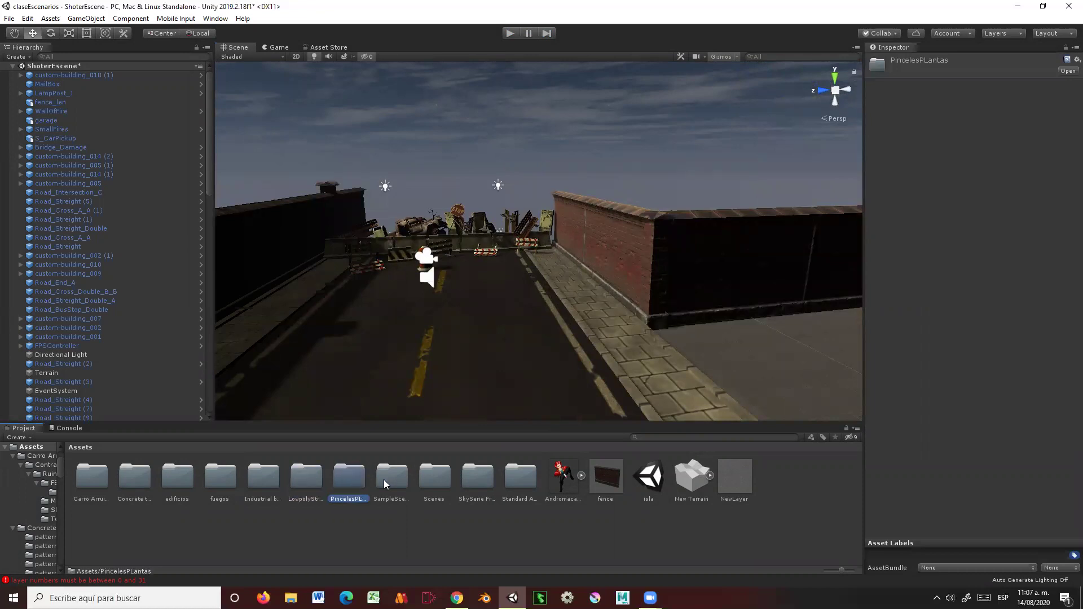
double_click(384, 484)
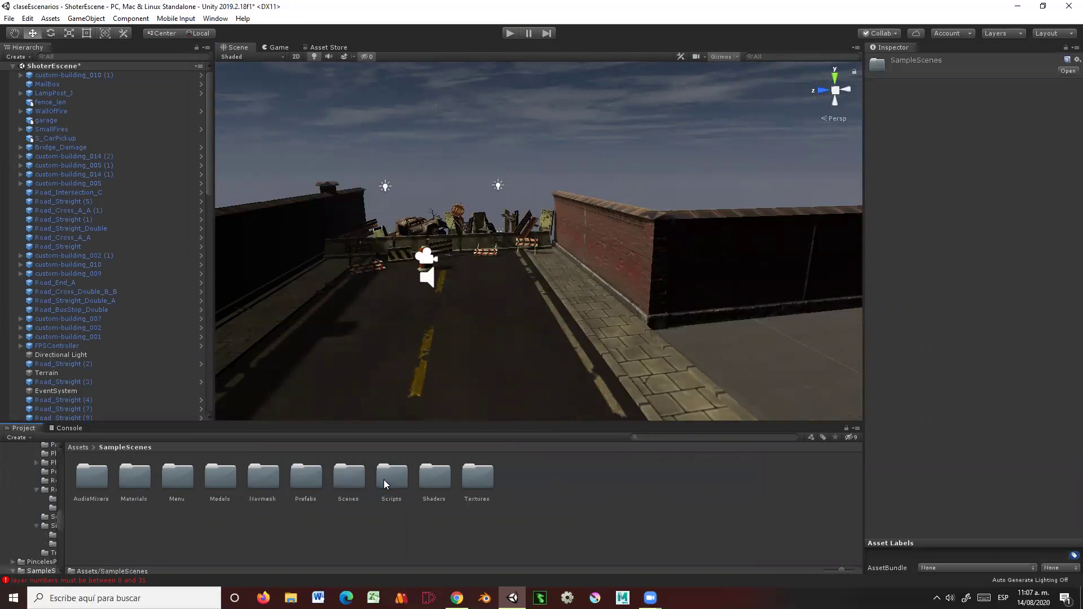
double_click(213, 478)
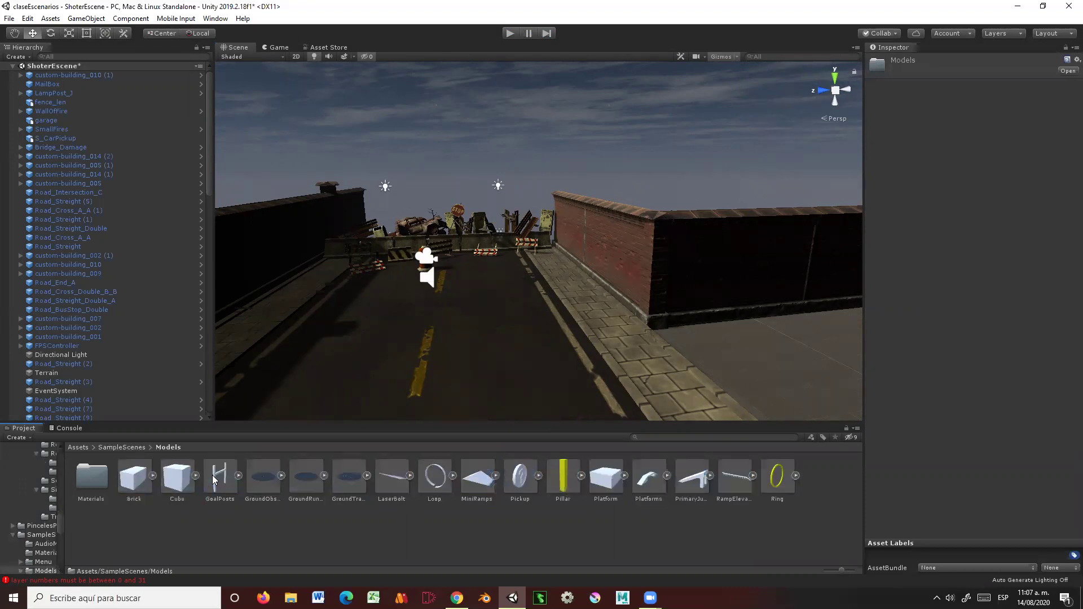
double_click(90, 475)
click(122, 447)
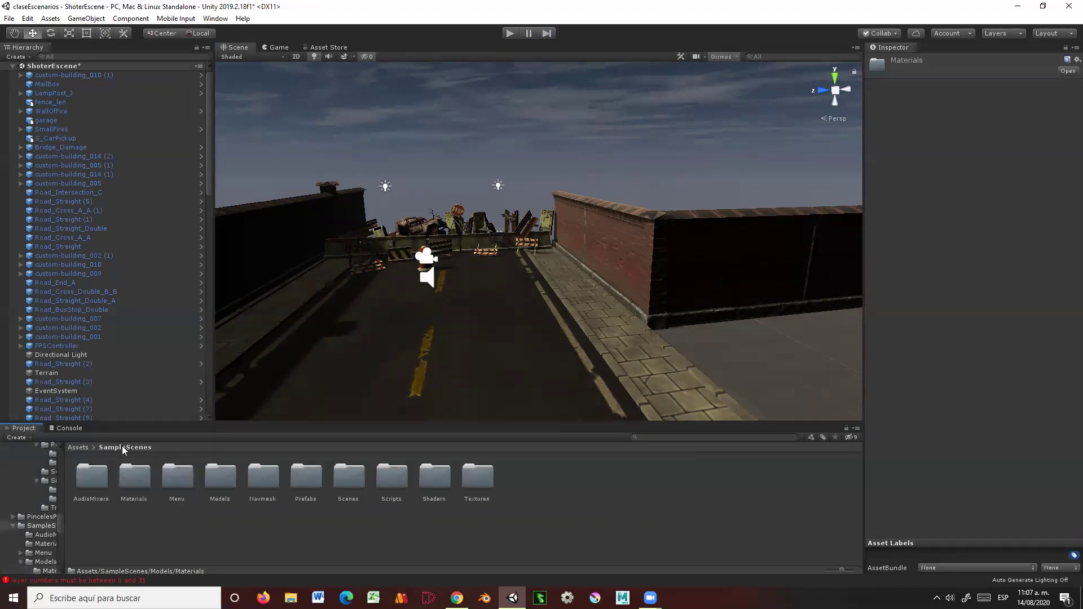
click(86, 447)
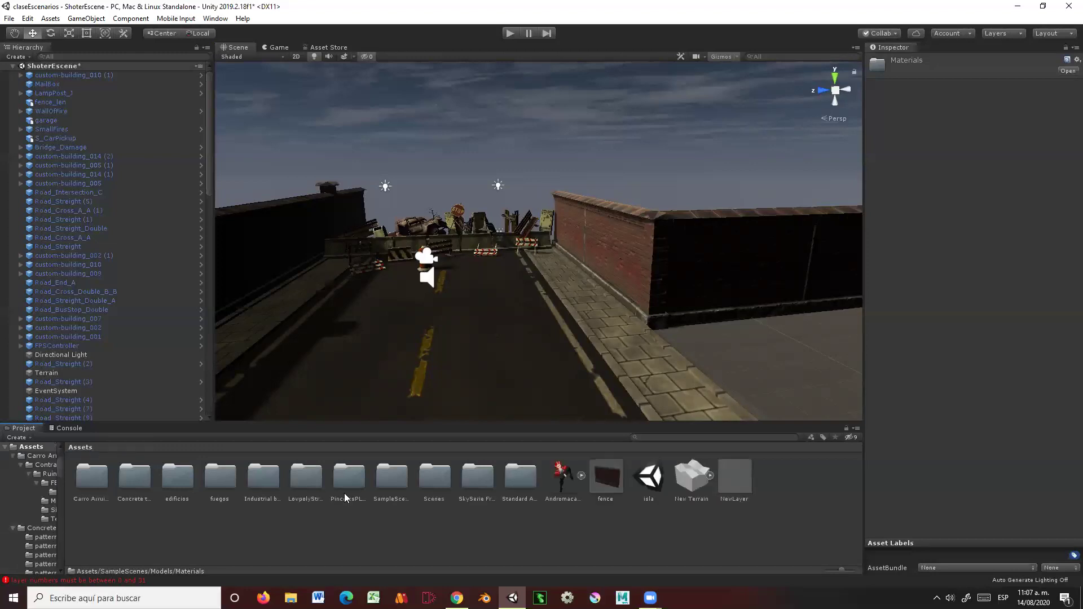
double_click(427, 484)
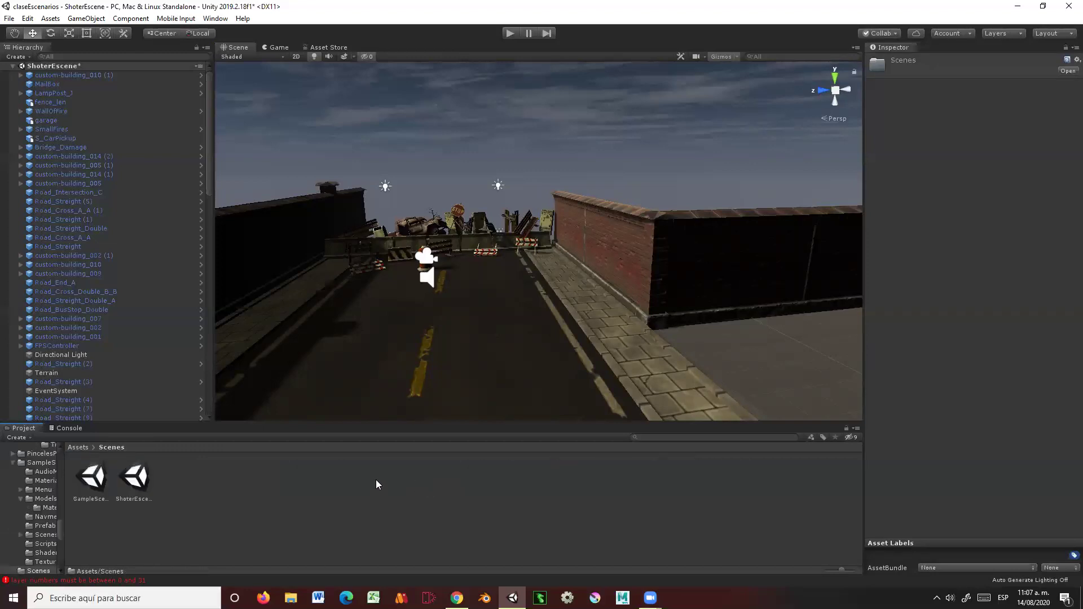
click(76, 446)
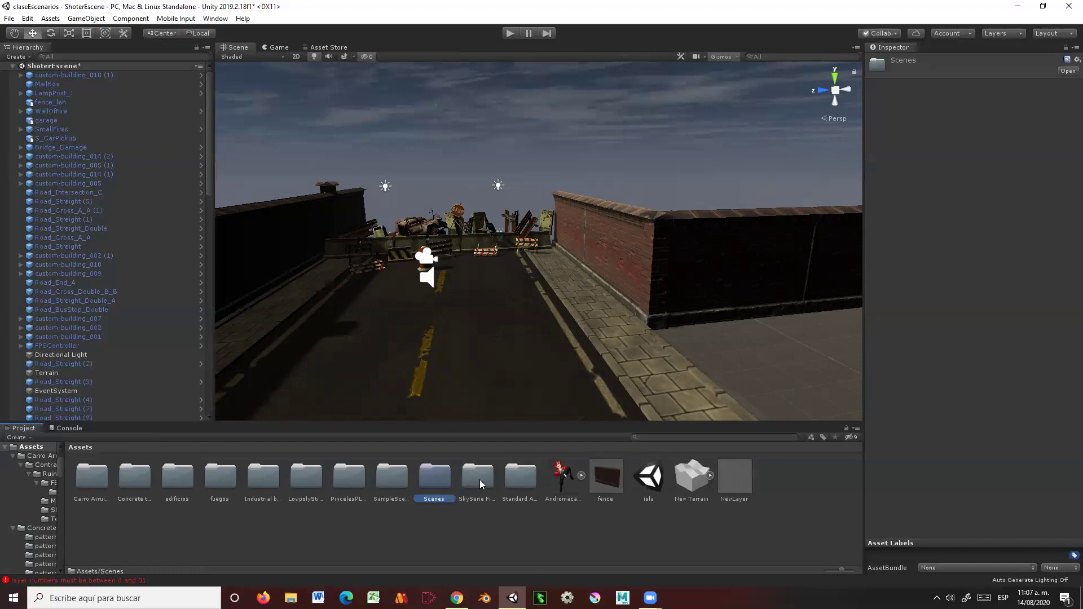
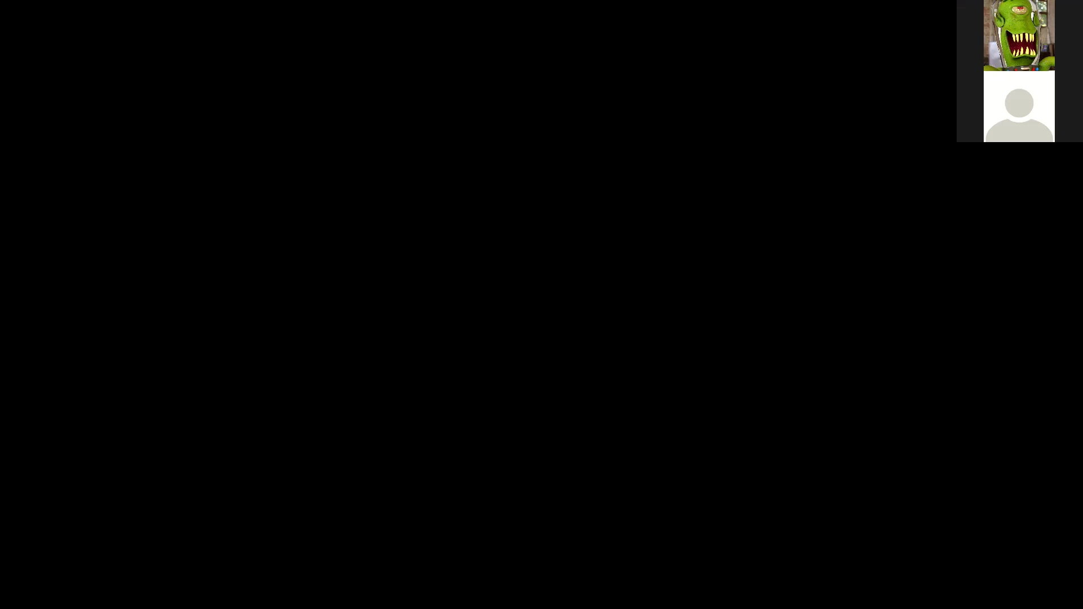
Step: Zoom the Scene view in toward the dark Big_shed barn interior
scroll(522, 250, up, 5)
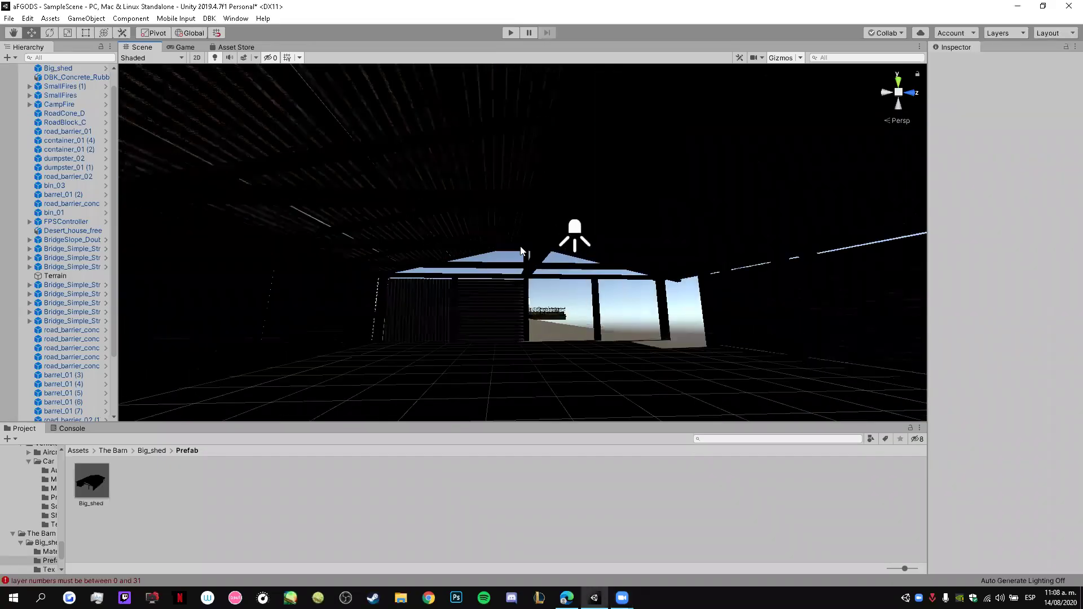
Step: Raise the shed's spot light, re-enter its intensity as 20, and move it to the barn's middle
click(537, 232)
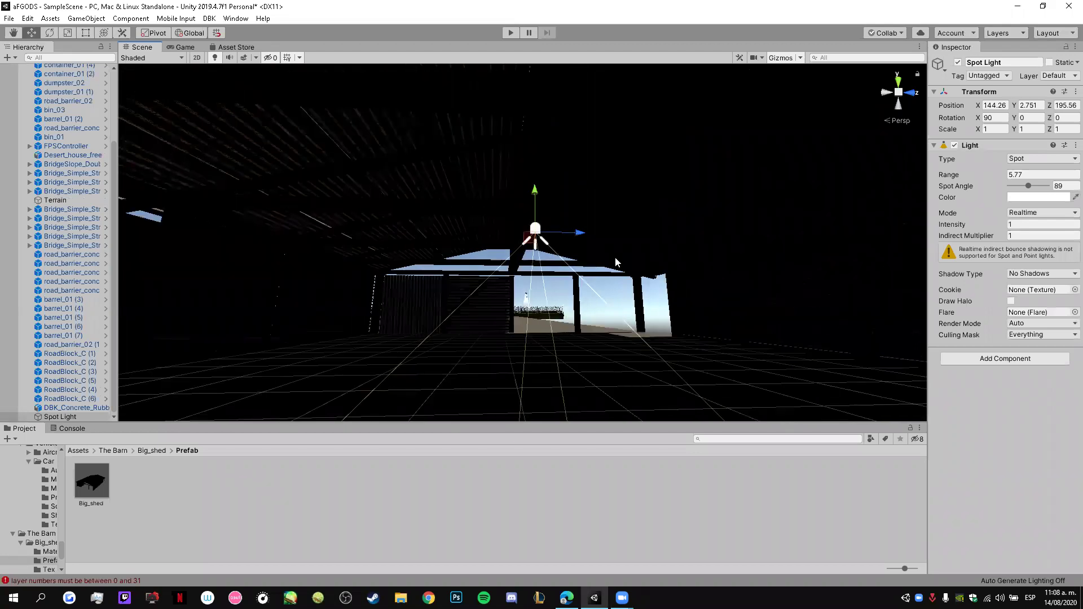
scroll(619, 261, down, 4)
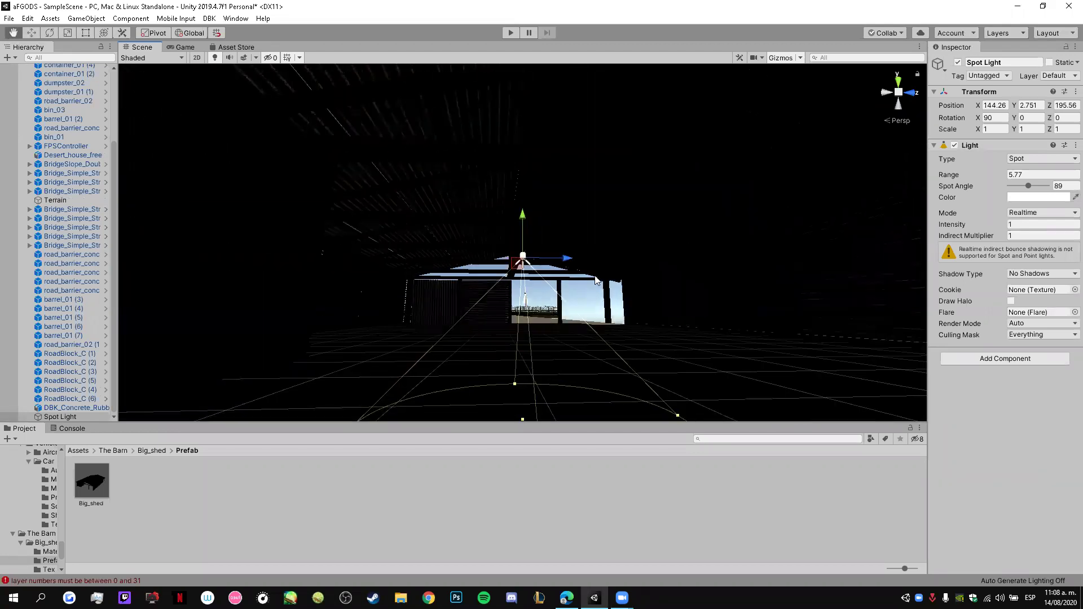
drag(523, 228, 521, 164)
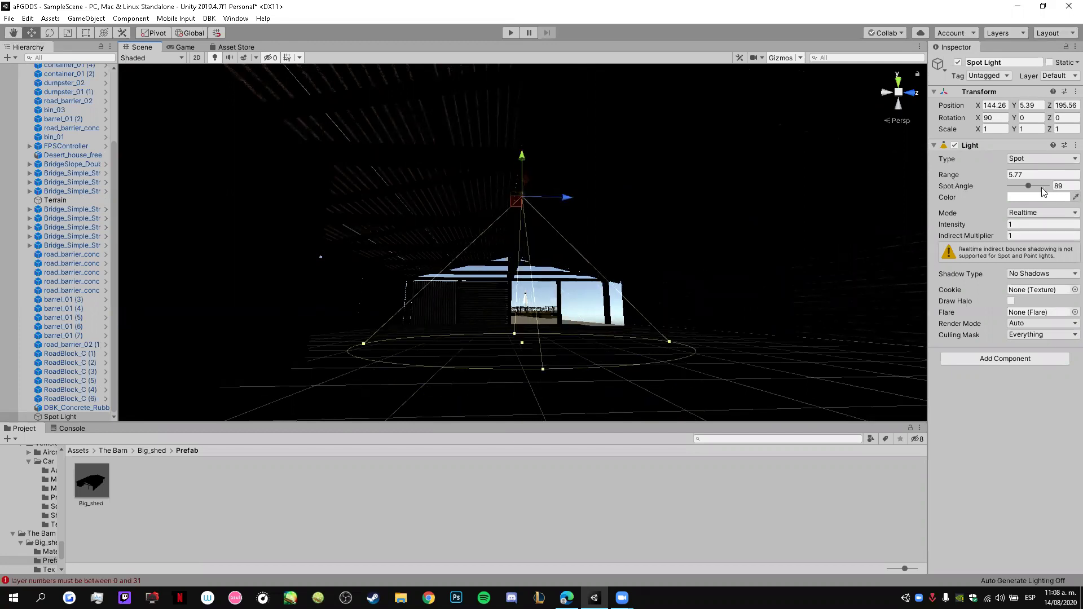
click(1026, 225)
text(2.32)
key(ctrl+a)
key(BackSpace)
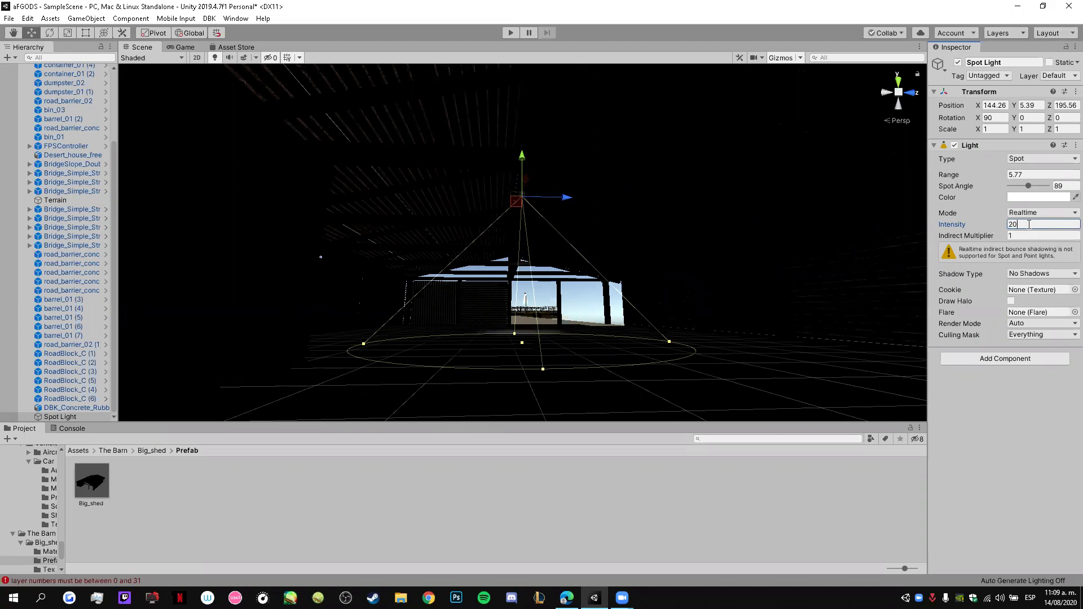
click(671, 282)
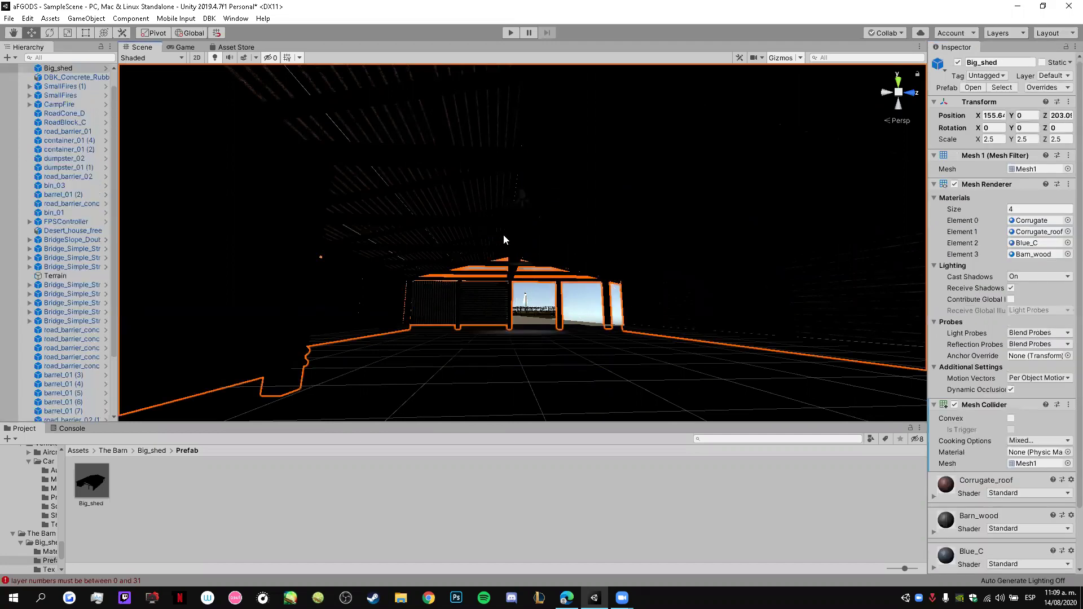
click(524, 201)
mouse_move(530, 204)
middle_down()
mouse_move(488, 267)
mouse_move(479, 237)
middle_up()
mouse_move(481, 219)
mouse_down()
mouse_move(472, 200)
mouse_move(512, 200)
mouse_up()
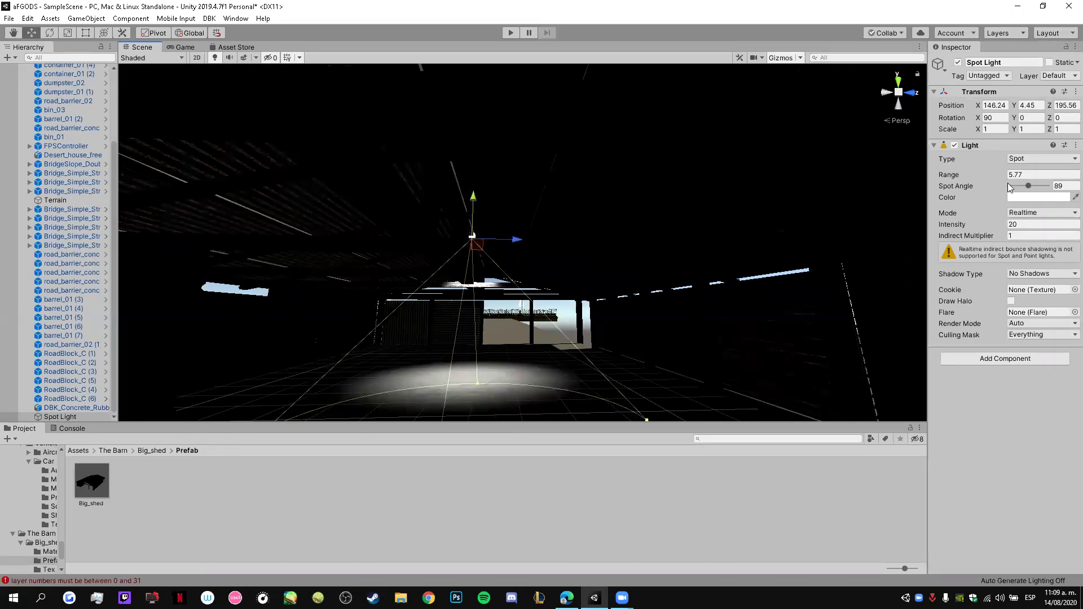
Step: Widen the spot angle to 106, lower the light toward the floor, and play the scene
drag(1034, 185, 1032, 187)
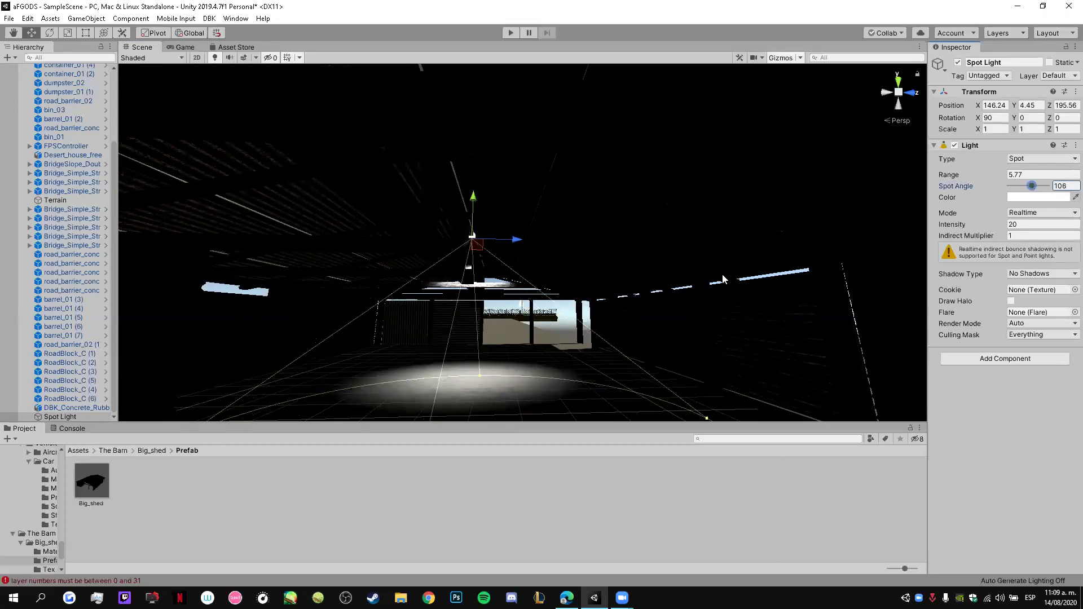
scroll(673, 256, down, 5)
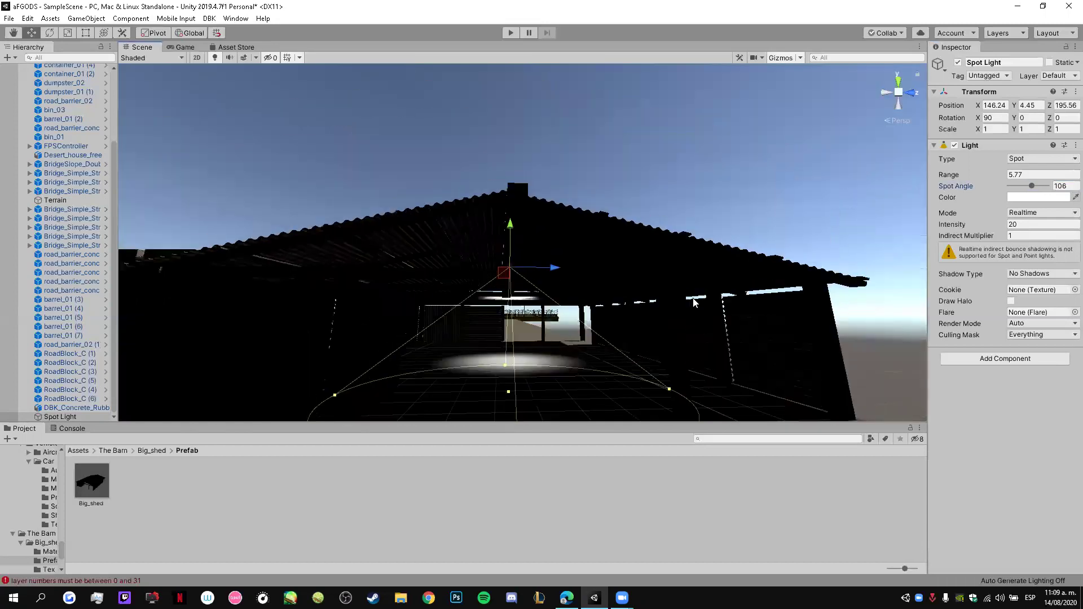
scroll(674, 265, up, 5)
drag(511, 290, 513, 249)
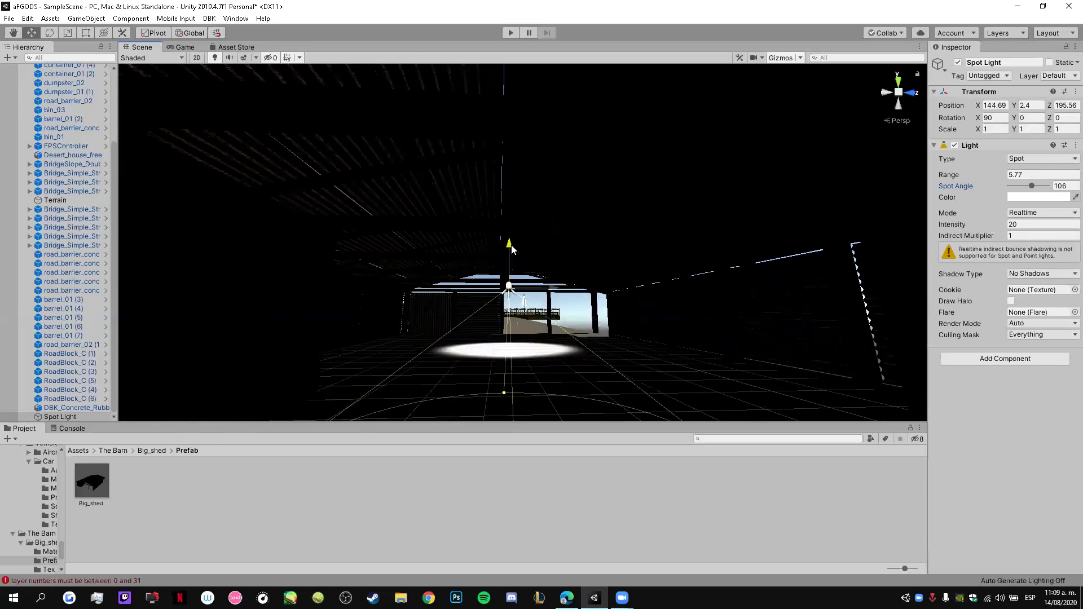
scroll(512, 249, down, 5)
scroll(512, 249, down, 3)
click(586, 225)
mouse_move(586, 226)
alt+mouse_down()
mouse_move(595, 279)
mouse_move(774, 398)
alt+mouse_up()
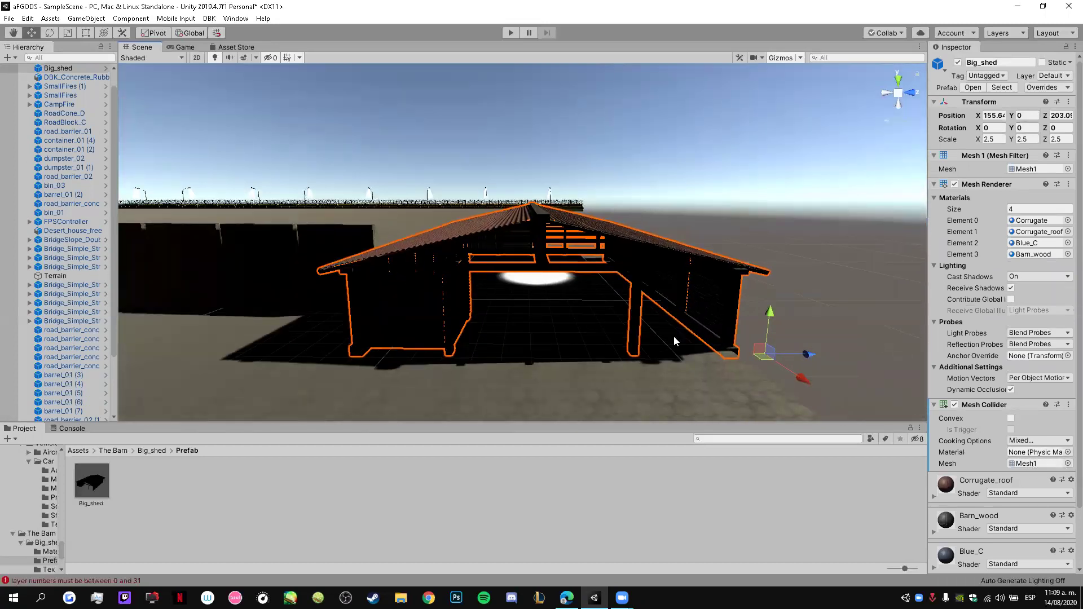
scroll(660, 303, down, 3)
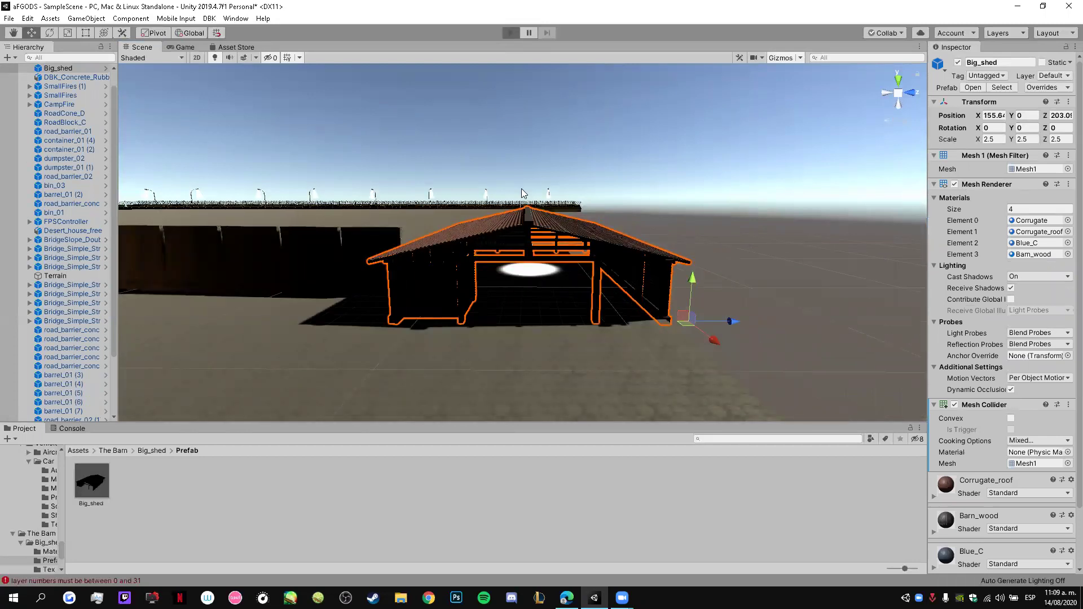
click(510, 32)
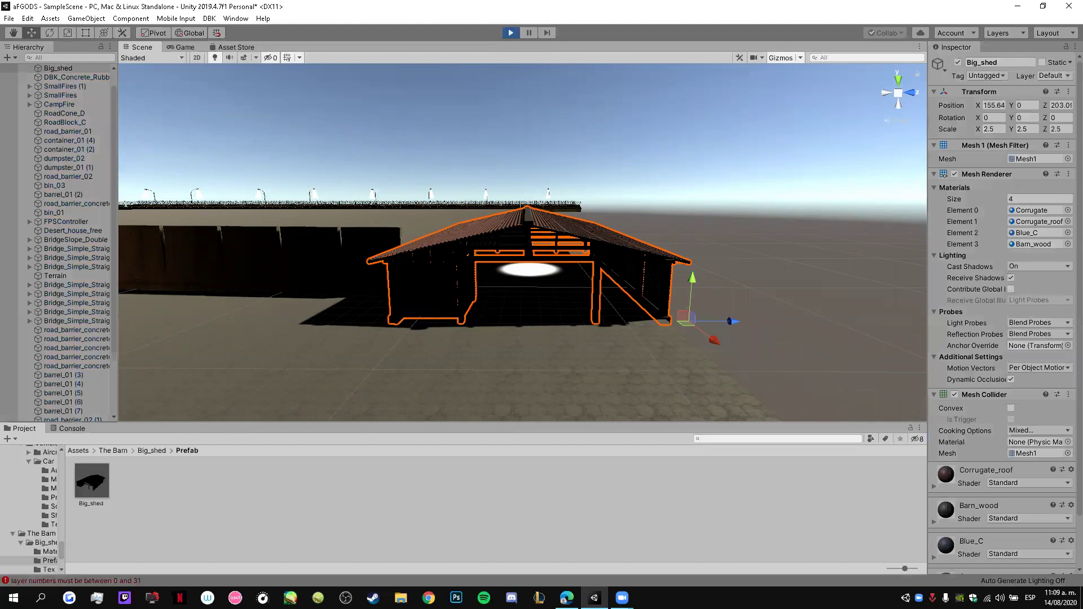
key(w)
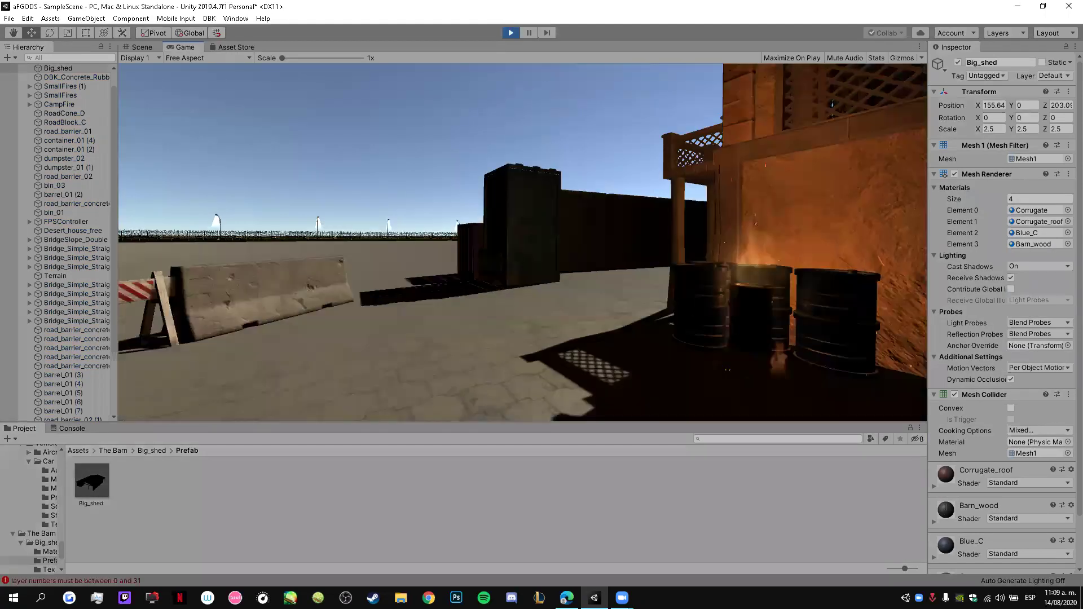
key(w)
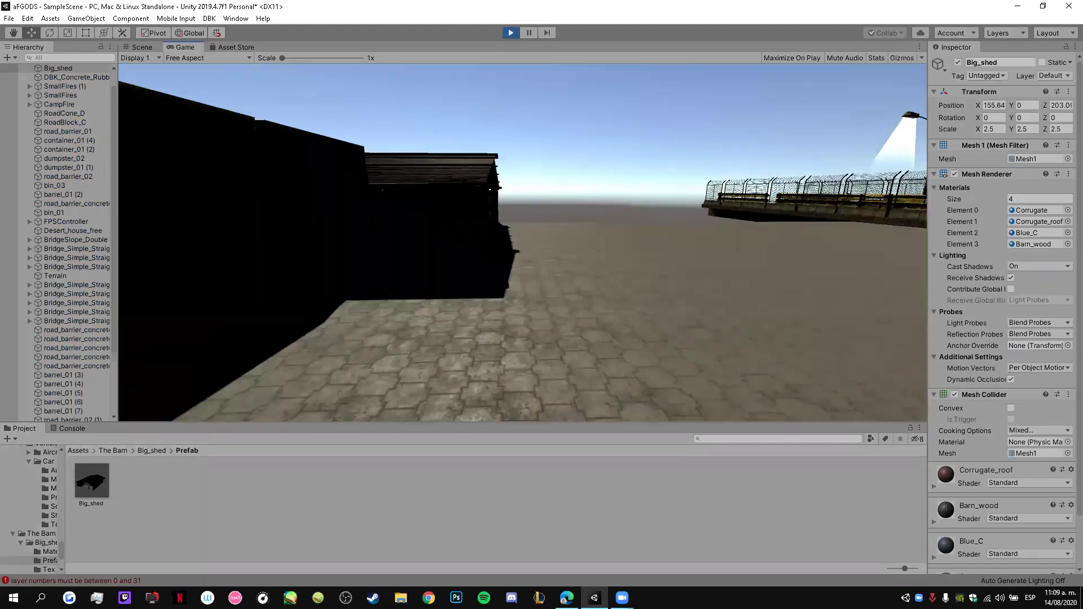
key(w)
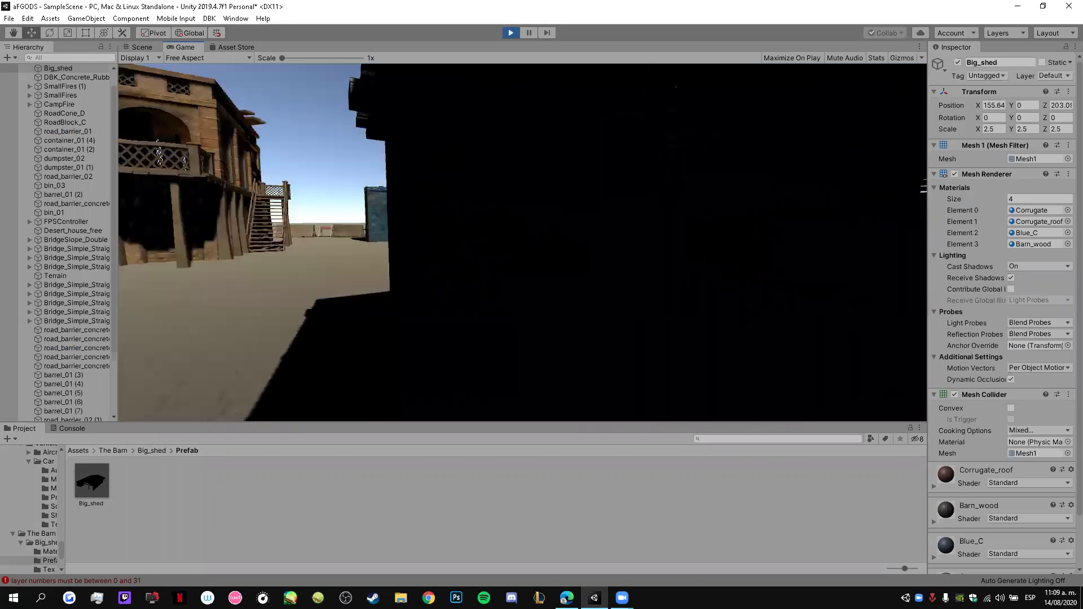
key(w)
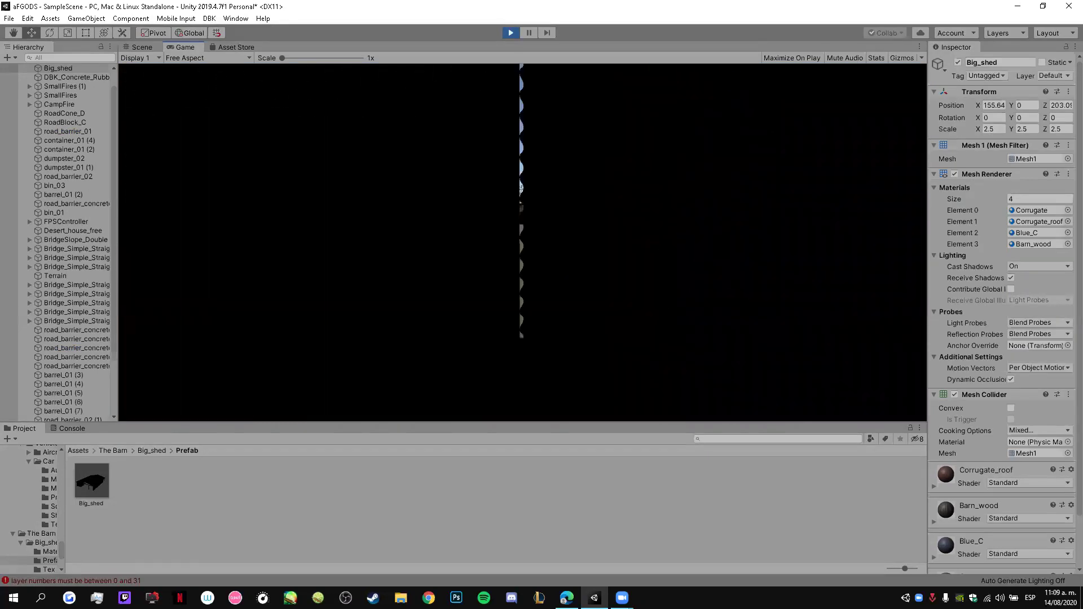
key(w)
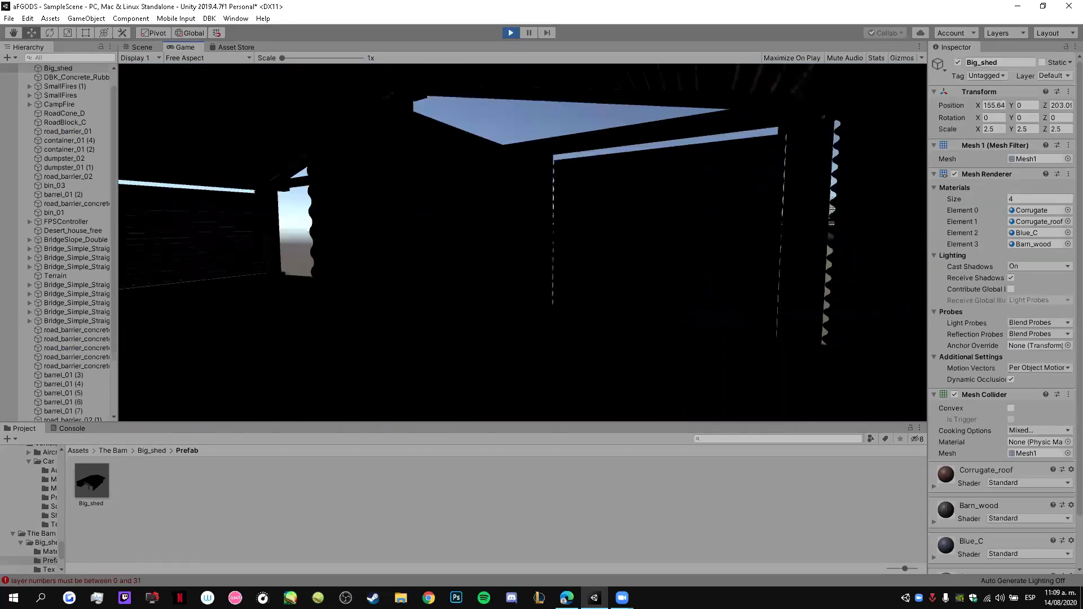
key(w)
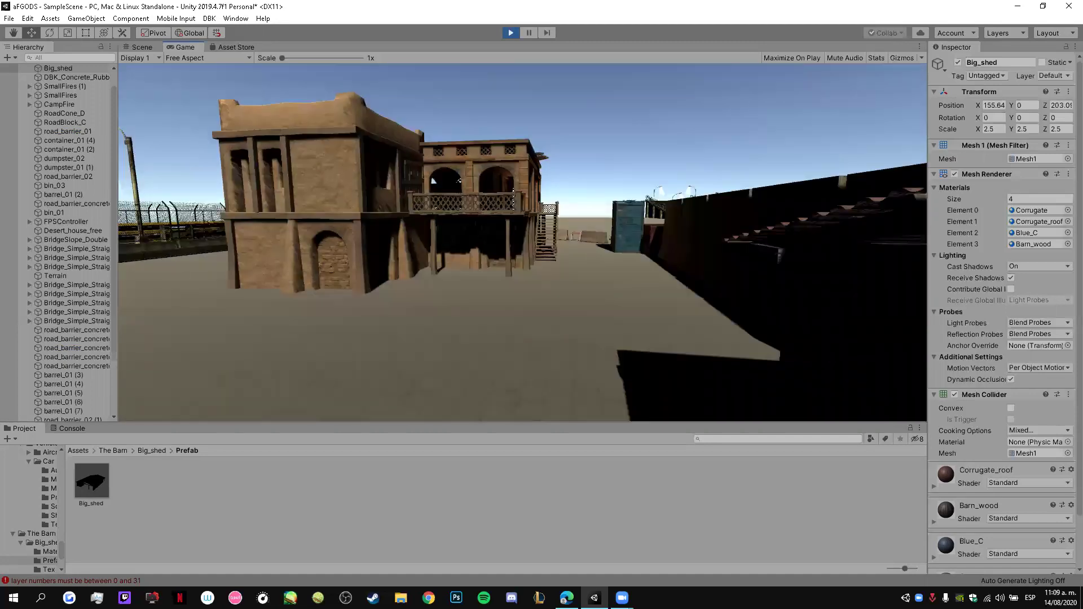
key(w)
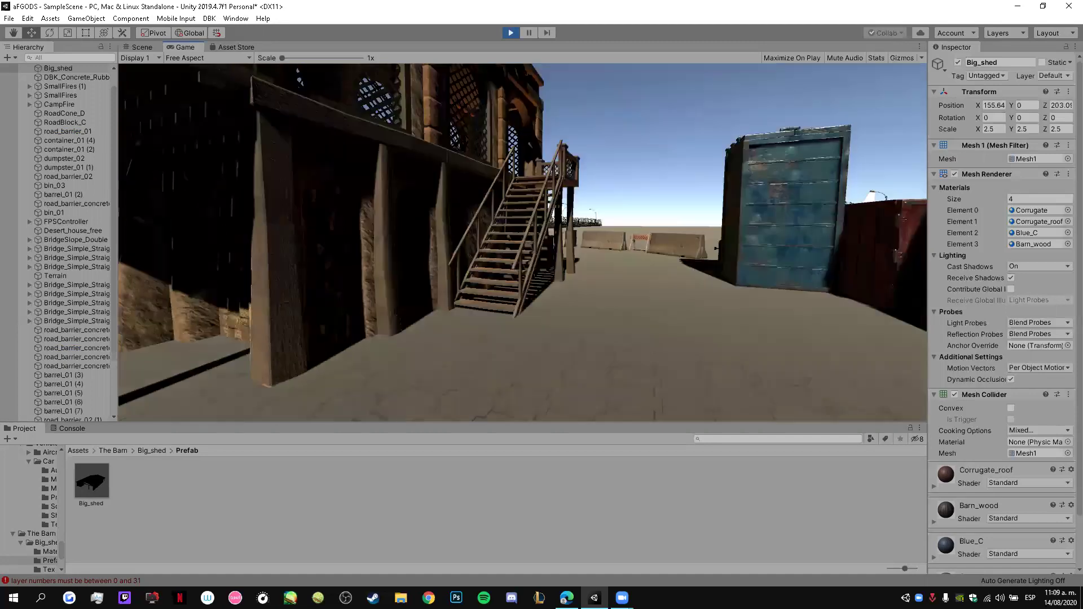
key(w)
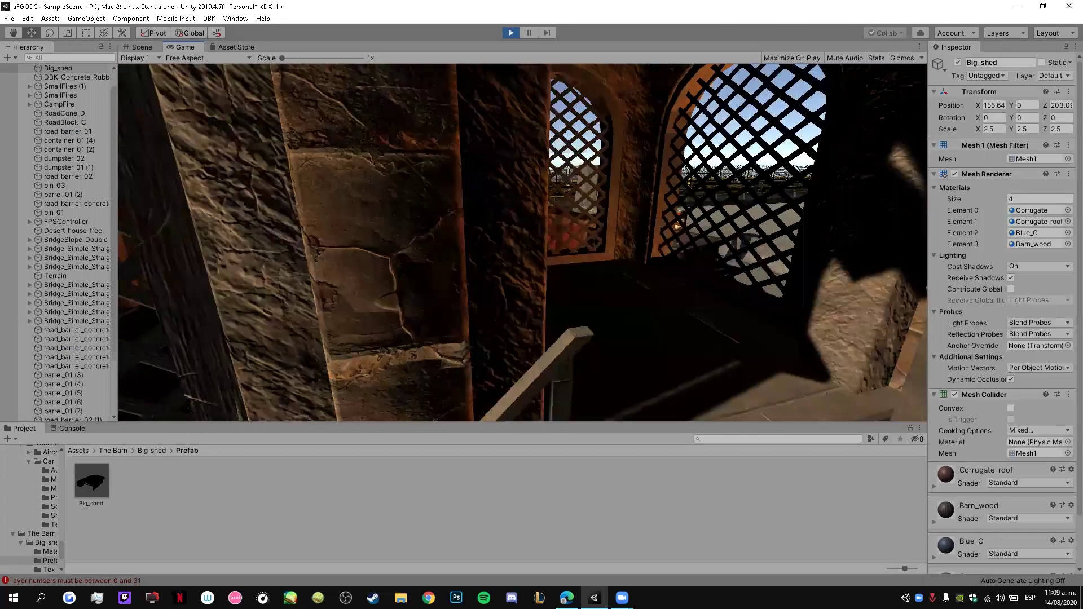
key(w)
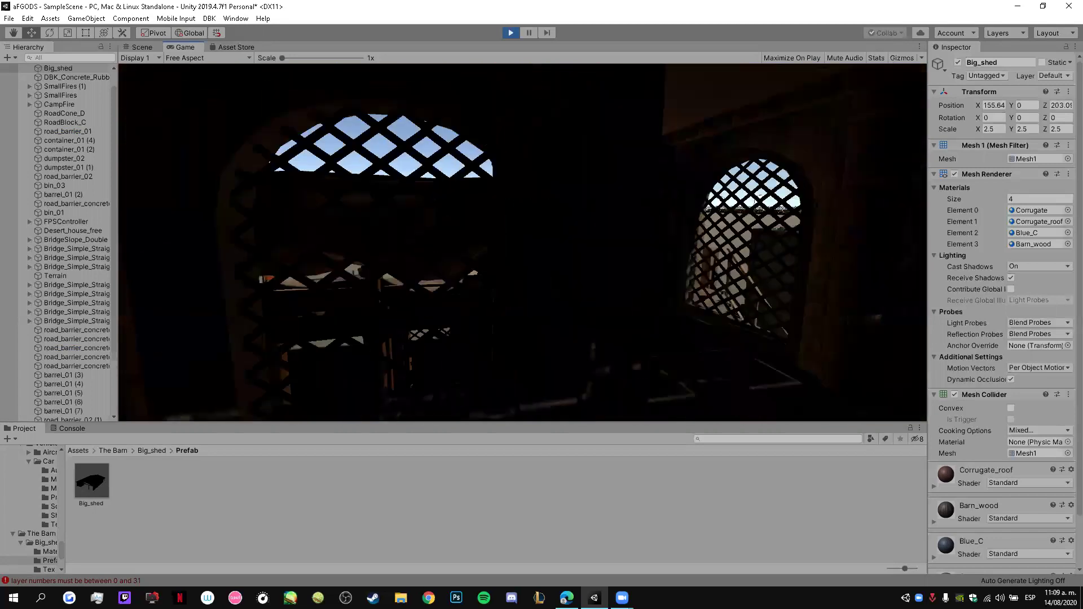
key(w)
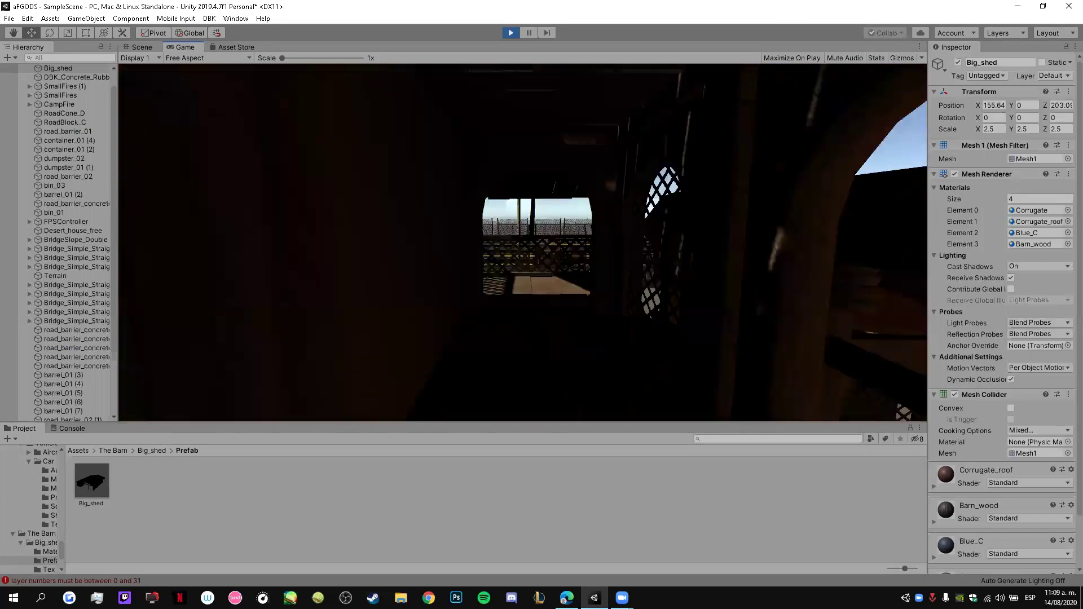
key(s)
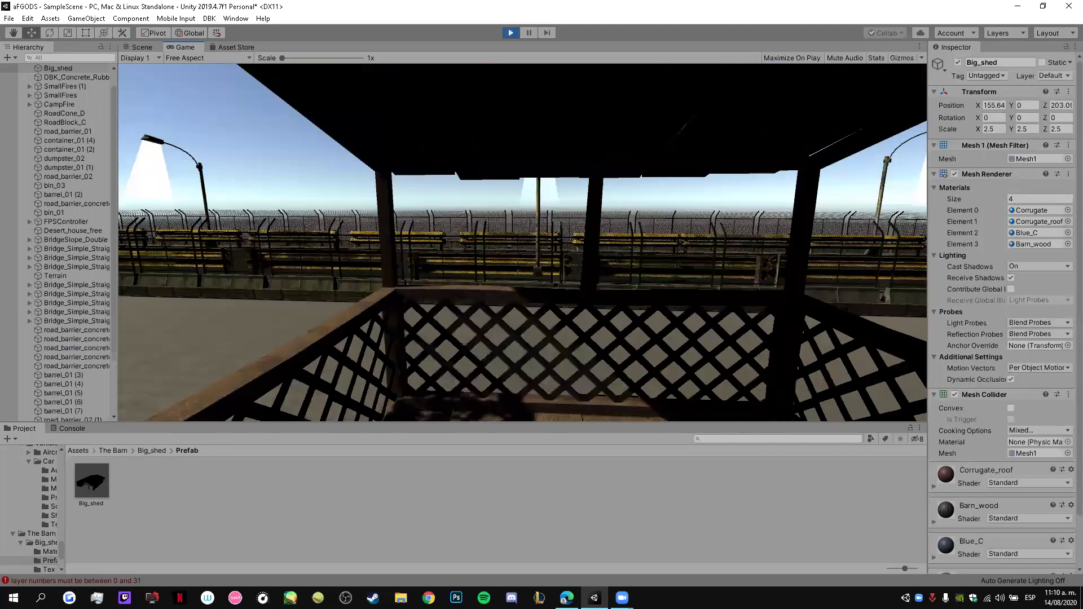
key(w)
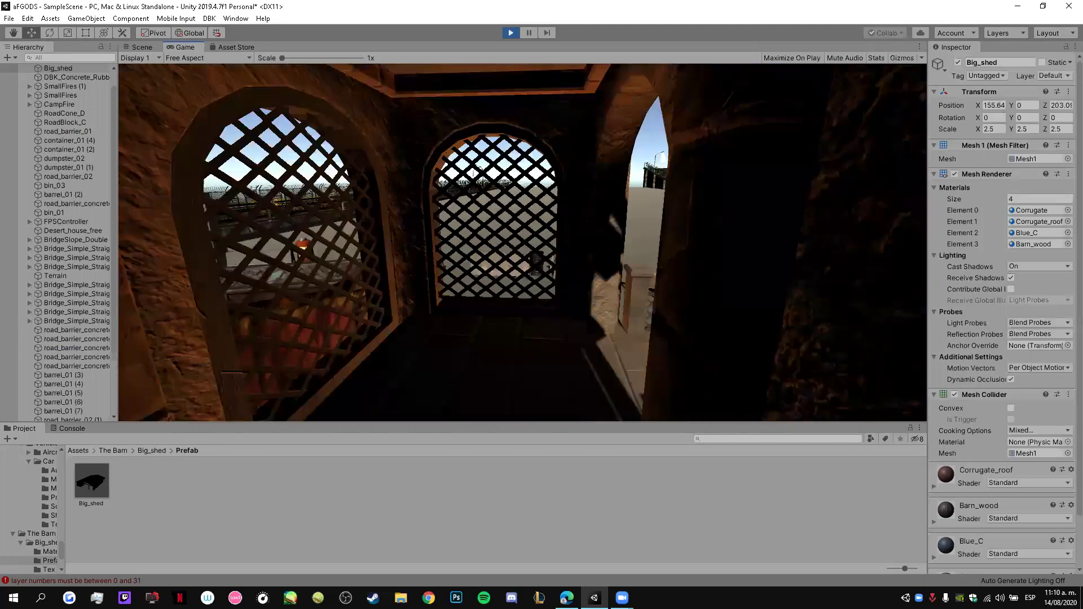
key(s)
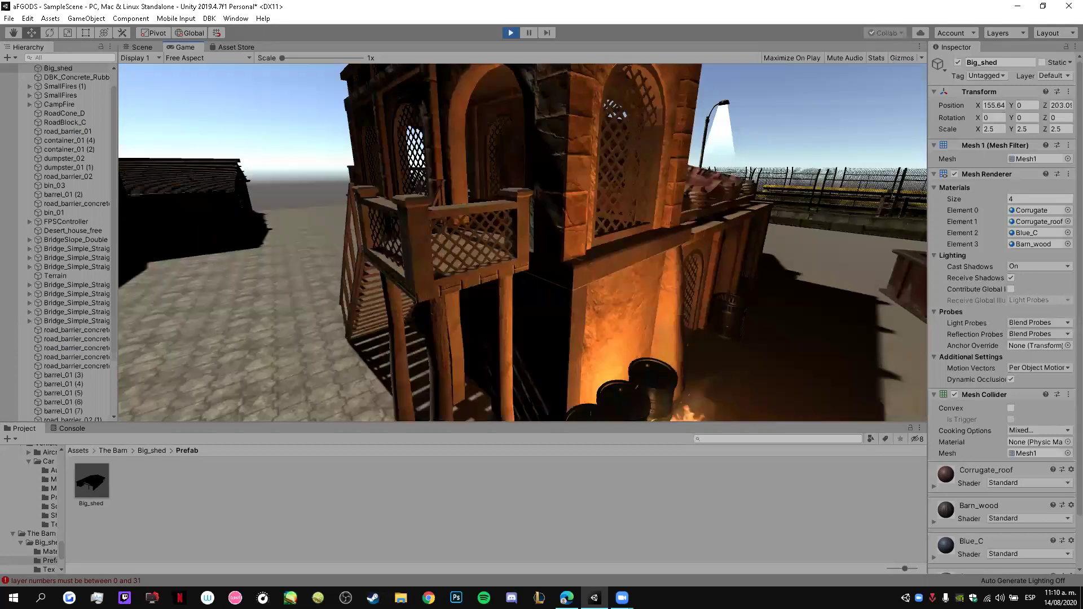
key(w)
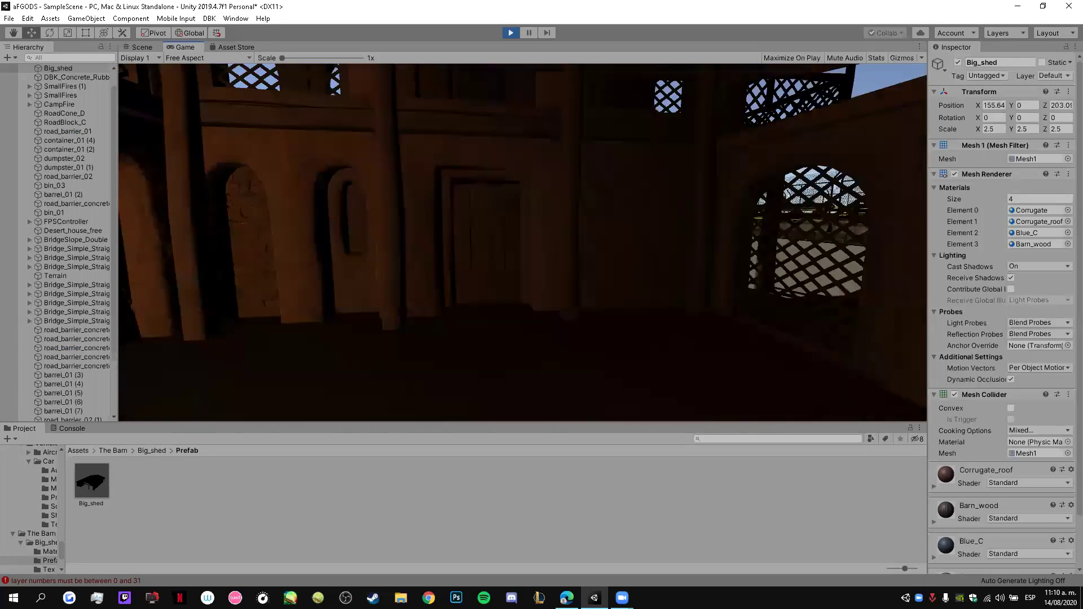
key(w)
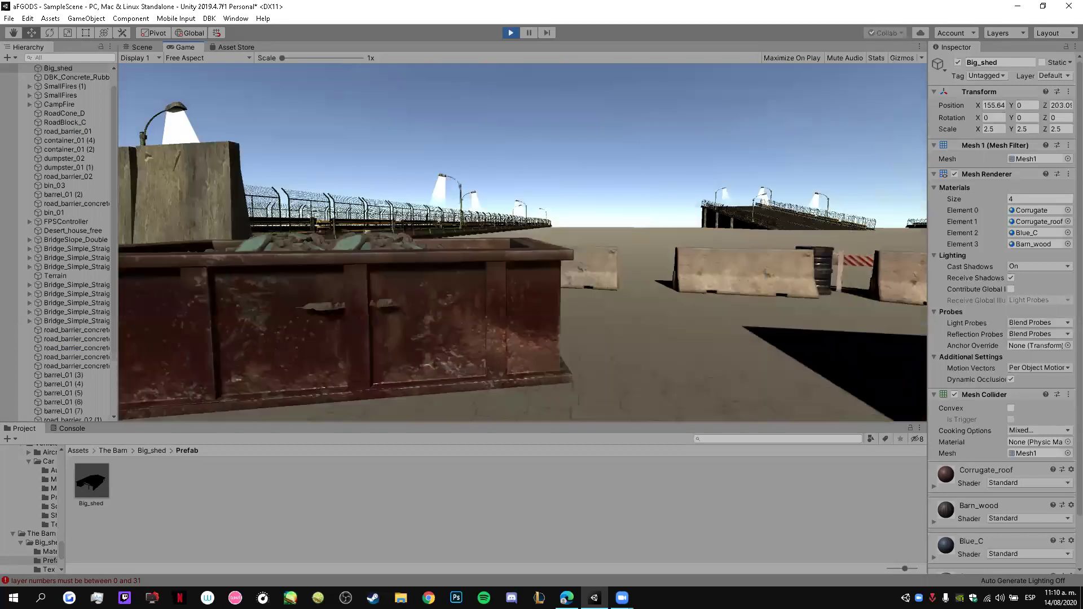
key(w)
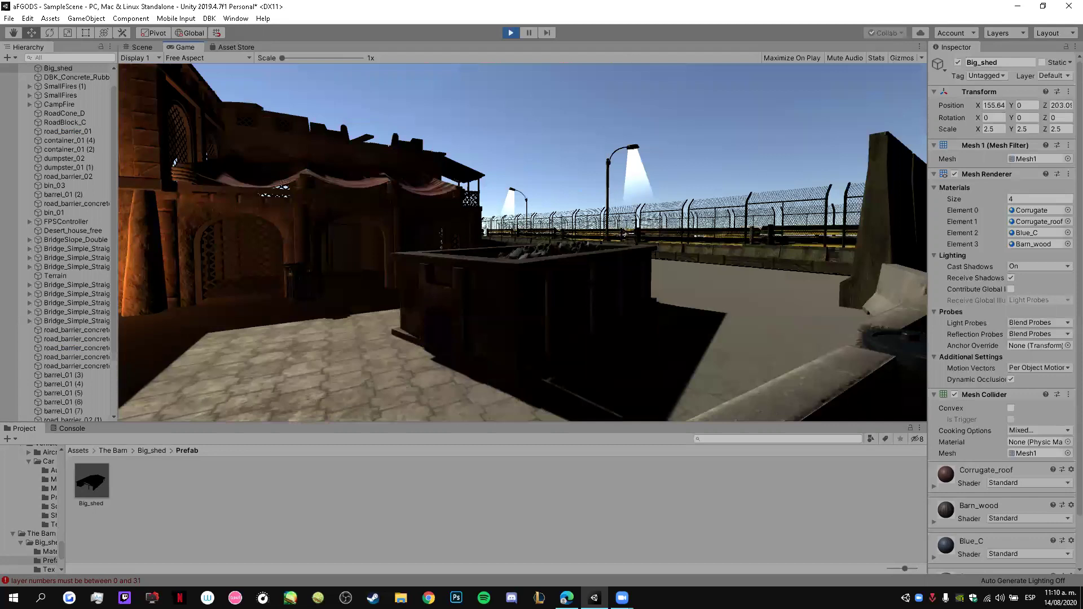
key(s)
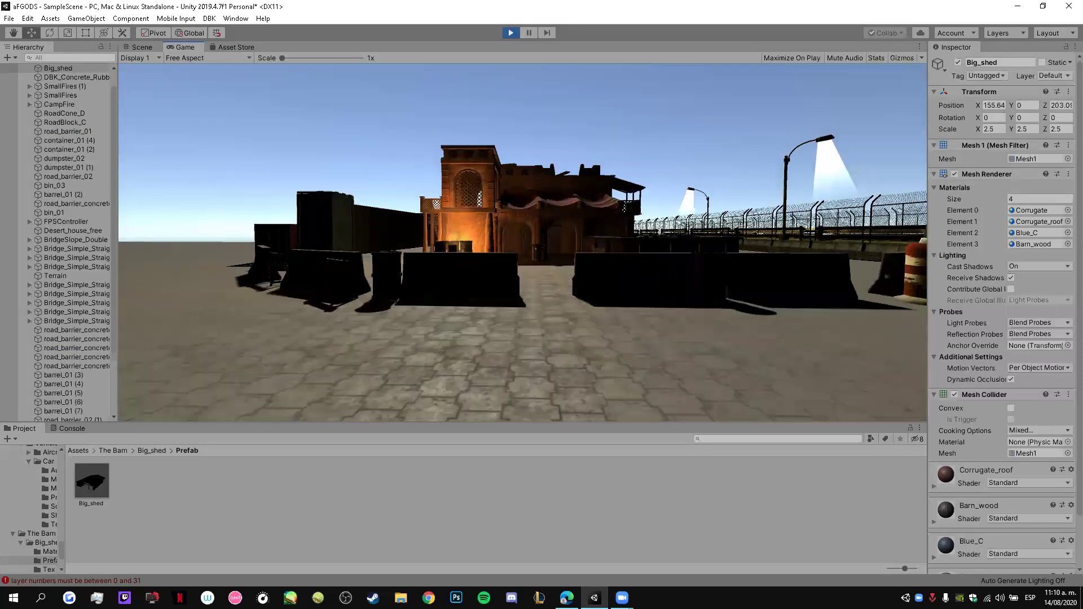
key(s)
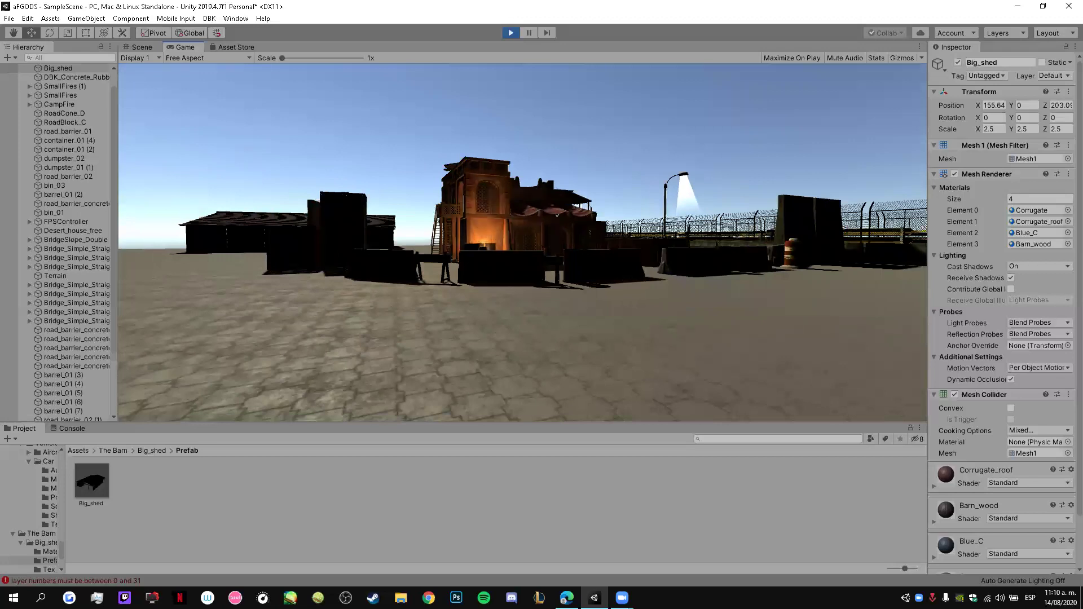
key(w)
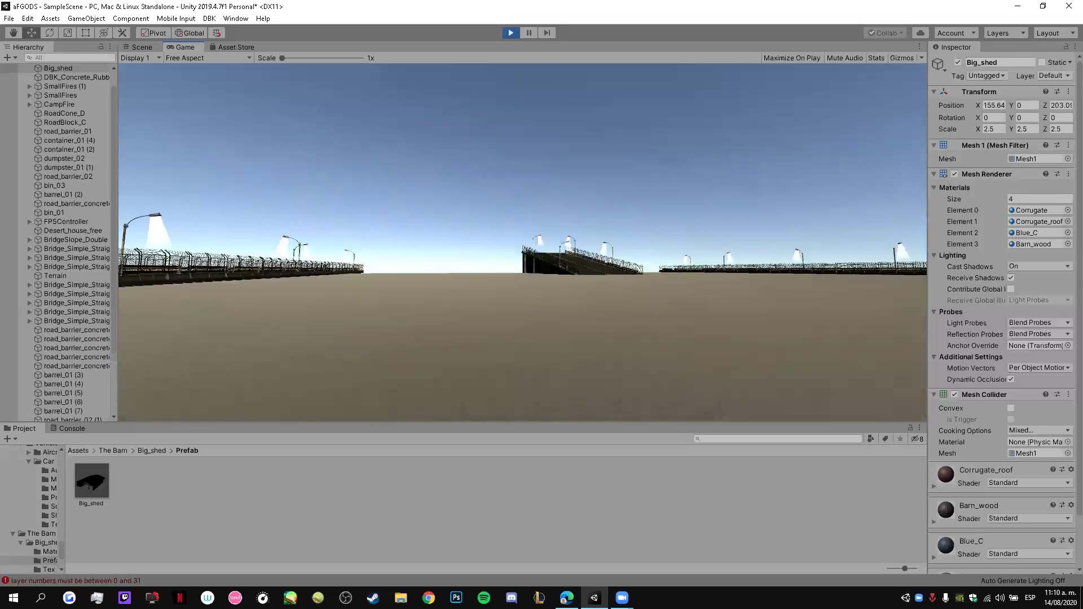
key(s)
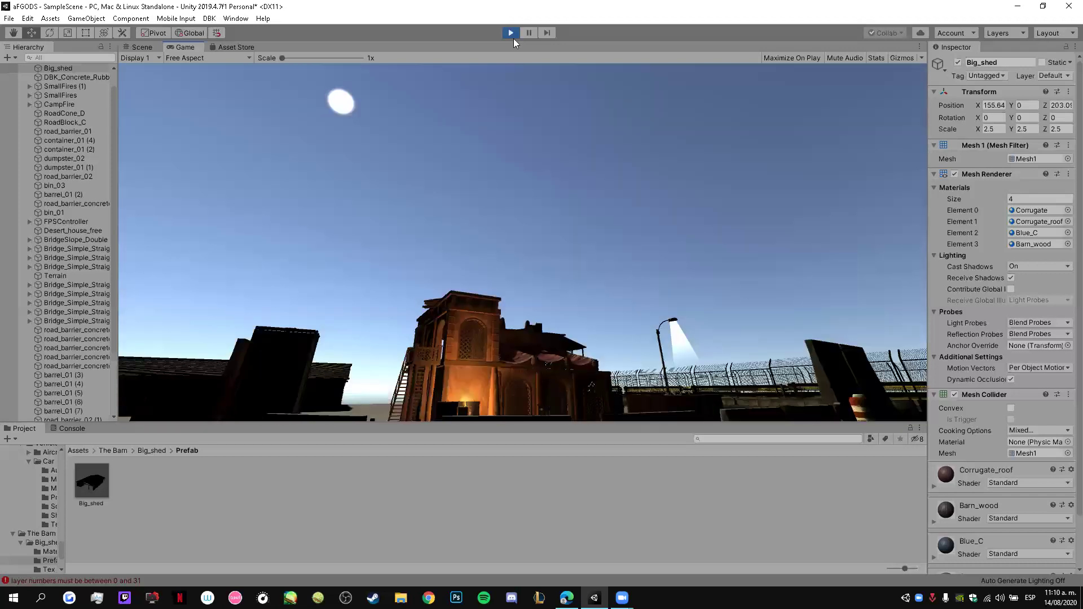
Step: Exit Play mode and review the Terrain's settings in the Inspector
click(511, 34)
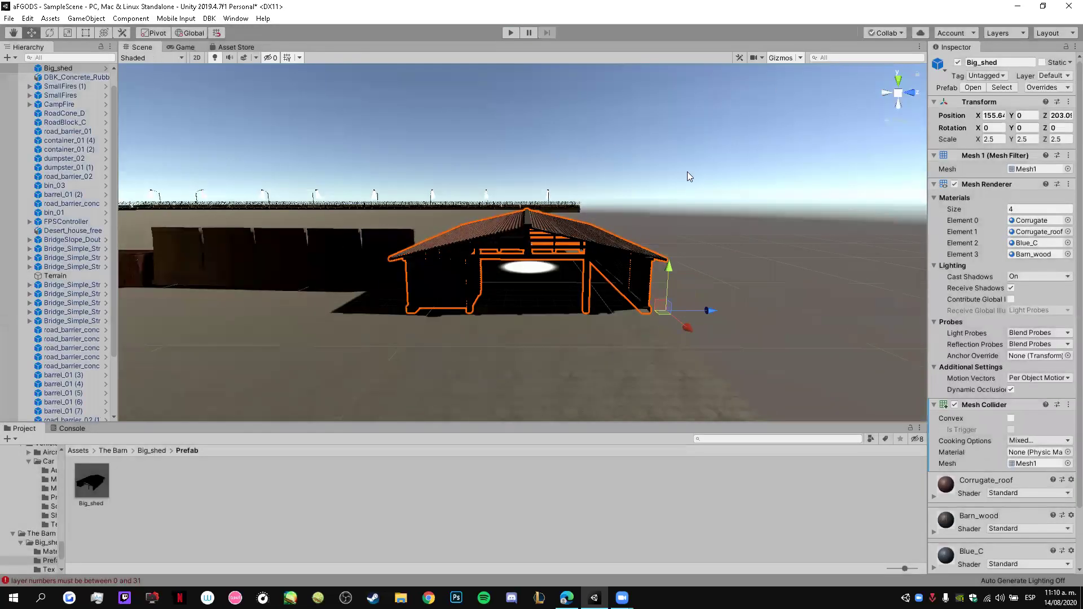
scroll(662, 202, down, 3)
right_drag(662, 202, 454, 280)
click(433, 260)
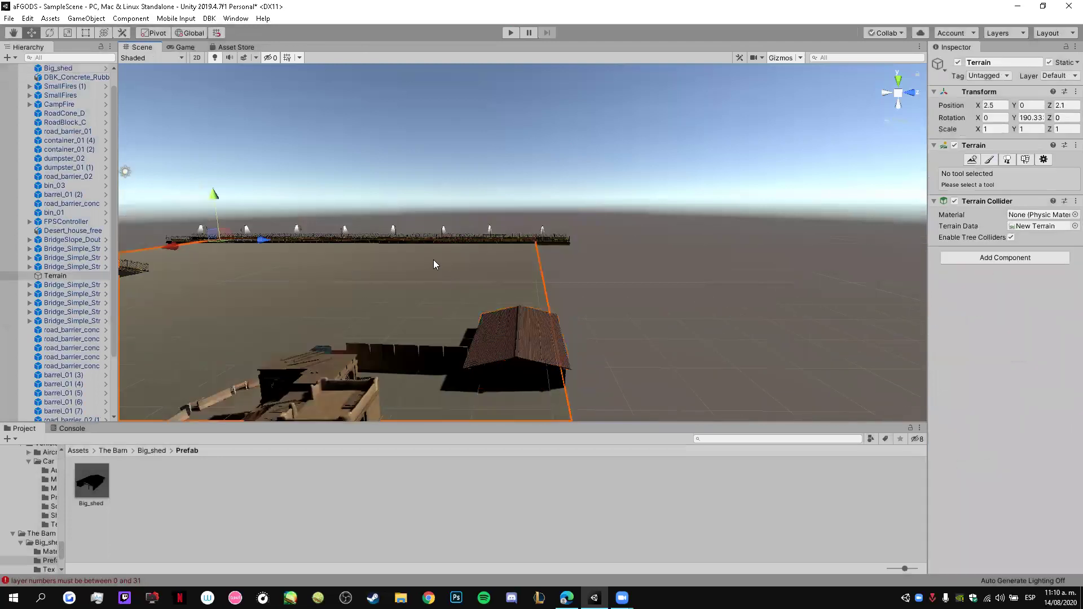
click(1042, 160)
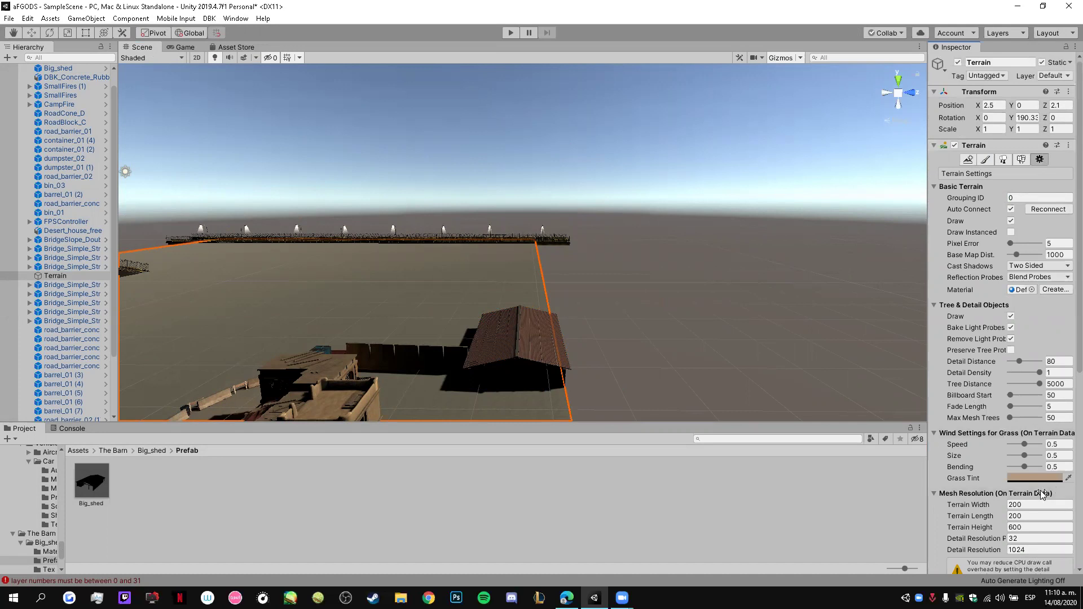
mouse_move(650, 340)
middle_down()
mouse_move(554, 310)
mouse_move(556, 267)
middle_up()
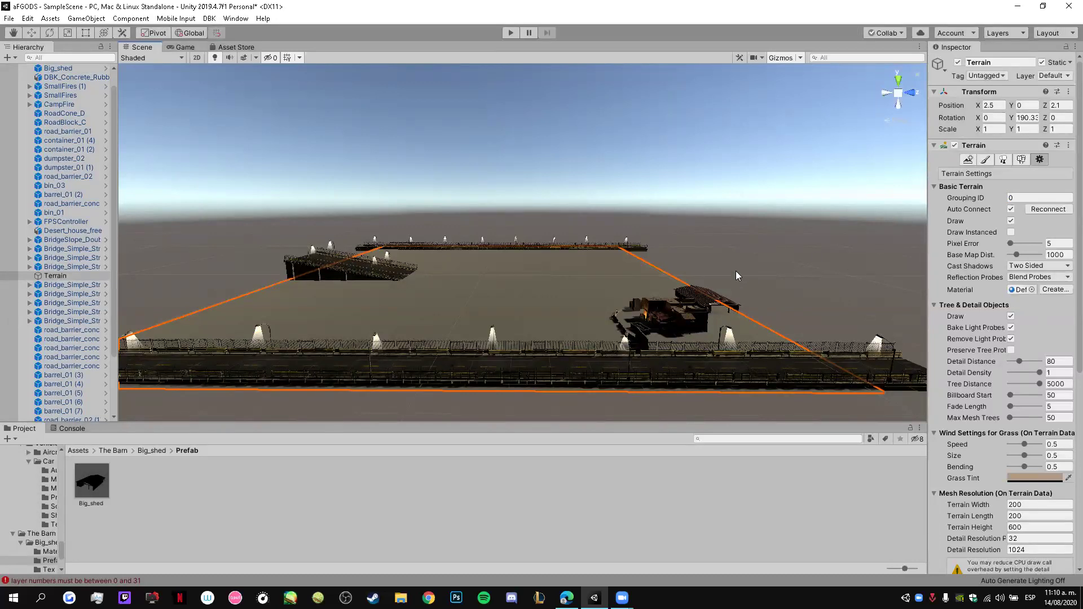
scroll(735, 275, up, 6)
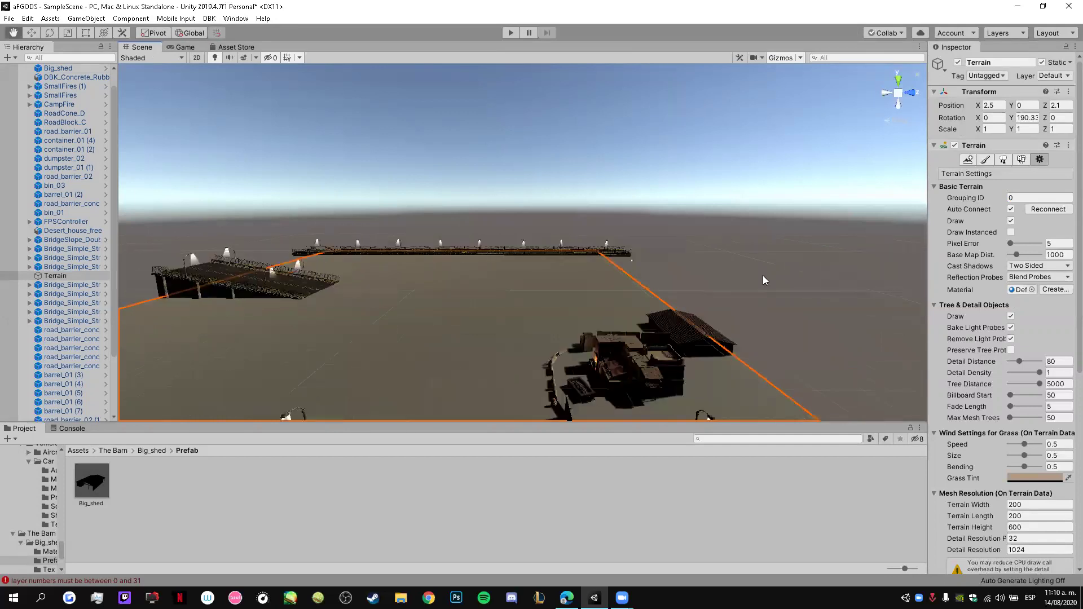
scroll(764, 280, down, 3)
click(272, 472)
Step: Check the console error, go back to the Big_shed Prefab folder, and zoom over the sheds and bridge
click(72, 429)
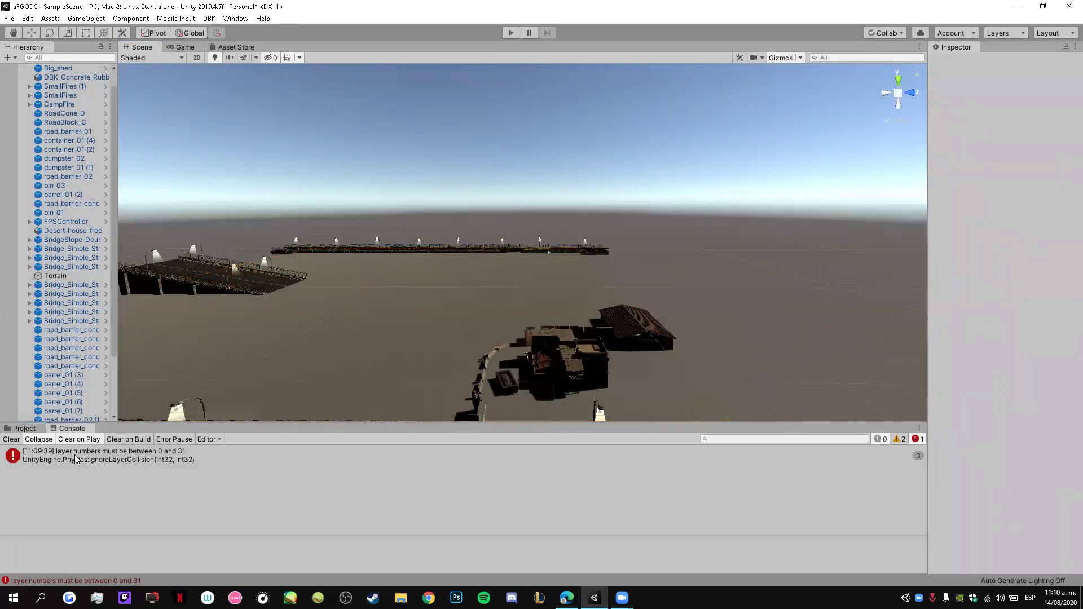
click(23, 429)
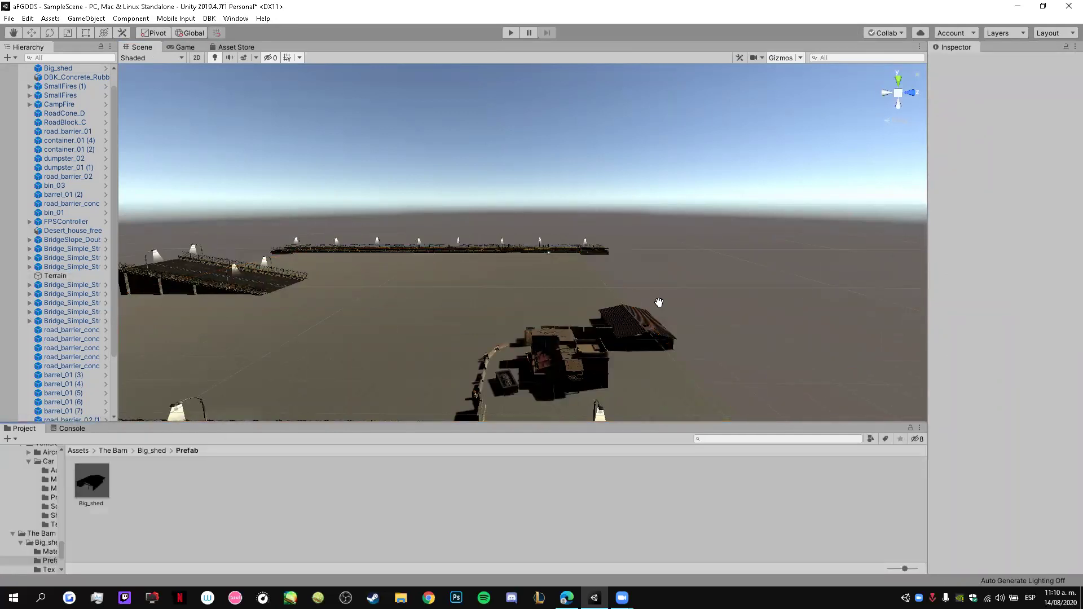
middle_drag(659, 302, 564, 313)
scroll(564, 314, up, 3)
scroll(505, 296, up, 3)
scroll(542, 254, up, 3)
scroll(584, 211, up, 3)
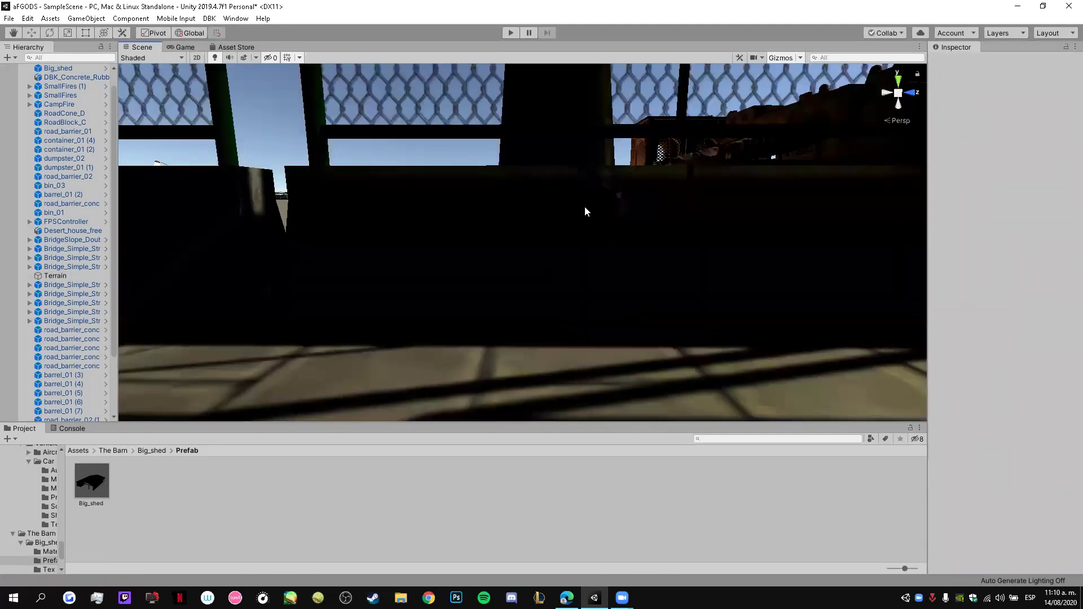
scroll(585, 212, down, 10)
scroll(609, 246, down, 3)
scroll(649, 299, down, 3)
scroll(683, 348, down, 3)
Step: Orbit to an overhead view of the town and select the BridgeSlope_Double bridge
mouse_move(683, 348)
alt+mouse_down()
mouse_move(652, 341)
mouse_move(626, 266)
alt+mouse_up()
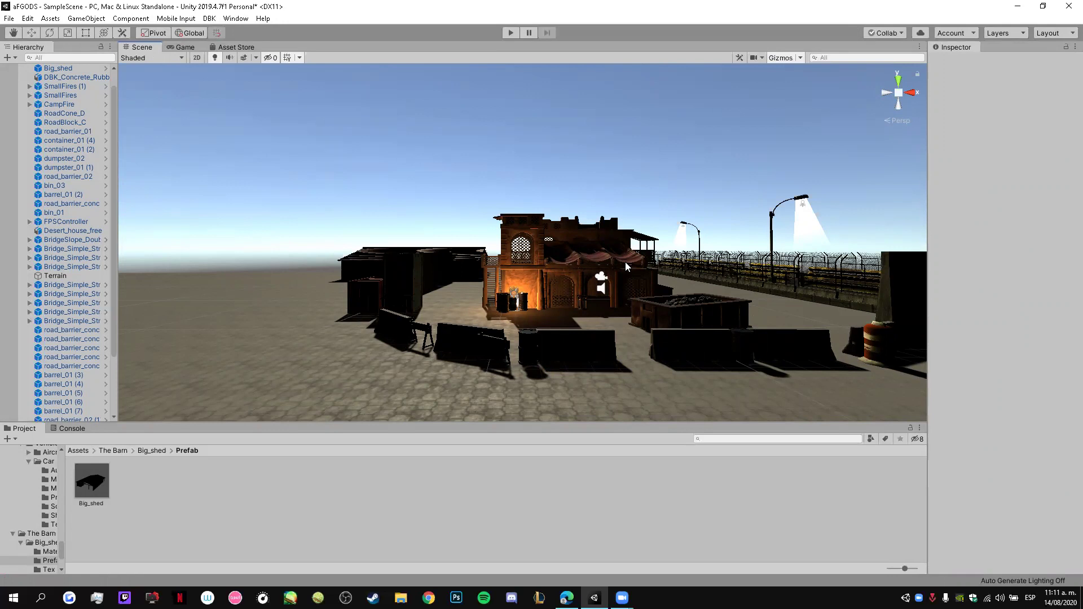
mouse_move(623, 265)
alt+mouse_down()
mouse_move(329, 257)
mouse_move(448, 242)
alt+mouse_up()
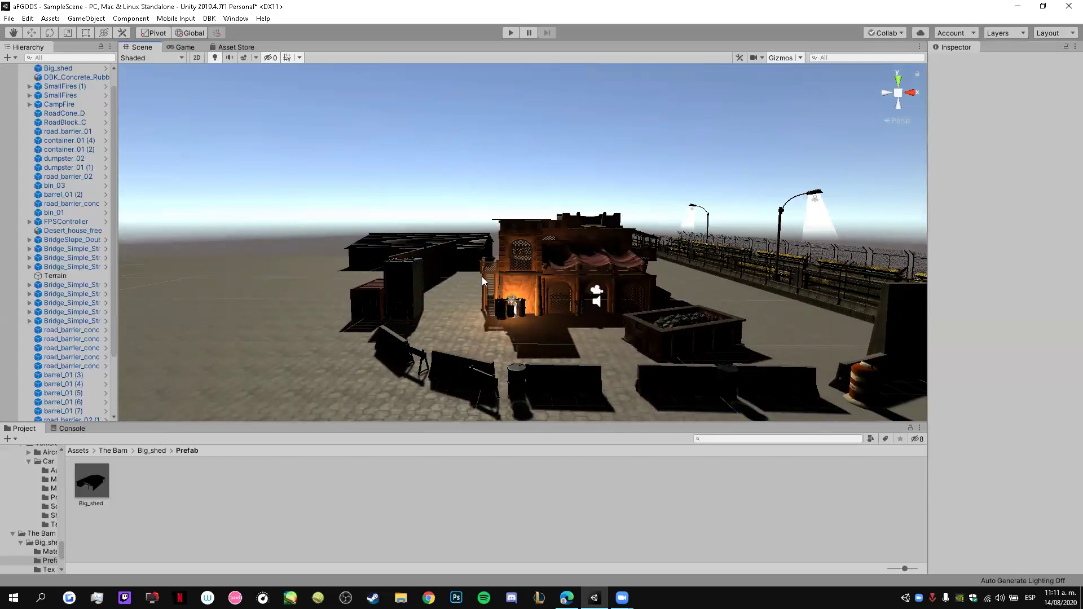
alt+drag(482, 277, 368, 173)
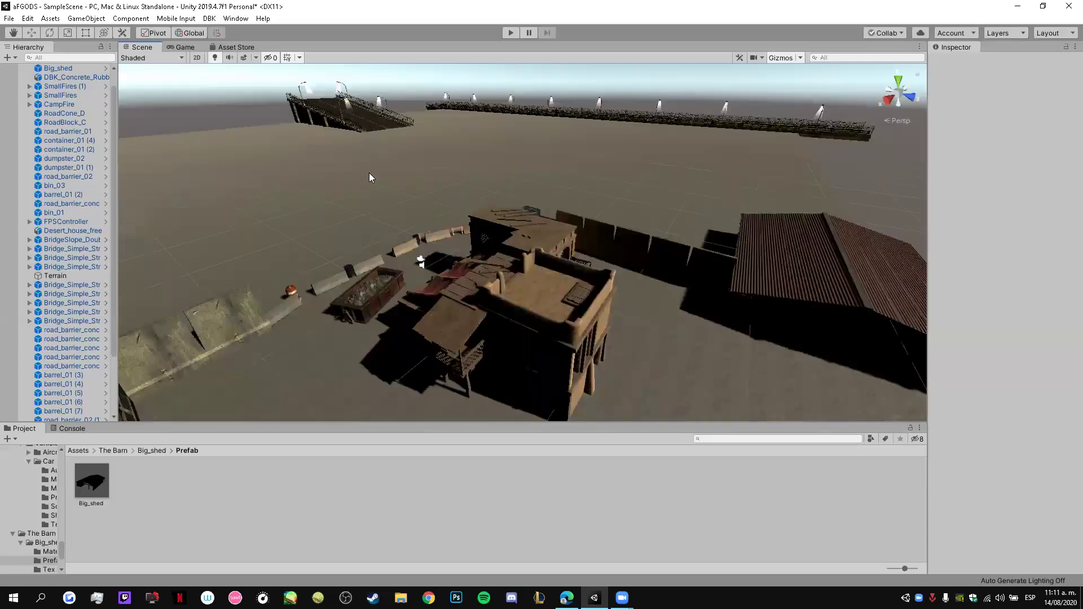
click(356, 110)
mouse_move(434, 260)
alt+mouse_down()
mouse_move(596, 254)
mouse_move(487, 168)
alt+mouse_up()
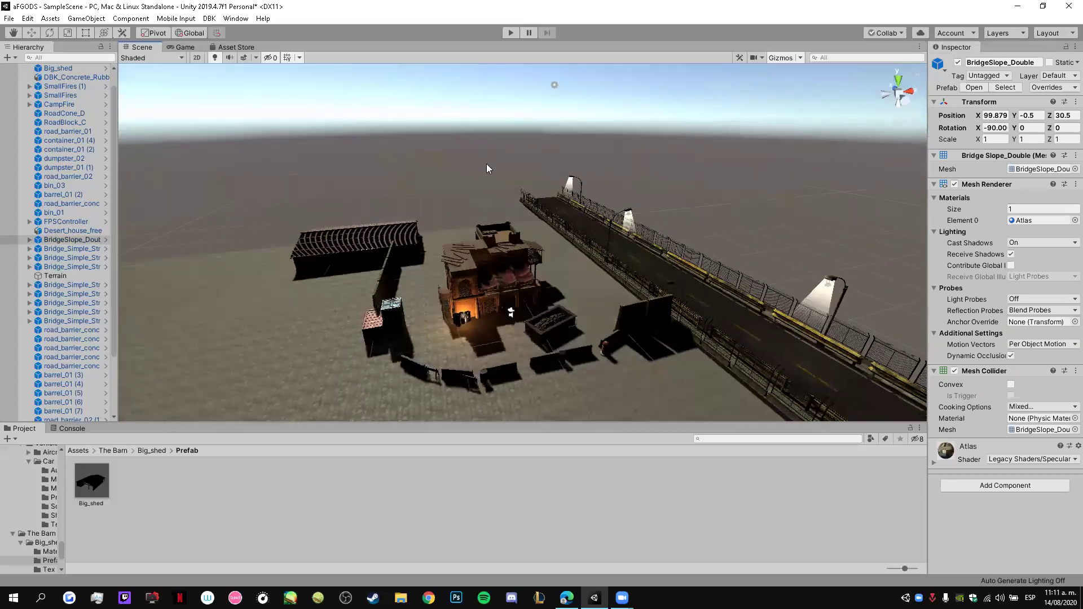
Step: Change the Terrain Width from 200 to 100 and edit the Terrain Length
click(225, 307)
click(1034, 503)
text(100)
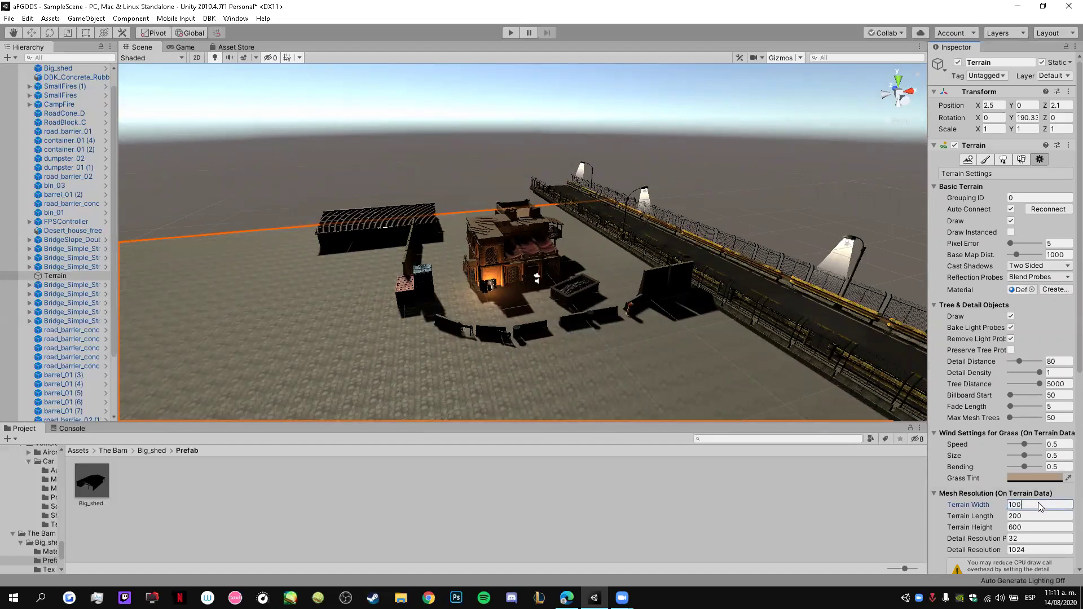
click(1030, 515)
text(100)
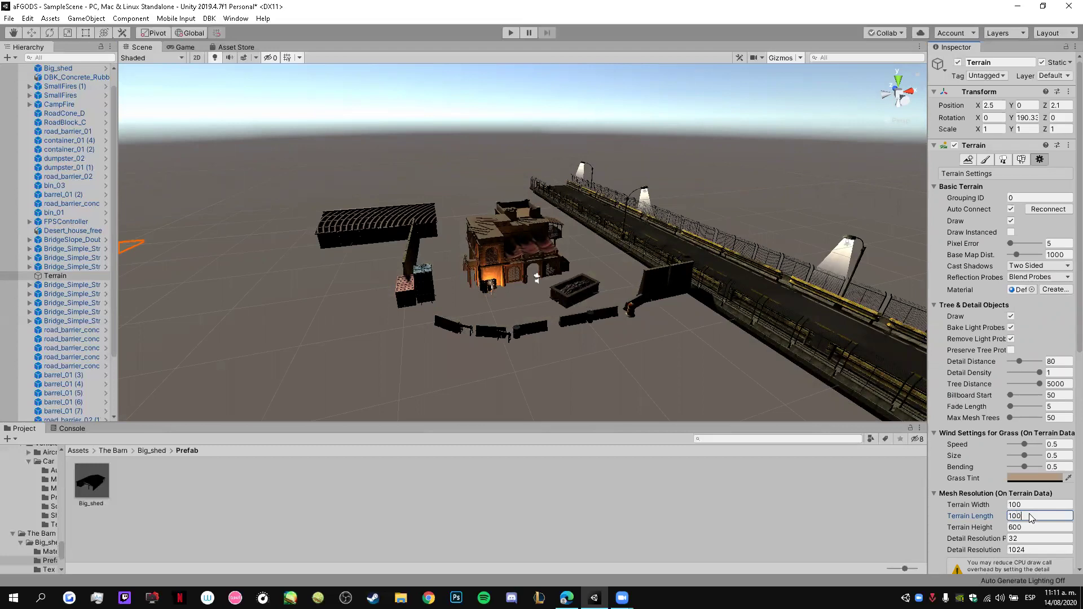
click(480, 172)
scroll(392, 185, down, 3)
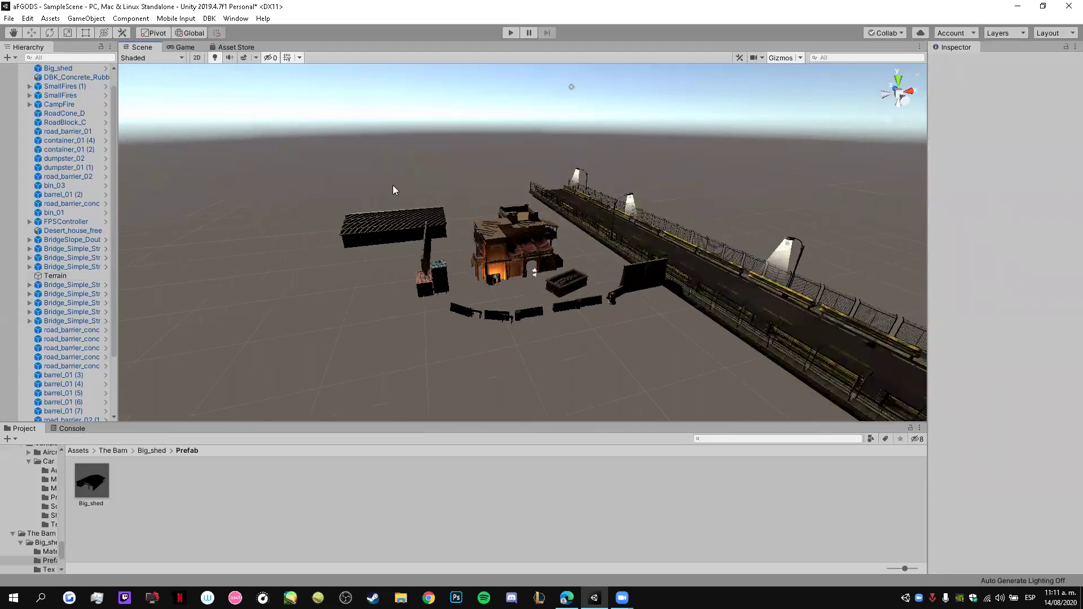
scroll(365, 233, down, 3)
alt+drag(310, 249, 450, 162)
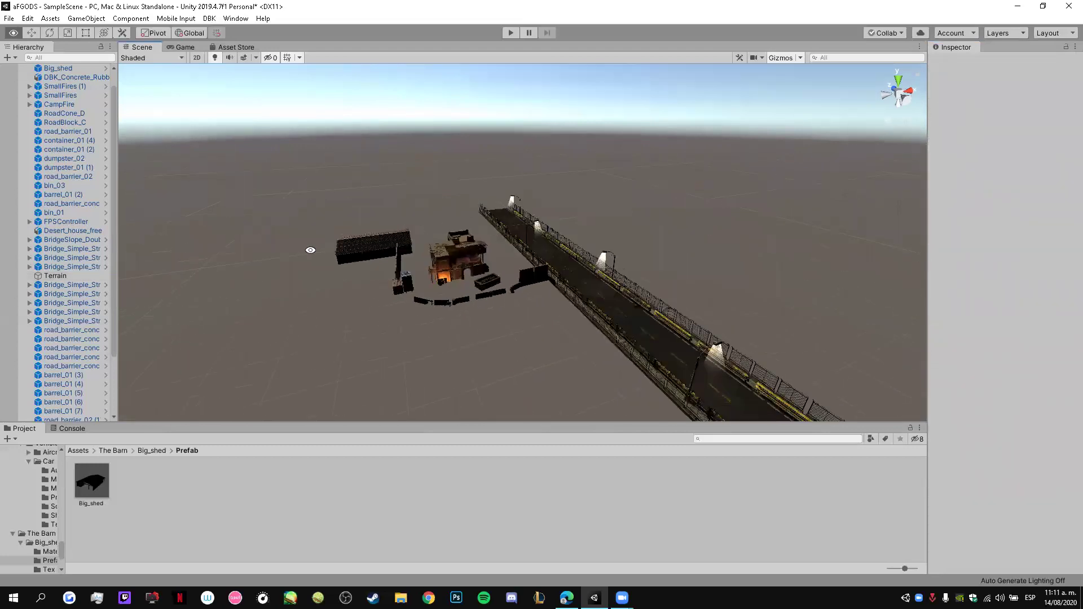
Step: Drag the Terrain along its Z axis to about Z 102.5, beneath the town buildings
click(449, 169)
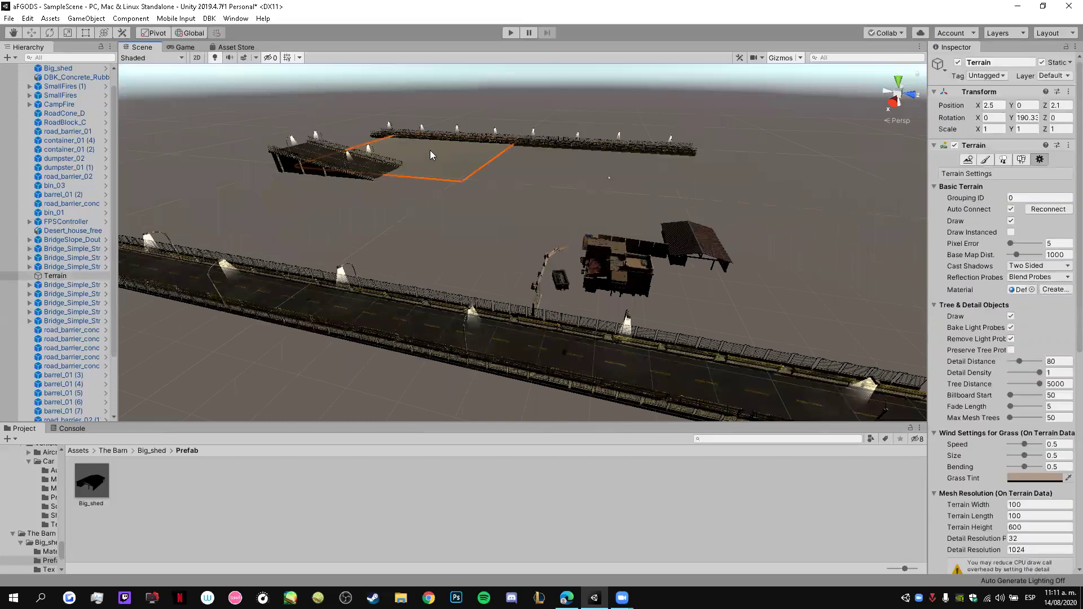
mouse_move(434, 141)
mouse_down()
mouse_move(532, 152)
mouse_move(524, 192)
mouse_up()
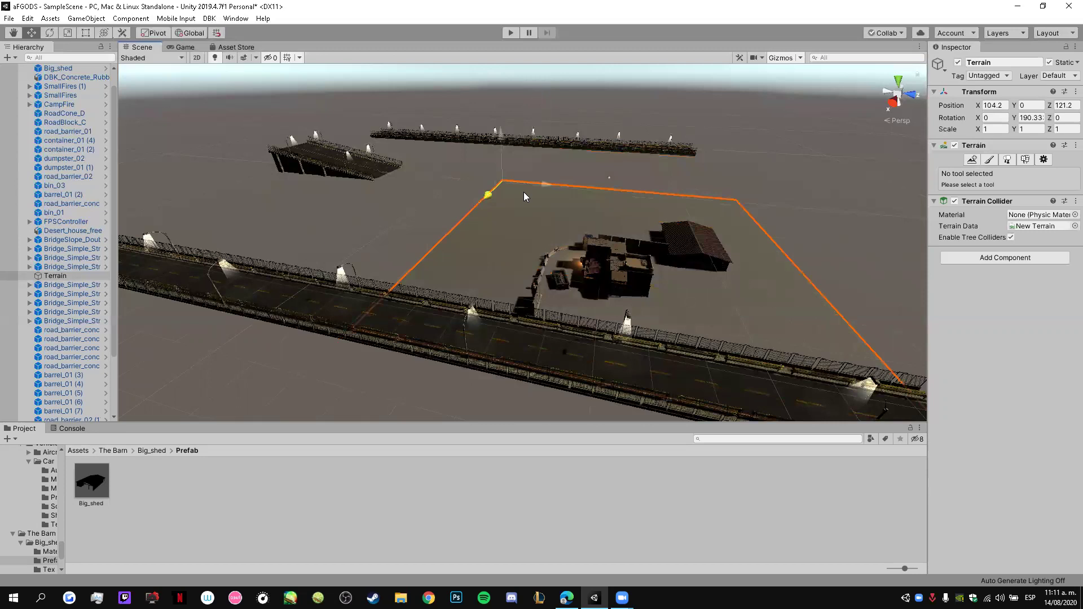
click(712, 159)
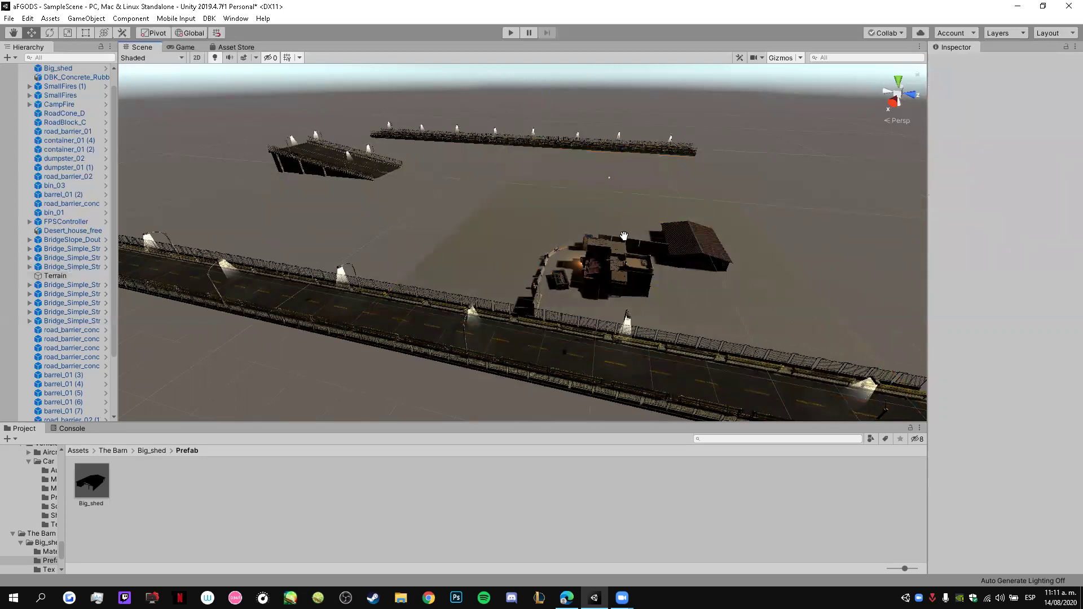
click(518, 188)
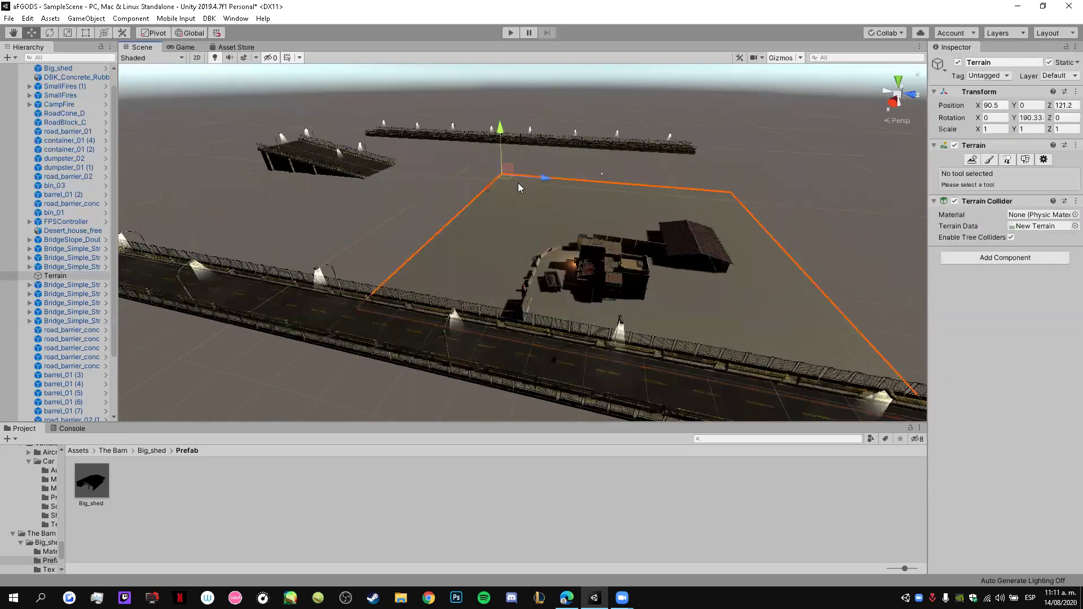
drag(536, 179, 505, 173)
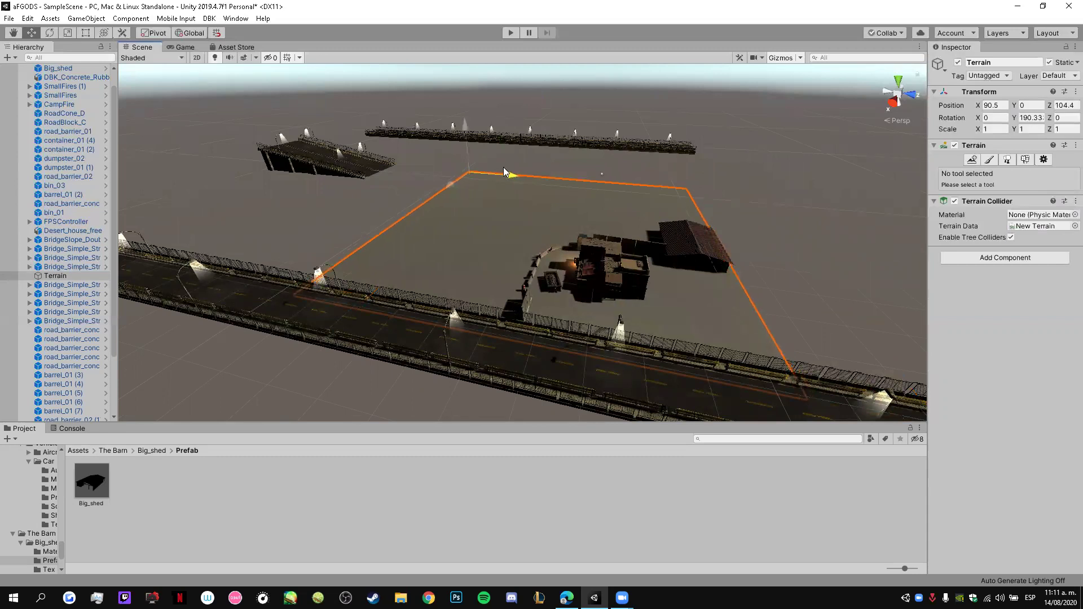
click(778, 220)
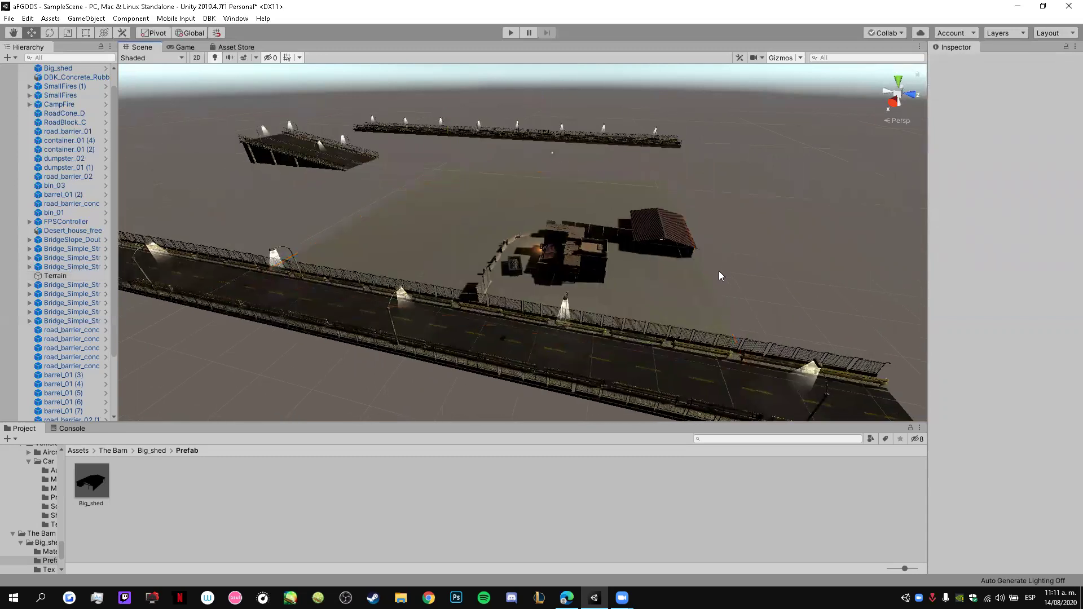
middle_drag(721, 278, 508, 223)
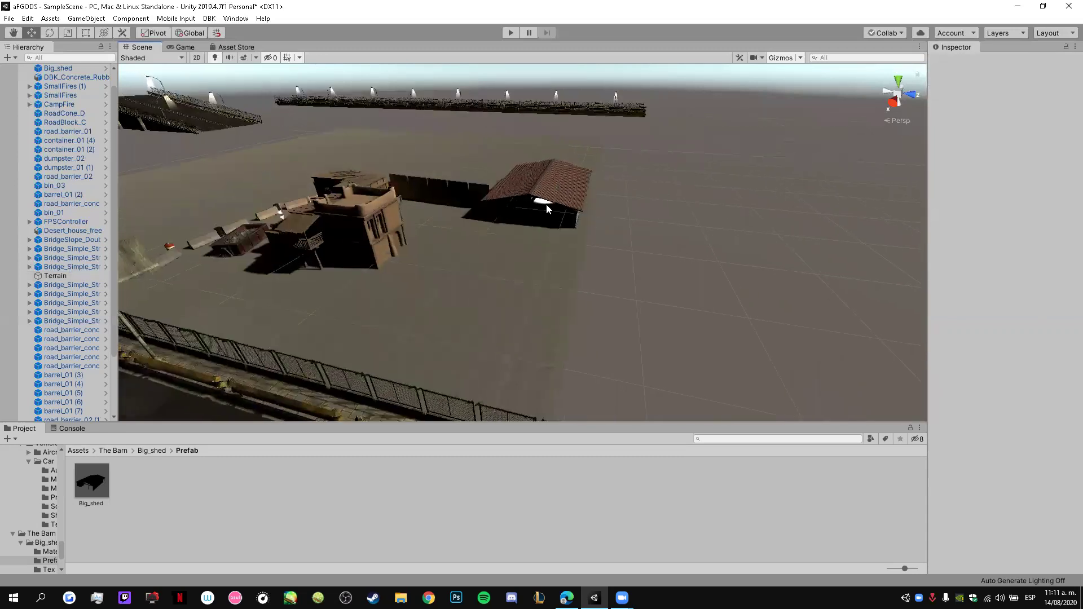
click(453, 159)
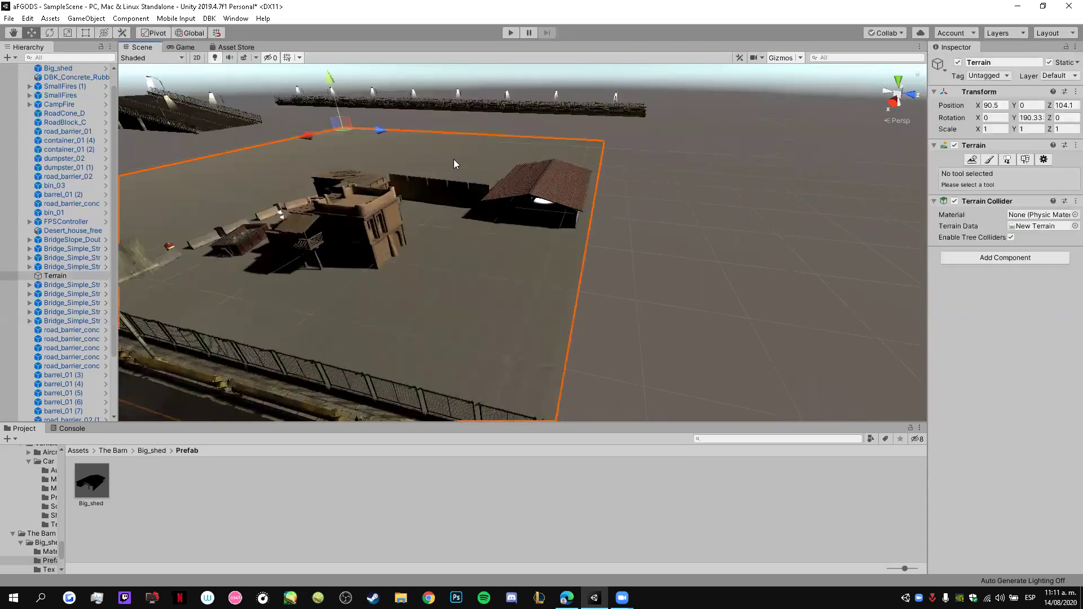
drag(380, 130, 374, 132)
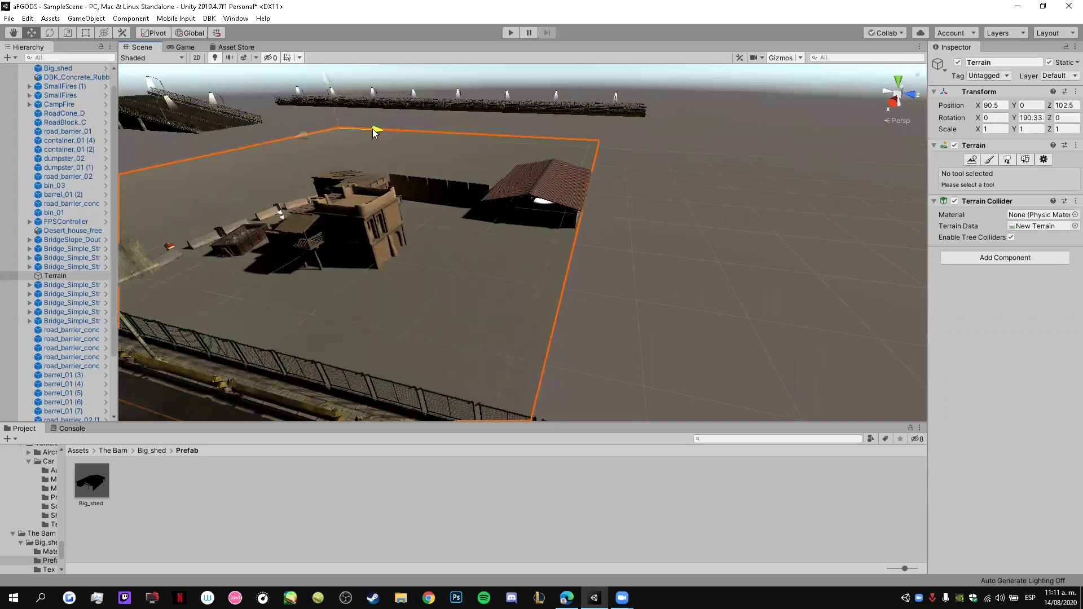
click(605, 174)
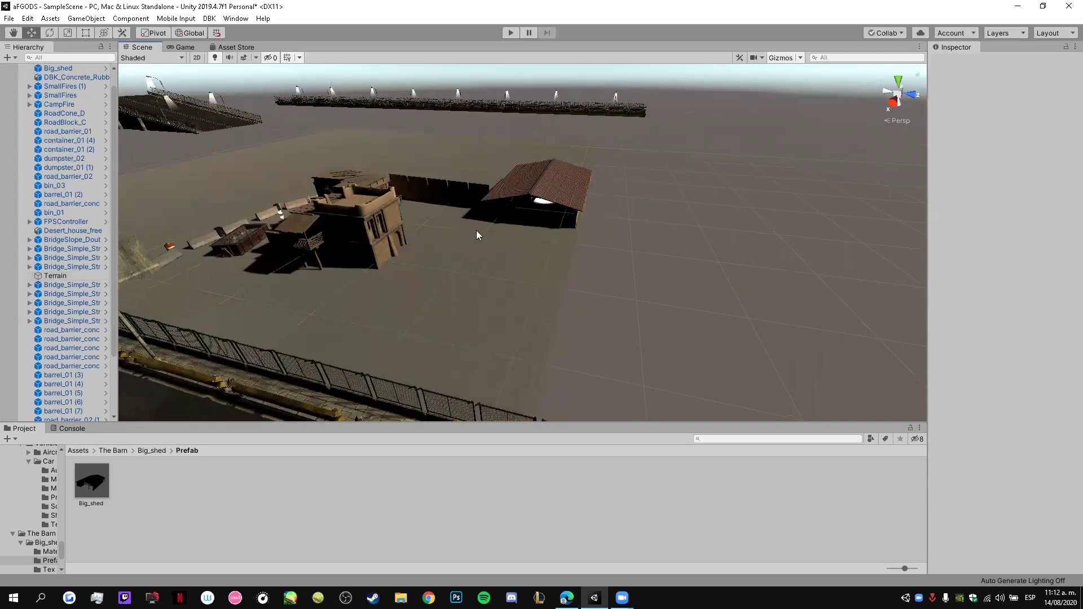
middle_drag(477, 232, 495, 245)
right_drag(495, 246, 551, 308)
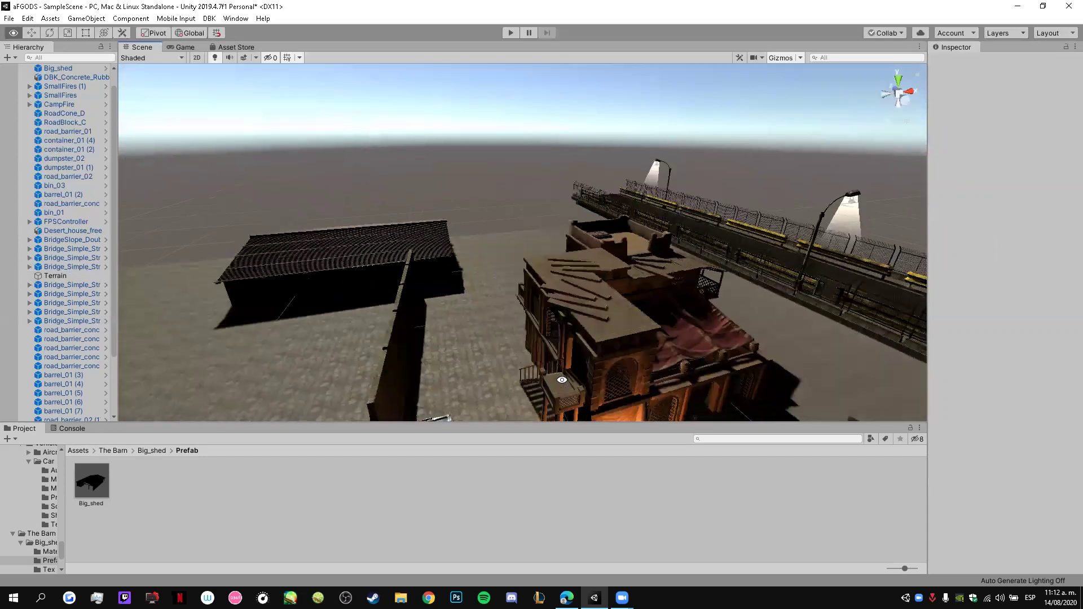
Step: Fly the view into the shed and delete its spot light
scroll(552, 308, down, 5)
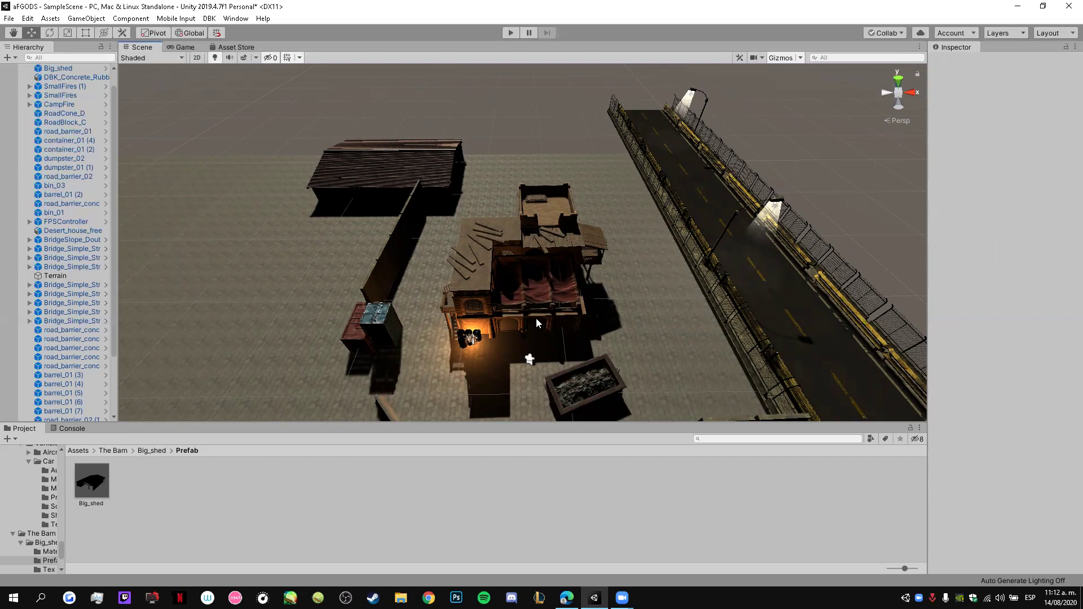
scroll(522, 302, down, 3)
scroll(519, 249, up, 3)
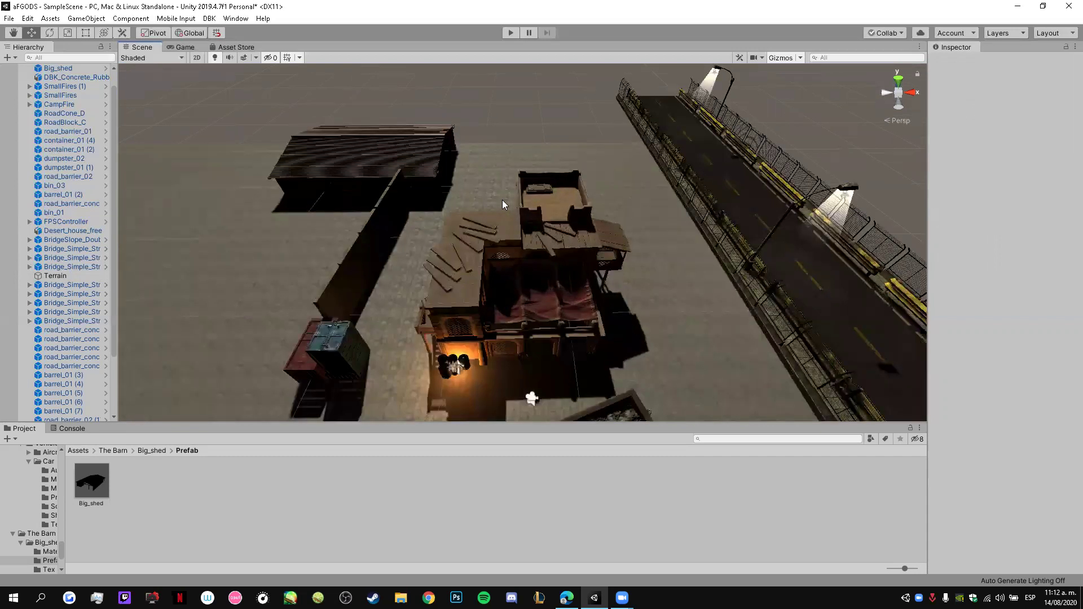
scroll(502, 199, up, 3)
scroll(496, 179, up, 2)
right_drag(516, 183, 577, 205)
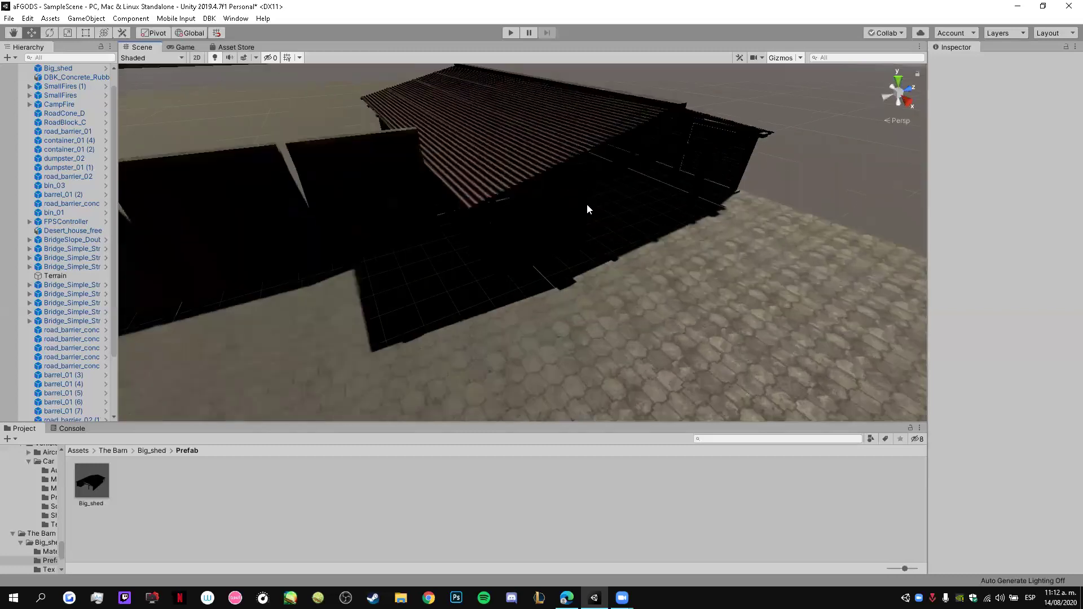
scroll(586, 204, up, 3)
mouse_move(698, 206)
right_down()
mouse_move(746, 201)
mouse_move(727, 215)
right_up()
middle_drag(727, 214, 570, 195)
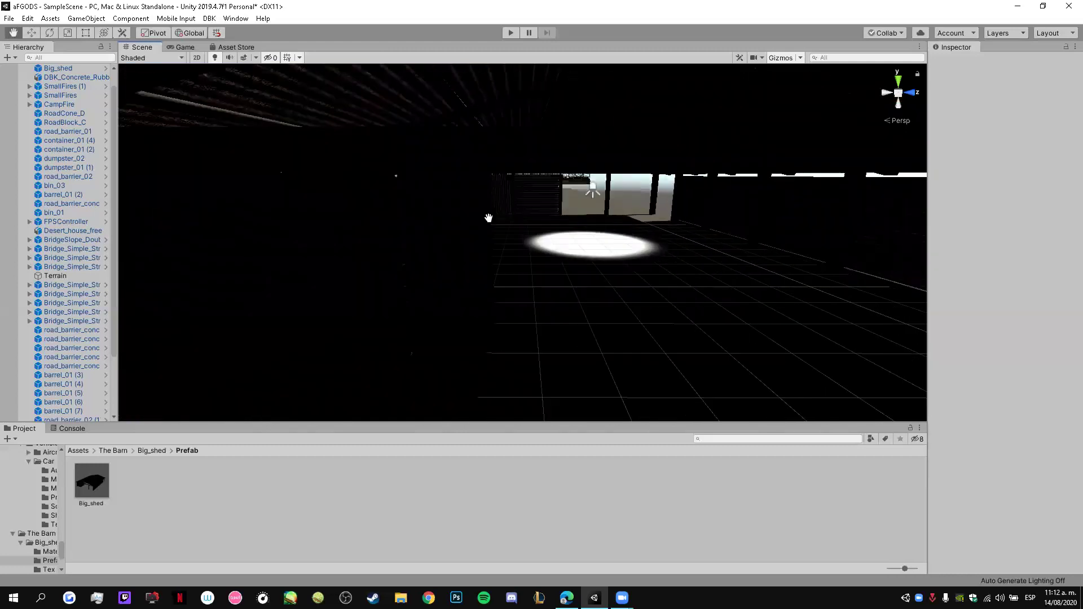
click(570, 192)
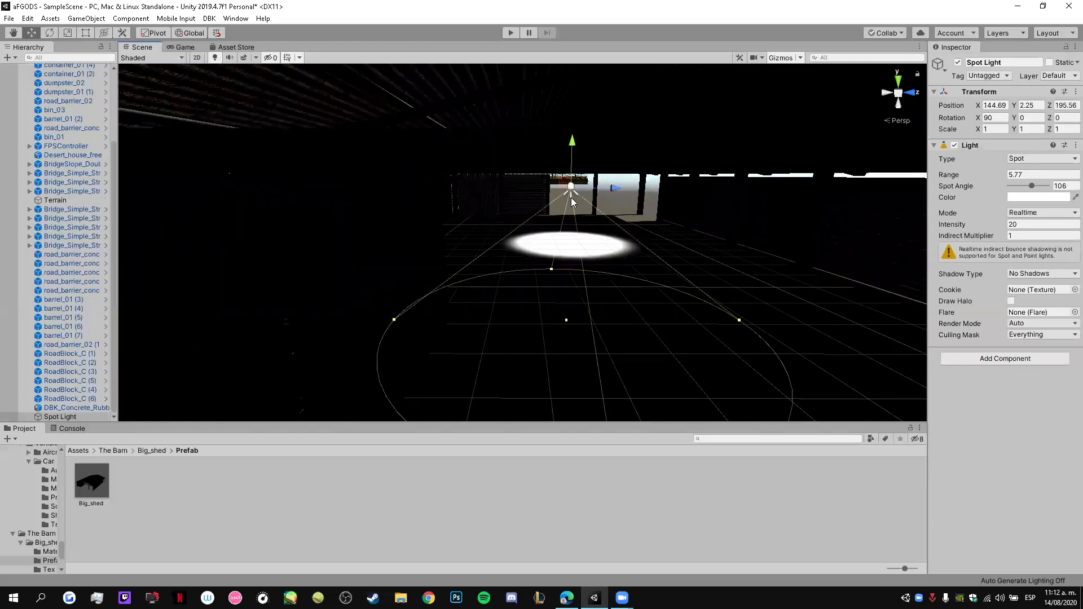
key(Delete)
Step: Add an Area Light in the shed with intensity 200 and range 140
click(86, 18)
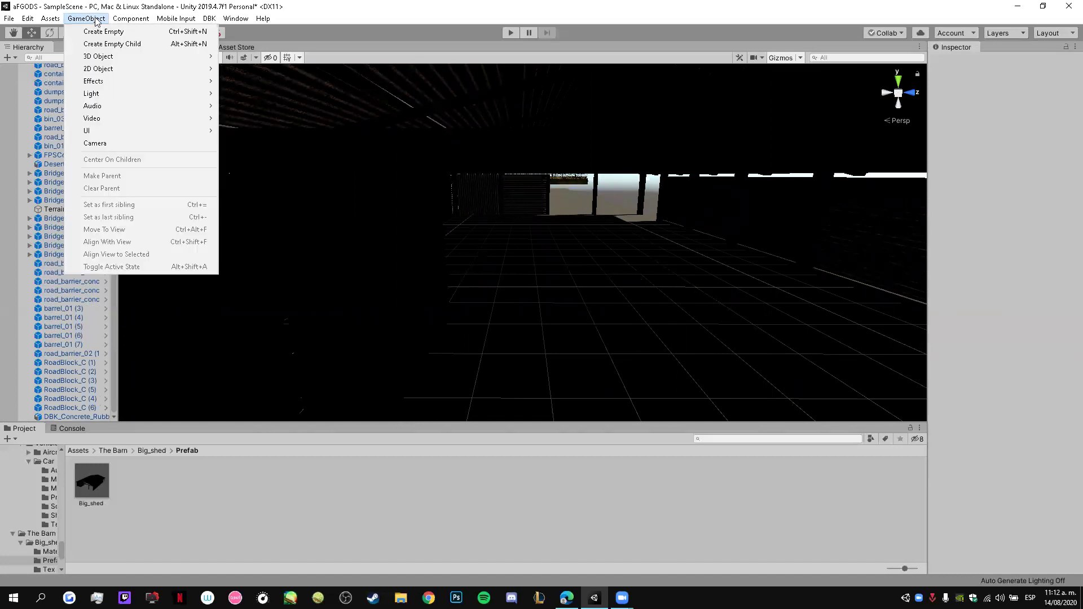
mouse_move(121, 57)
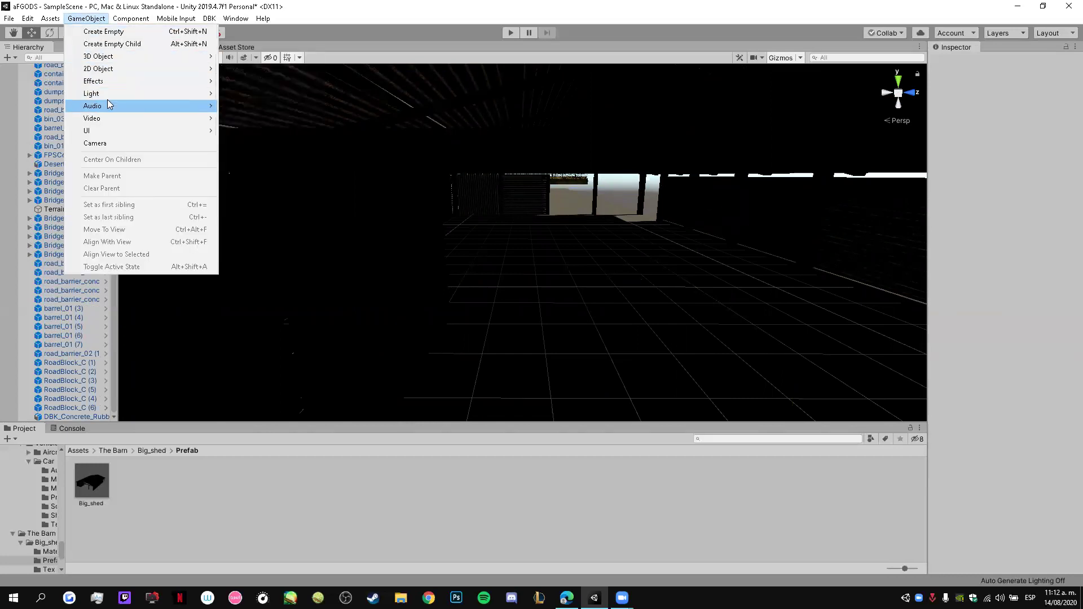
mouse_move(110, 93)
click(270, 131)
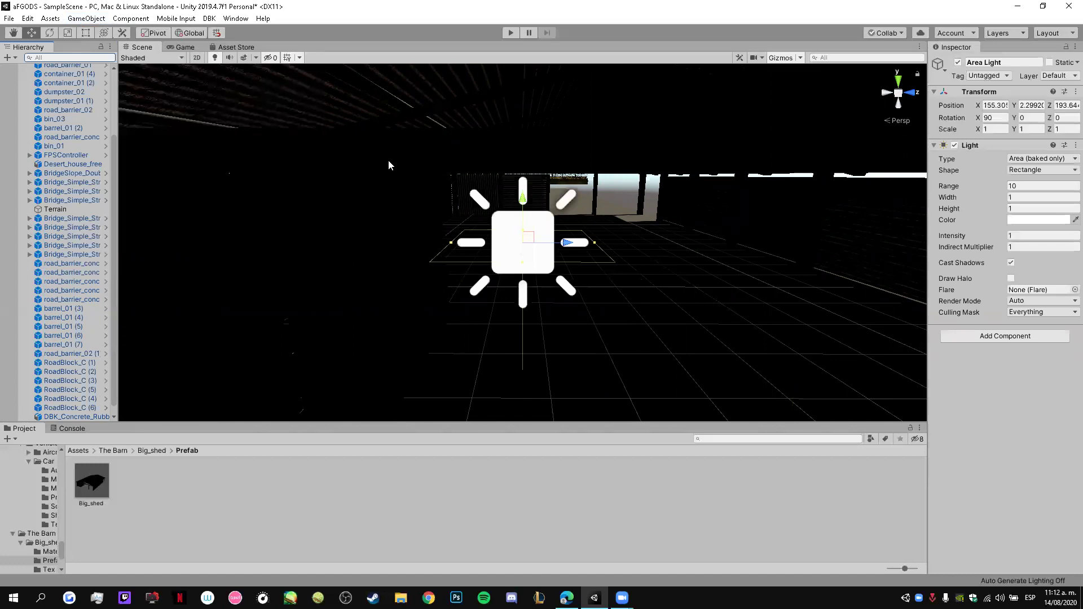
mouse_move(549, 240)
middle_down()
mouse_move(544, 256)
mouse_move(433, 237)
middle_up()
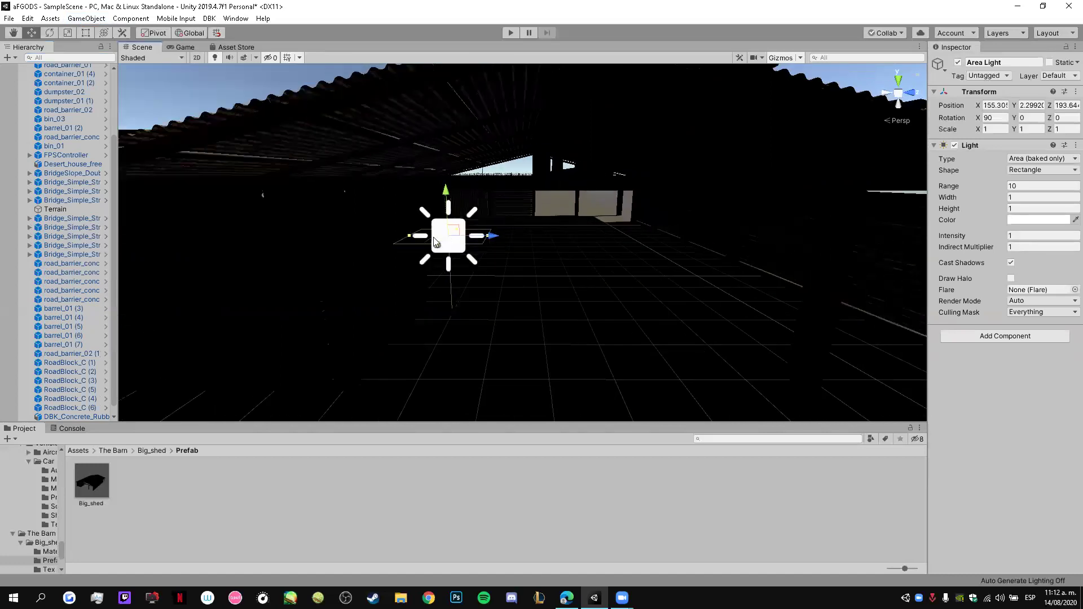
mouse_move(489, 235)
mouse_down()
mouse_move(555, 258)
mouse_move(544, 216)
mouse_move(981, 236)
mouse_up()
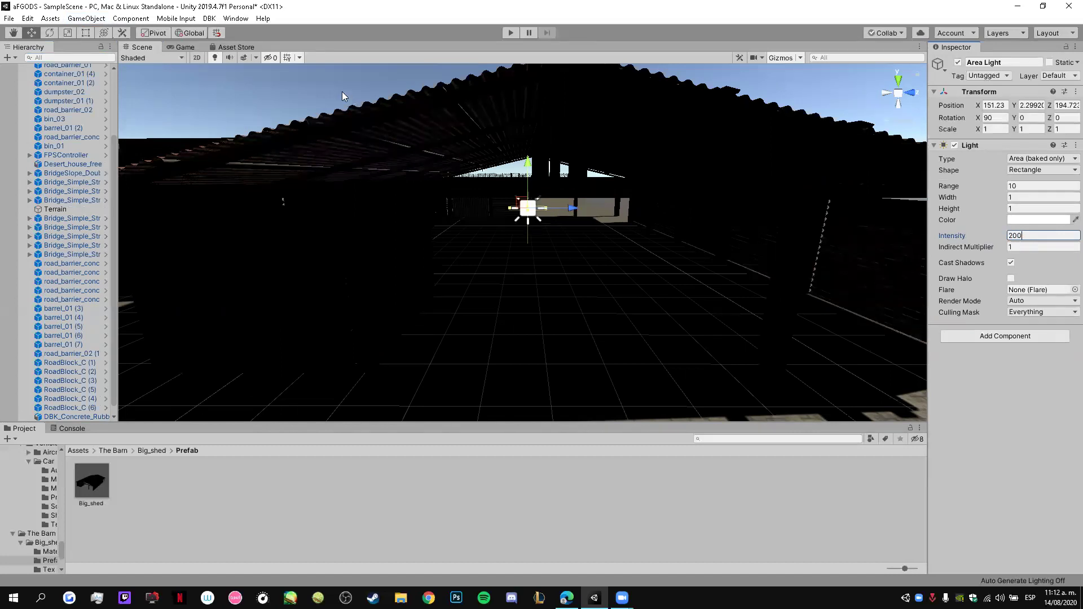
click(528, 213)
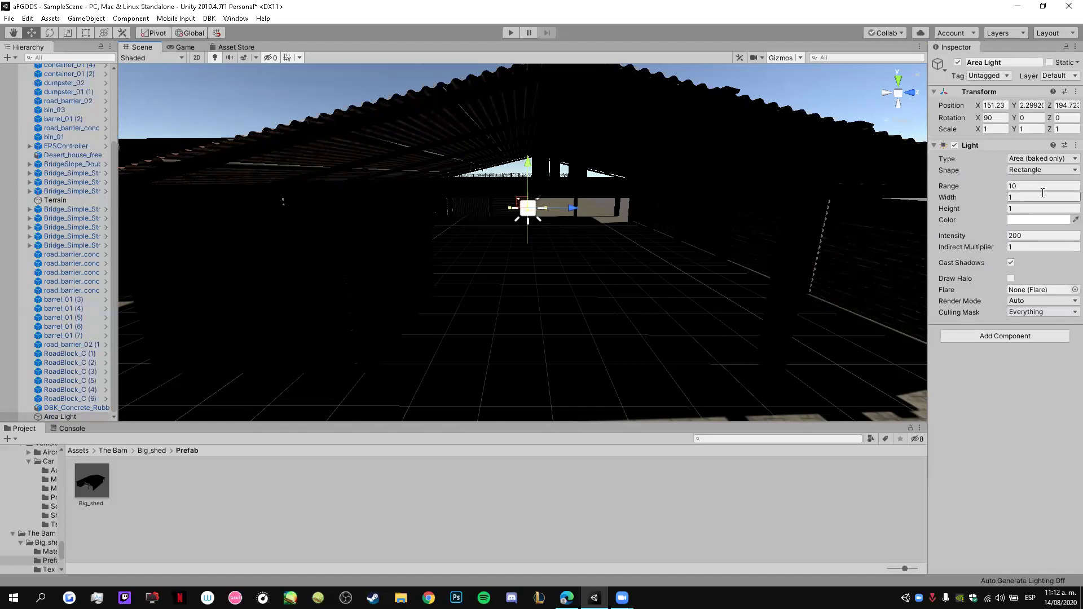
click(956, 188)
drag(956, 188, 2, 201)
Step: Shift the Area Light slightly sideways, then delete it
click(679, 154)
click(526, 208)
drag(527, 208, 555, 211)
key(Delete)
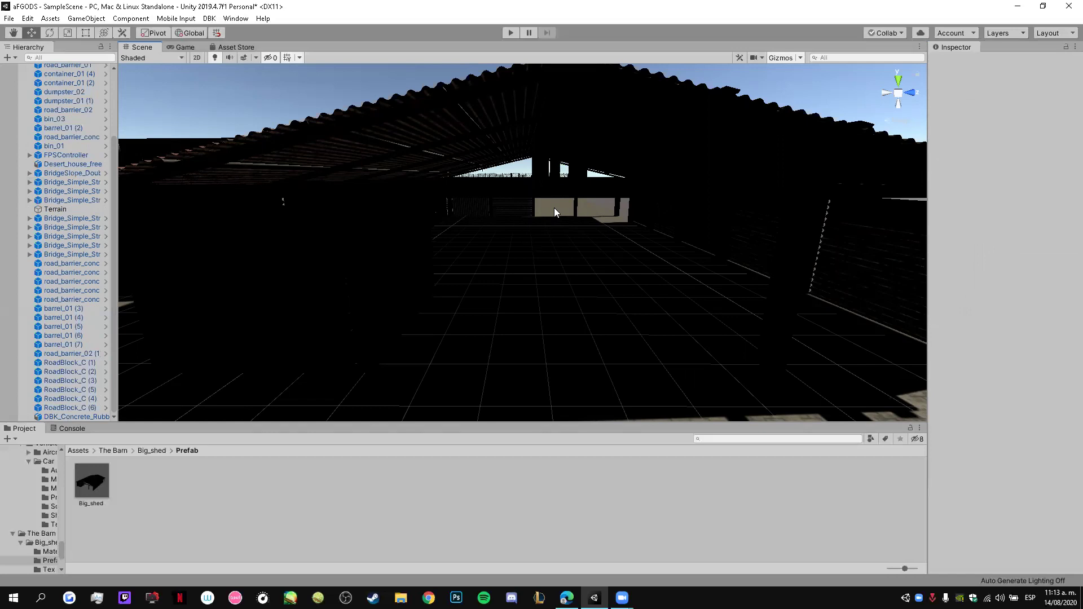
Step: Select the Desert_house_free building, then open My Assets in the Asset Store
mouse_move(460, 228)
alt+mouse_down()
mouse_move(202, 285)
mouse_move(504, 315)
alt+mouse_up()
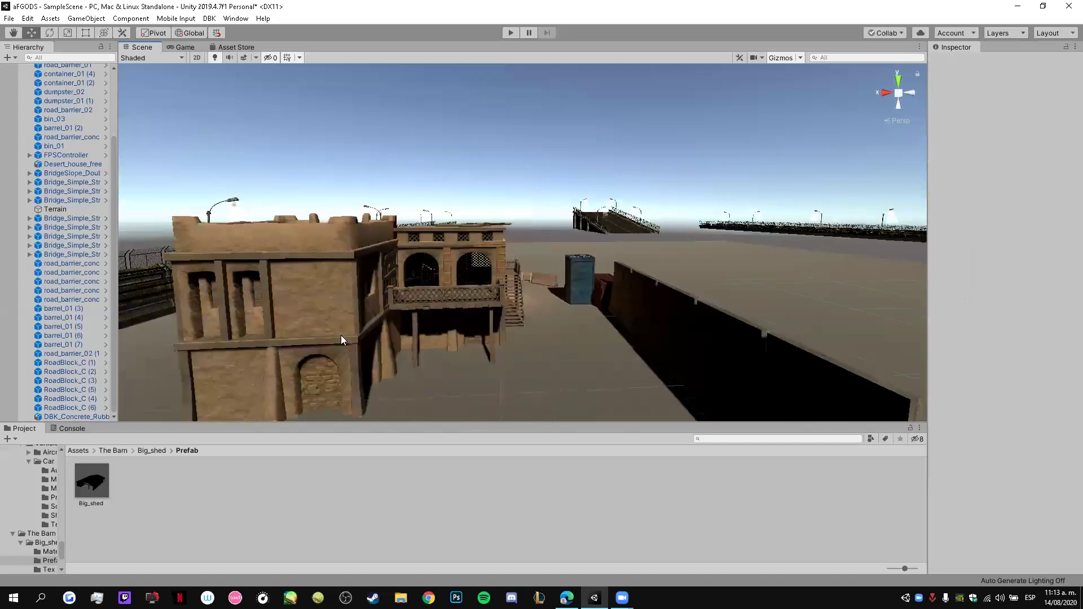
click(341, 335)
click(78, 451)
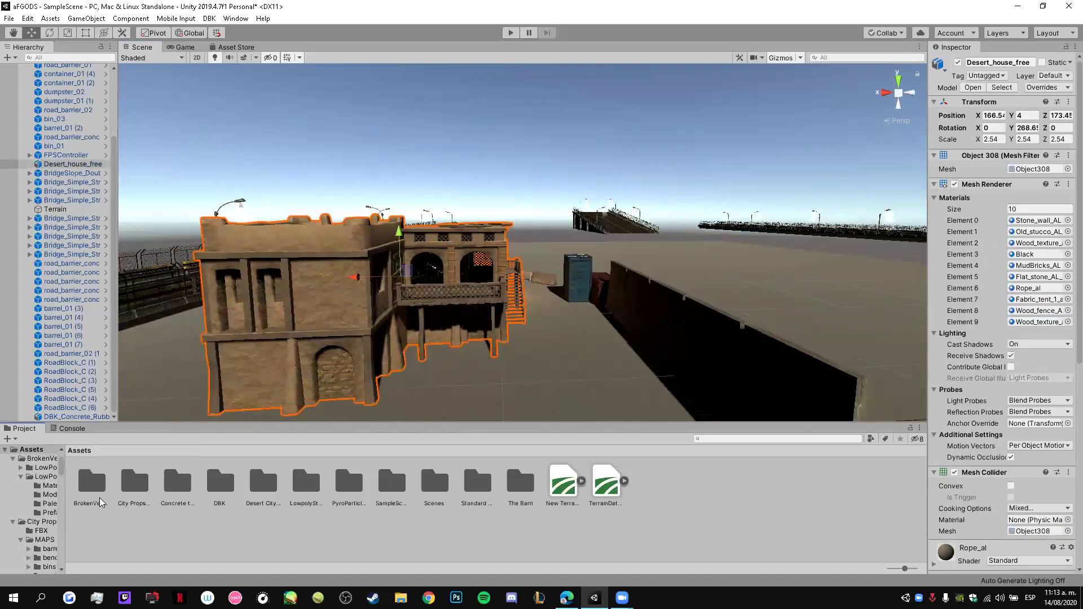
click(240, 47)
click(381, 64)
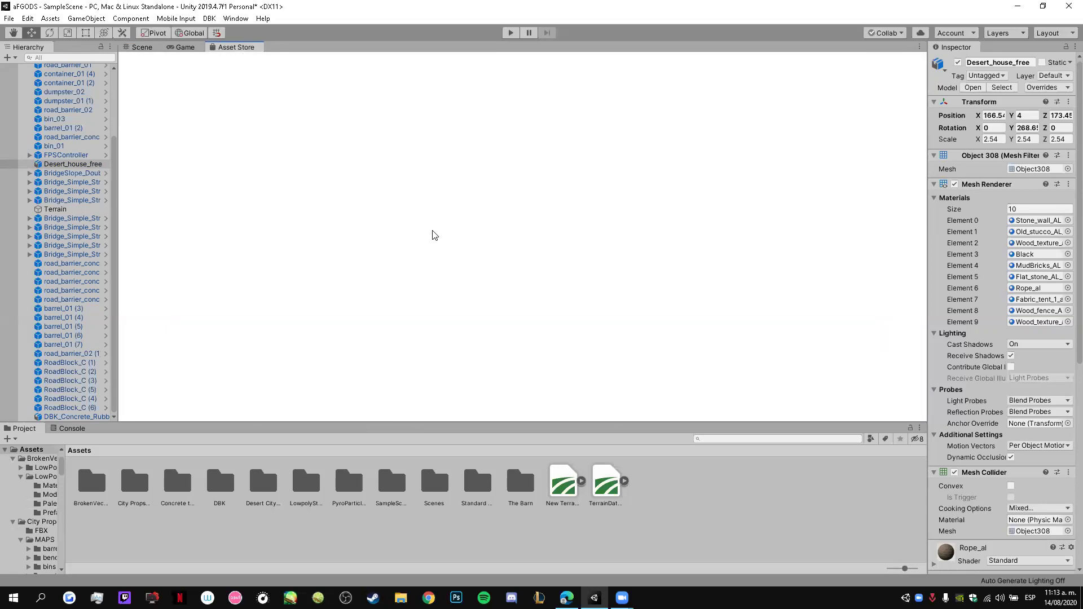
Step: Scroll through the 12 owned packages, including The Barns Free and Desert Set House
scroll(350, 277, down, 5)
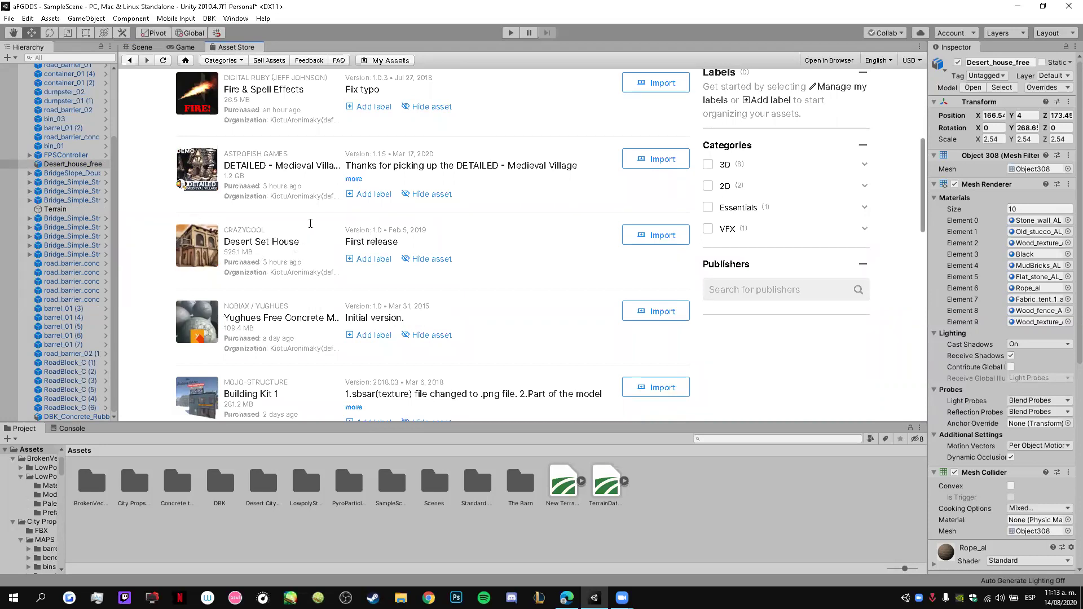
scroll(310, 244, up, 1)
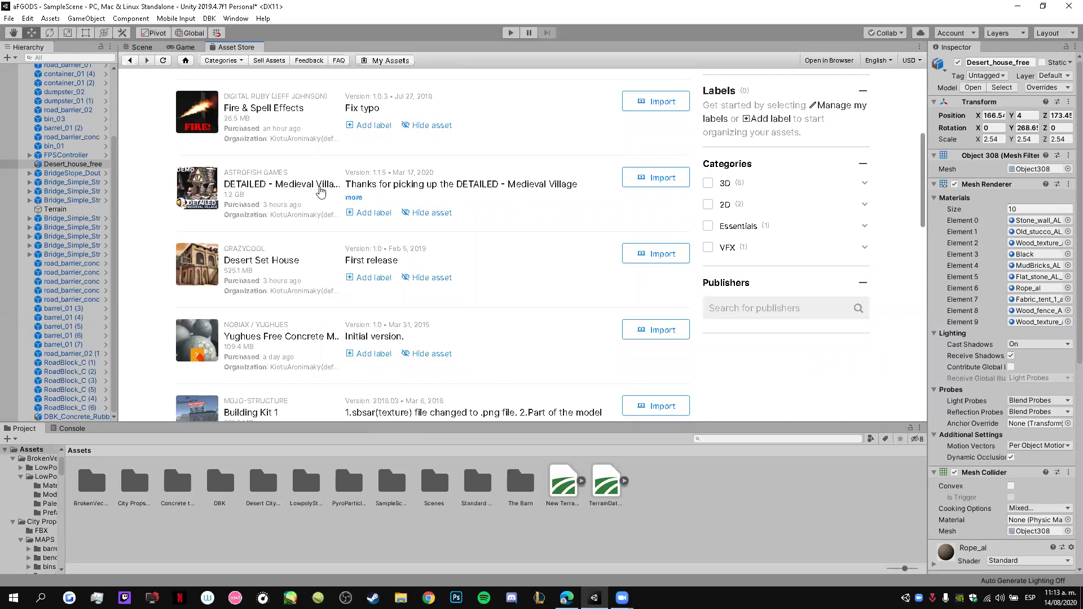
scroll(295, 192, down, 1)
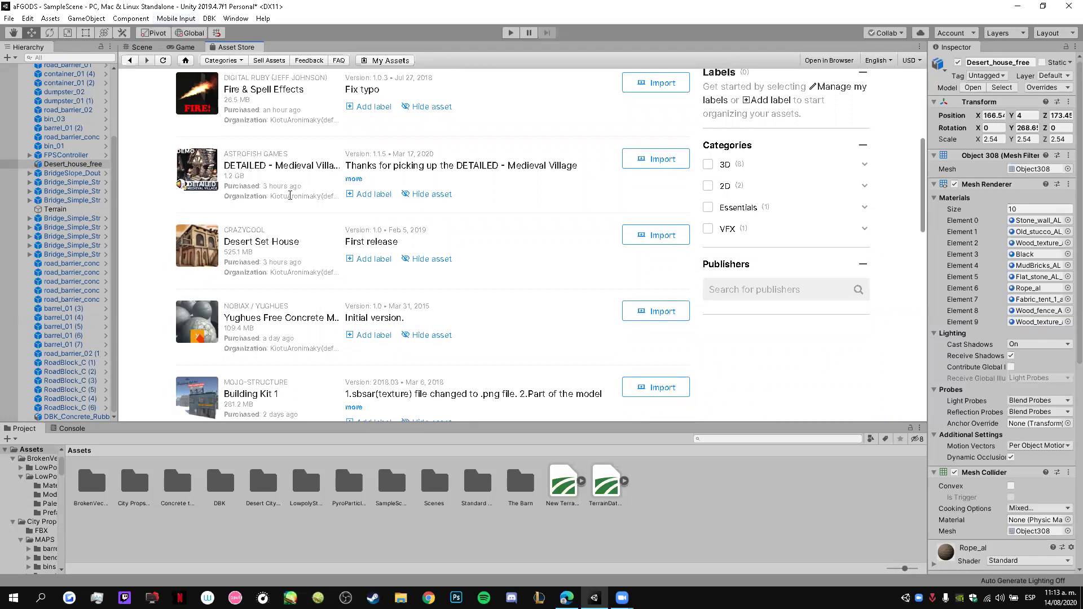
scroll(289, 193, up, 1)
scroll(290, 197, up, 4)
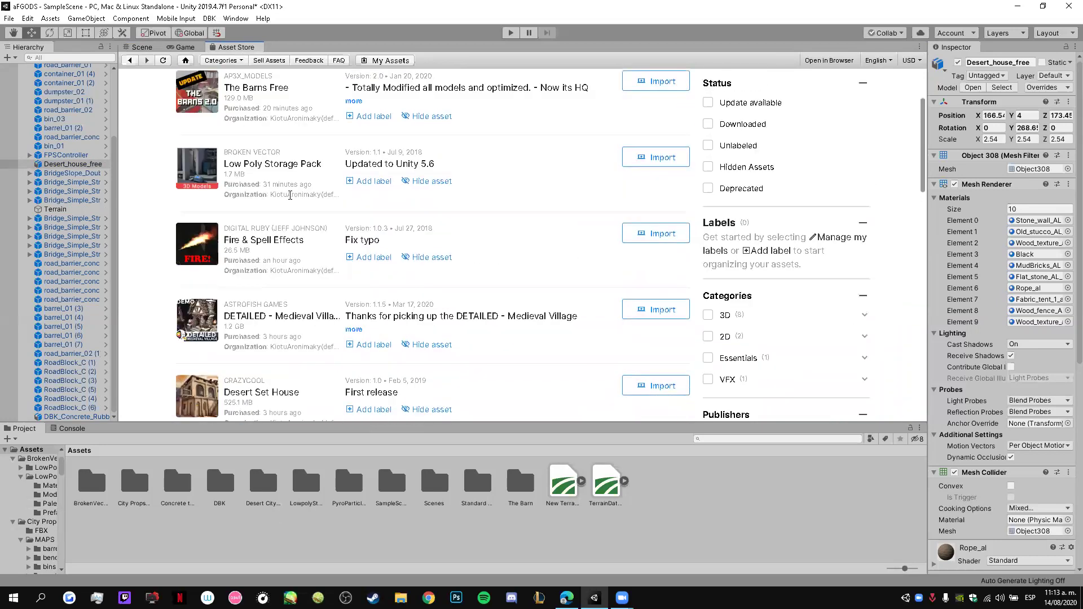
scroll(258, 309, down, 2)
scroll(258, 309, up, 5)
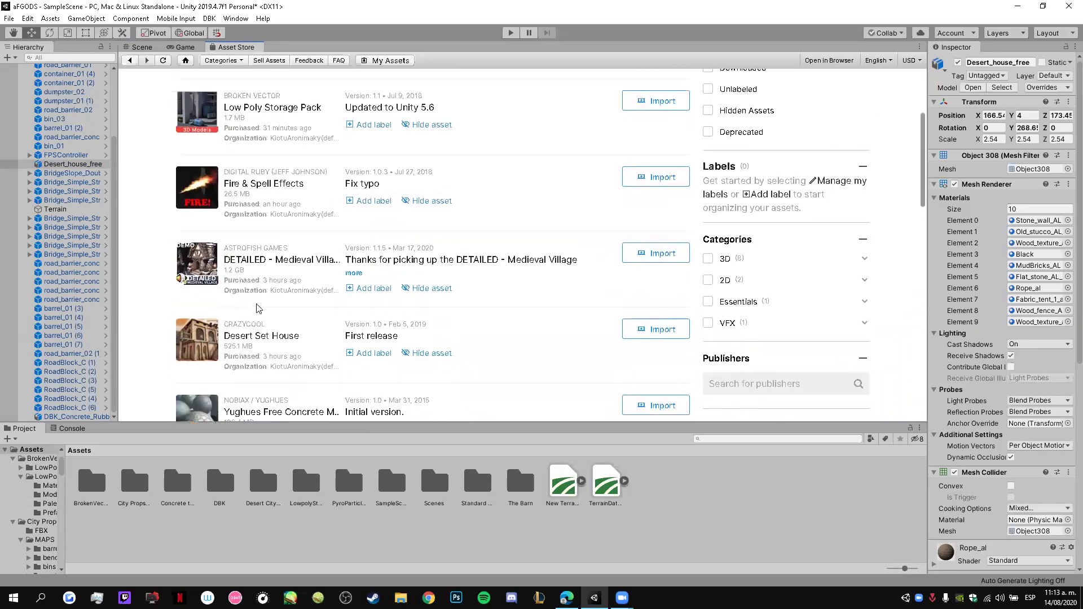
scroll(257, 304, up, 3)
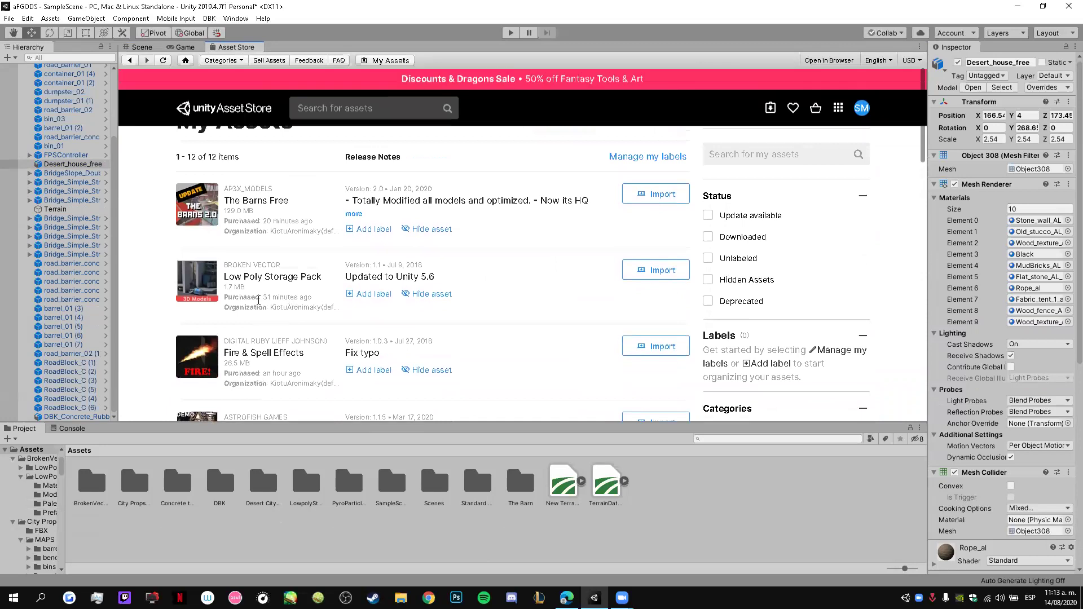
Step: Back in the Scene view, delete the sloped bridge piece and two neighbouring pieces
click(142, 47)
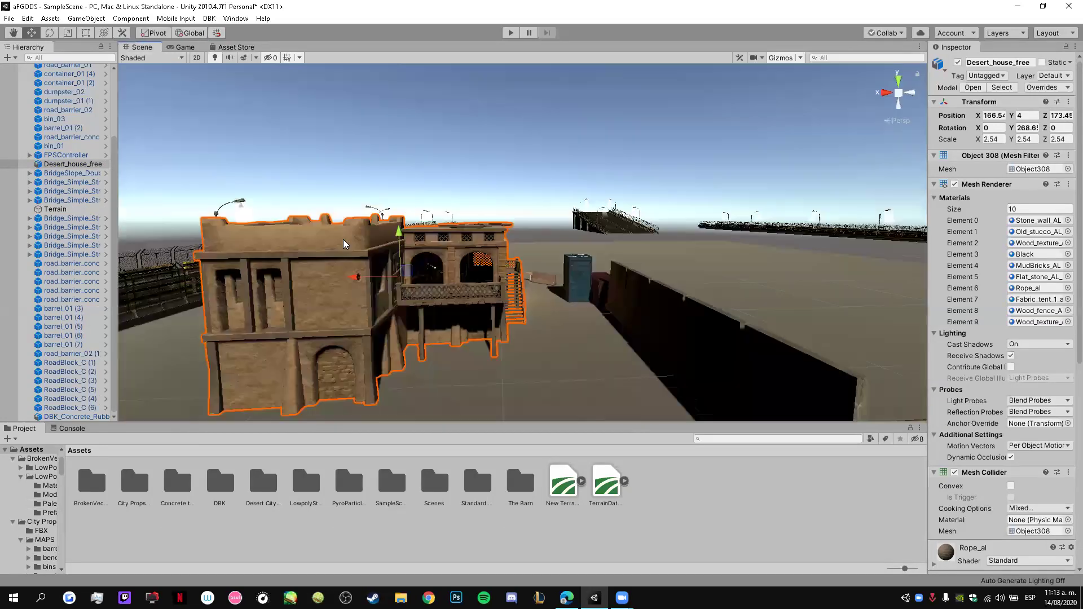
click(629, 248)
key(q)
right_drag(630, 247, 655, 231)
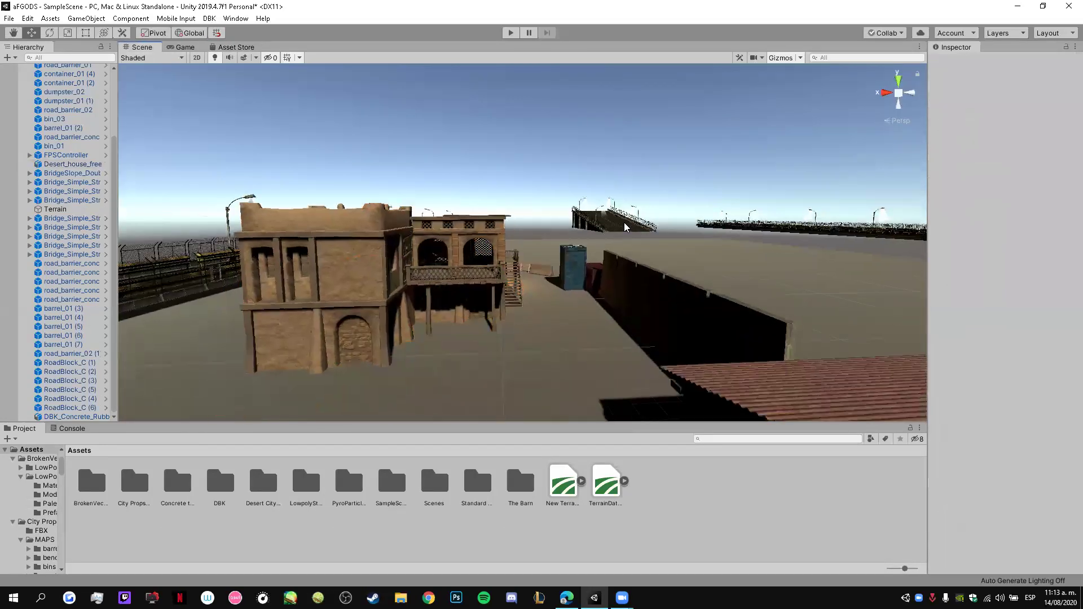
click(655, 230)
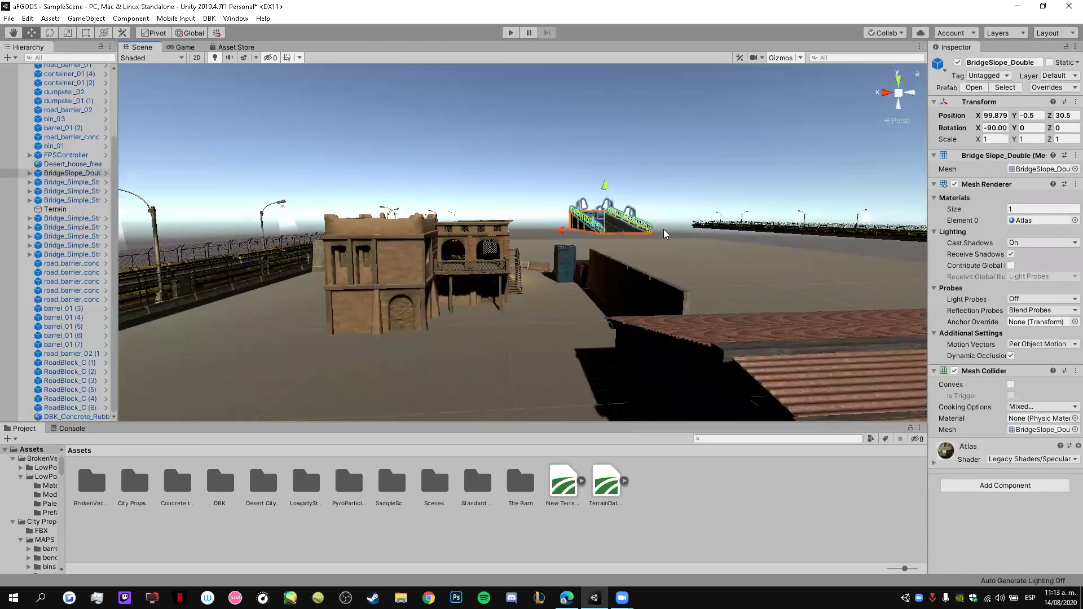
key(Delete)
click(823, 235)
key(Delete)
click(772, 233)
key(Delete)
Step: Centre the Big_shed in view and look around its dark interior
mouse_move(851, 242)
right_down()
mouse_move(600, 204)
mouse_move(709, 223)
mouse_move(671, 257)
right_up()
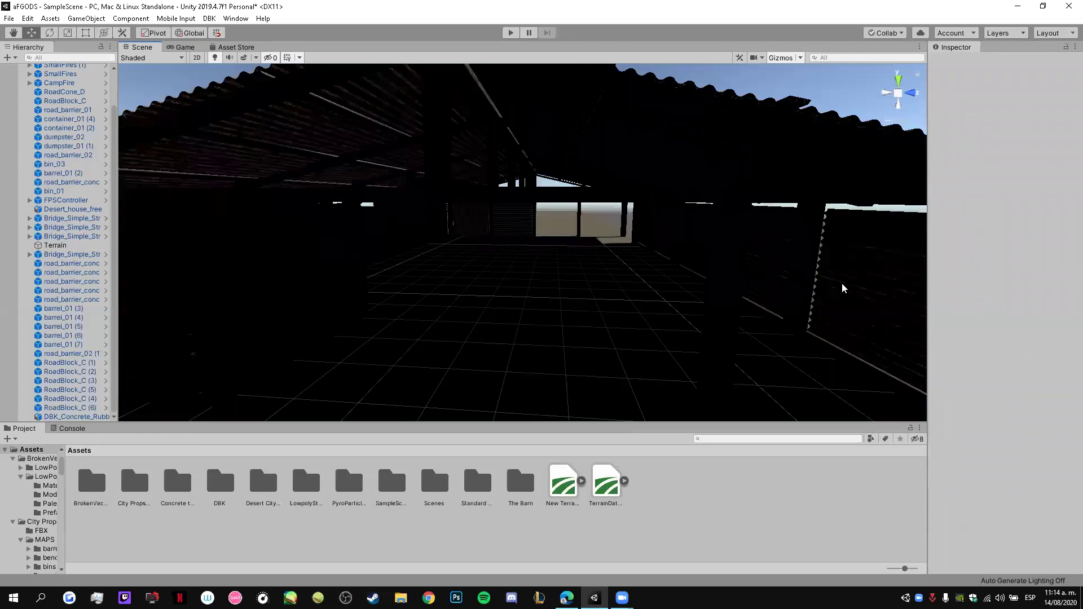
click(842, 288)
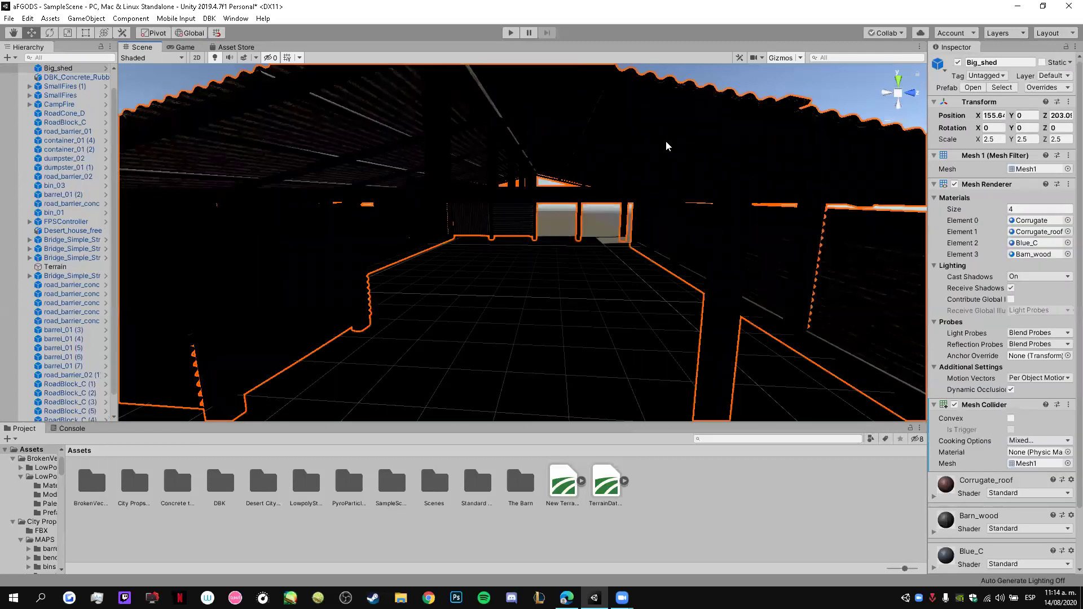
click(668, 147)
right_drag(668, 147, 561, 219)
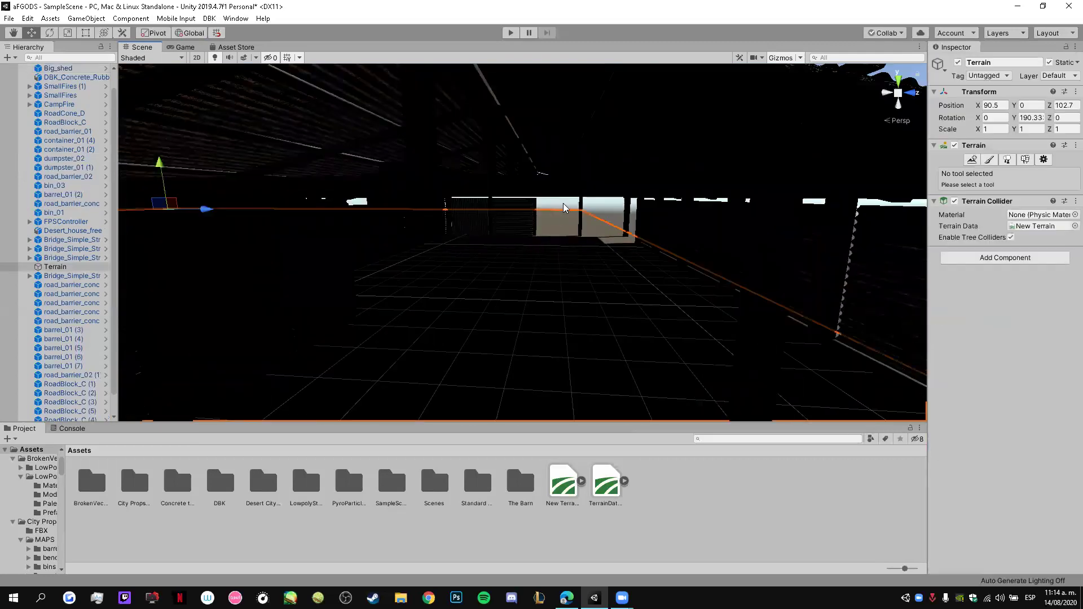
scroll(505, 219, down, 5)
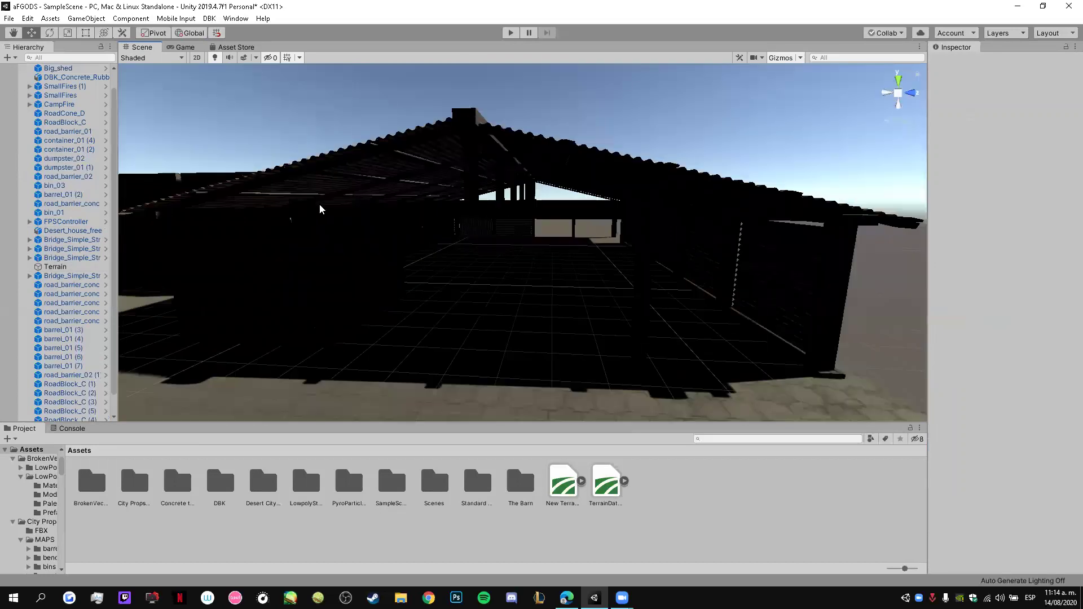
mouse_move(426, 300)
right_down()
mouse_move(512, 325)
mouse_move(495, 283)
right_up()
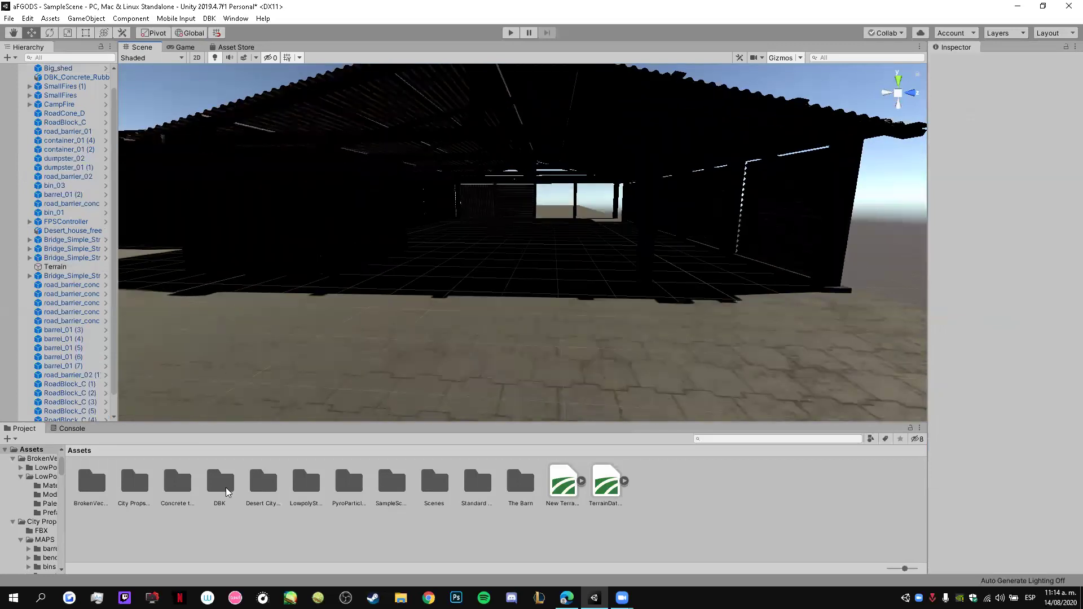
Step: Add a new Spotlight, aim it into the barn, and widen its spot angle to 103
click(83, 22)
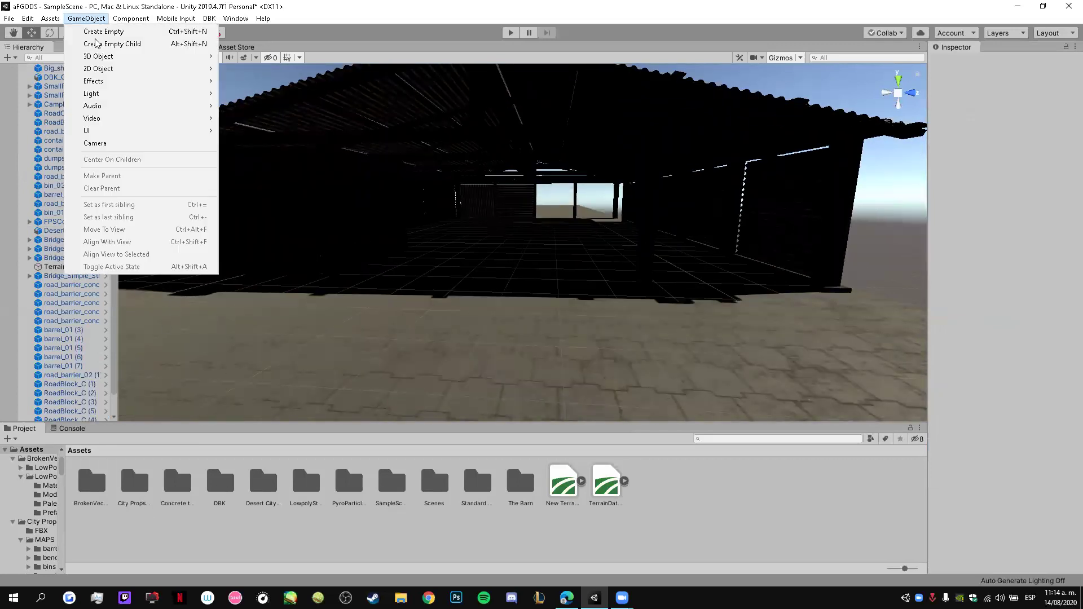
mouse_move(121, 99)
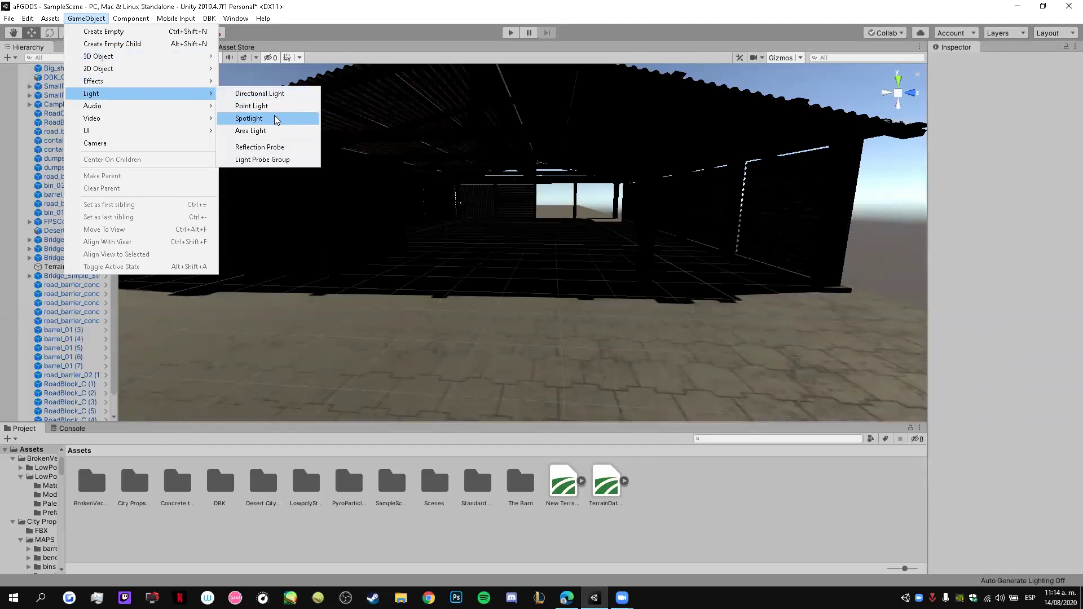
click(277, 121)
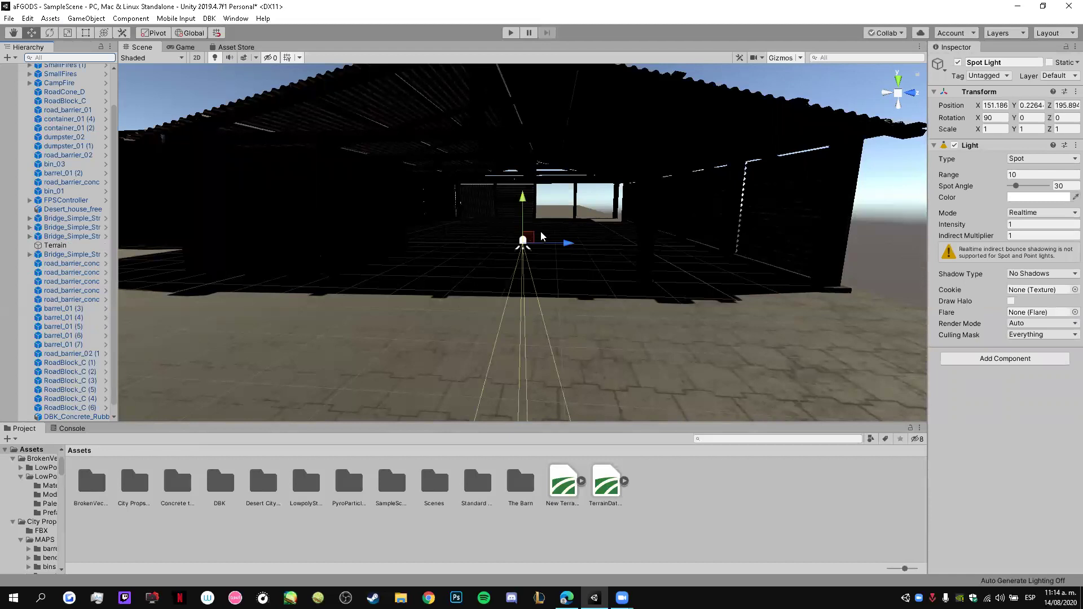
key(e)
mouse_move(540, 236)
mouse_down()
mouse_move(513, 336)
mouse_move(536, 258)
mouse_move(522, 241)
mouse_move(529, 250)
mouse_move(539, 218)
mouse_up()
key(w)
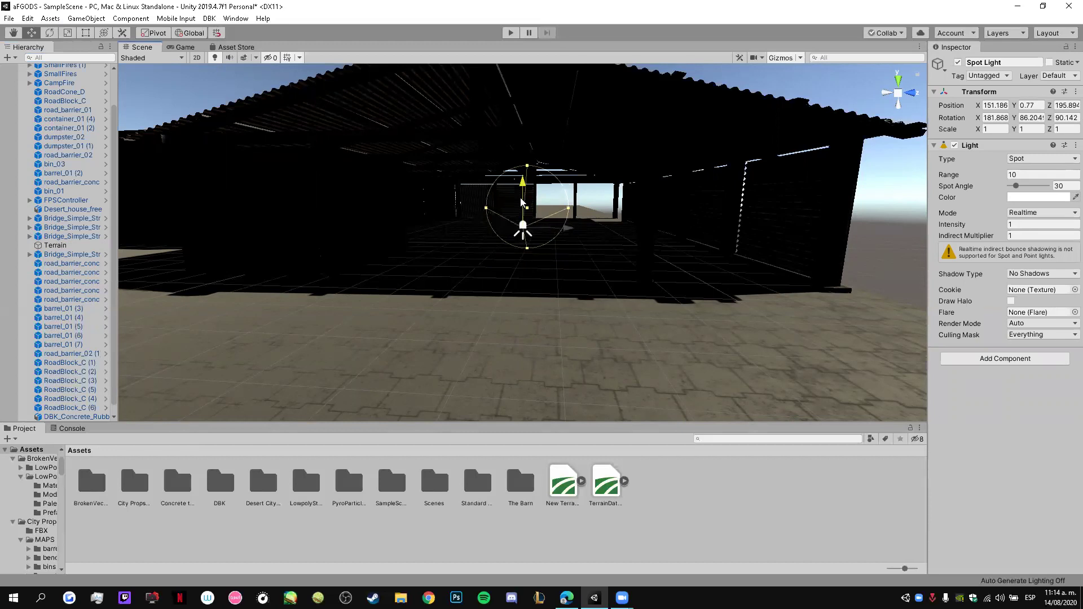
drag(1016, 186, 1031, 188)
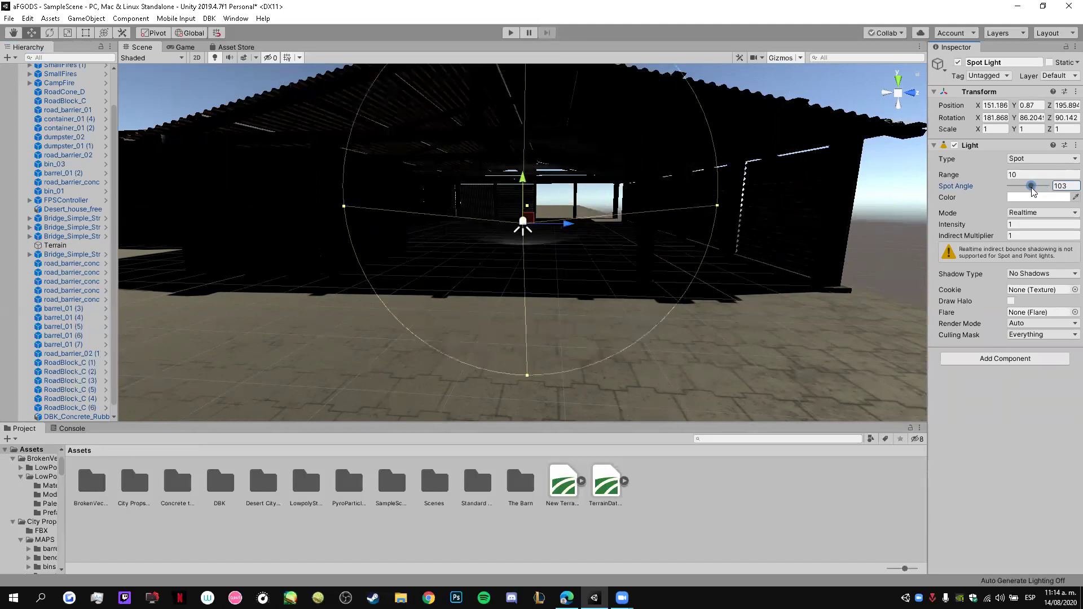
Step: Move the spot light further into the barn and raise its range to 43
mouse_move(632, 219)
alt+mouse_down()
mouse_move(461, 248)
mouse_move(453, 188)
alt+mouse_up()
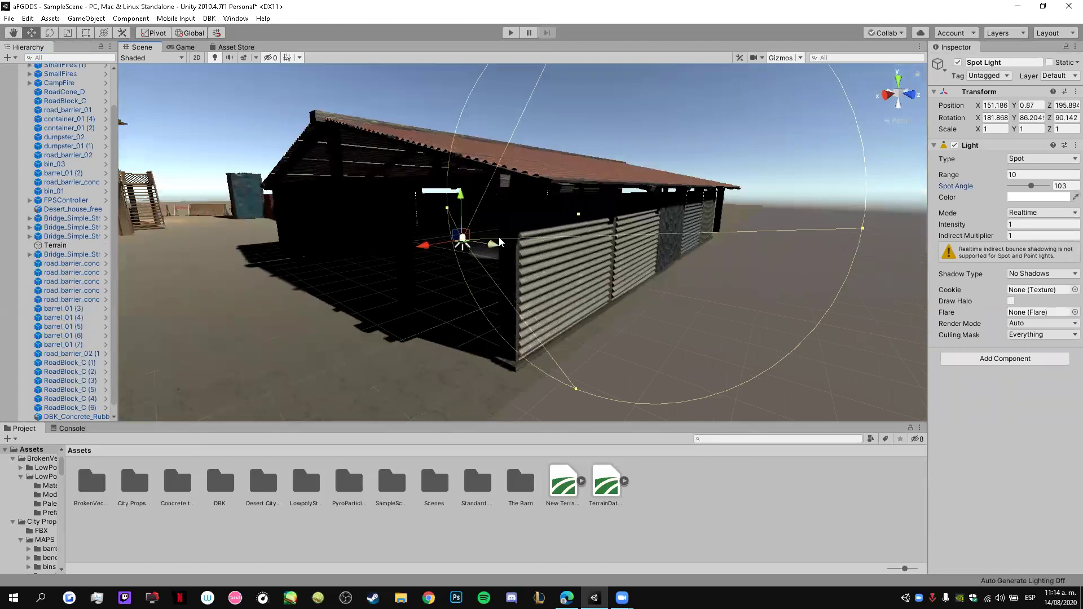
middle_drag(454, 189, 548, 184)
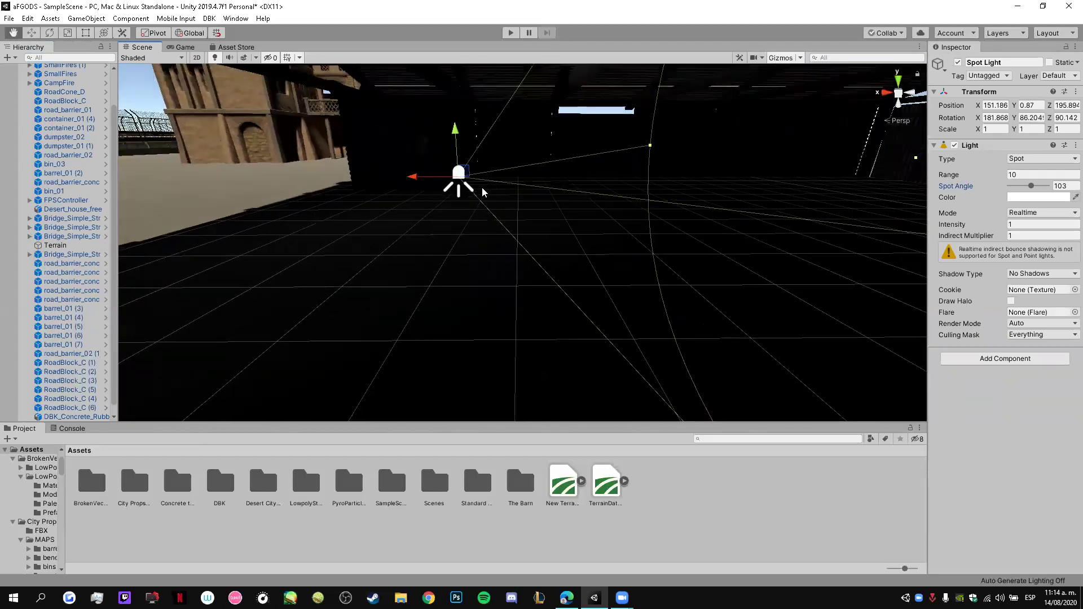
scroll(484, 186, down, 2)
scroll(362, 178, up, 3)
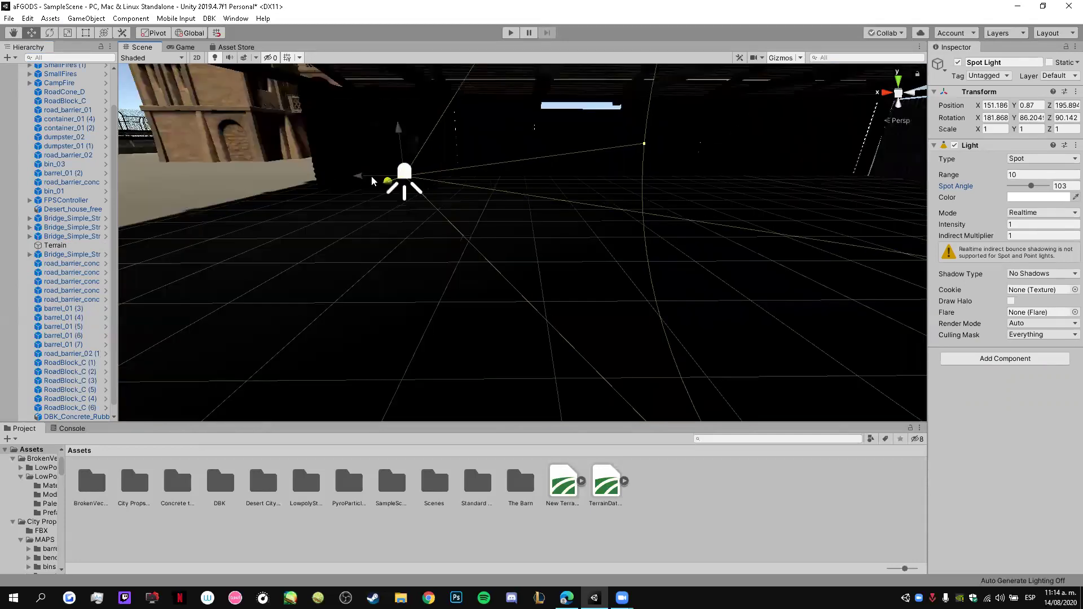
drag(260, 170, 168, 173)
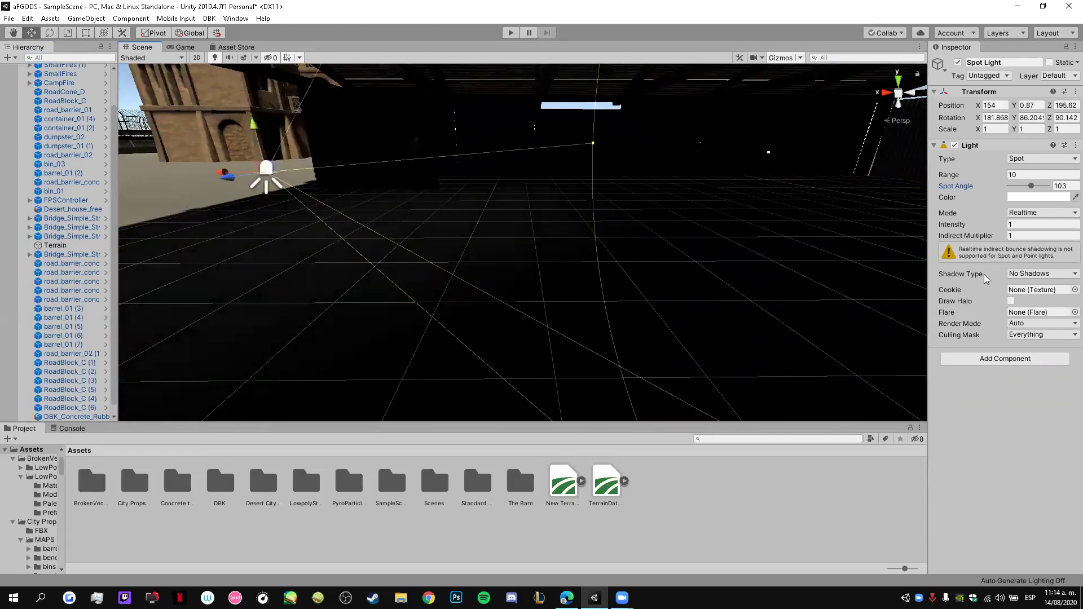
click(1020, 176)
drag(986, 181, 1046, 178)
drag(947, 176, 1015, 177)
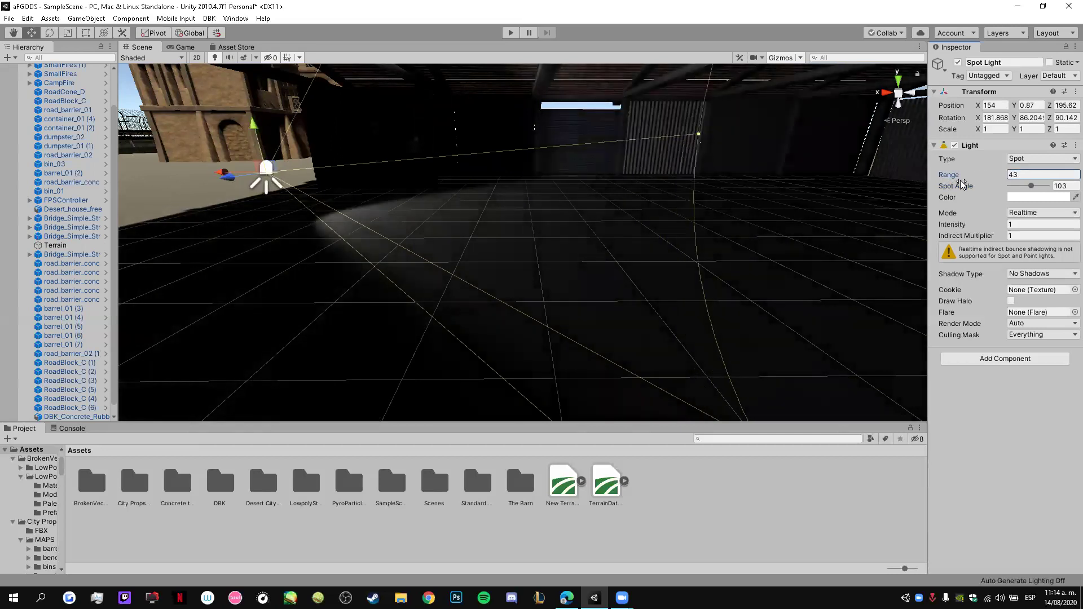